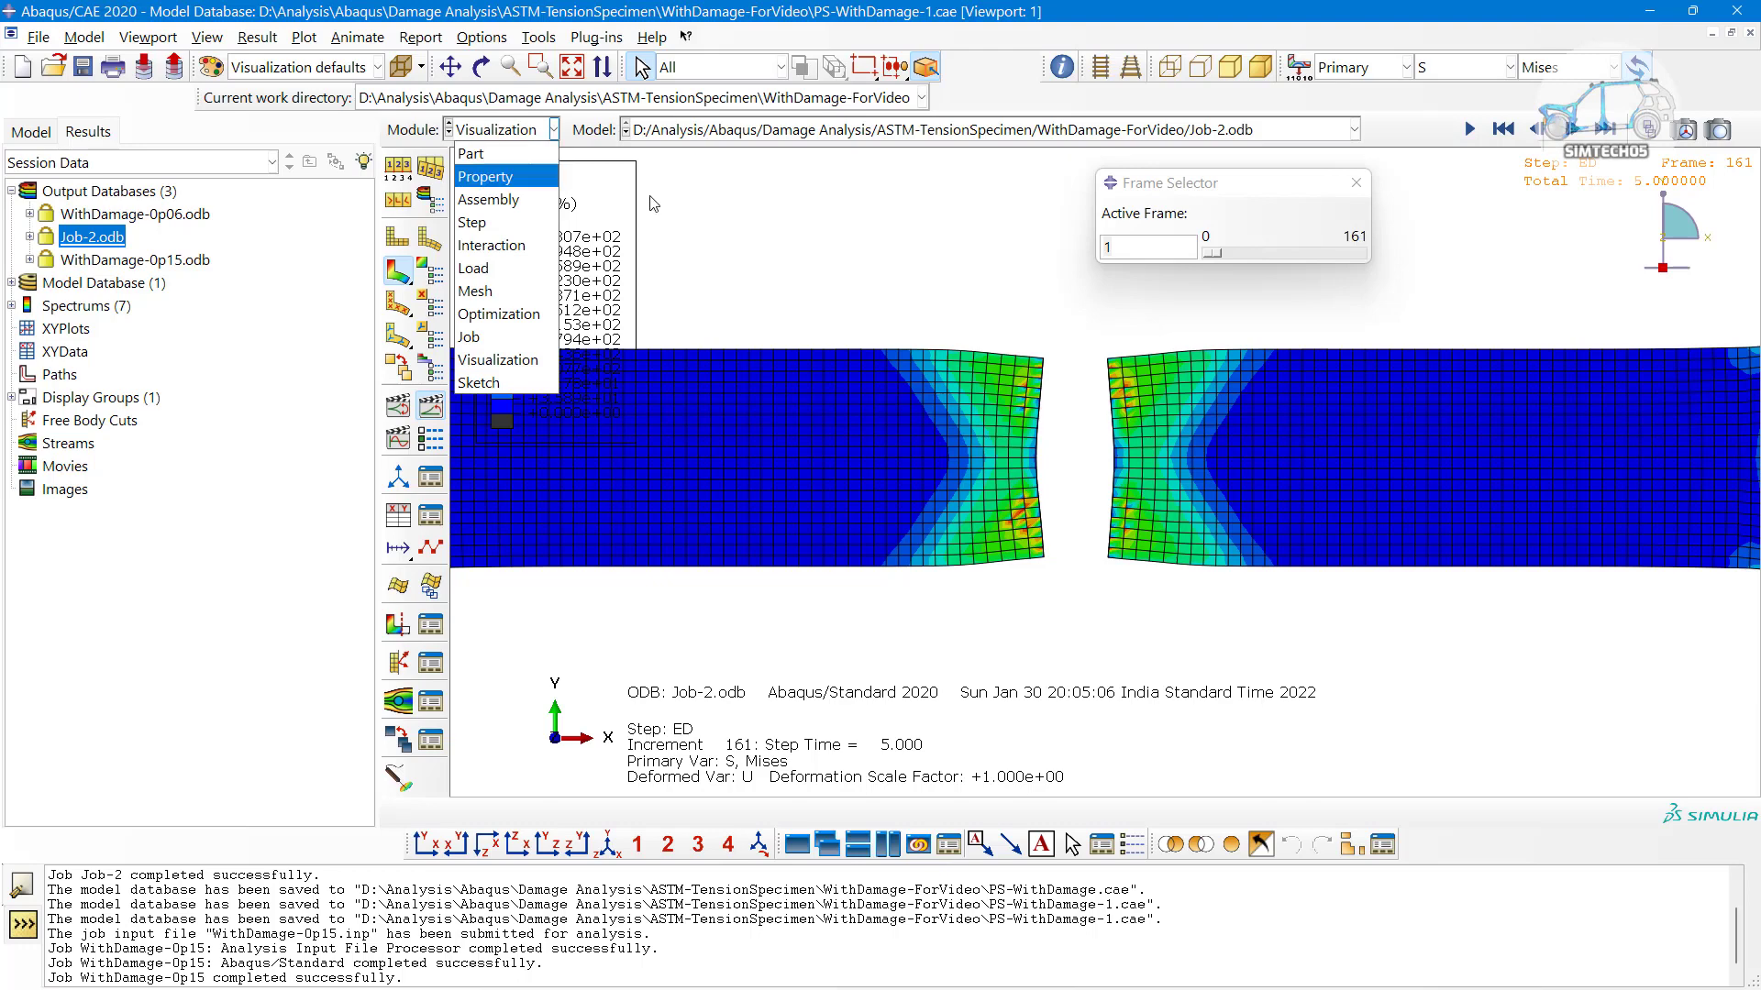
Switch to the Part module and hide the mesh on the ASTM-Speciman part
left_click(771, 218)
scroll(946, 370, "up", 3)
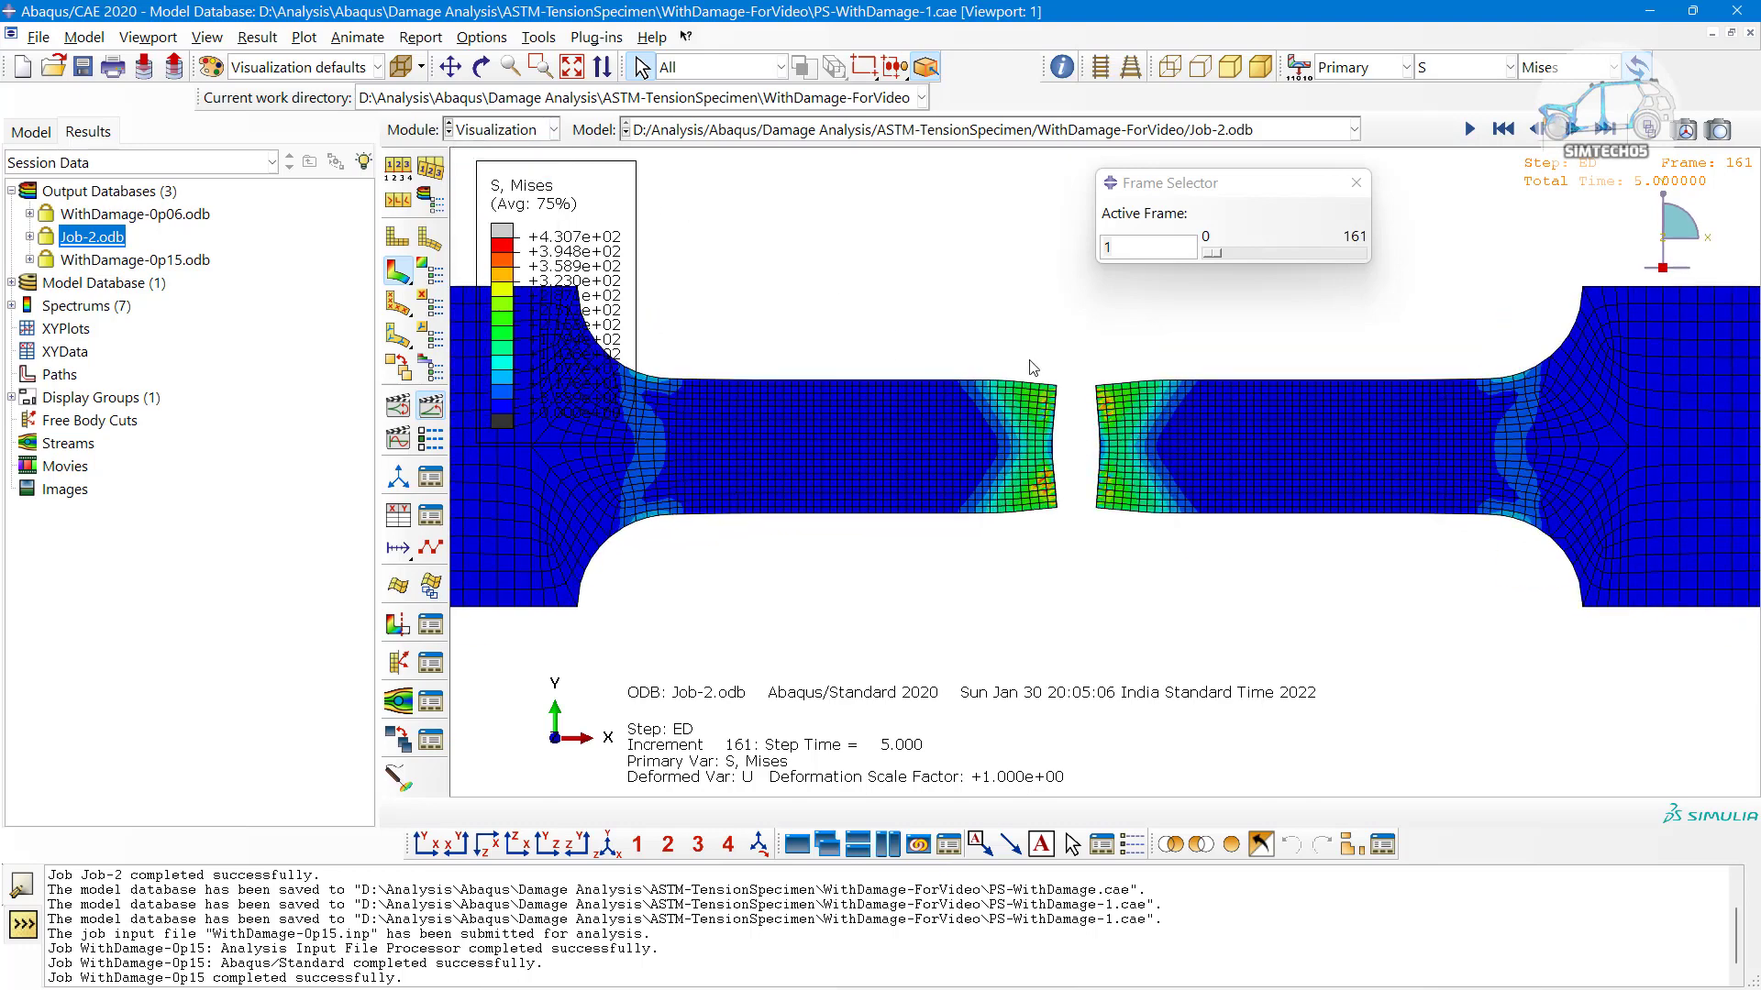
left_click(488, 131)
left_click(486, 153)
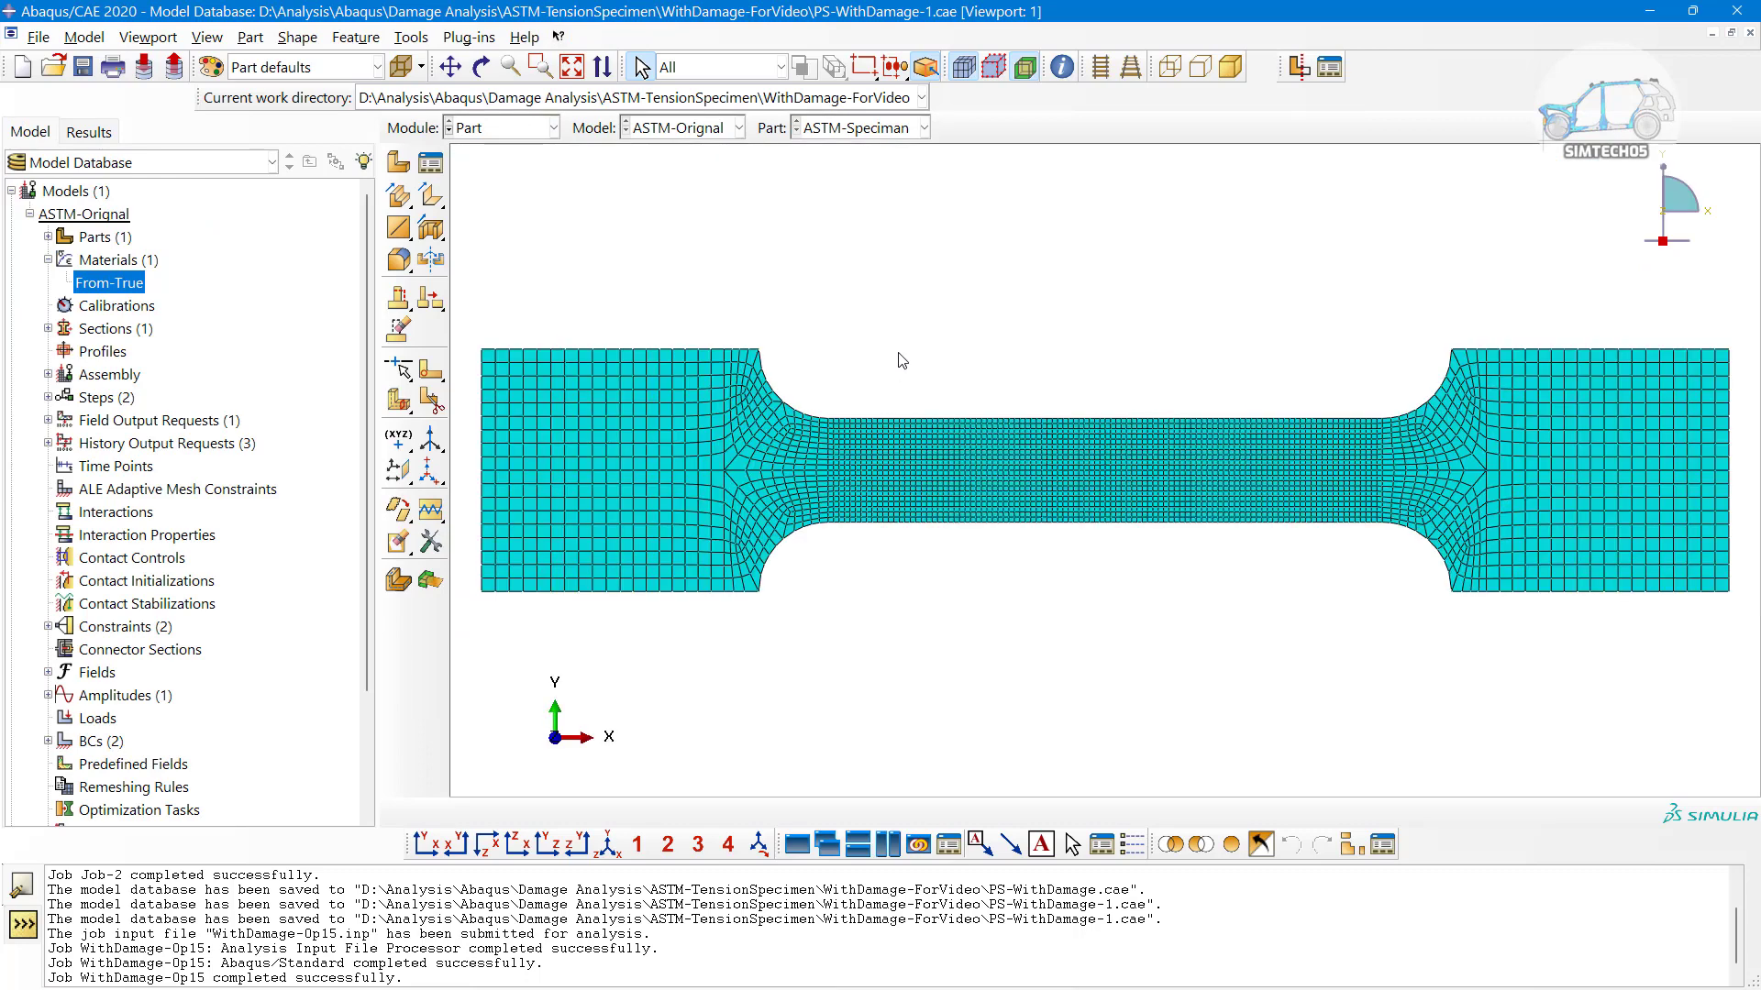
left_click(965, 68)
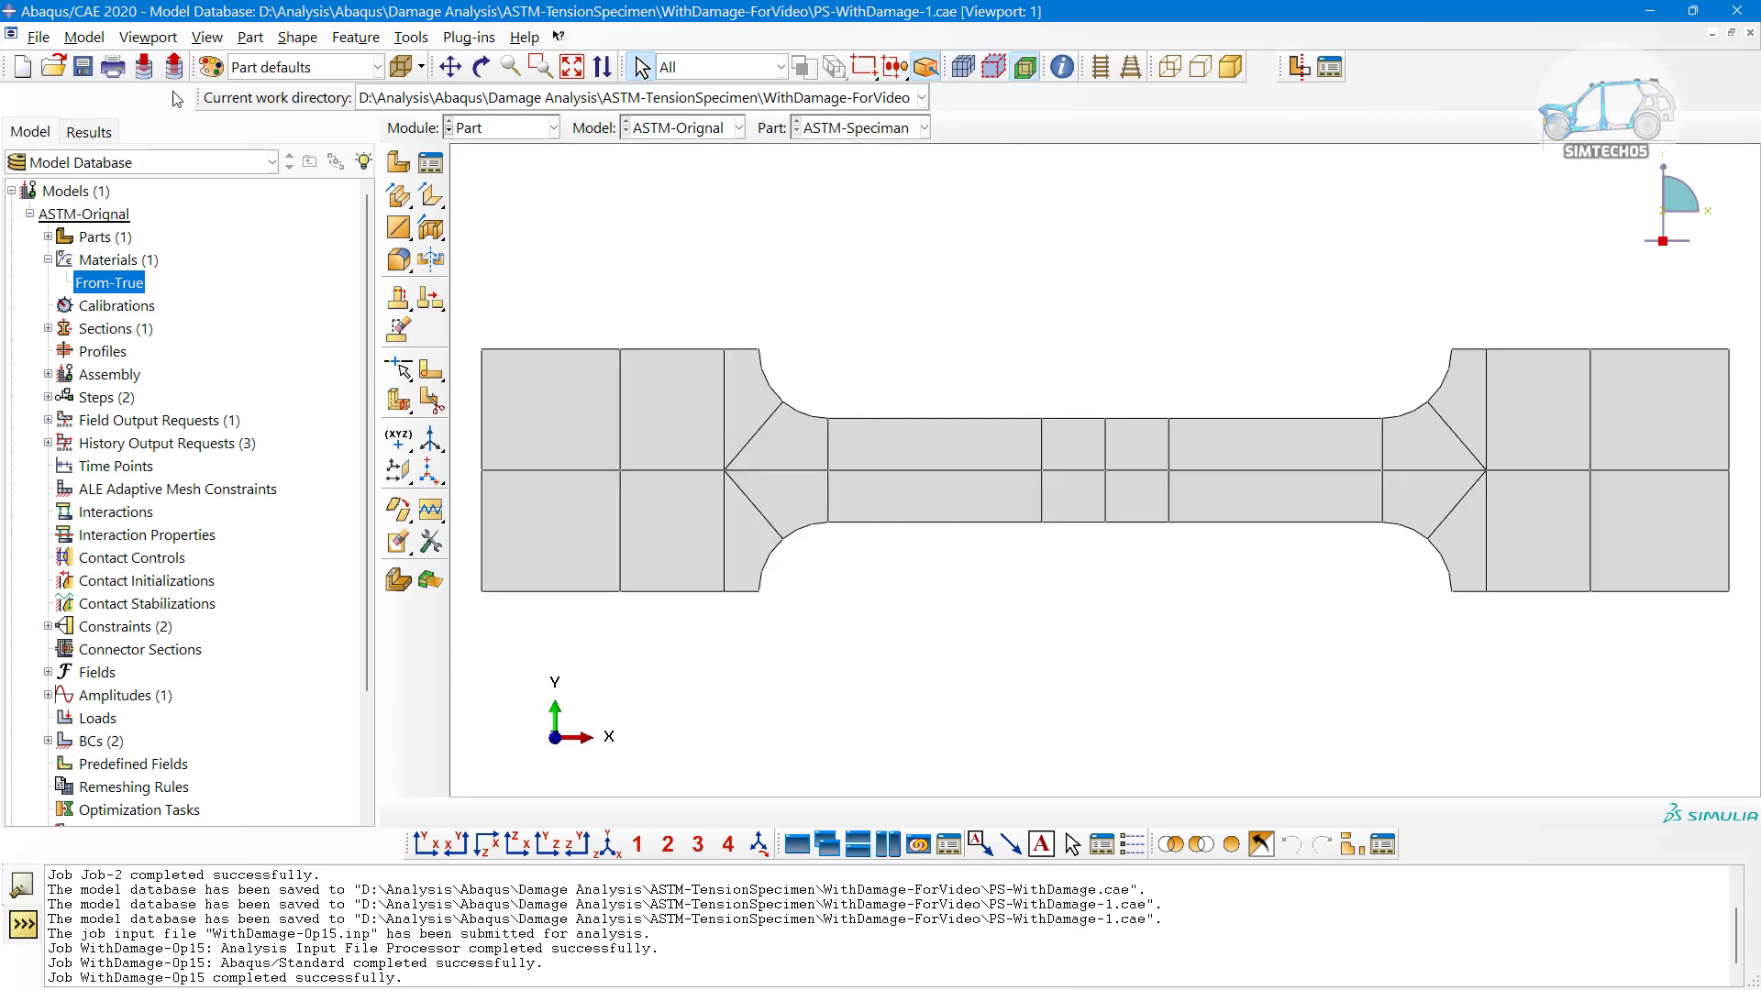
Save the model database under the new name PS-WithDamage-2.cae in the same folder
left_click(38, 37)
left_click(80, 206)
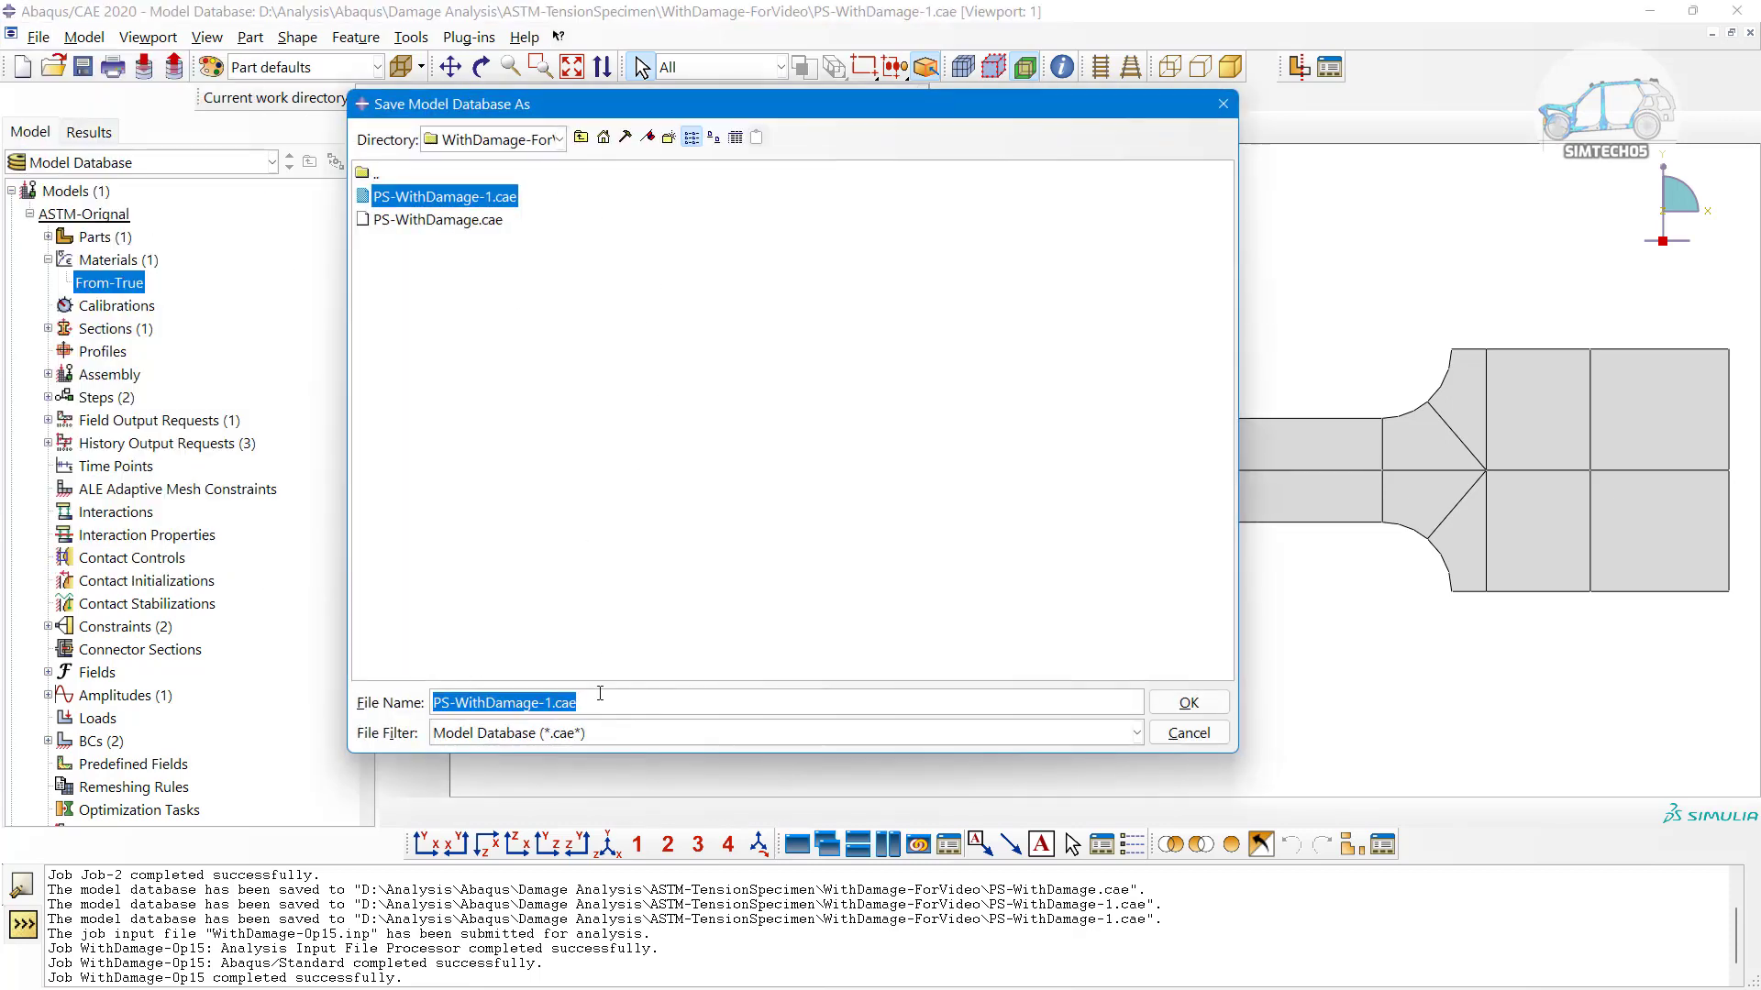
left_click(601, 700)
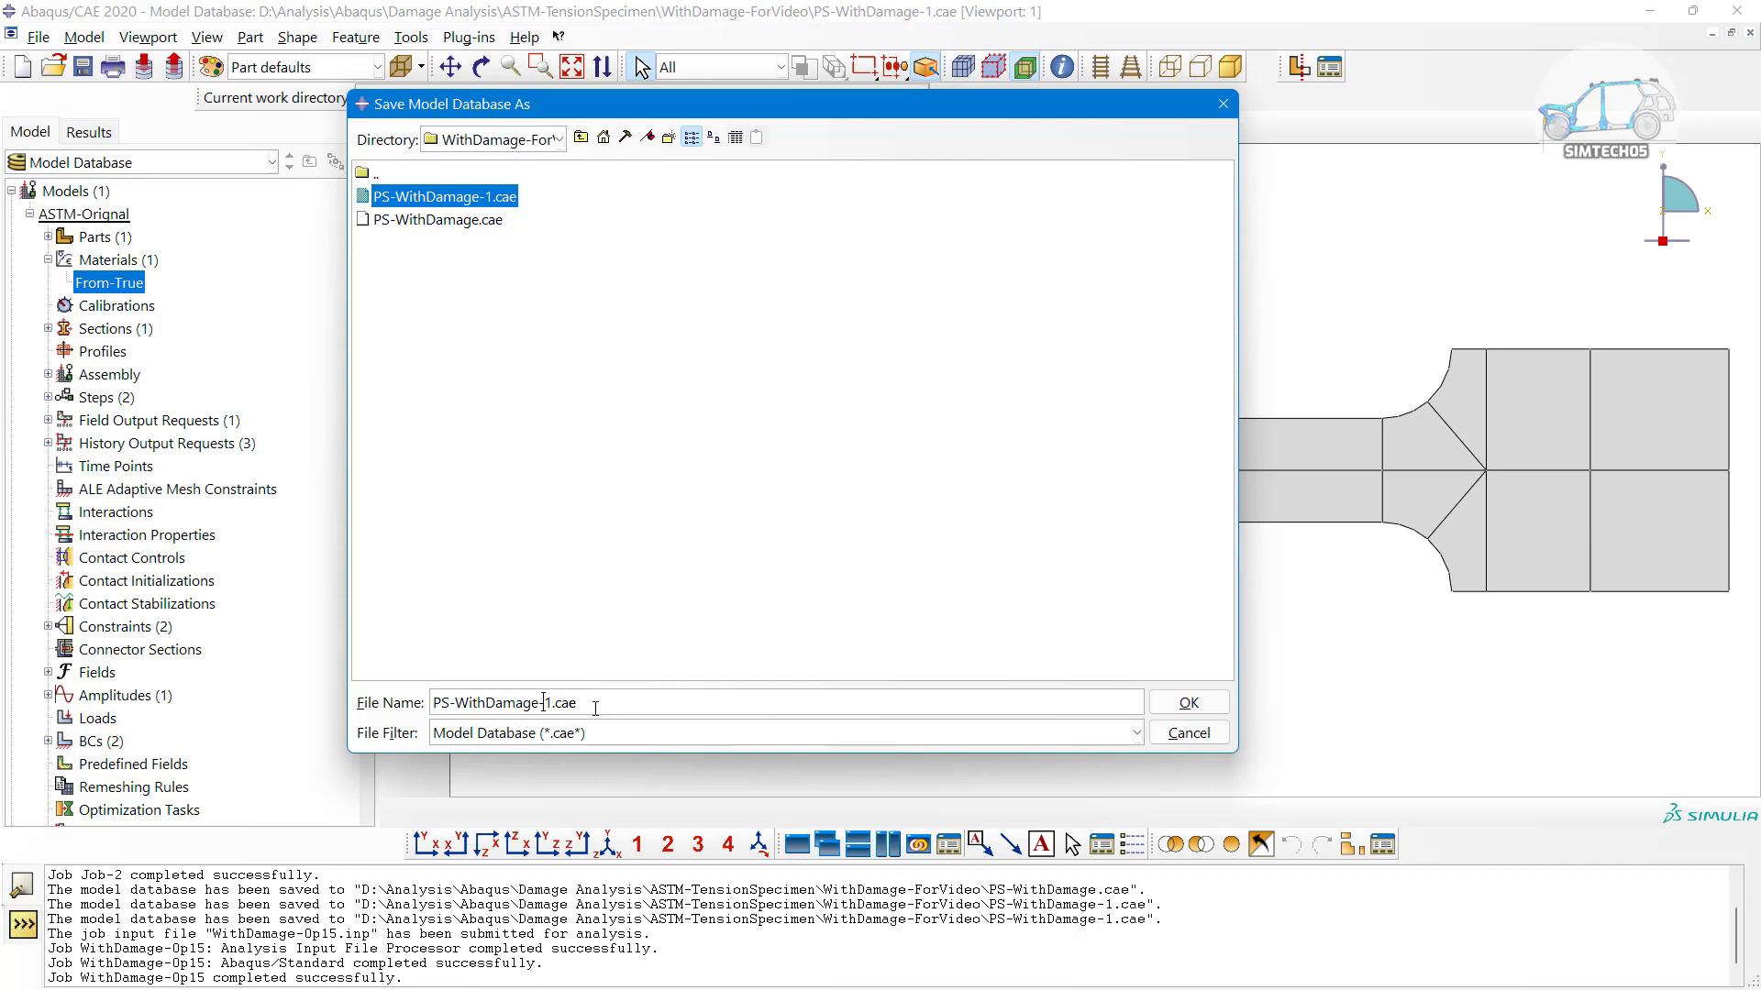
key("Delete")
type("2")
left_click(1188, 702)
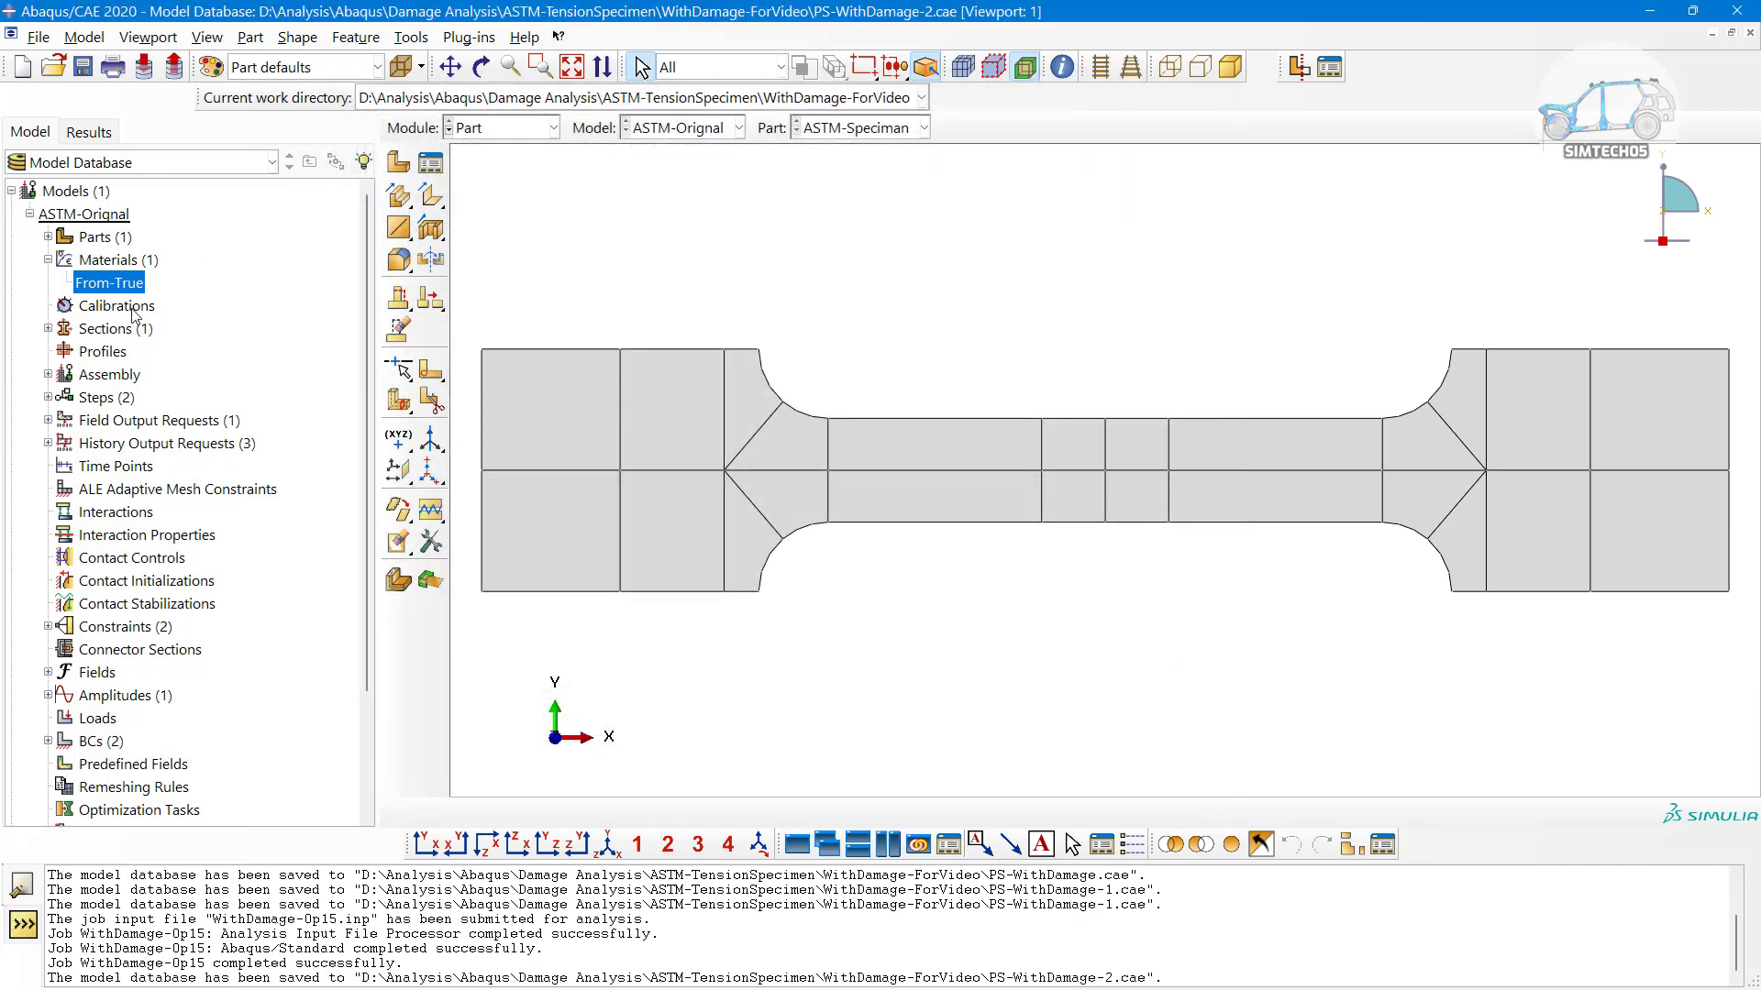
Delete the analysis step ED from the ASTM-Orignal model, including its dependent objects
left_click(48, 397)
right_click(104, 421)
left_click(129, 433)
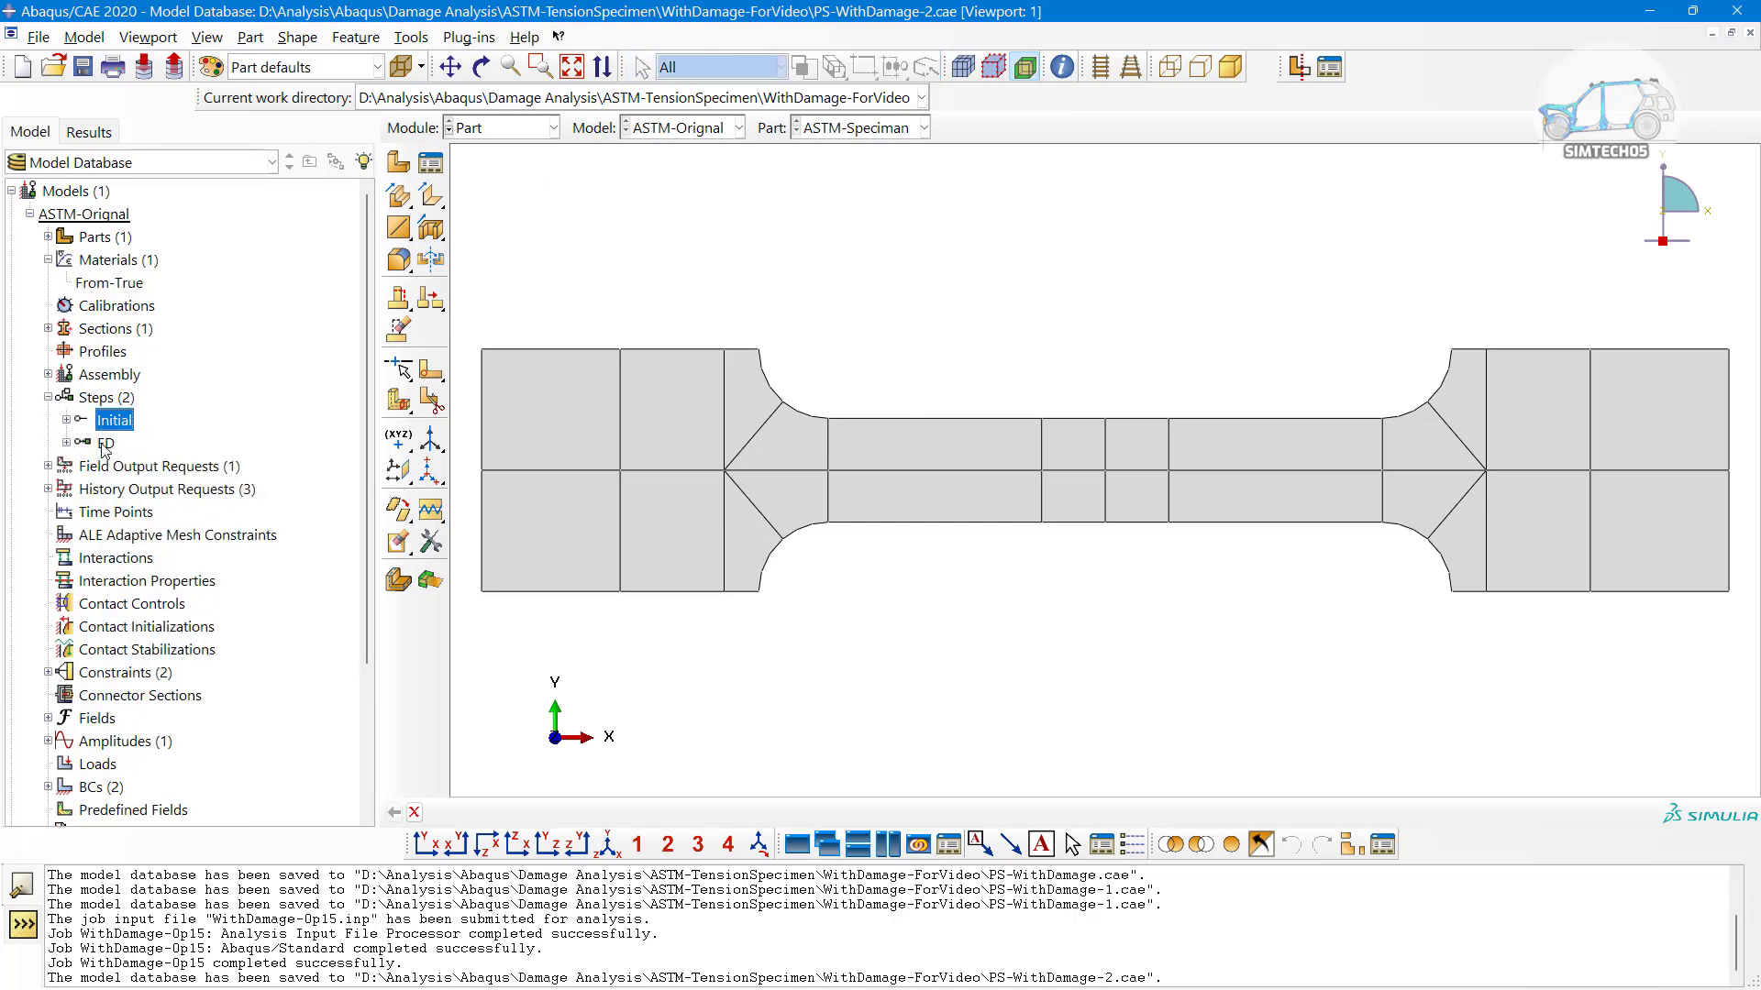
left_click(105, 444)
right_click(103, 446)
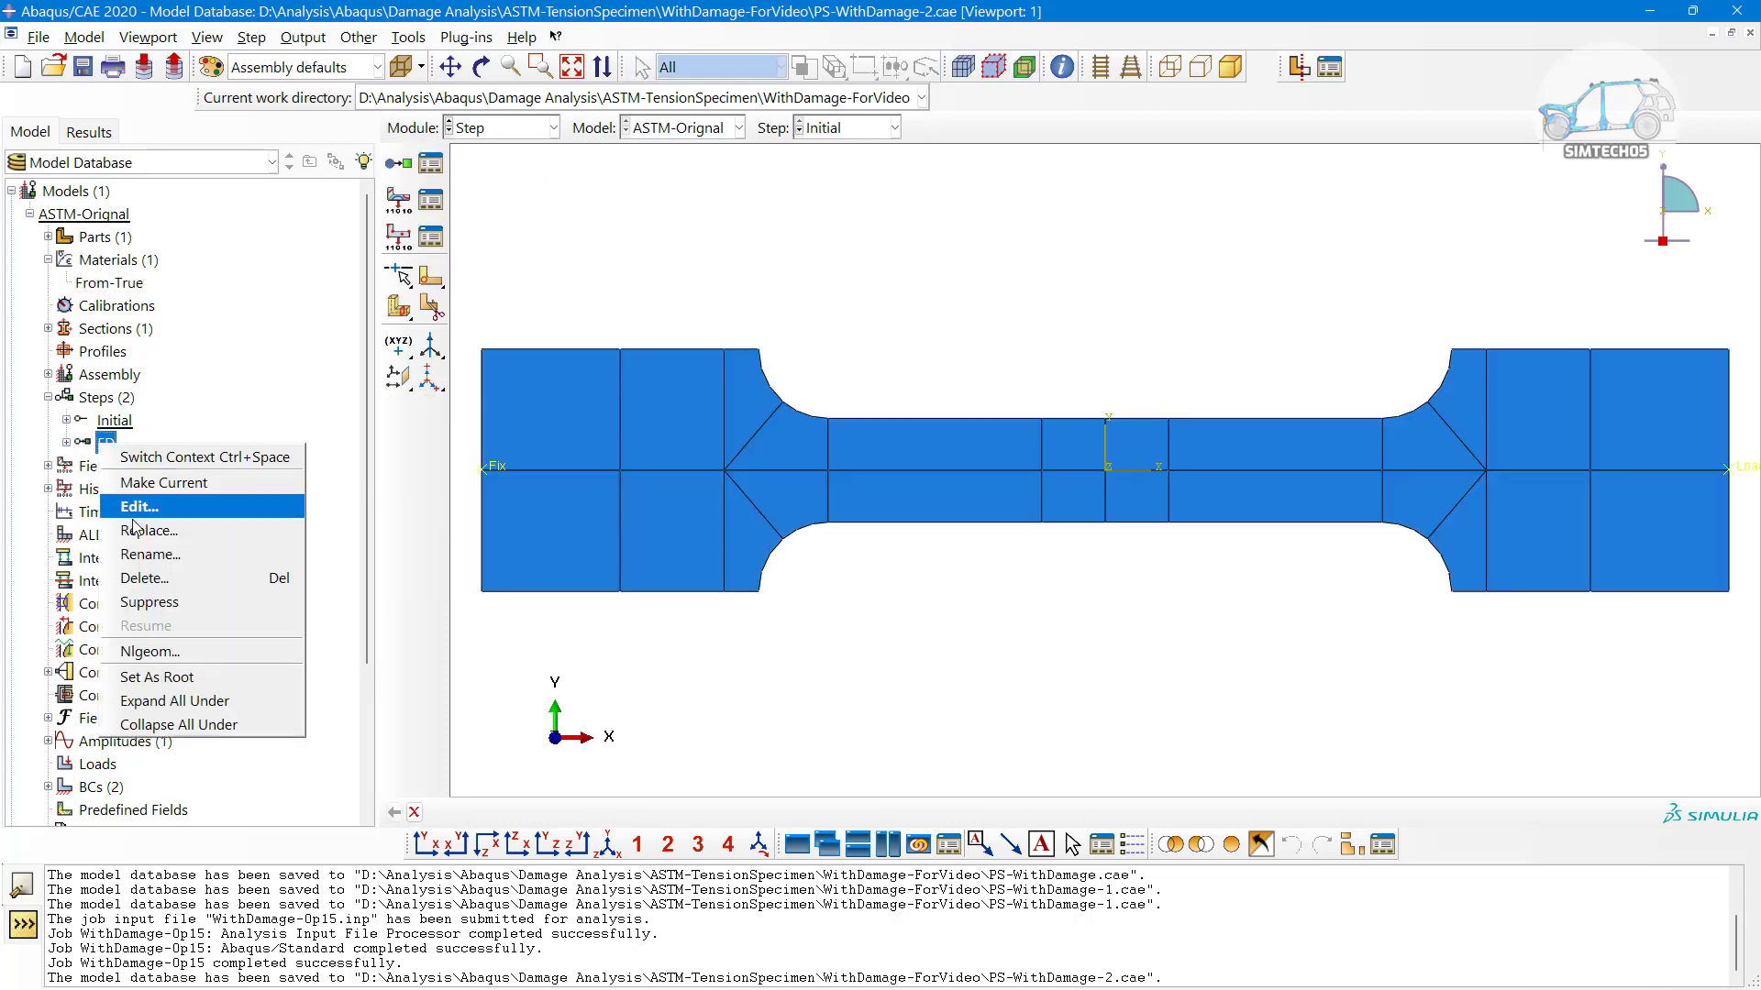
left_click(154, 578)
left_click(751, 582)
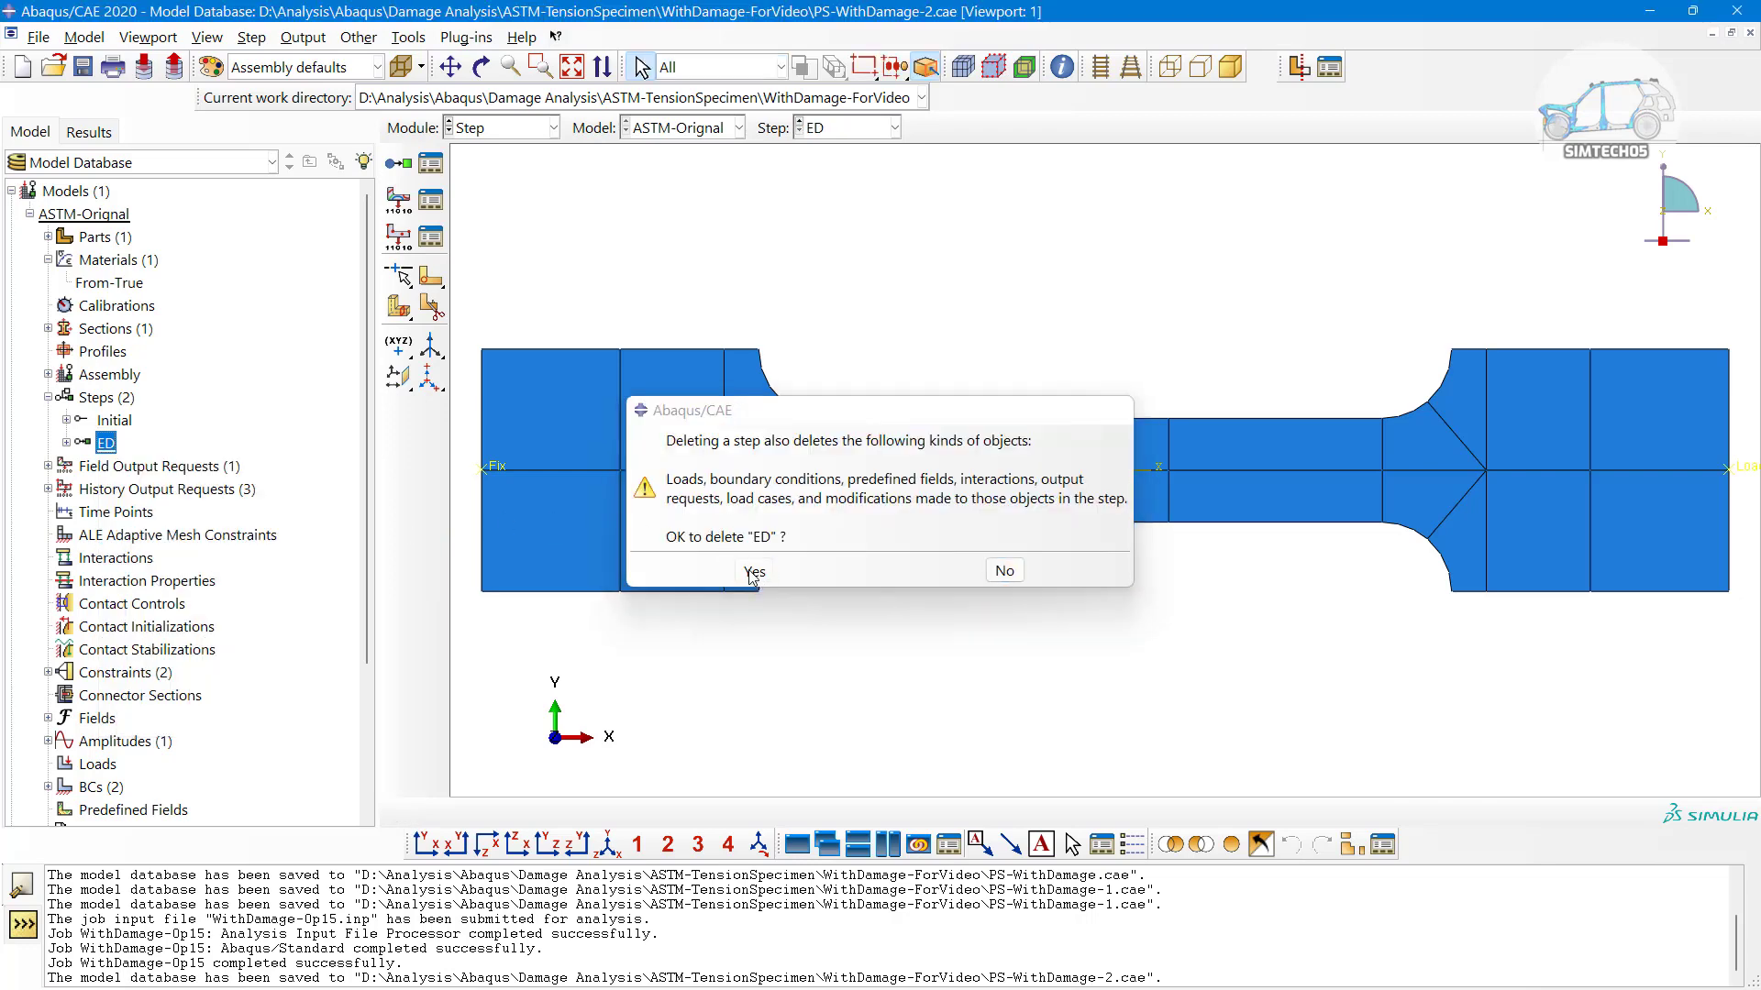
Delete both constraints, RB1 and RB2, from the model
scroll(153, 518, "down", 1)
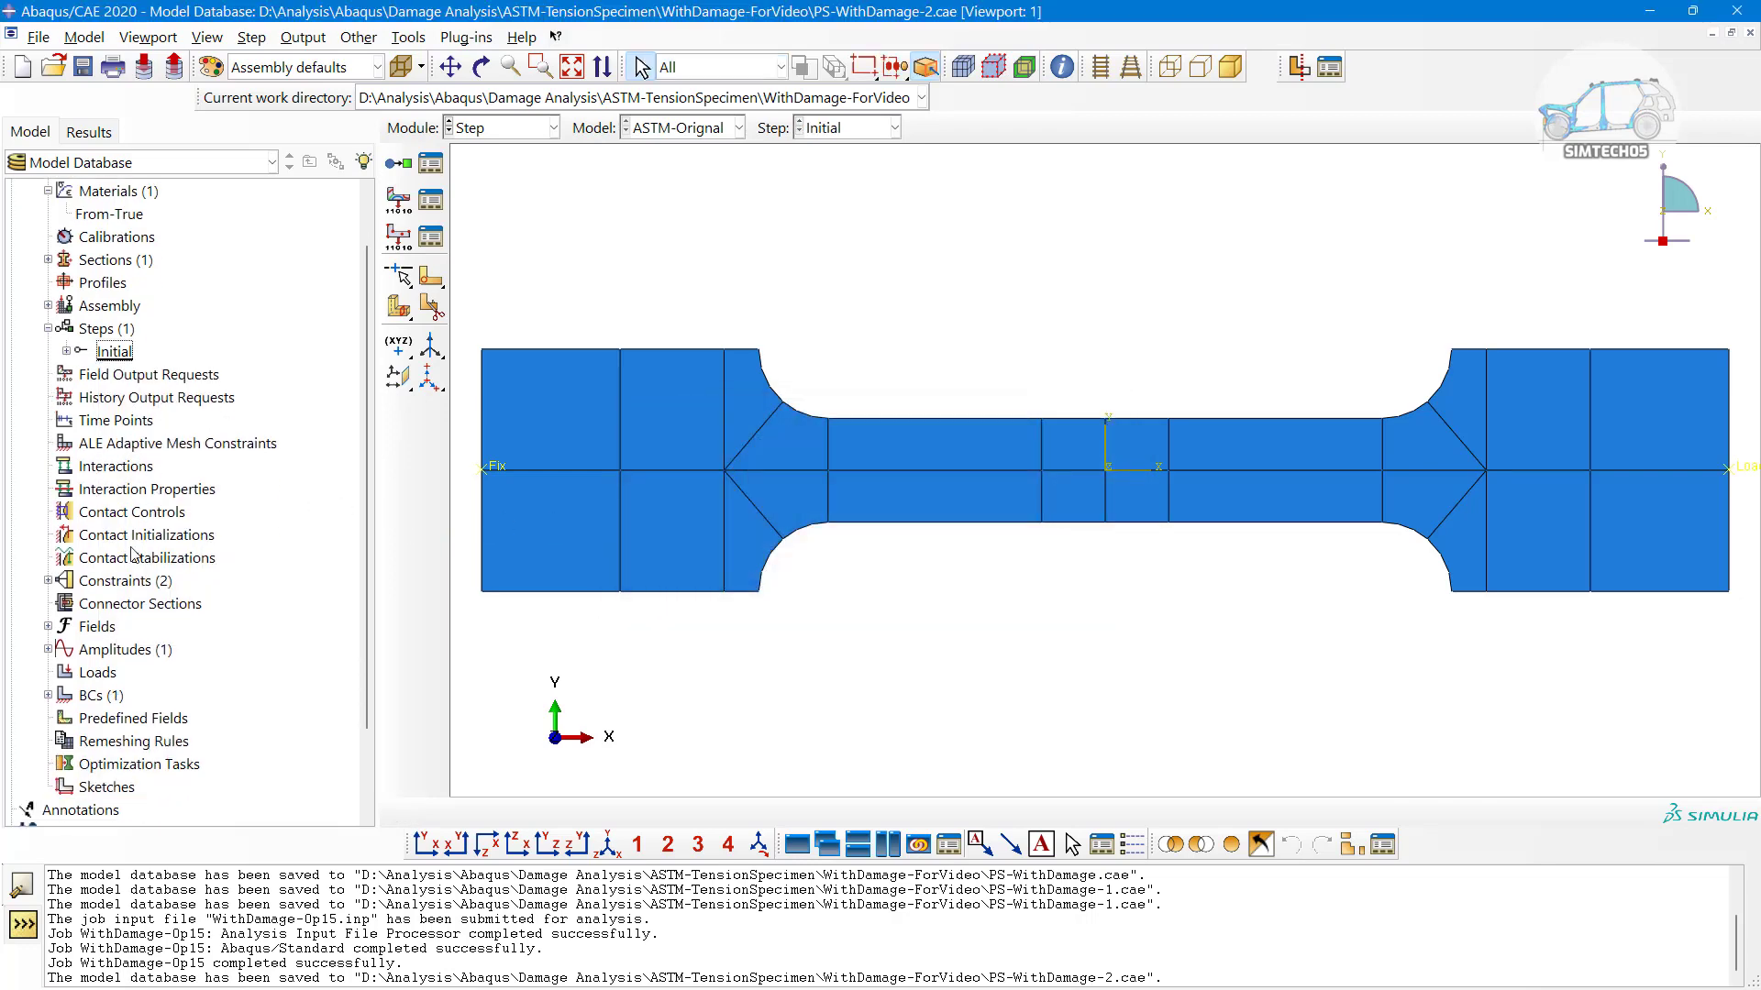
left_click(48, 580)
left_click(88, 604)
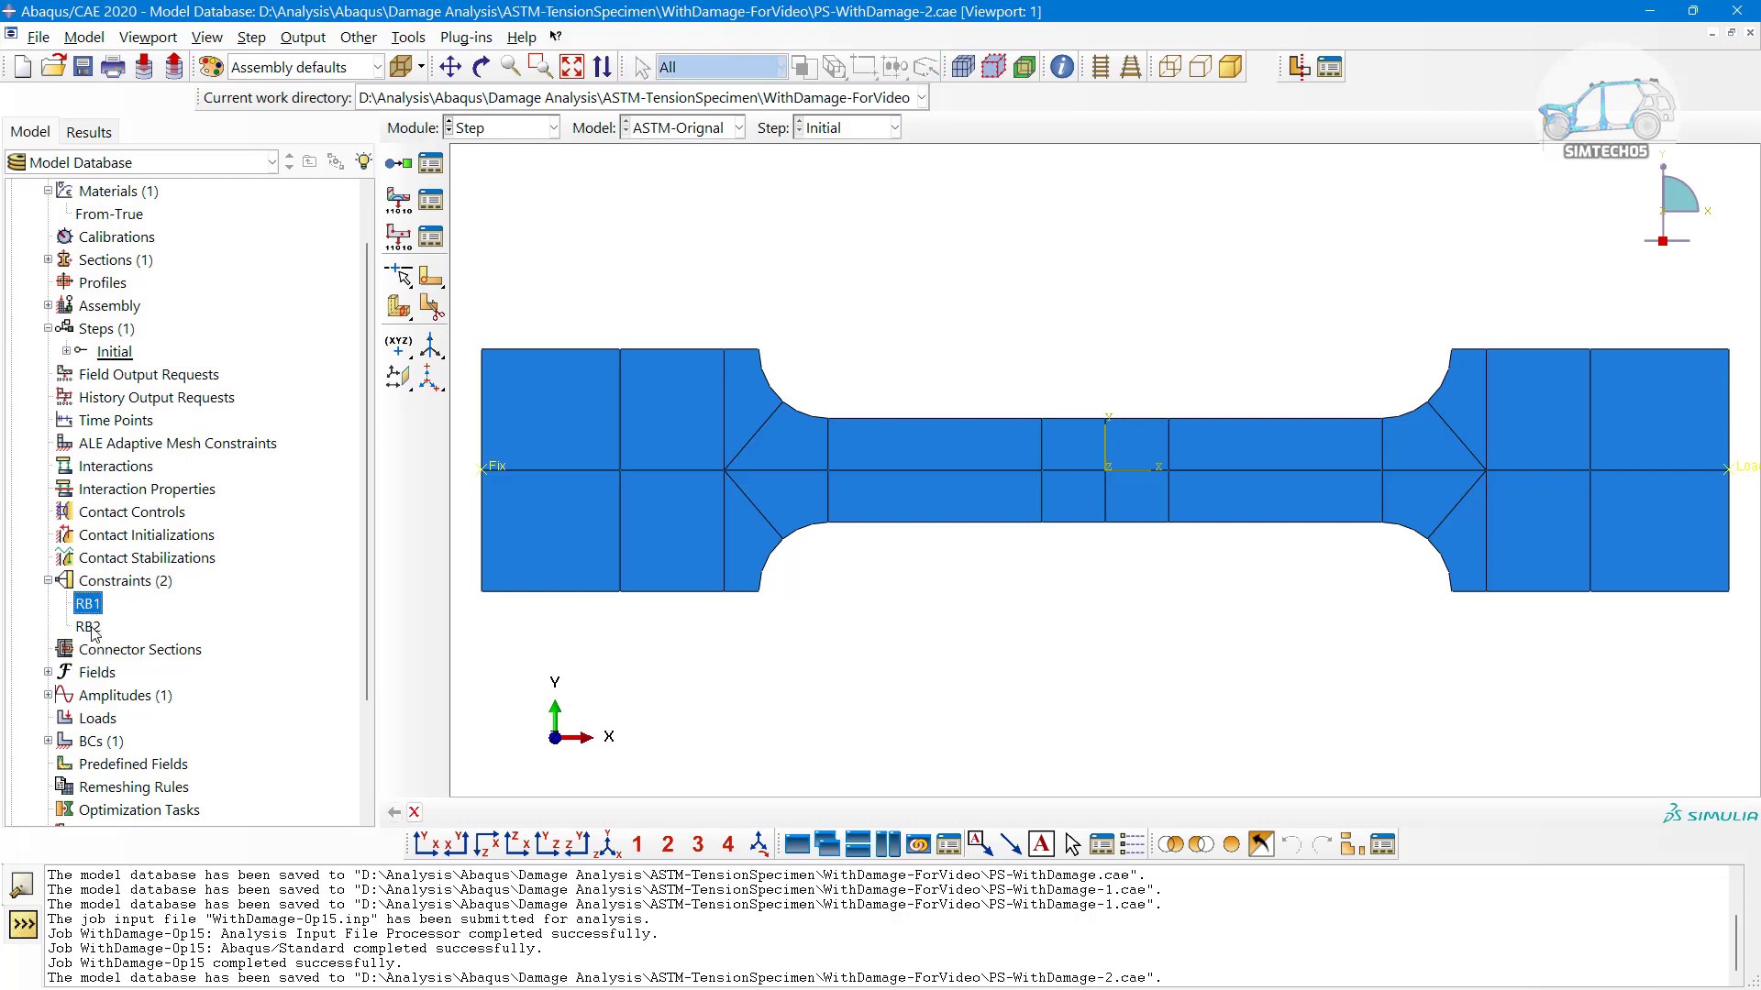
left_click(88, 626, "shift")
right_click(92, 628)
left_click(137, 739)
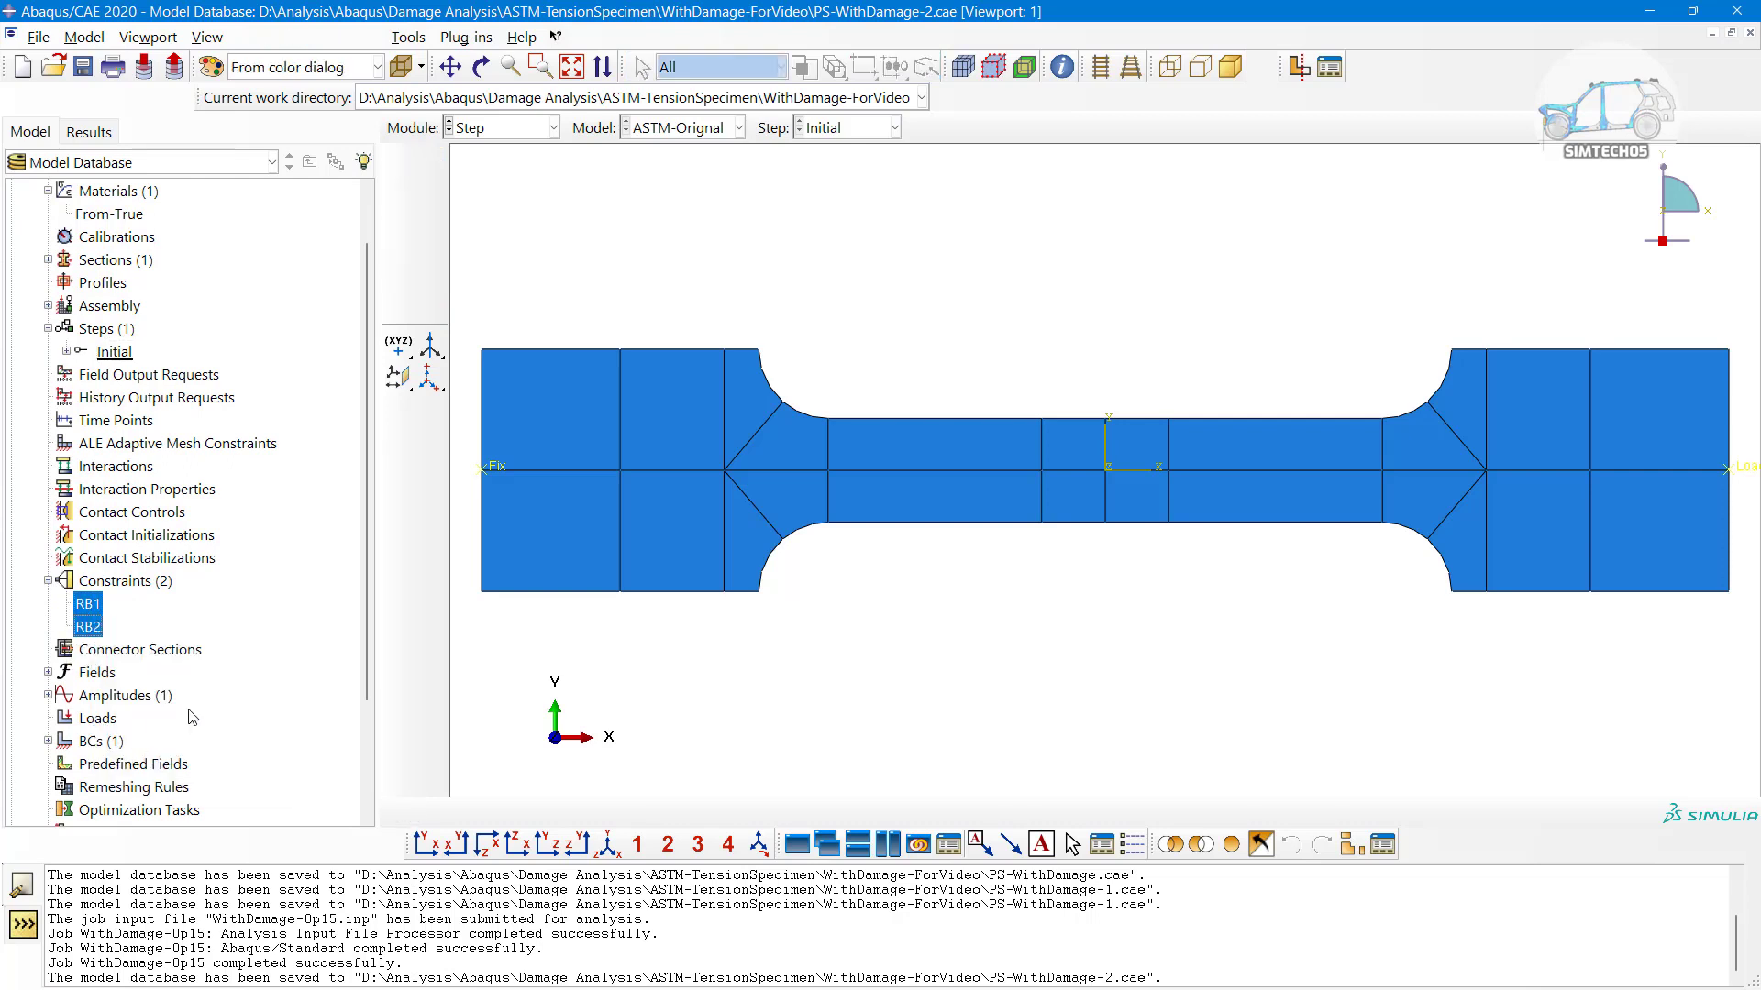
left_click(826, 529)
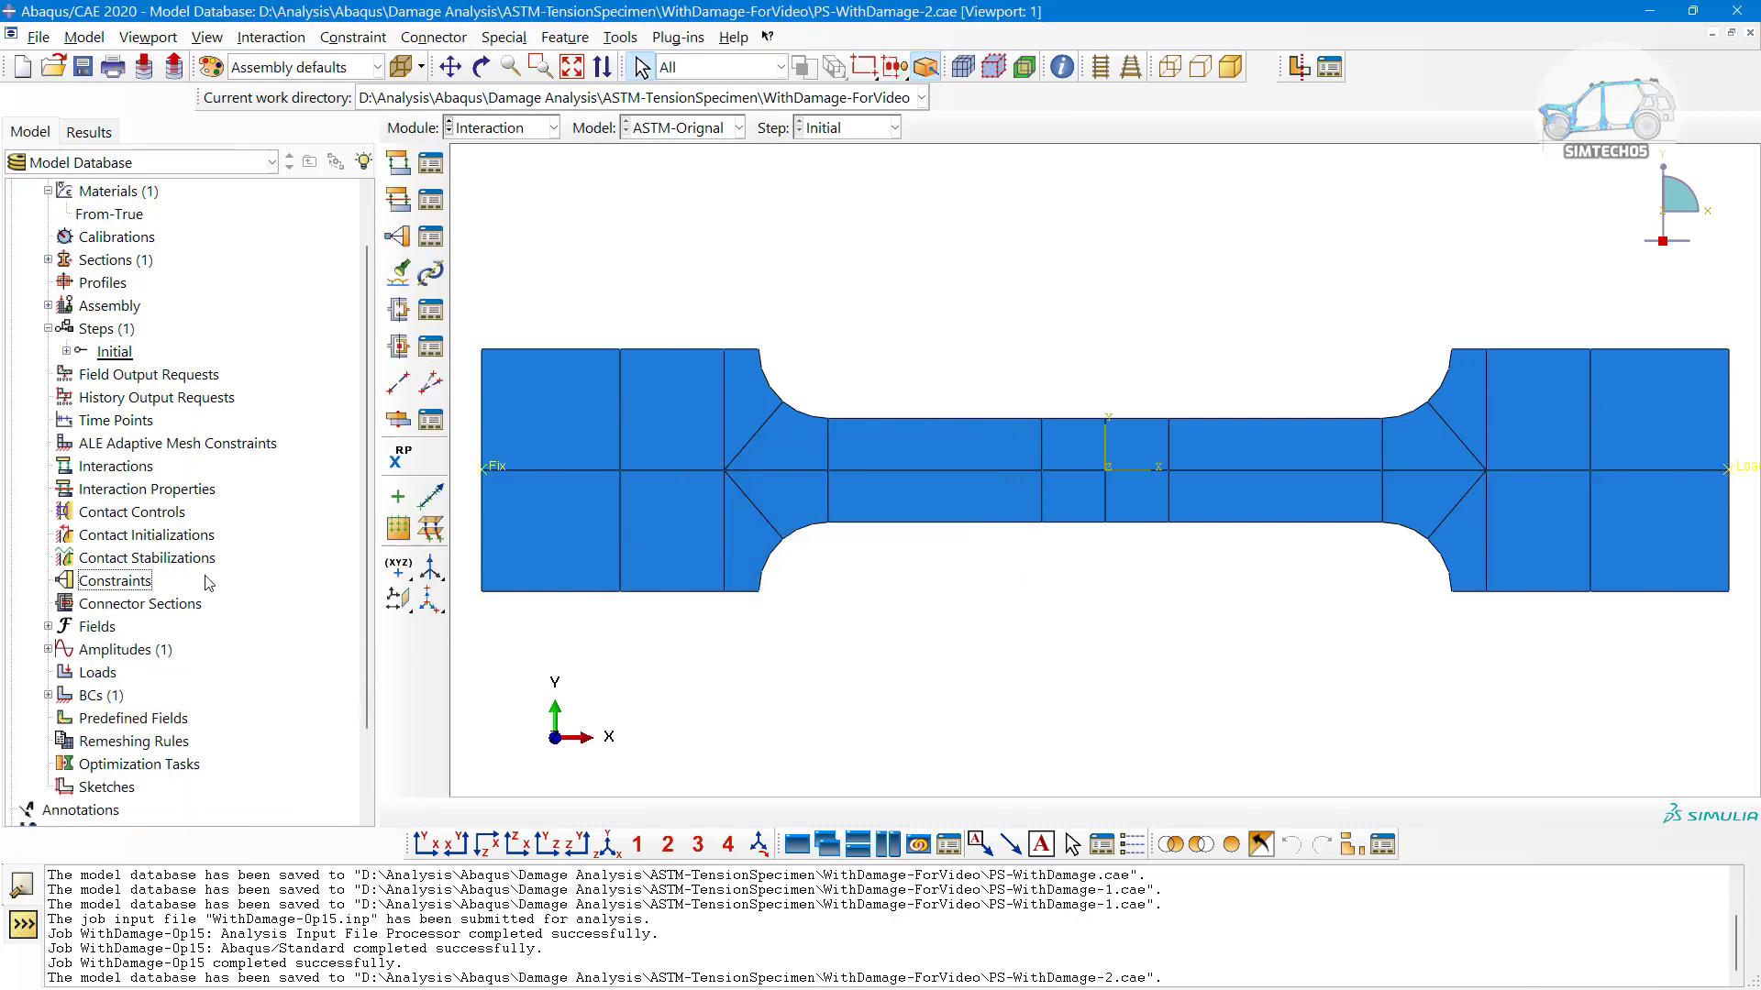
Delete the amplitude Amp-1 from the model
scroll(147, 596, "down", 2)
left_click(48, 540)
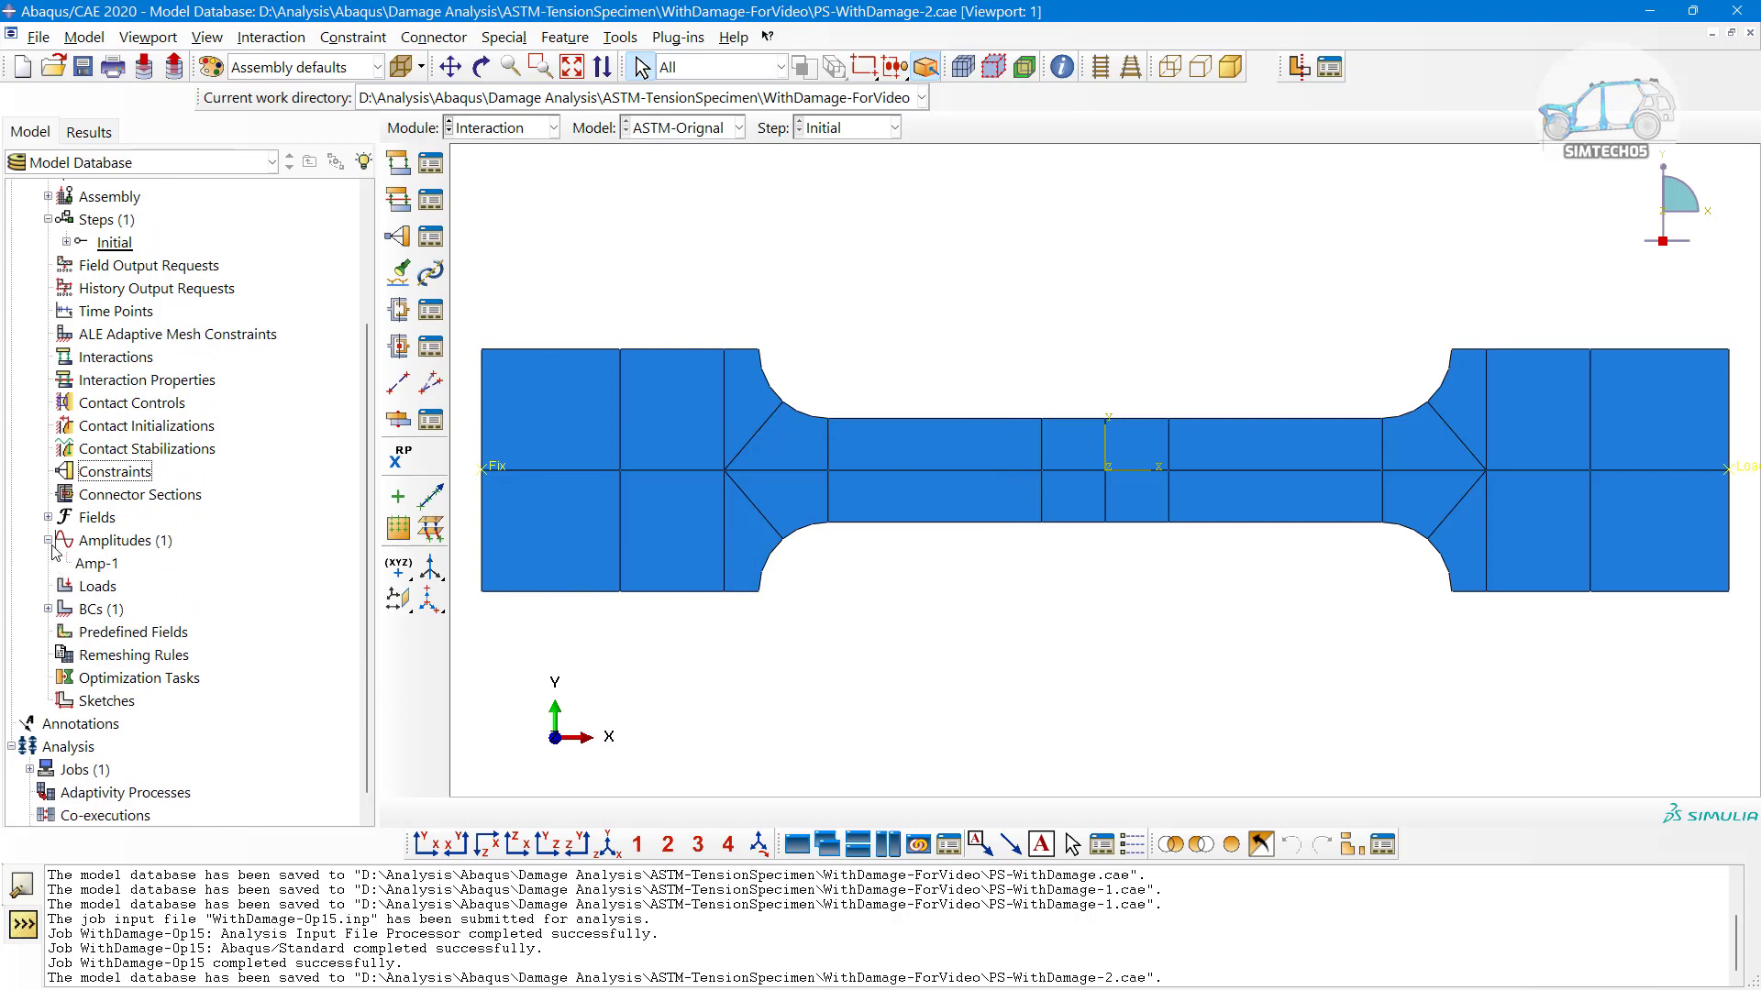
left_click(92, 562)
right_click(83, 563)
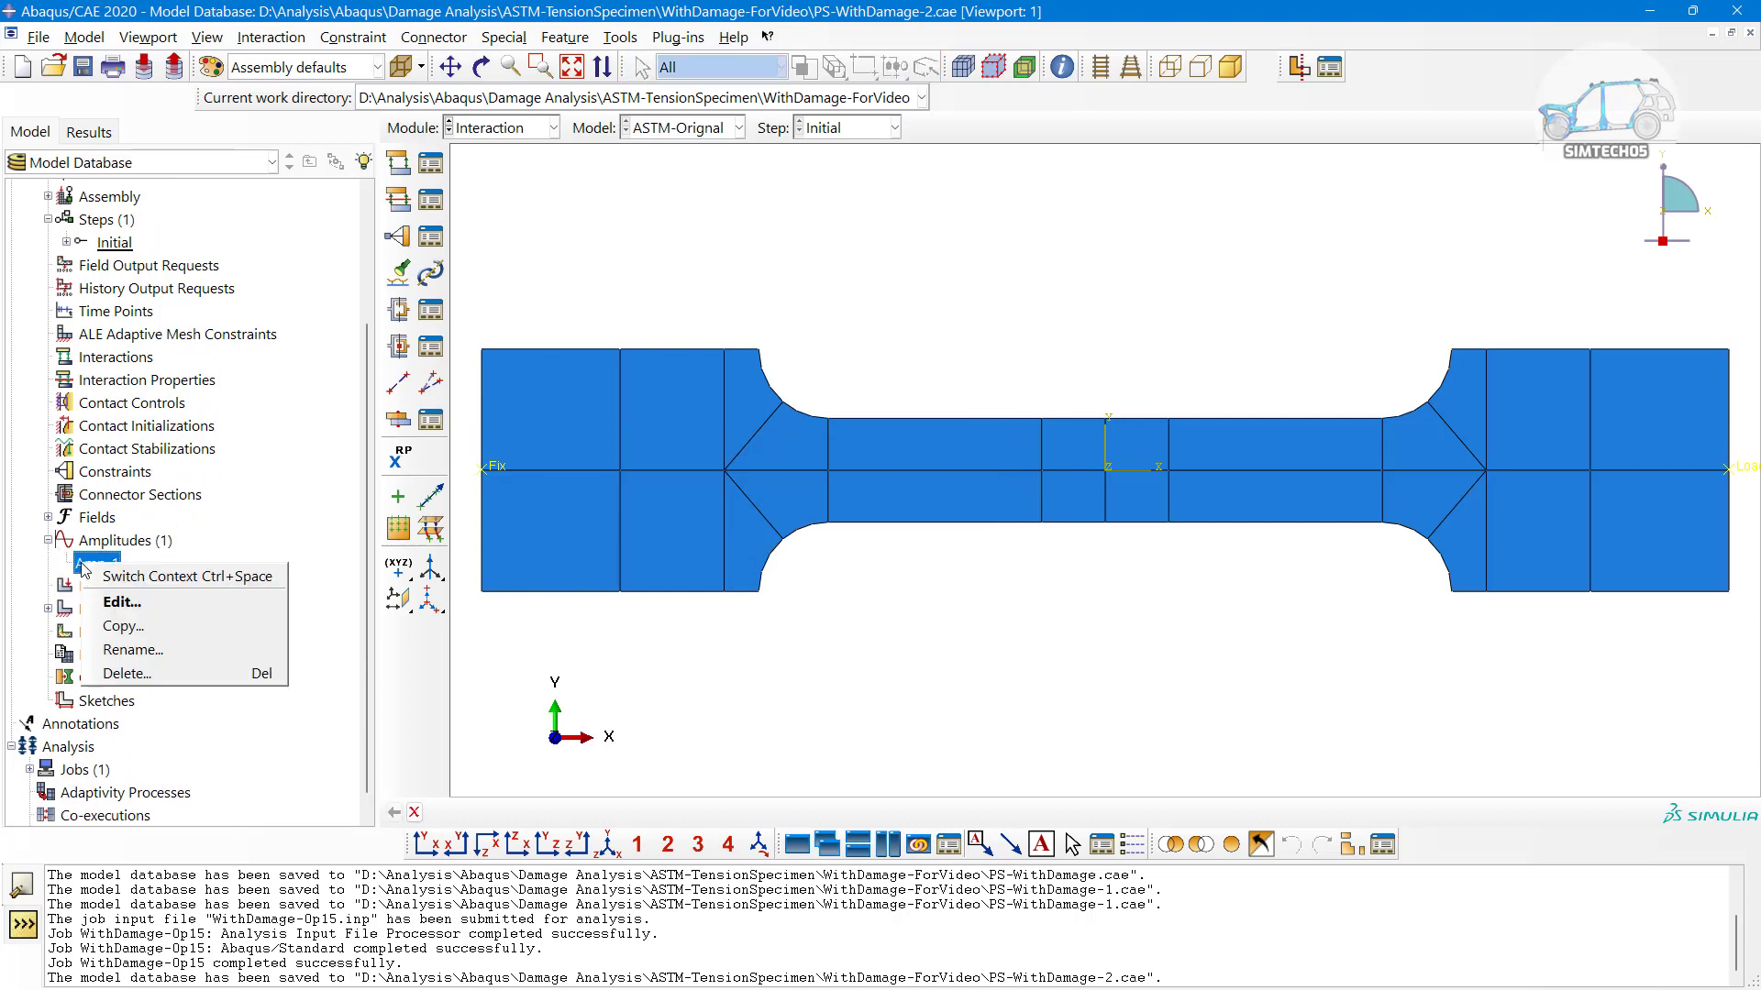
left_click(128, 673)
left_click(830, 527)
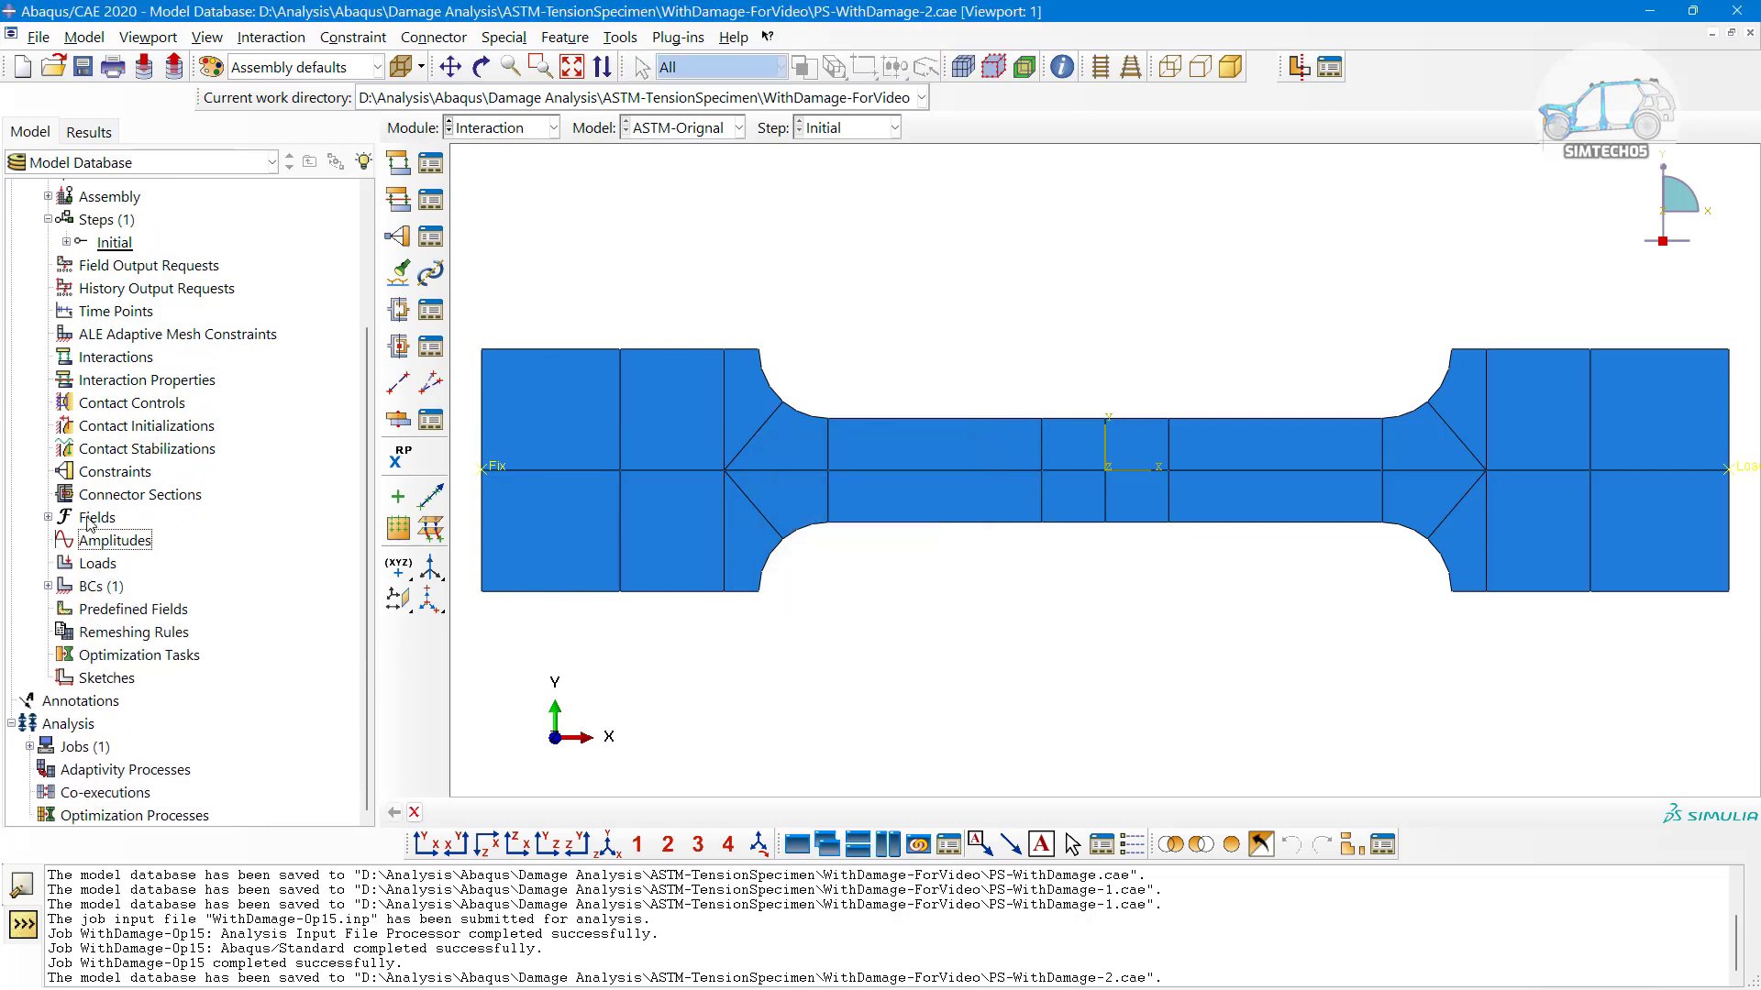
Delete the boundary condition Fix and check the Boundary Condition Manager for remaining entries
scroll(142, 589, "up", 4)
scroll(92, 601, "down", 3)
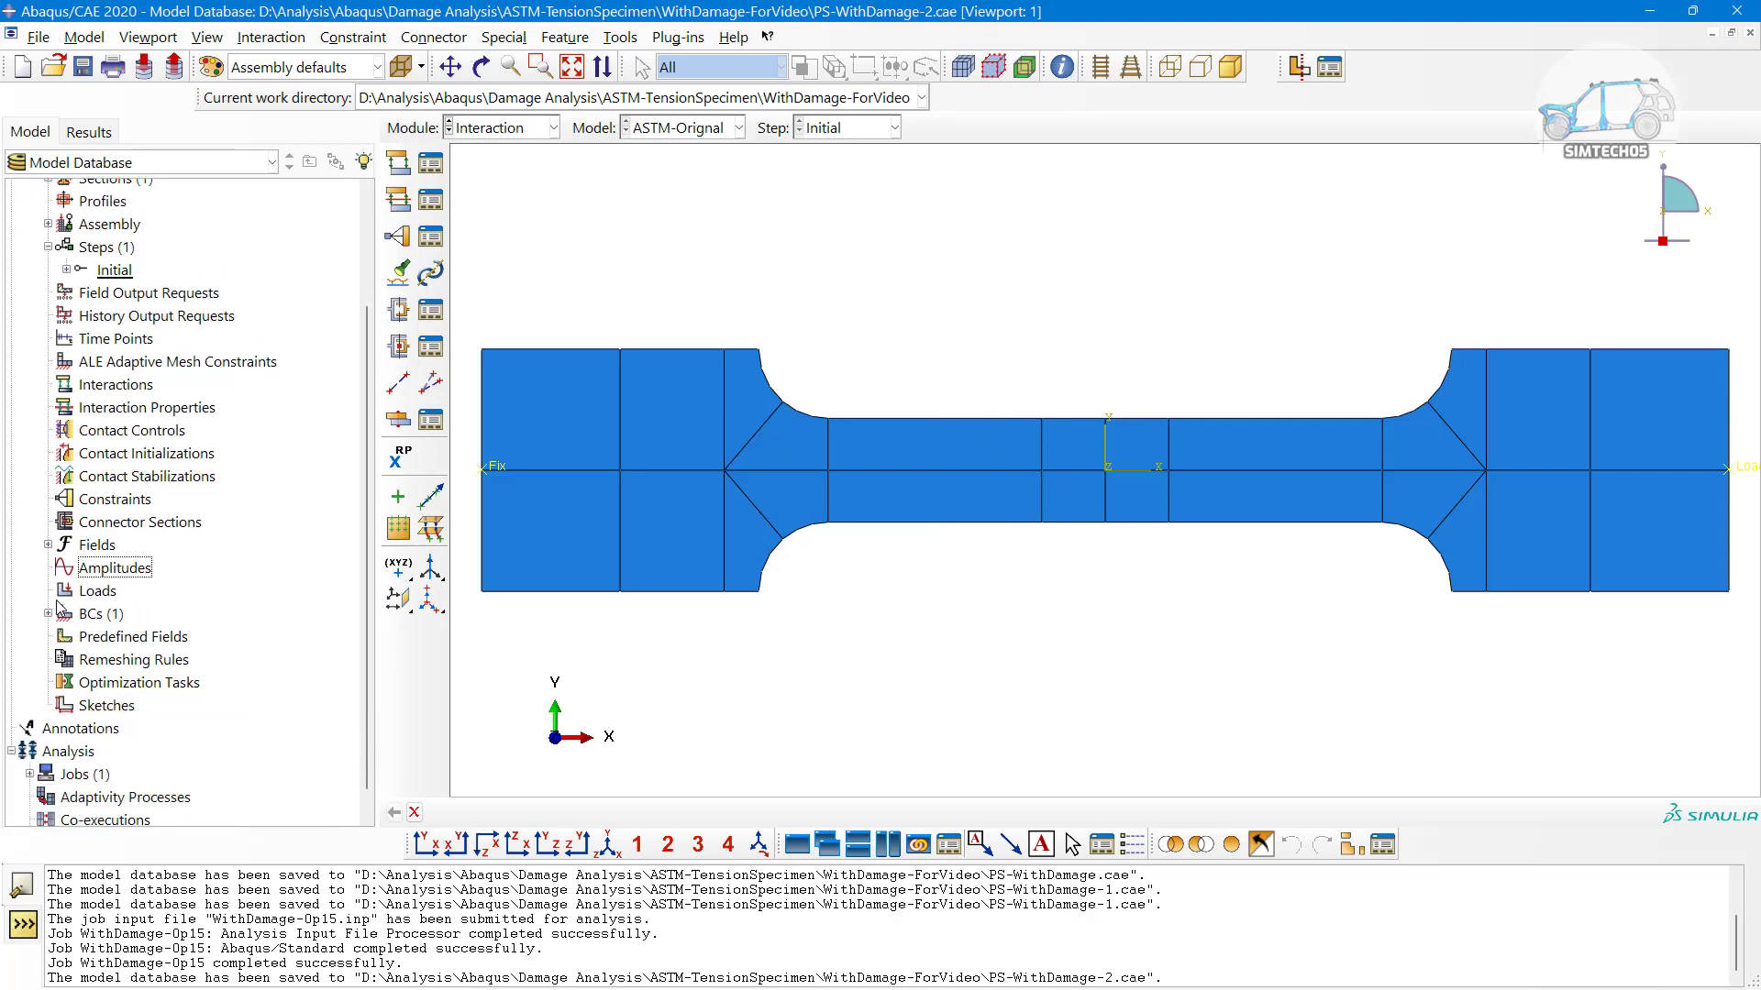
left_click(48, 615)
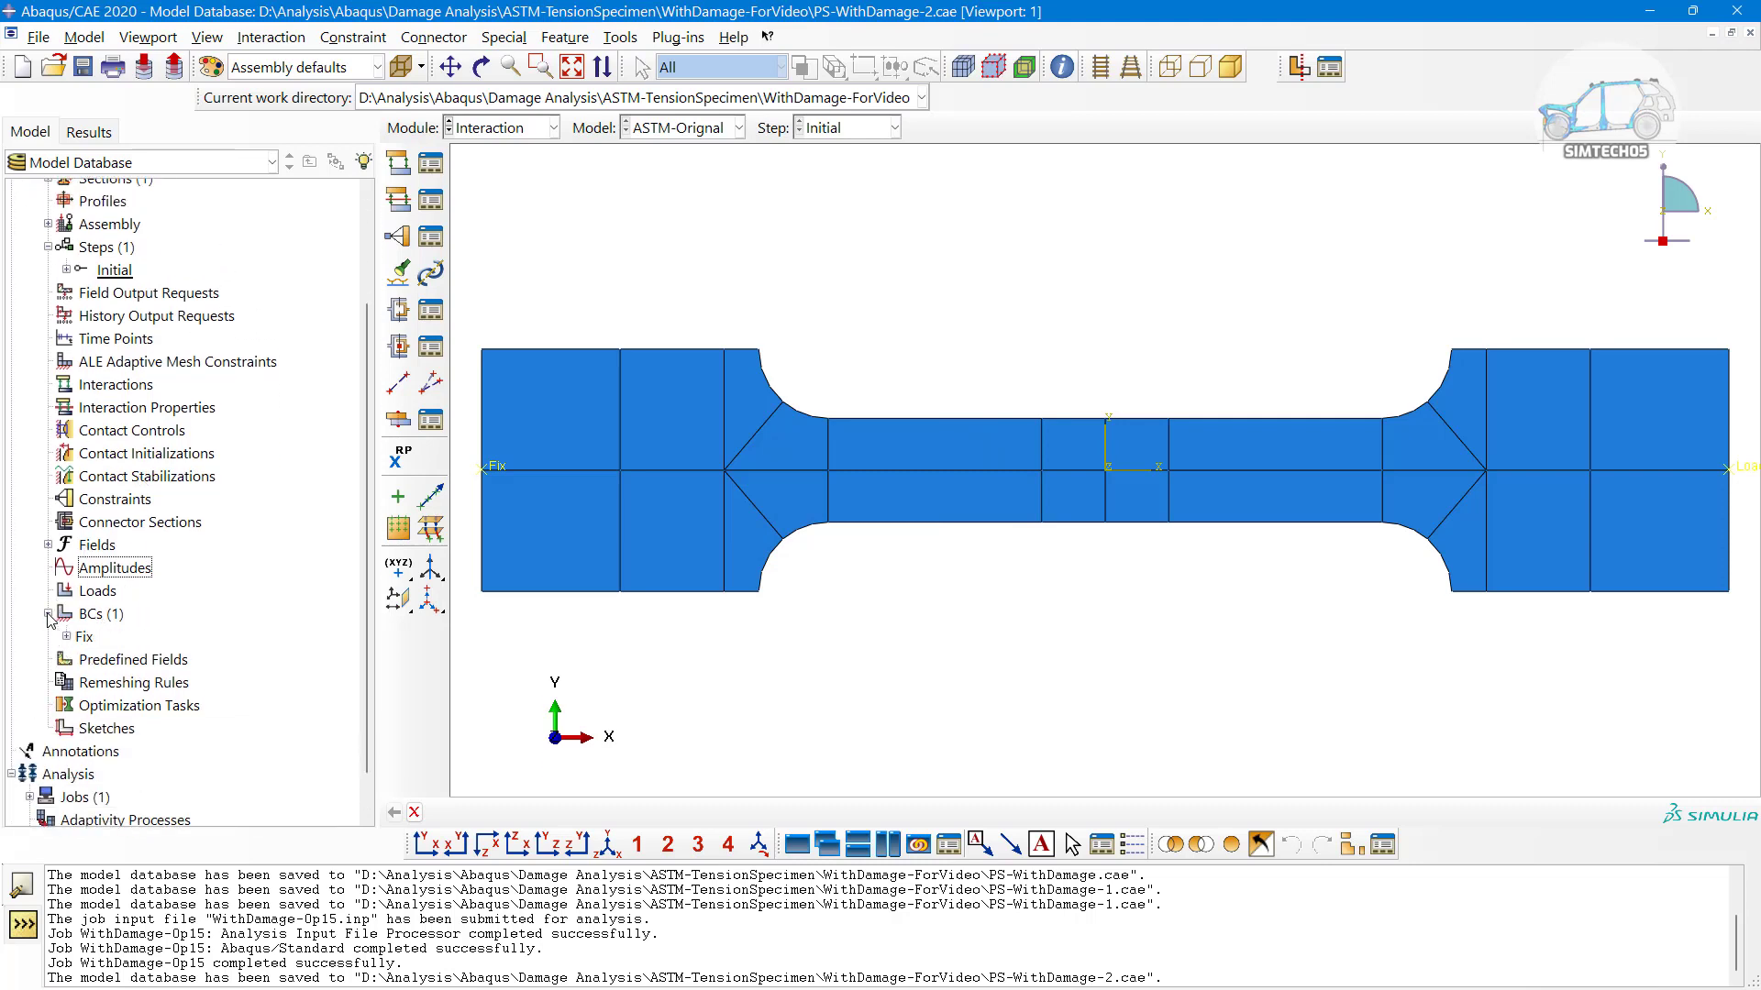
right_click(82, 638)
left_click(110, 755)
left_click(835, 530)
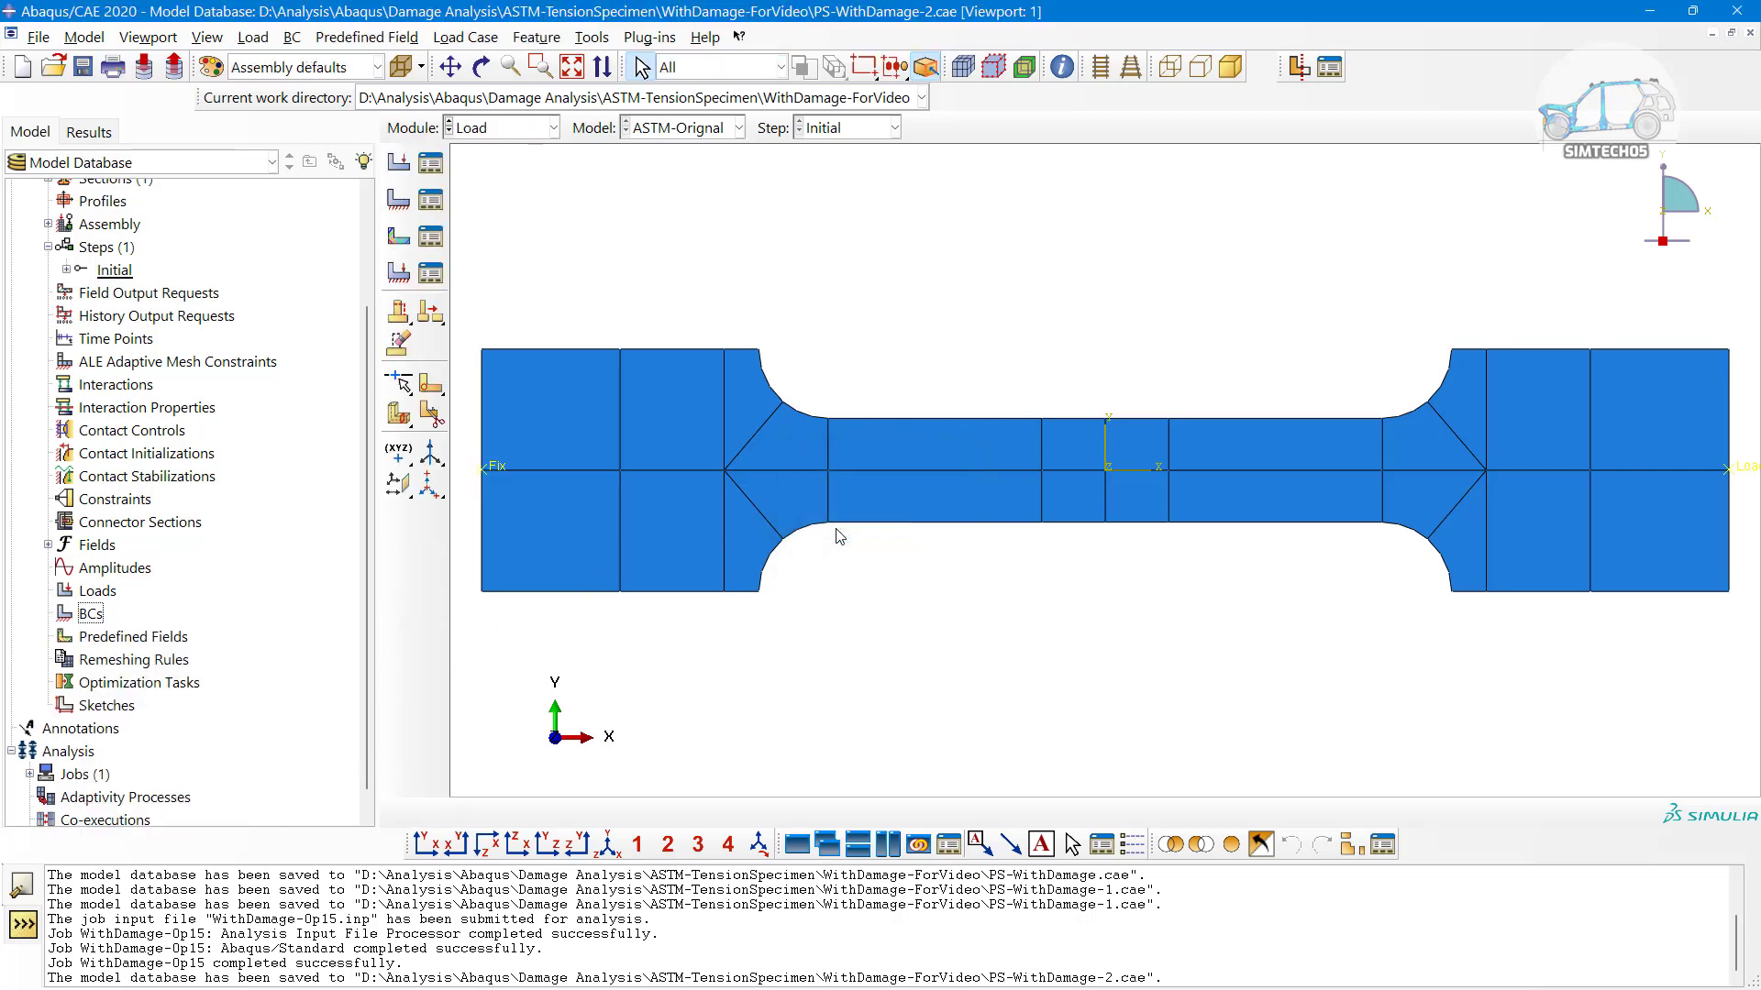
left_click(431, 200)
left_click(729, 162)
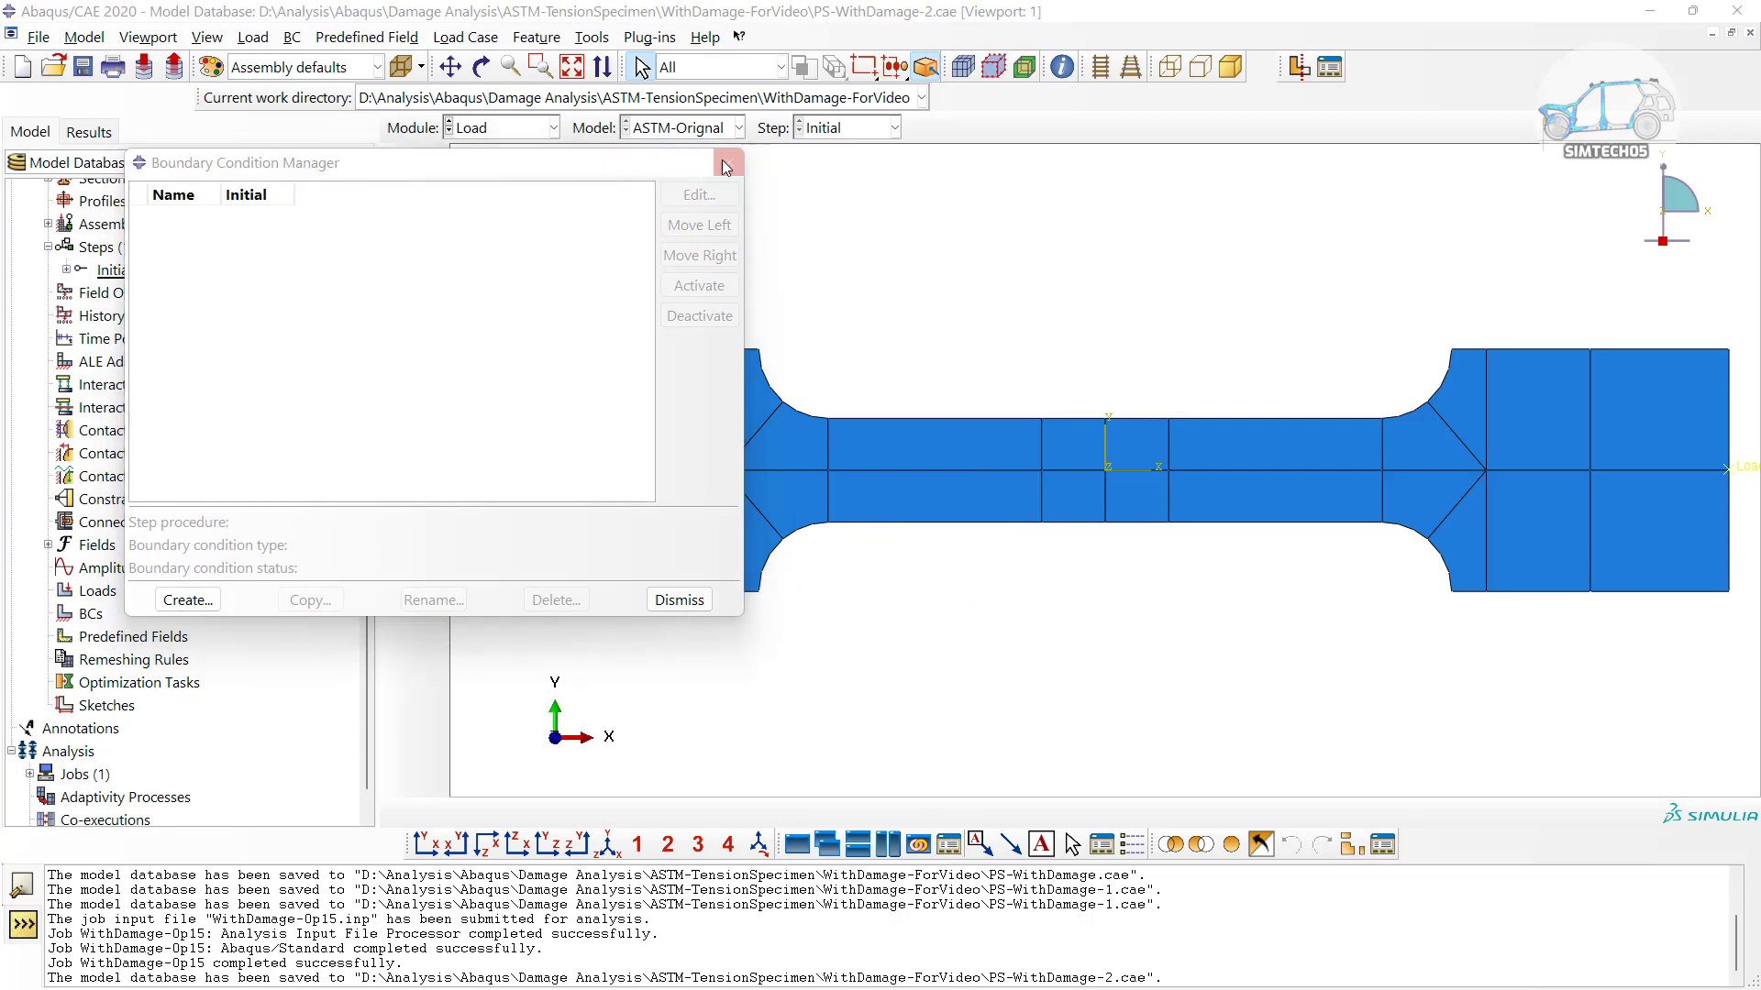
Return to the Part module and examine the flat specimen geometry against the ASTM dimension table
scroll(166, 430, "up", 3)
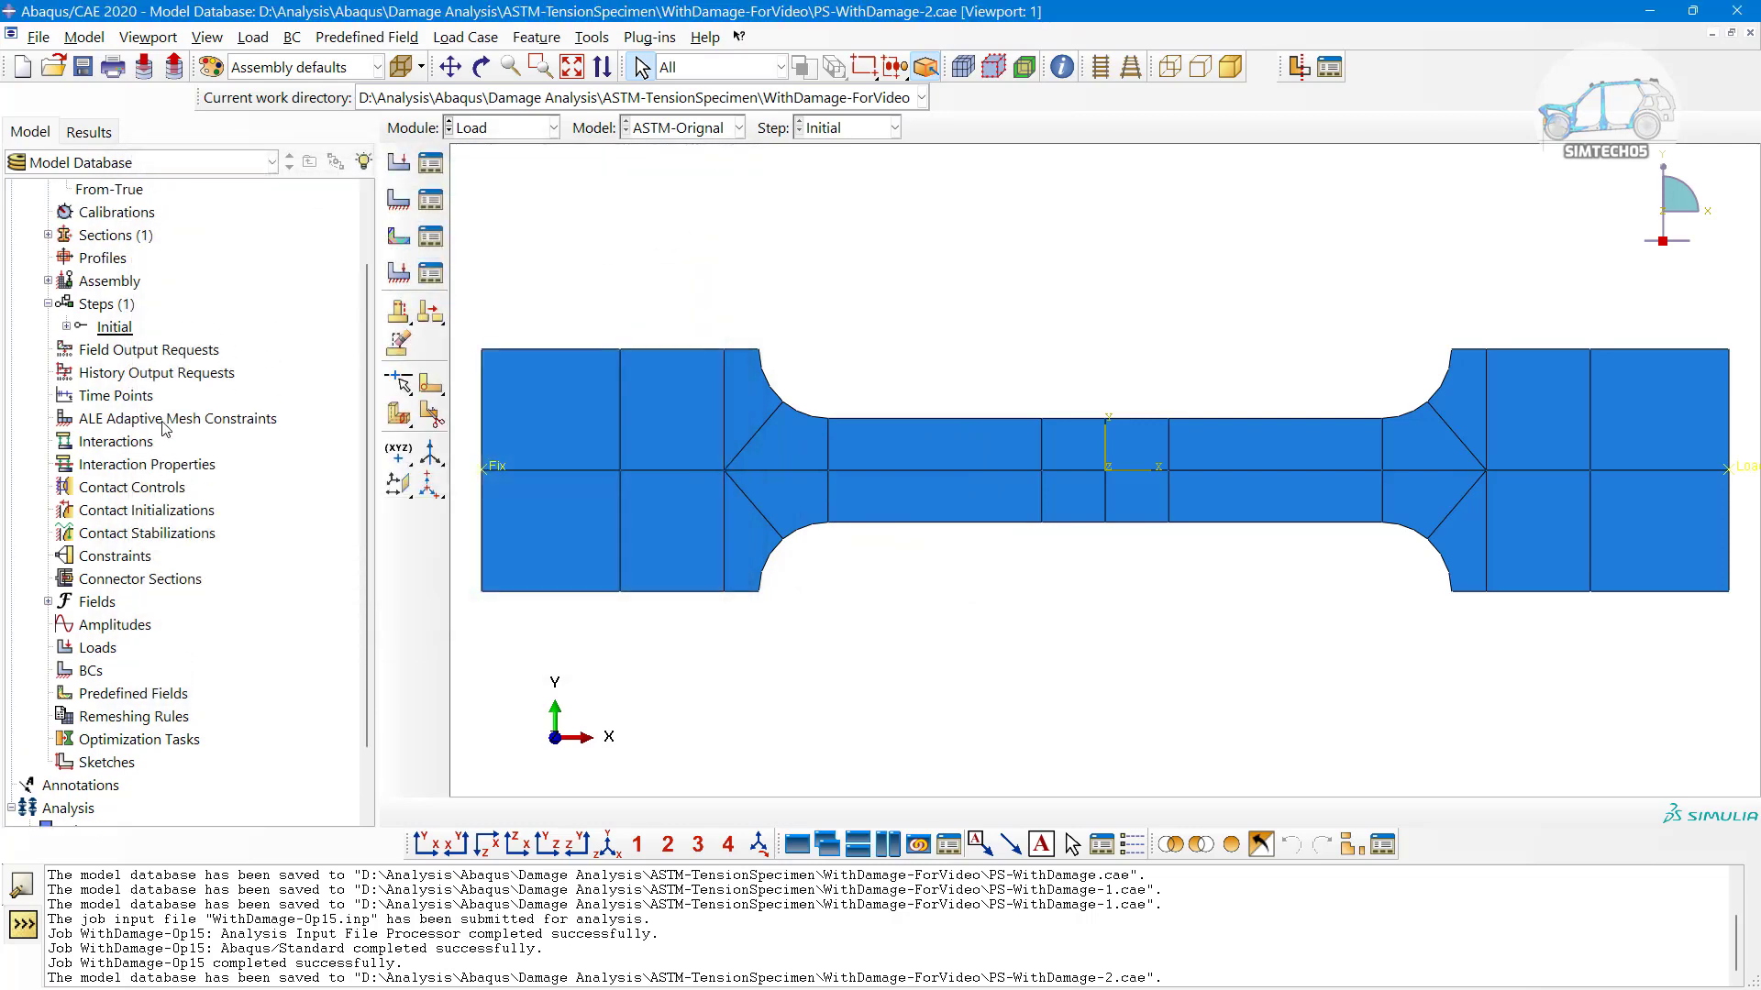
left_click(516, 134)
left_click(484, 153)
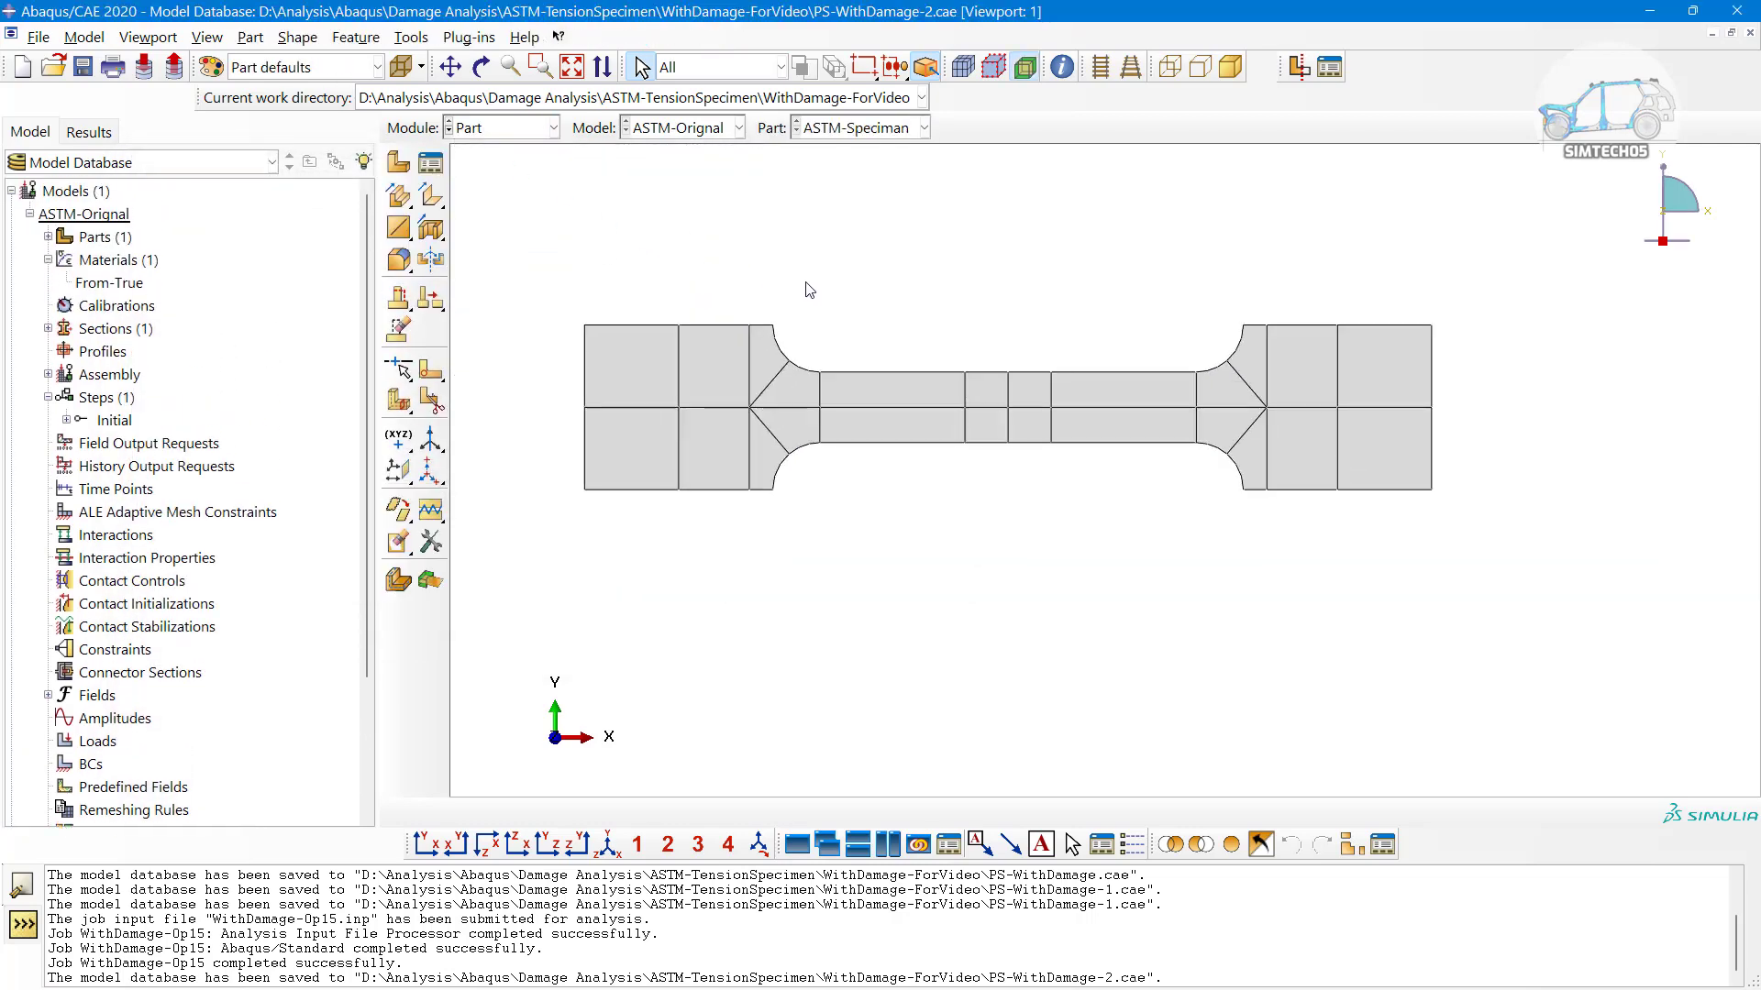
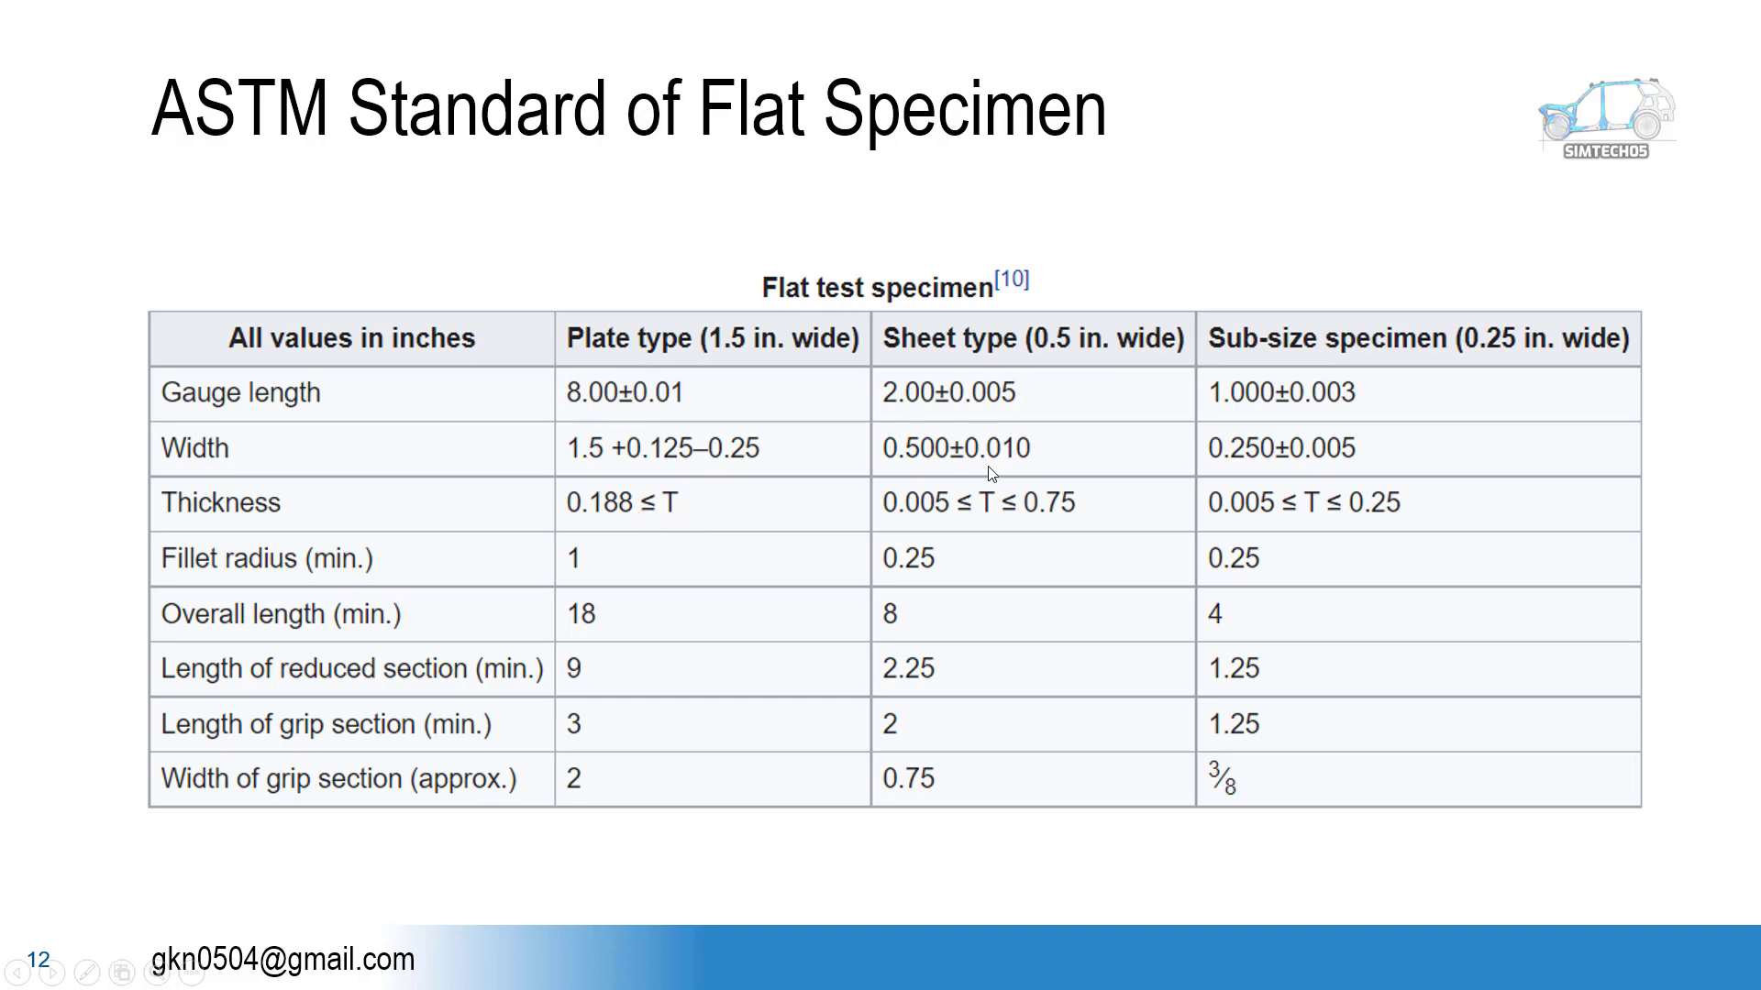
key("alt+Tab")
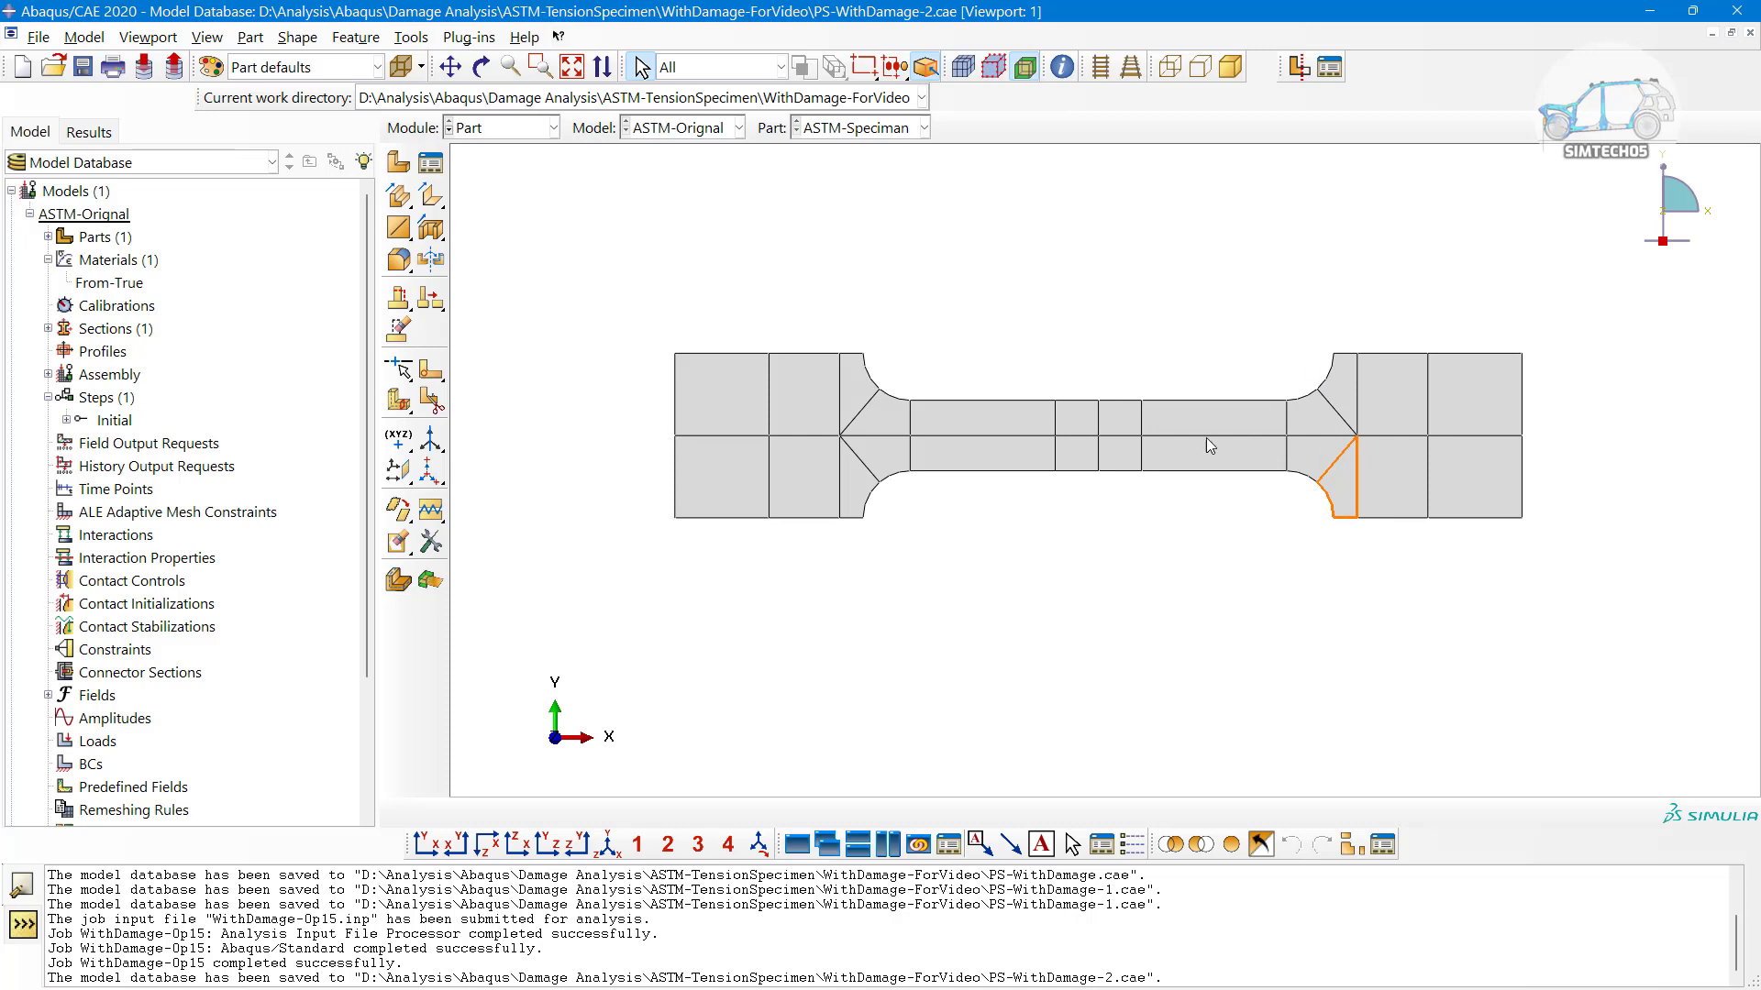
scroll(1065, 350, "up", 1)
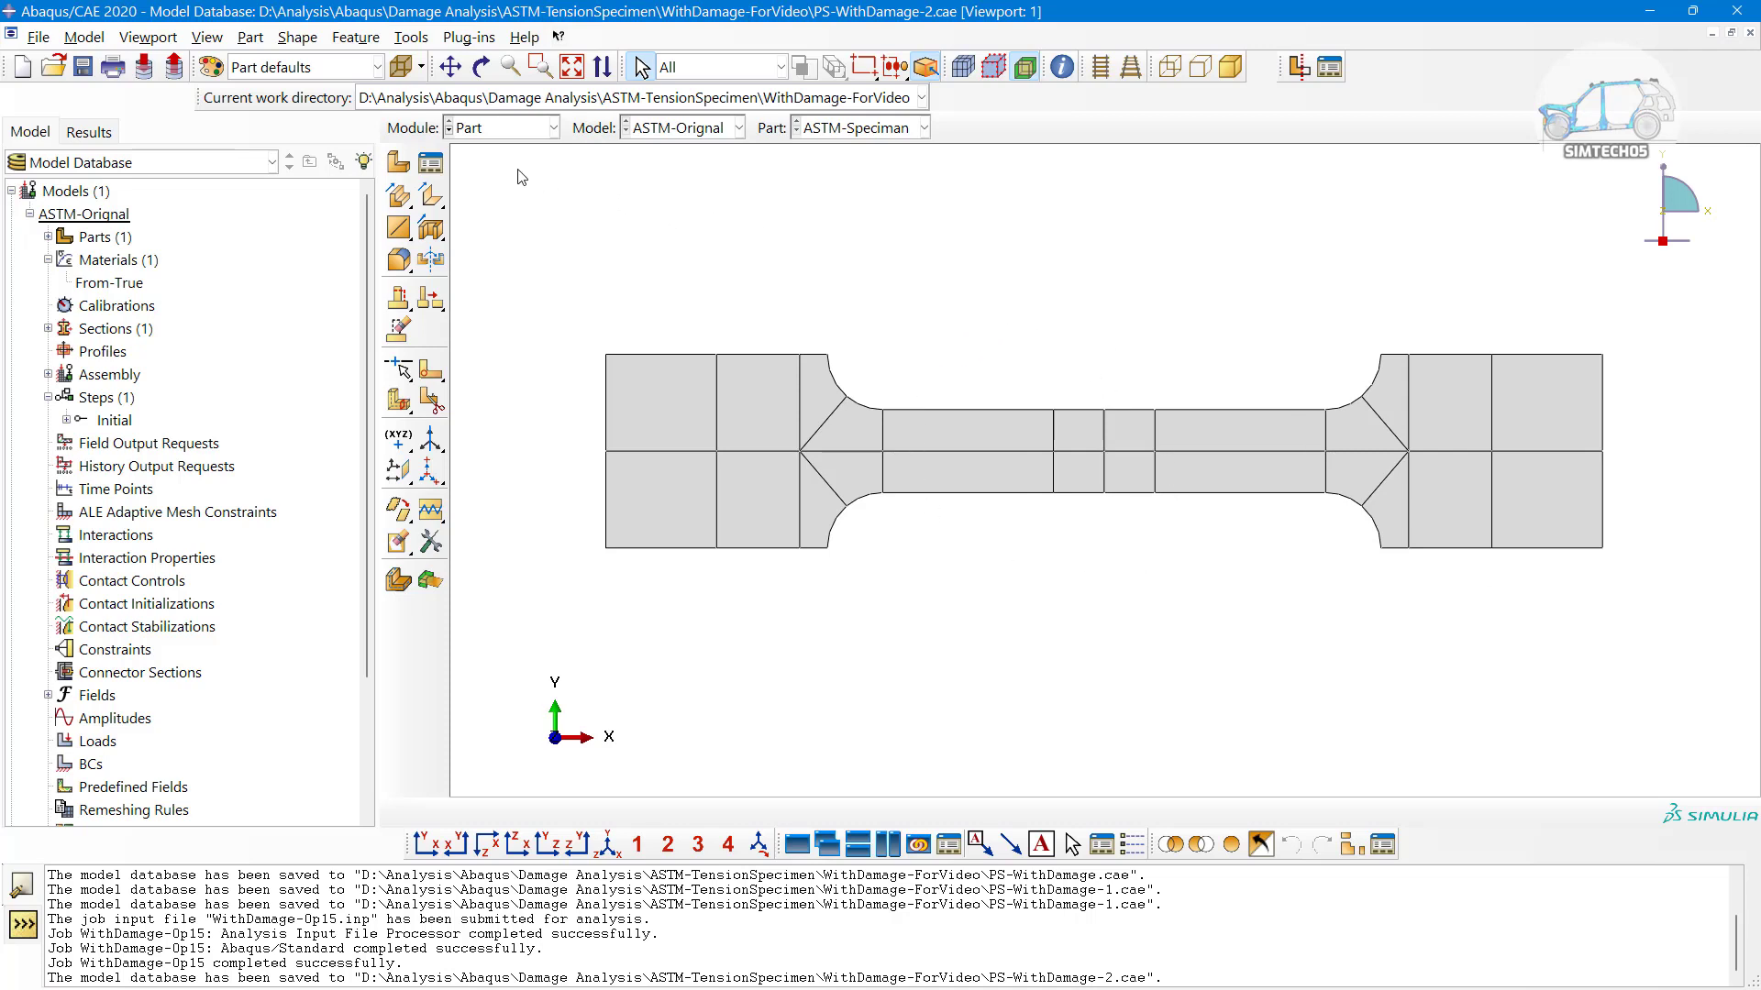
Open the From-True material for editing in the Property module and go to its damage behaviors
left_click(448, 132)
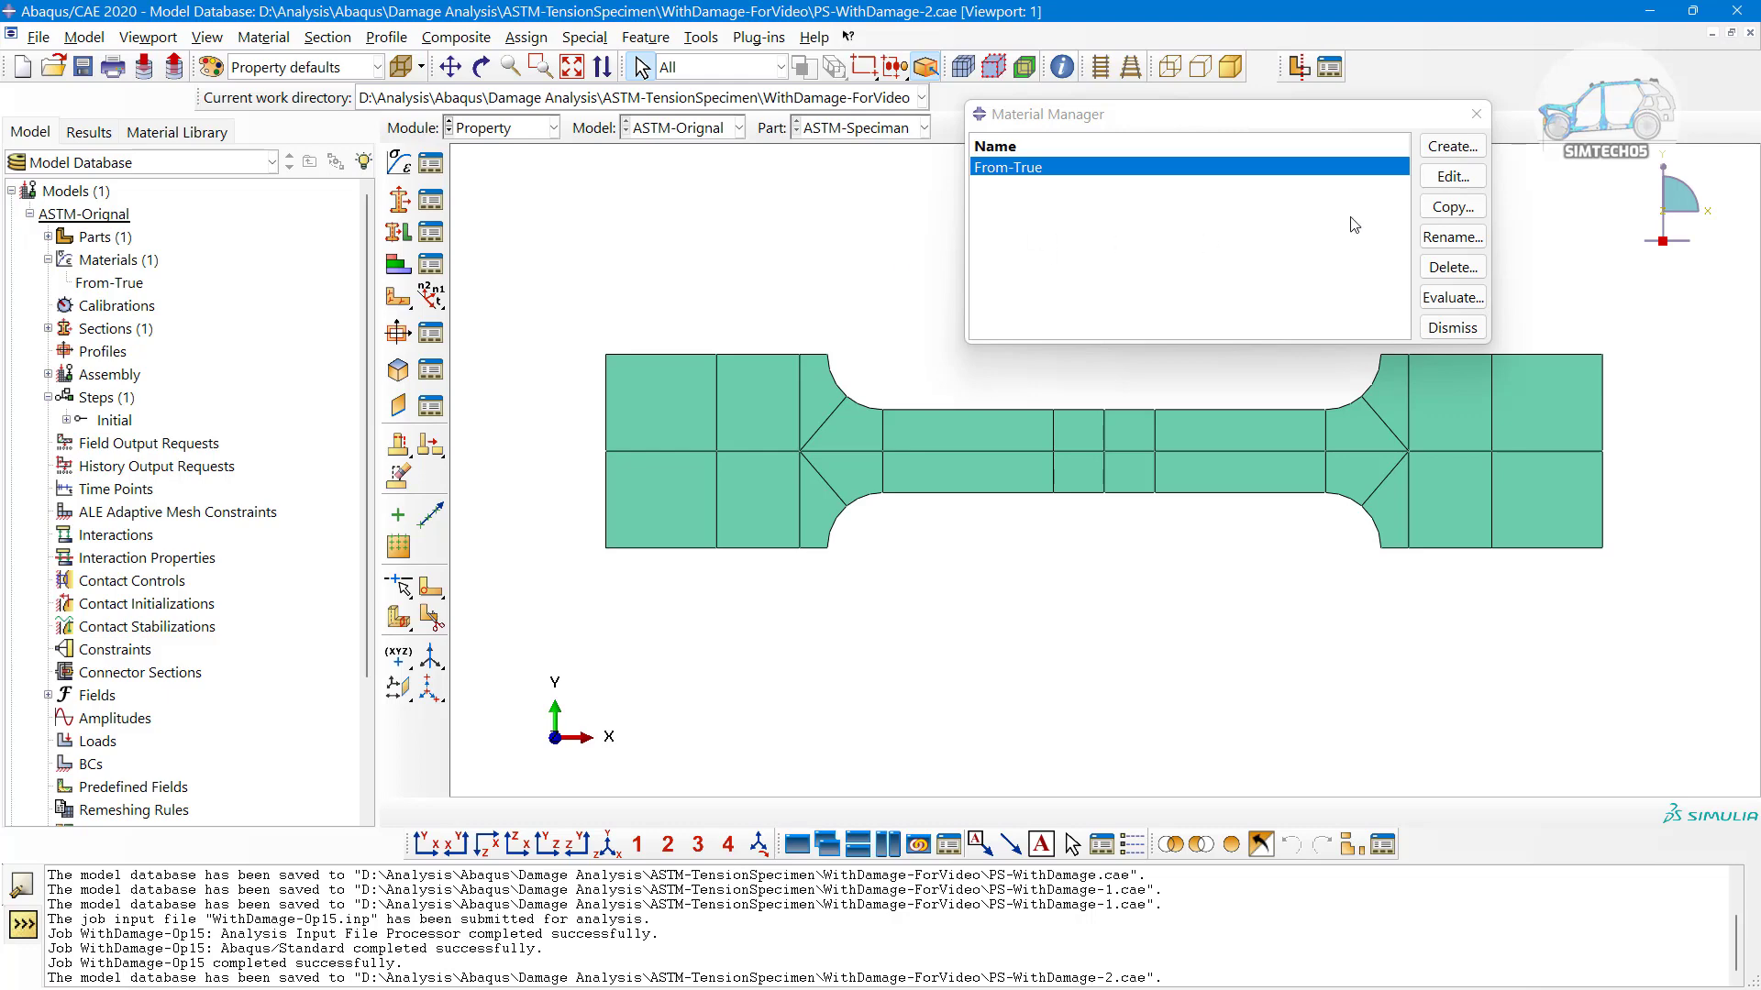
left_click(1452, 176)
left_click_drag(689, 153, 661, 115)
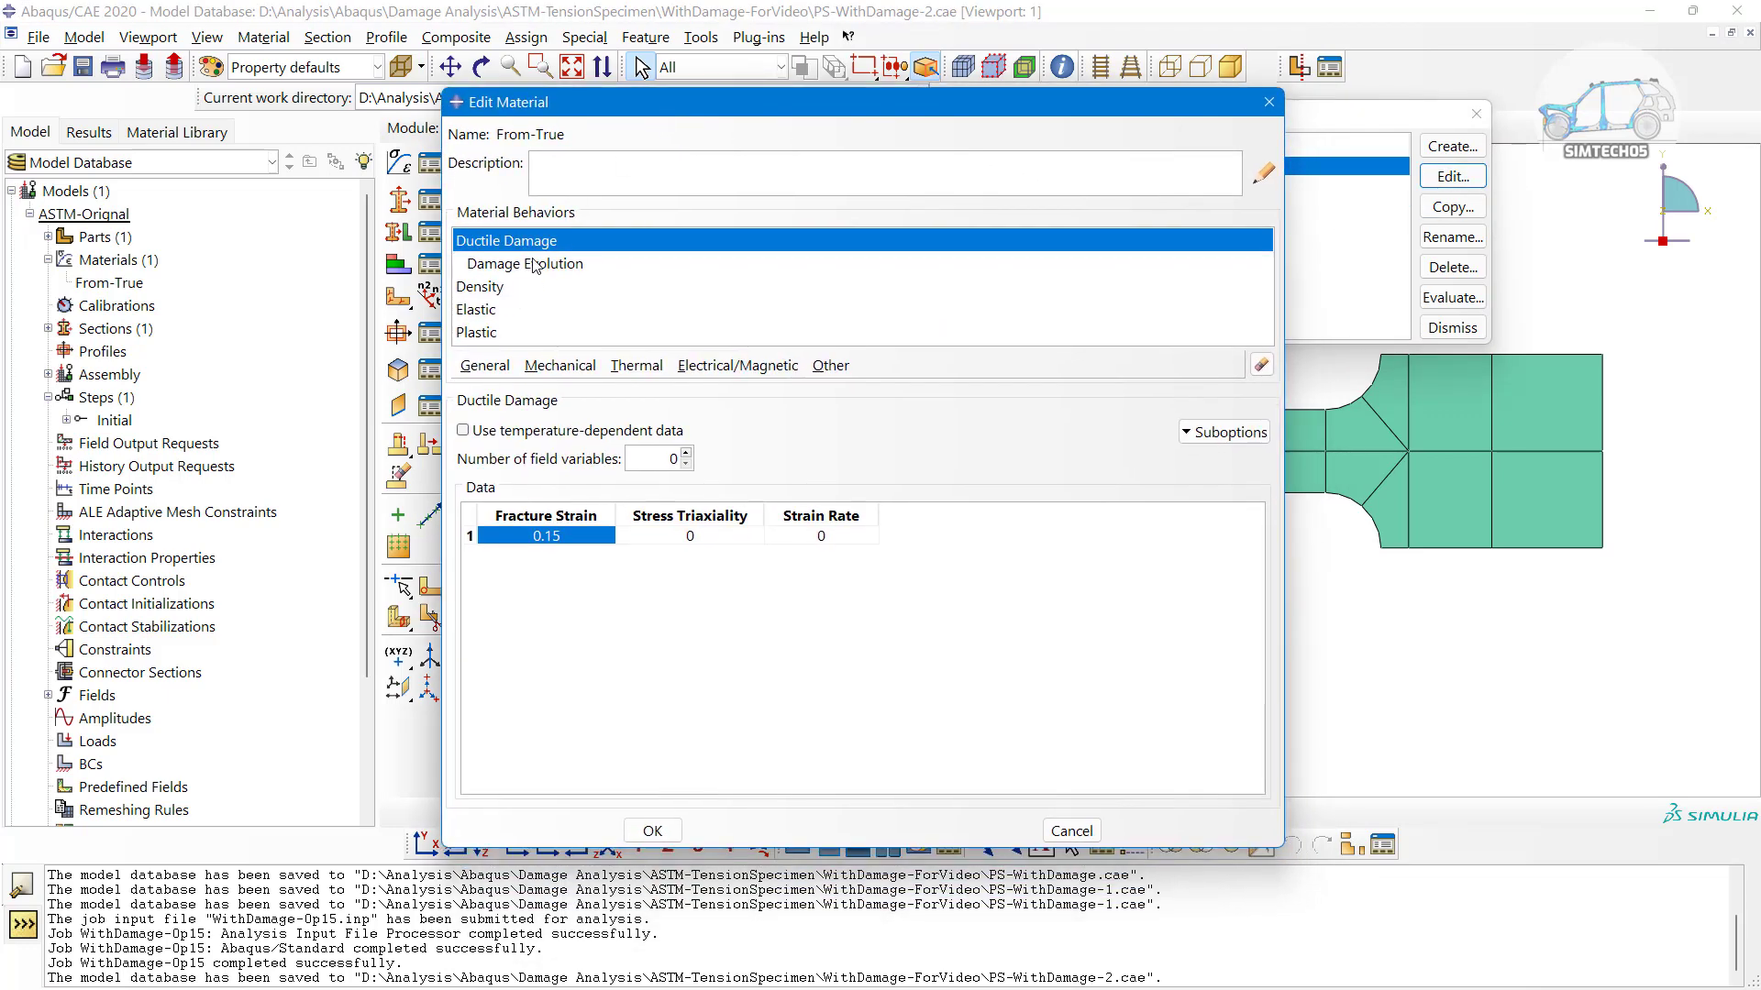
left_click(547, 263)
left_click(548, 246)
left_click(552, 266)
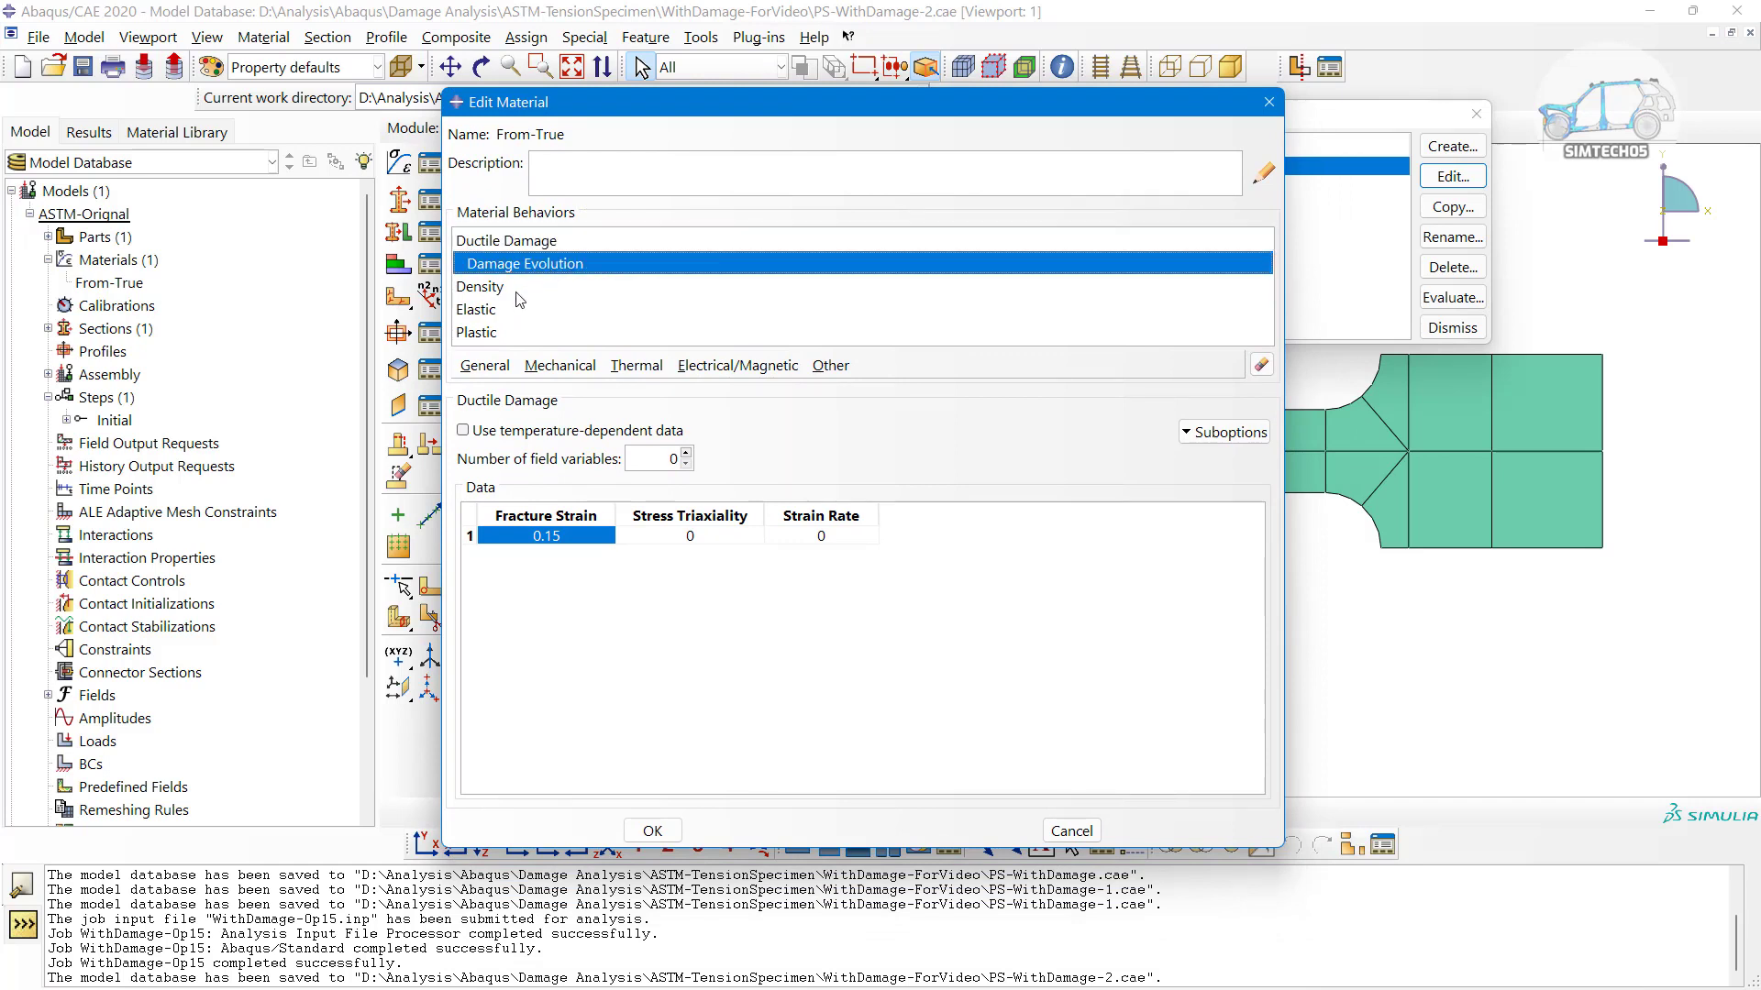
Examine the plastic, elastic, density, ductile damage and damage evolution data of the From-True material
left_click(520, 340)
scroll(674, 669, "down", 1)
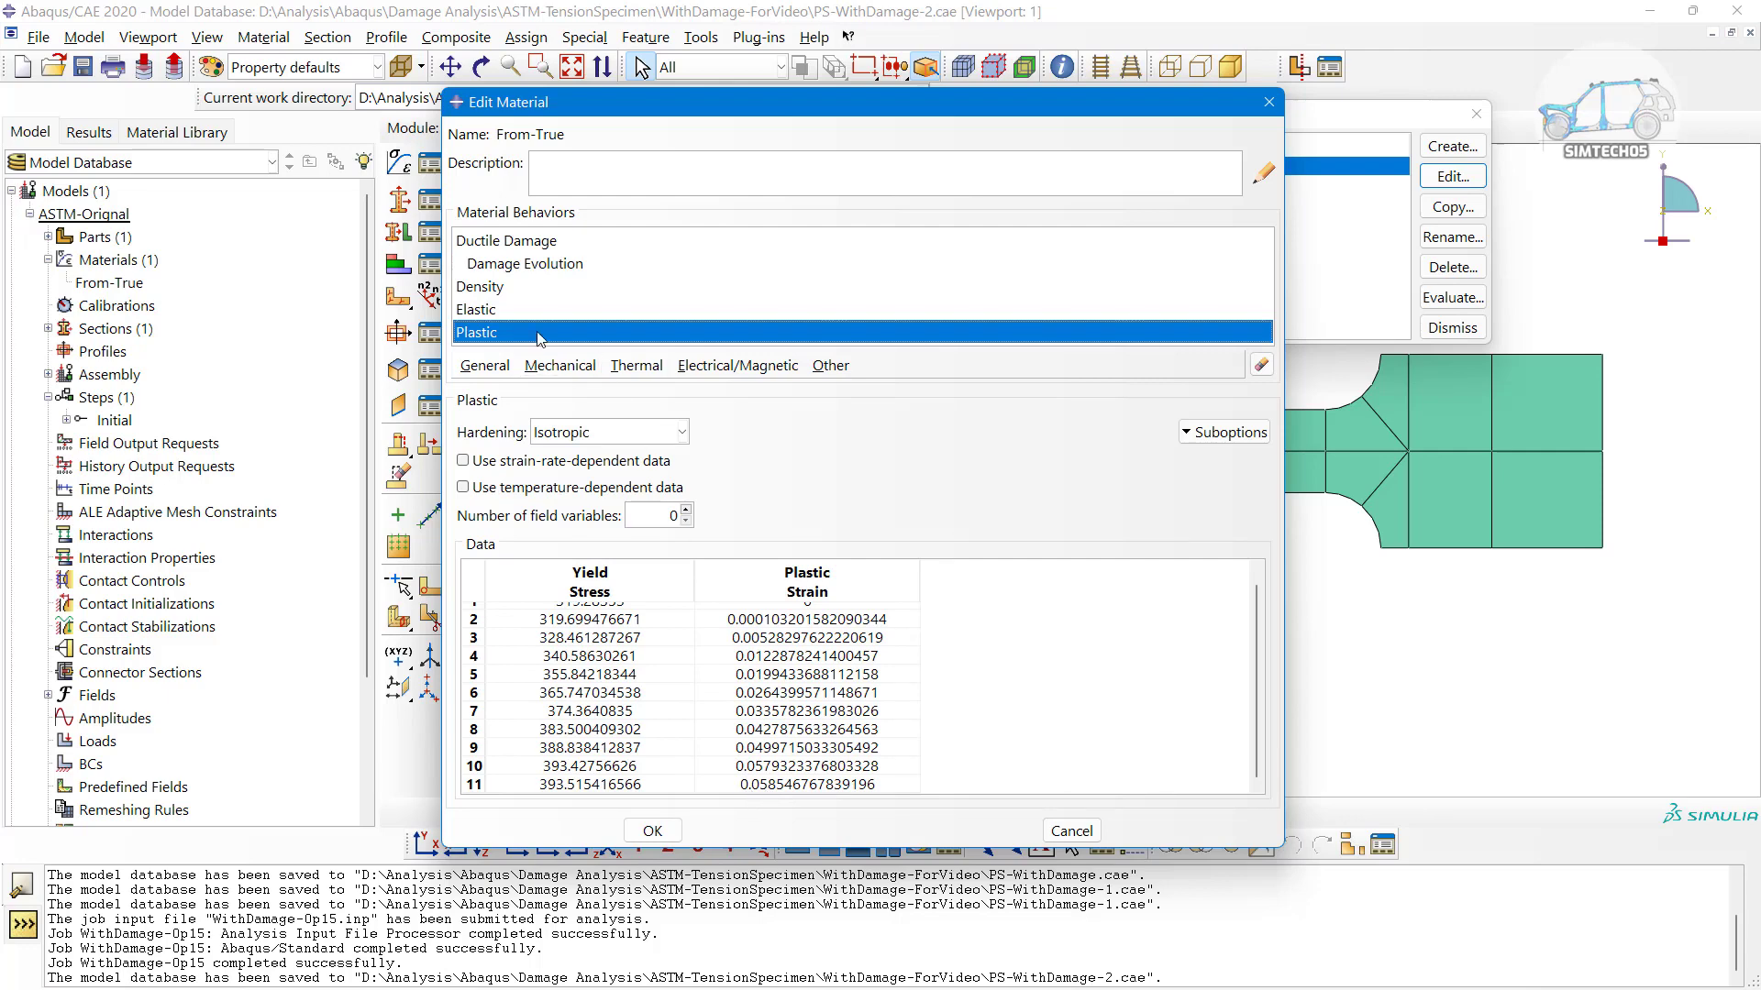
left_click(495, 312)
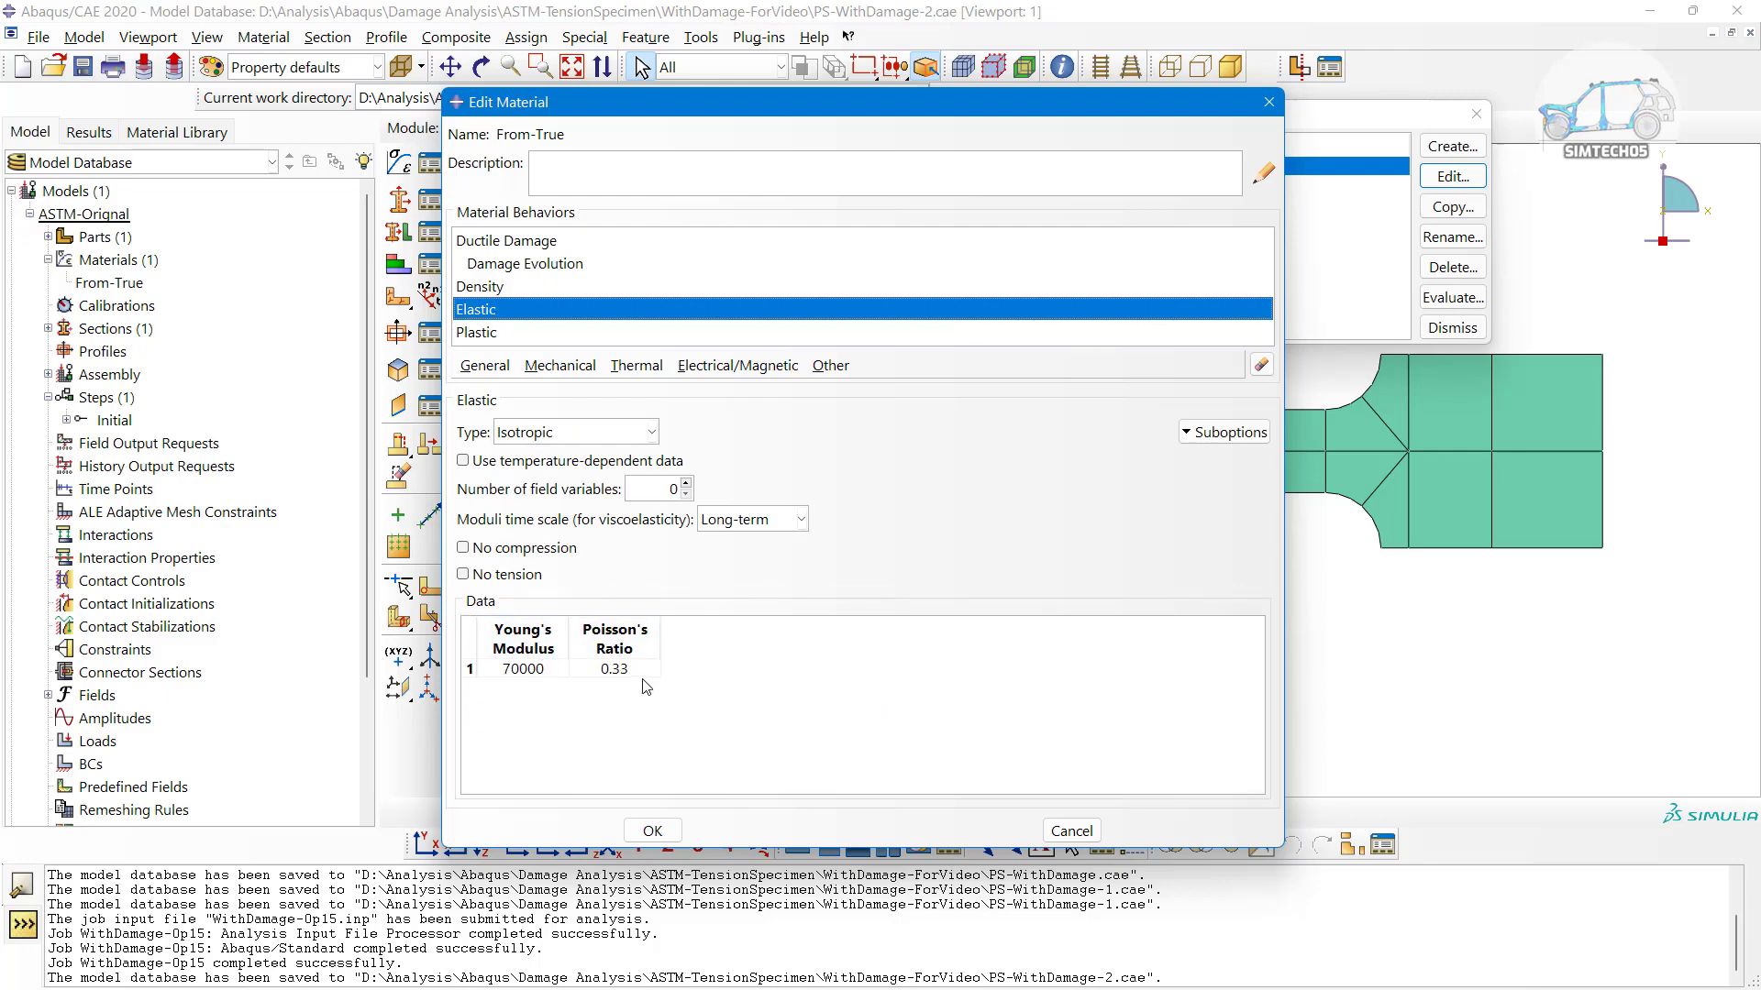
left_click(501, 288)
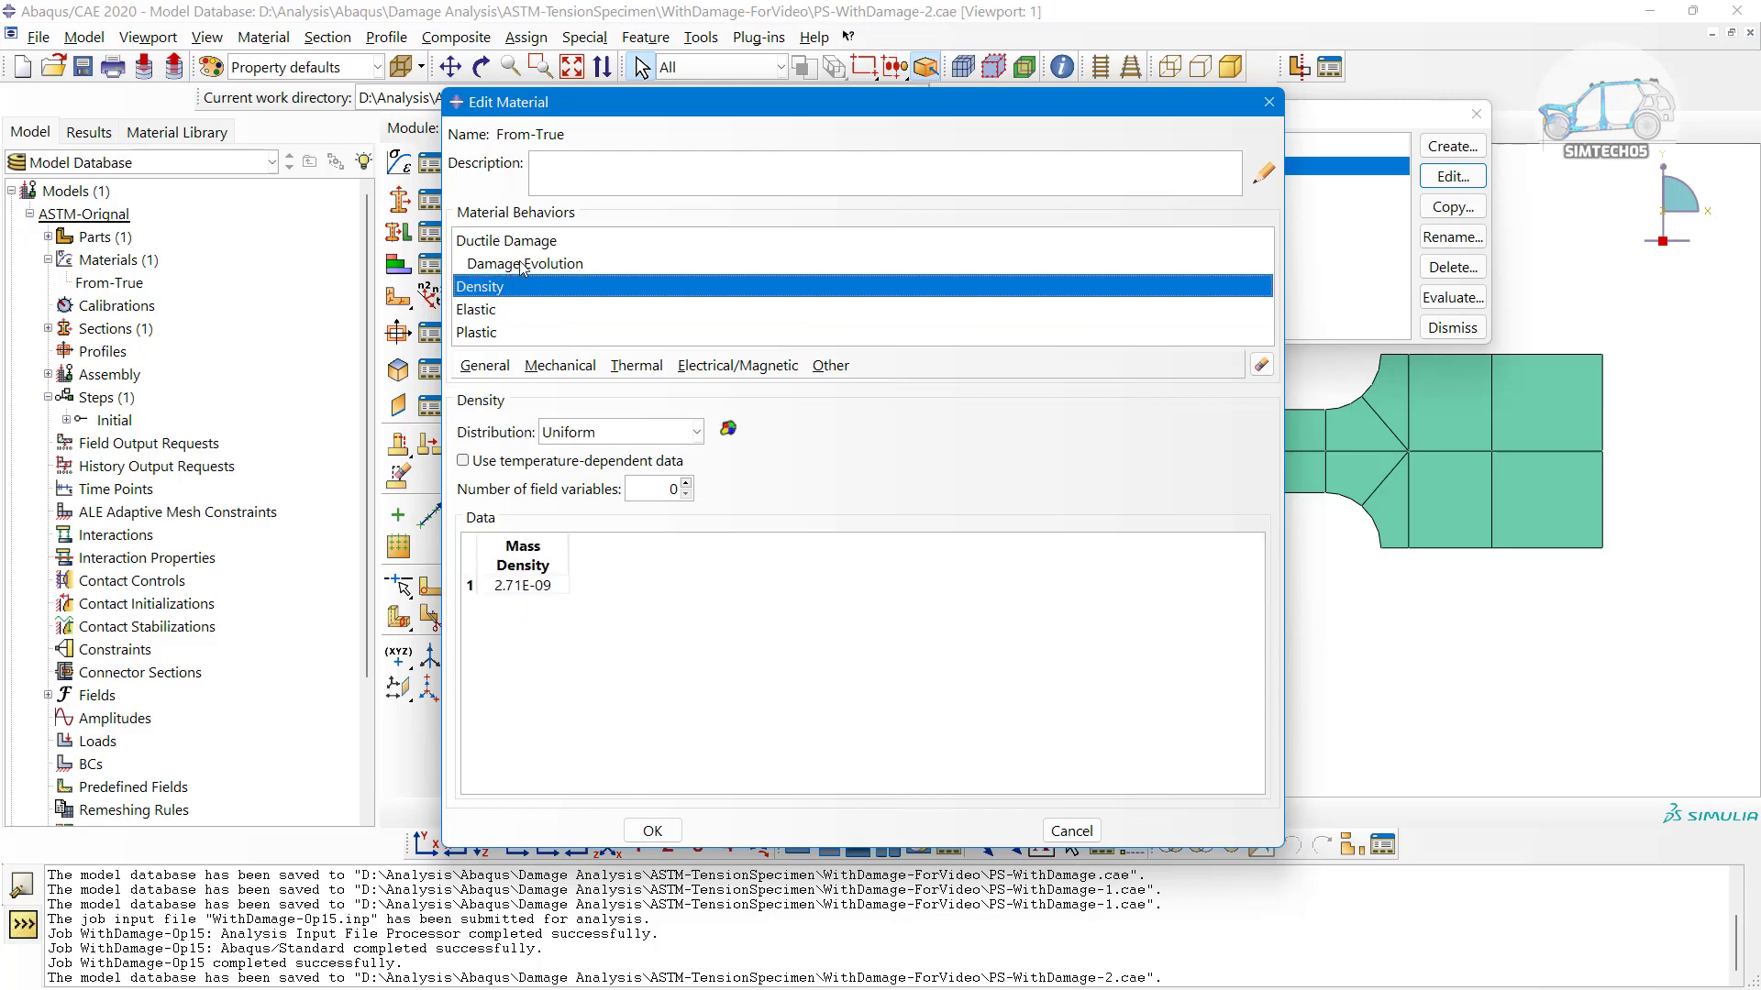
left_click(528, 242)
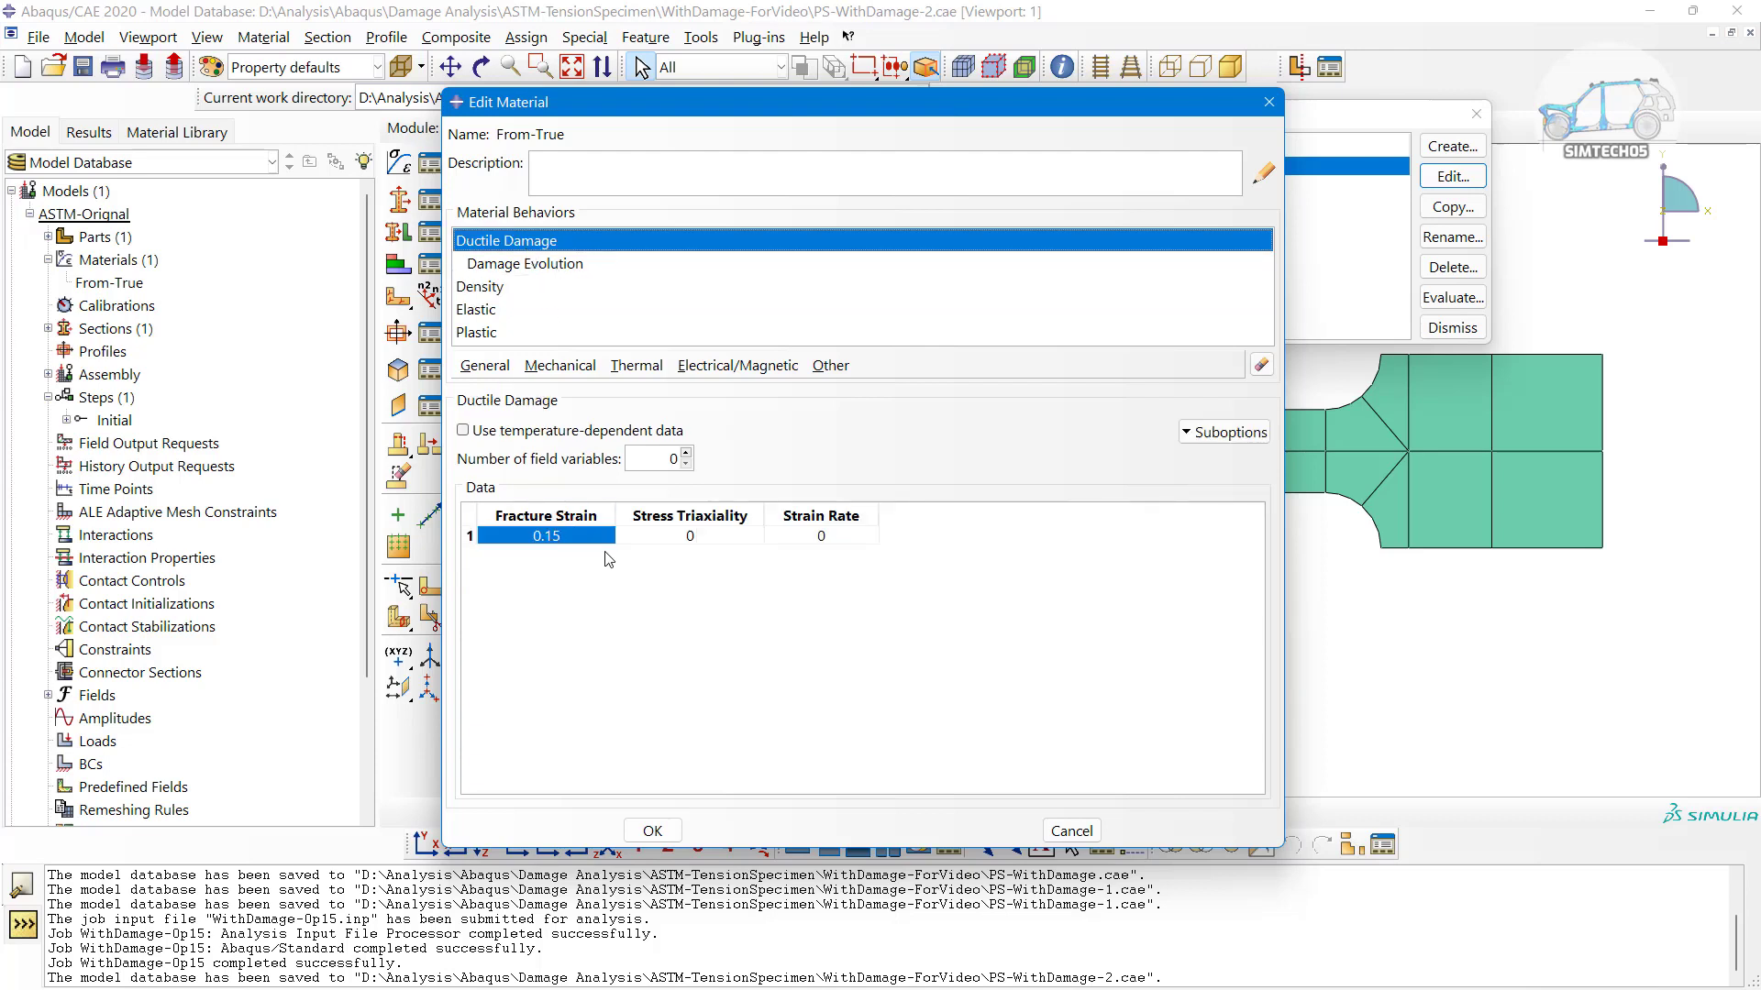
left_click(554, 266)
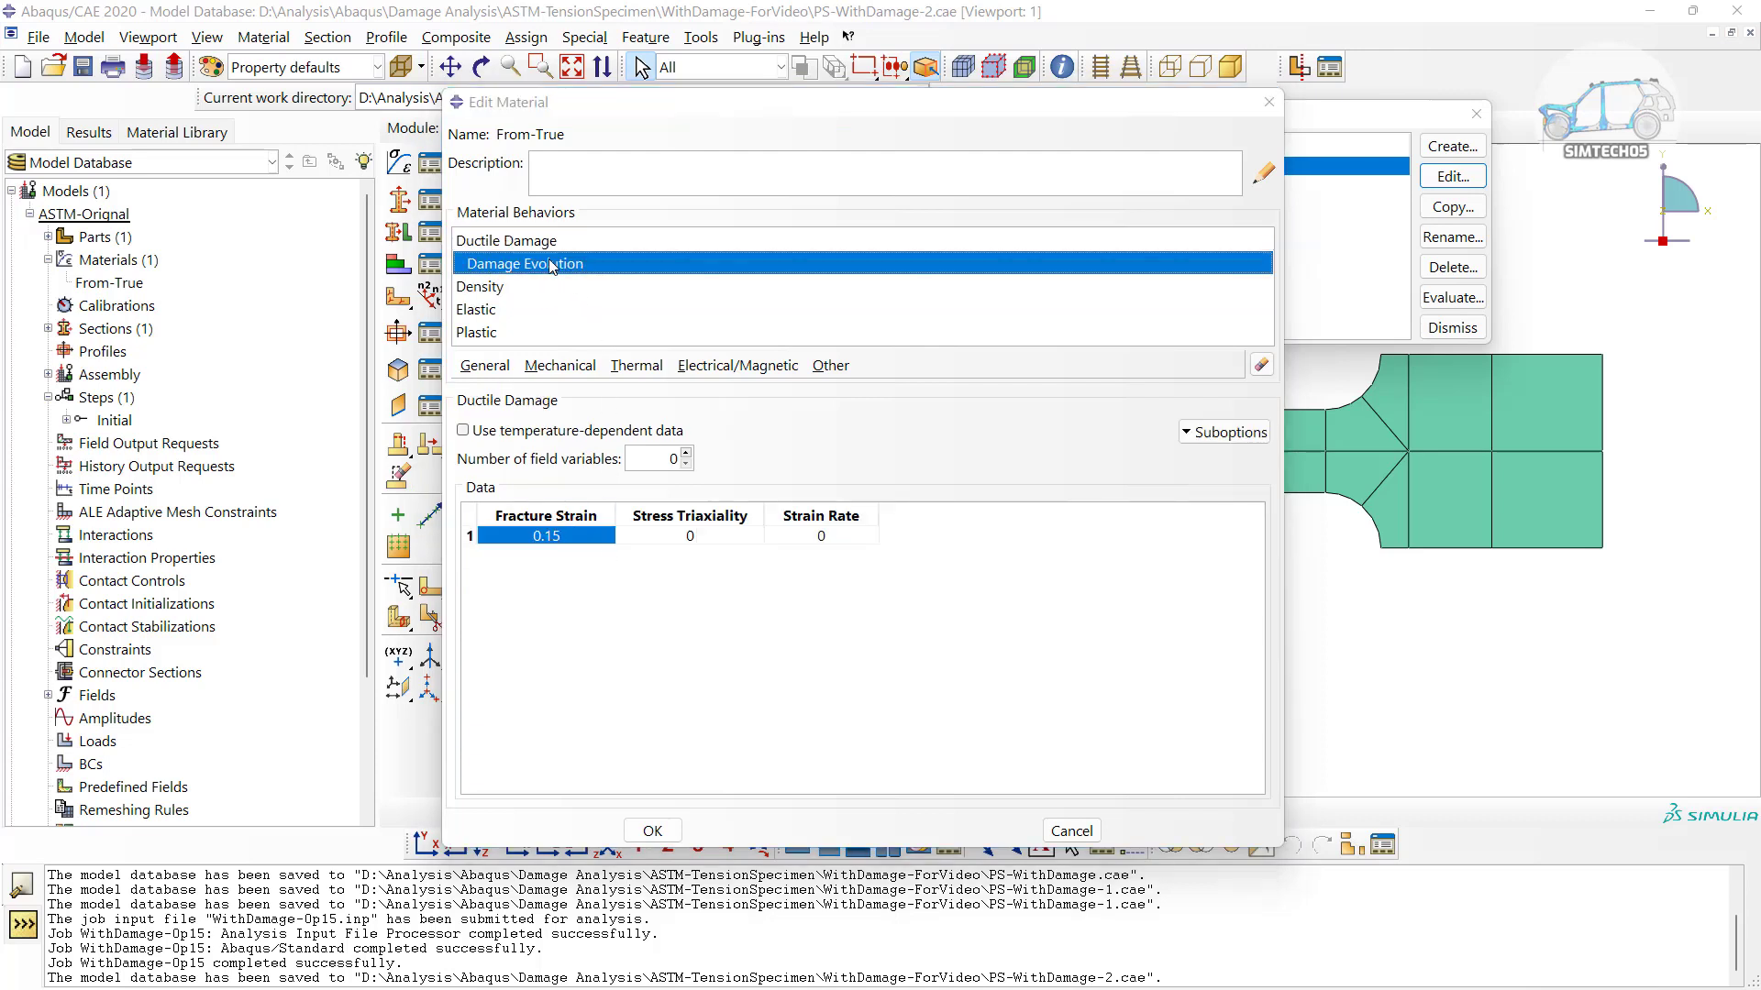
left_click_drag(744, 380, 703, 264)
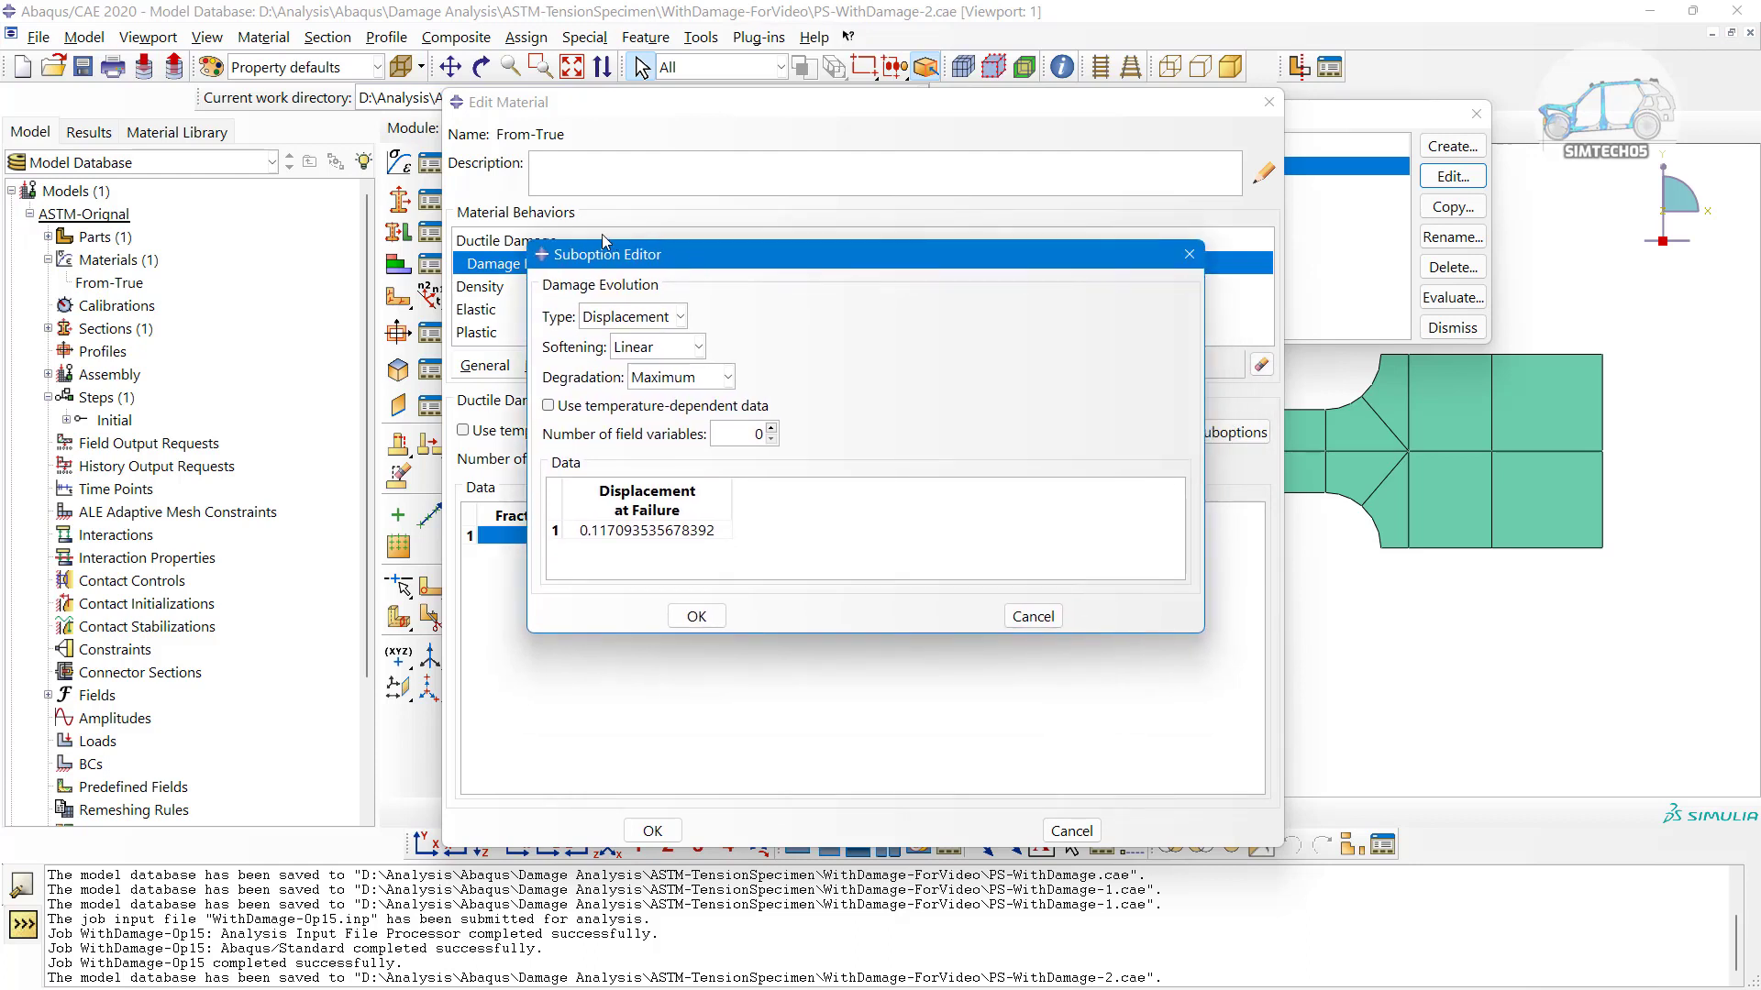
left_click_drag(629, 262, 735, 205)
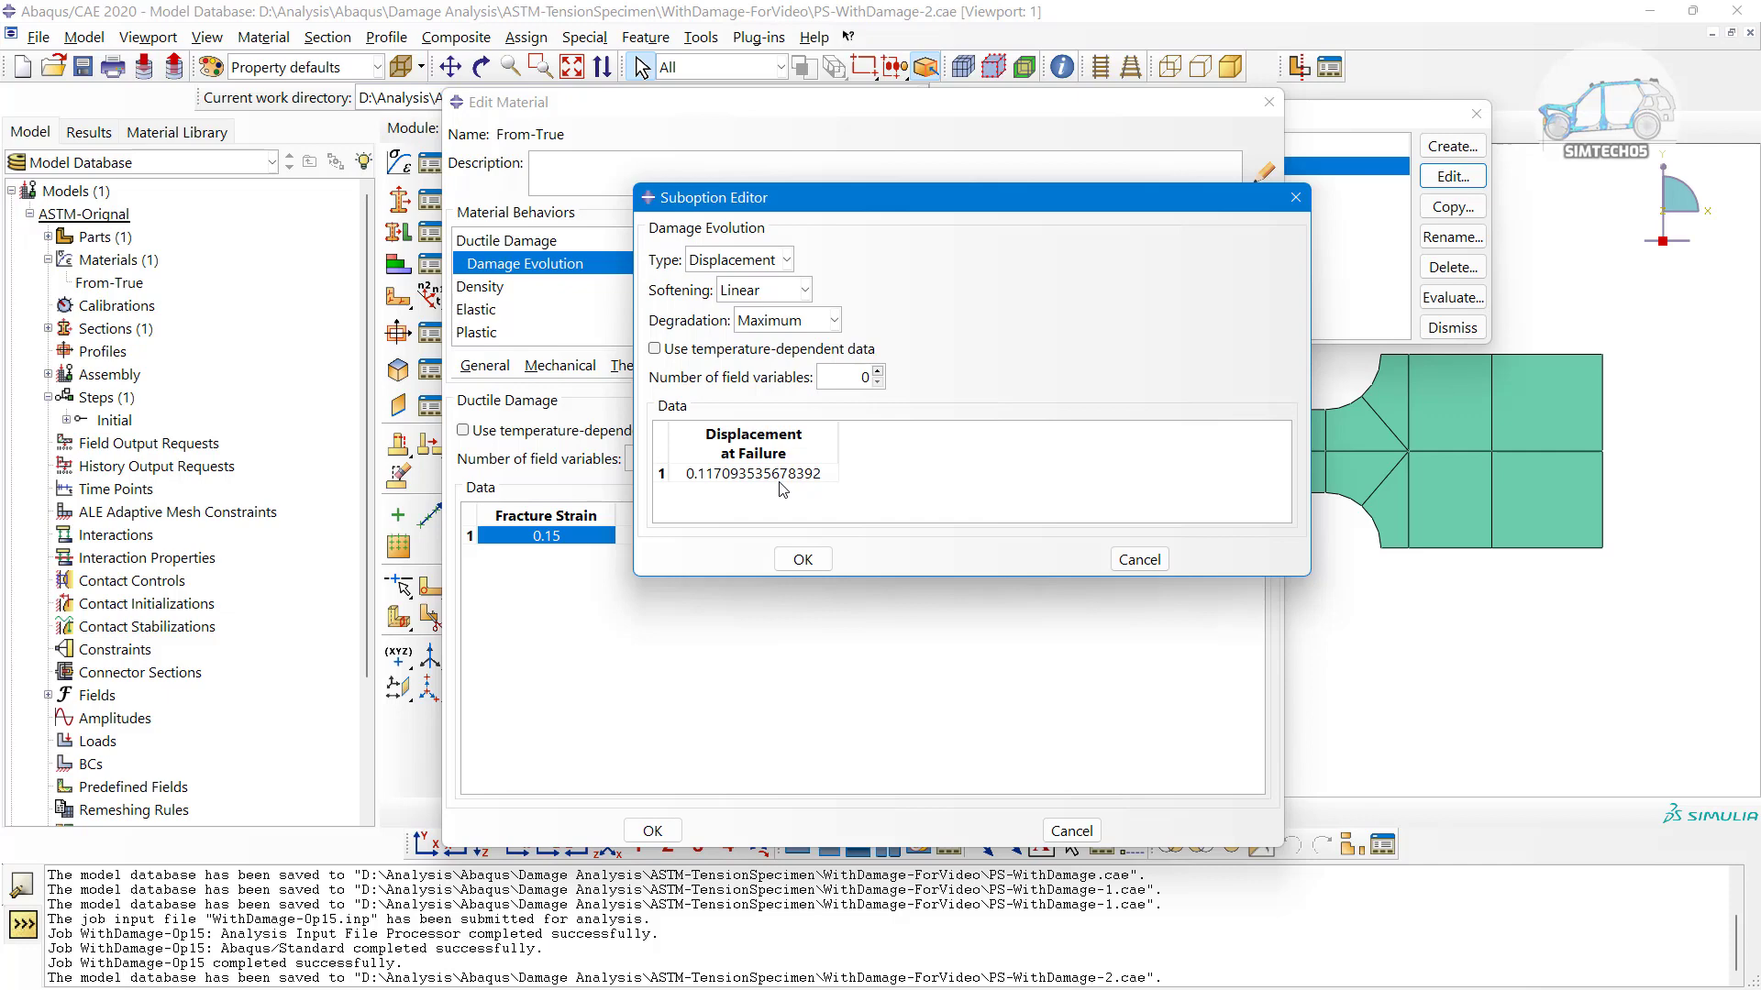
Try to copy the last plastic strain value into the damage evolution's displacement at failure, and discard the change
left_click(802, 559)
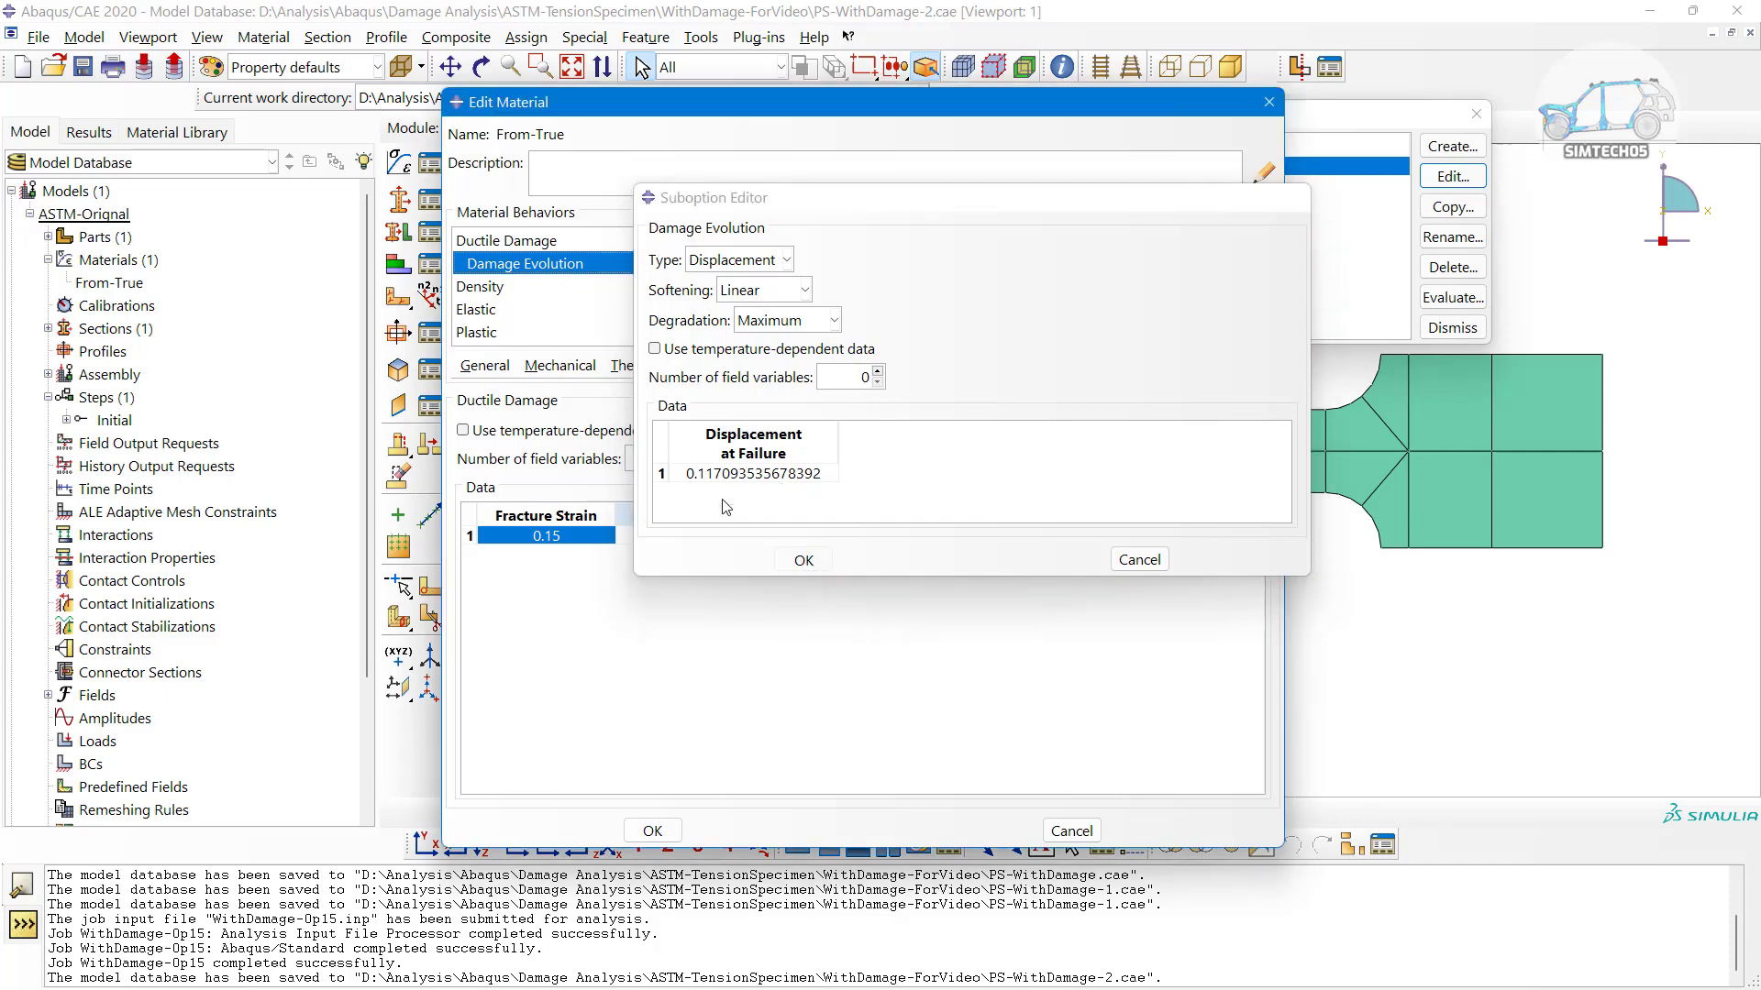
left_click(487, 332)
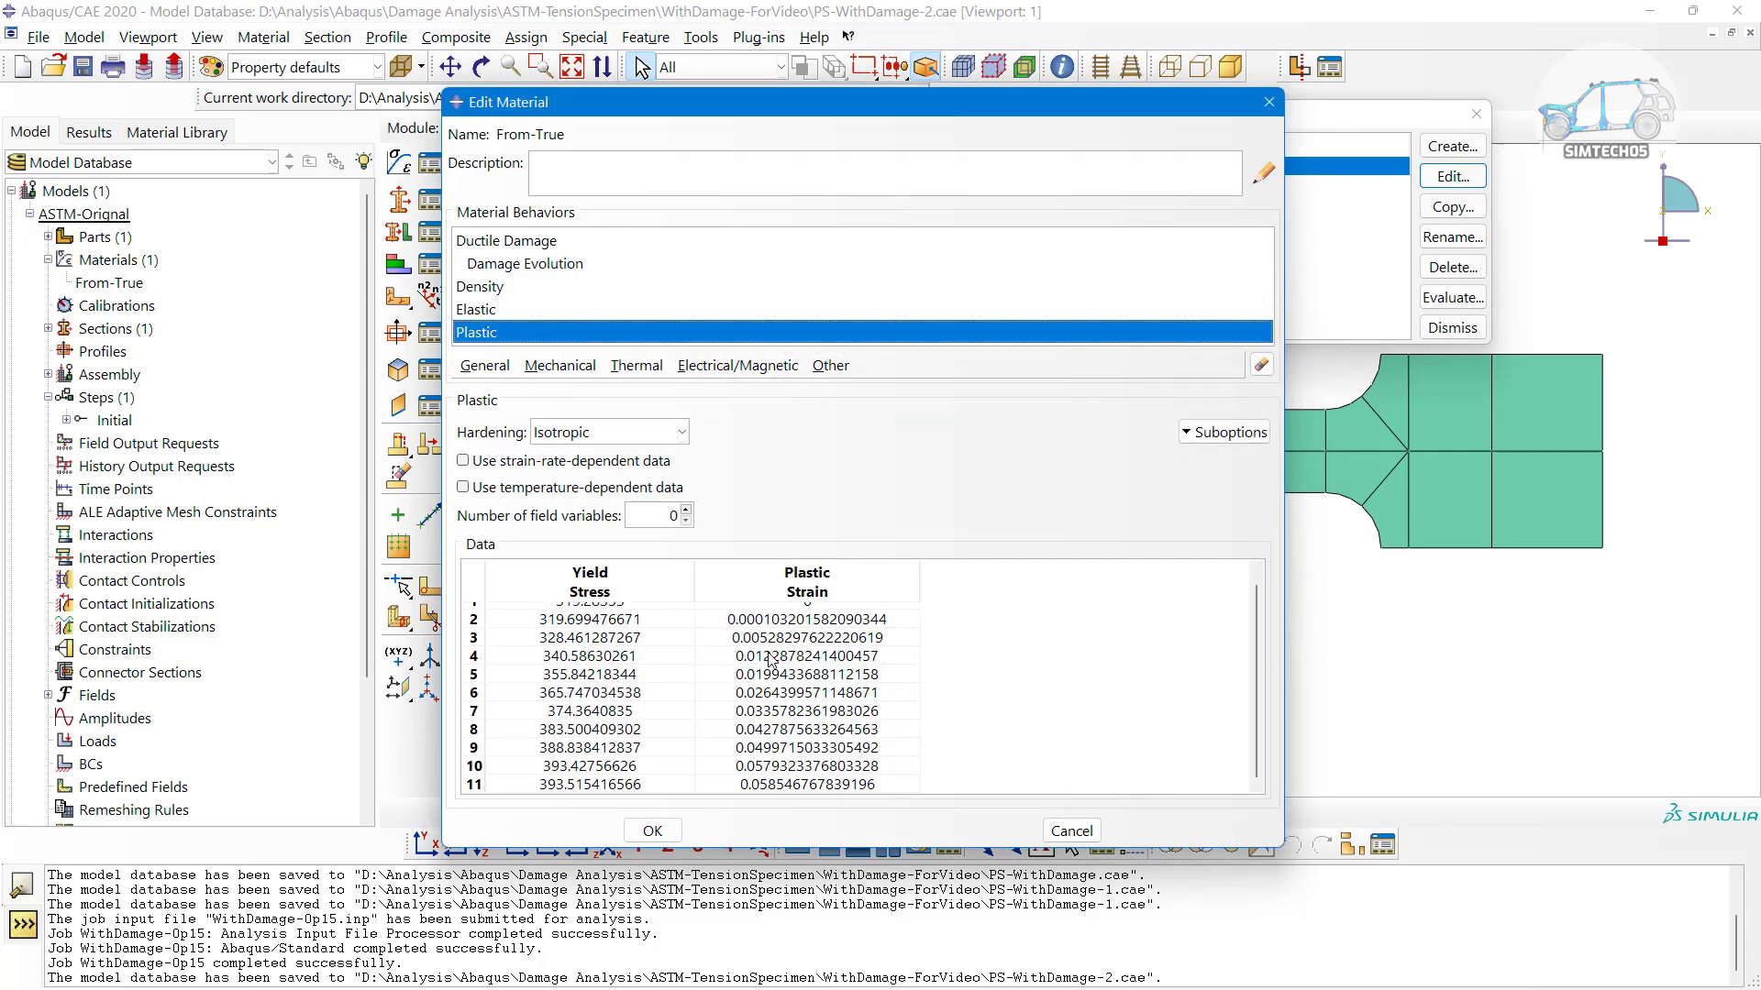
double_click(802, 786)
left_click(843, 785)
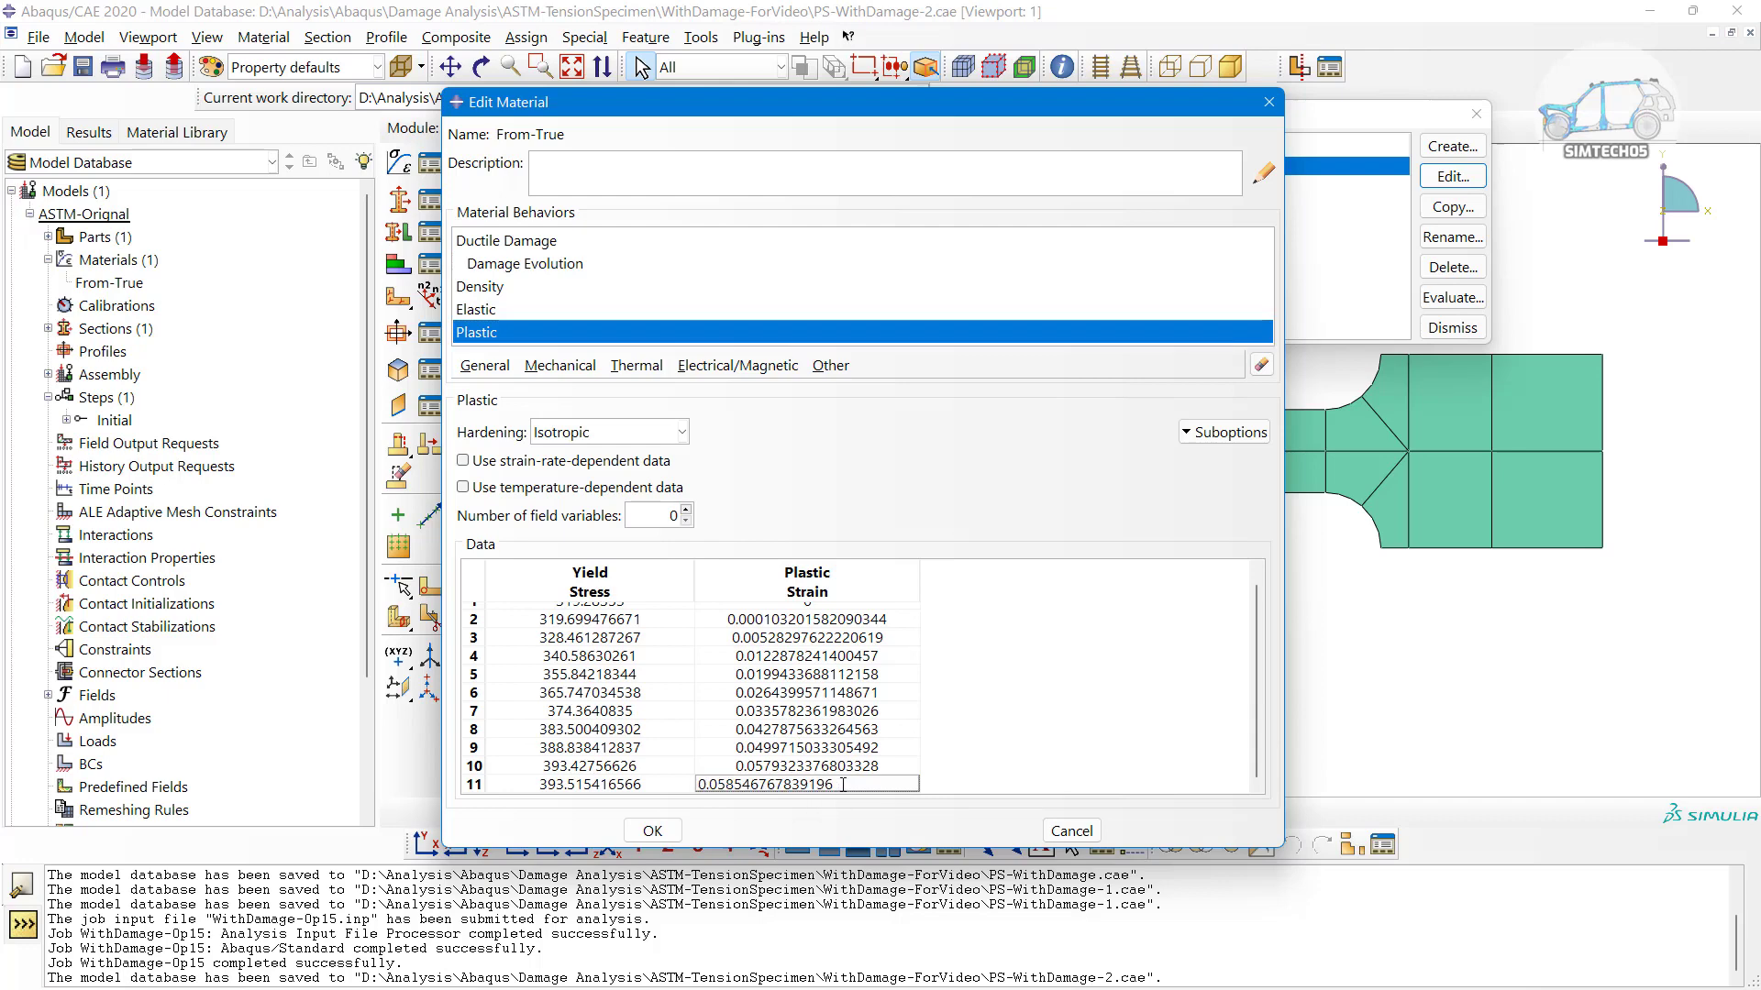
left_click_drag(836, 785, 658, 780)
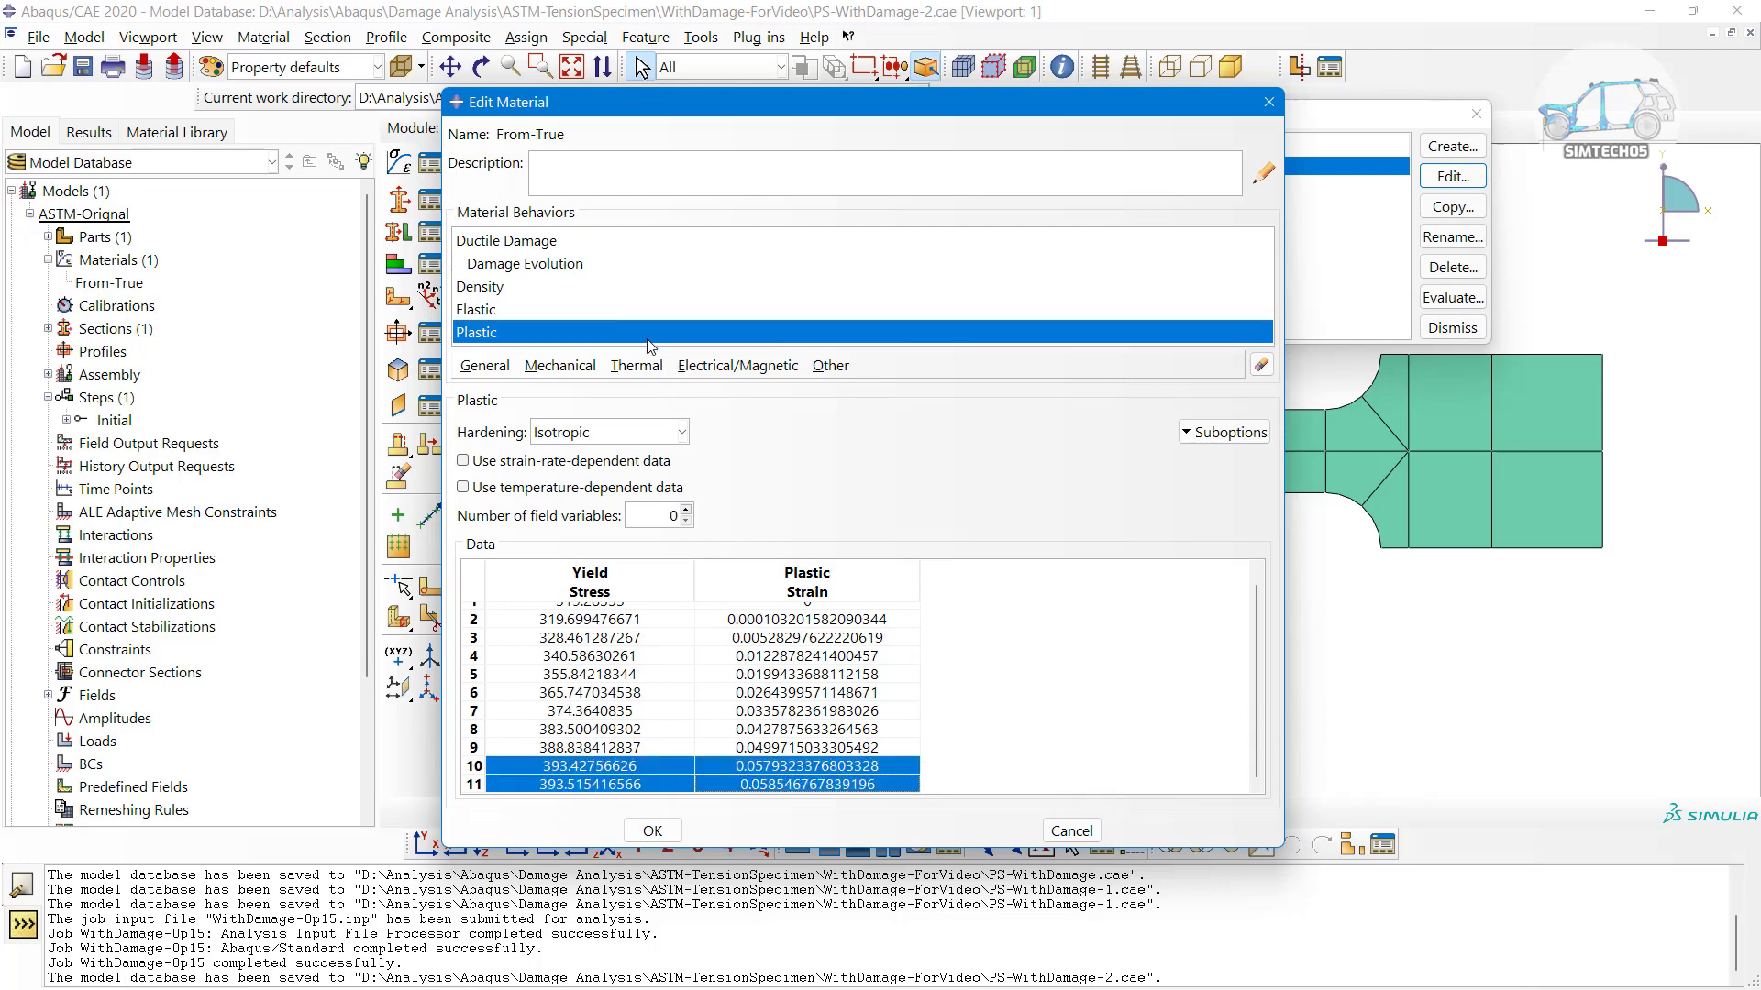
left_click(633, 310)
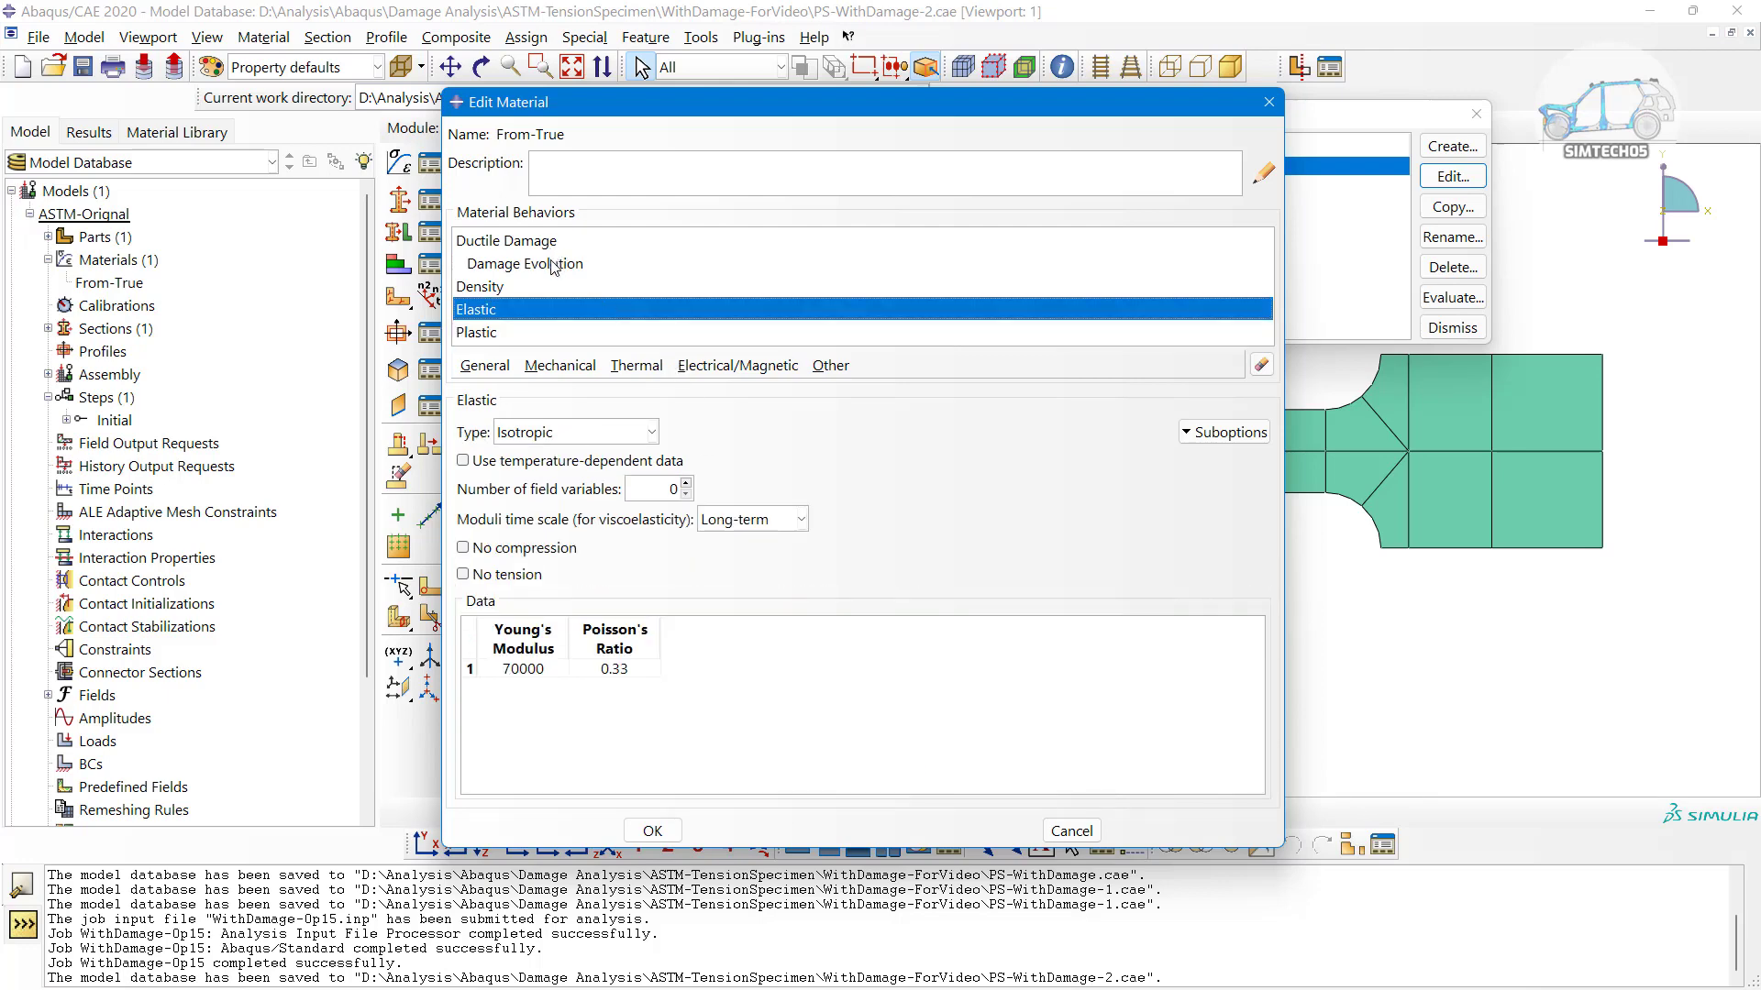
left_click(556, 265)
double_click(796, 473)
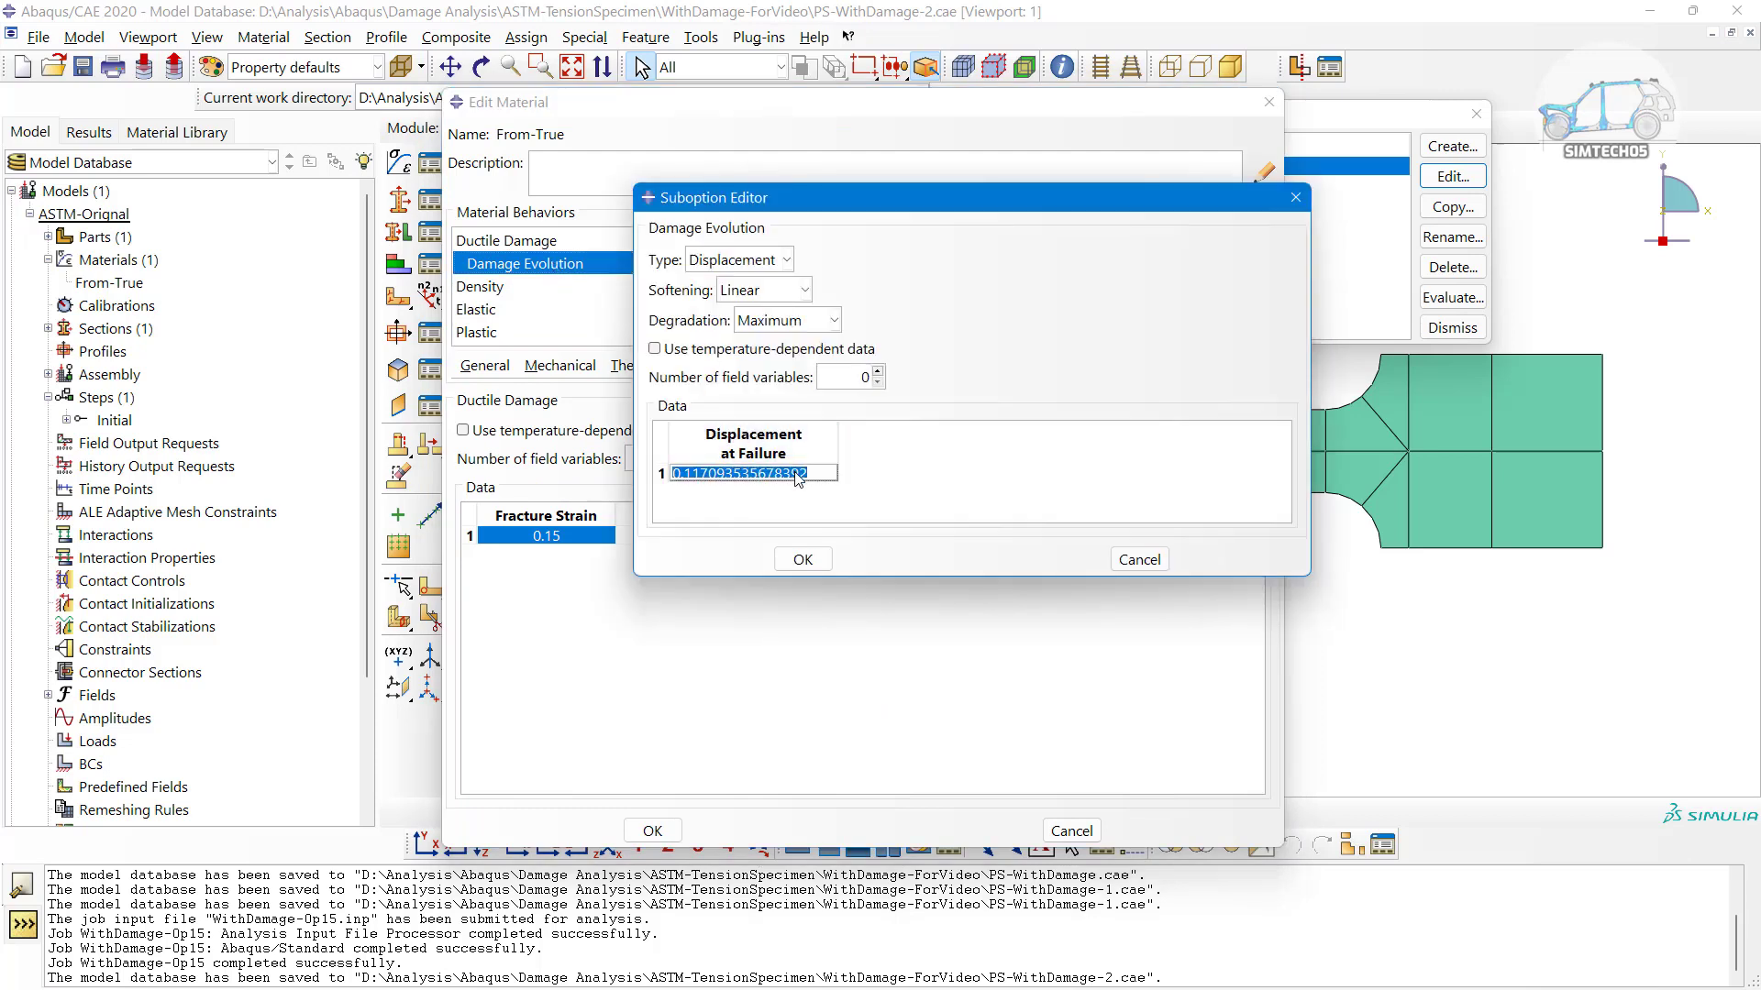
key("ctrl+v")
double_click(807, 483)
left_click(813, 496)
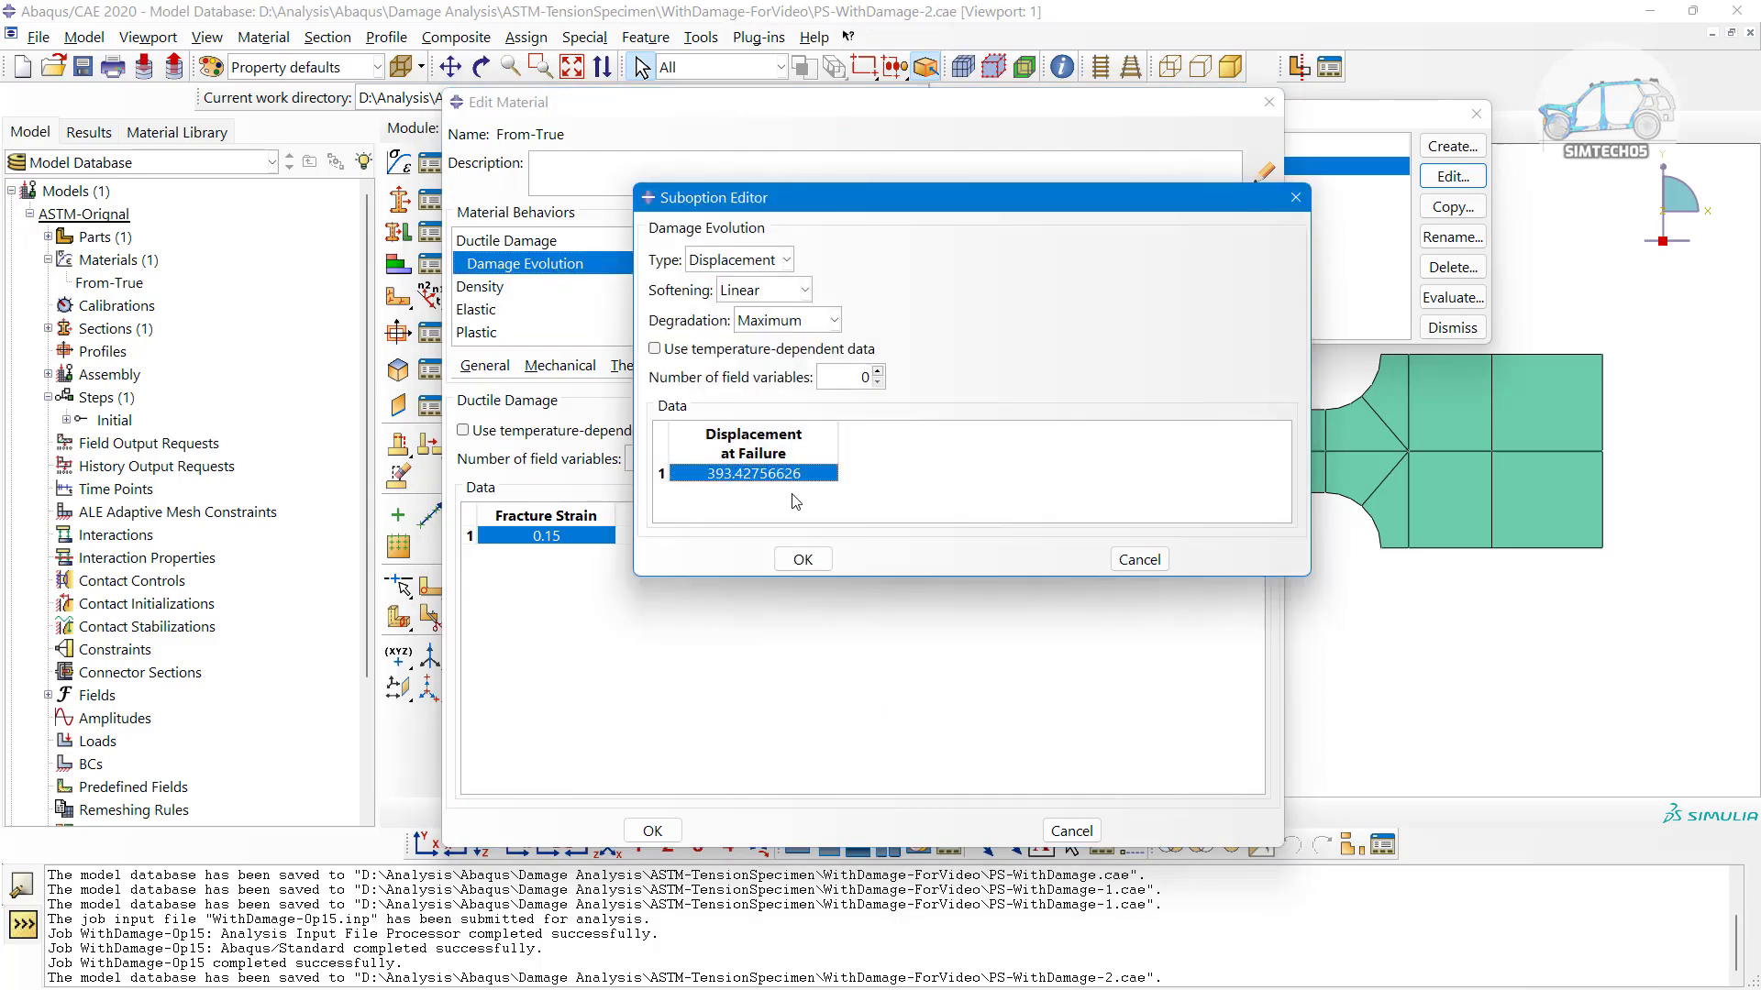
left_click(1139, 560)
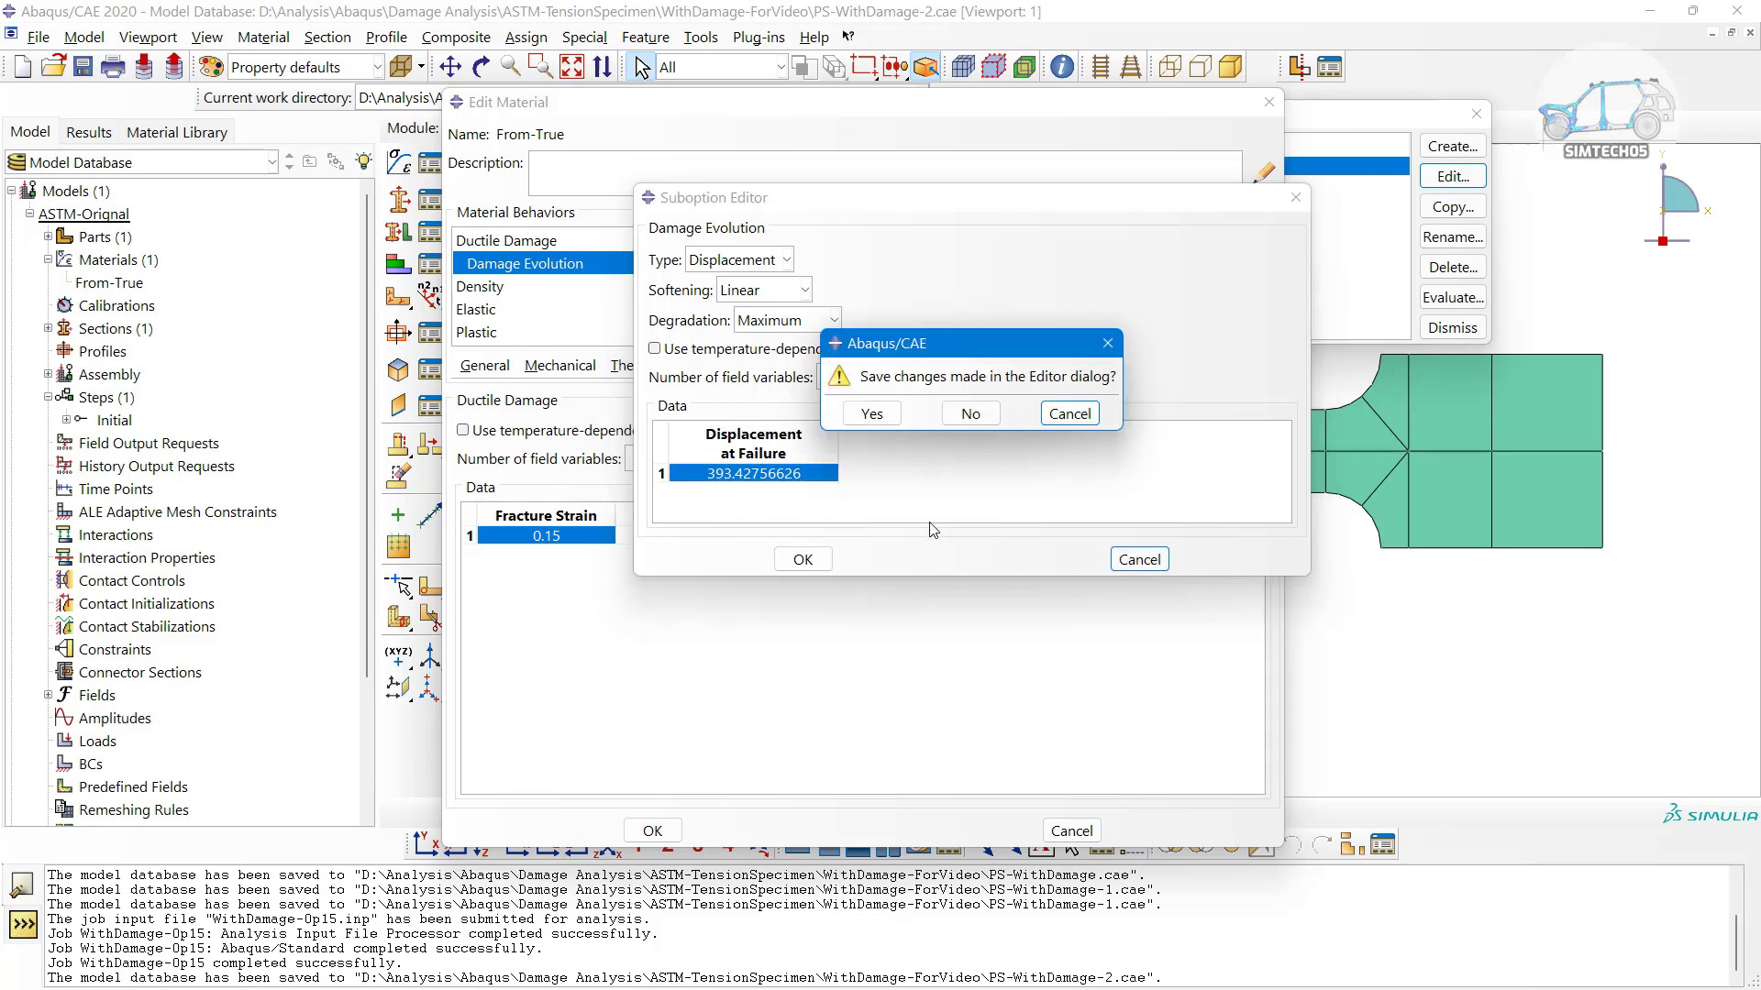
left_click(970, 411)
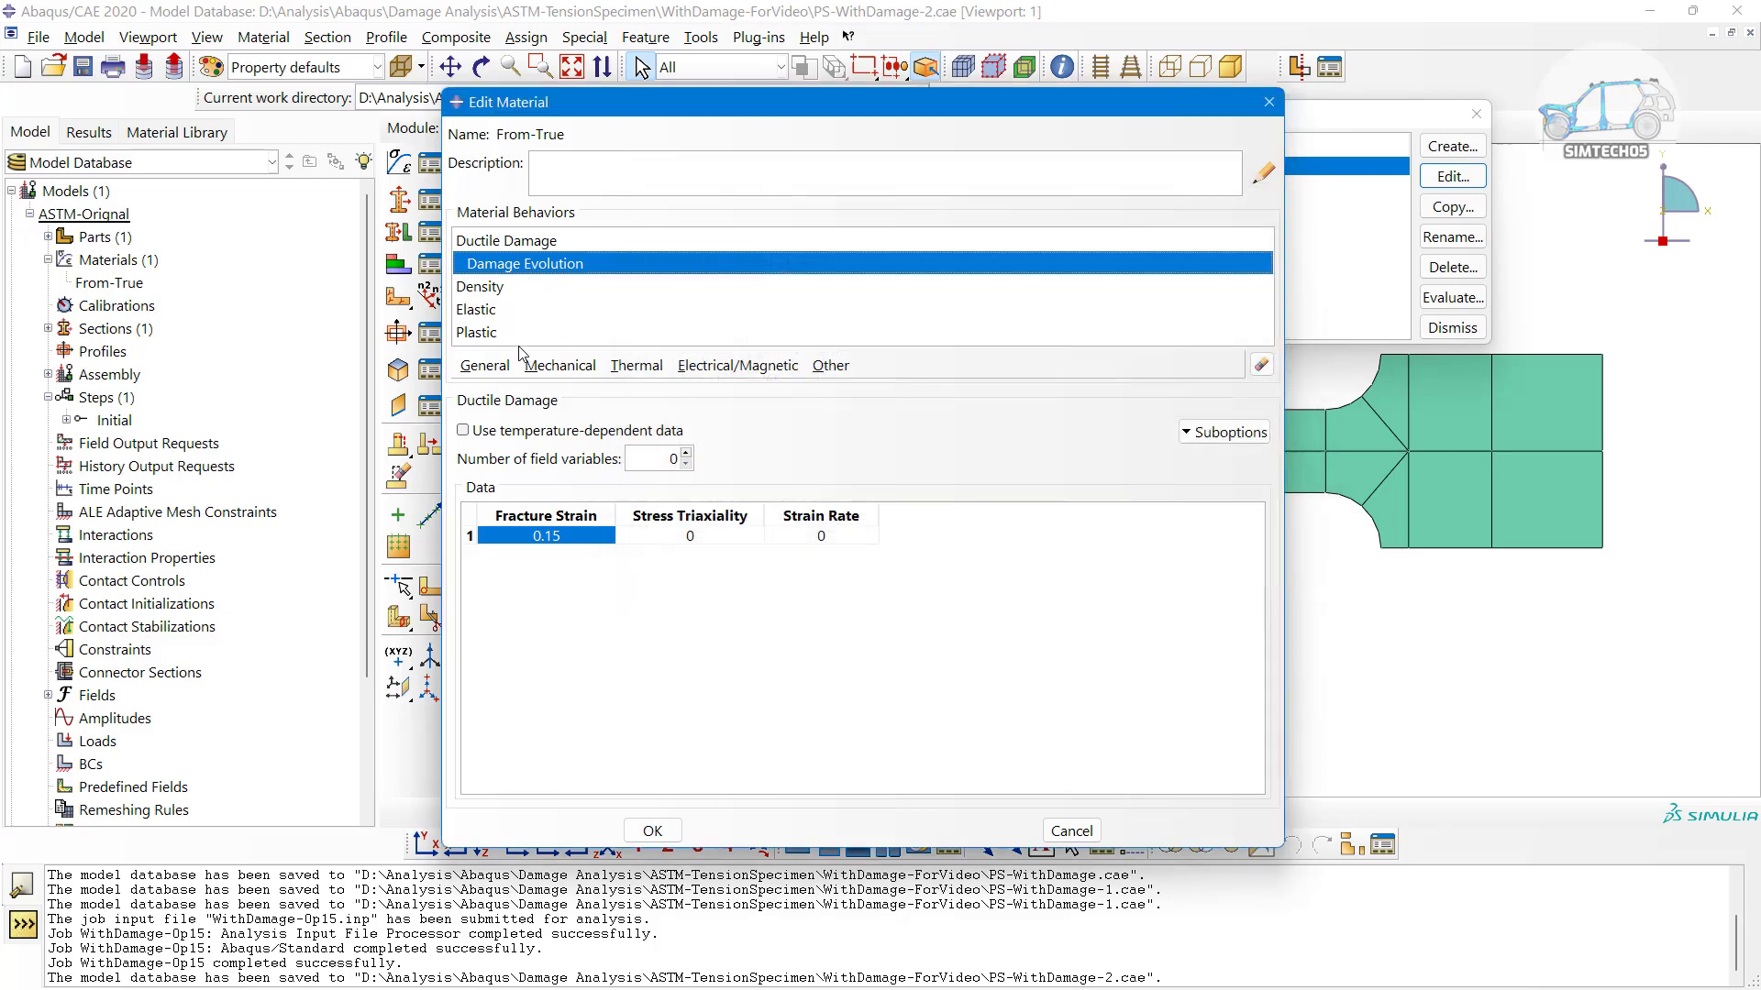
Copy the last plastic strain of the From-True material and set the damage evolution's displacement at failure to 0.058546767839196*2
left_click(504, 333)
double_click(788, 784)
key("ctrl+c")
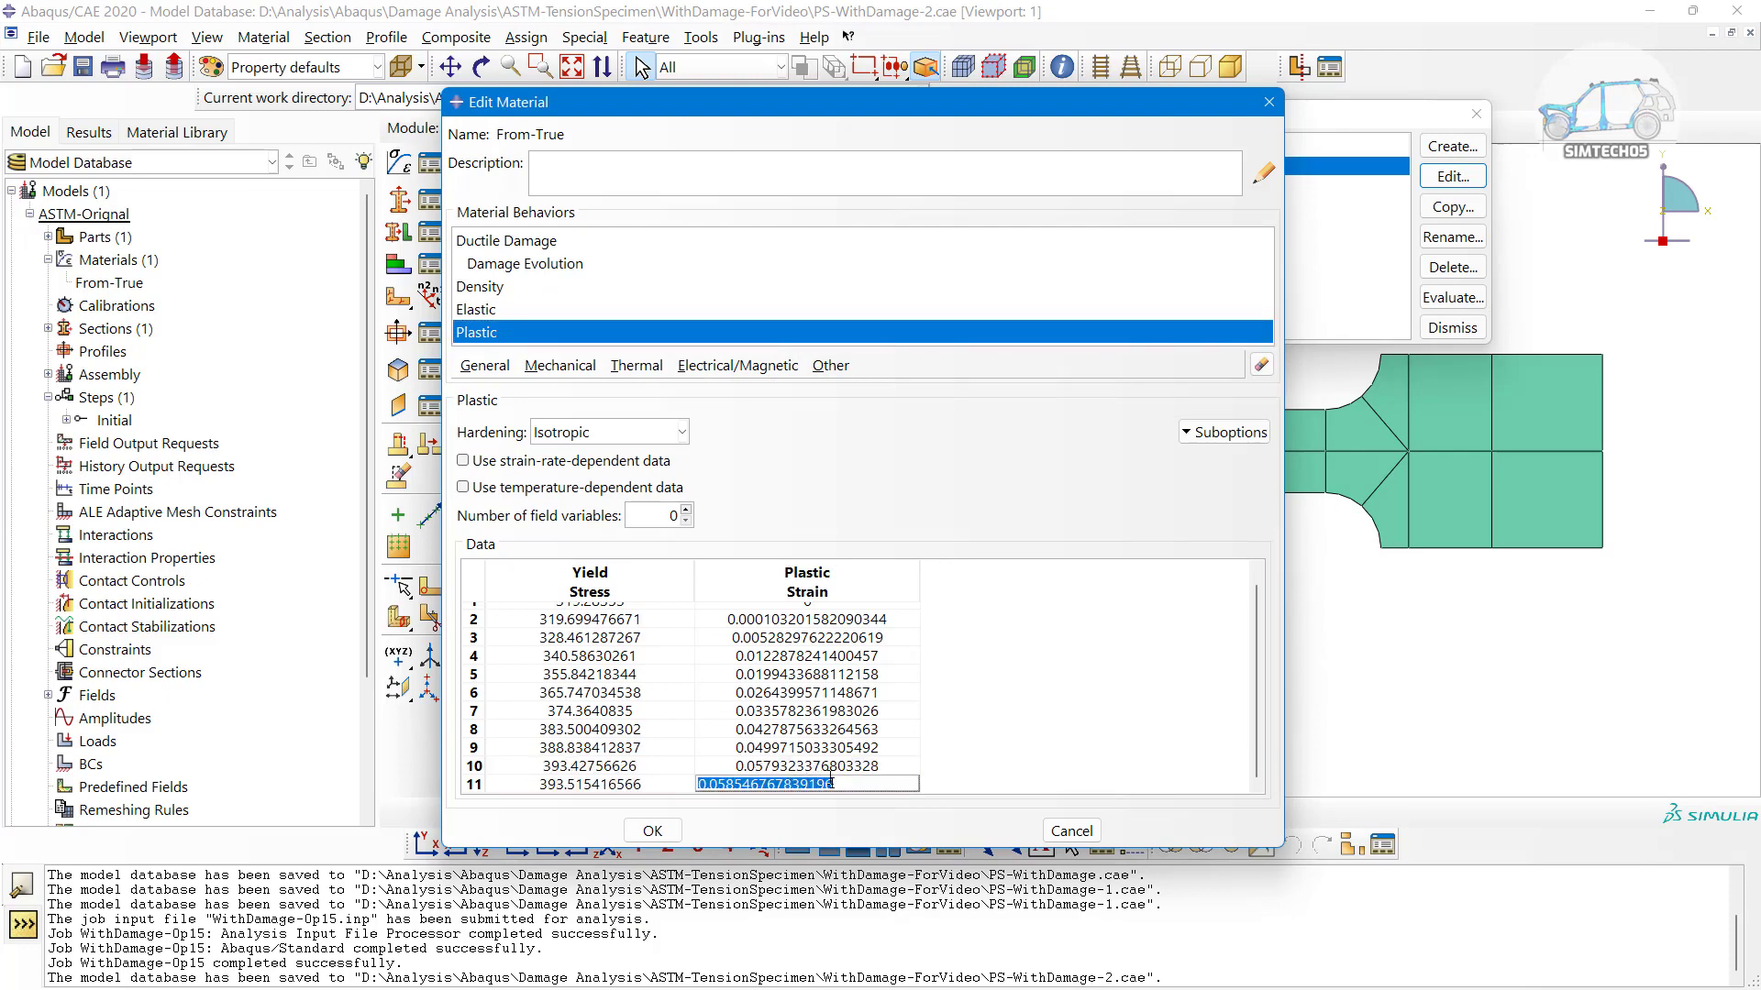
left_click(536, 265)
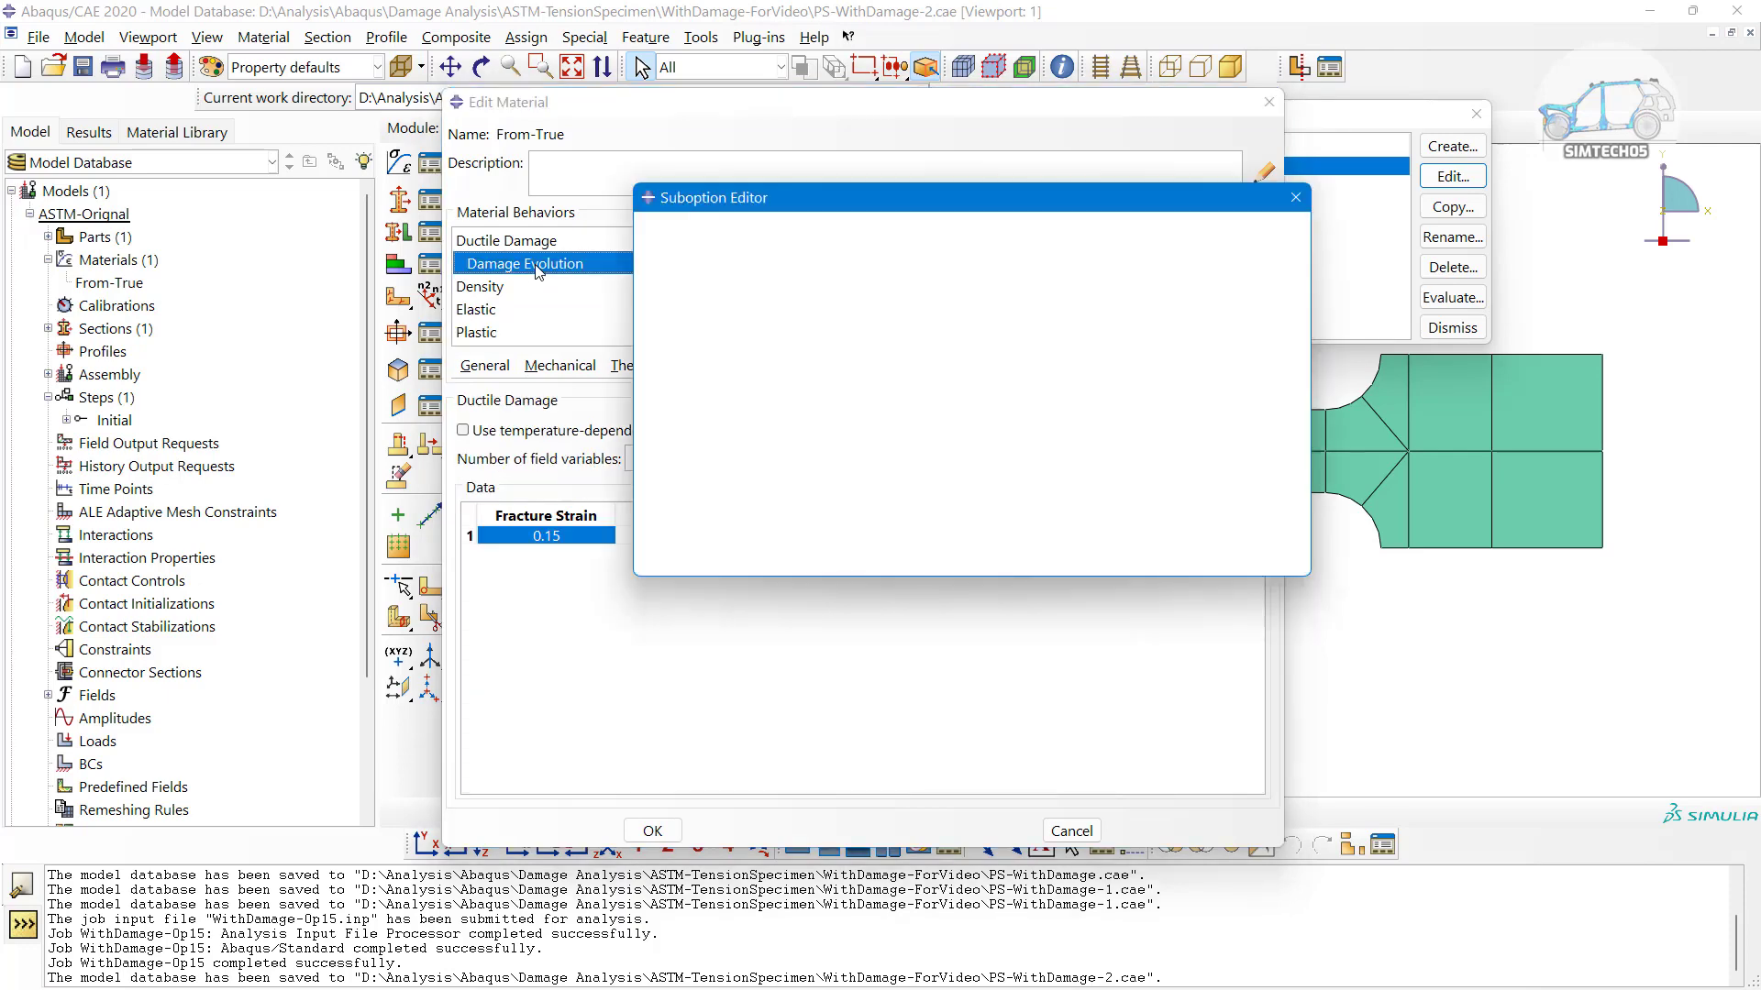
double_click(766, 474)
key("ctrl+v")
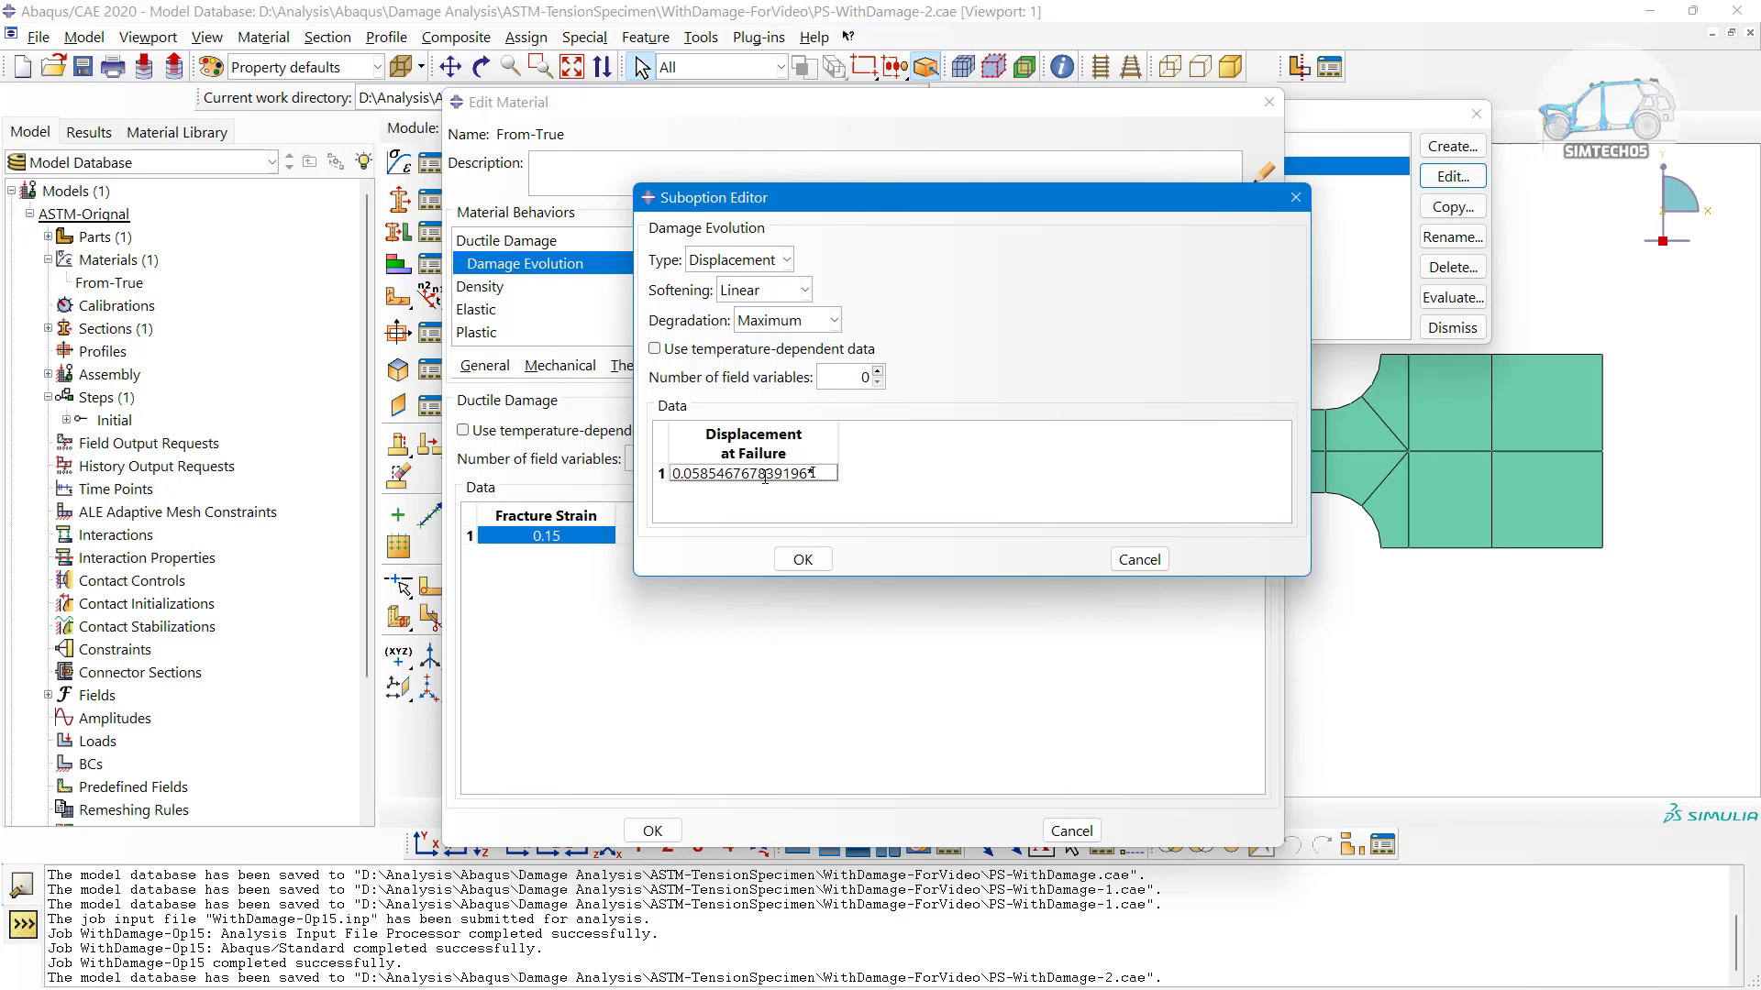
left_click(822, 472)
left_click_drag(823, 472, 671, 474)
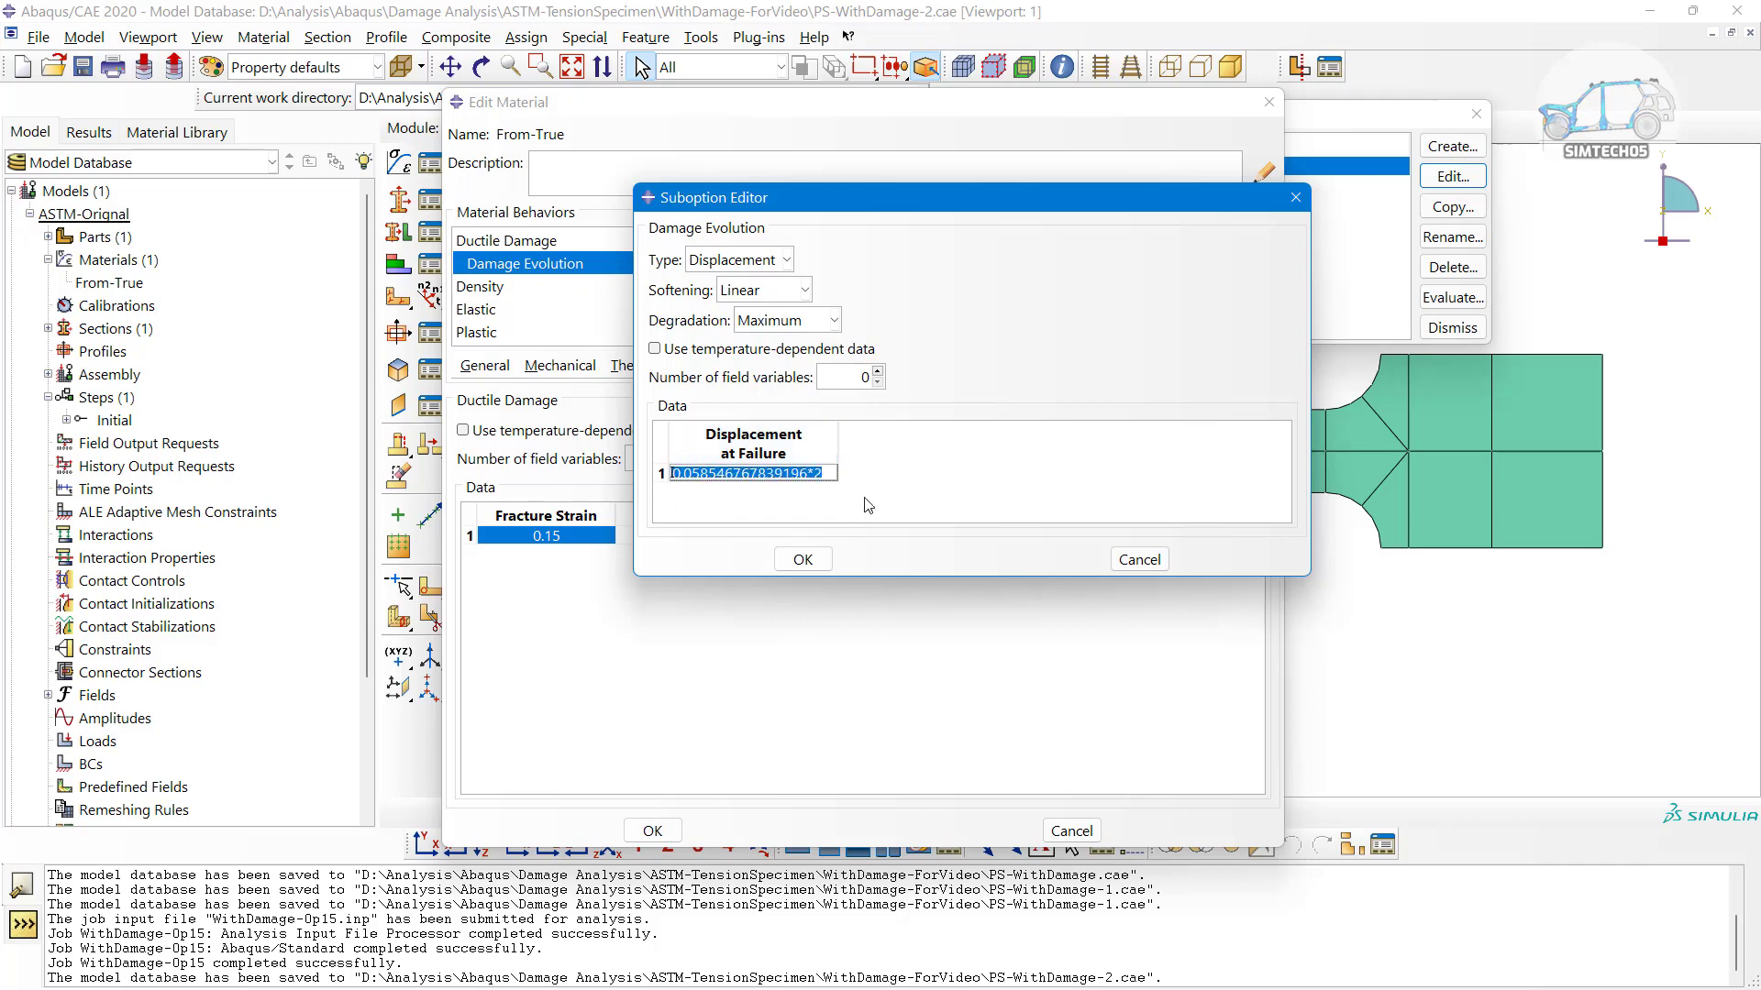
left_click(804, 561)
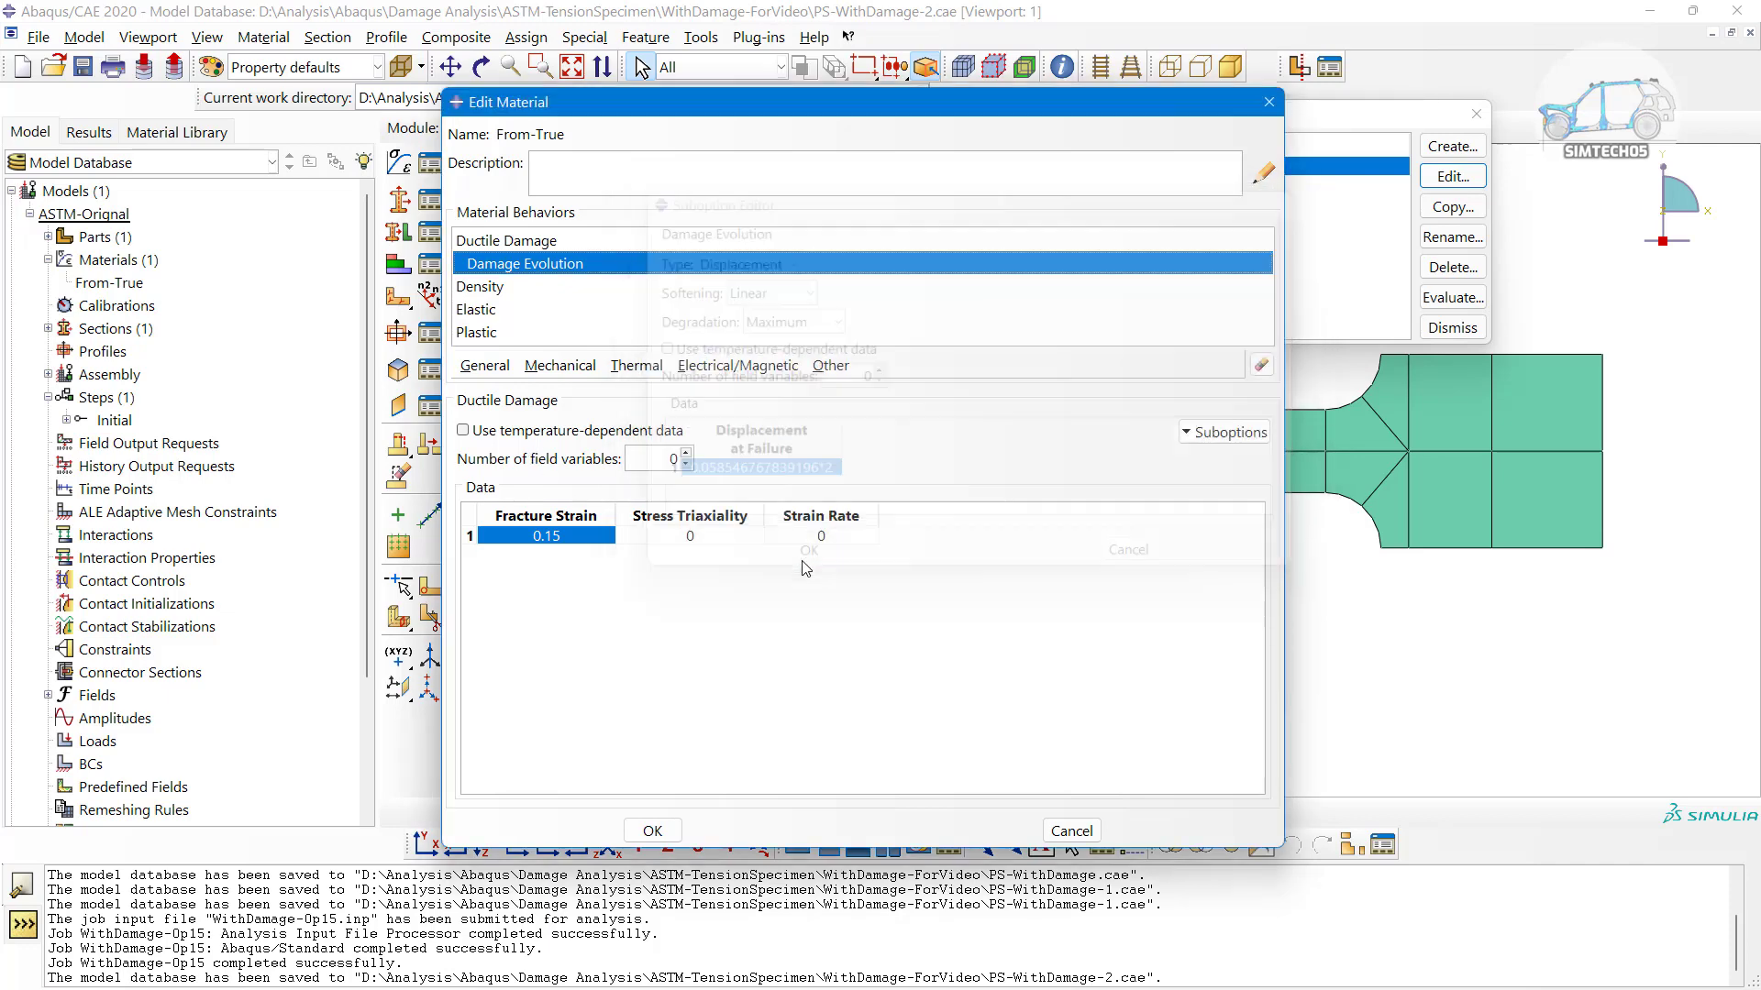
Recheck the damage evolution's displacement at failure and save the From-True material
double_click(547, 273)
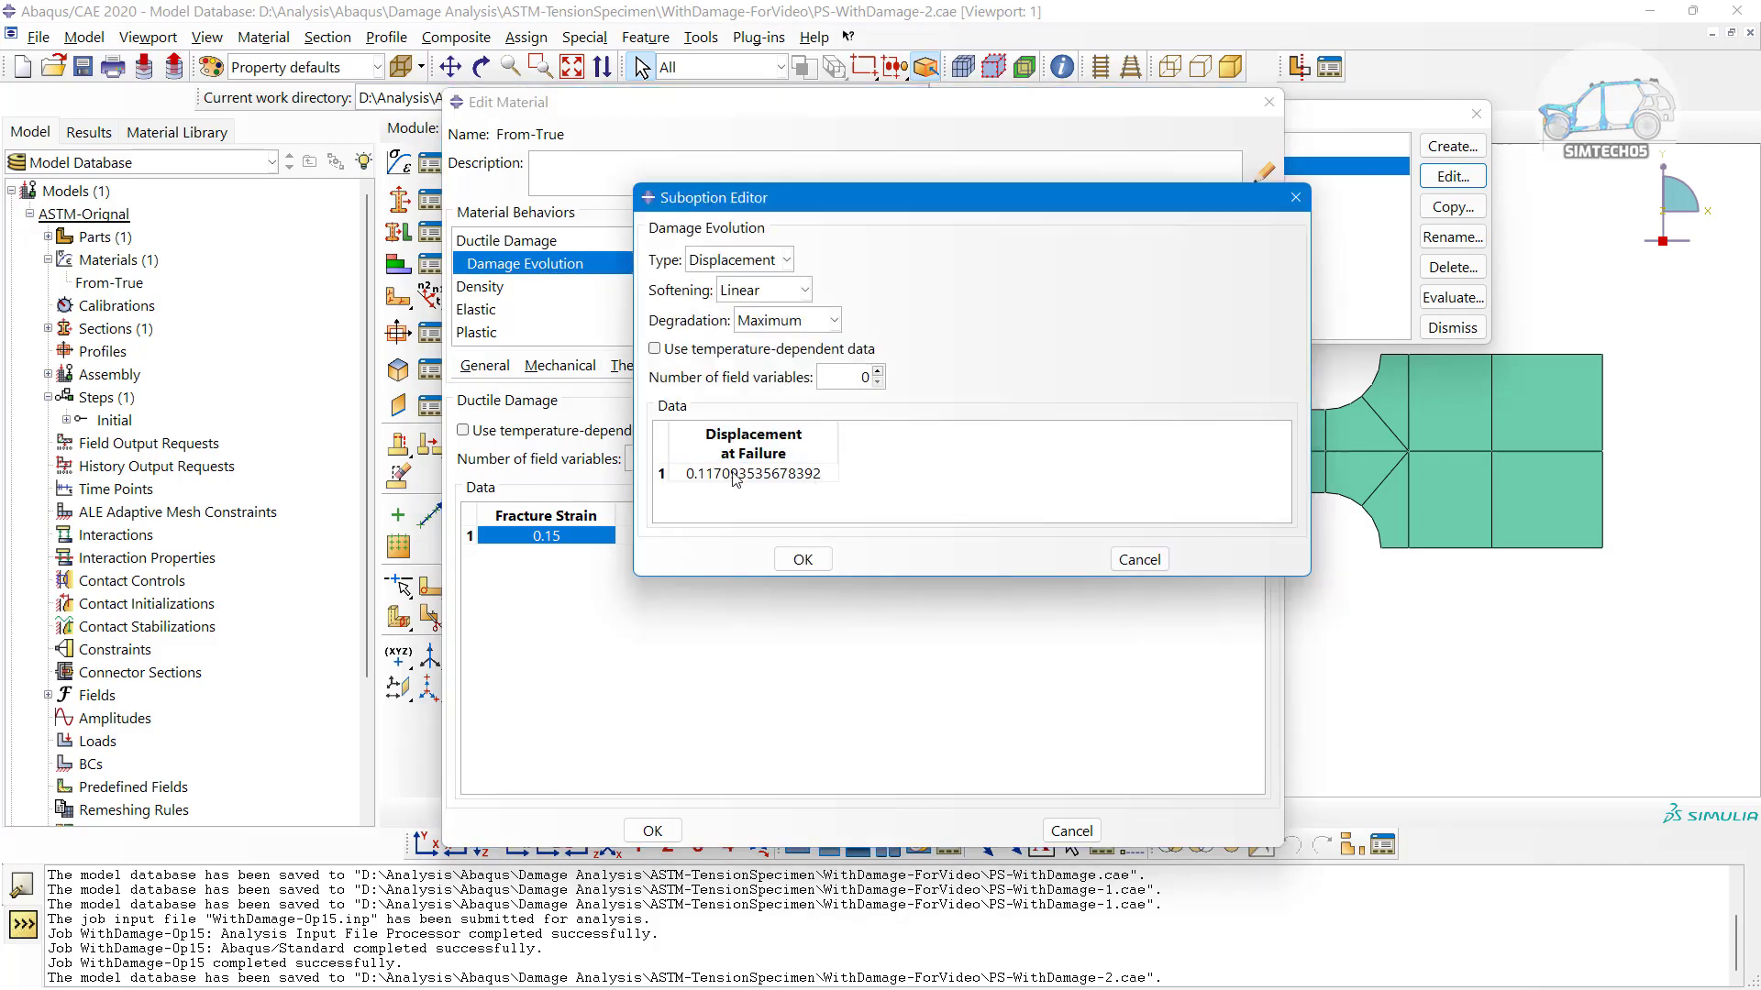
left_click(817, 564)
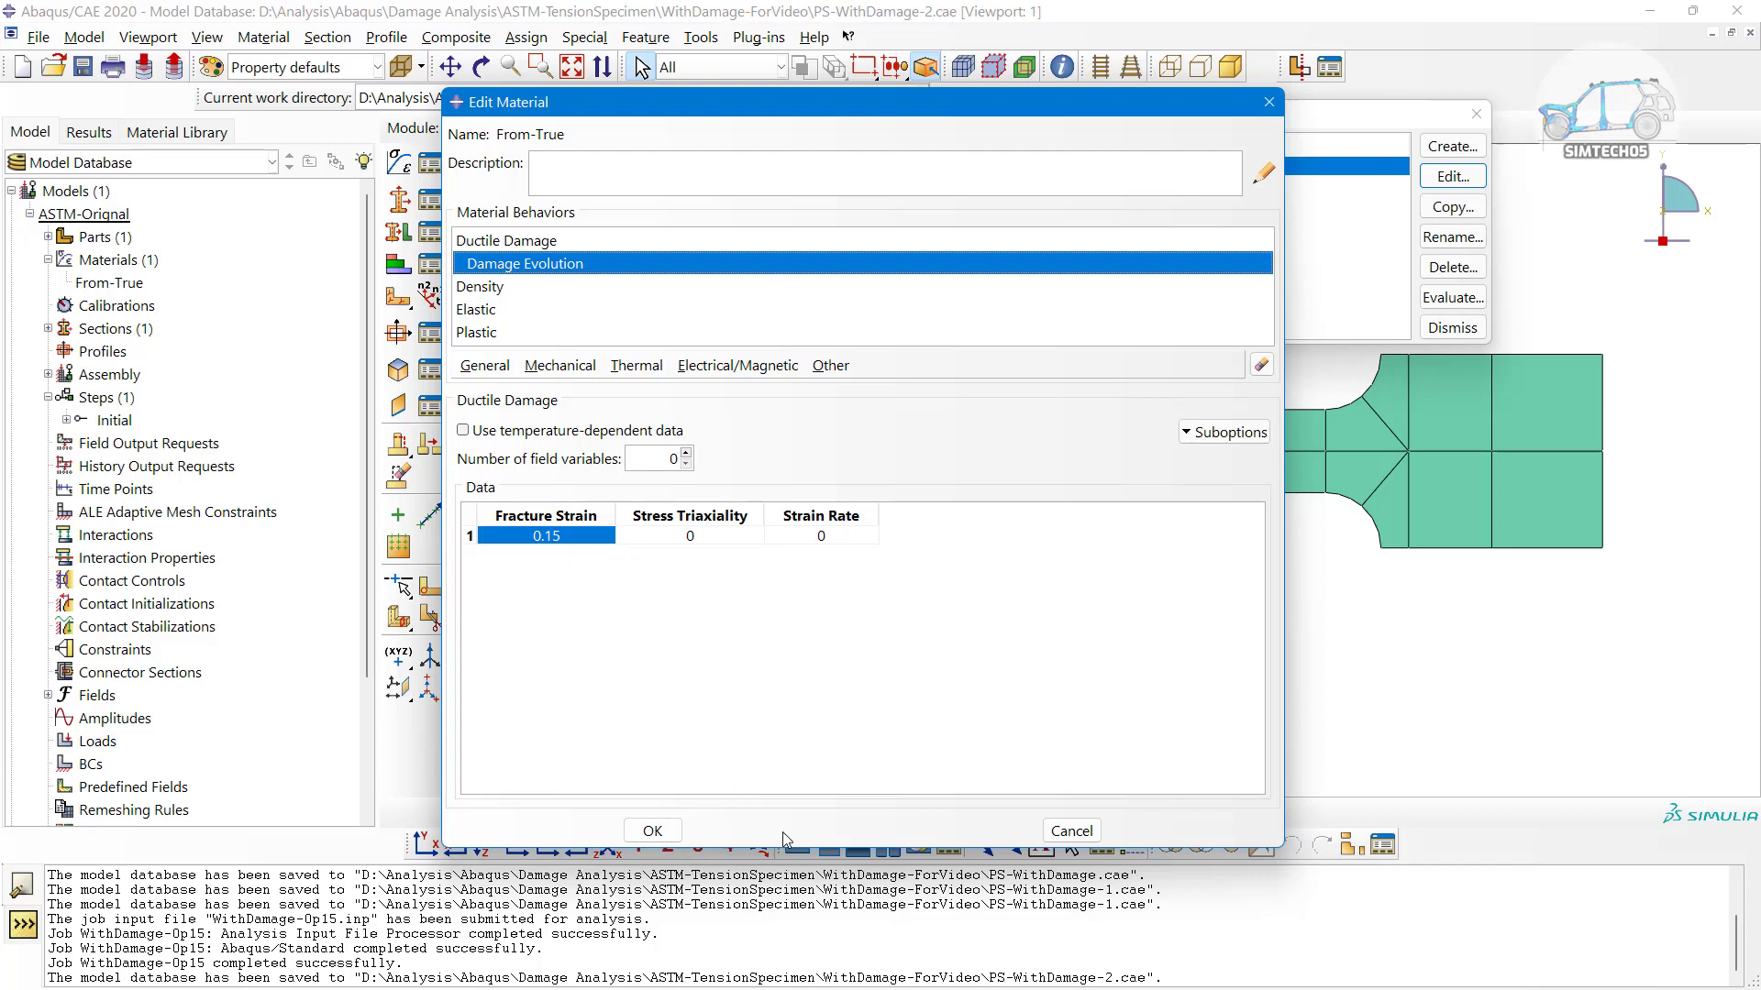
left_click_drag(797, 849, 803, 711)
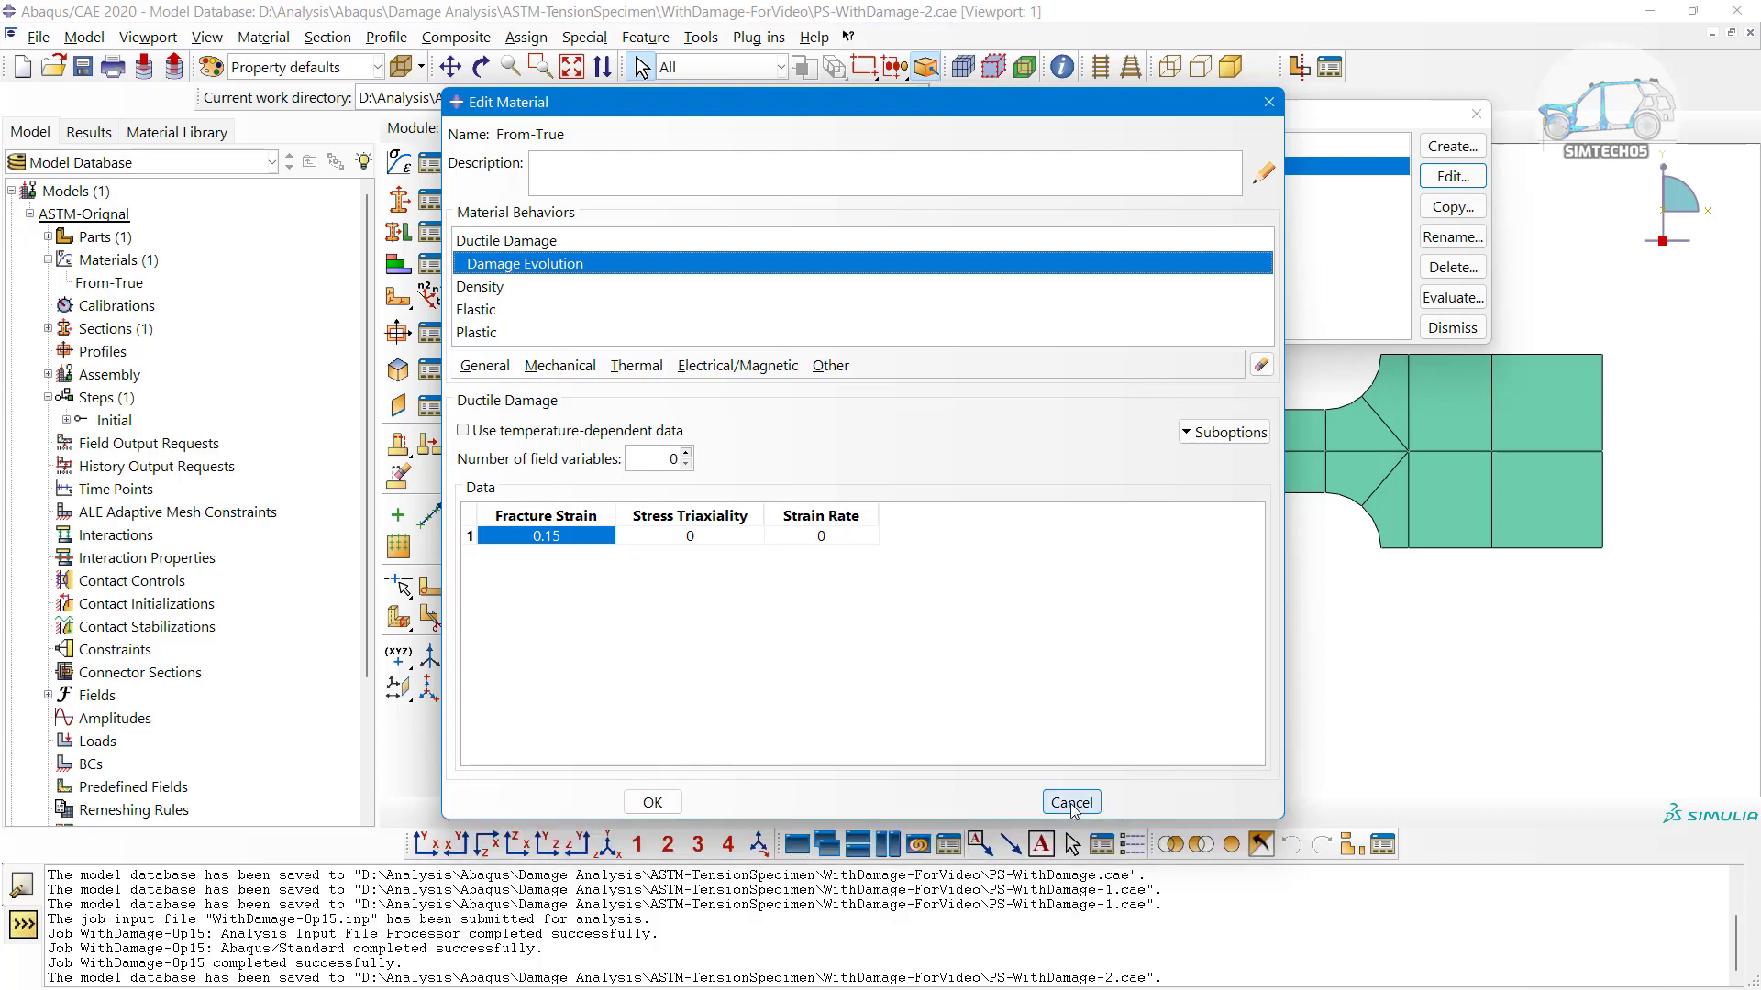
left_click(653, 801)
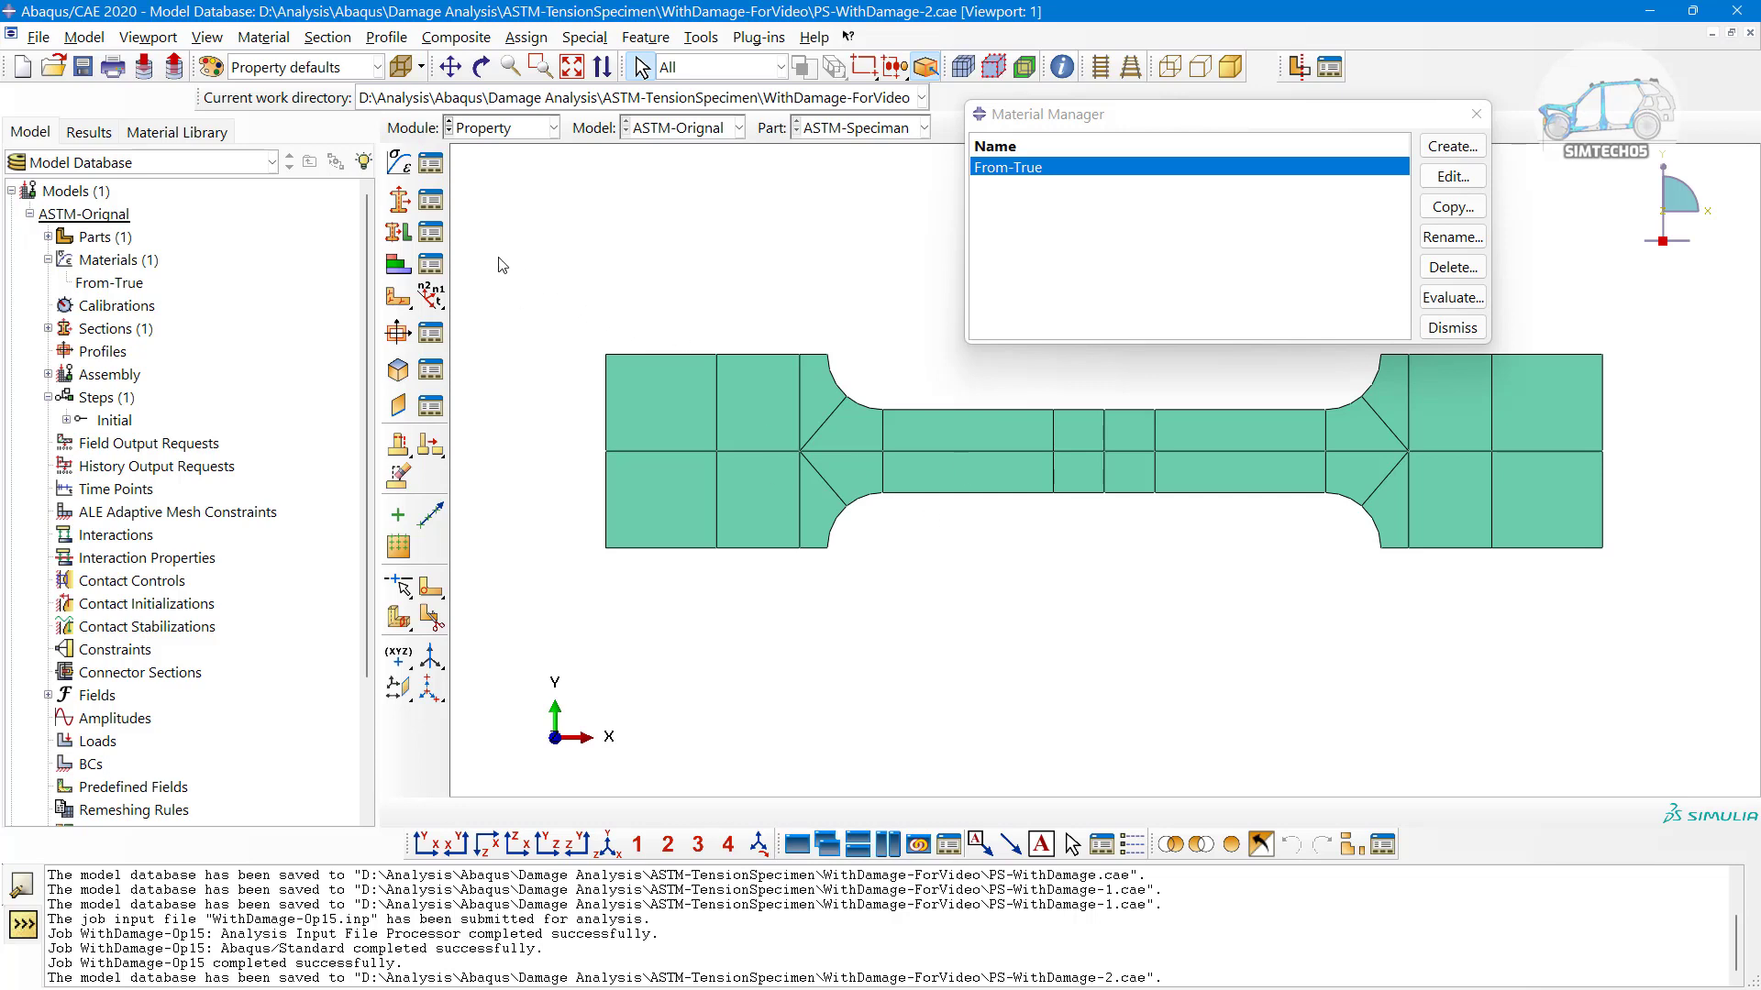
Review the material and plane stress/strain thickness of the Solid-DD section, and close the Section Manager
left_click(431, 201)
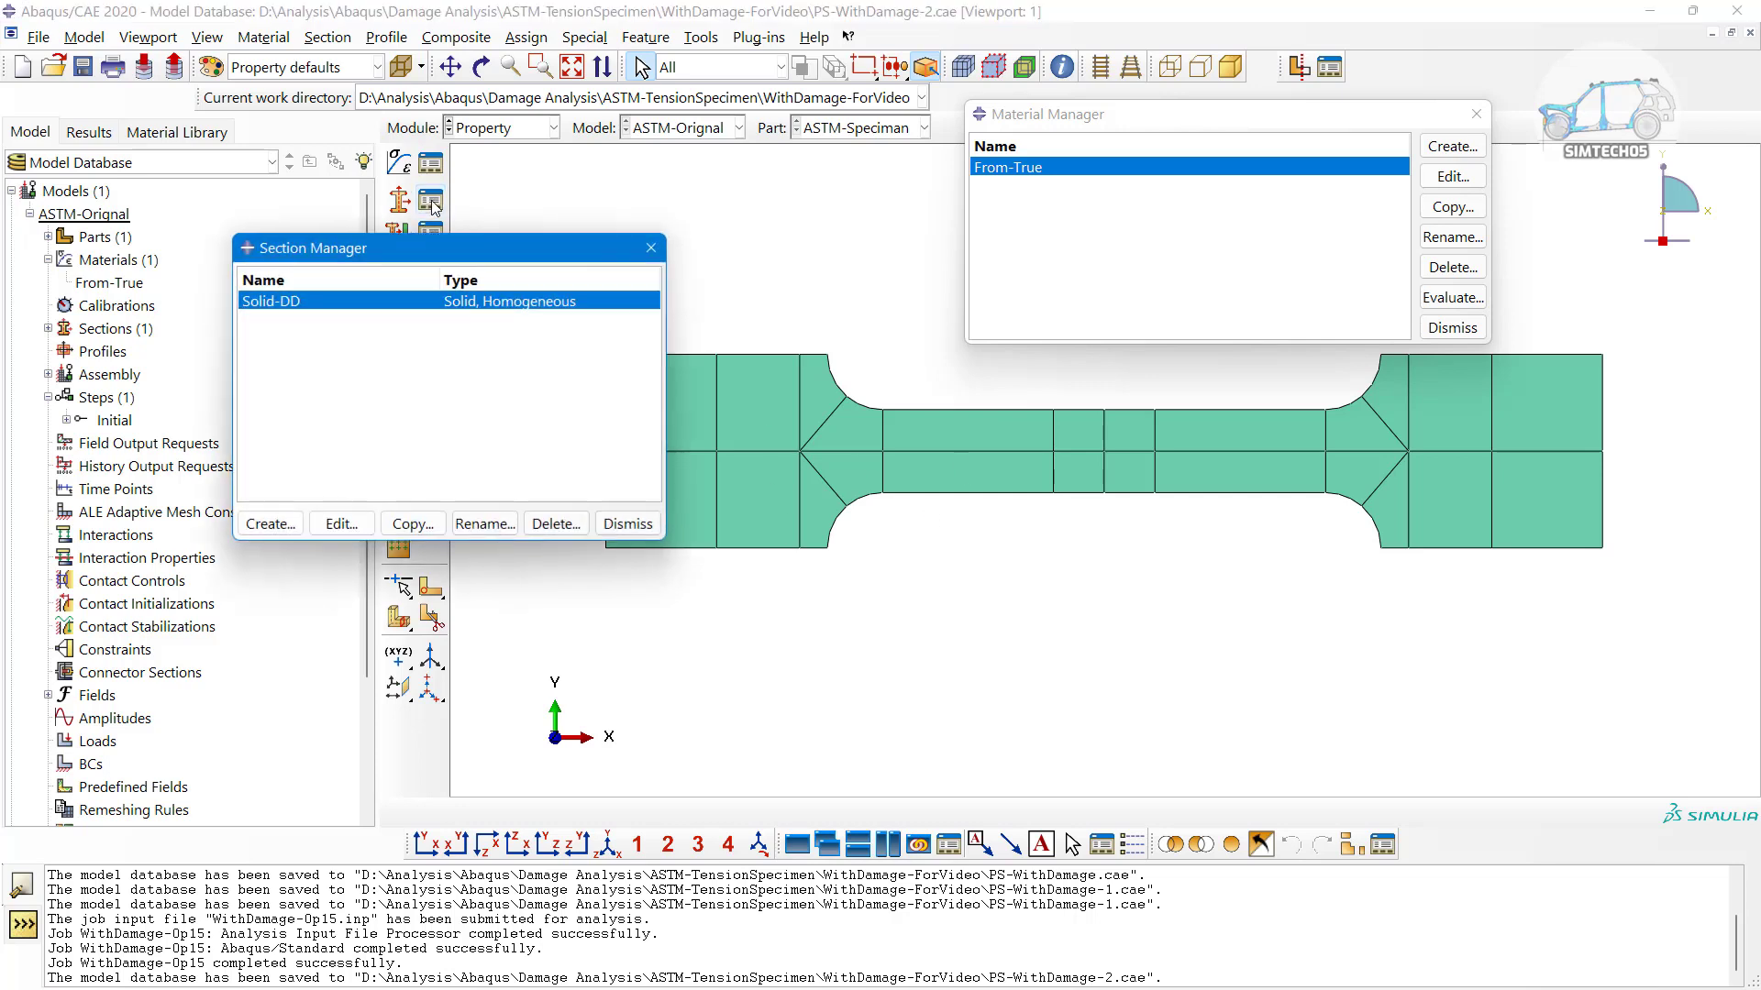
left_click_drag(386, 240, 717, 183)
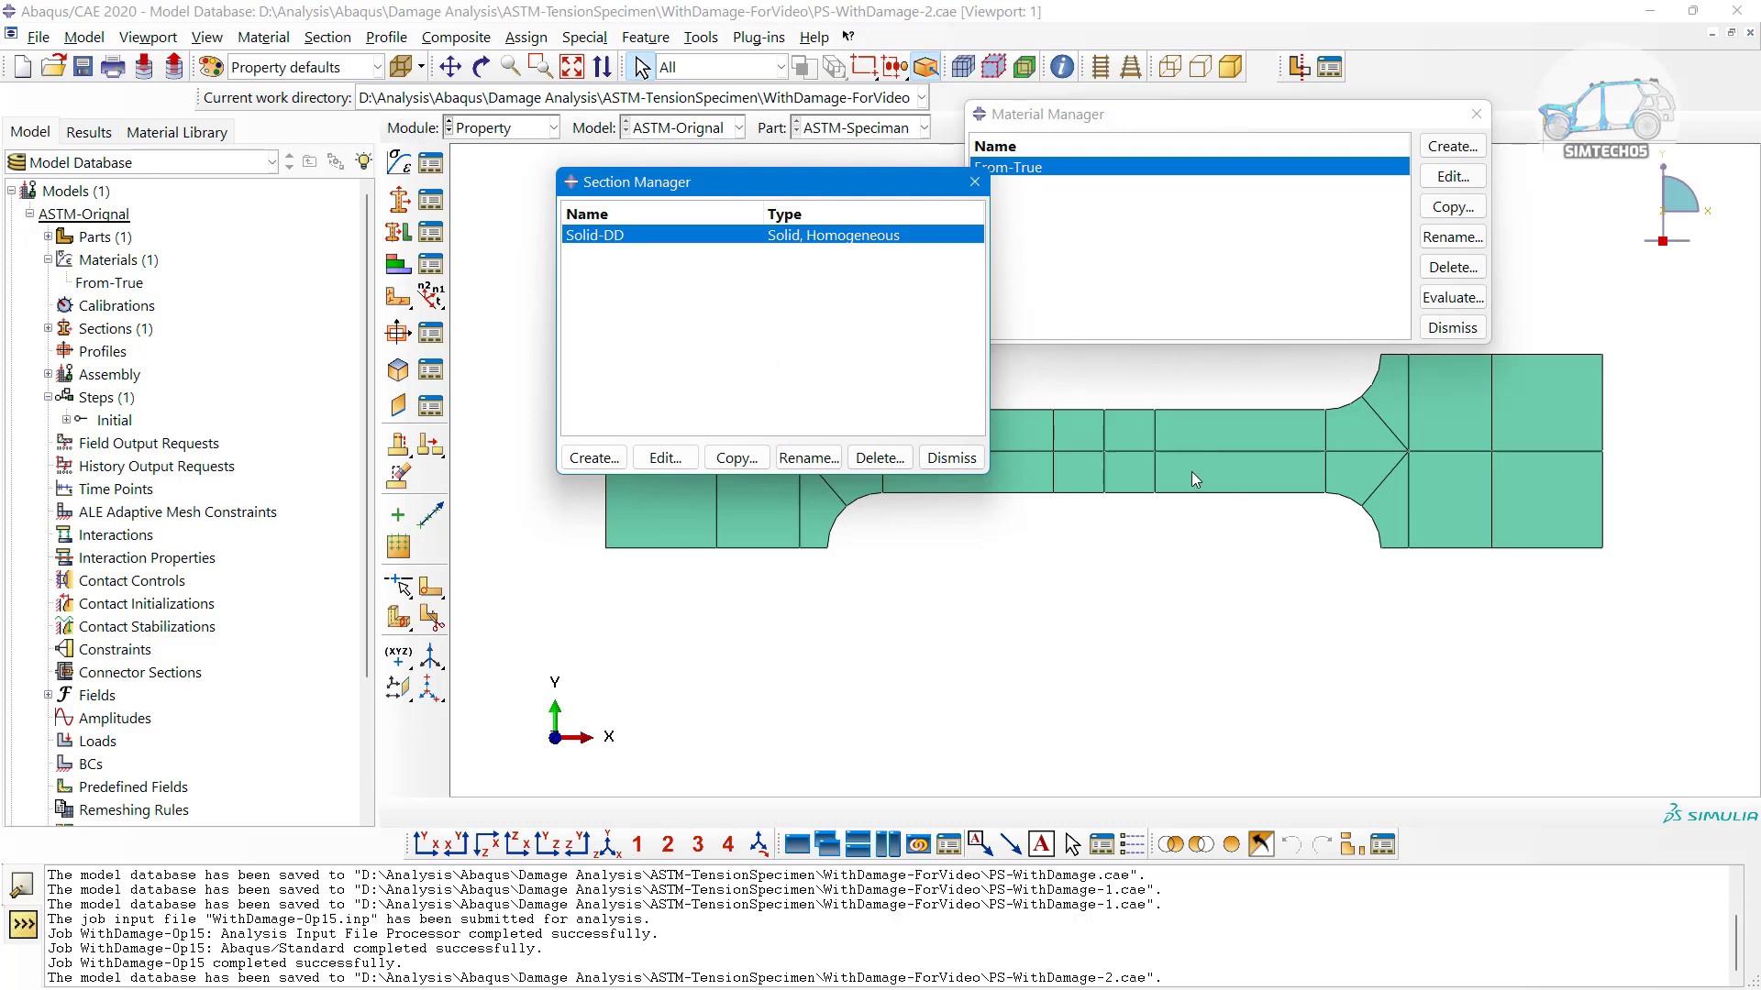
left_click(607, 454)
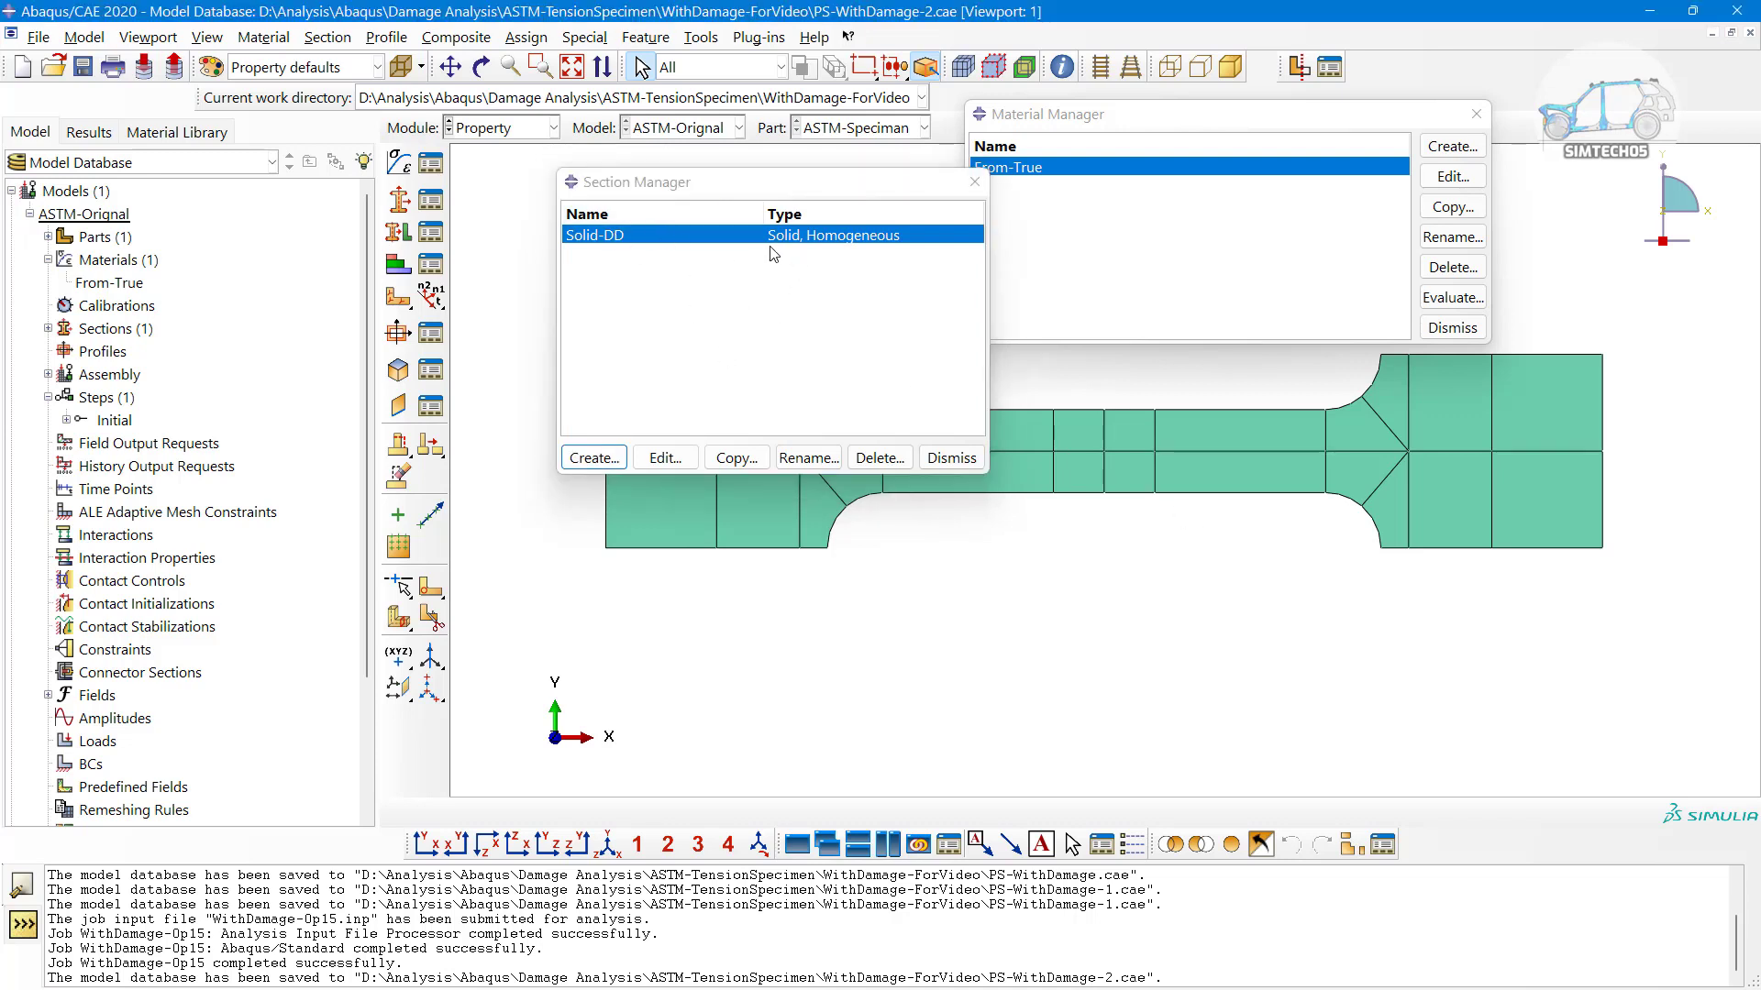
double_click(810, 237)
left_click_drag(697, 259, 601, 250)
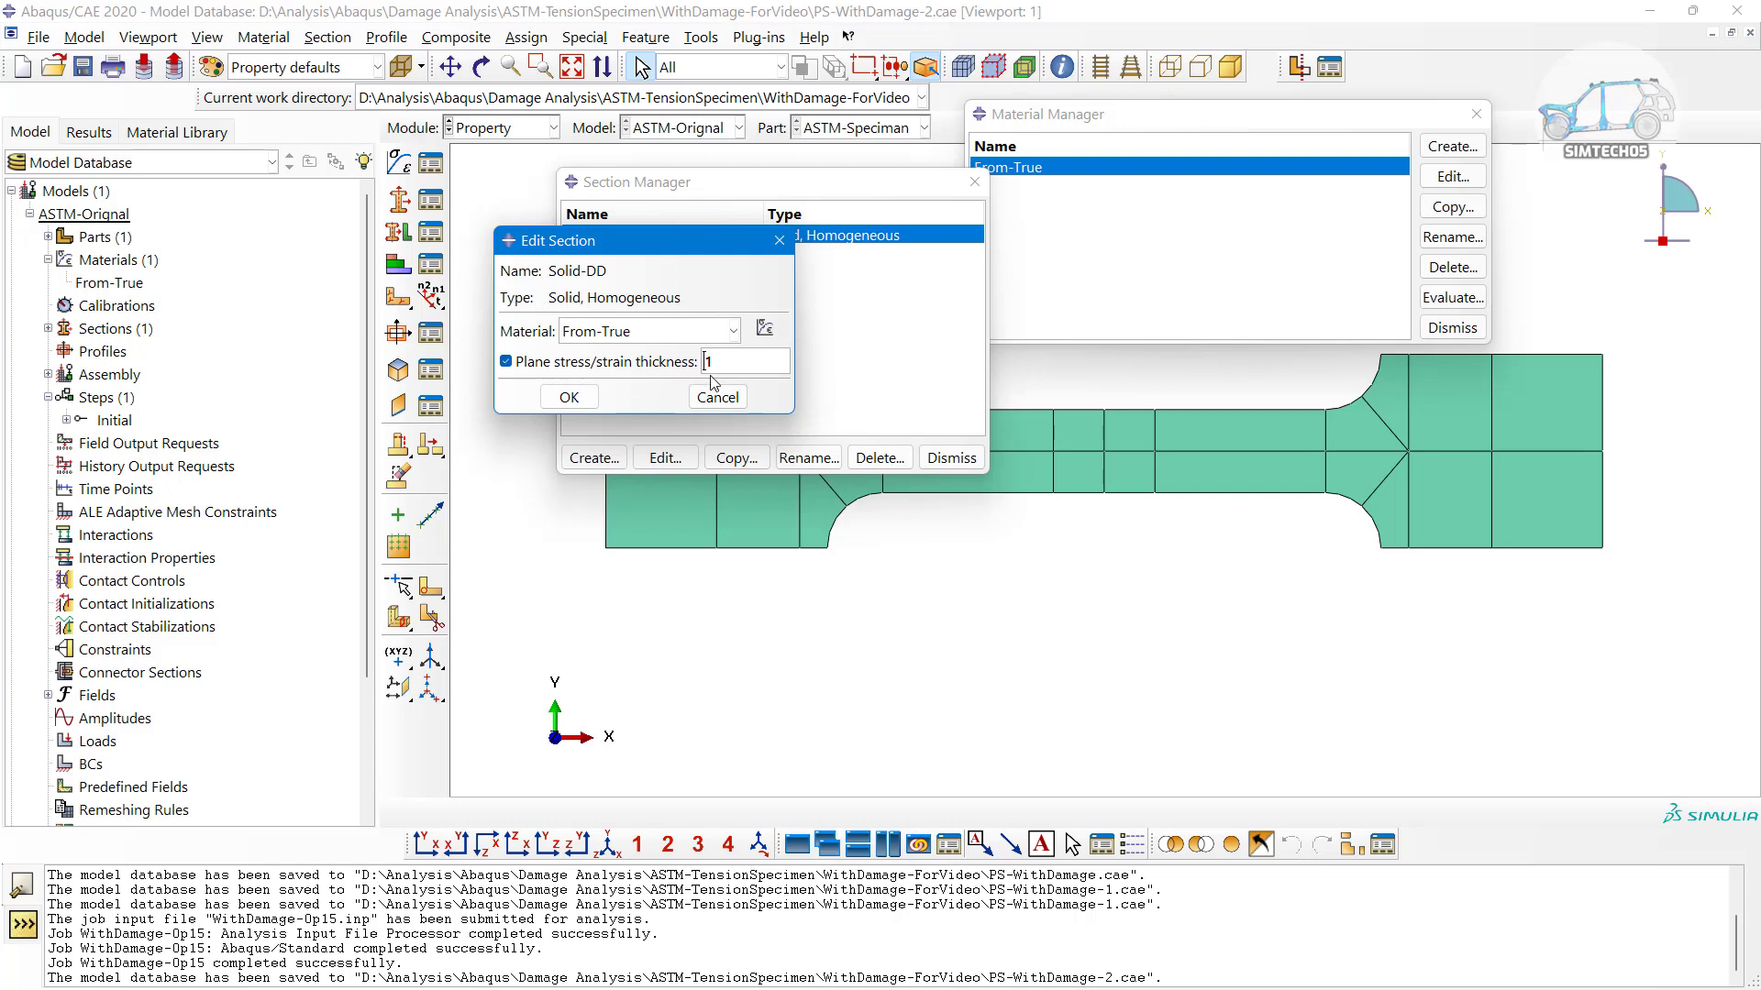
double_click(741, 363)
left_click(569, 397)
left_click(951, 457)
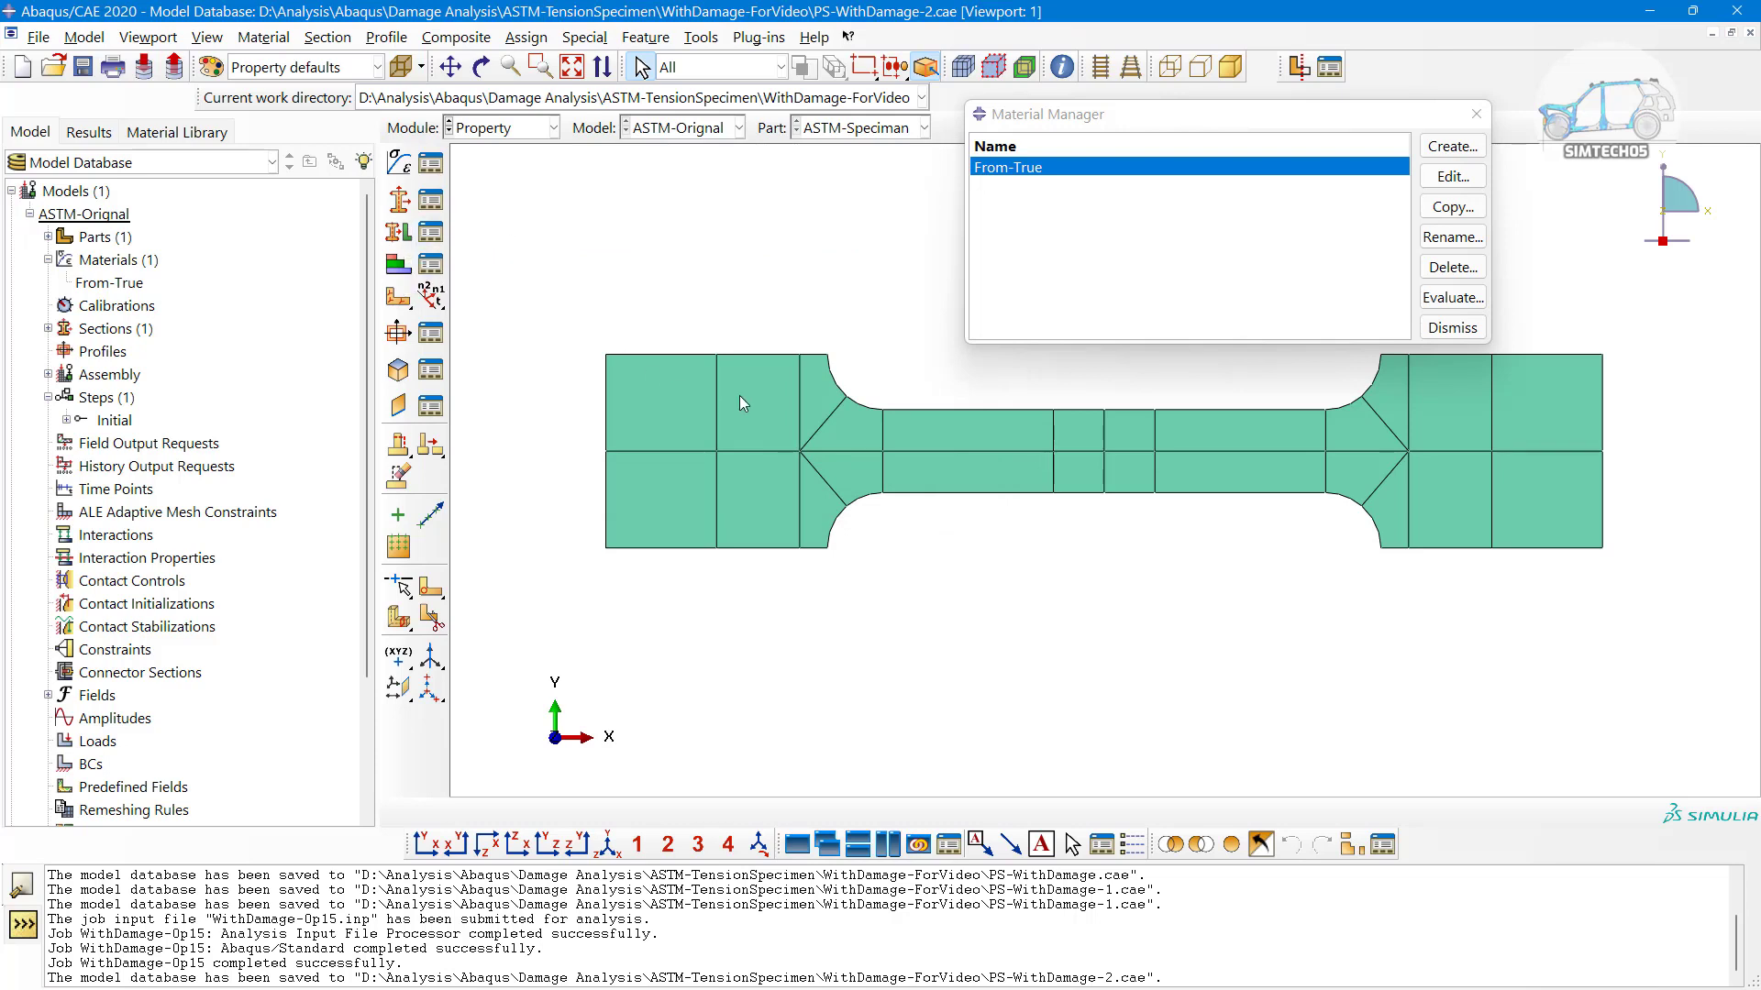
Go through the Assembly module to the Step module and open the Step Manager clear of the specimen
left_click(449, 135)
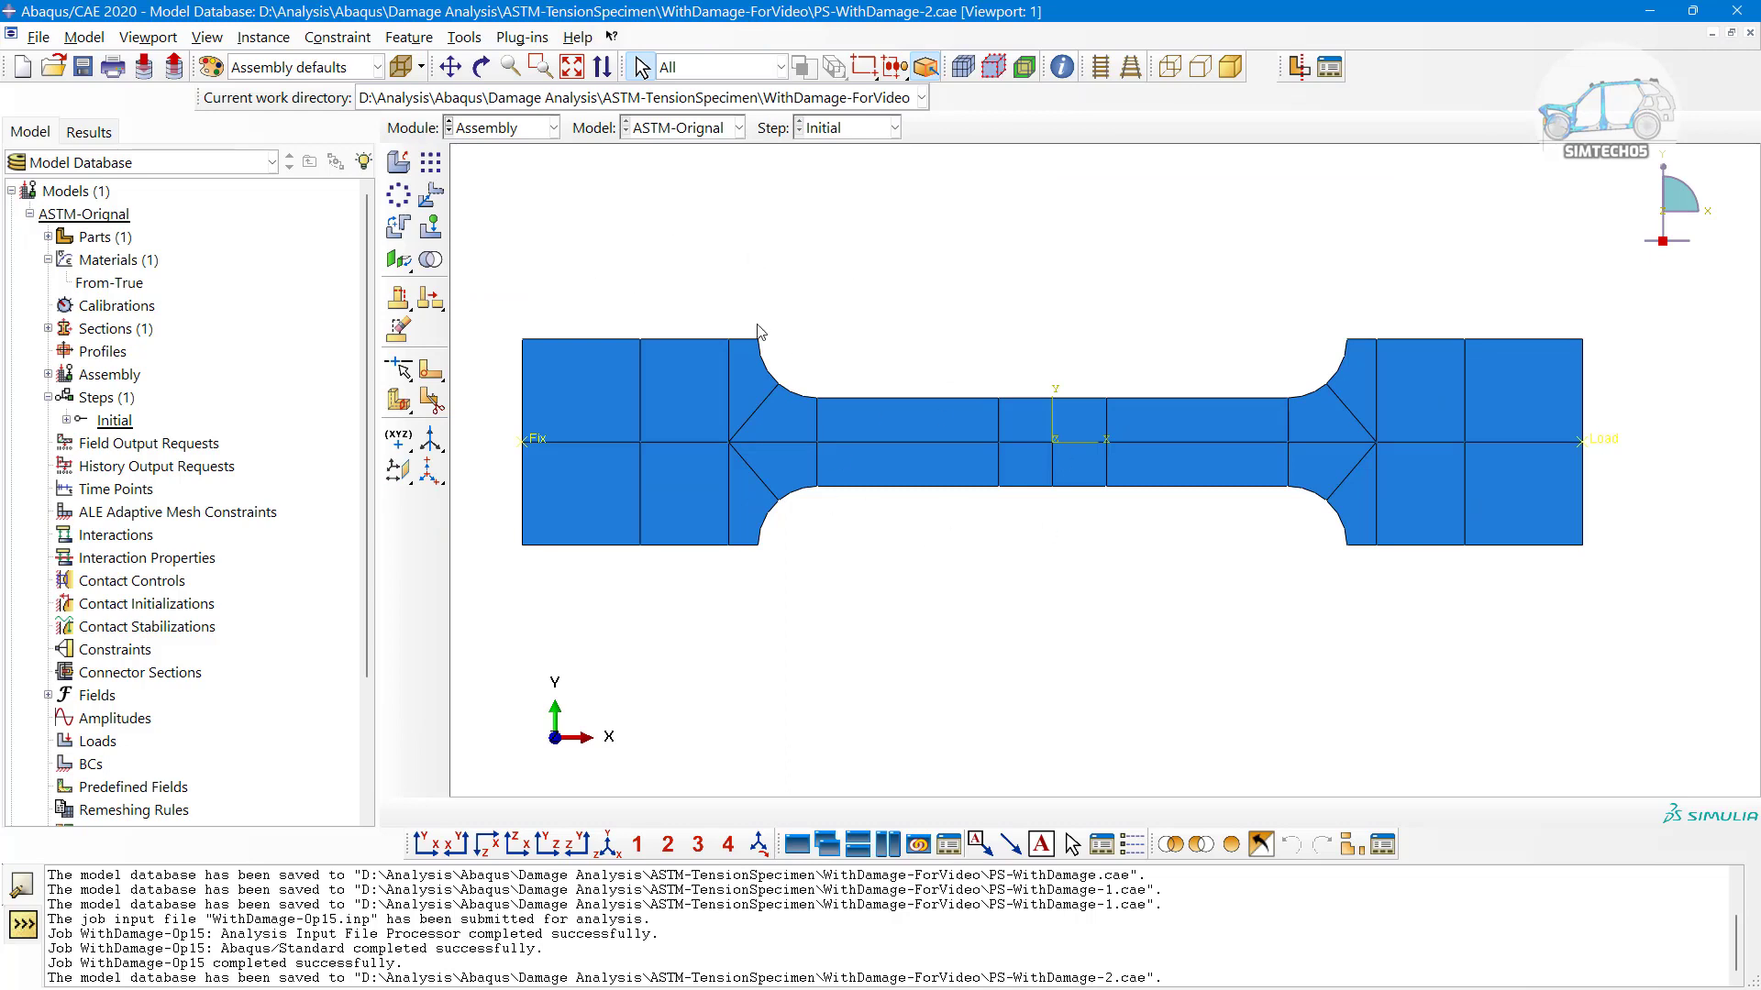
left_click(449, 134)
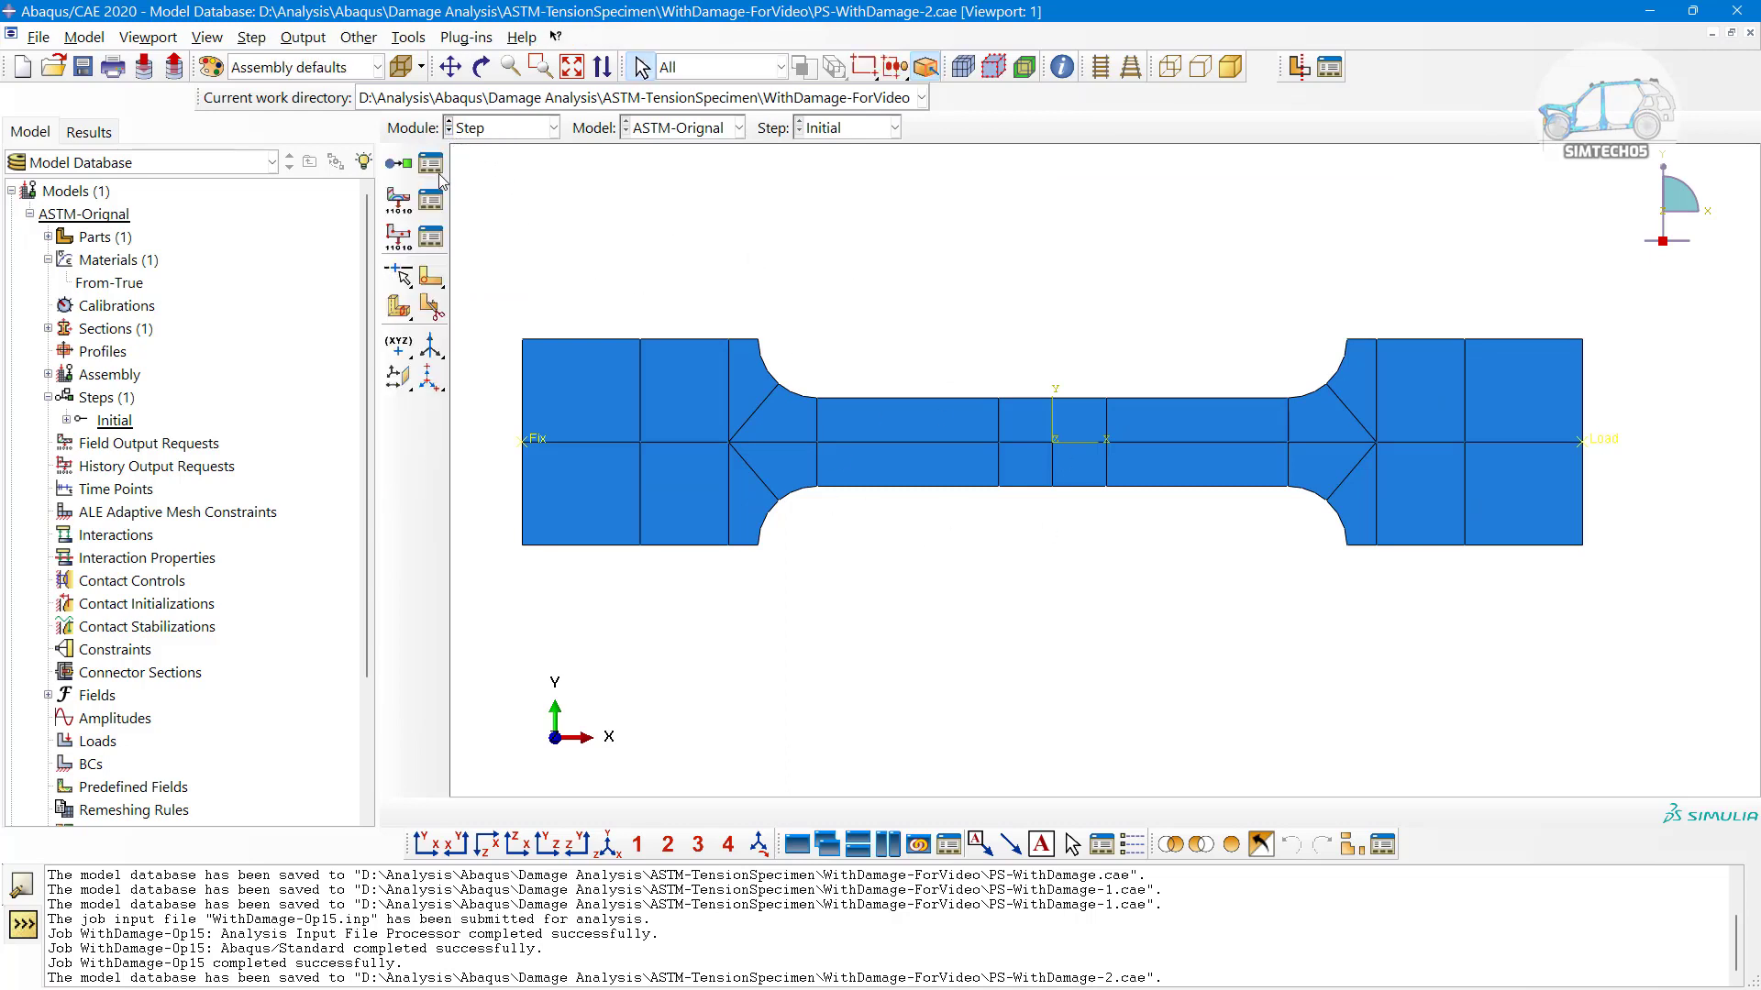
left_click(431, 165)
left_click_drag(862, 203, 921, 92)
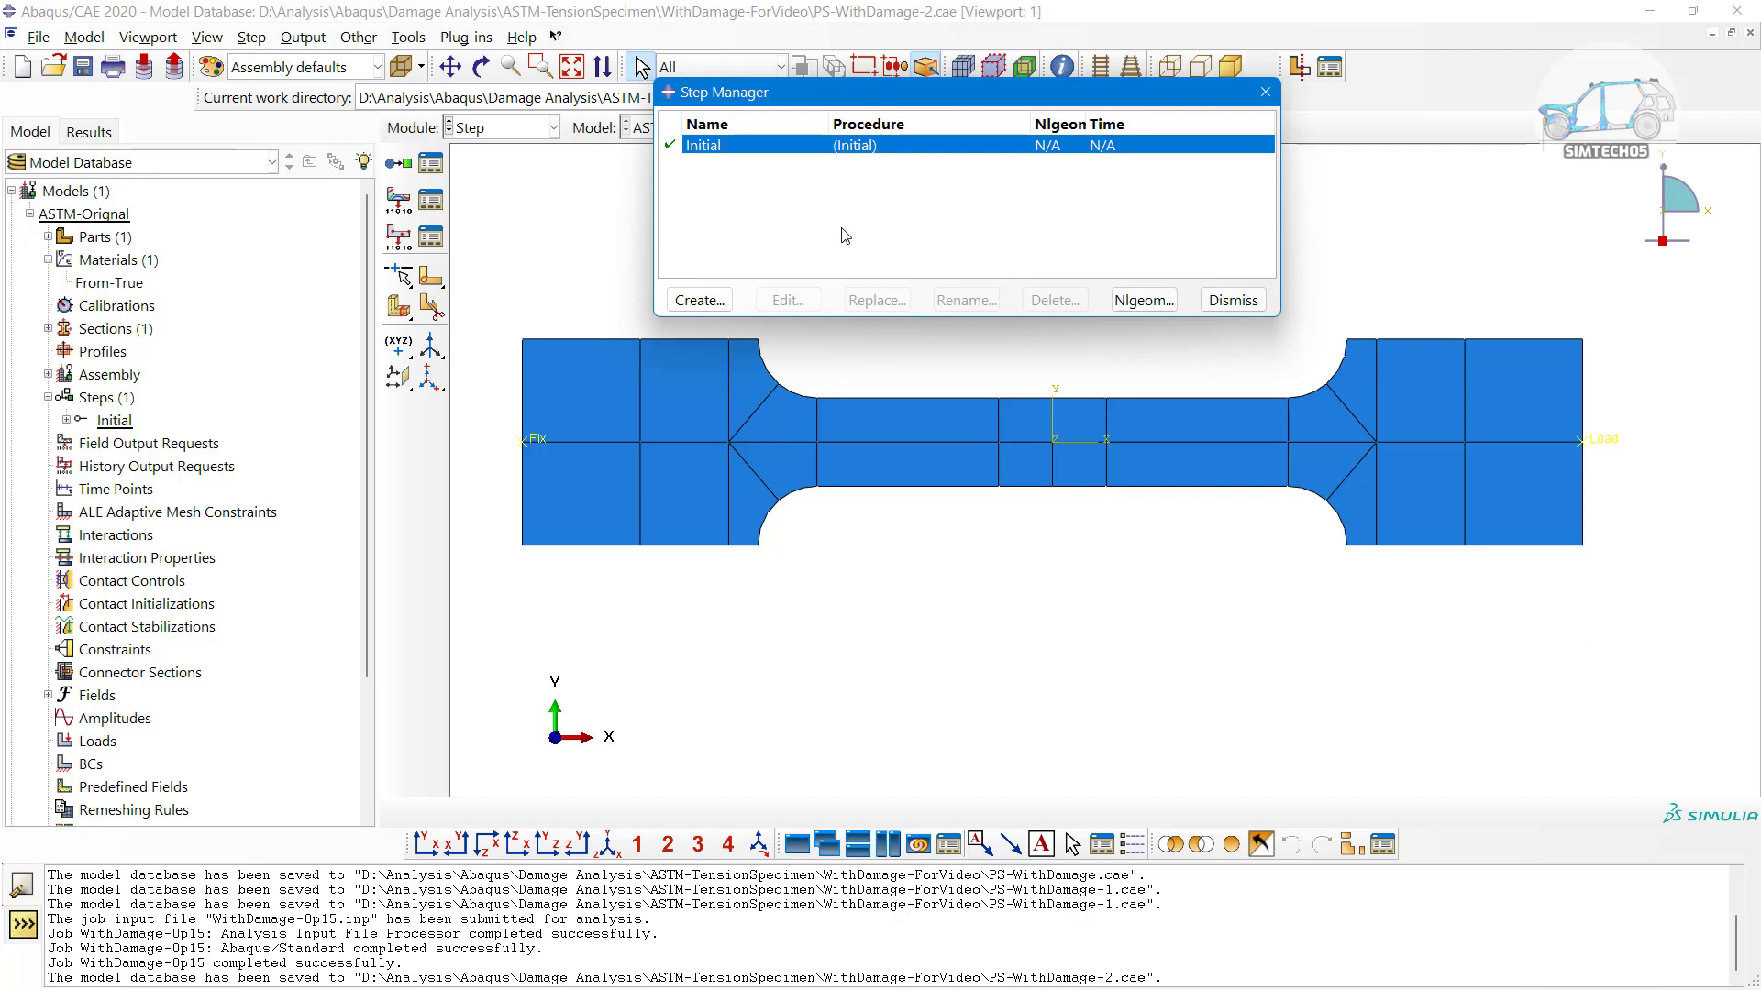
Create the analysis step Step-1 after Initial with the general procedure Dynamic, Implicit
left_click(699, 300)
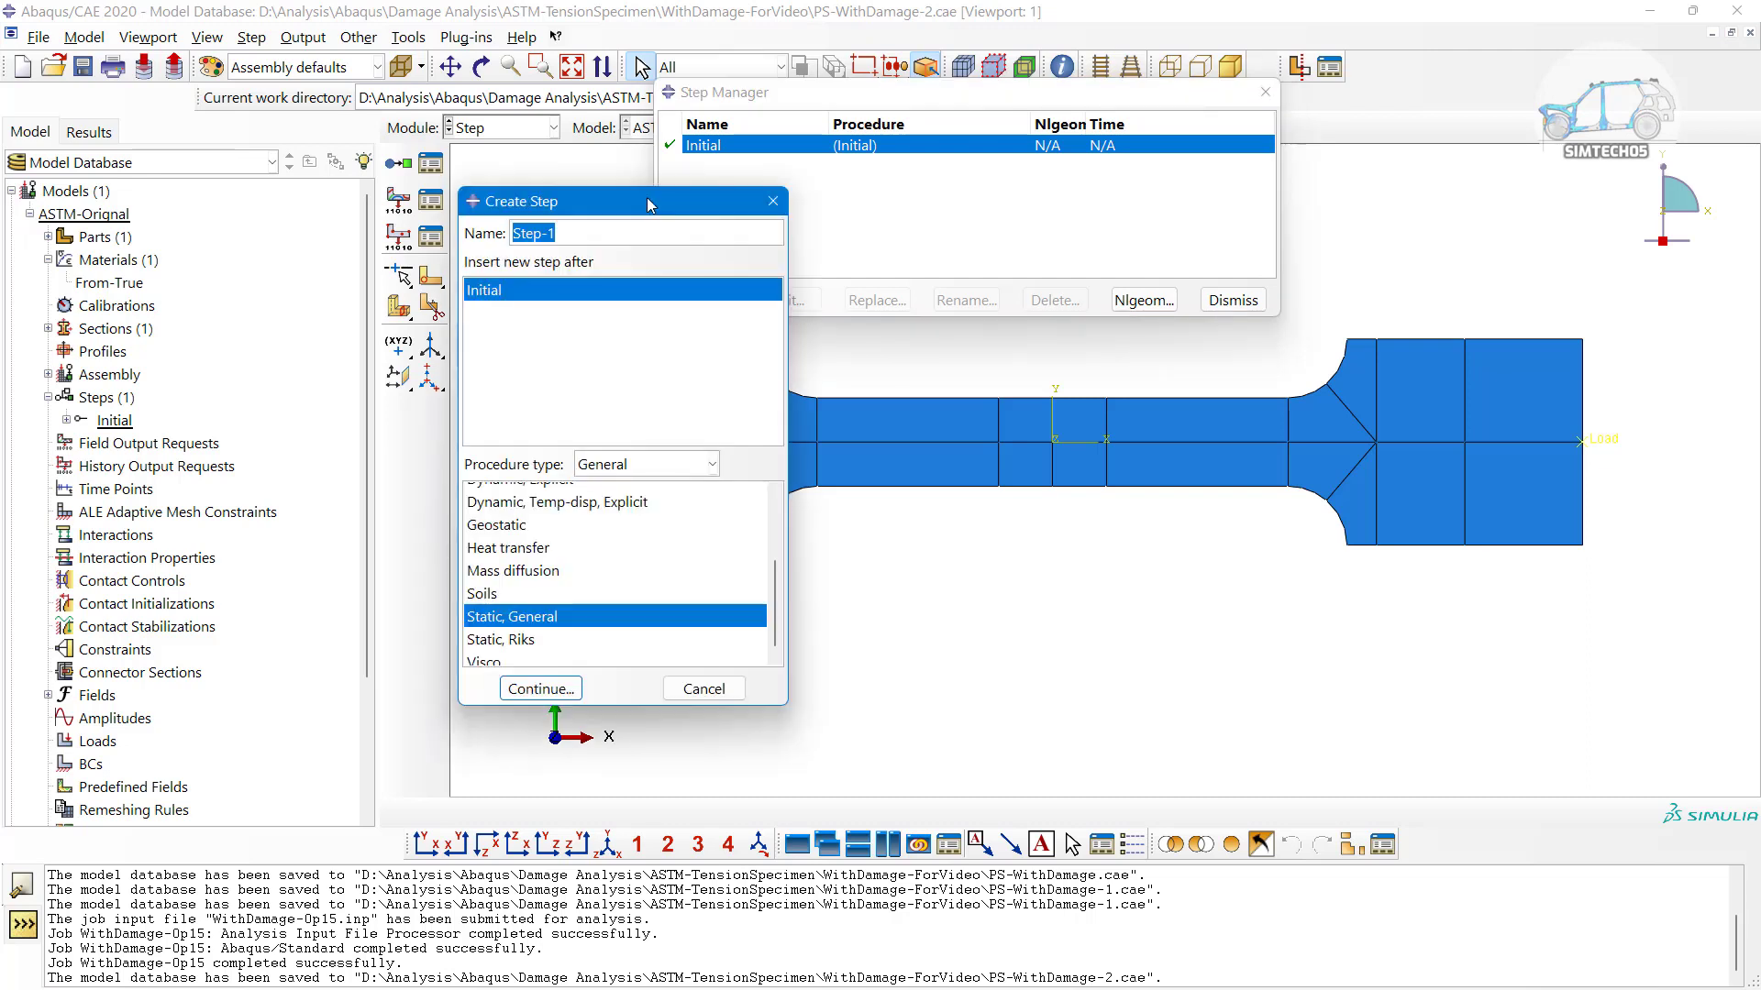
left_click_drag(646, 204, 596, 163)
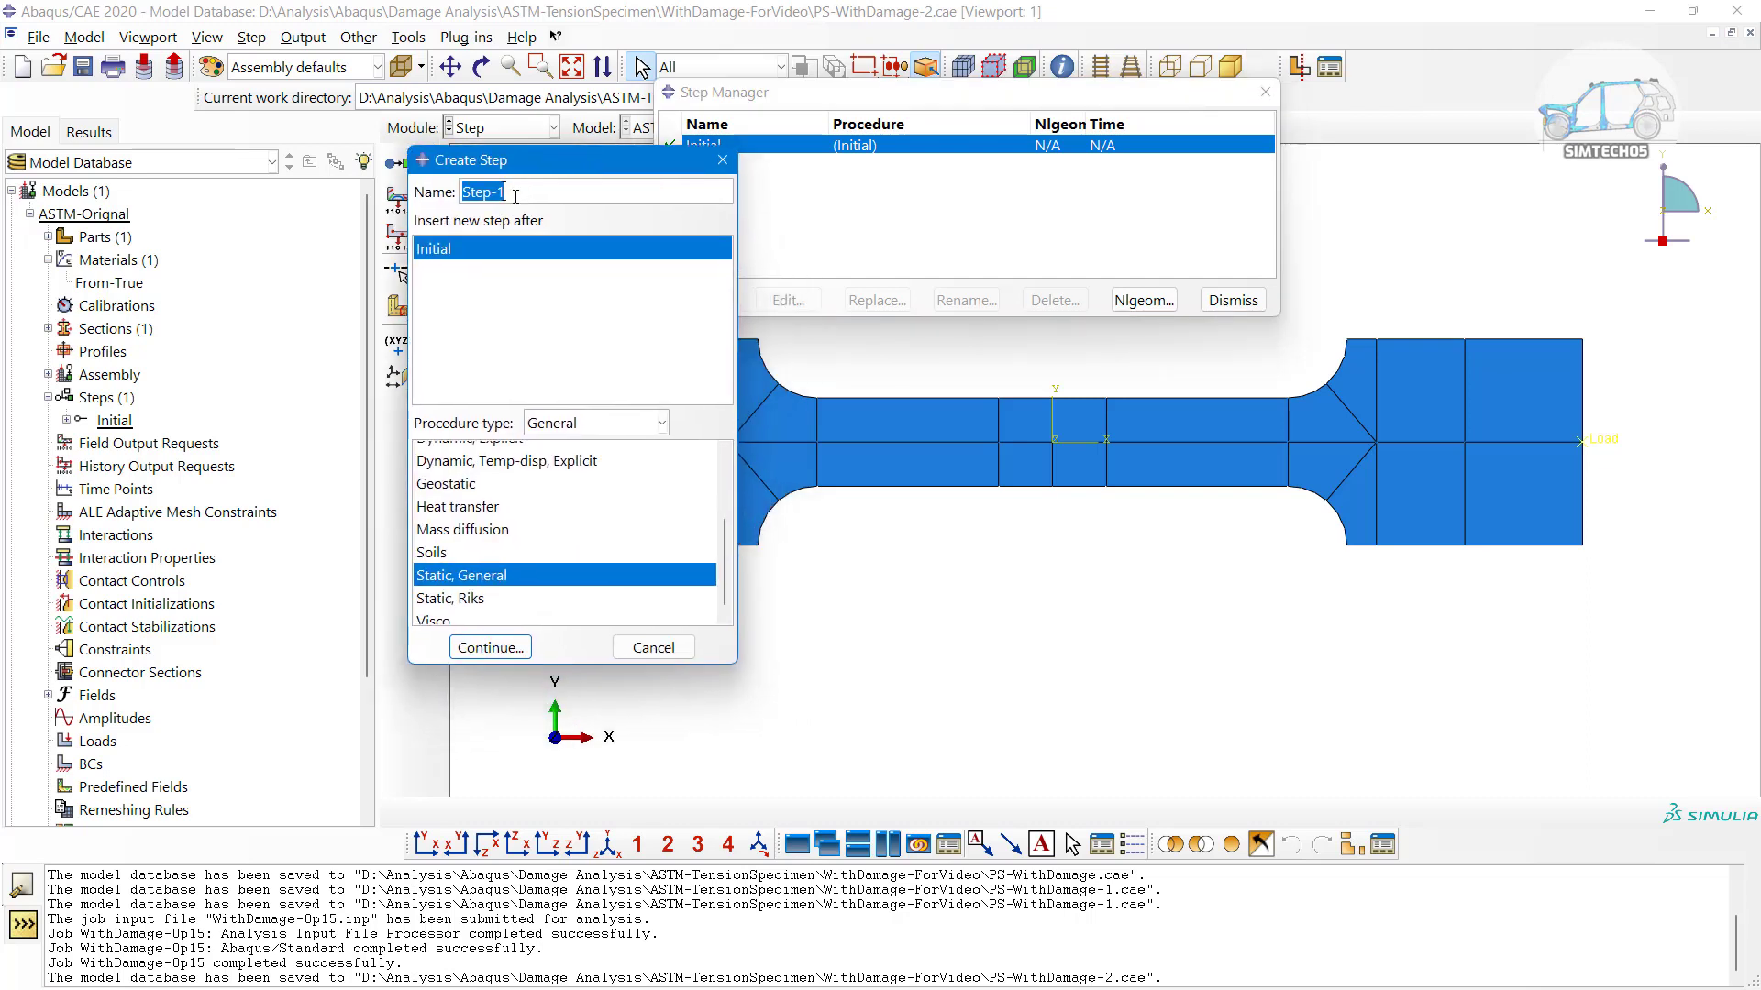
scroll(509, 474, "up", 2)
left_click(507, 535)
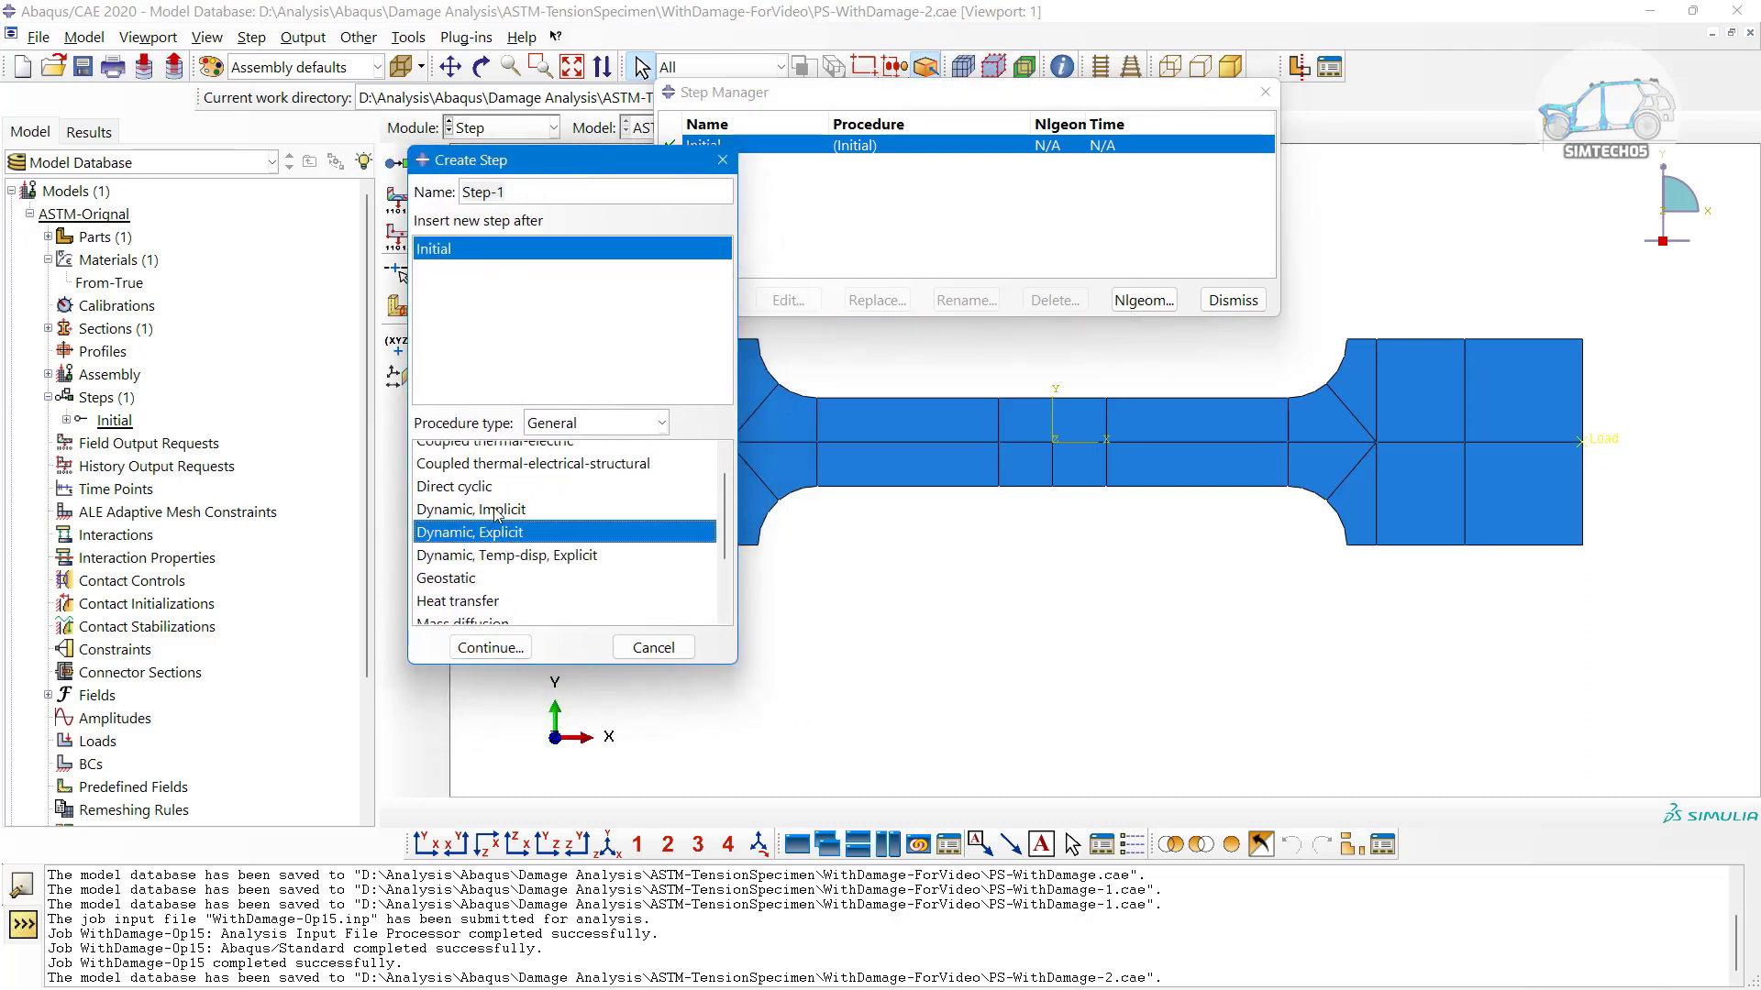
left_click(495, 512)
scroll(524, 575, "down", 2)
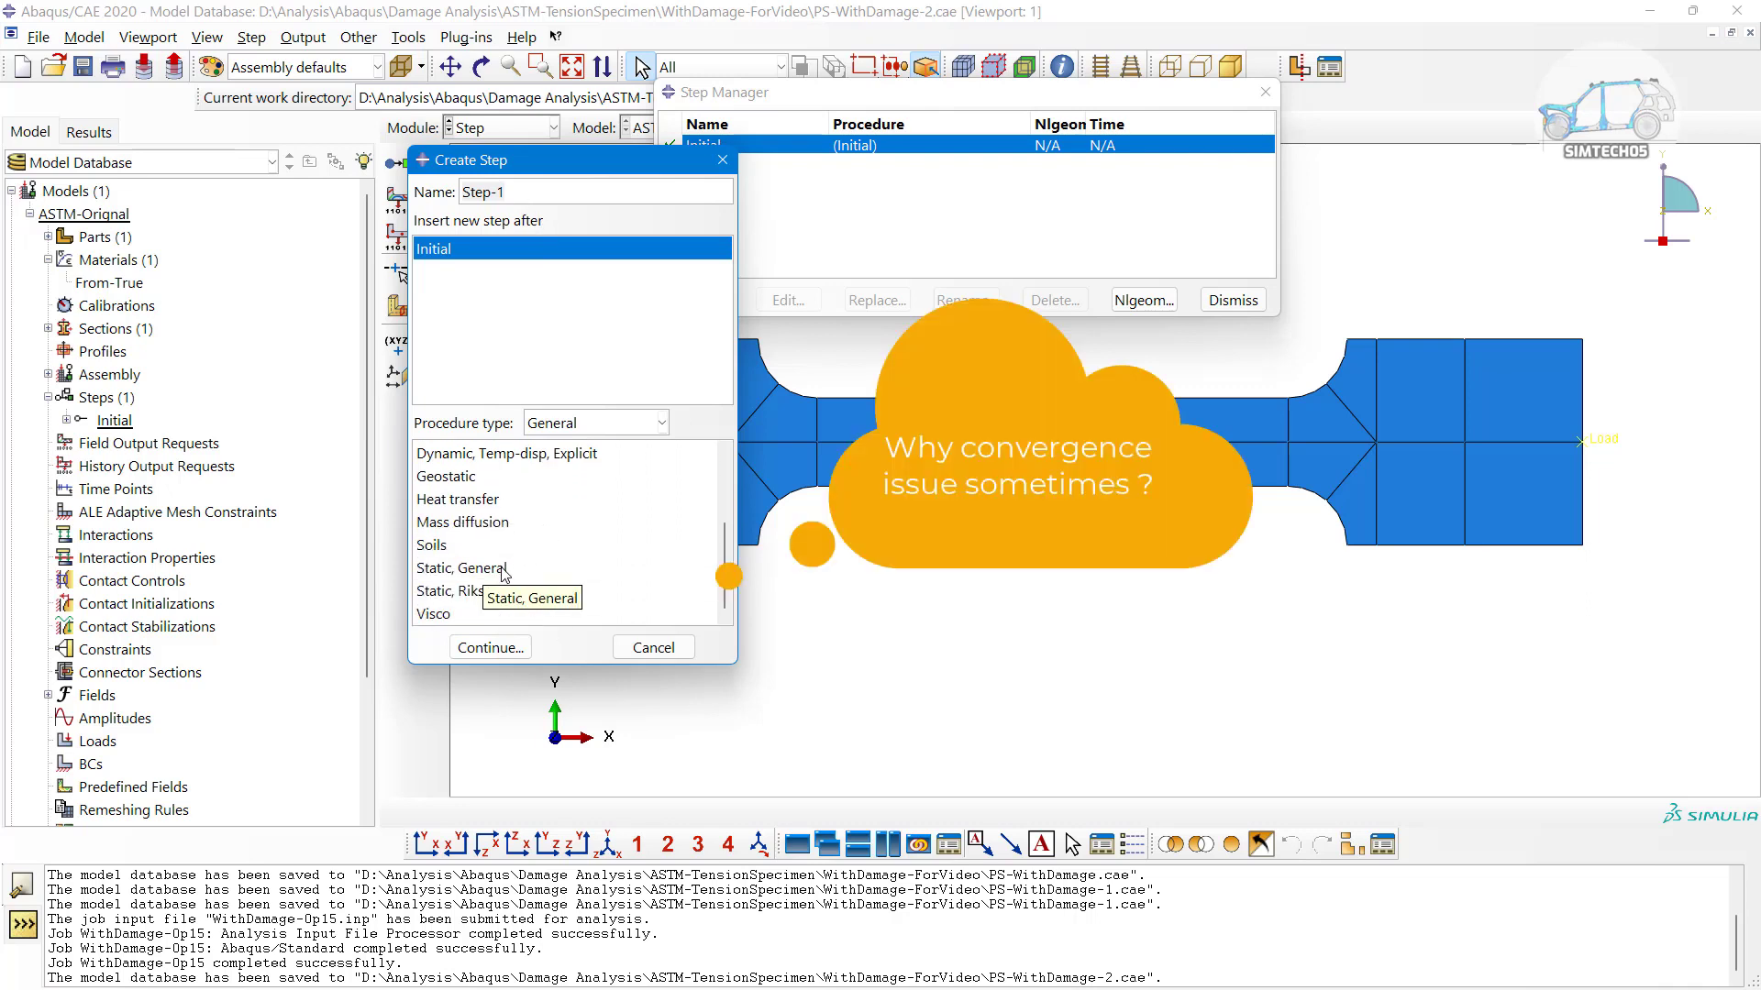
left_click(500, 569)
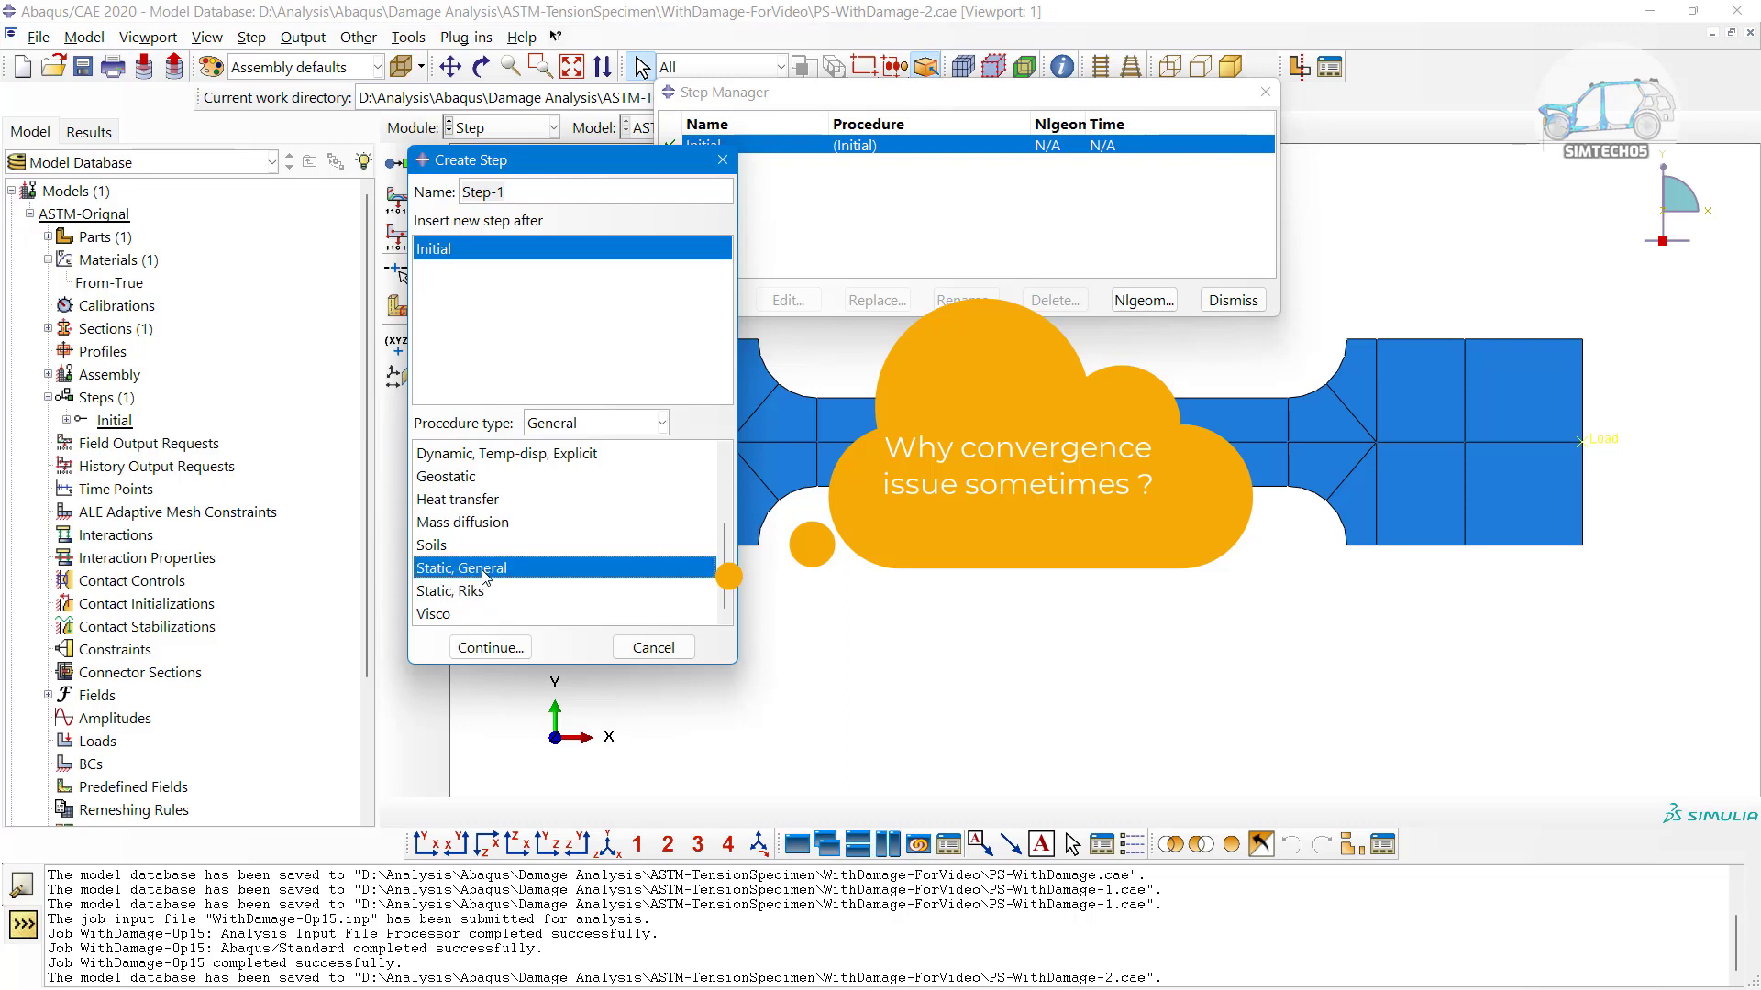
scroll(500, 573, "up", 2)
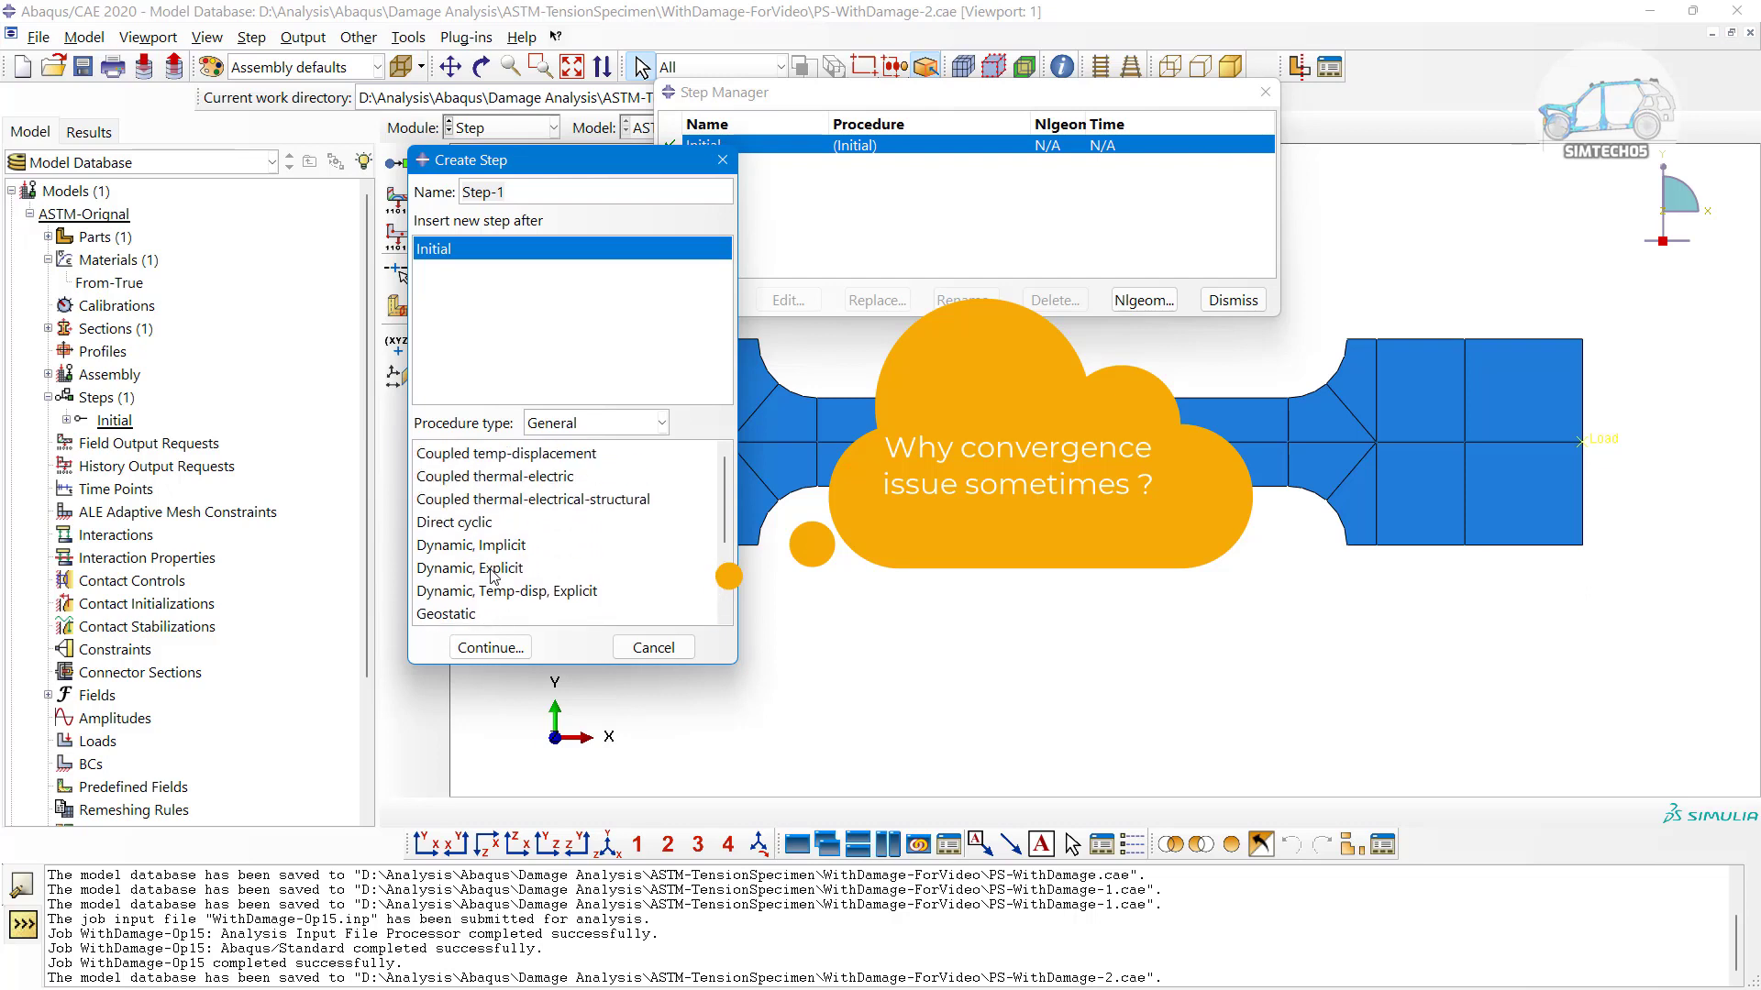
left_click(511, 551)
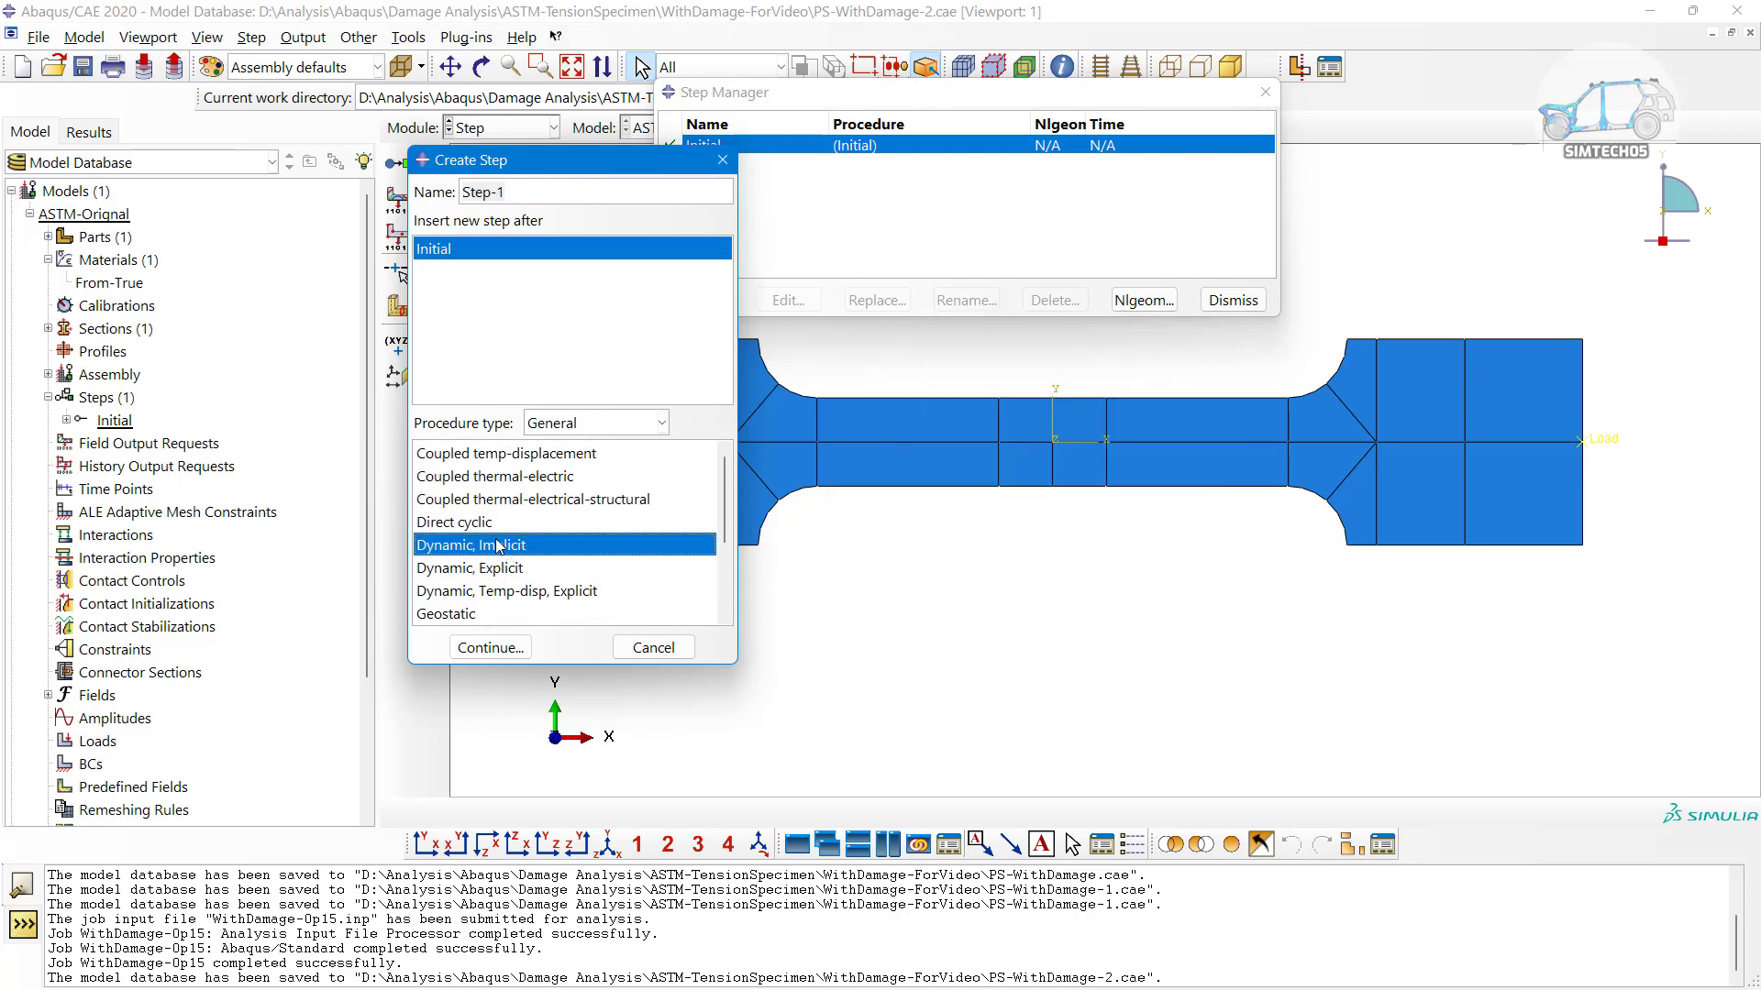
double_click(519, 199)
left_click(490, 648)
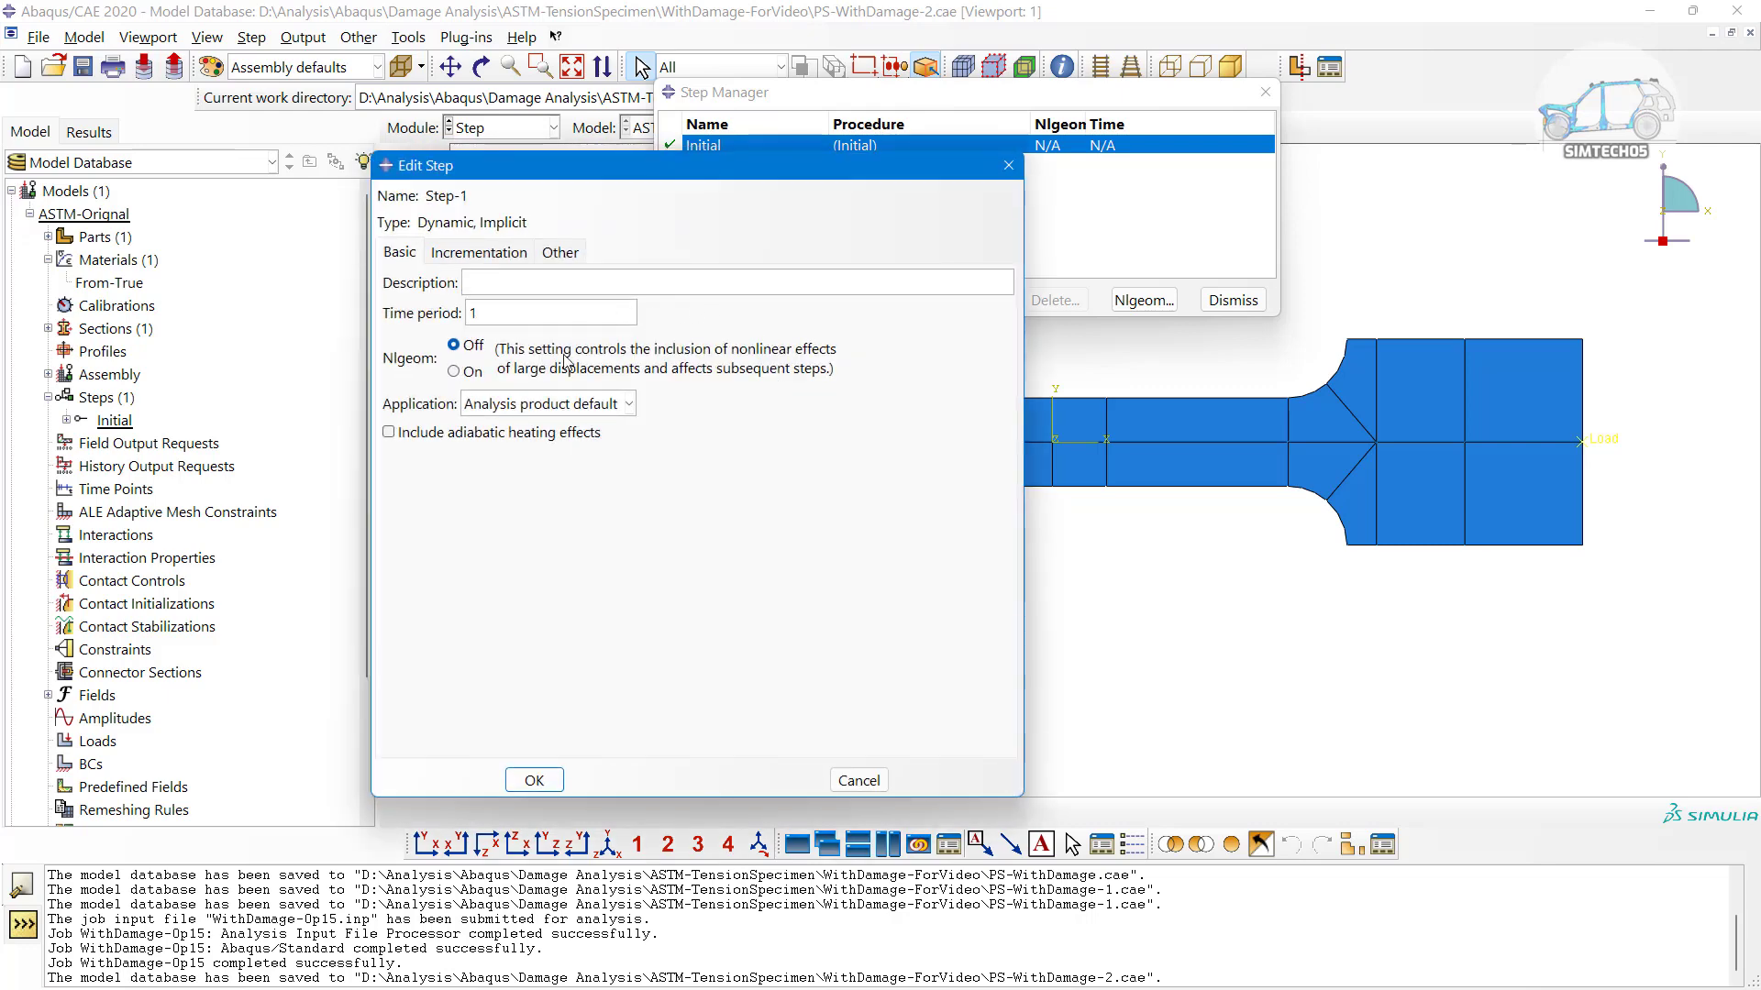
Set Step-1's application to Quasi-static, its time period to 5, and turn on Nlgeom
left_click(550, 406)
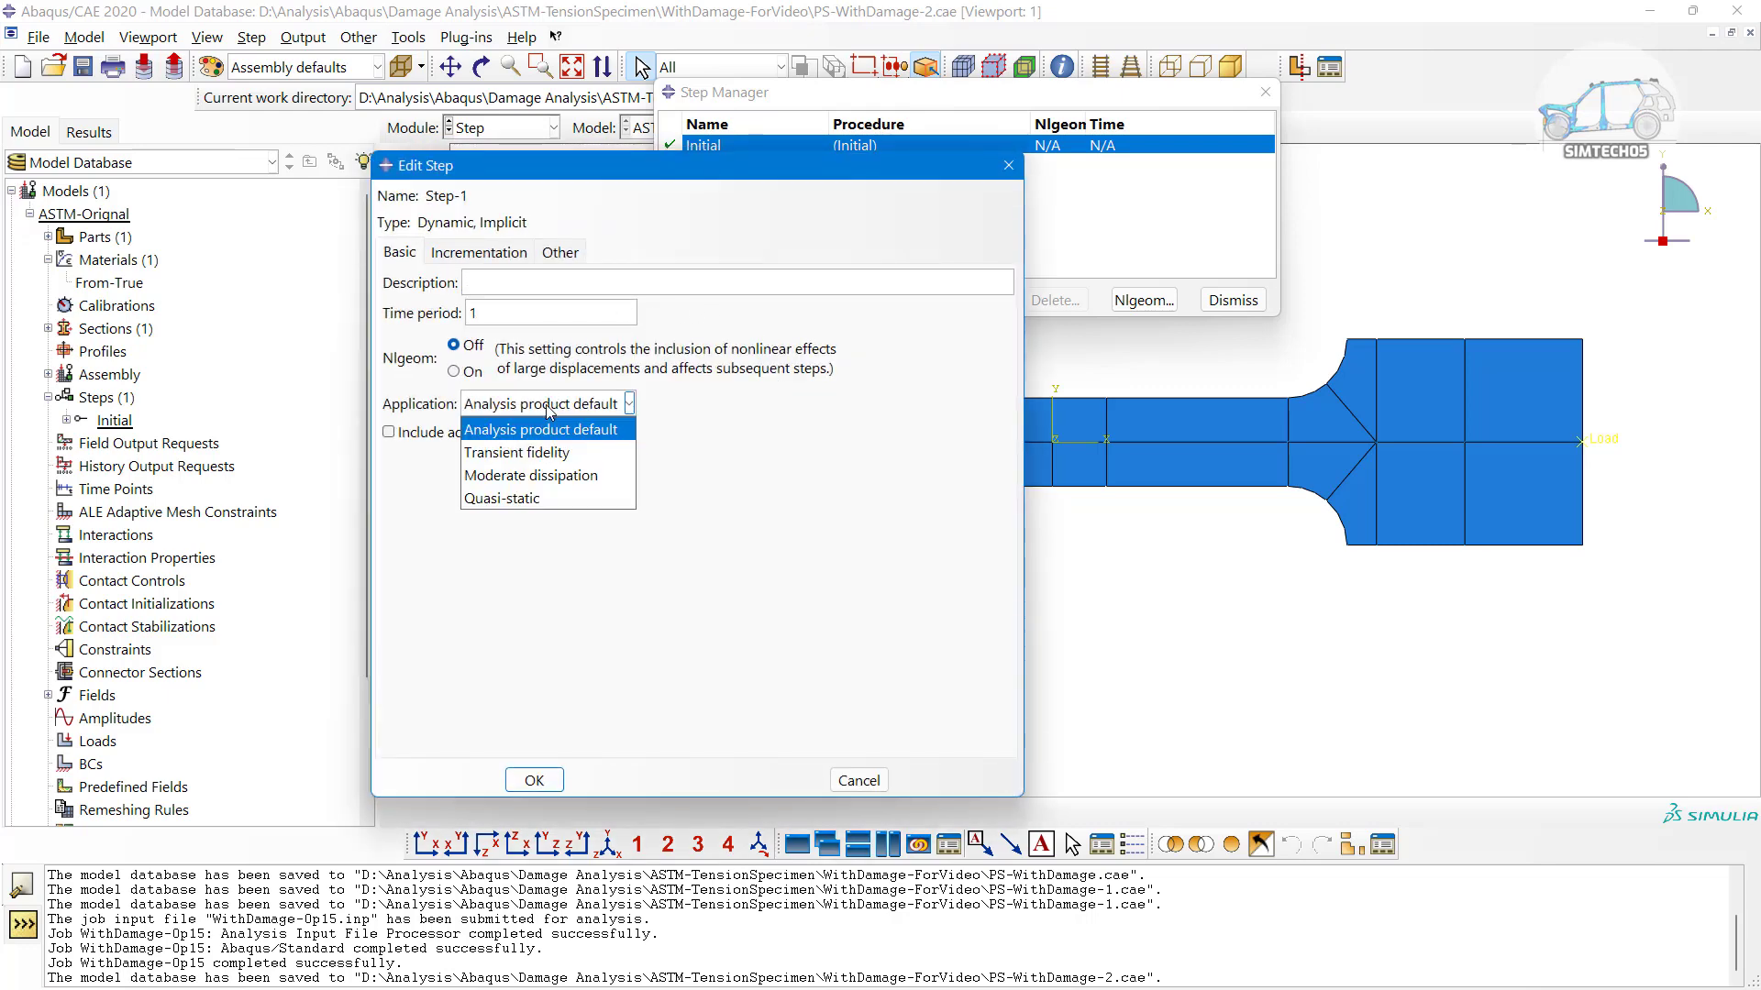
left_click(531, 501)
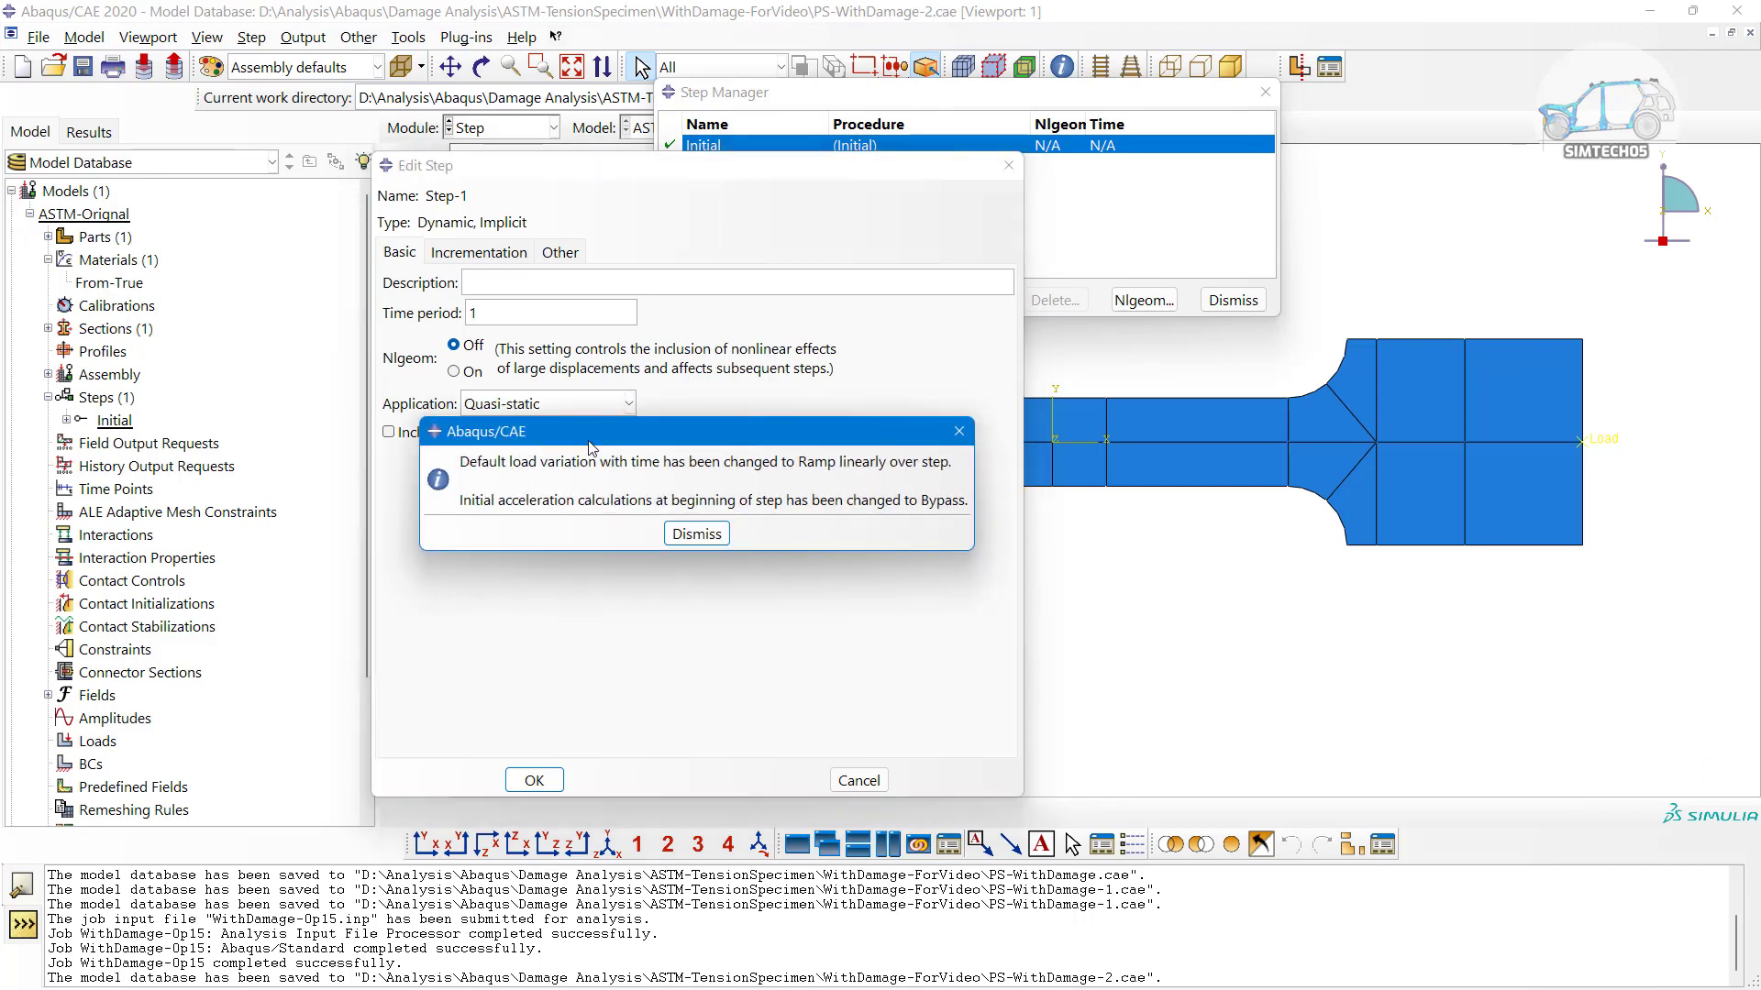
left_click(696, 535)
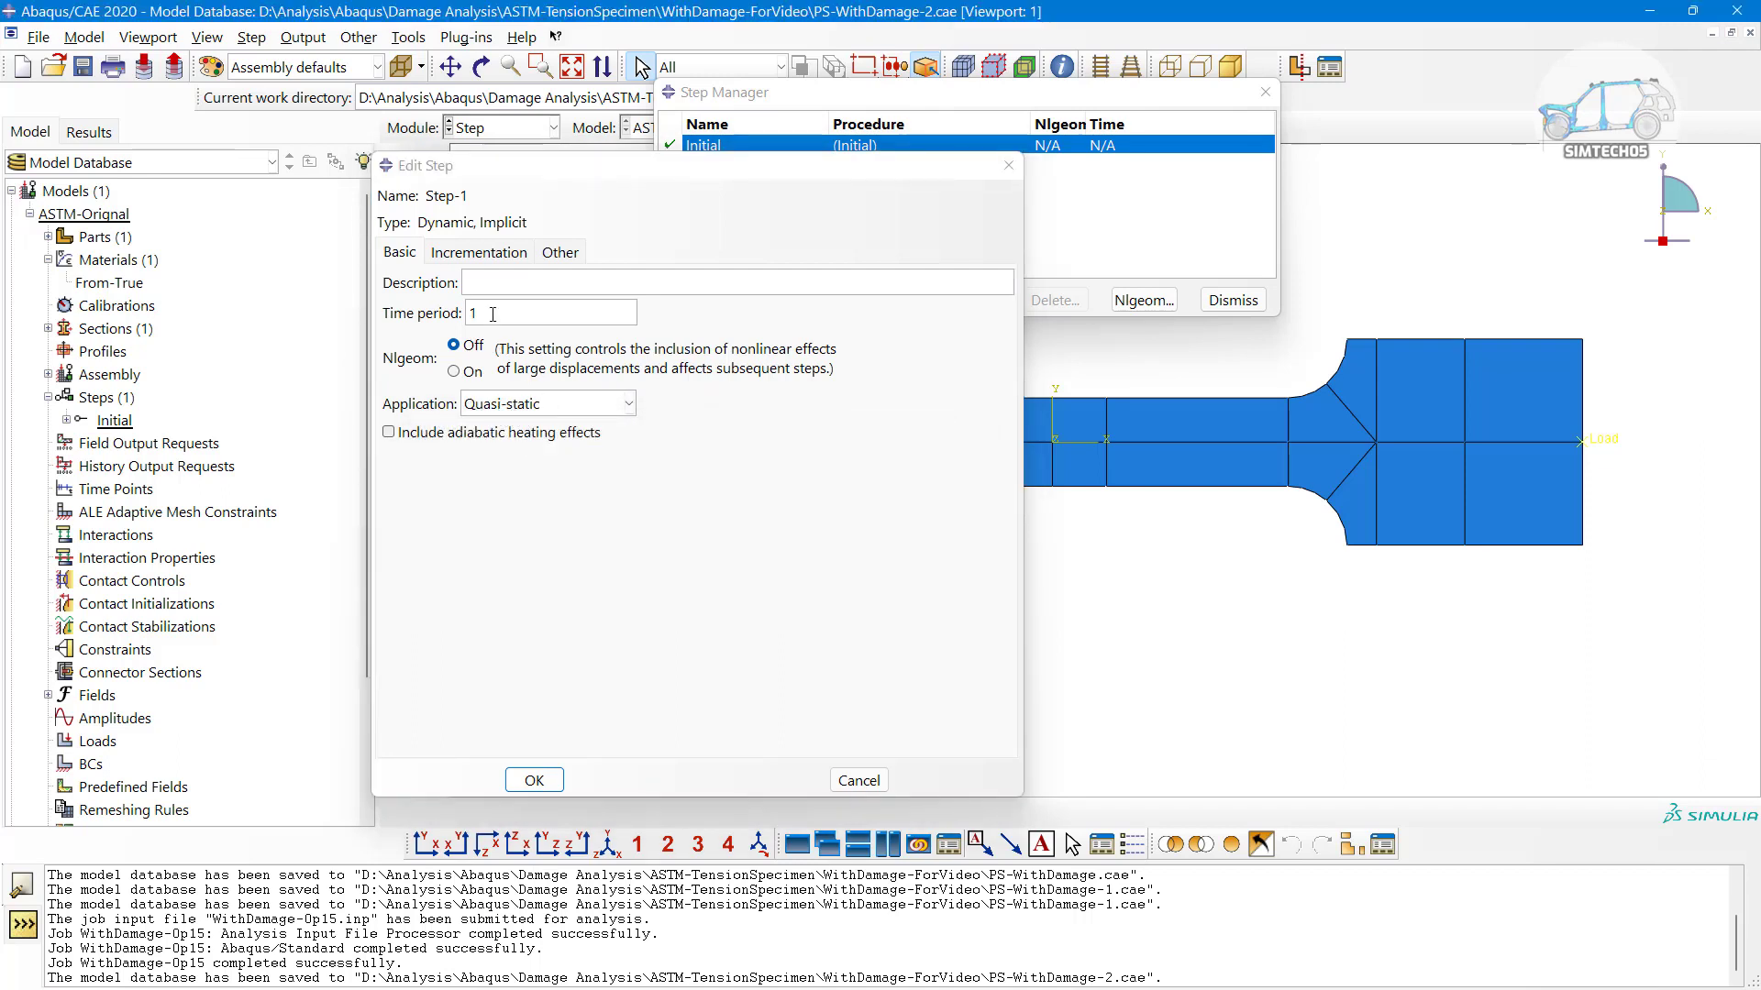
left_click(411, 324)
type("5")
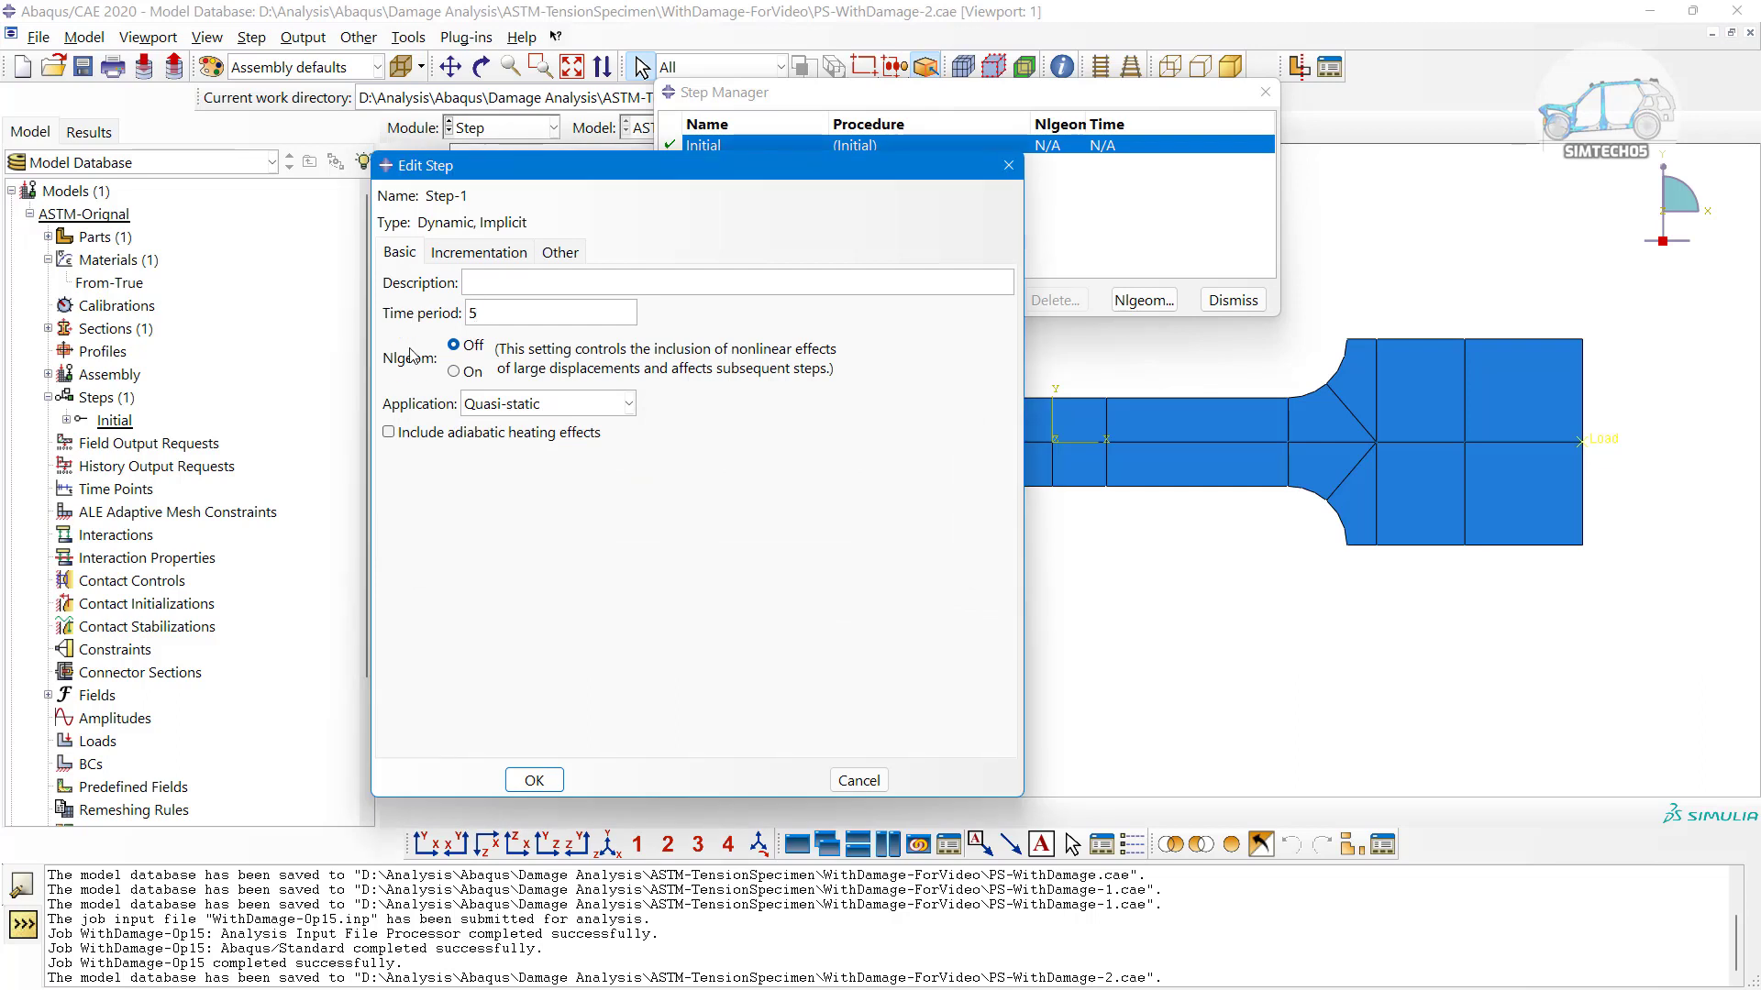
left_click(453, 372)
Set Step-1's maximum number of increments to 1000 and its initial increment size to 0.1
left_click(481, 265)
left_click_drag(627, 309, 563, 316)
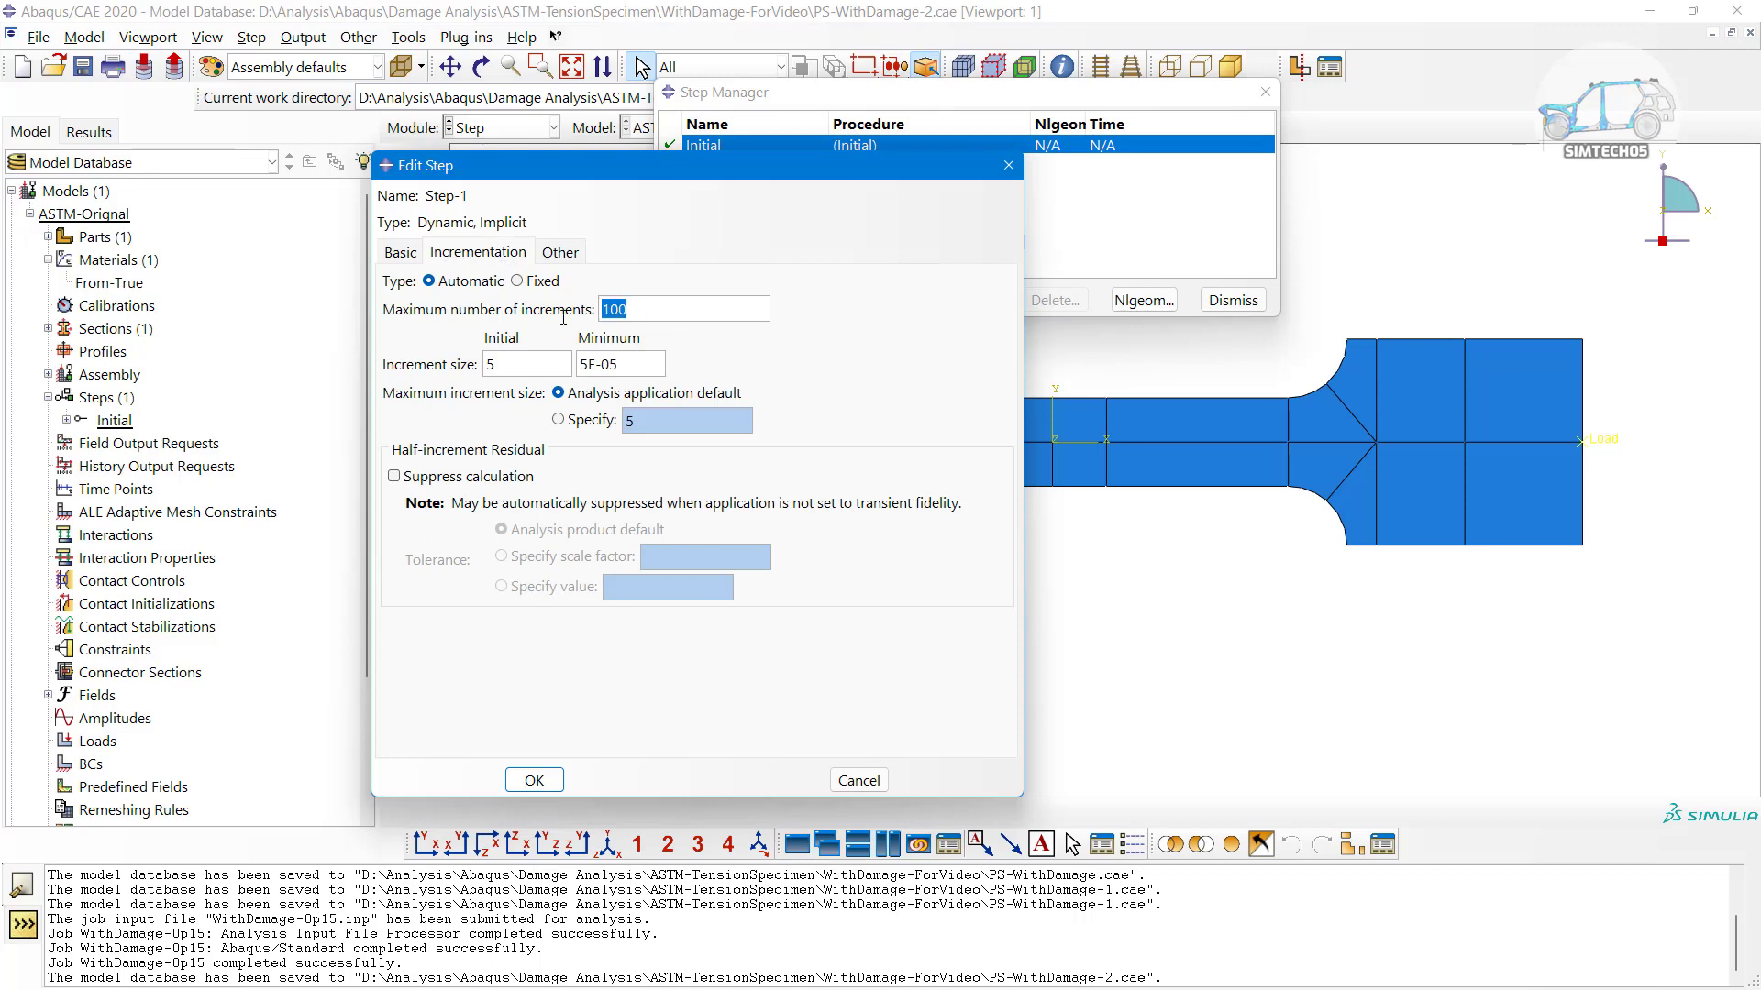
type("1000")
left_click(508, 373)
left_click_drag(508, 373, 468, 374)
type("0.1")
key("Tab")
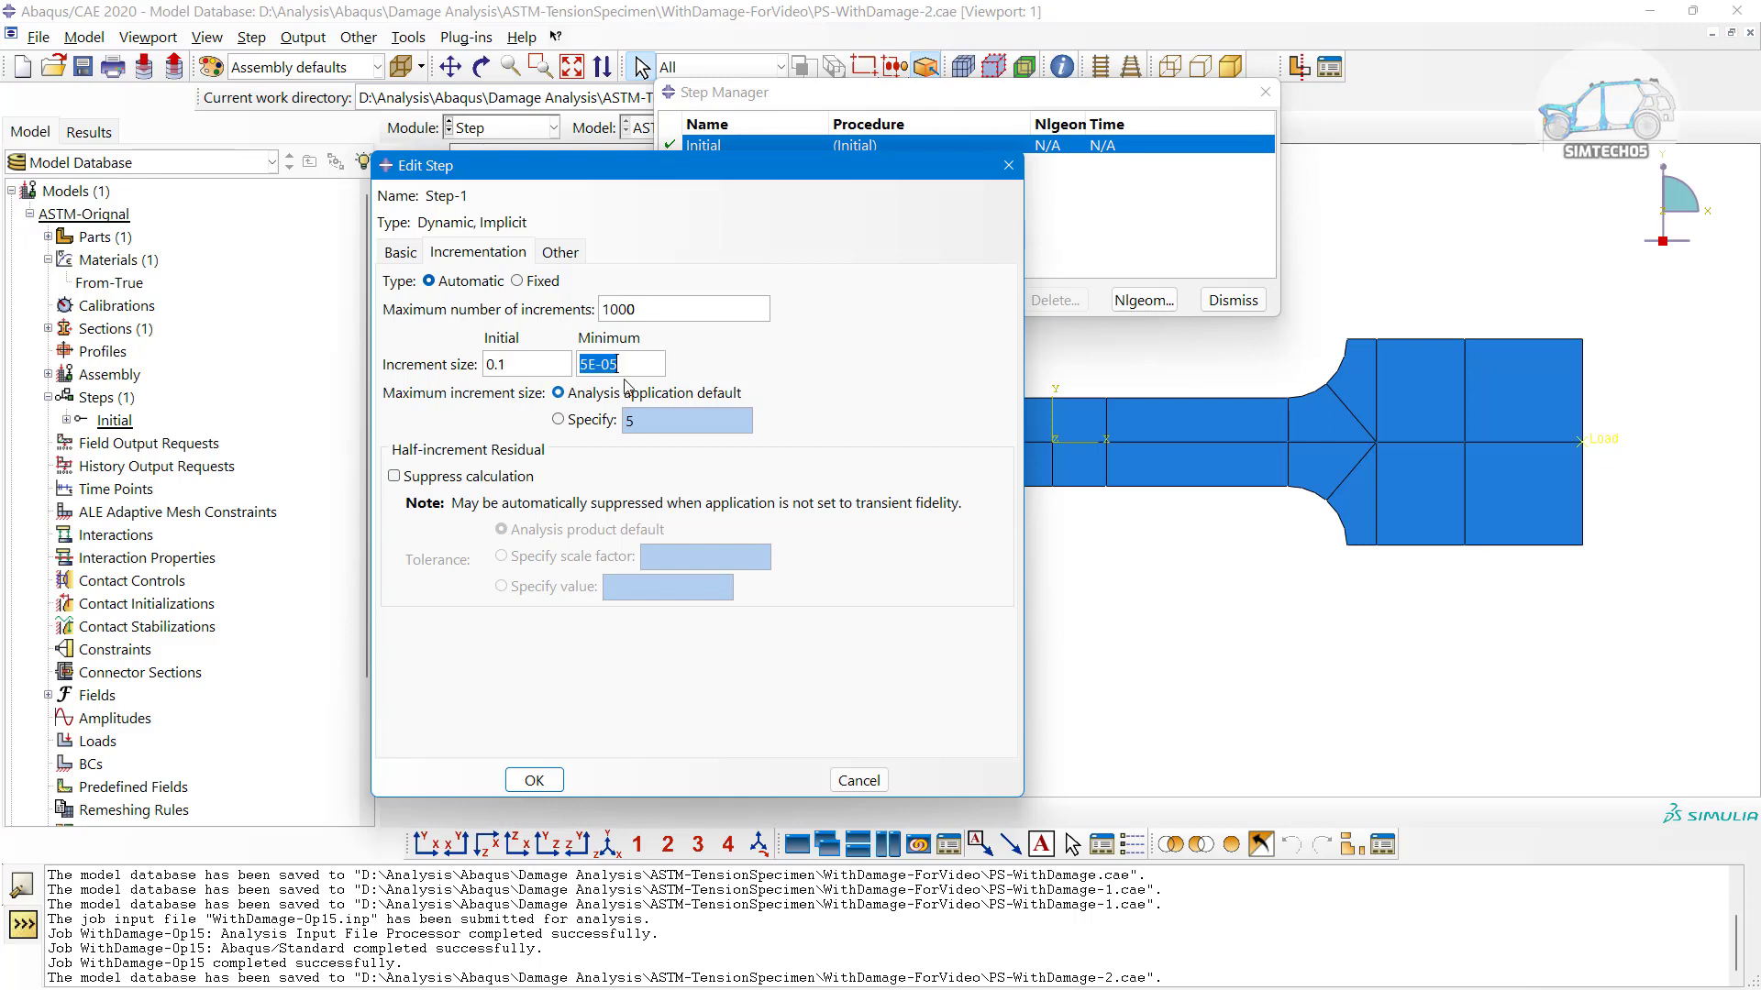
Specify a maximum increment size of 0.1 and set the minimum increment size to 5E-09
left_click(634, 364)
left_click(588, 420)
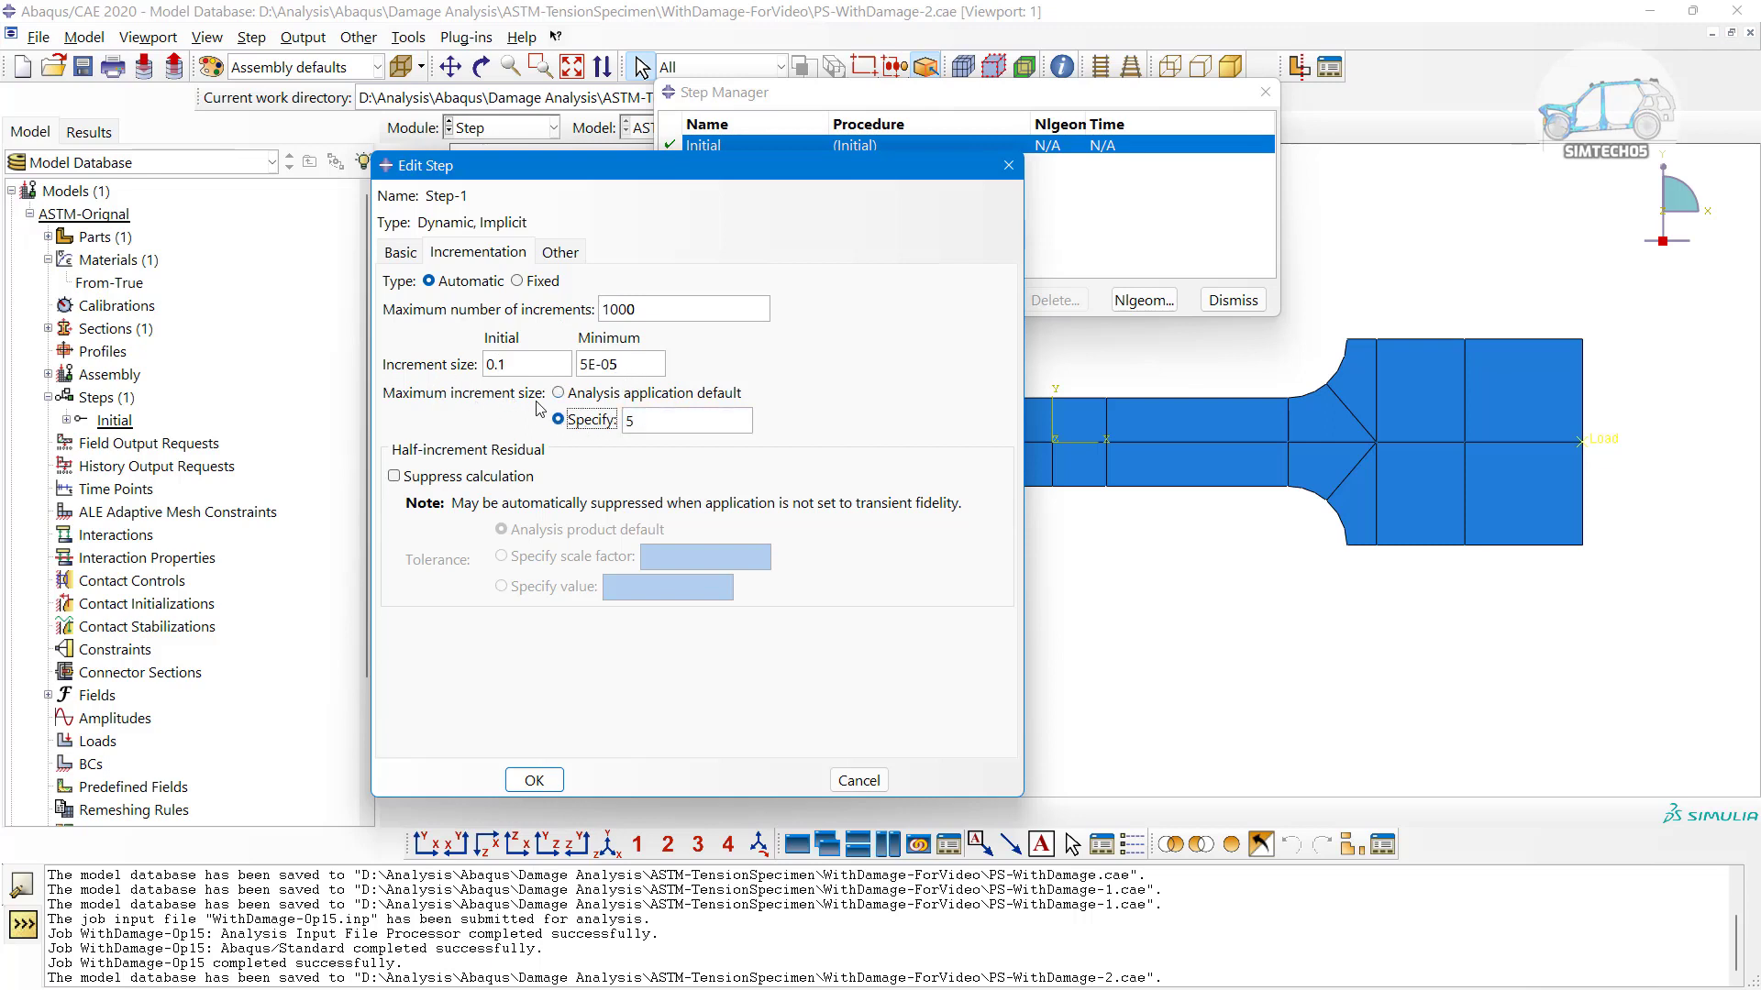
left_click_drag(627, 419, 684, 420)
type("0.1")
left_click_drag(647, 364, 568, 364)
left_click(621, 367)
key("BackSpace")
key("BackSpace")
type("09")
Set the equation solver's matrix storage to Unsymmetric, recheck the incrementation settings, and save Step-1
left_click(555, 252)
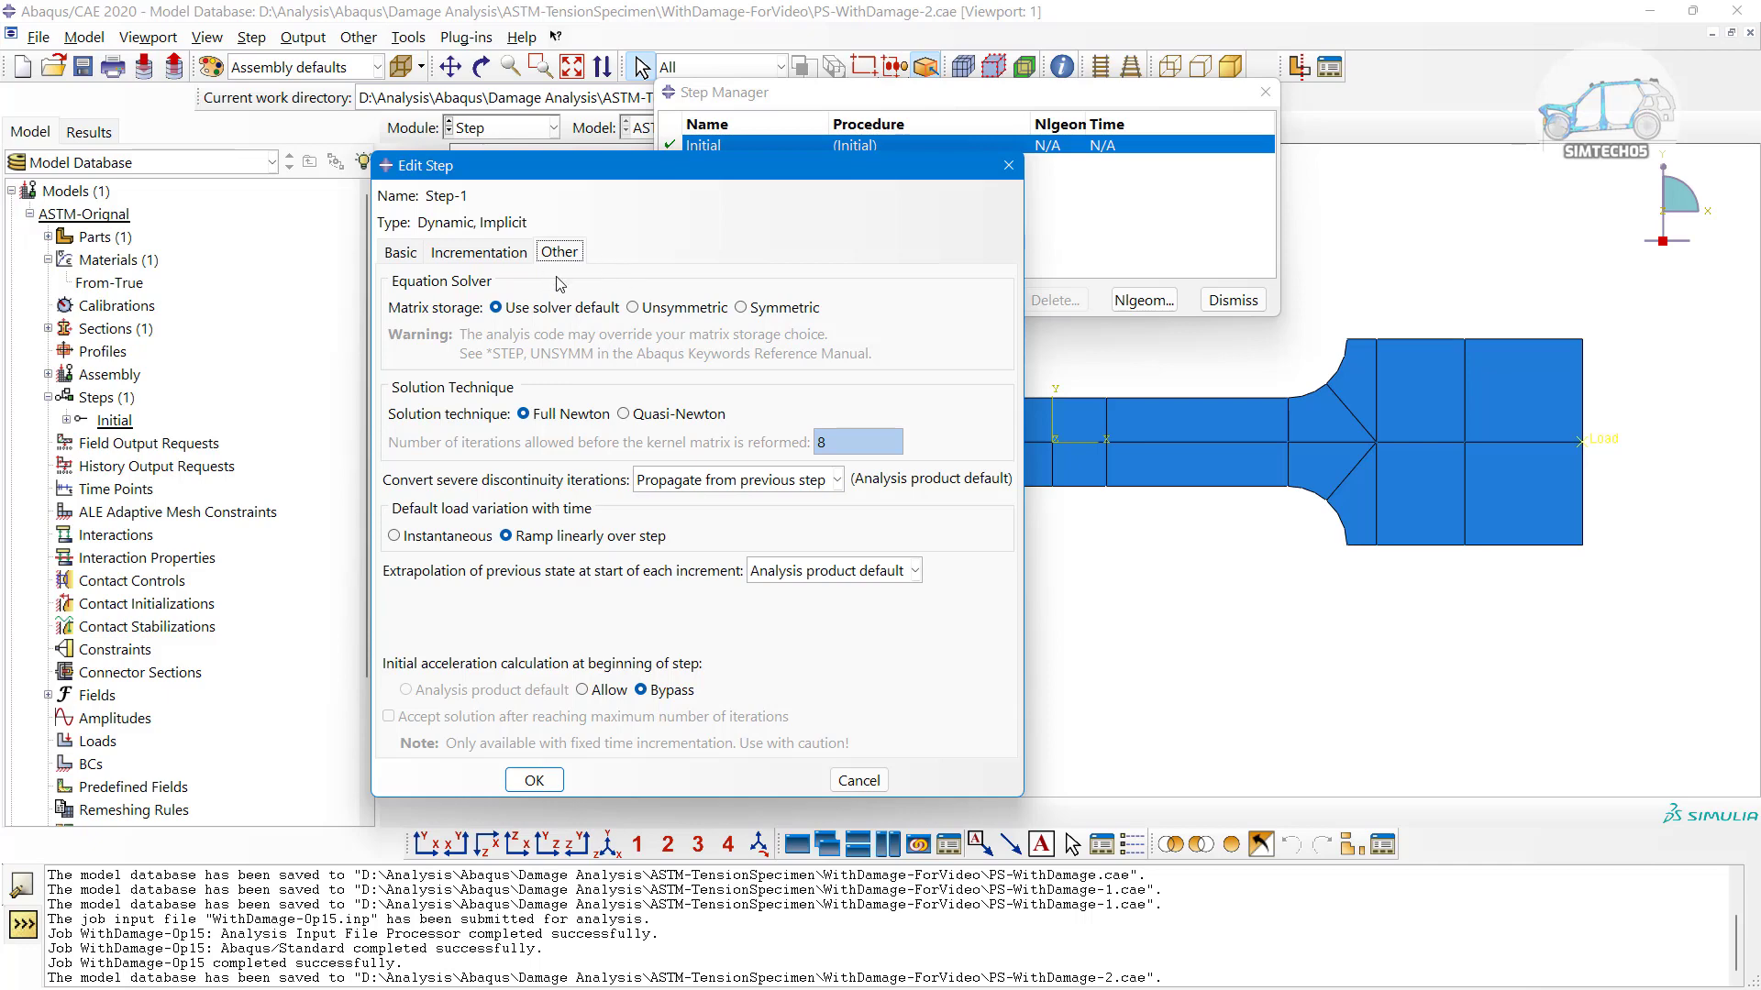
left_click(673, 310)
left_click(503, 257)
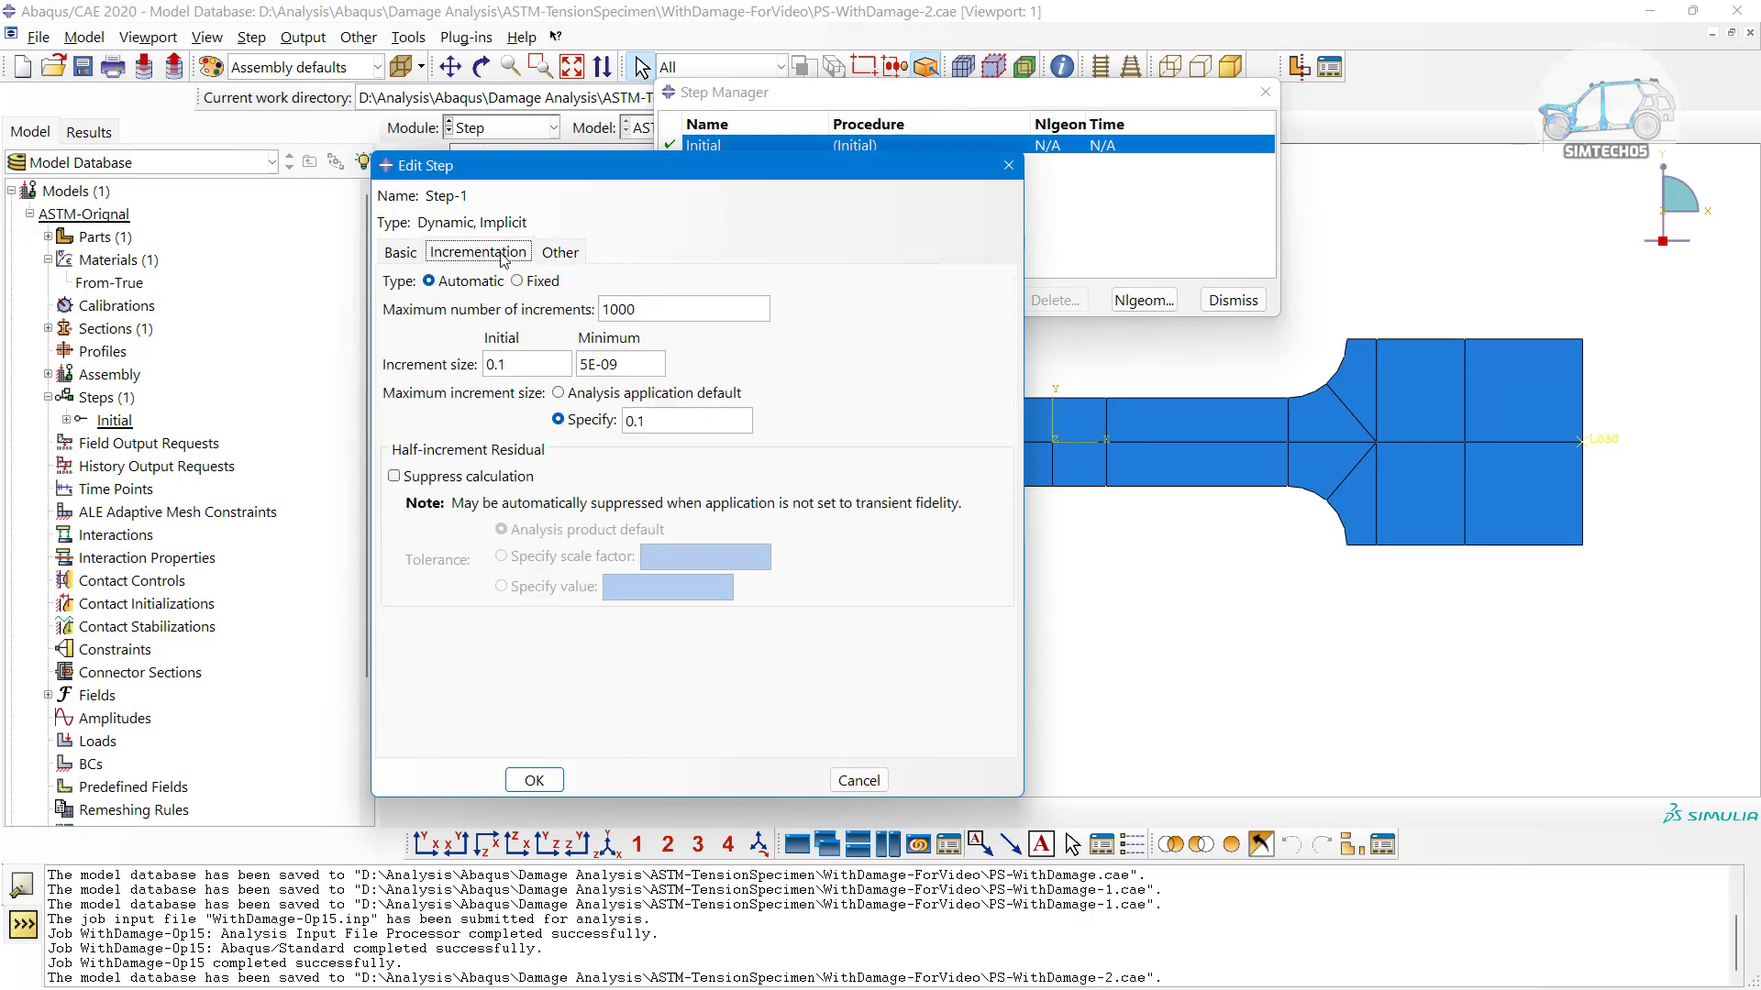
left_click(556, 257)
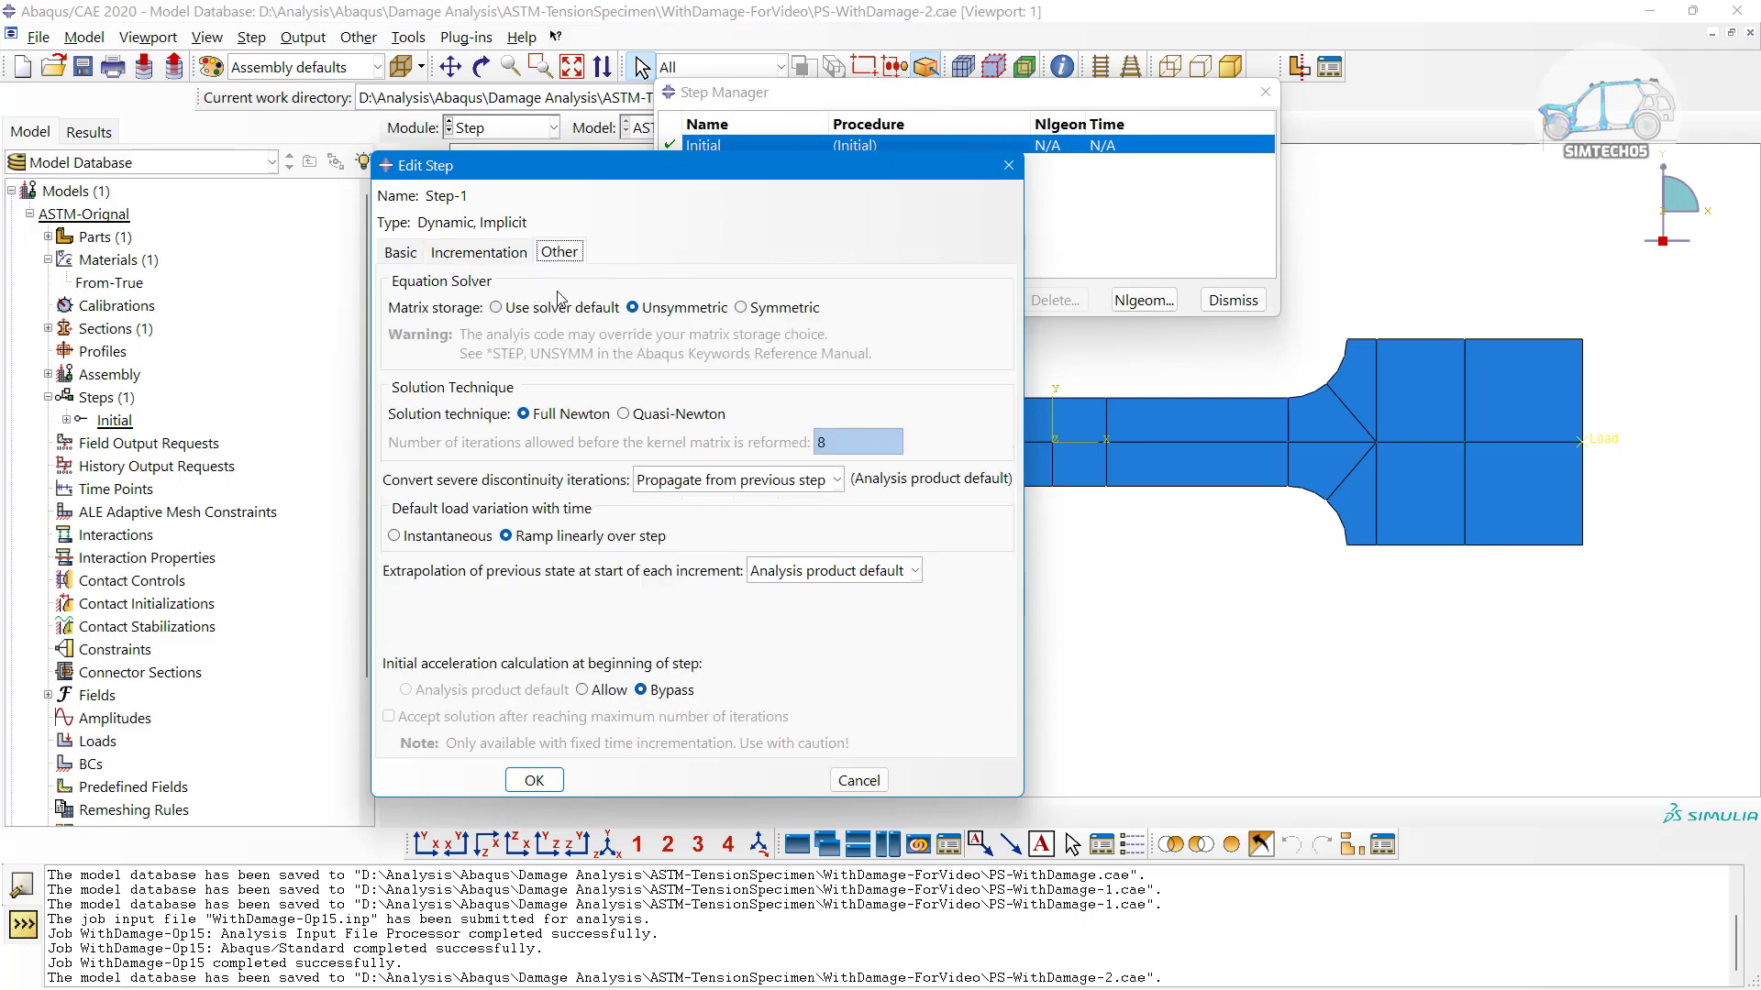
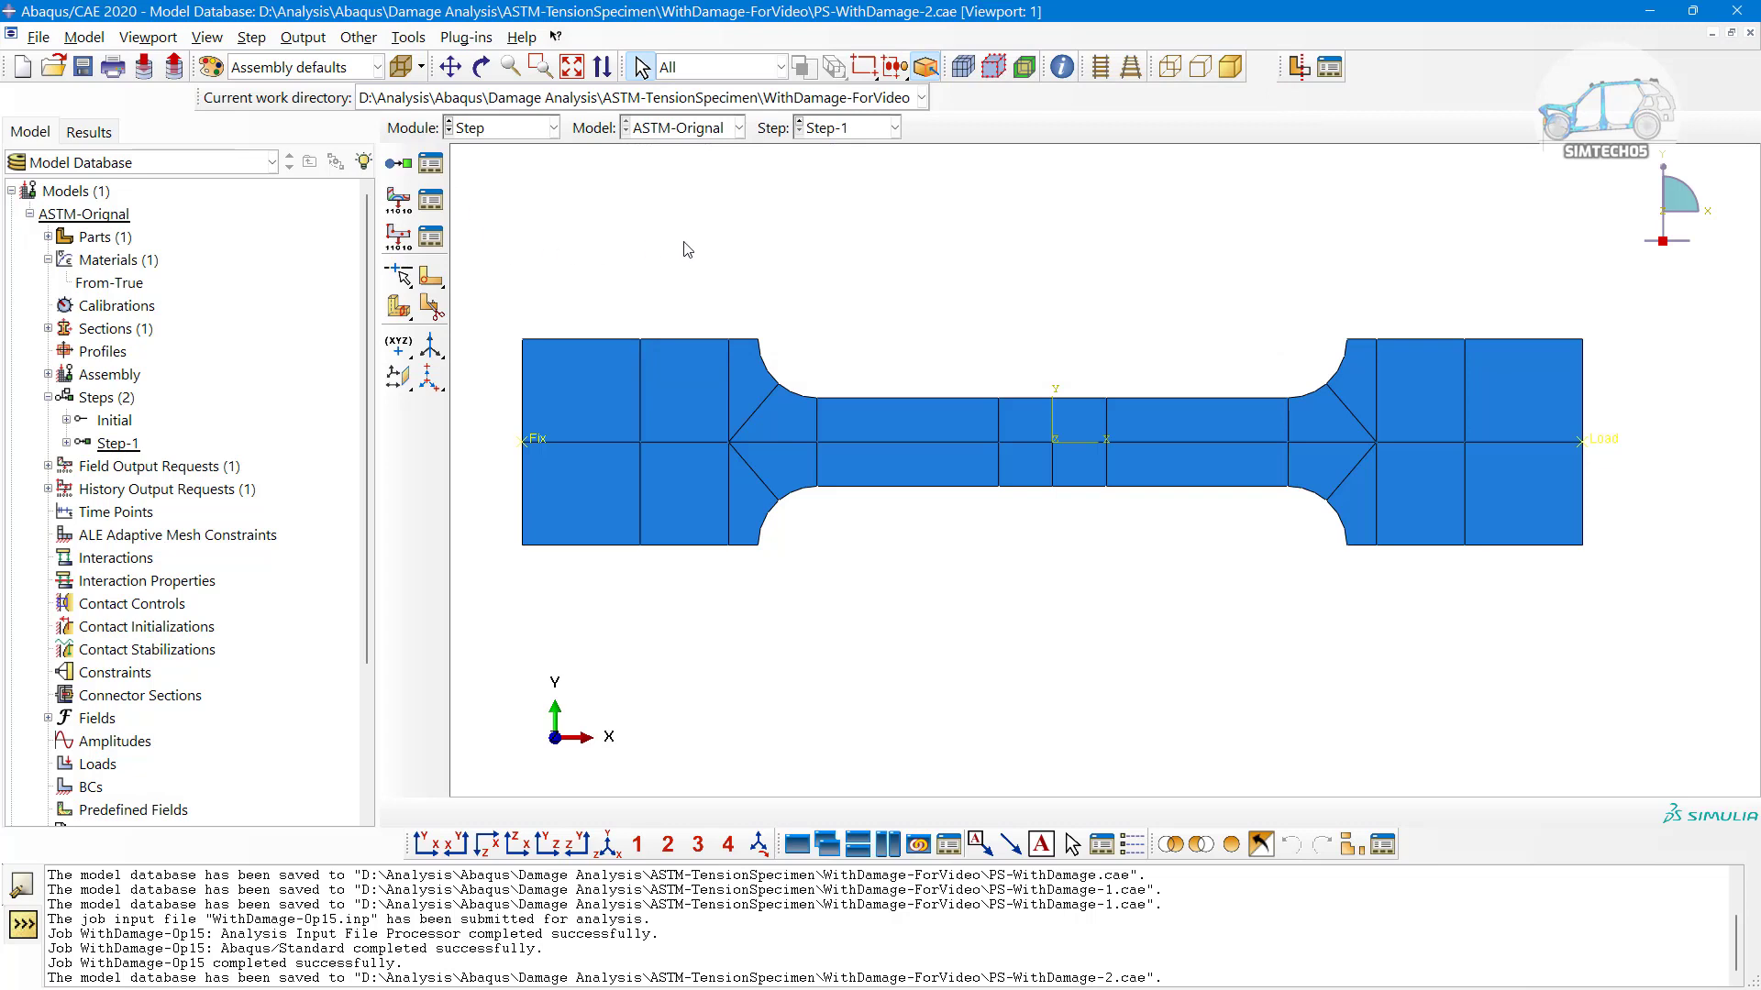
scroll(771, 253, "up", 2)
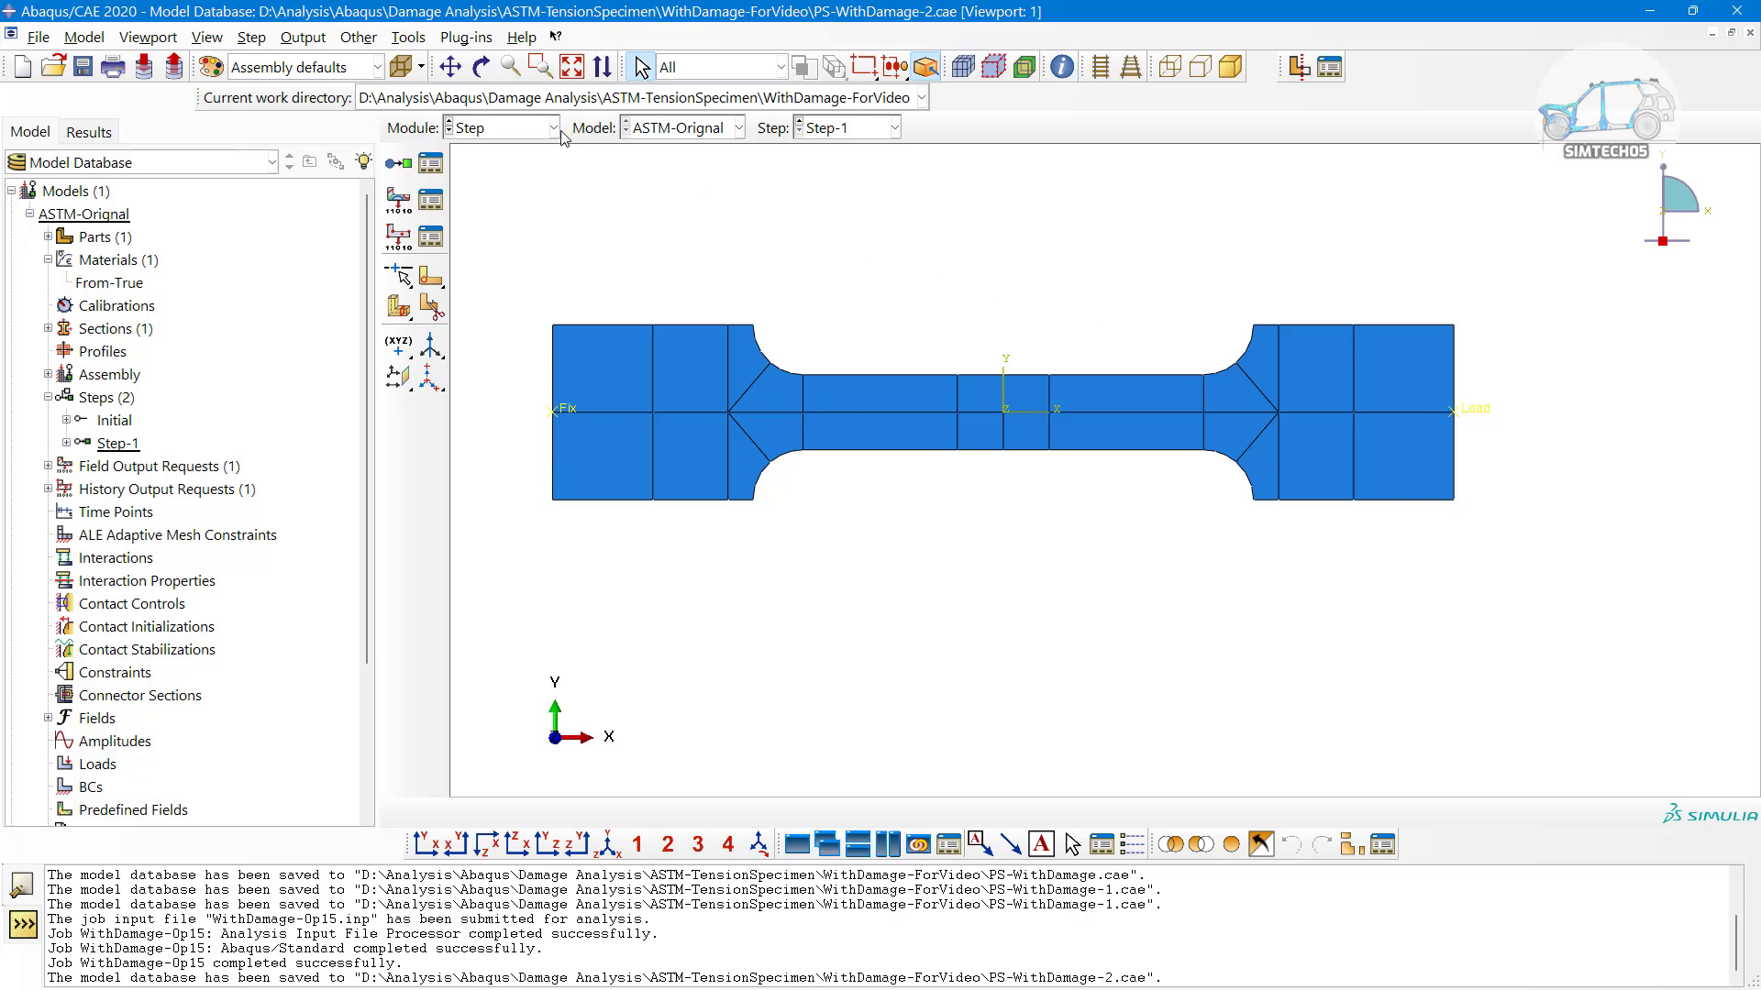
left_click(409, 37)
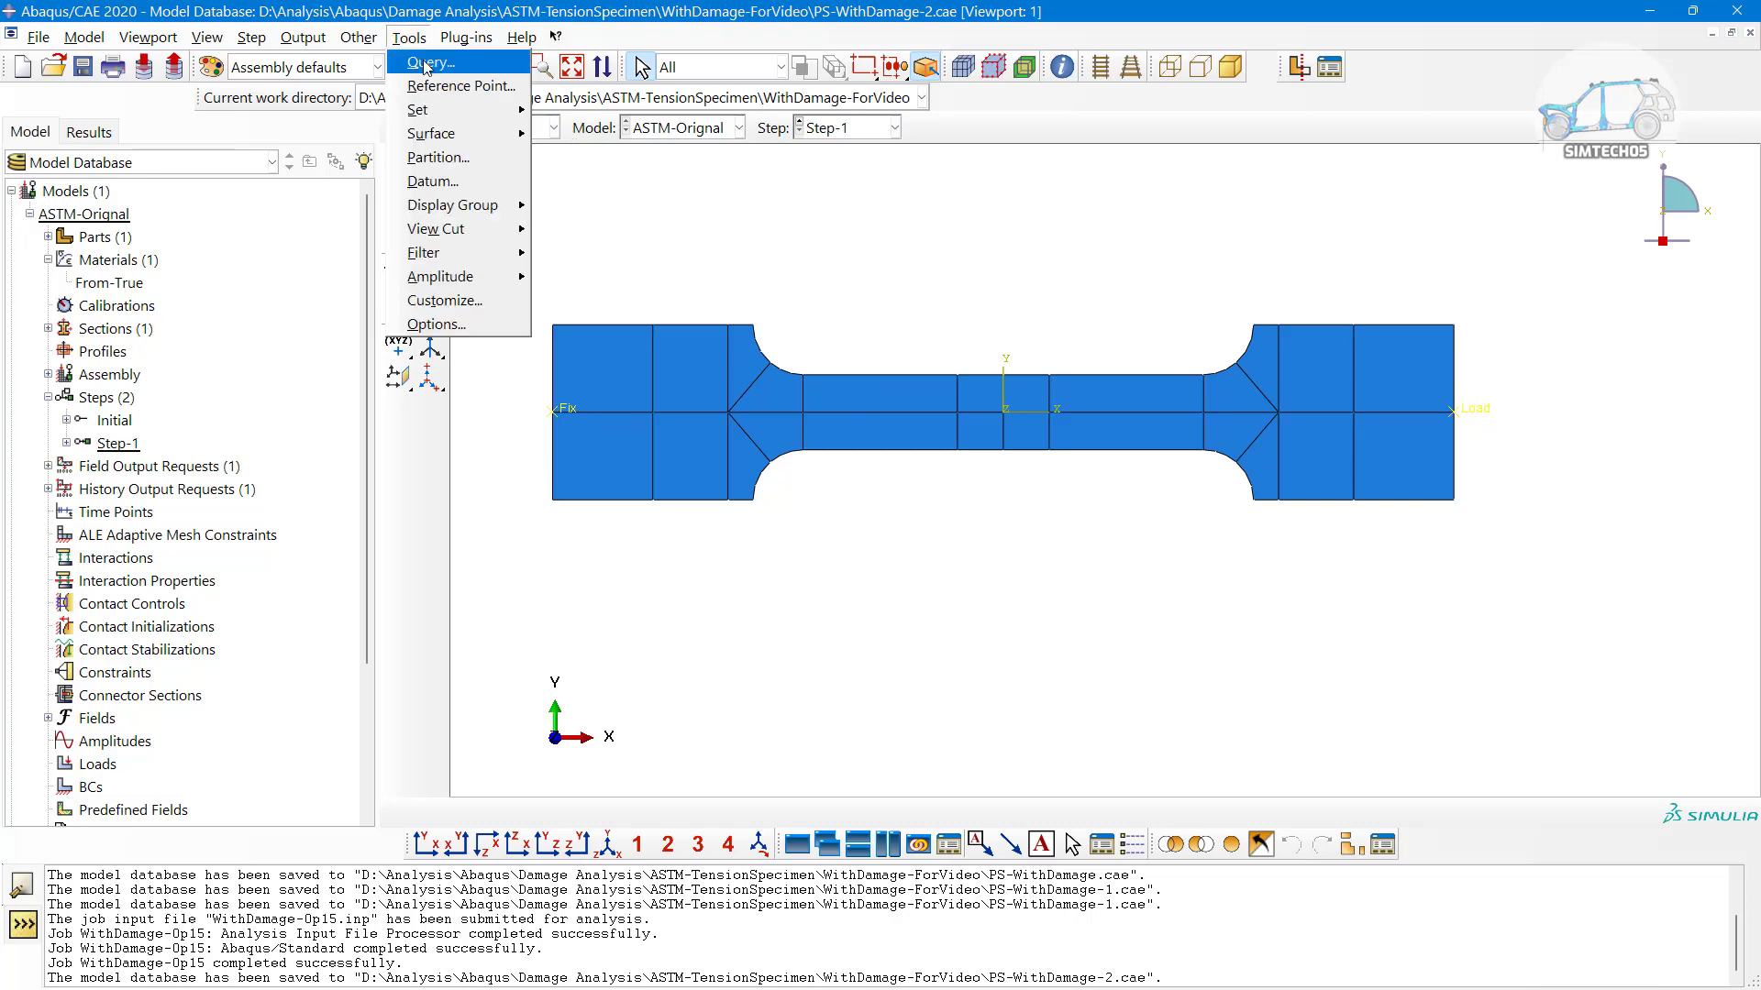
left_click(771, 271)
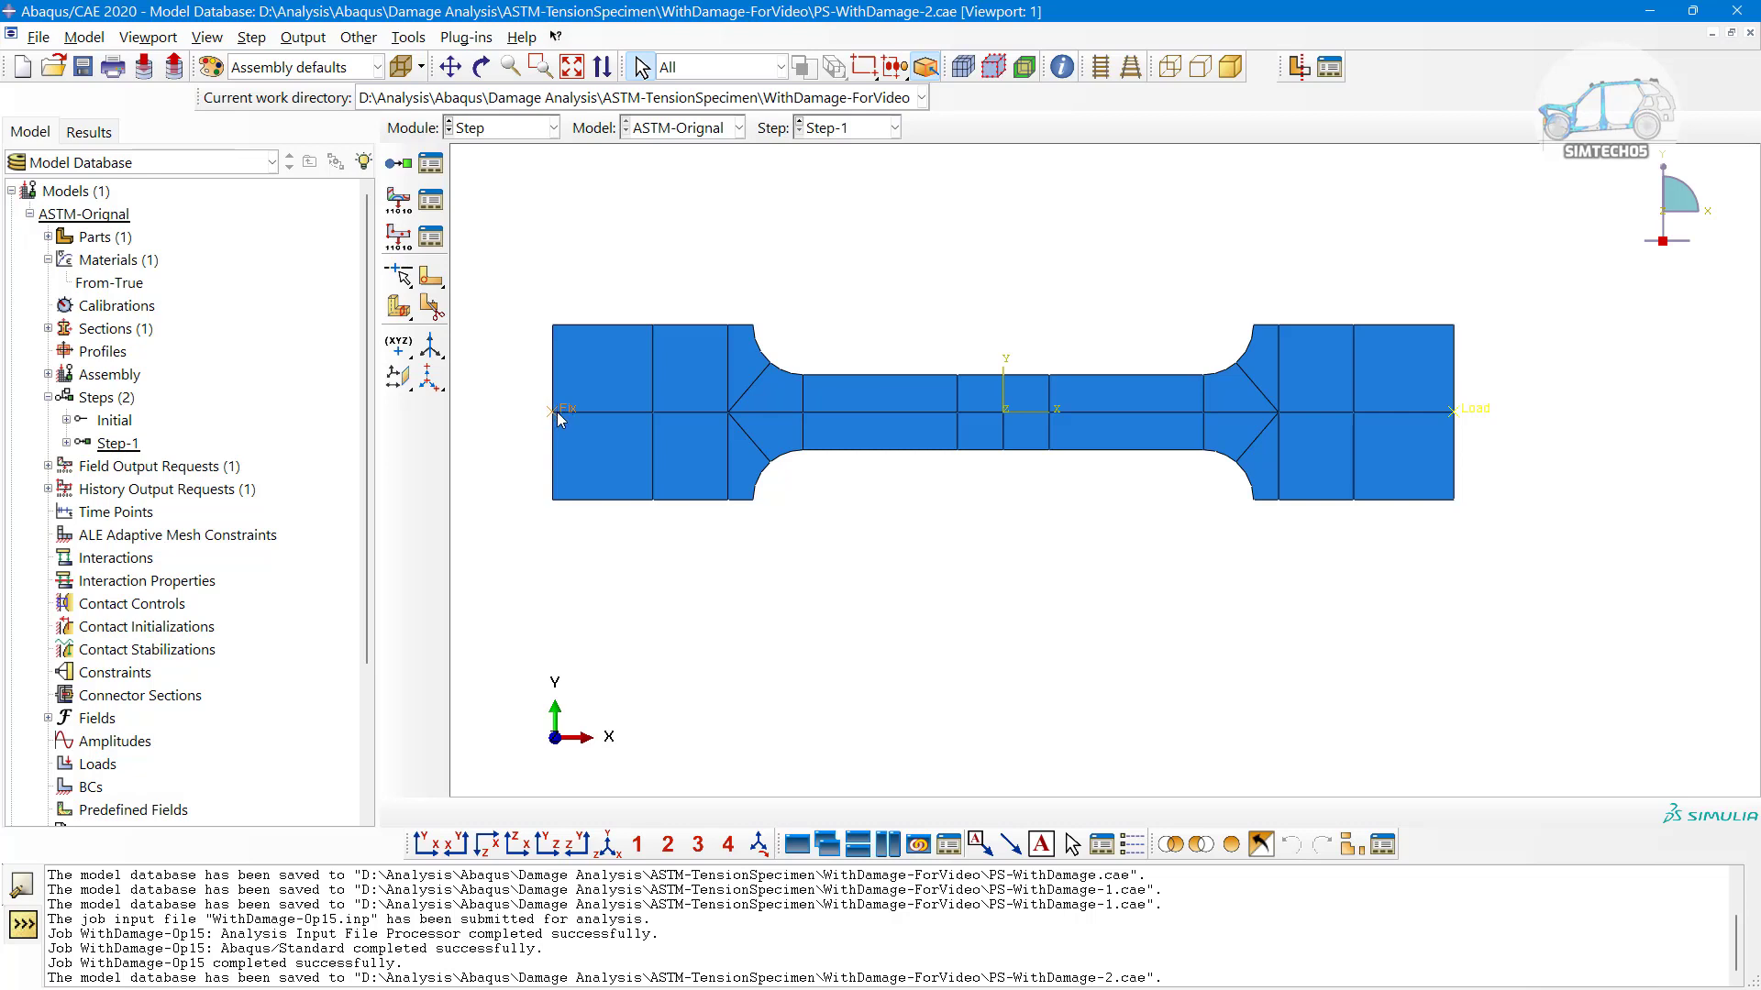
Check which points the assembly sets Fix and Load contain, and delete both sets
left_click(48, 375)
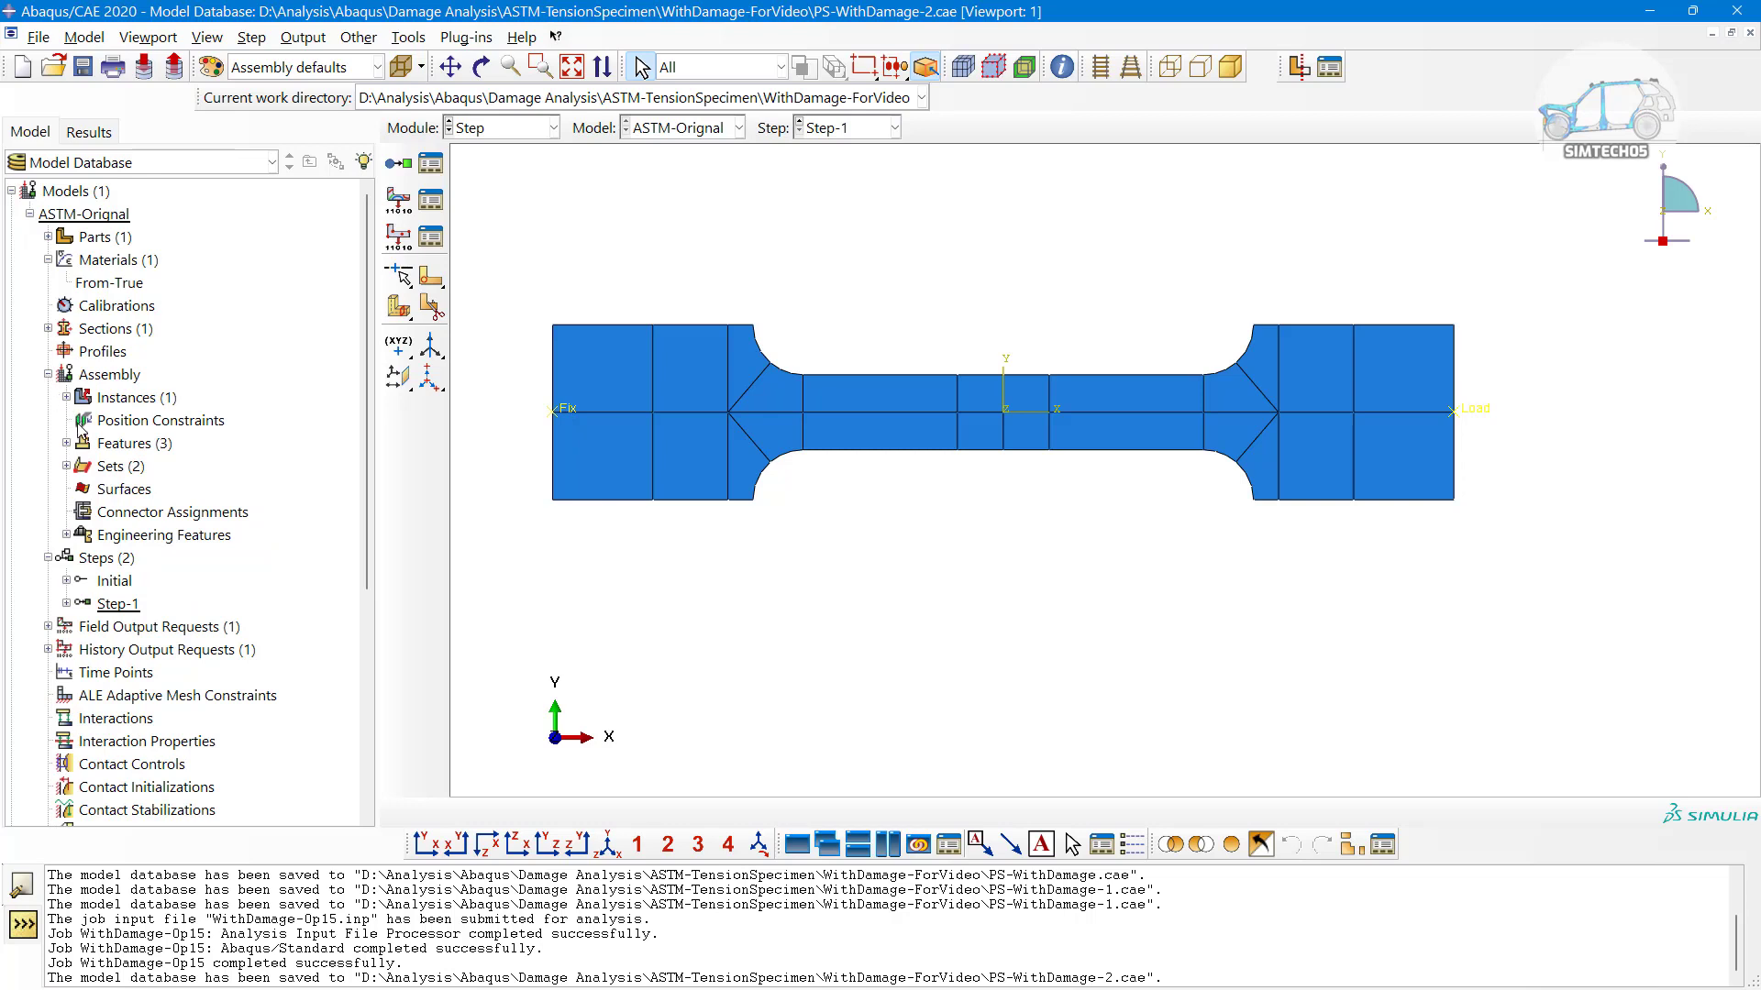
left_click(66, 466)
left_click(102, 489)
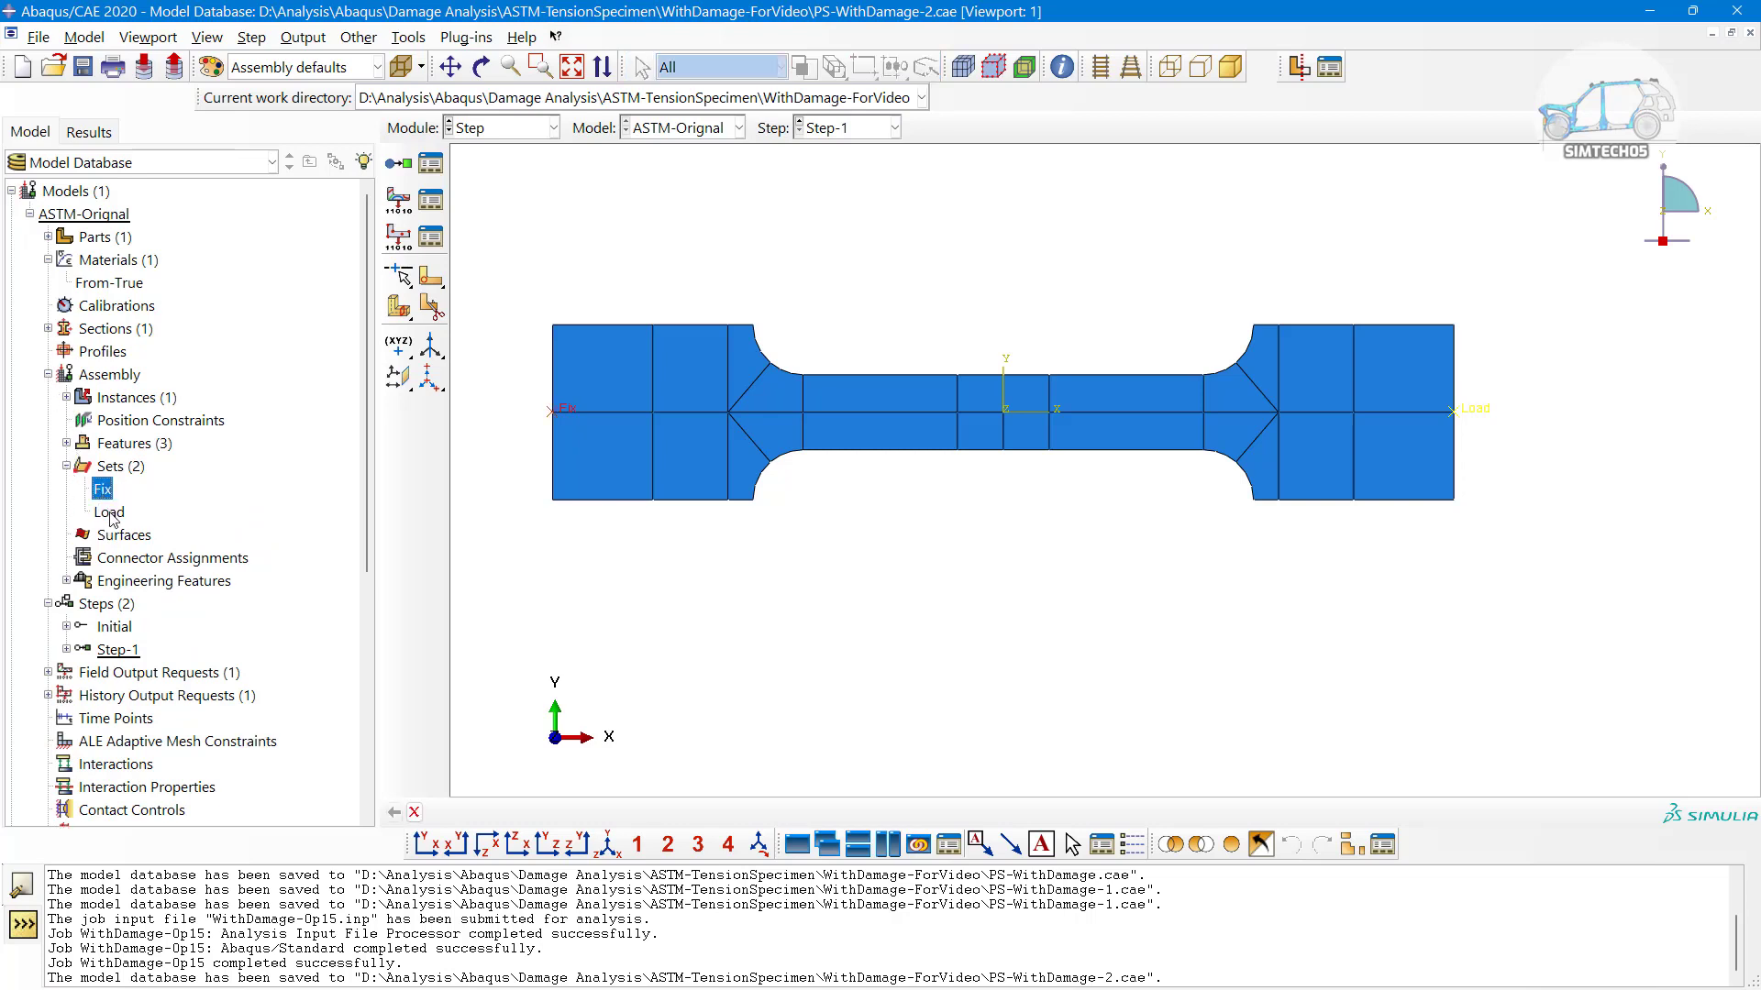
left_click(110, 513)
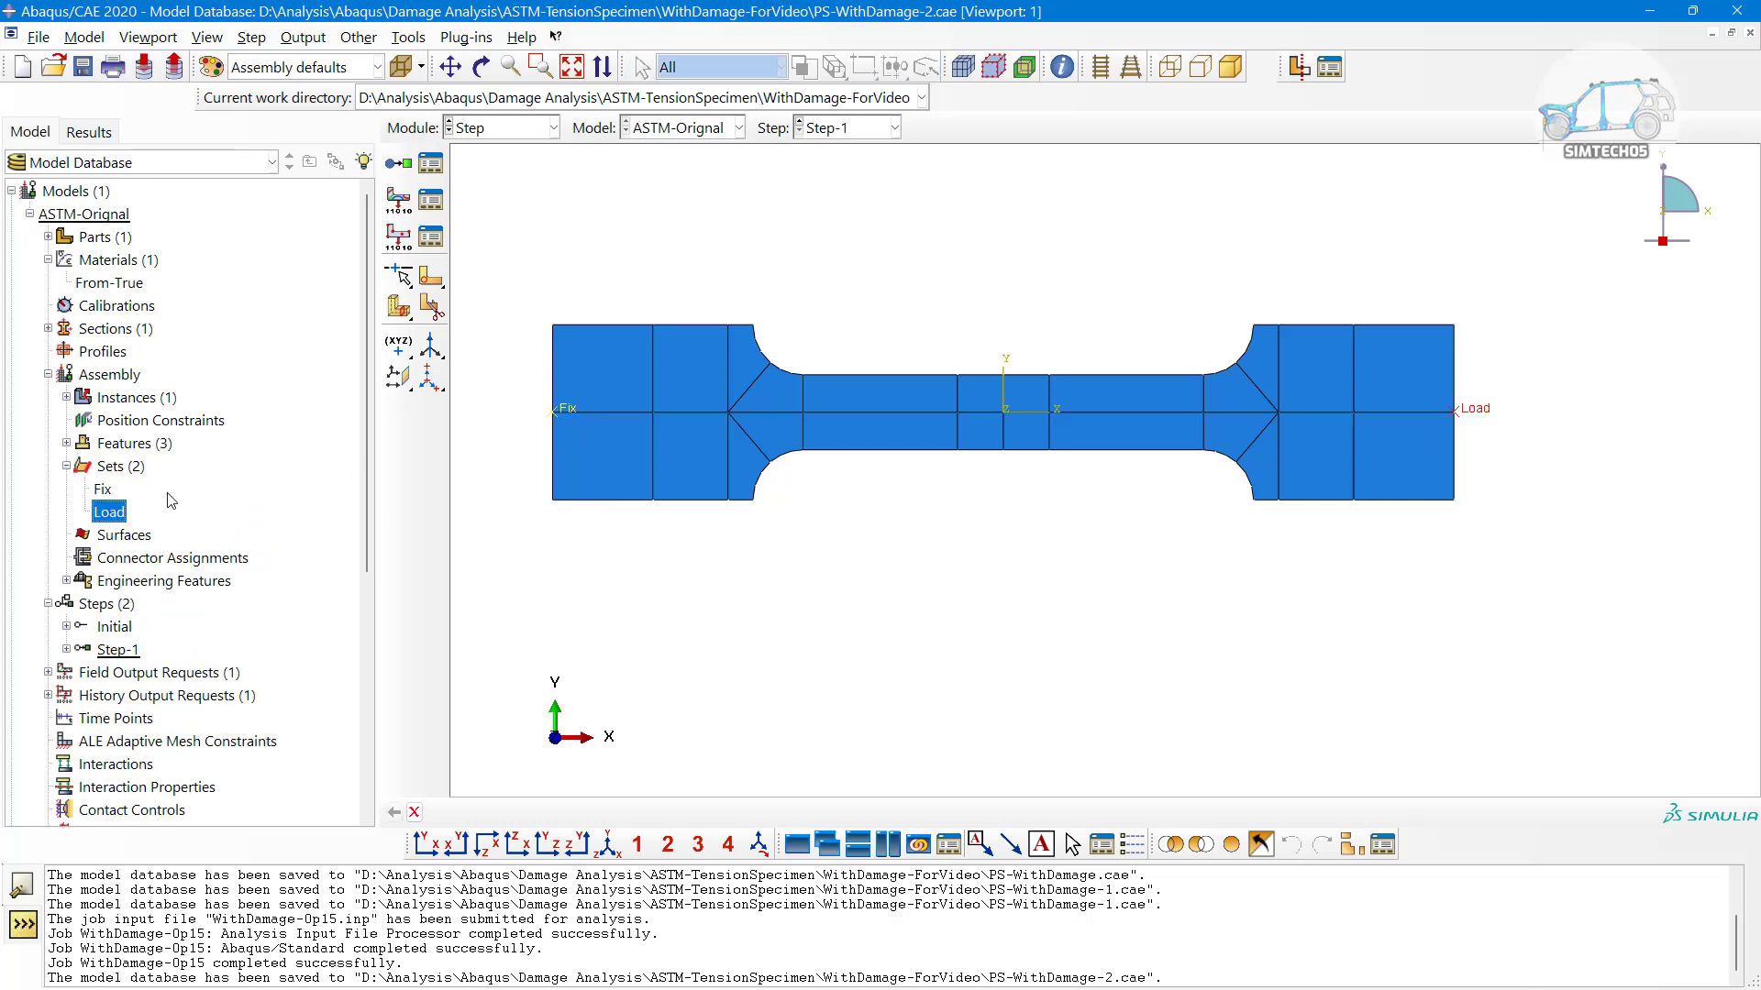
left_click(102, 489)
left_click(110, 513, "ctrl")
right_click(121, 514)
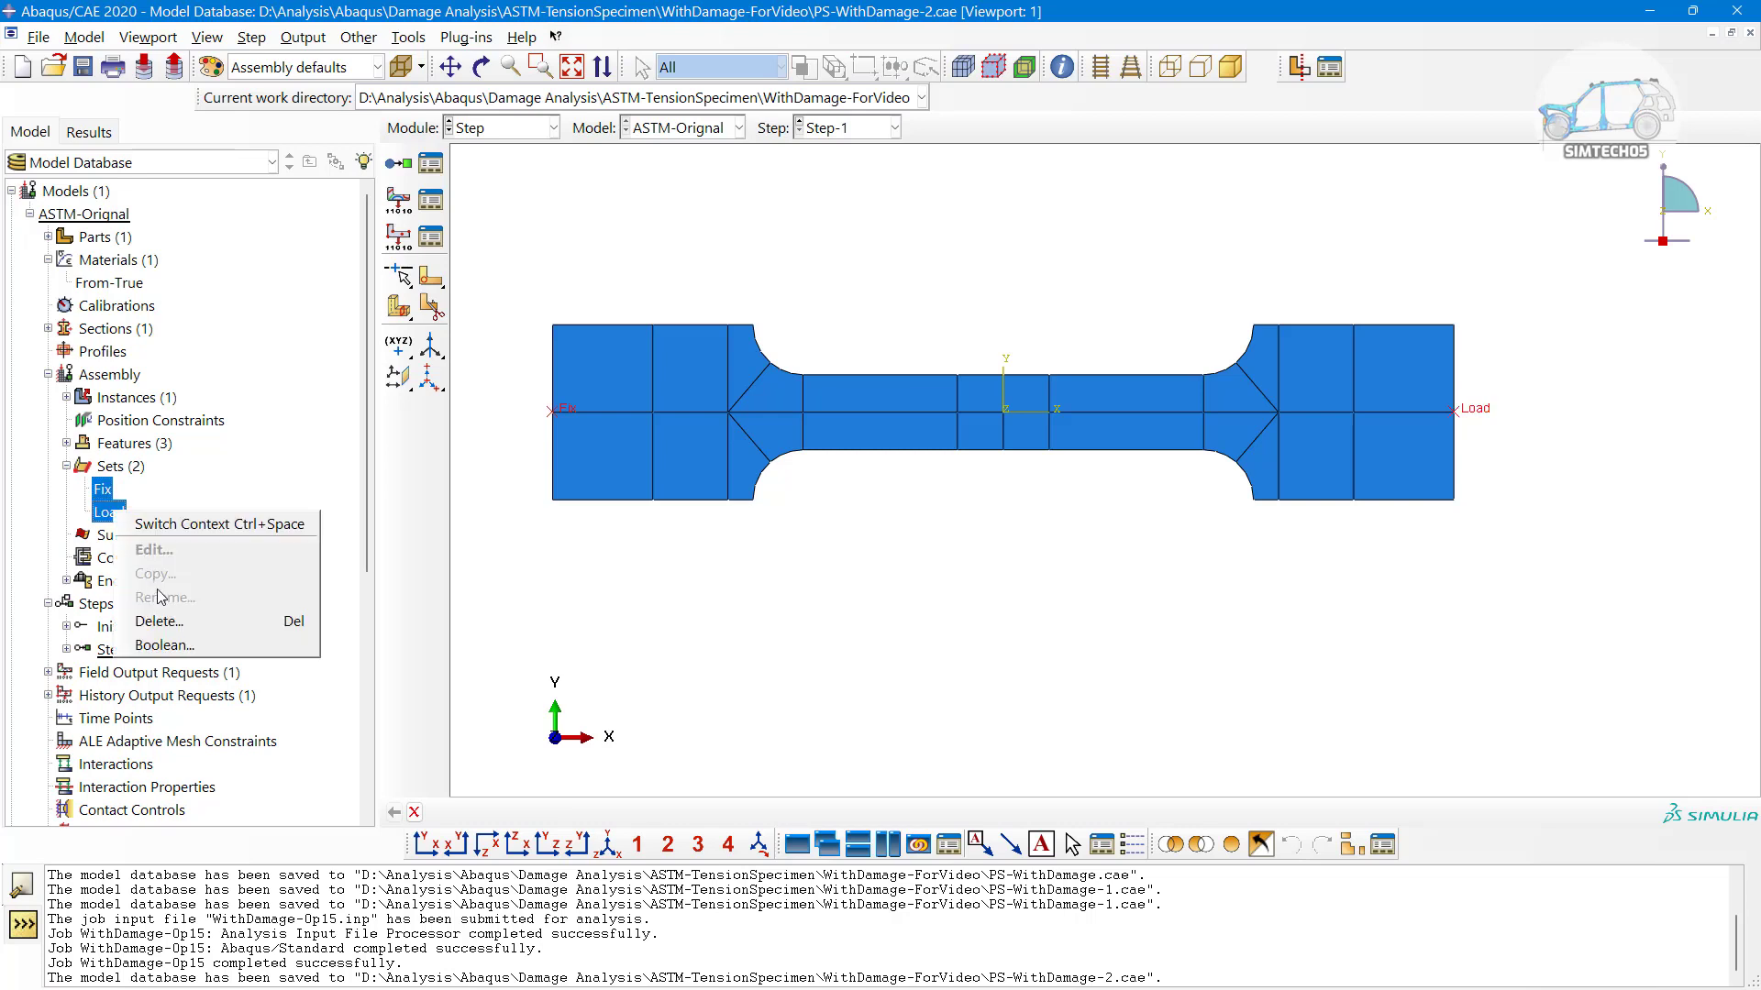
left_click(159, 621)
left_click(807, 525)
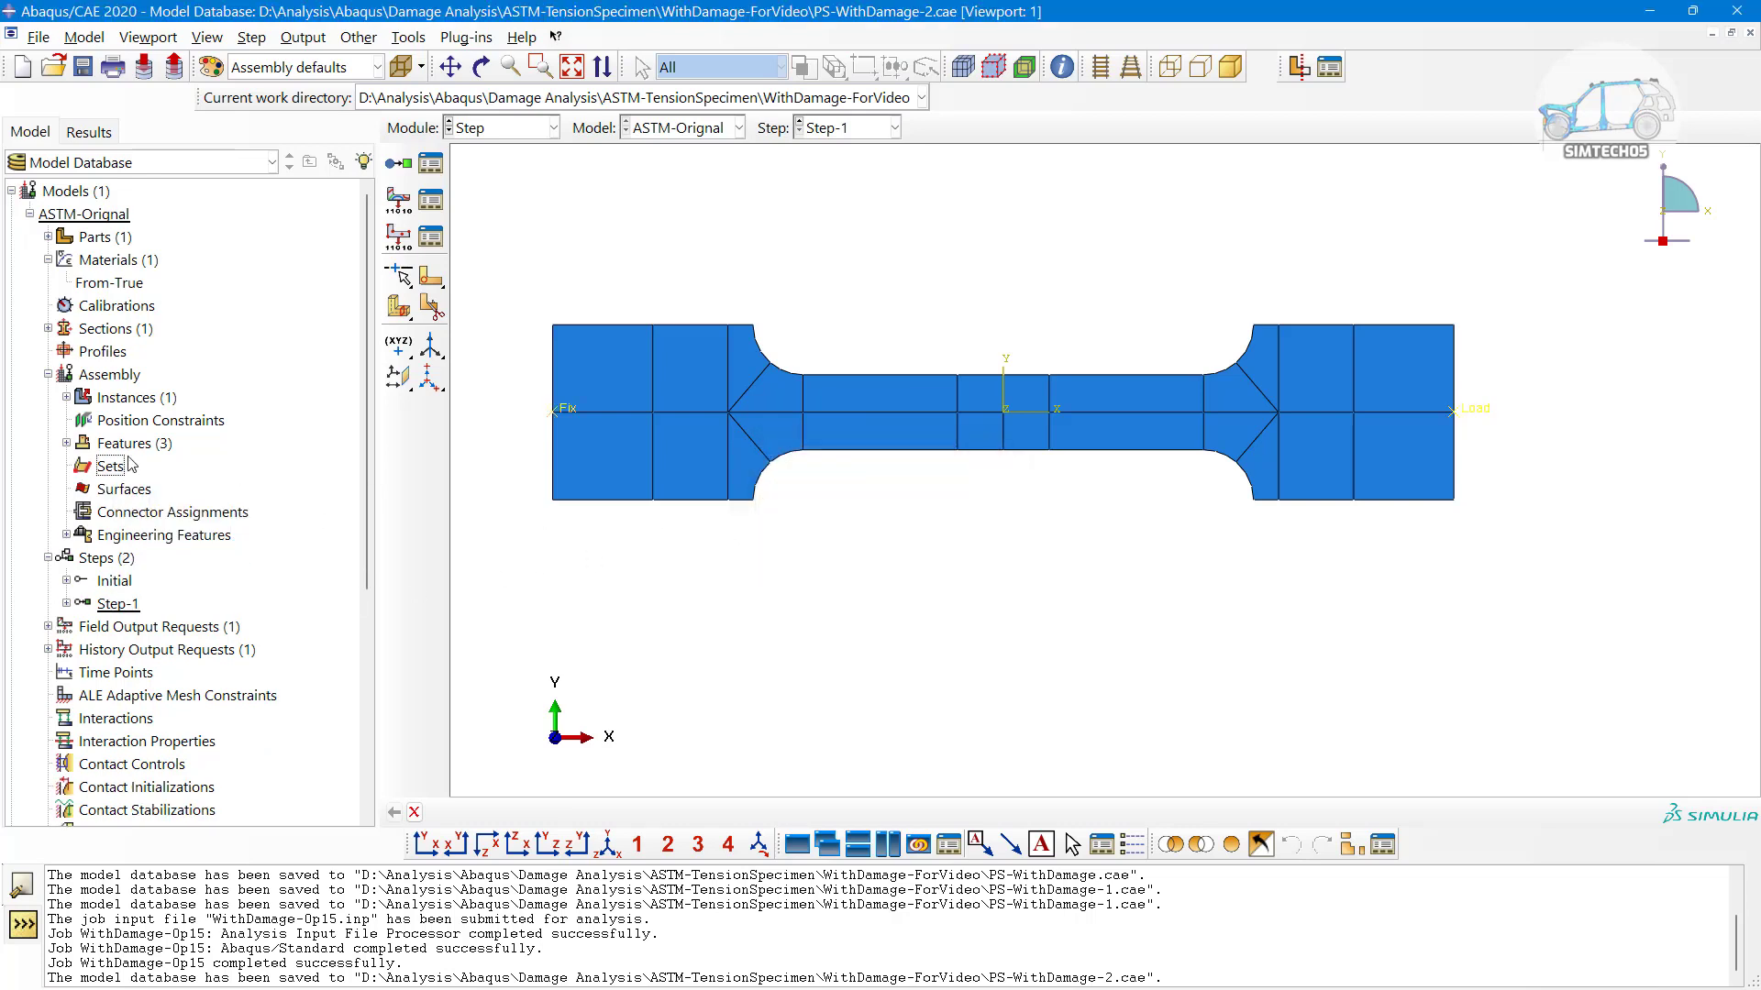
Create a geometry set named Fix from the reference point at the specimen's left end
double_click(112, 465)
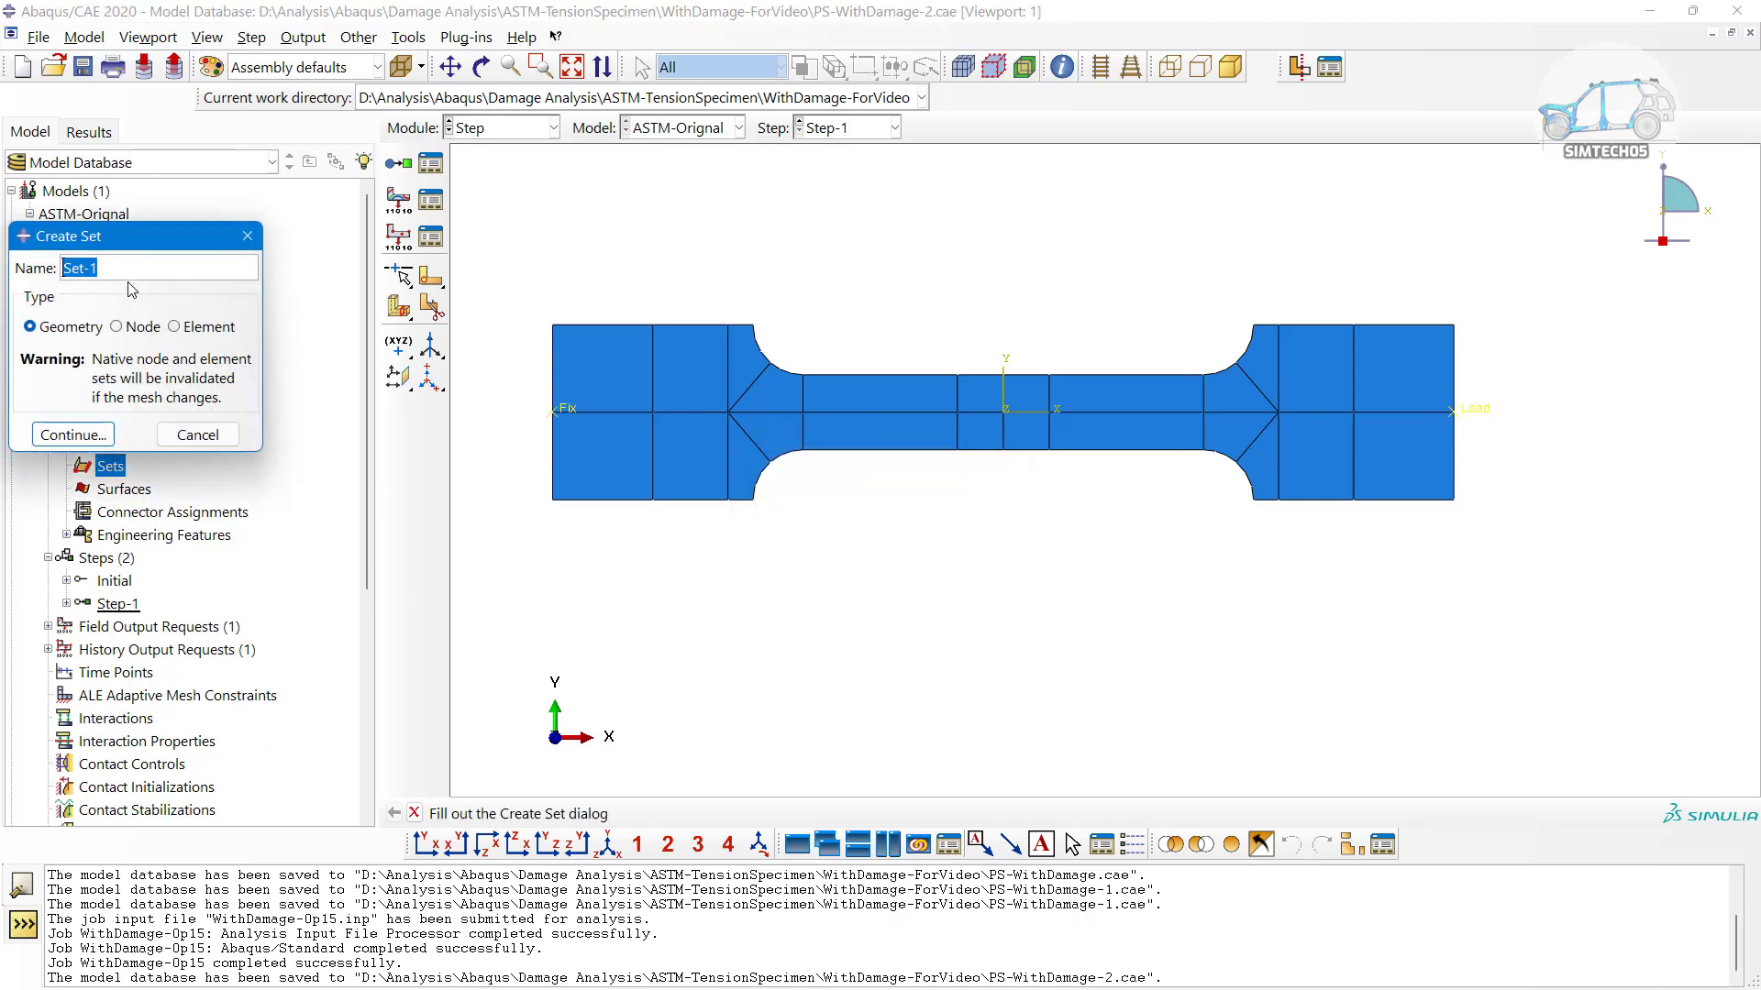
type("Fix")
left_click(98, 435)
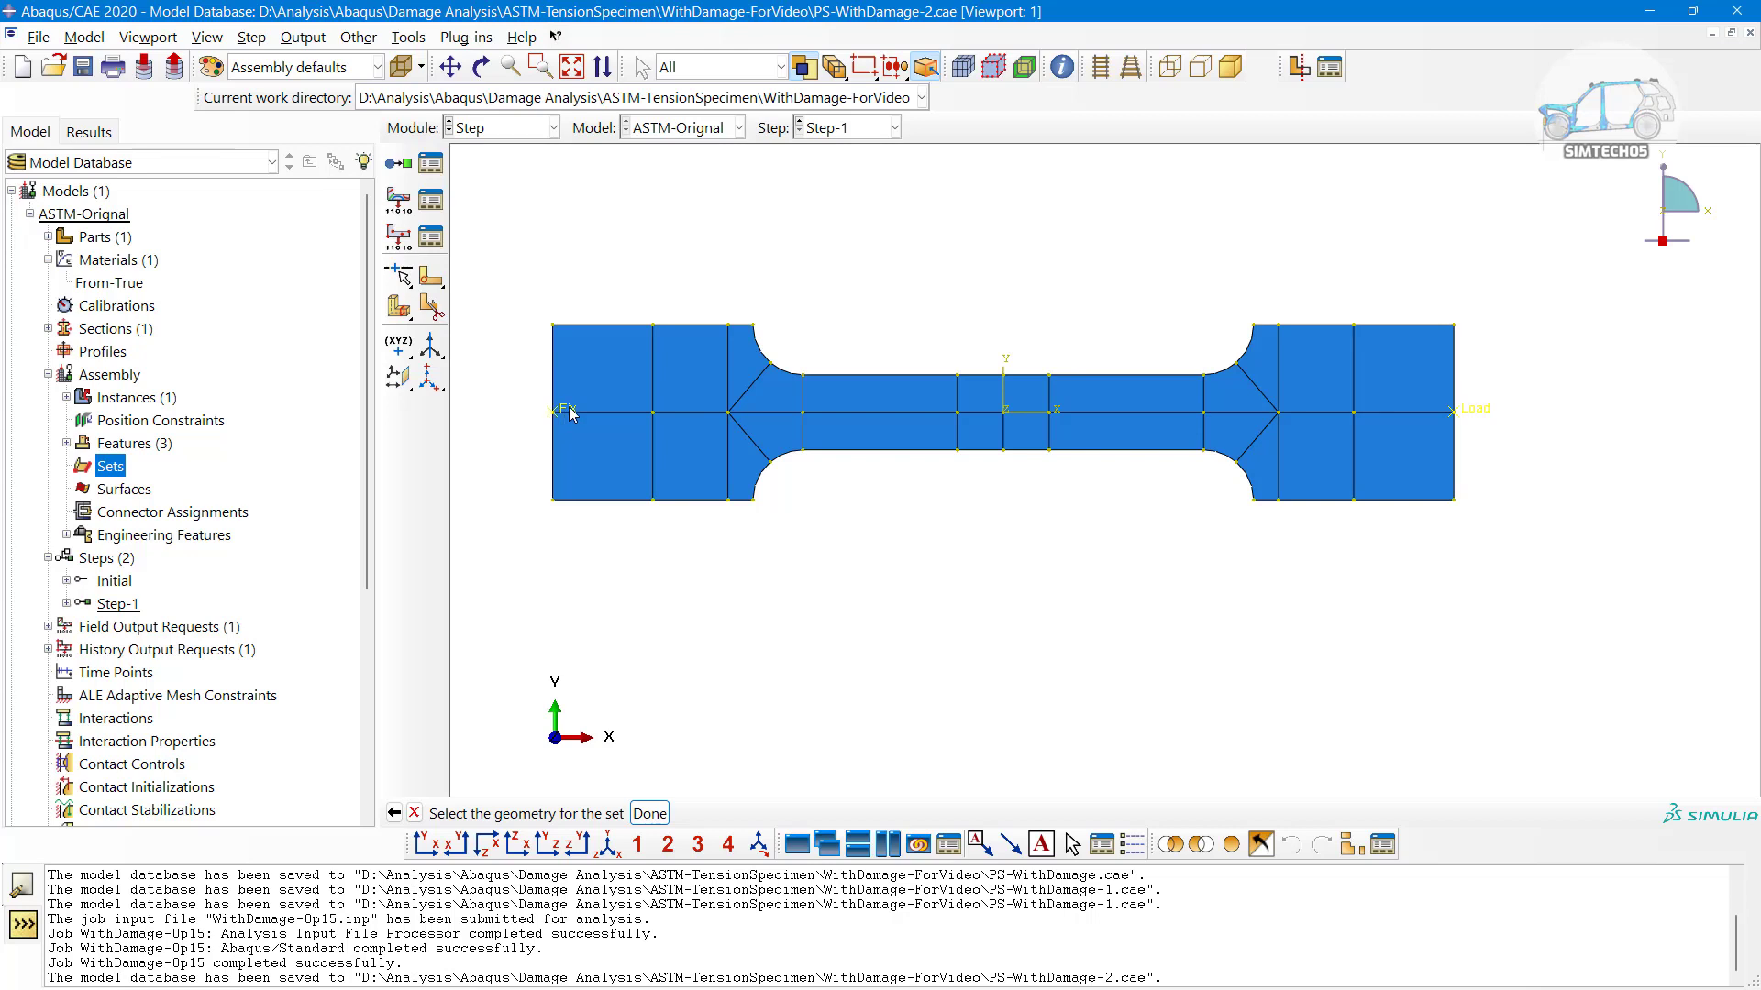
middle_click(623, 585)
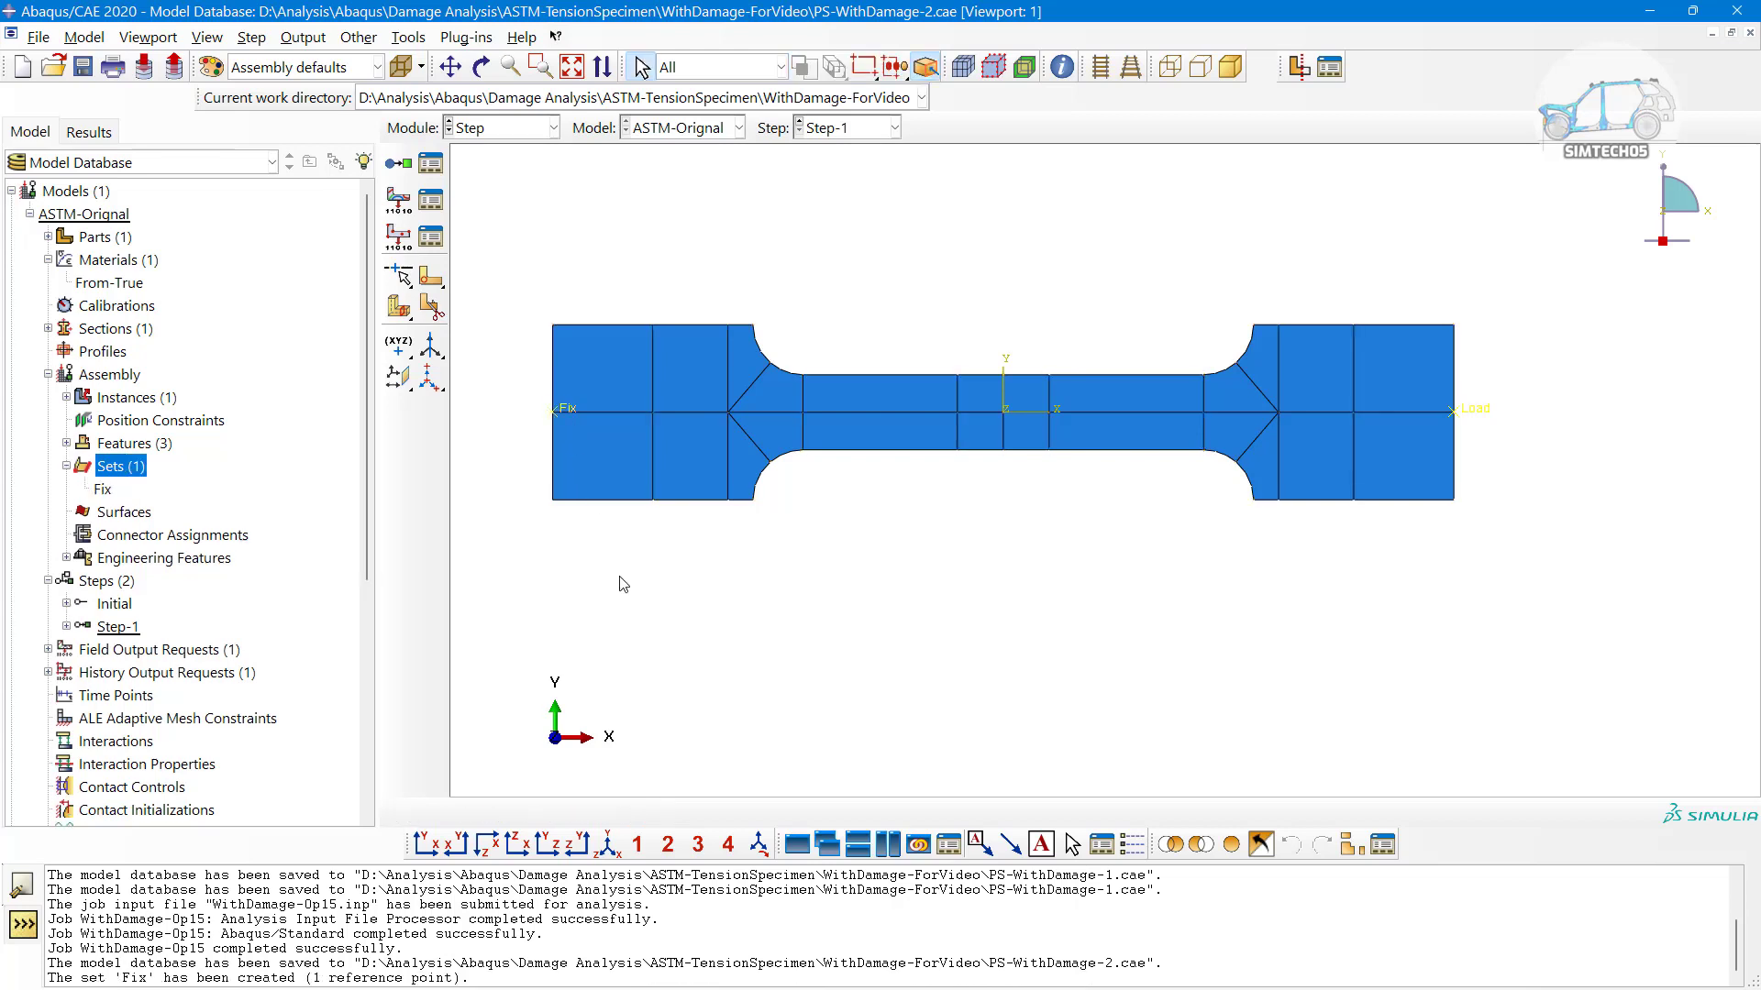
Create a geometry set named Load from the reference point at the specimen's right end
double_click(121, 466)
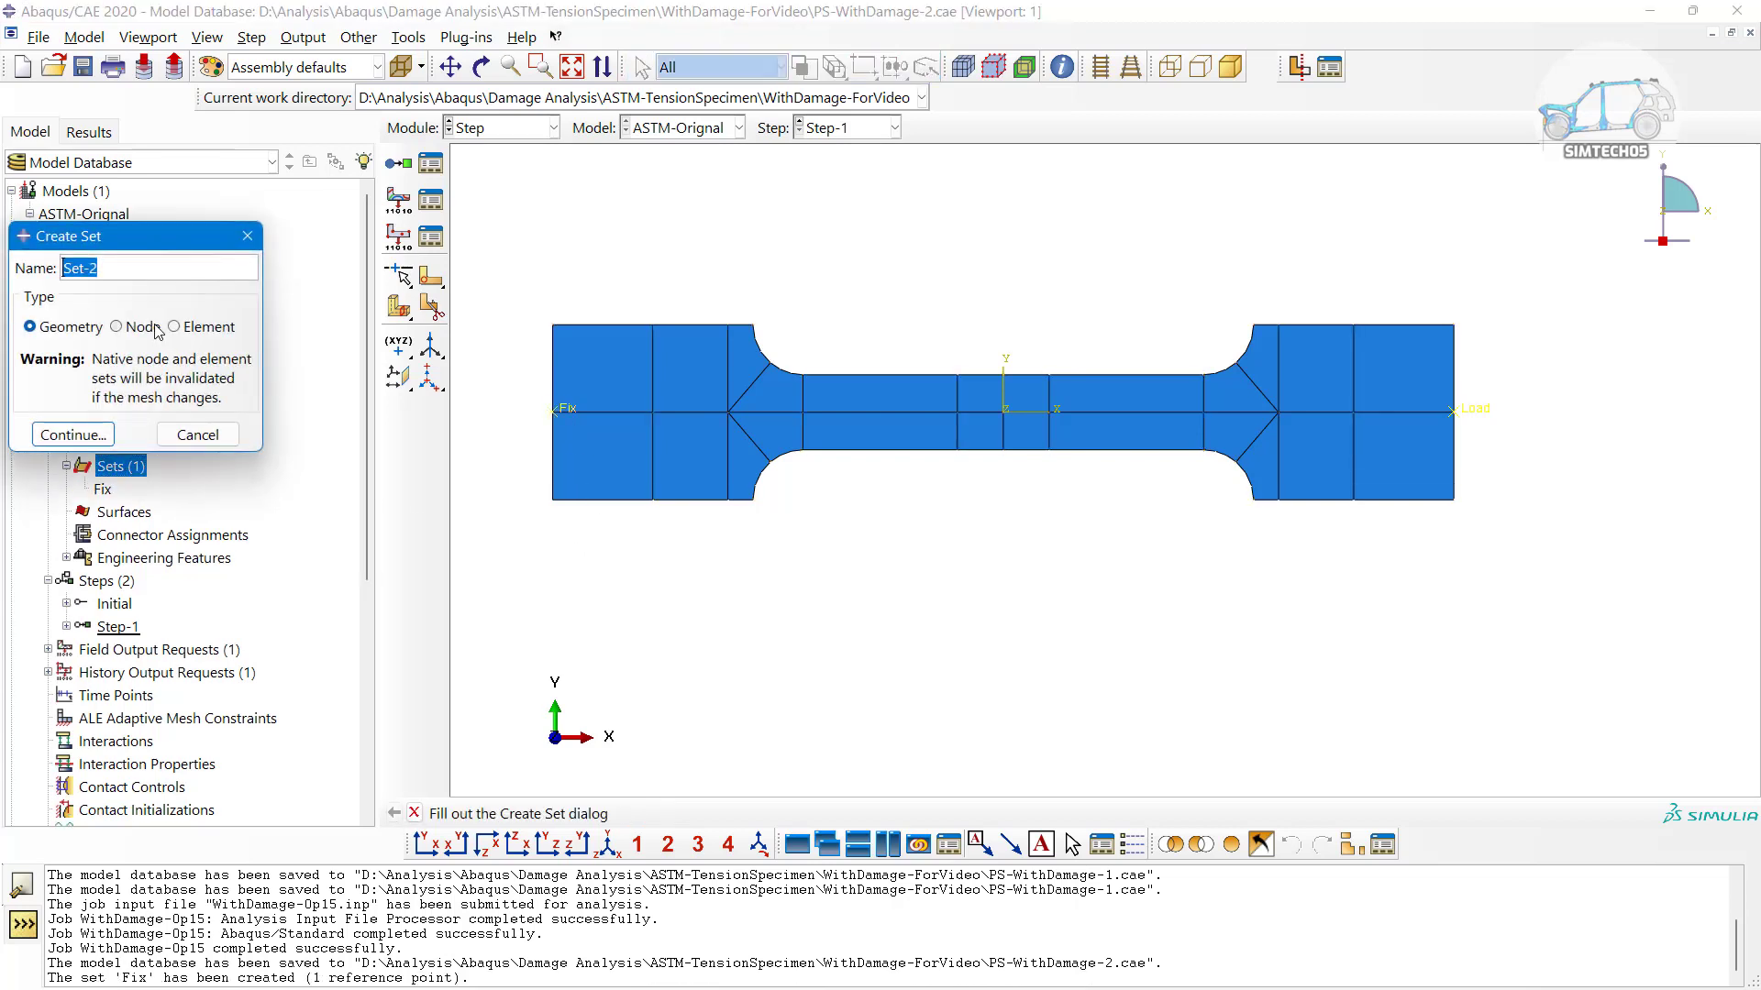
type("Load")
left_click(73, 435)
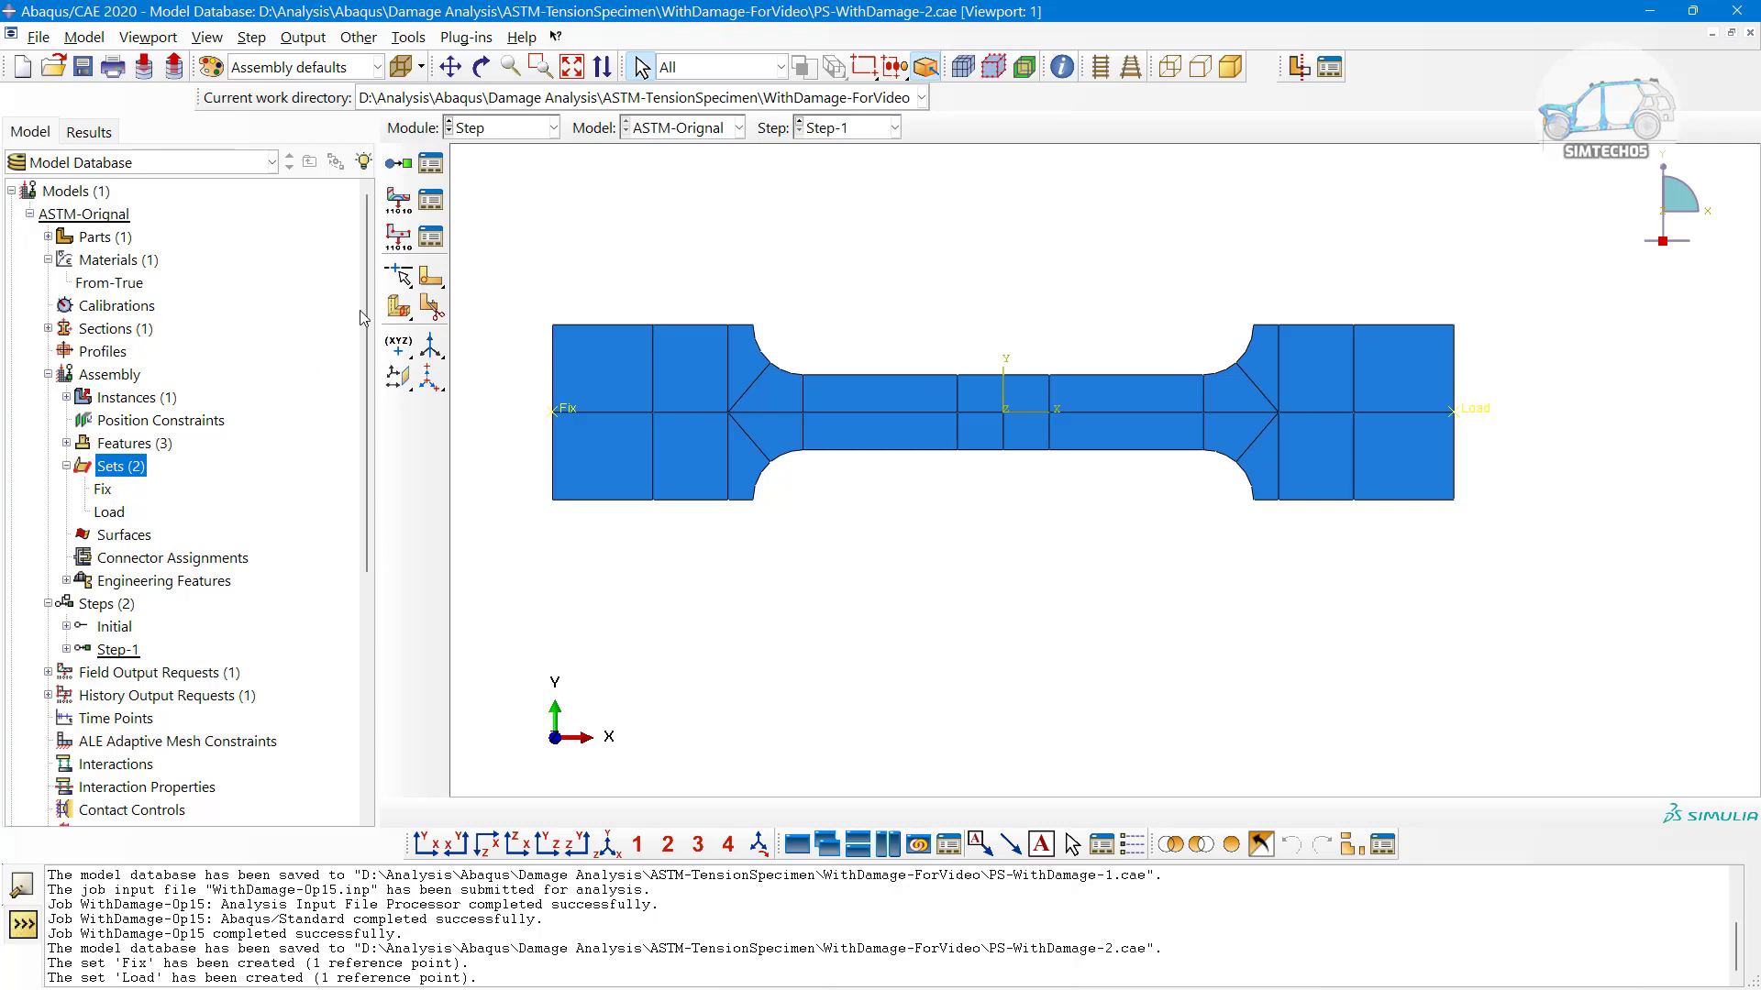
Create a history output request named RF in Step-1
left_click(428, 242)
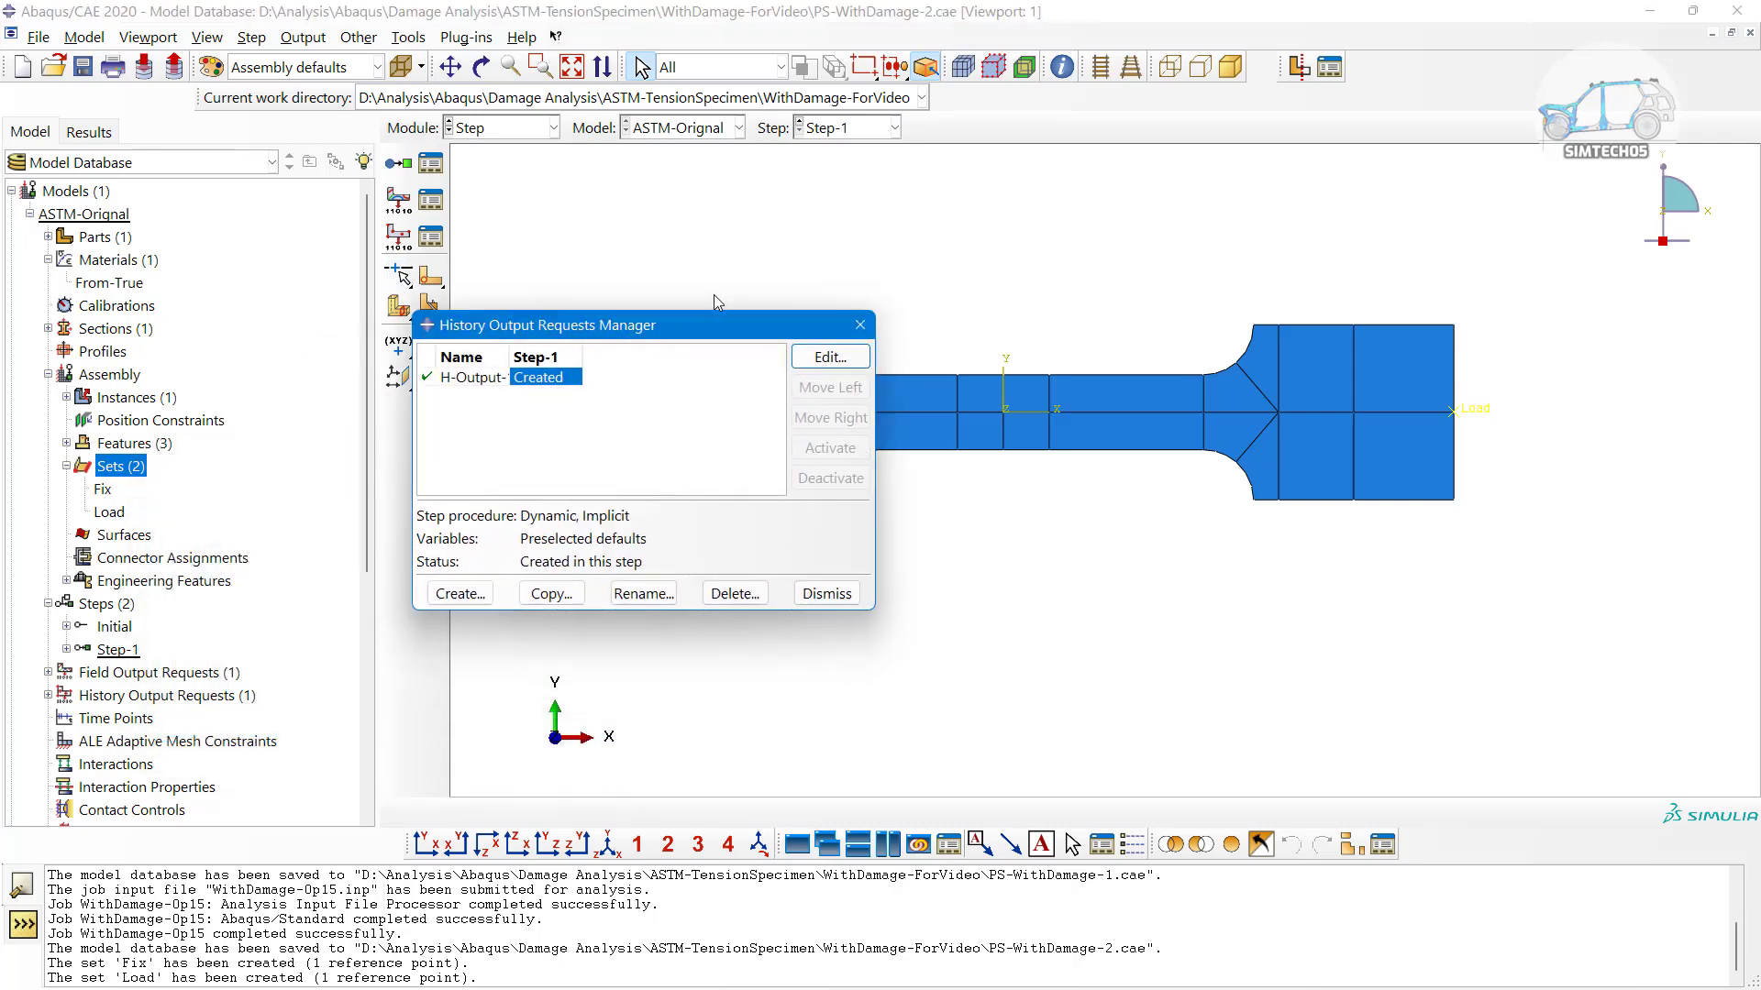
left_click(645, 516)
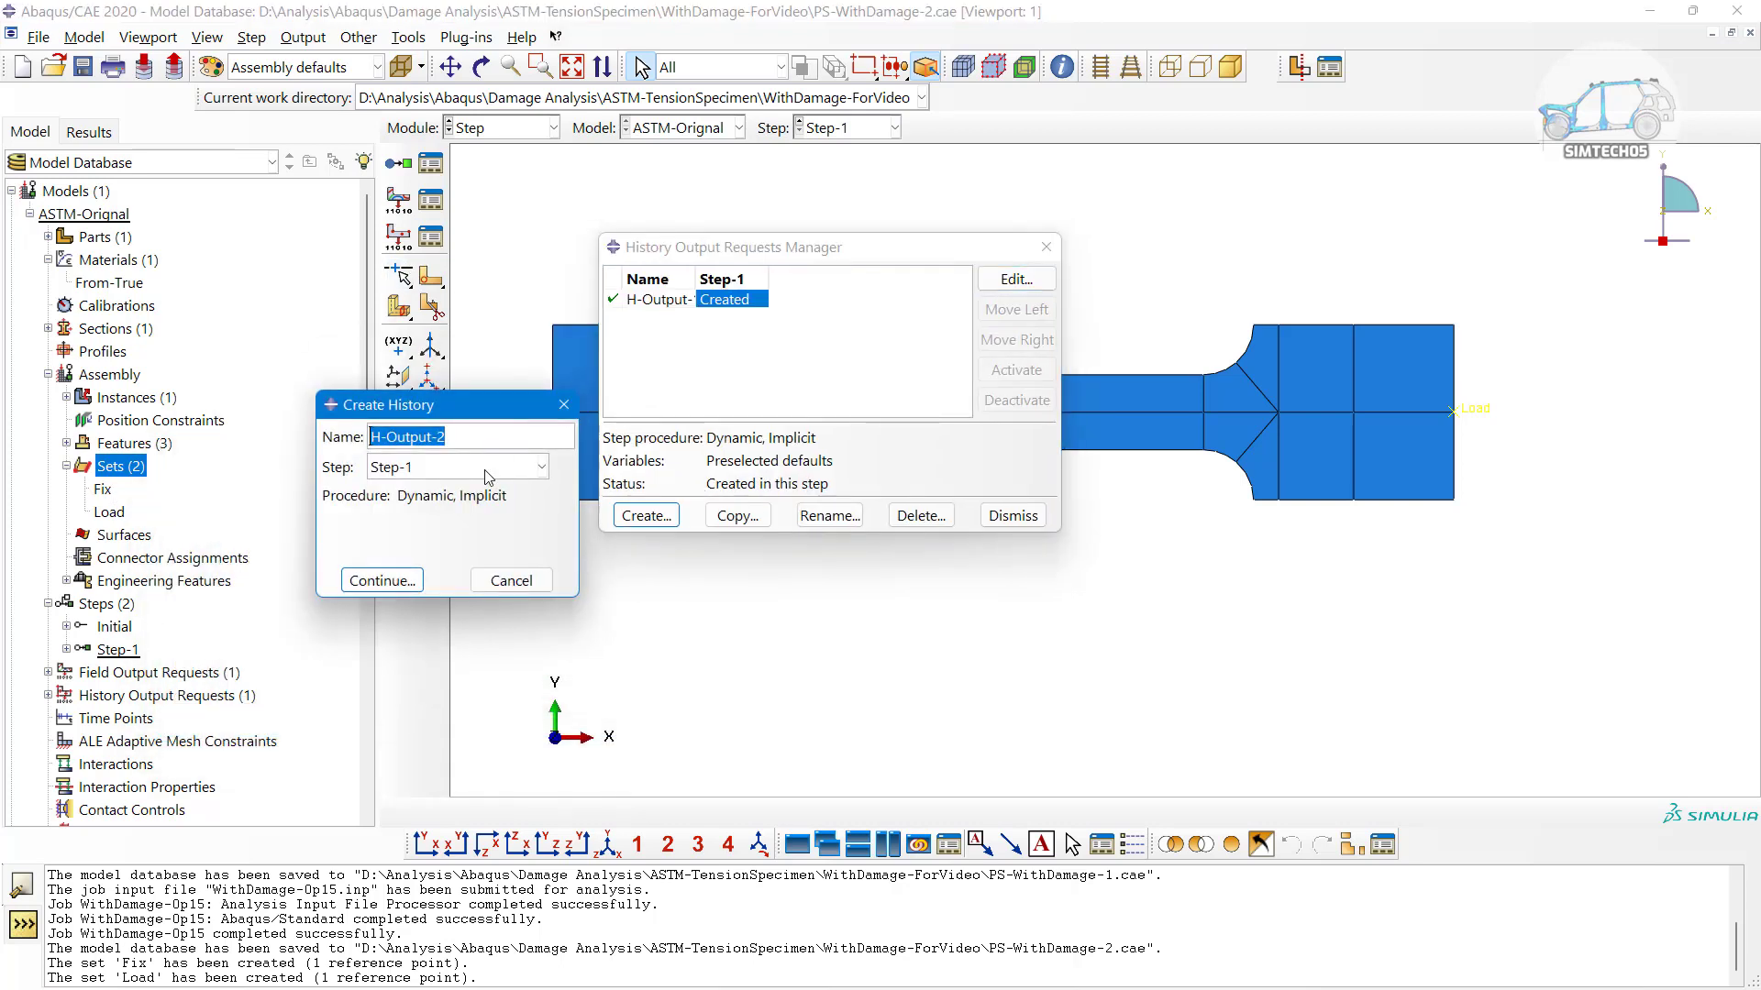
type("RF")
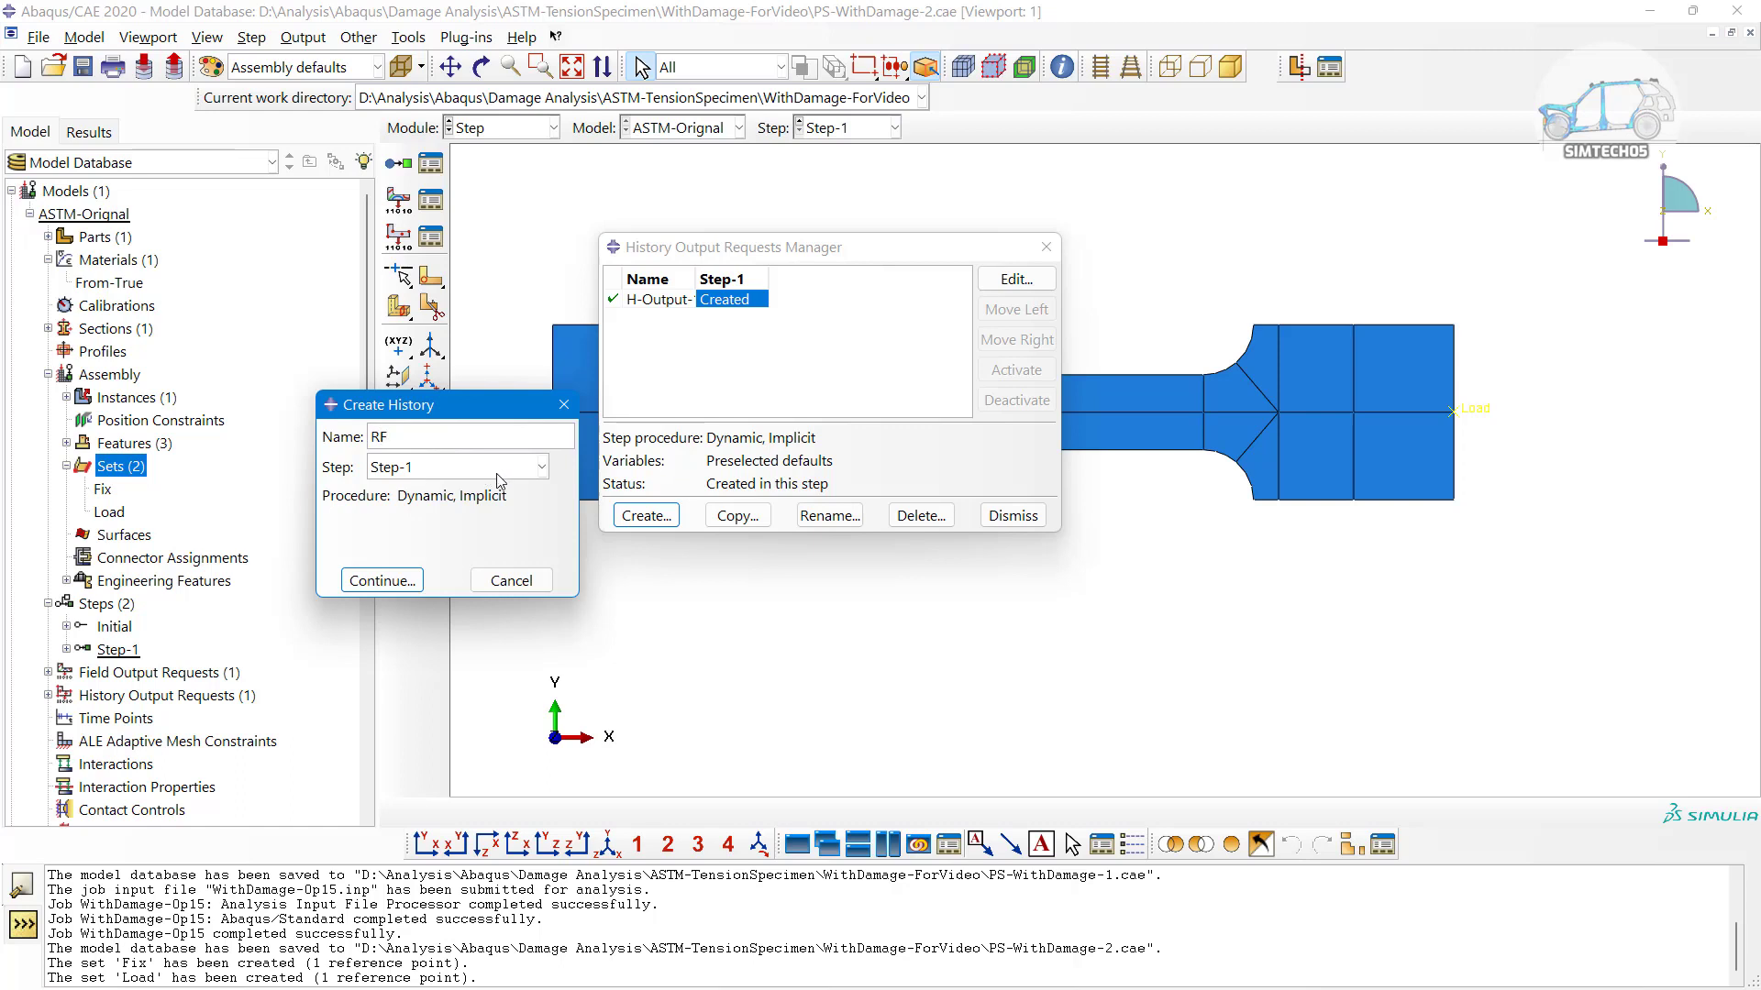
left_click_drag(513, 413, 507, 453)
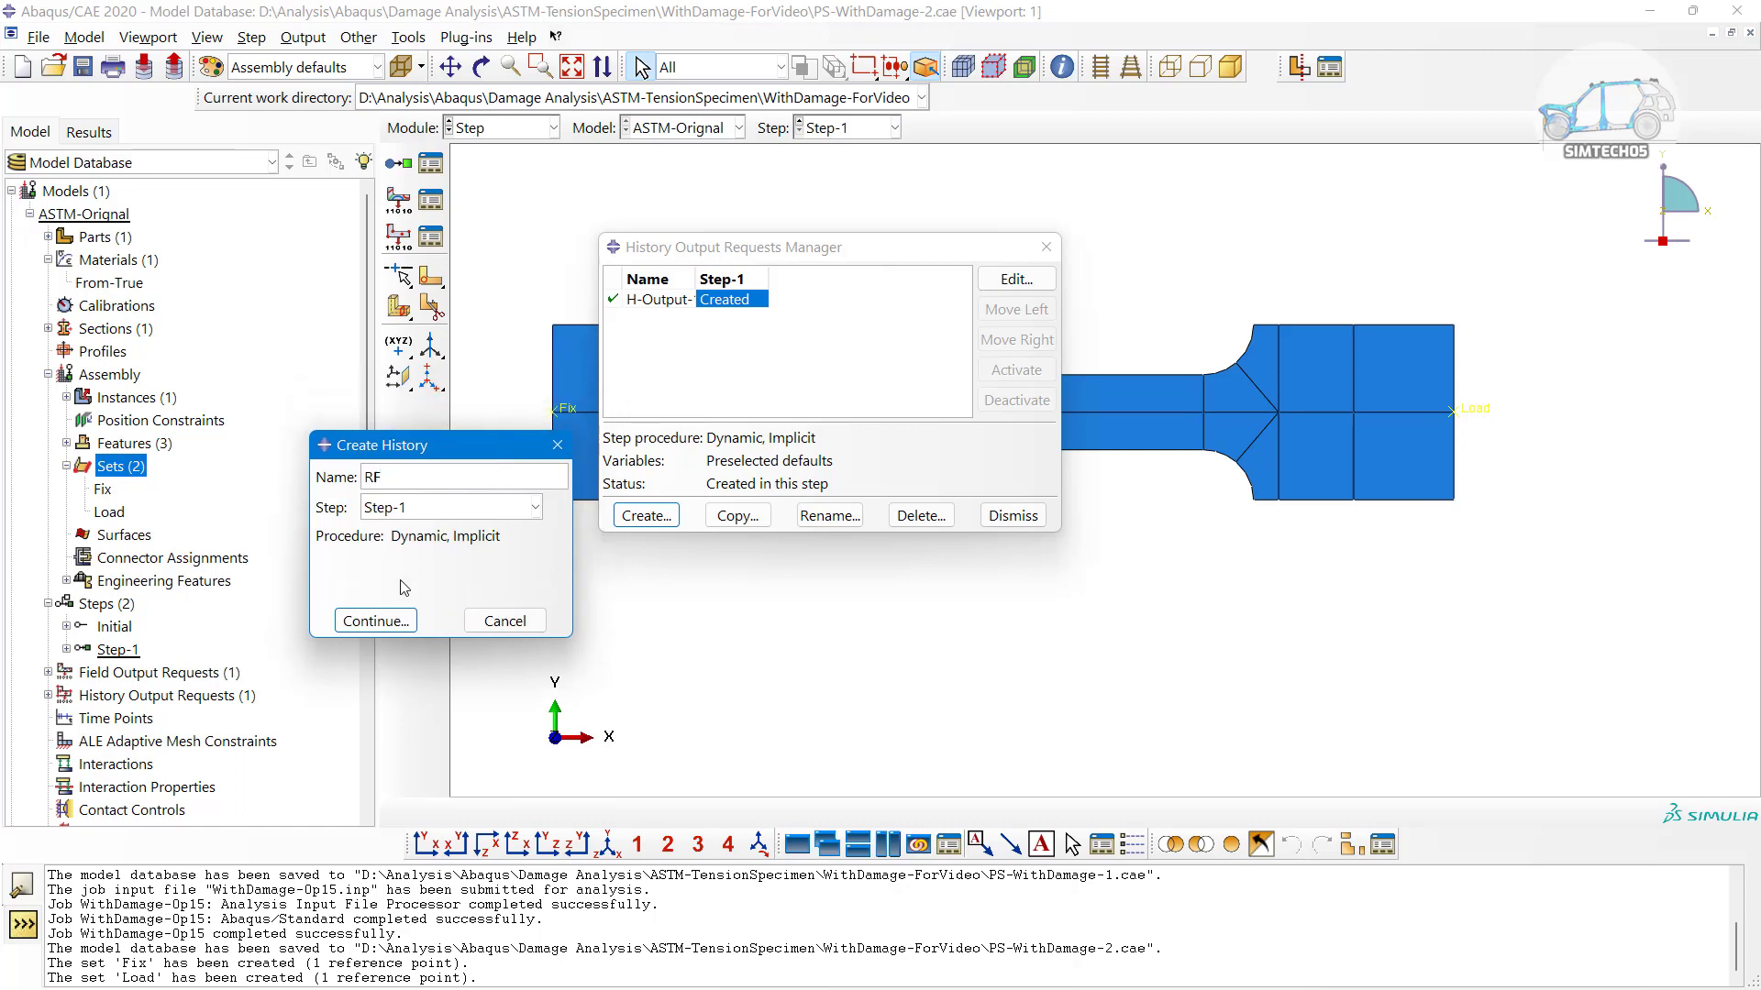
left_click(376, 620)
Set the domain of the RF history output request to the set Fix
left_click(1352, 317)
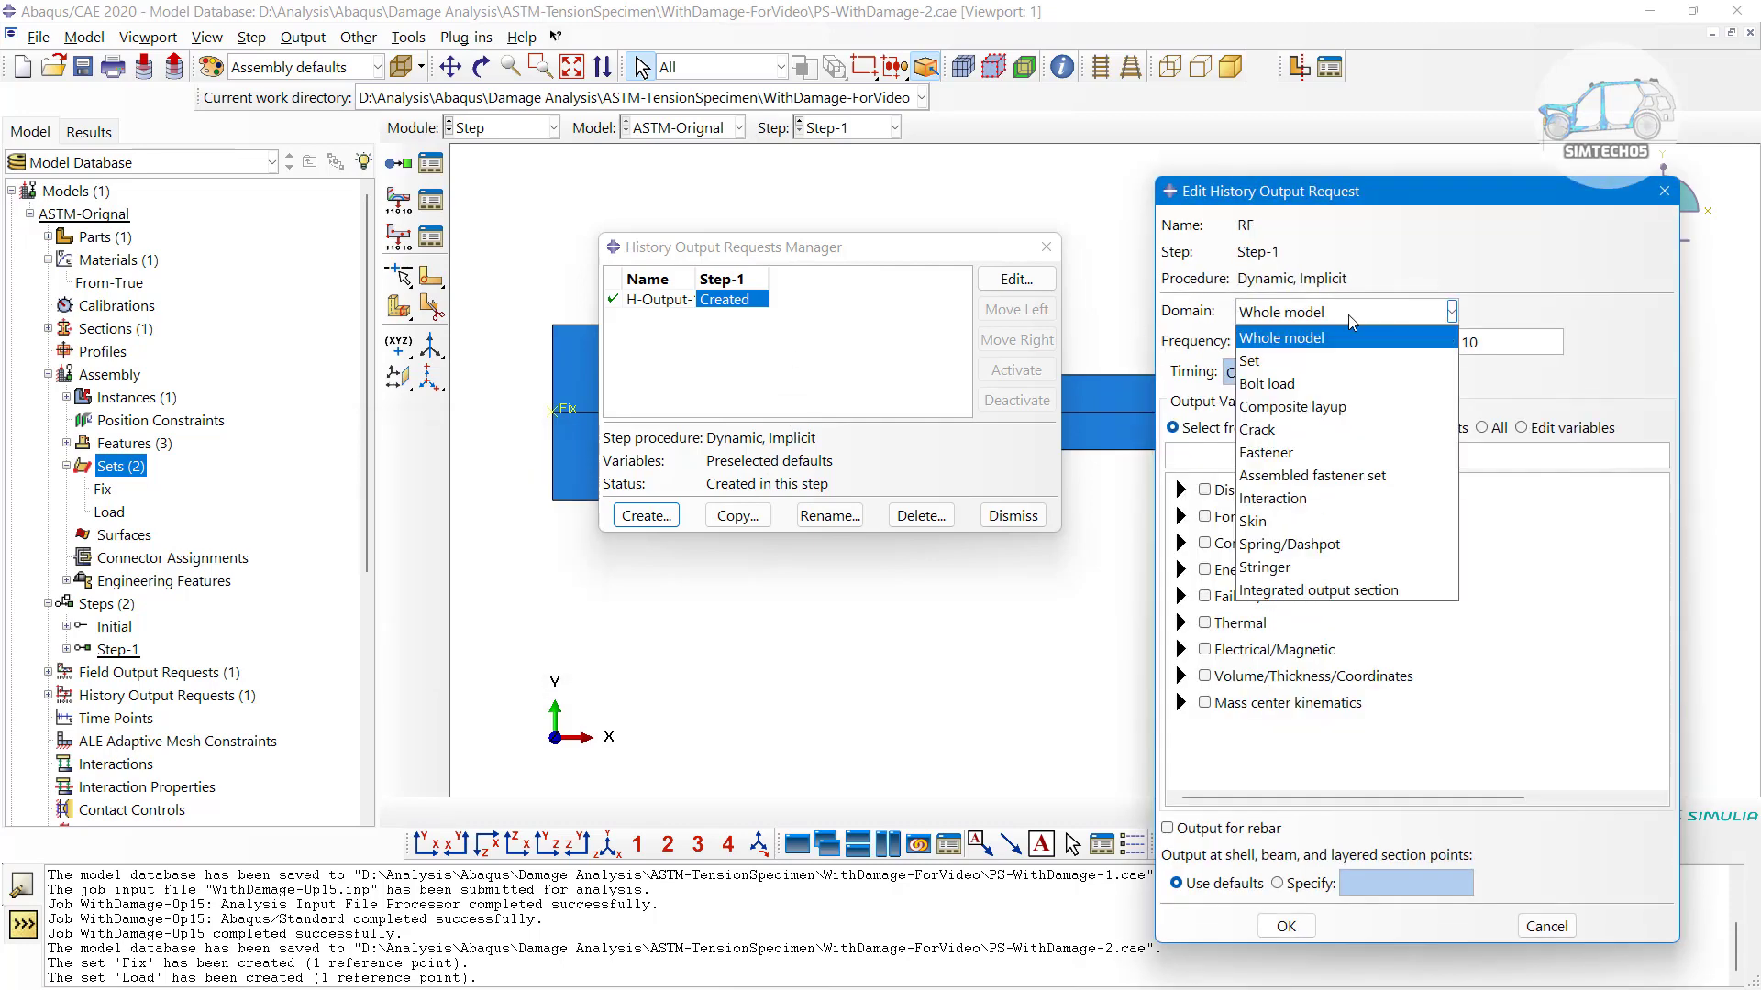
left_click(1249, 360)
left_click(1516, 311)
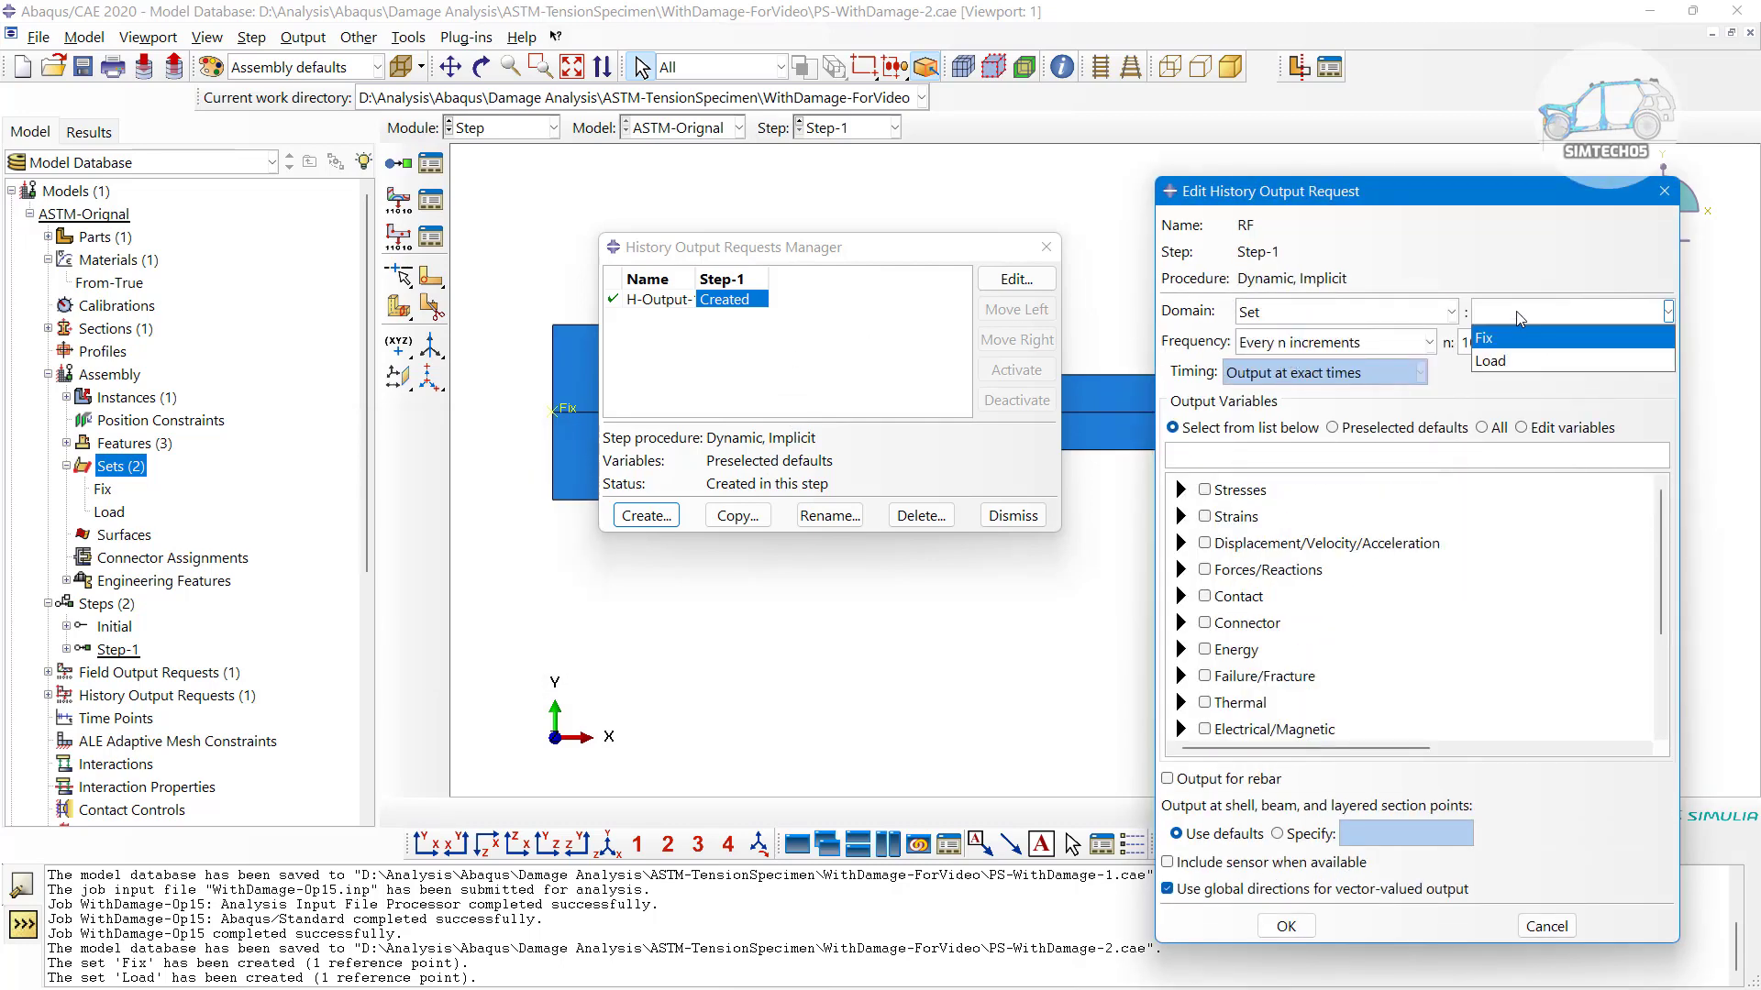
left_click(1516, 339)
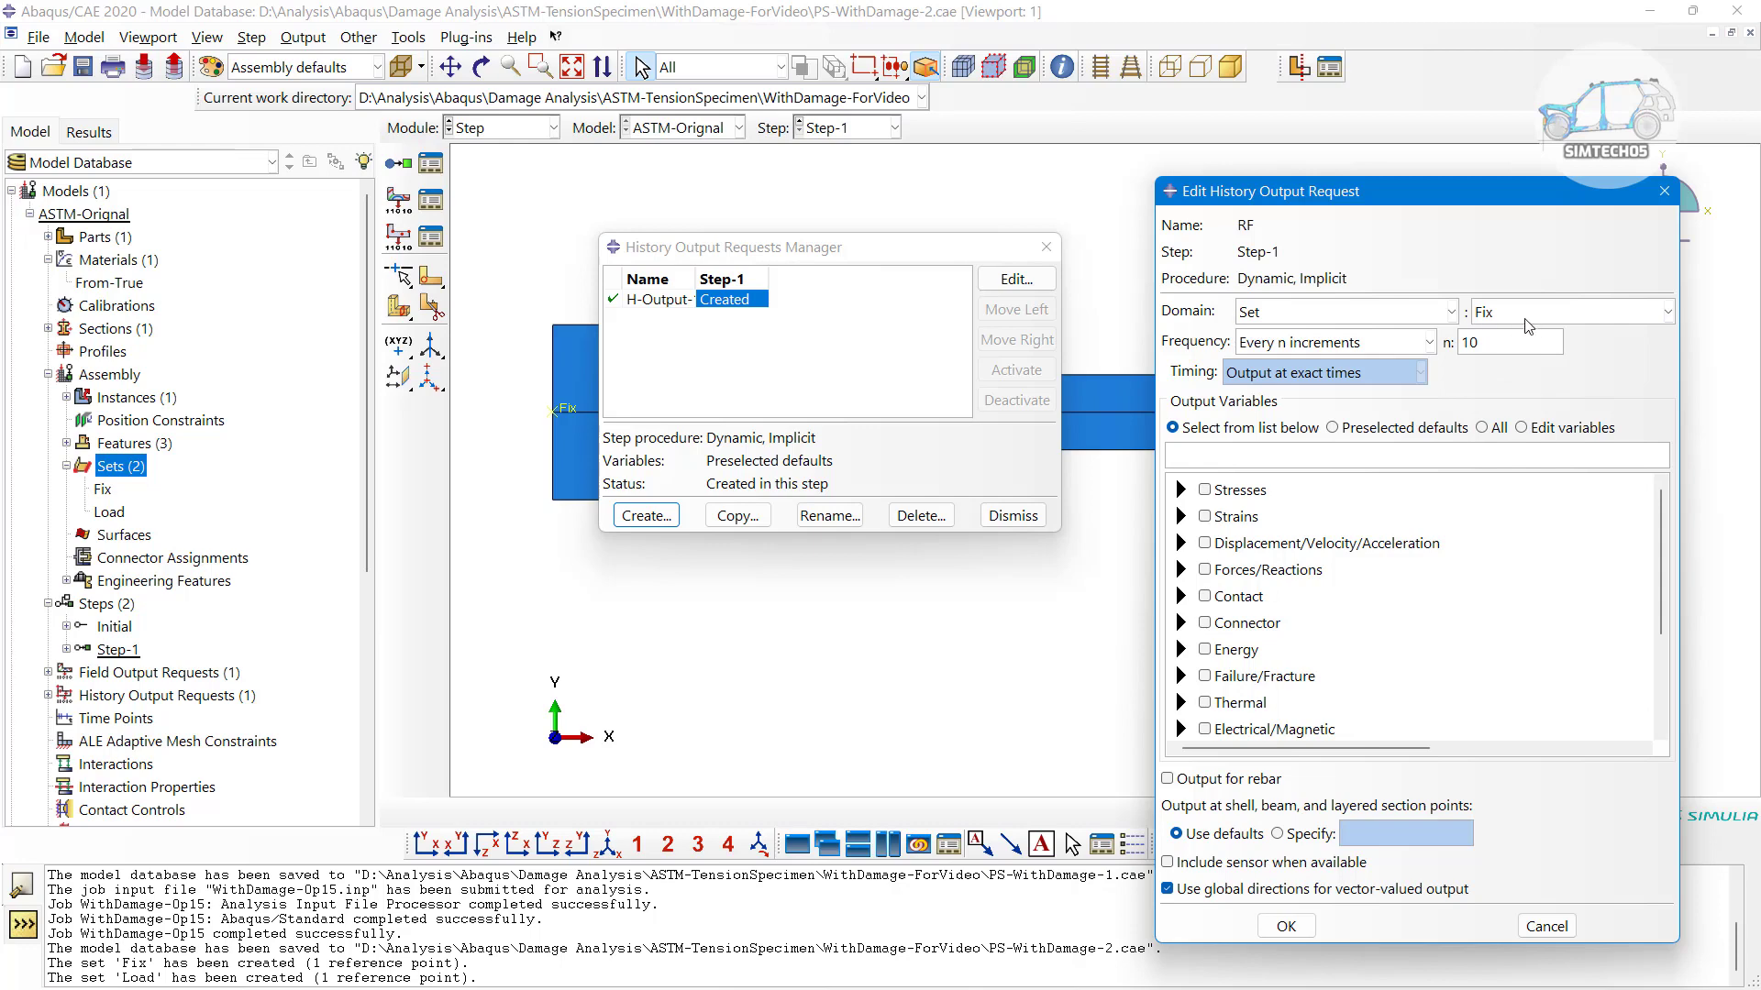
left_click(1326, 347)
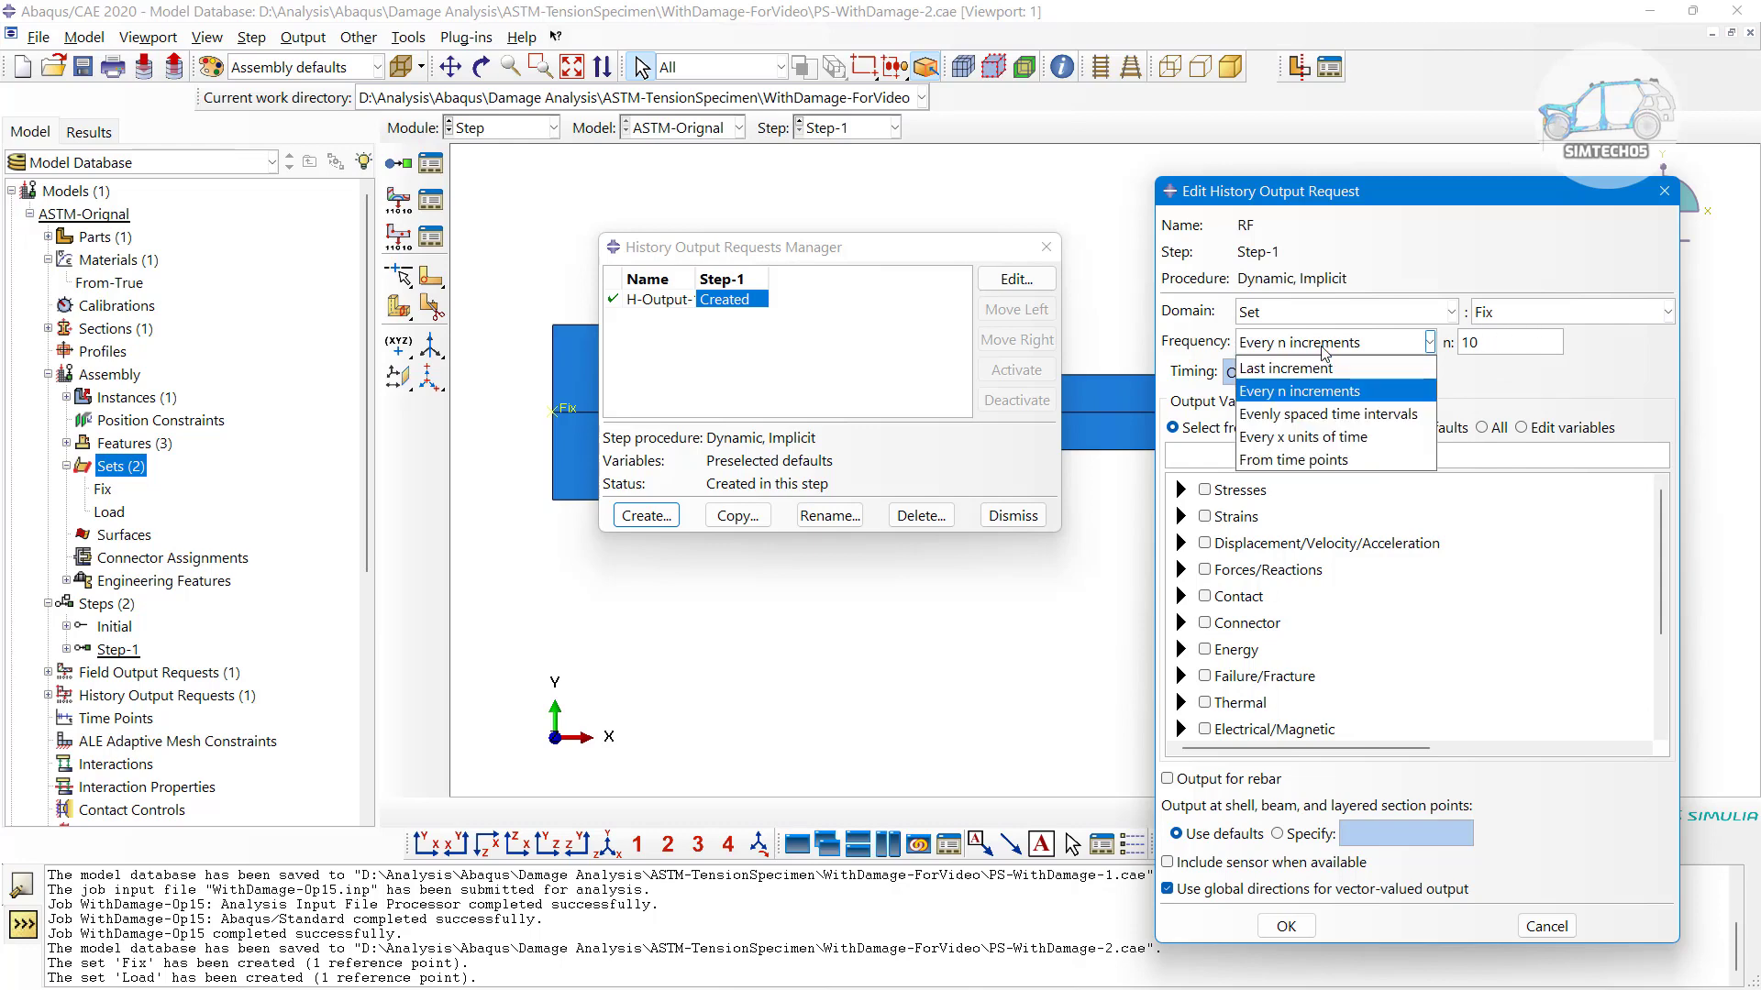
left_click(1291, 367)
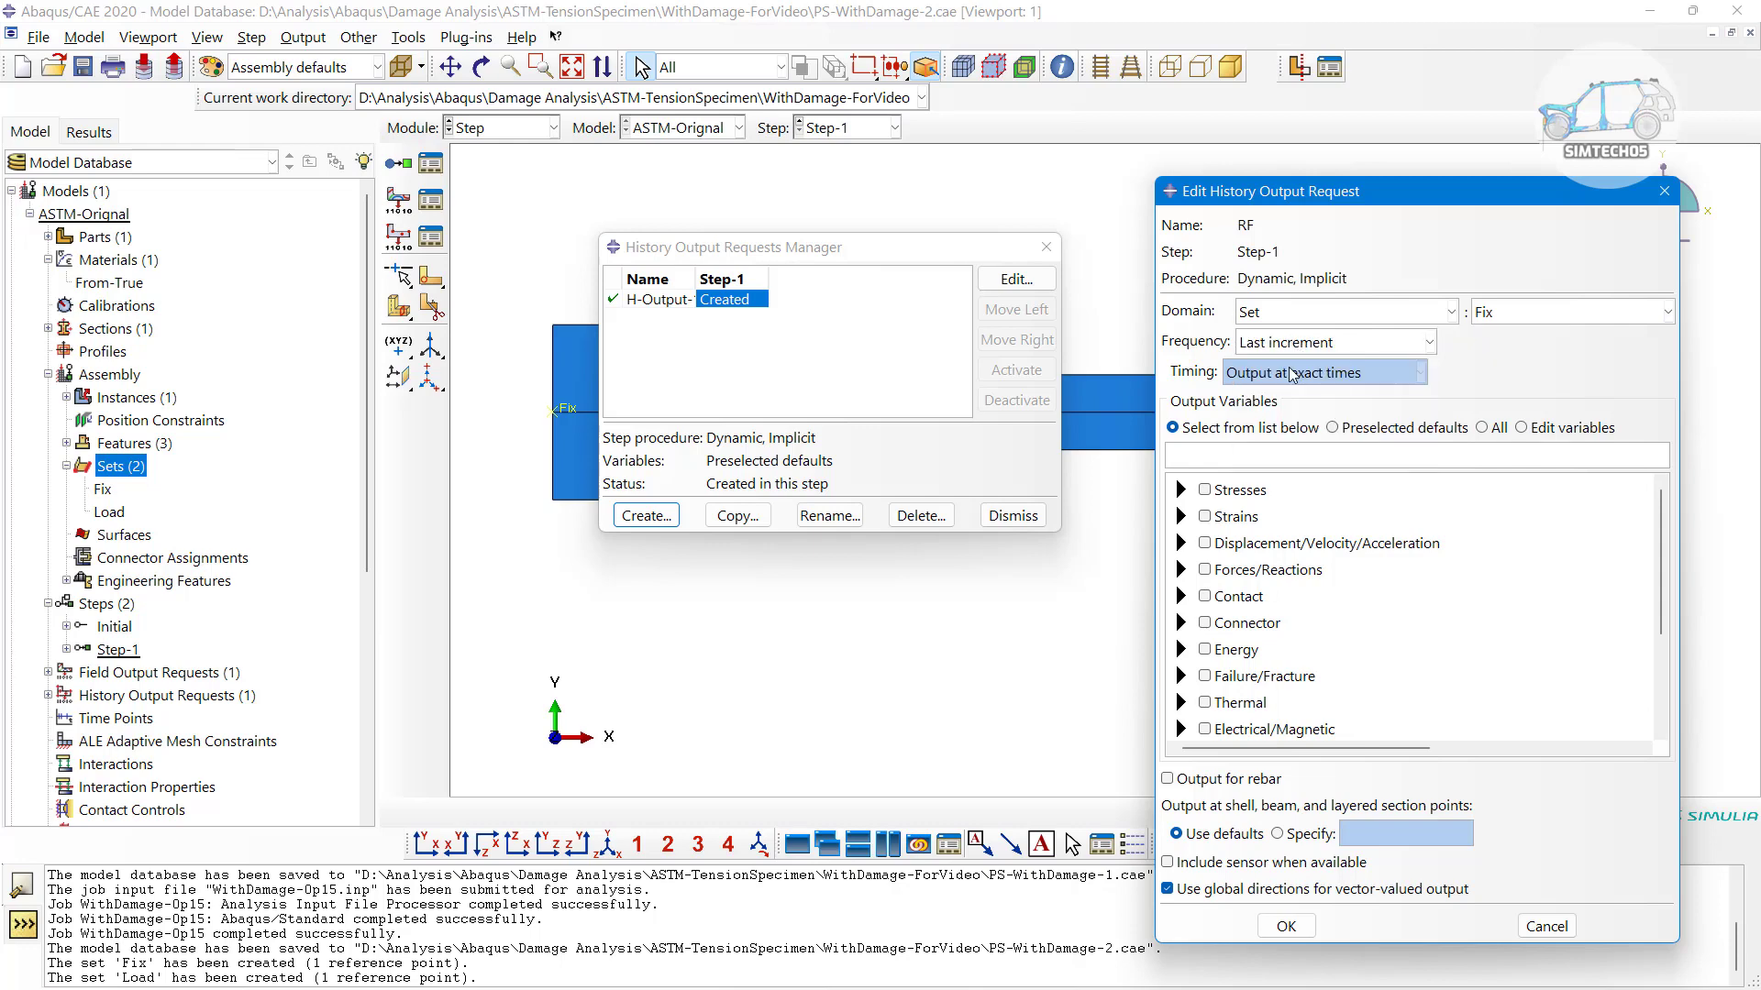
left_click(1300, 343)
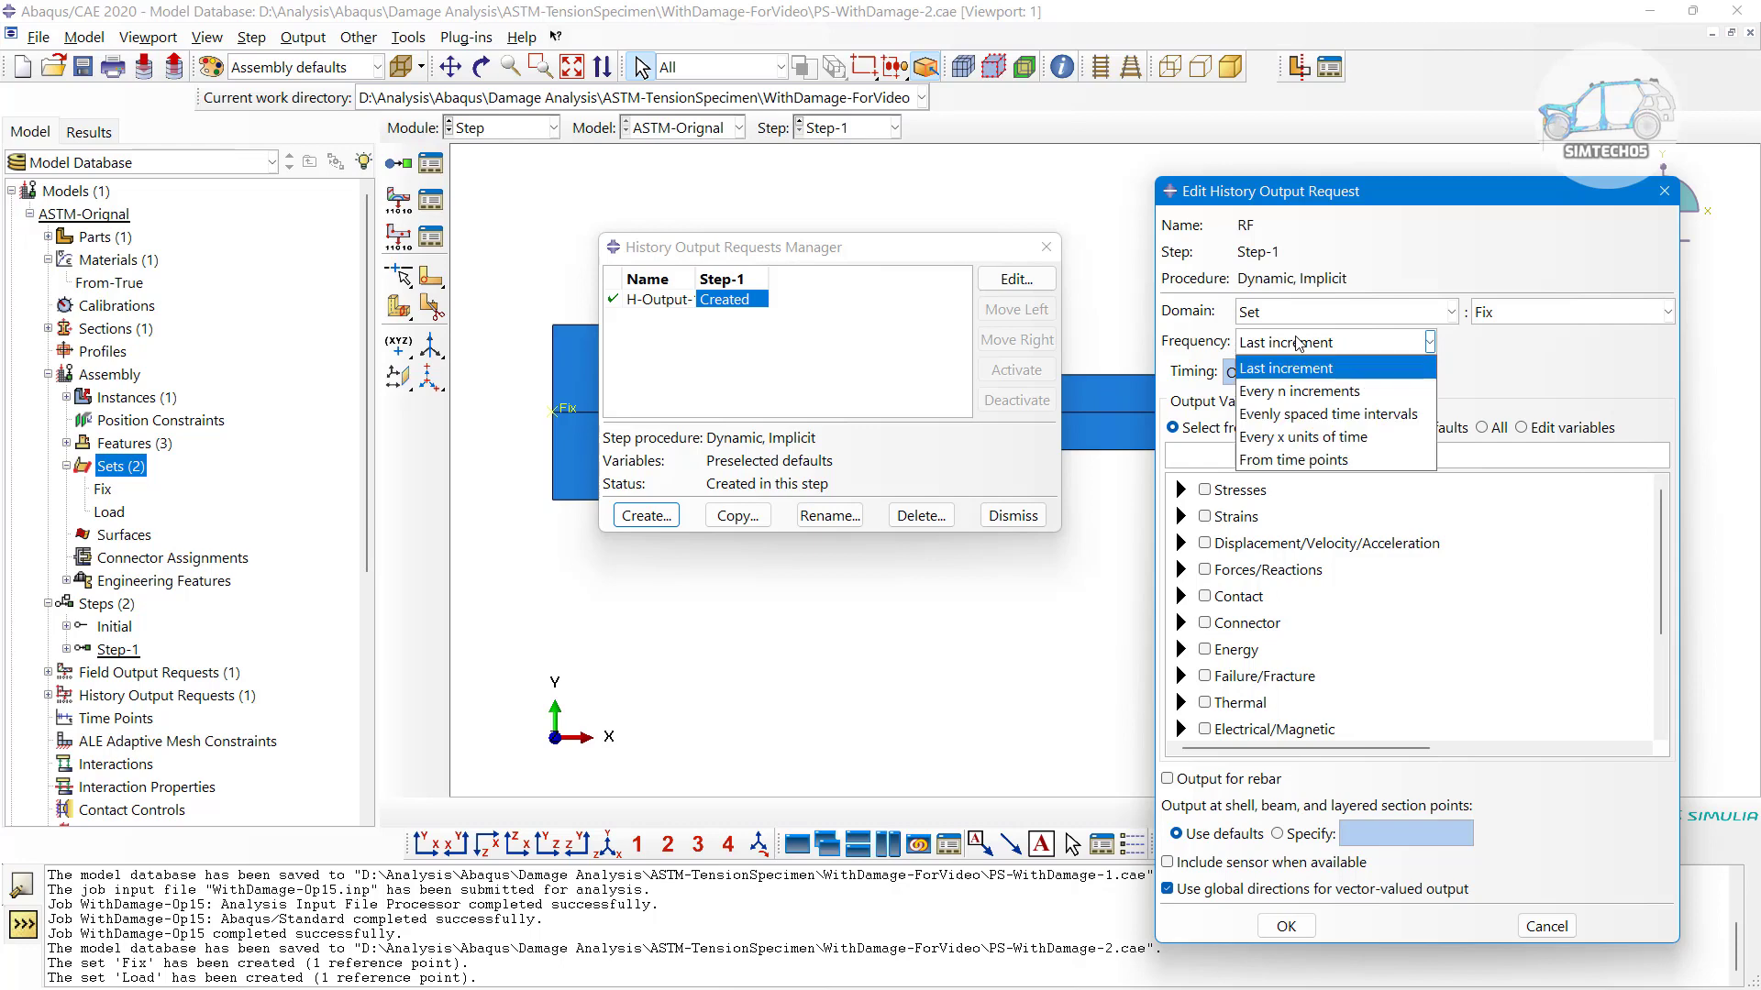
left_click(1302, 393)
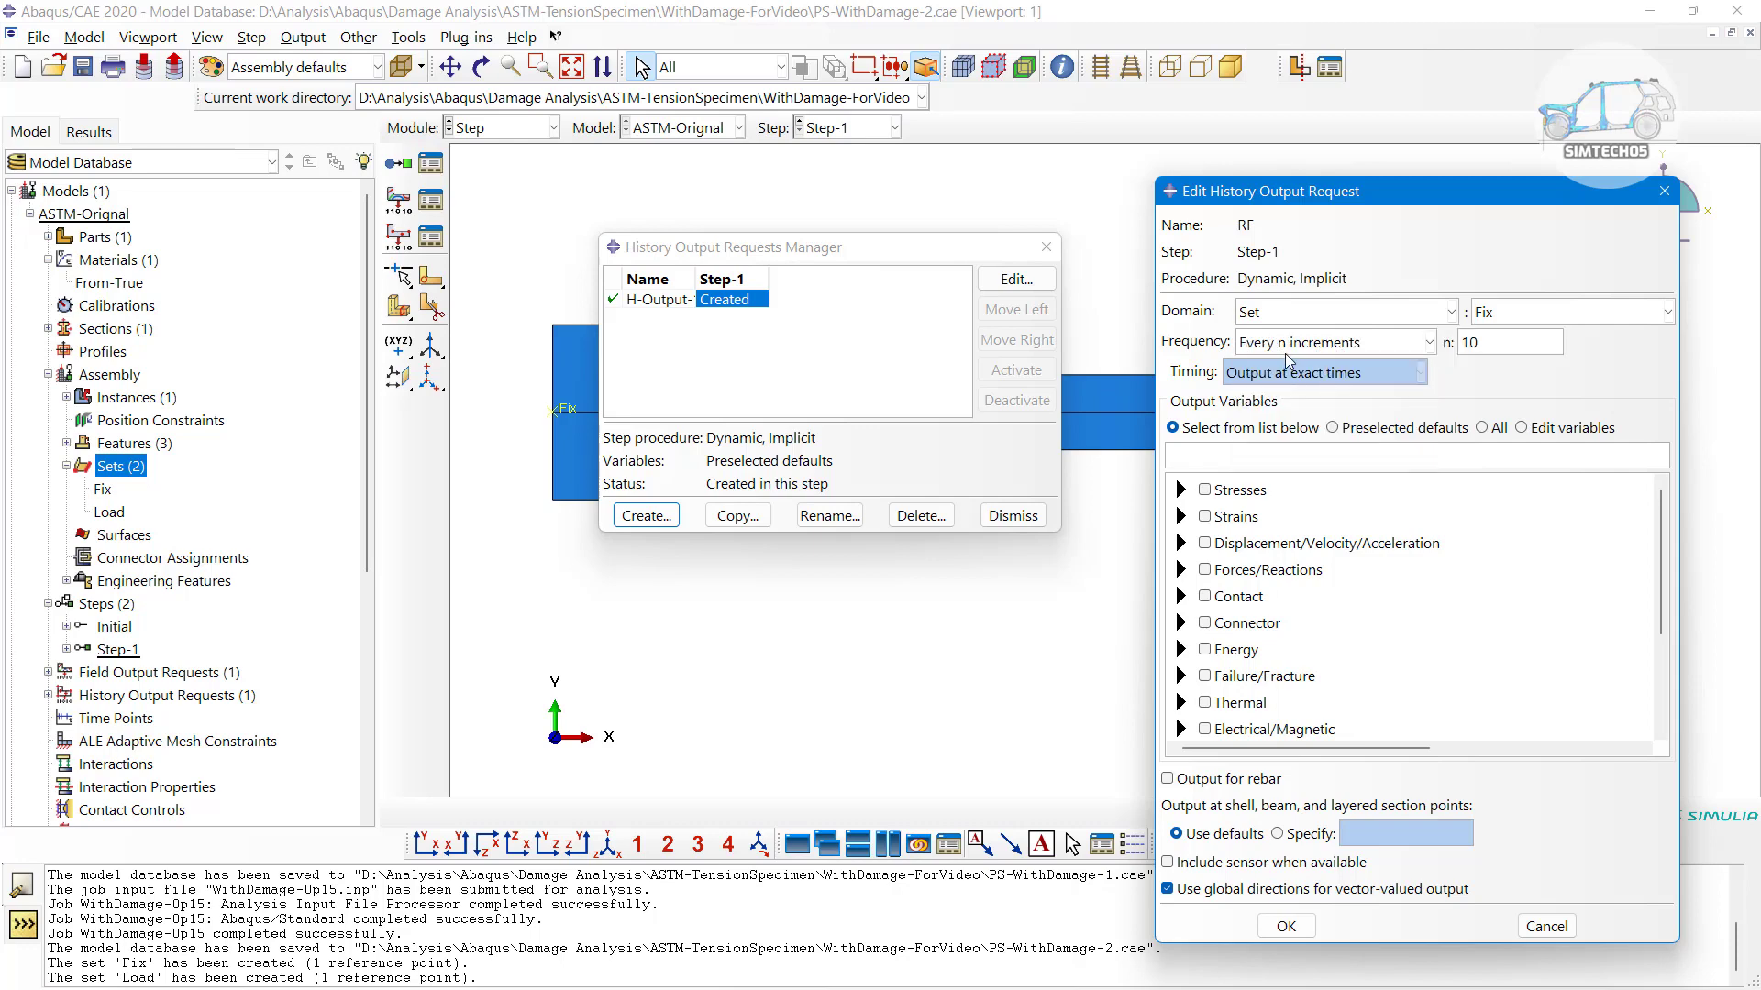
Set the RF history output request to record every 1 increment
double_click(1491, 346)
type("1")
left_click_drag(1400, 191, 1396, 85)
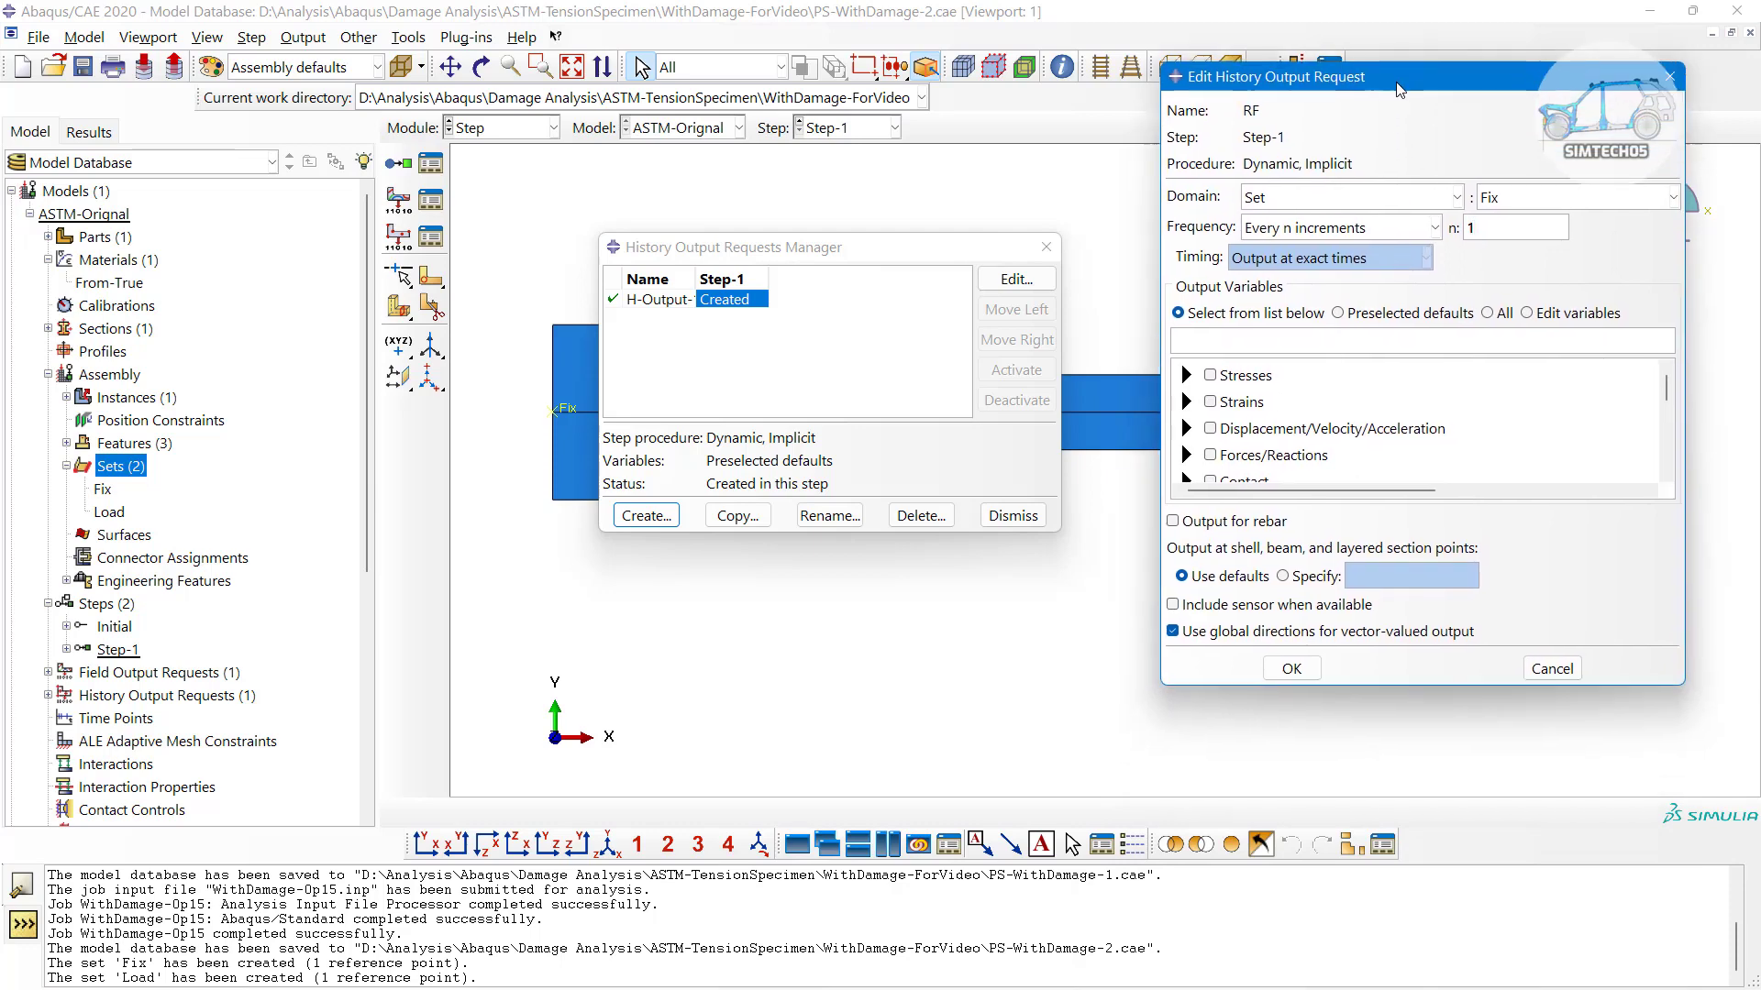
Request only the RF1 reaction force component as output for the RF history request and save it
left_click(1299, 673)
left_click(1421, 406)
left_click(1185, 454)
scroll(1211, 422, "down", 5)
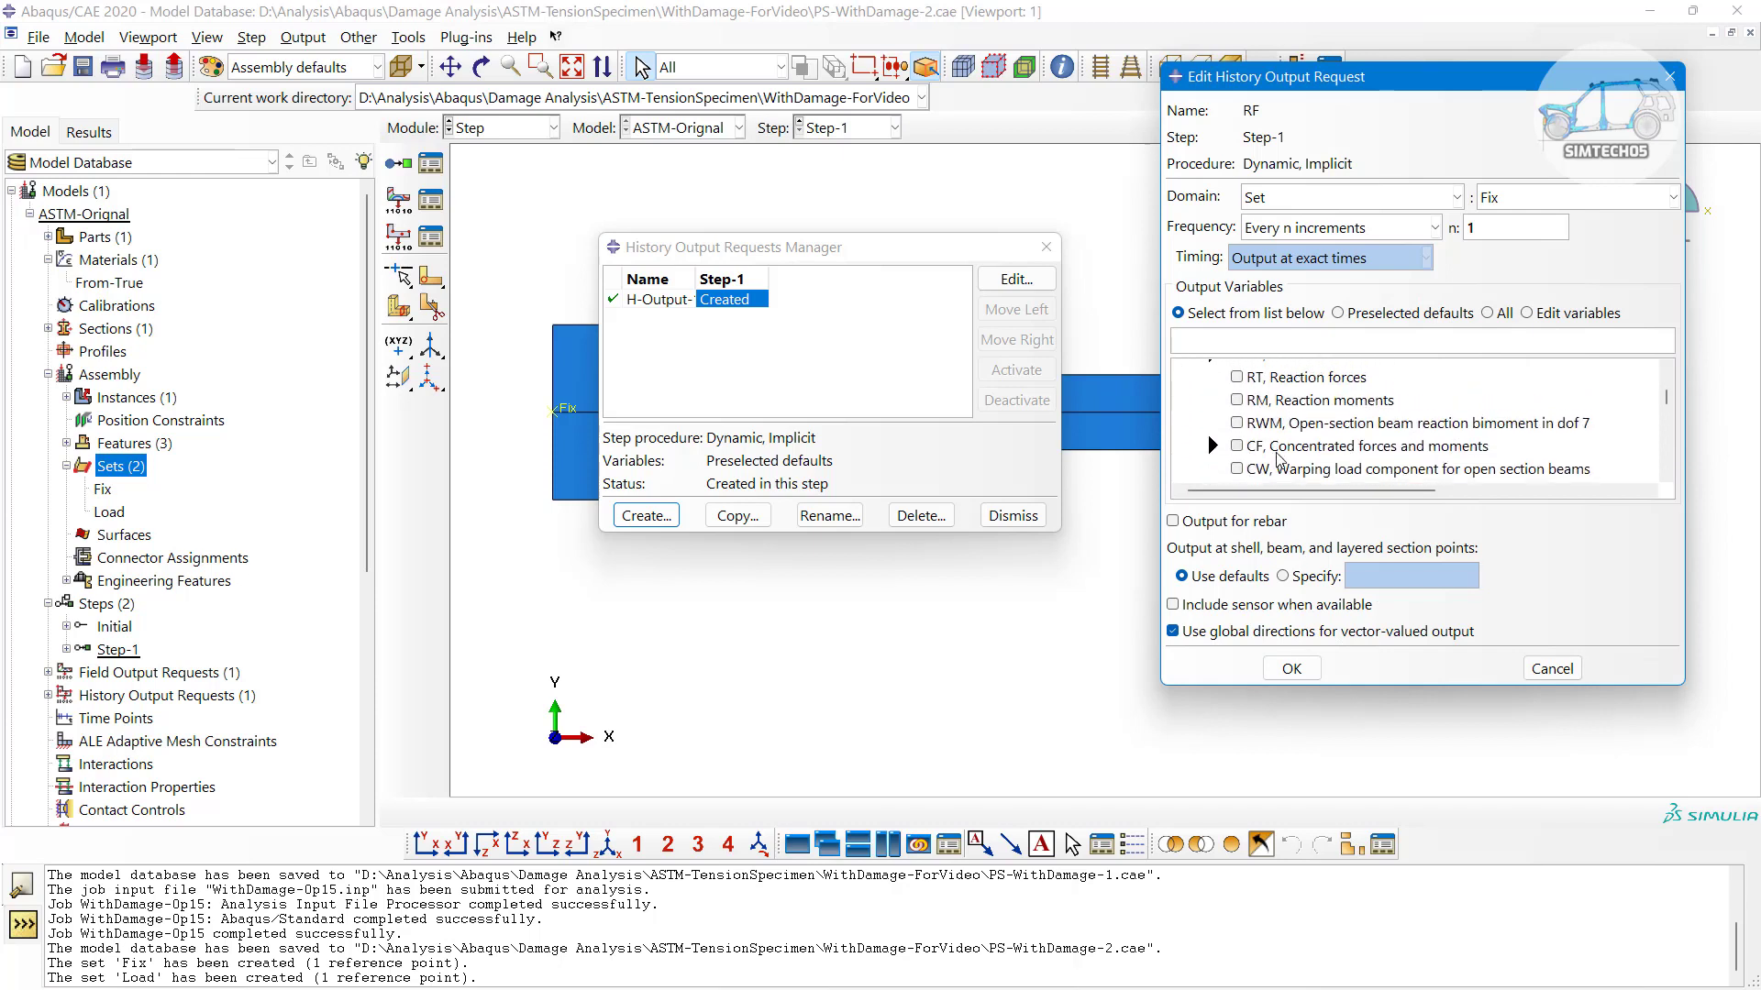
left_click(1213, 368)
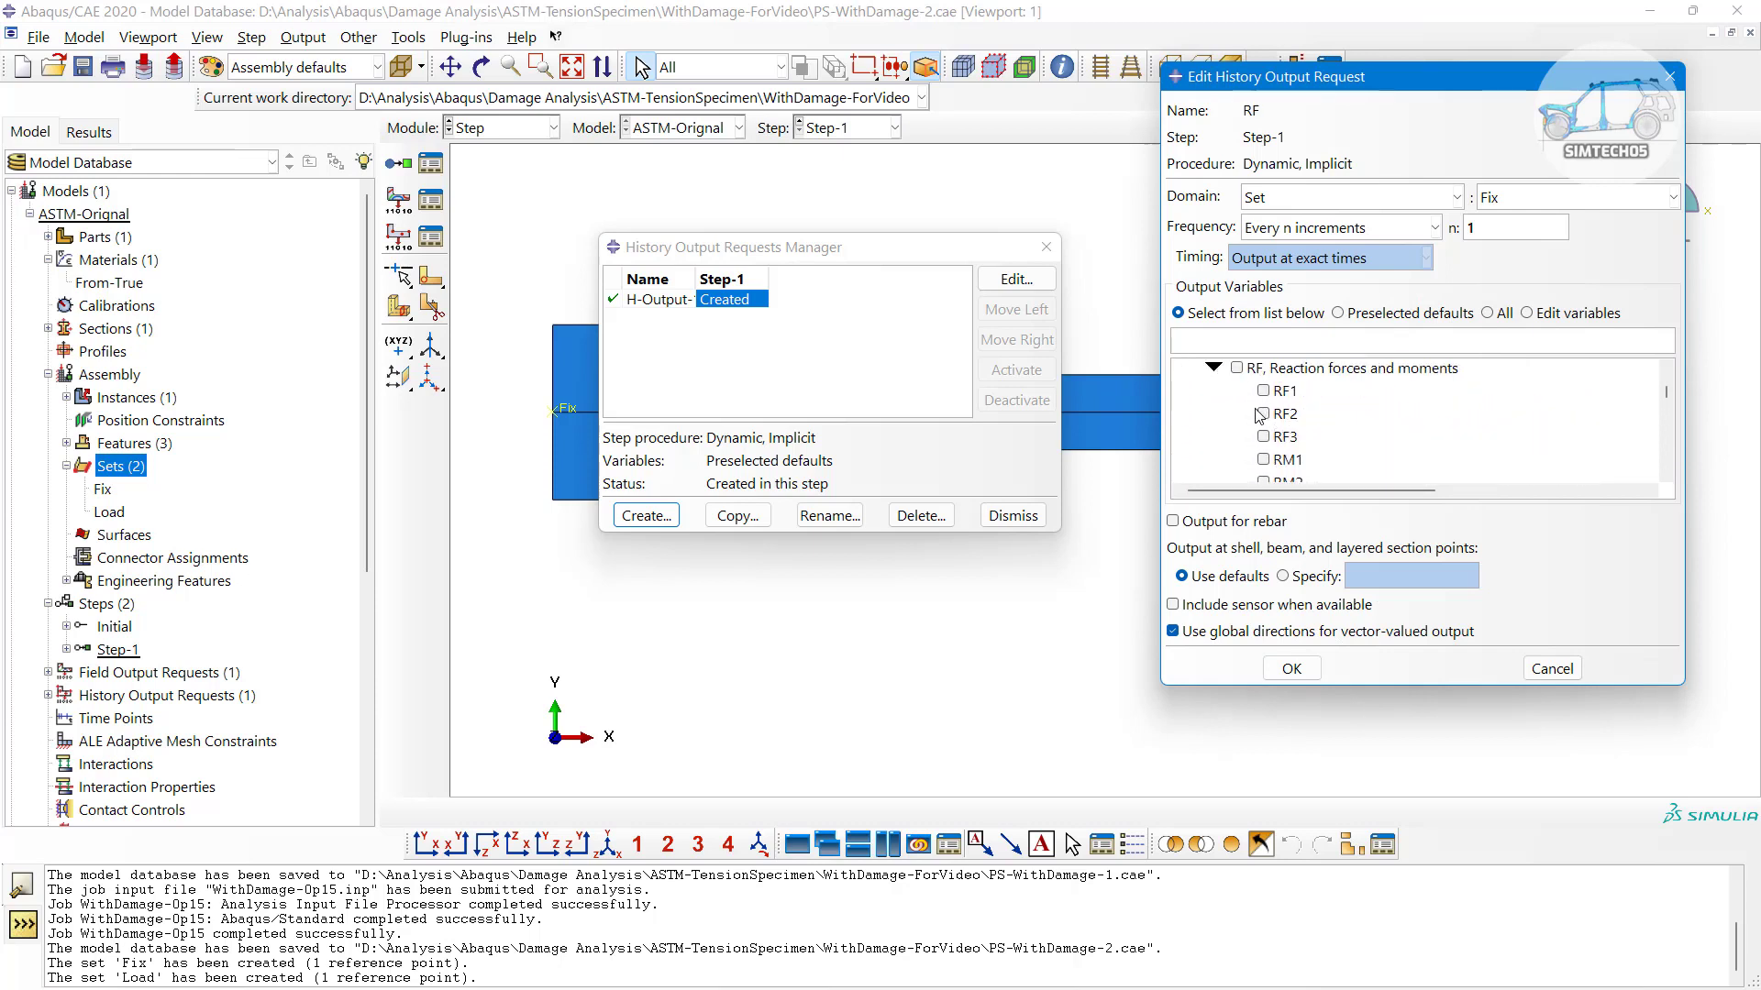
left_click_drag(883, 249, 901, 267)
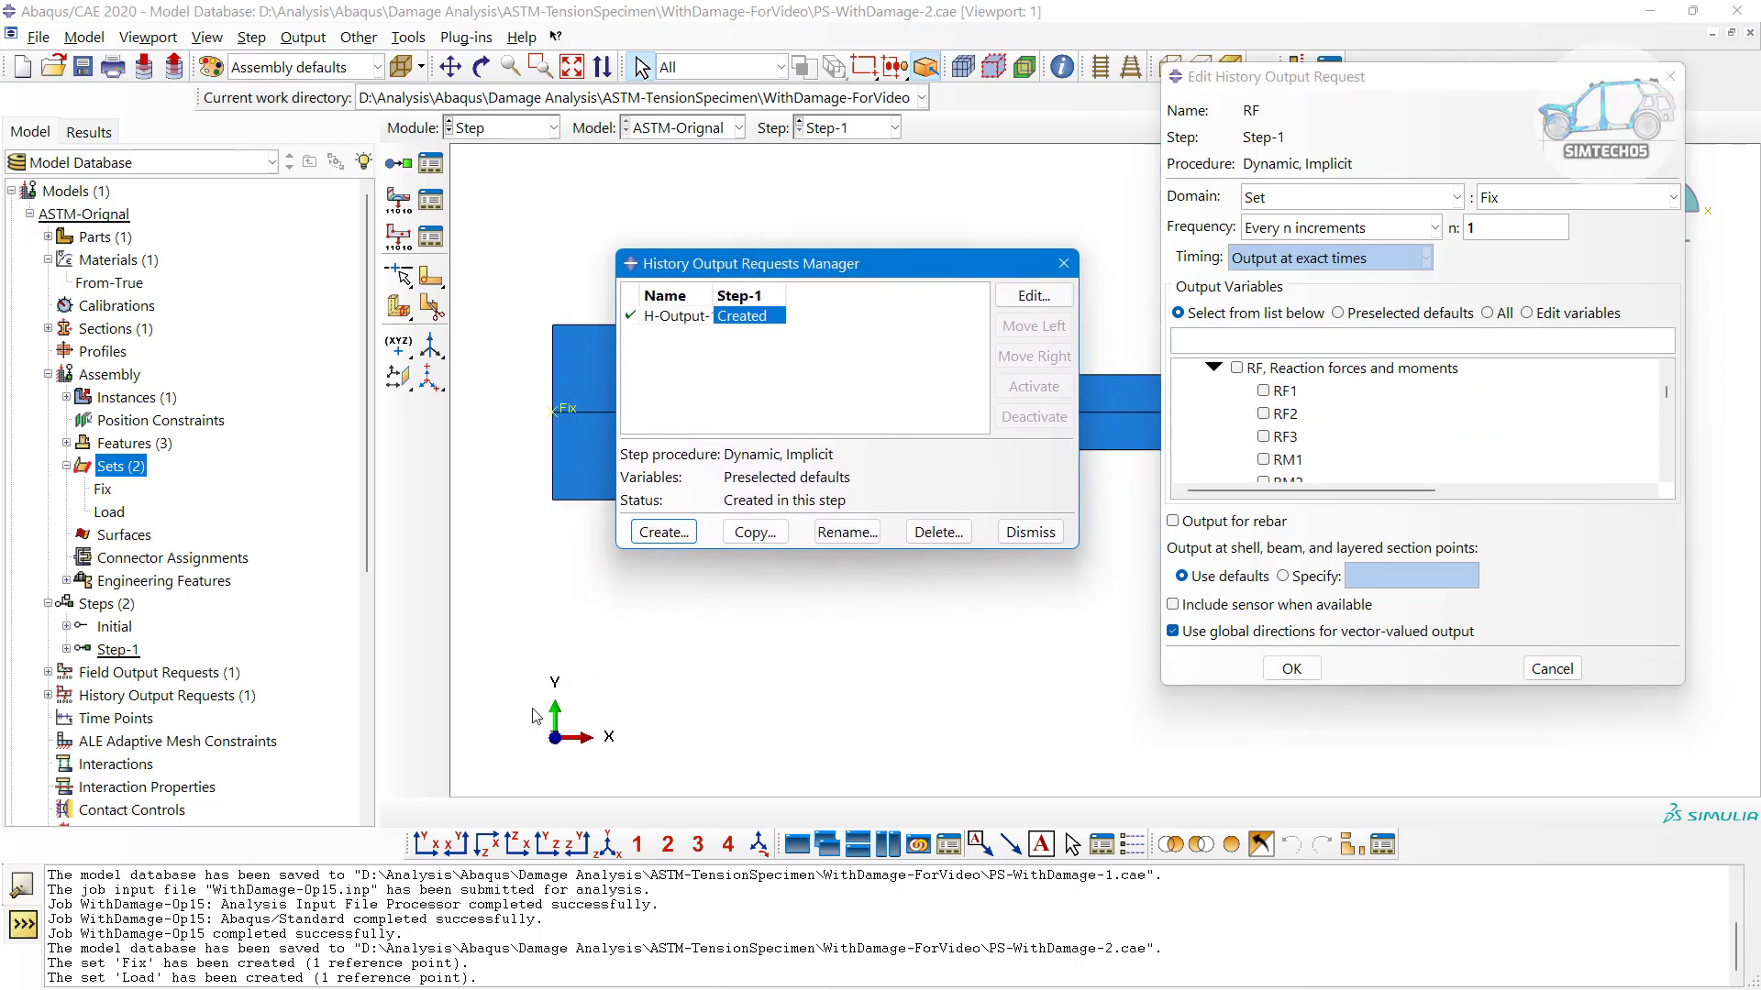
left_click(1263, 390)
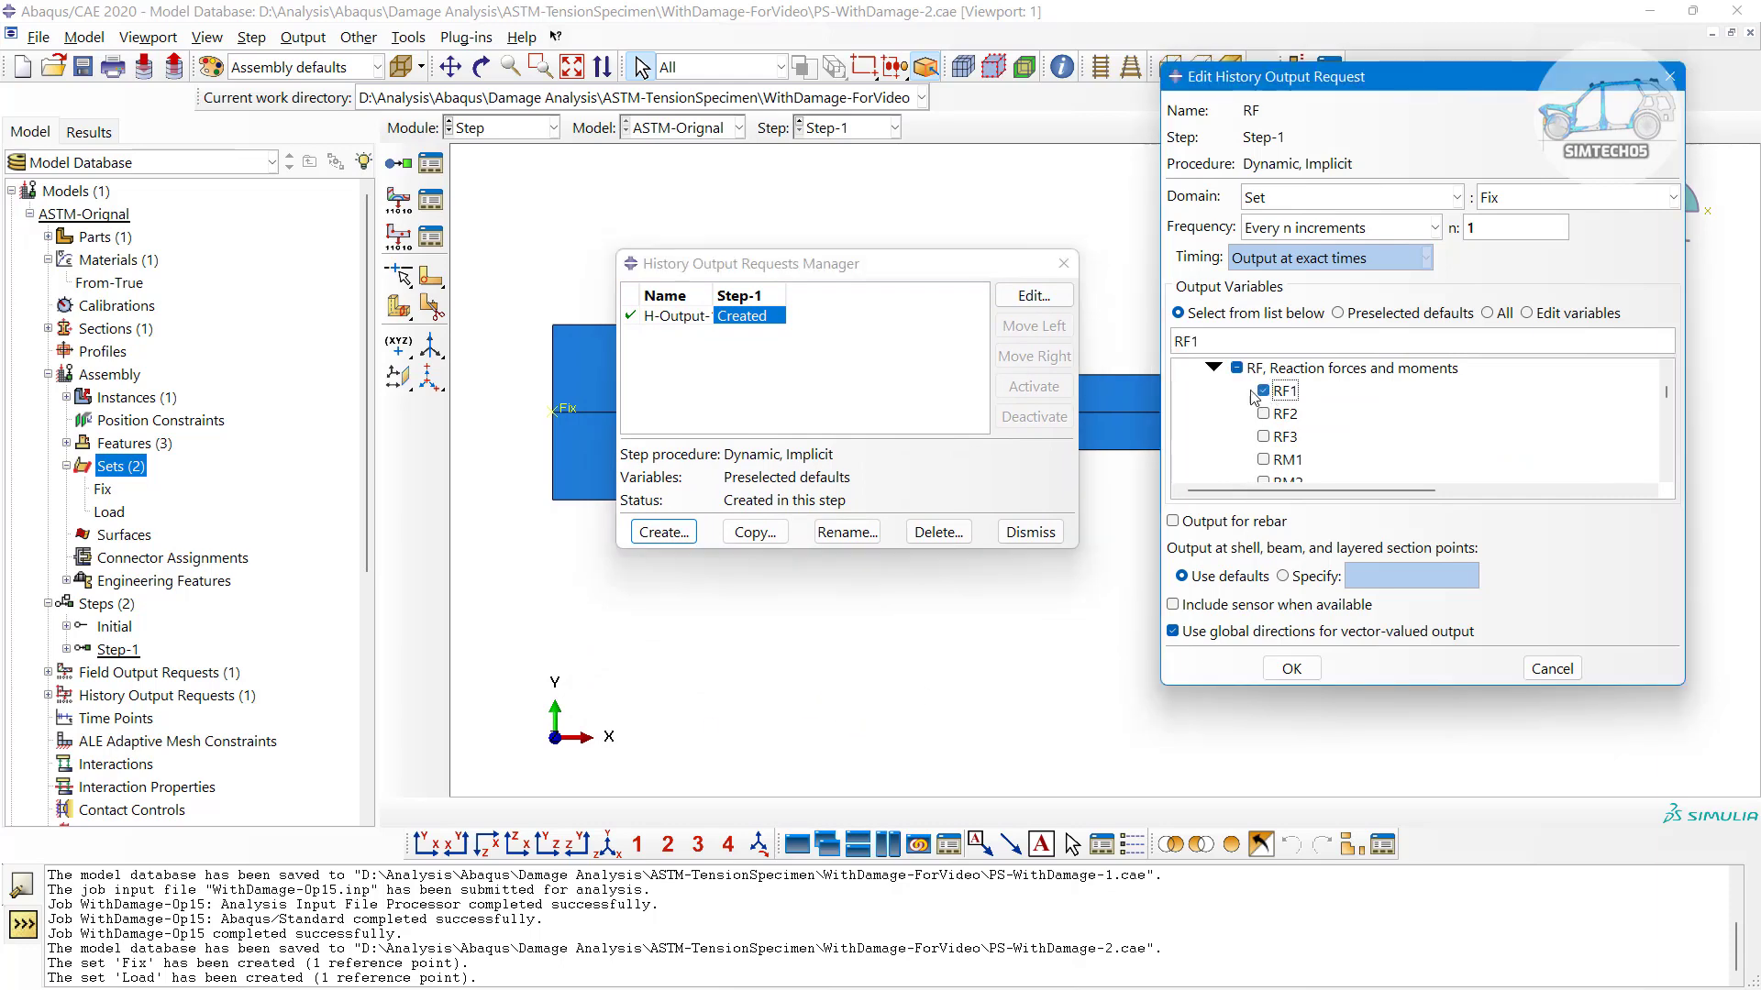
left_click(1289, 669)
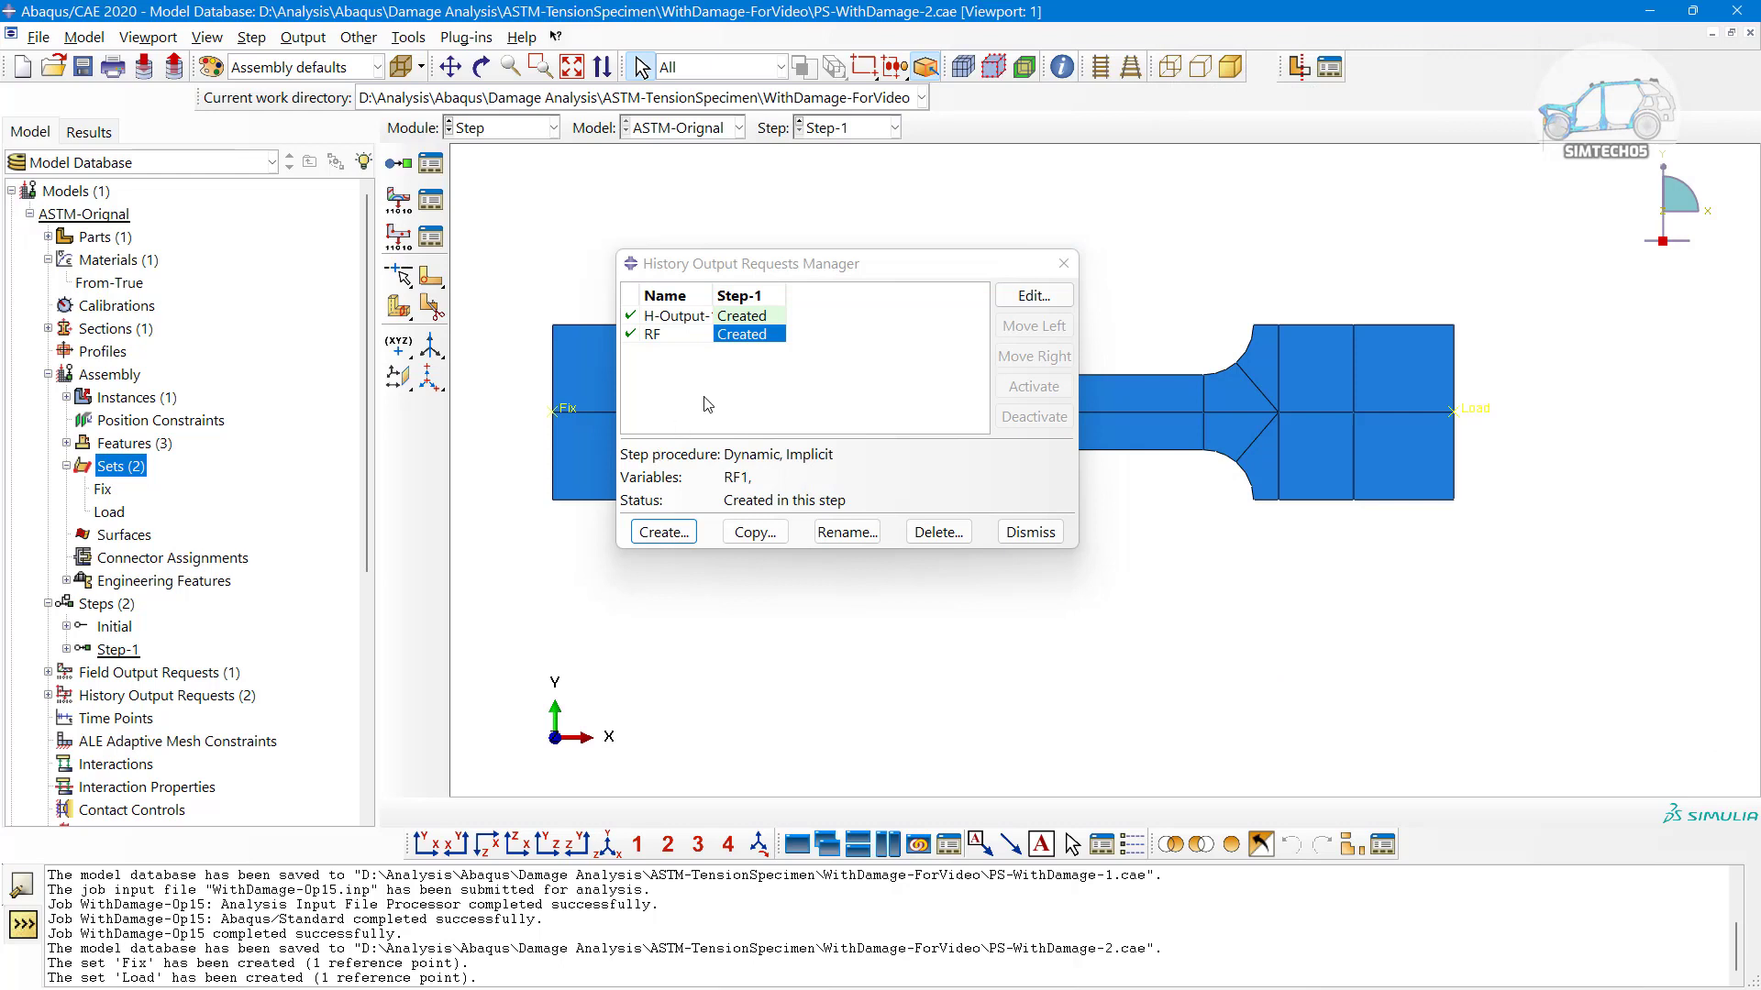
Create a history output request named Disp in Step-1
left_click(661, 533)
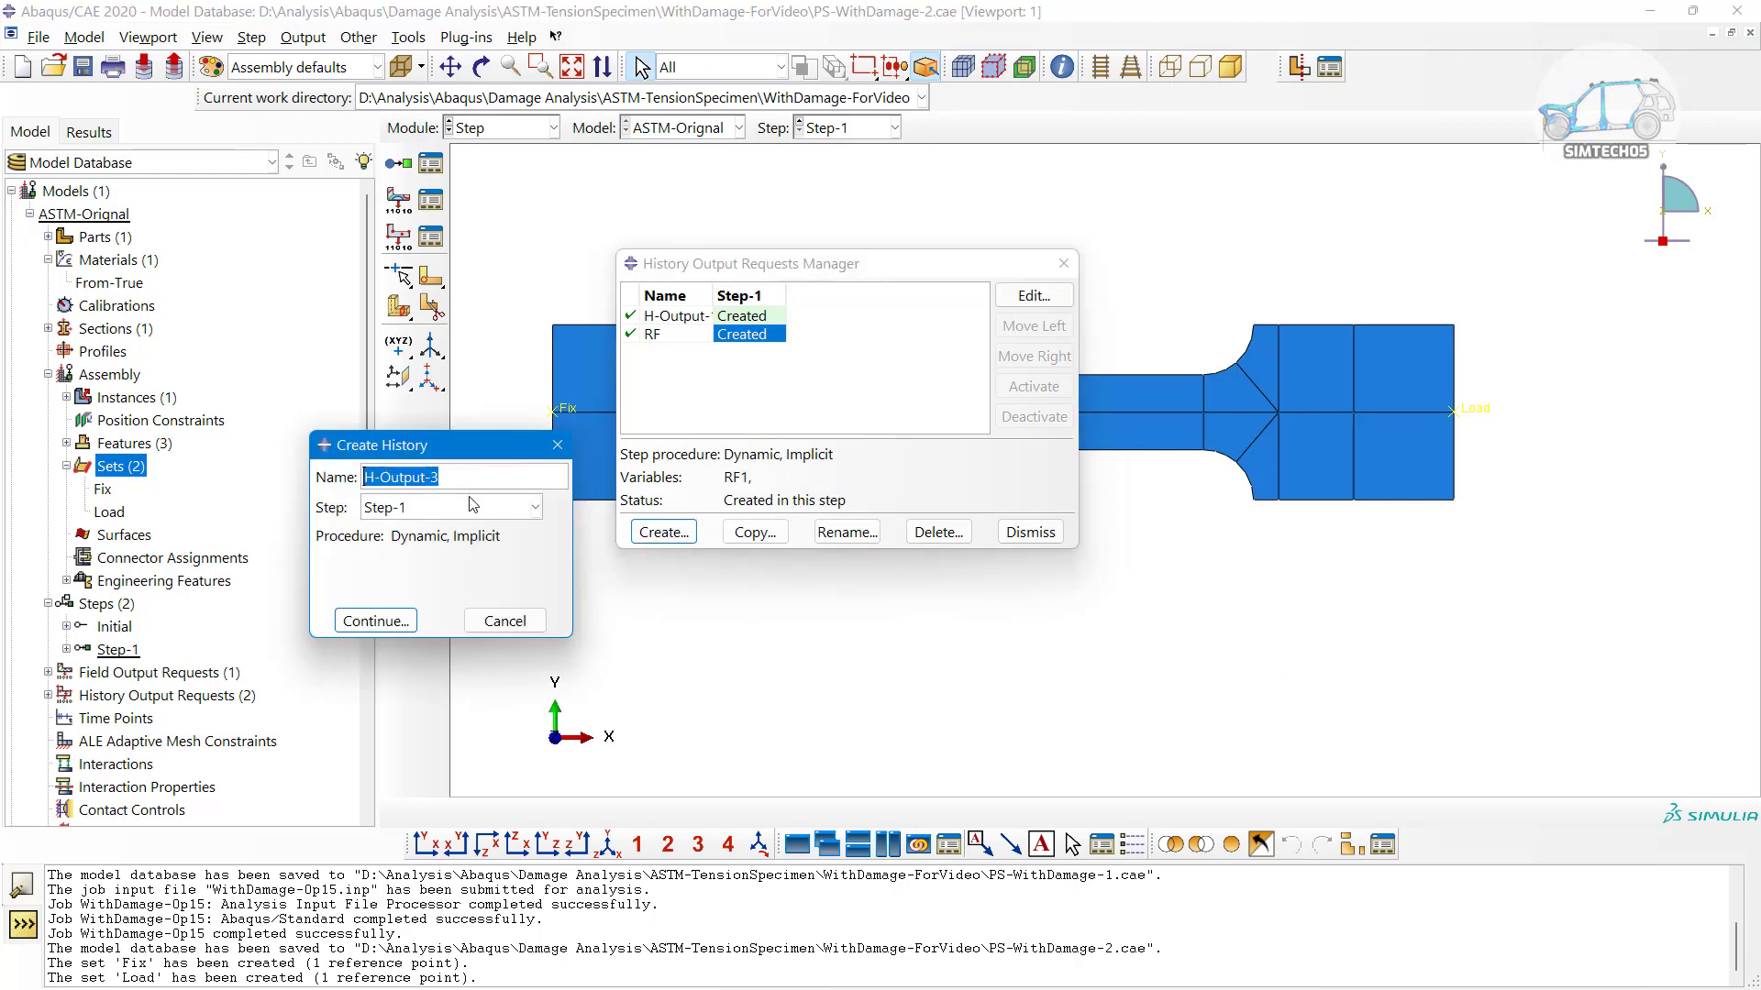
type("Disp")
left_click(373, 620)
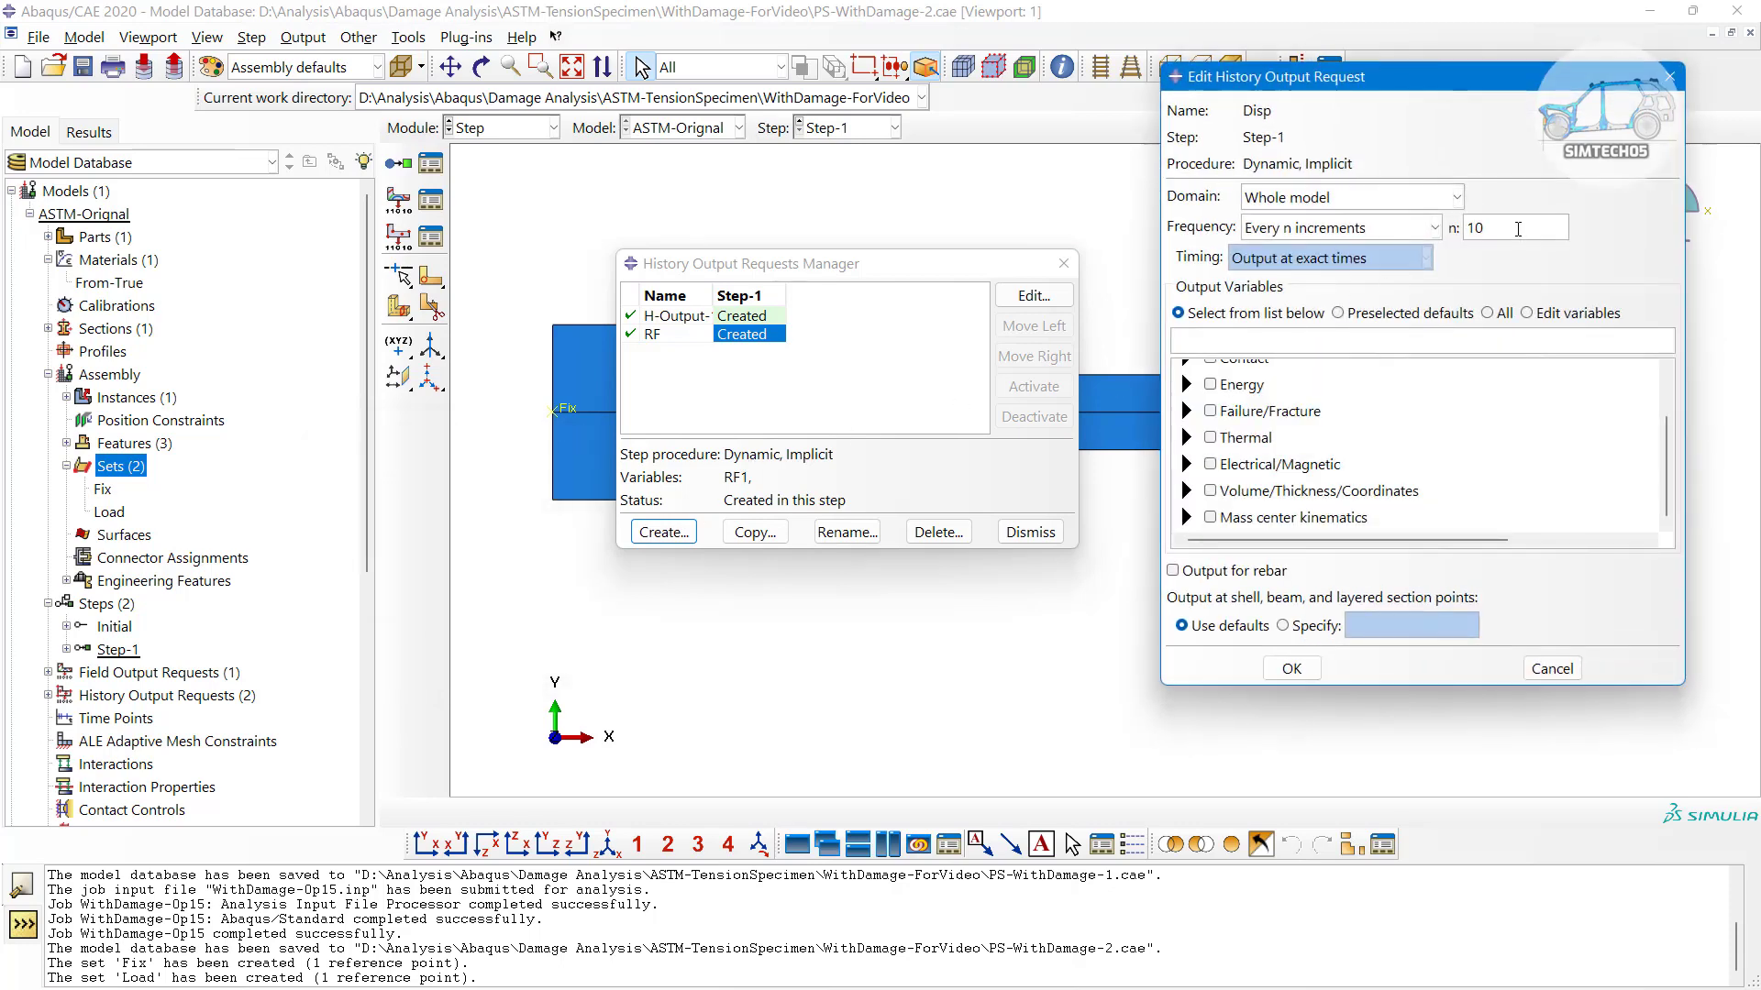
Set the Disp request to record every 1 increment, with the set Load as its domain
type("1")
left_click(1380, 197)
left_click(1302, 235)
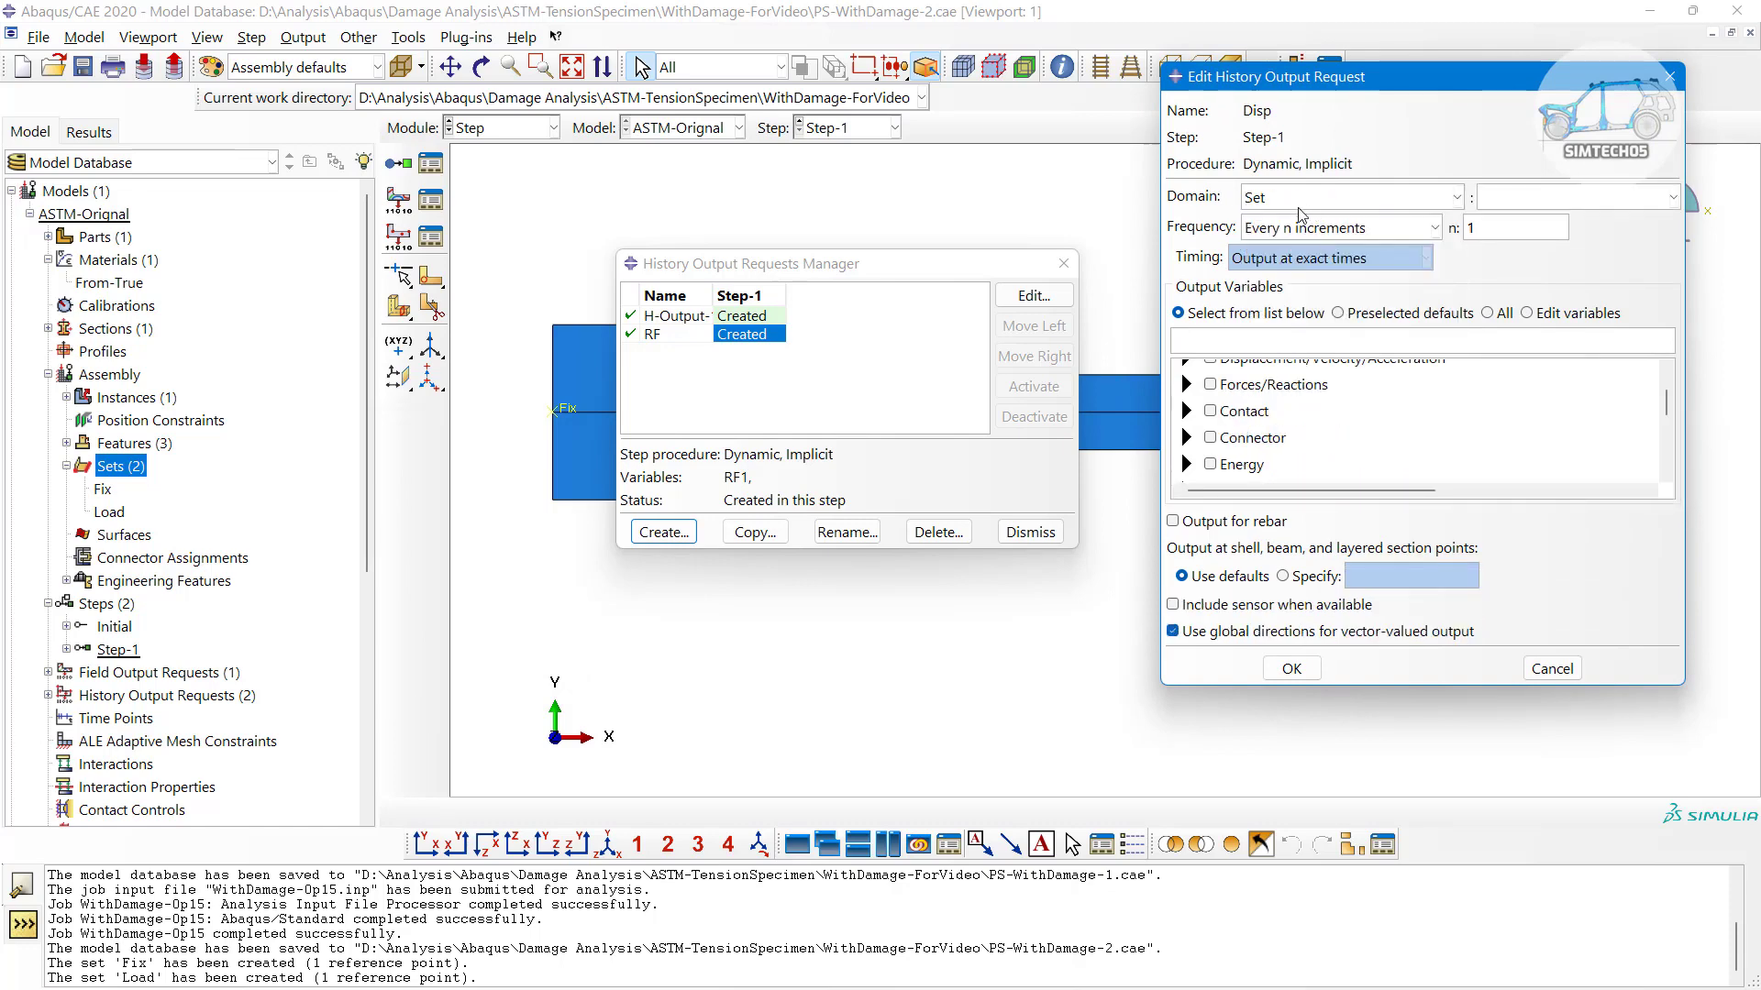
left_click(1516, 198)
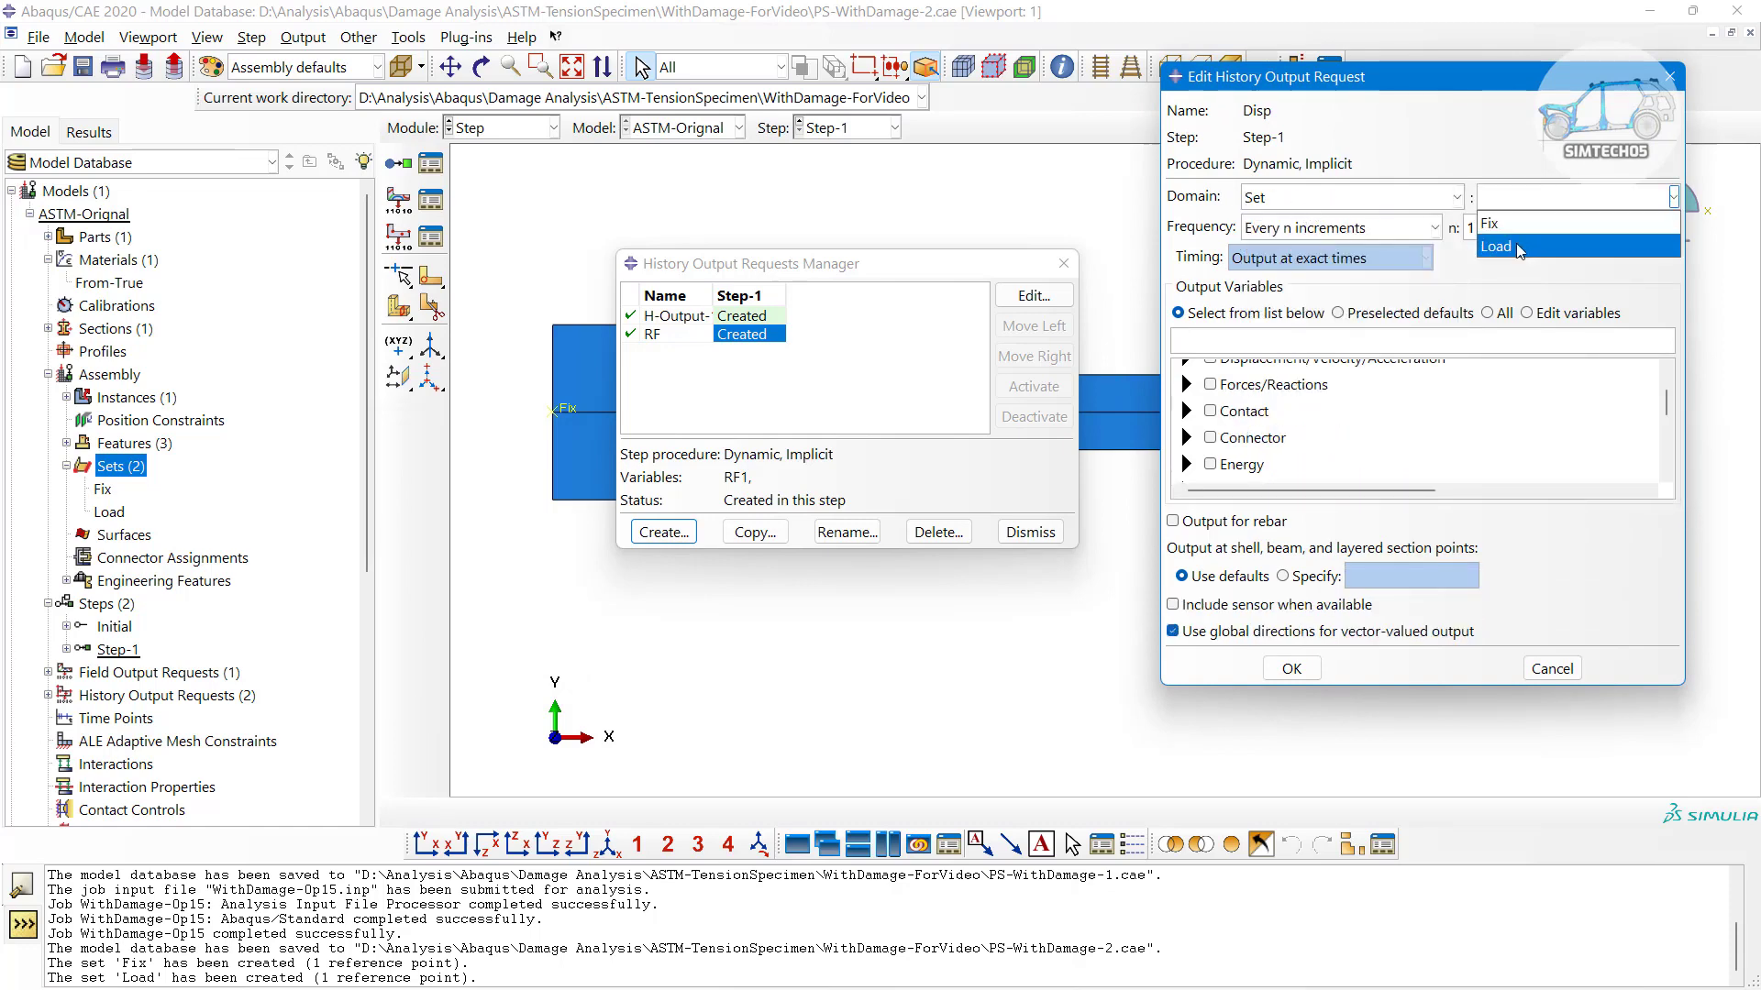
left_click(1518, 250)
left_click_drag(1433, 93, 1461, 456)
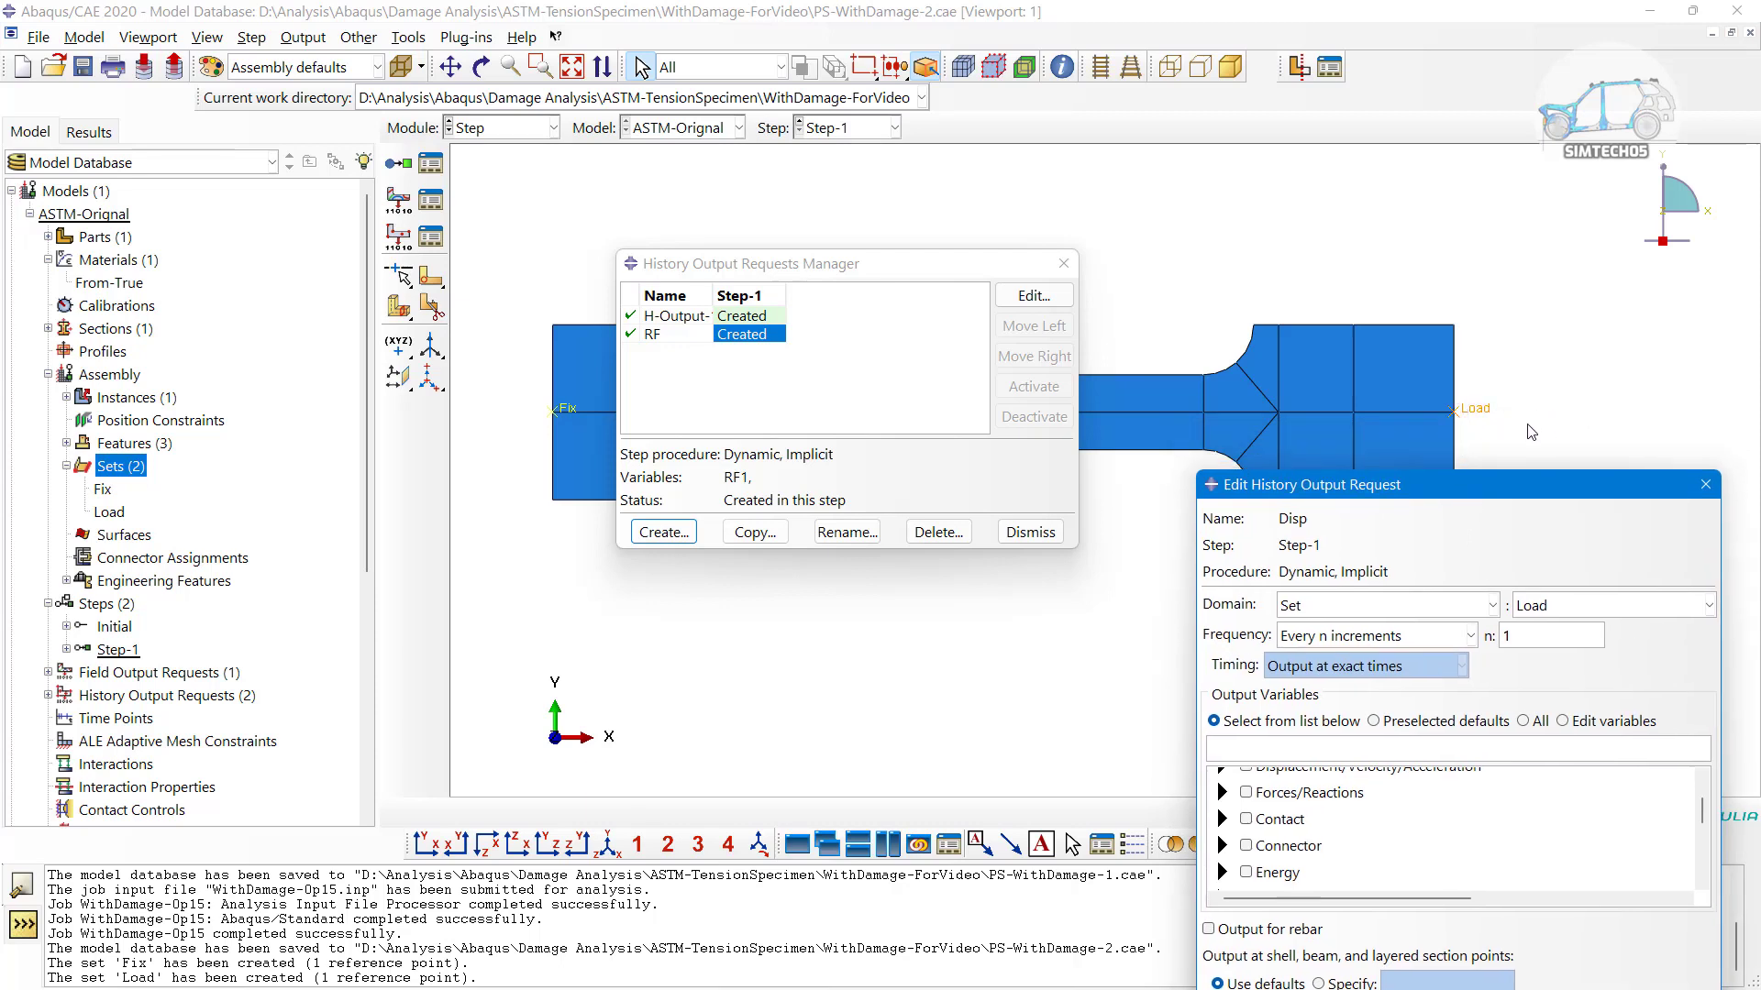
left_click_drag(1494, 488, 1476, 151)
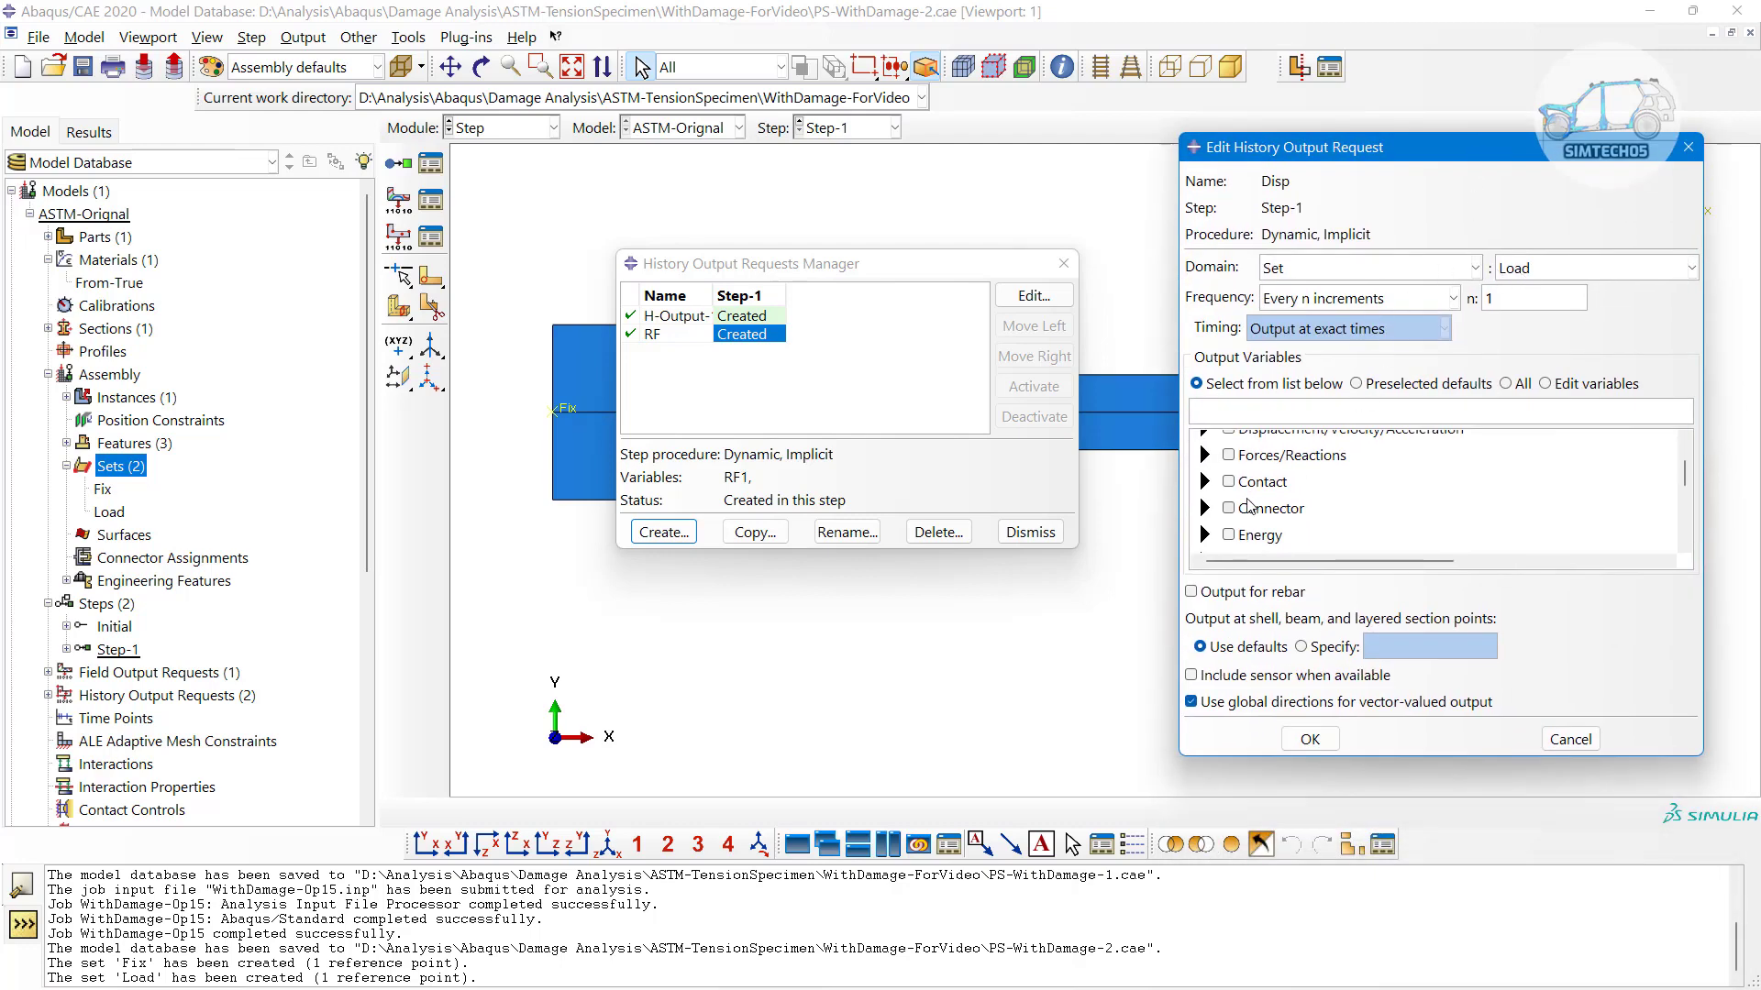
Request only the U1 translation component as output for the Disp request and save it
scroll(1249, 504, "up", 2)
scroll(1249, 505, "down", 2)
left_click(1205, 453)
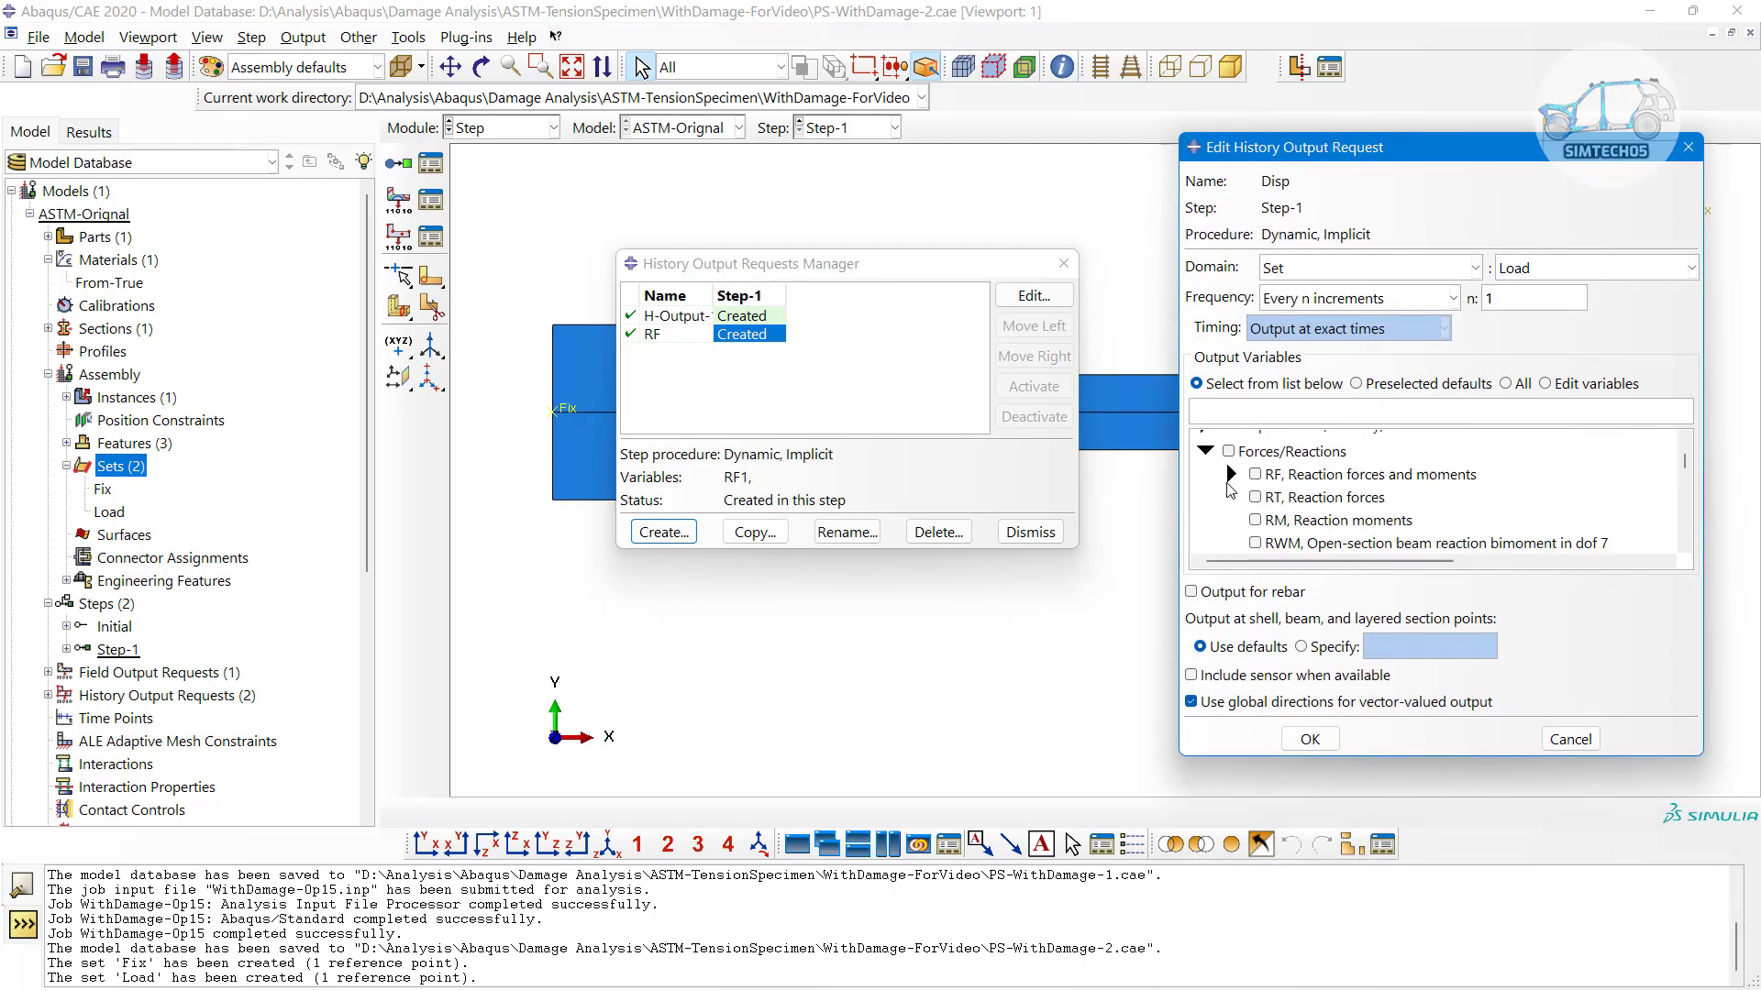
scroll(1229, 489, "up", 3)
left_click(1206, 471)
left_click(1205, 444)
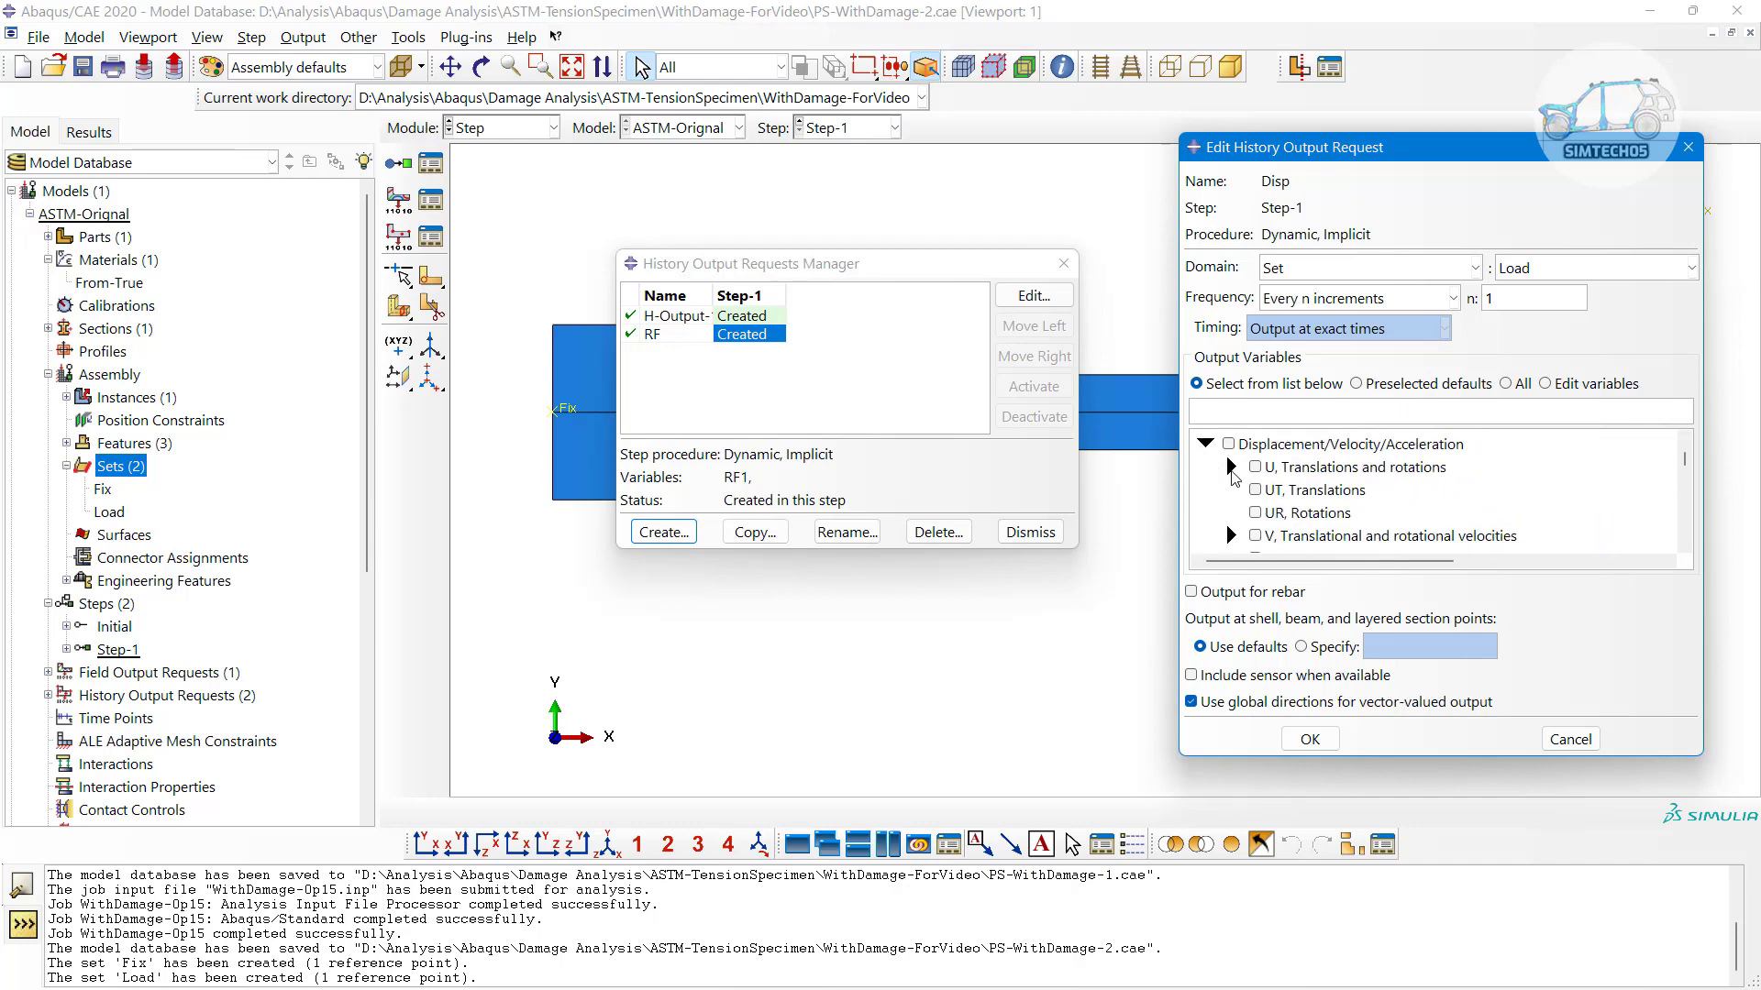
left_click(1231, 467)
left_click(1281, 490)
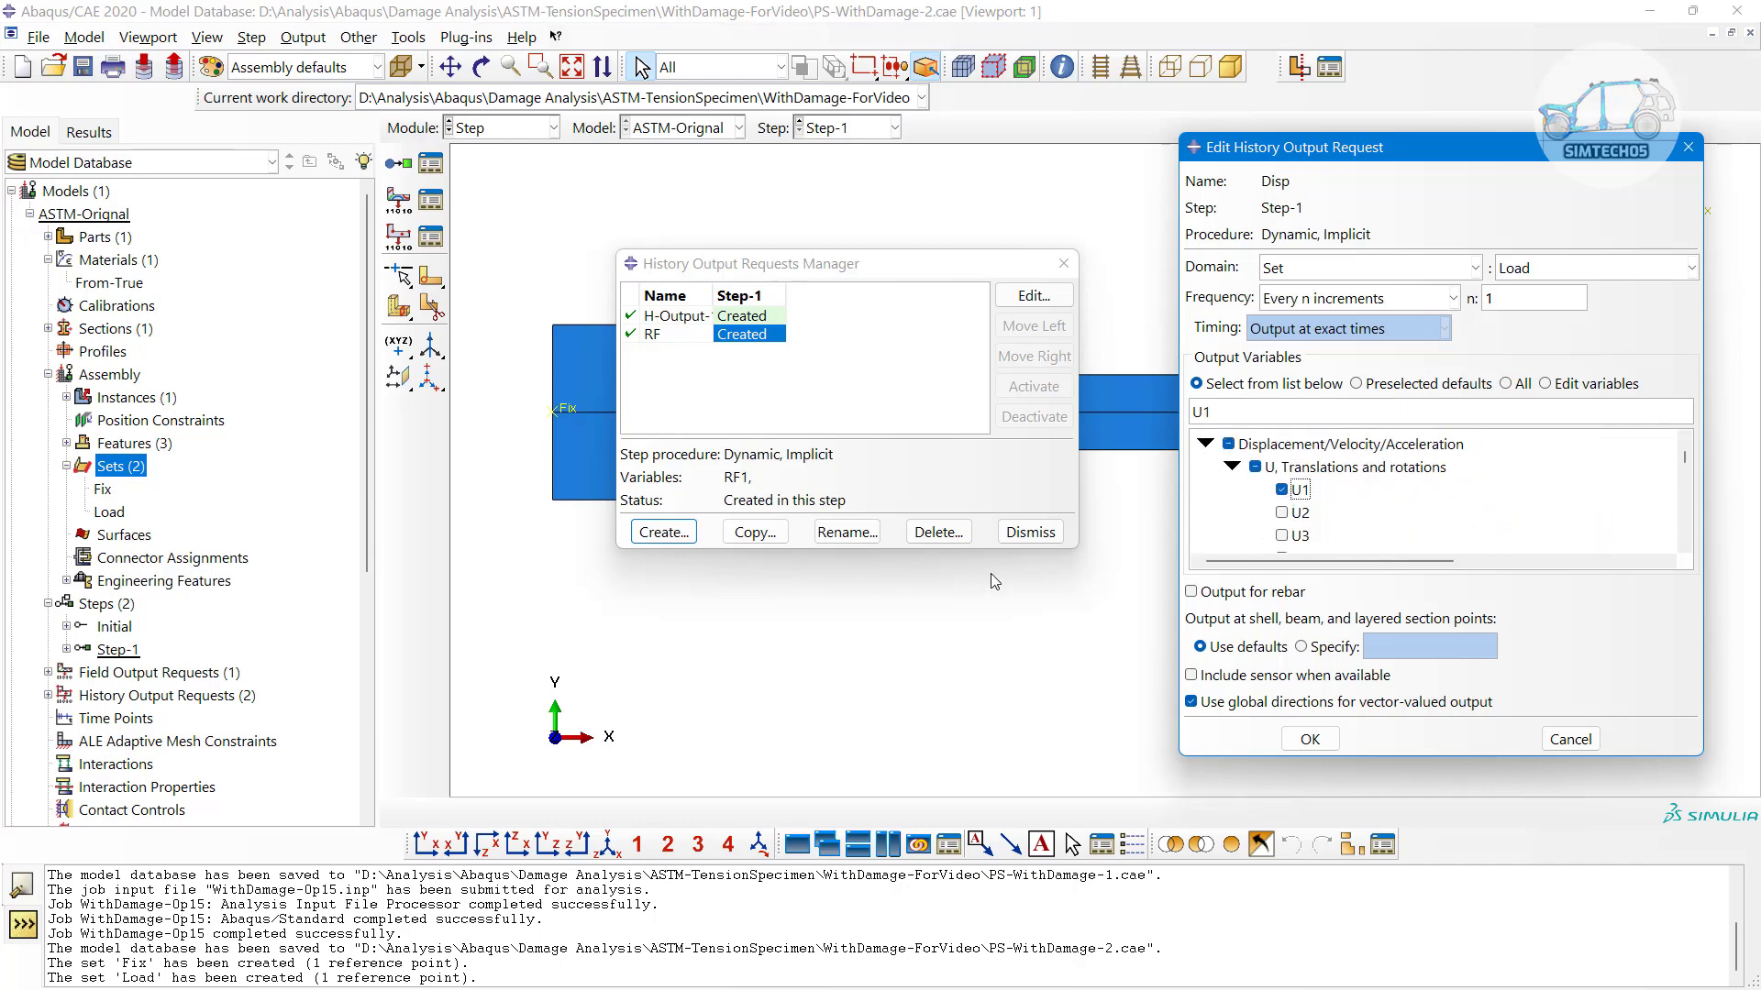
scroll(1398, 527, "down", 3)
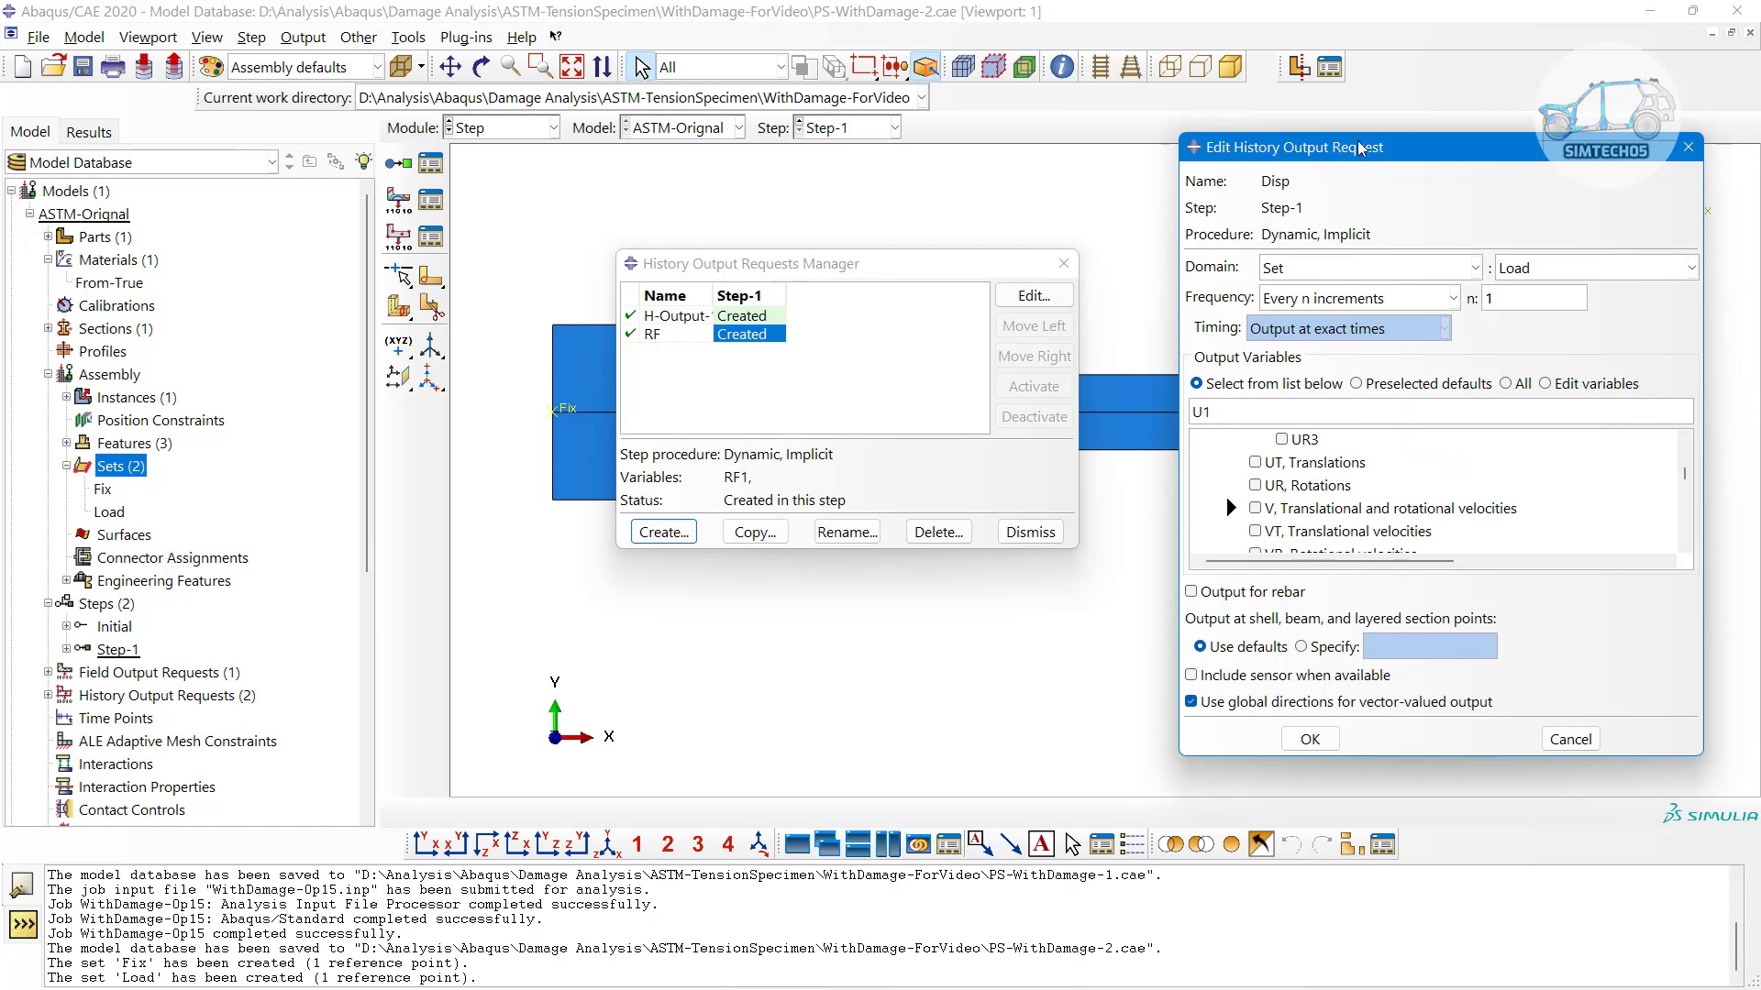
left_click(1309, 739)
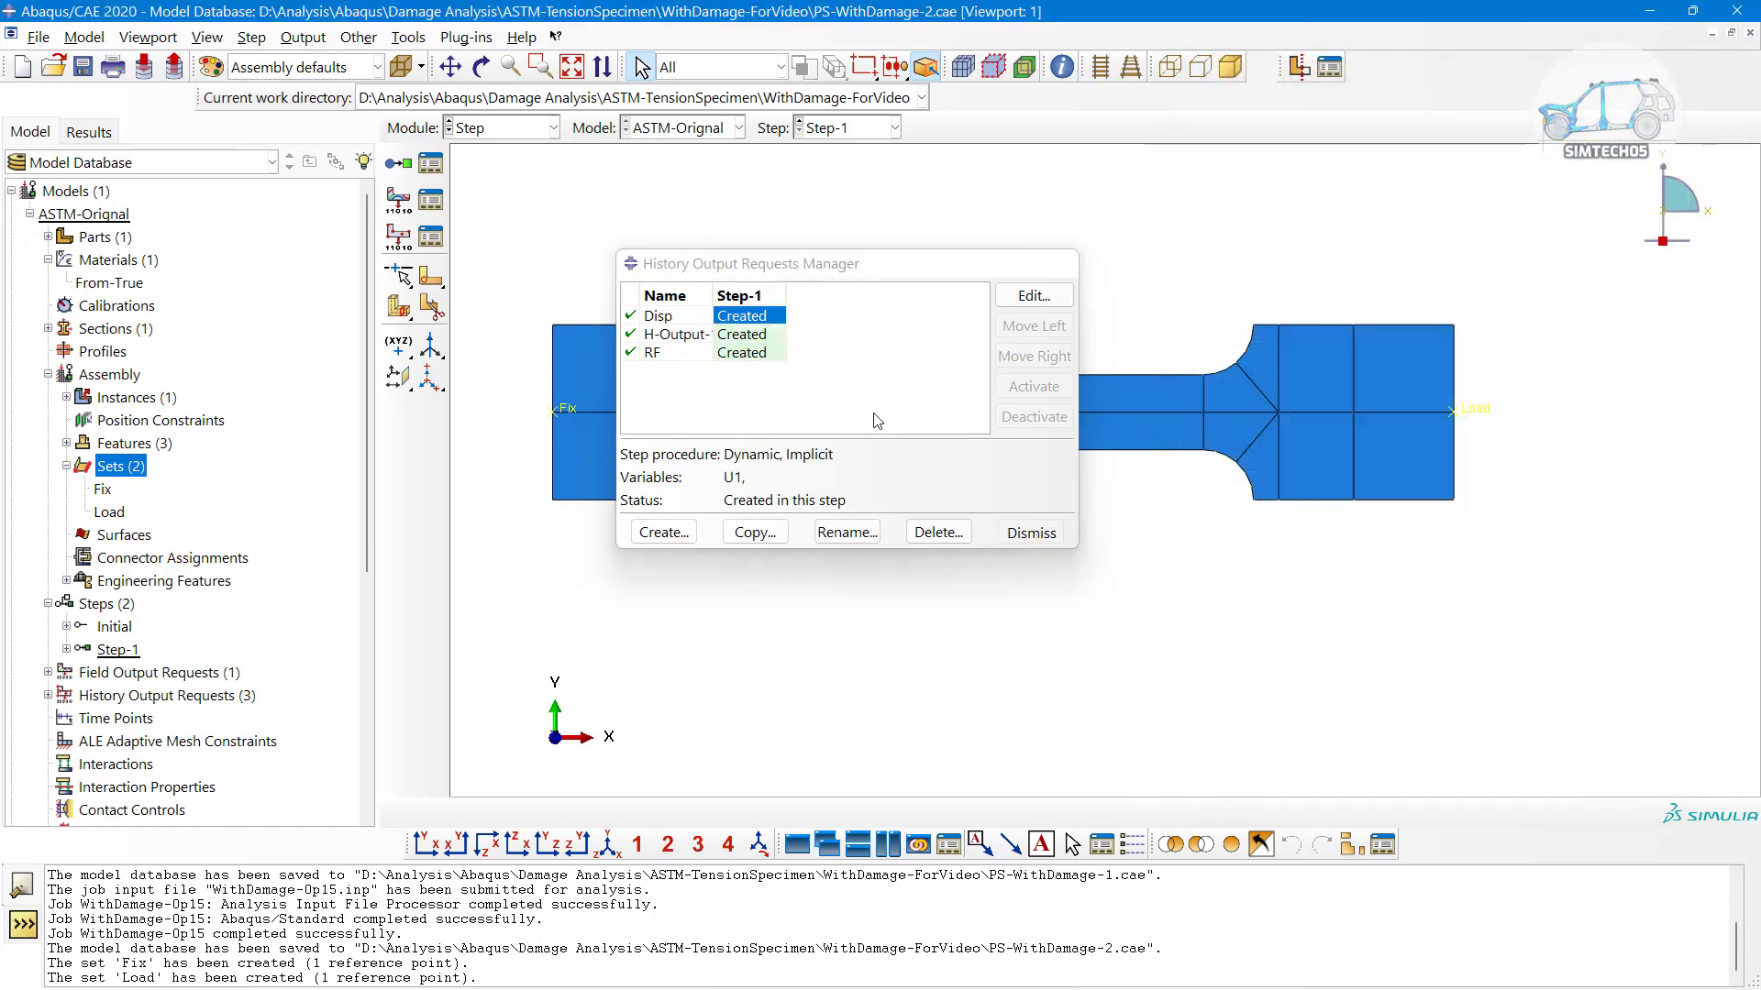
key("Escape")
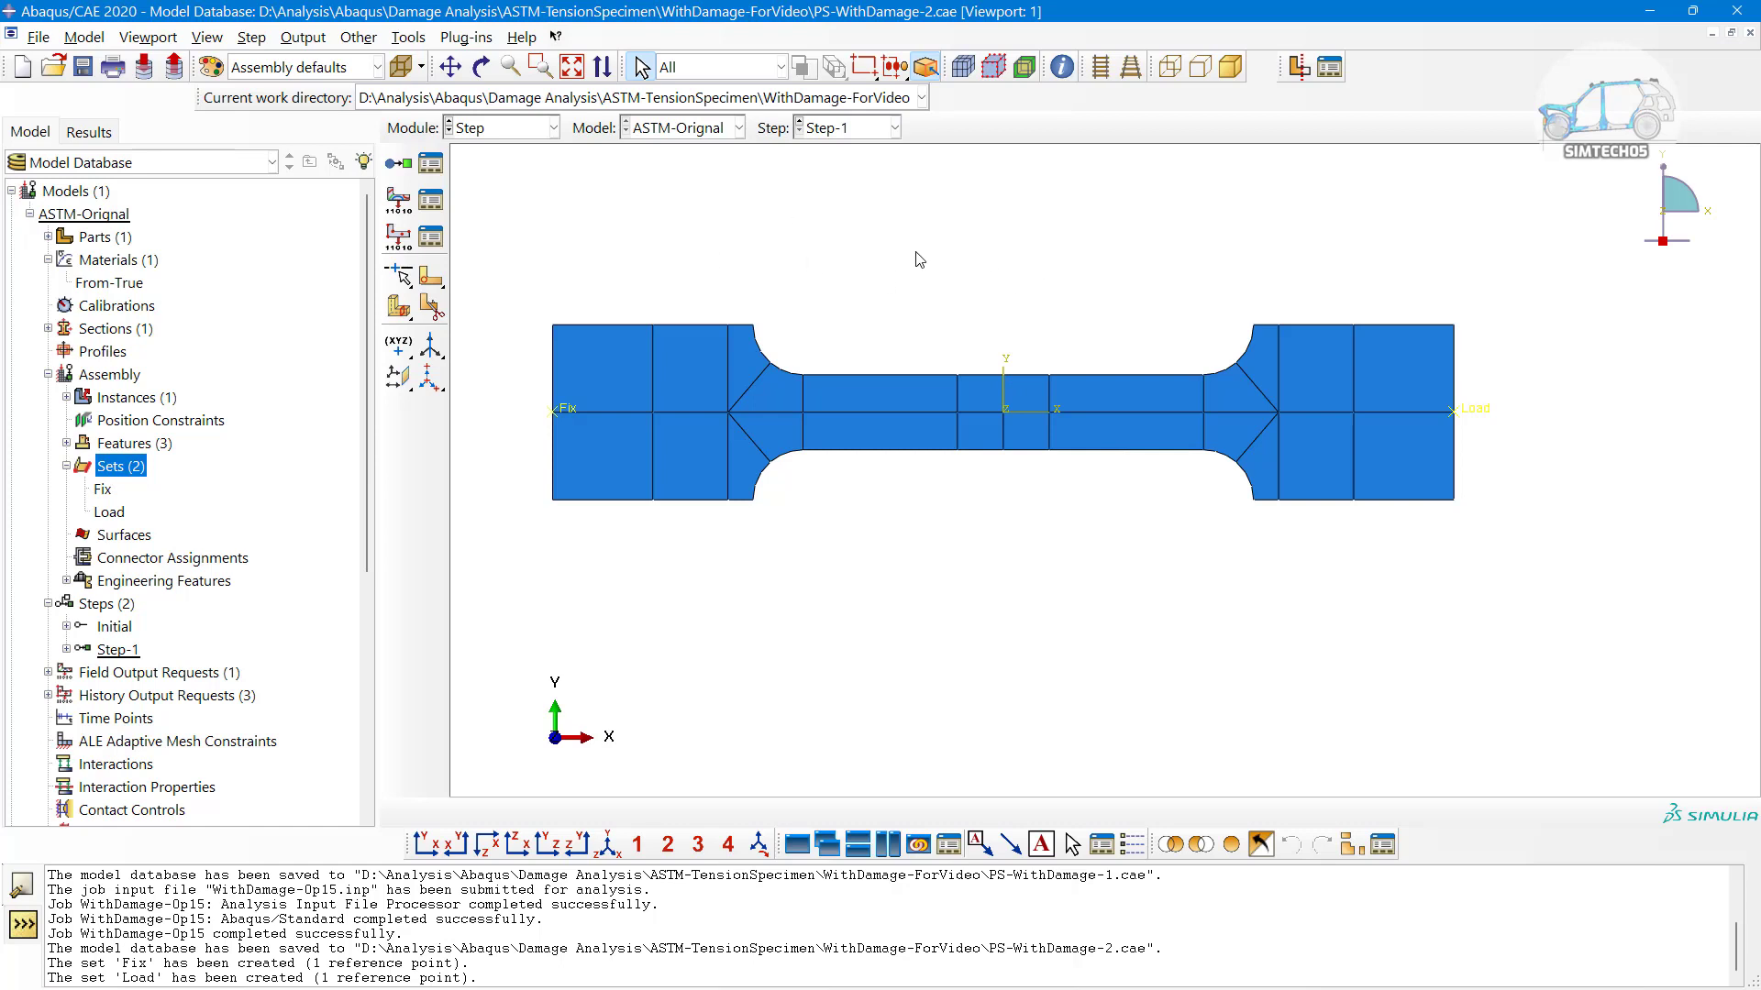
Switch to the Interaction module
left_click(449, 133)
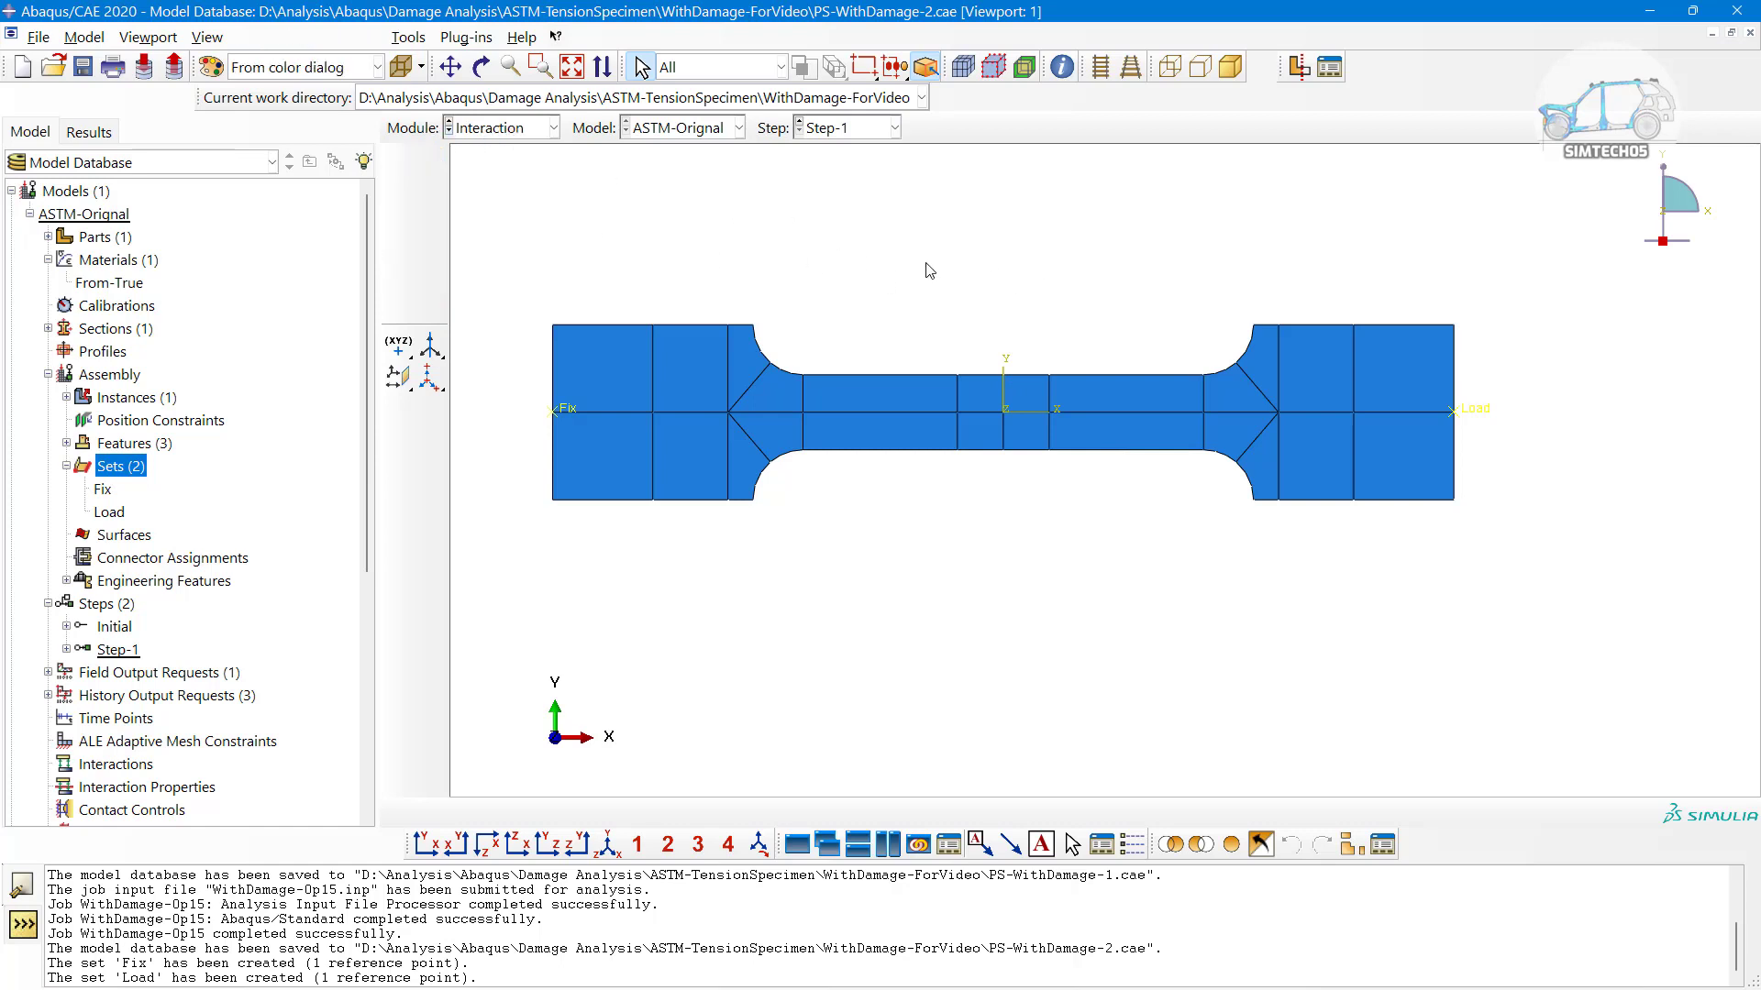
scroll(848, 334, "up", 1)
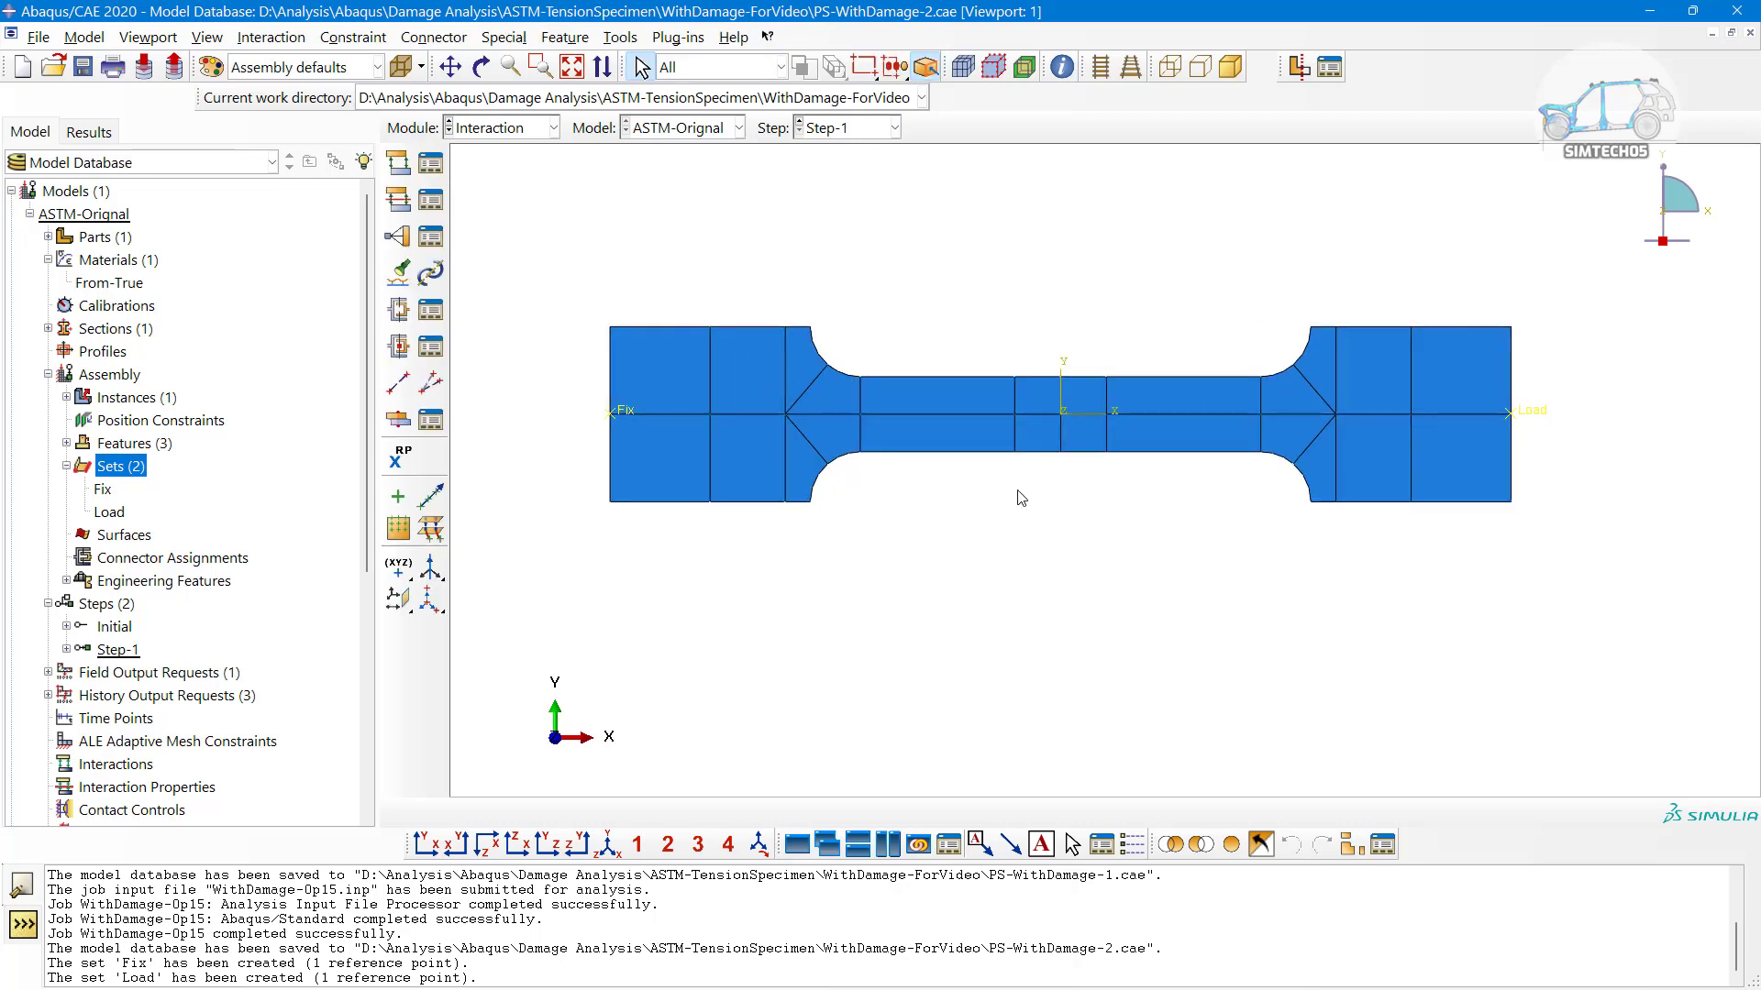
Highlight the wide grip sections at both ends of the specimen to examine the regions for rigid constraints
left_click_drag(553, 264, 789, 567)
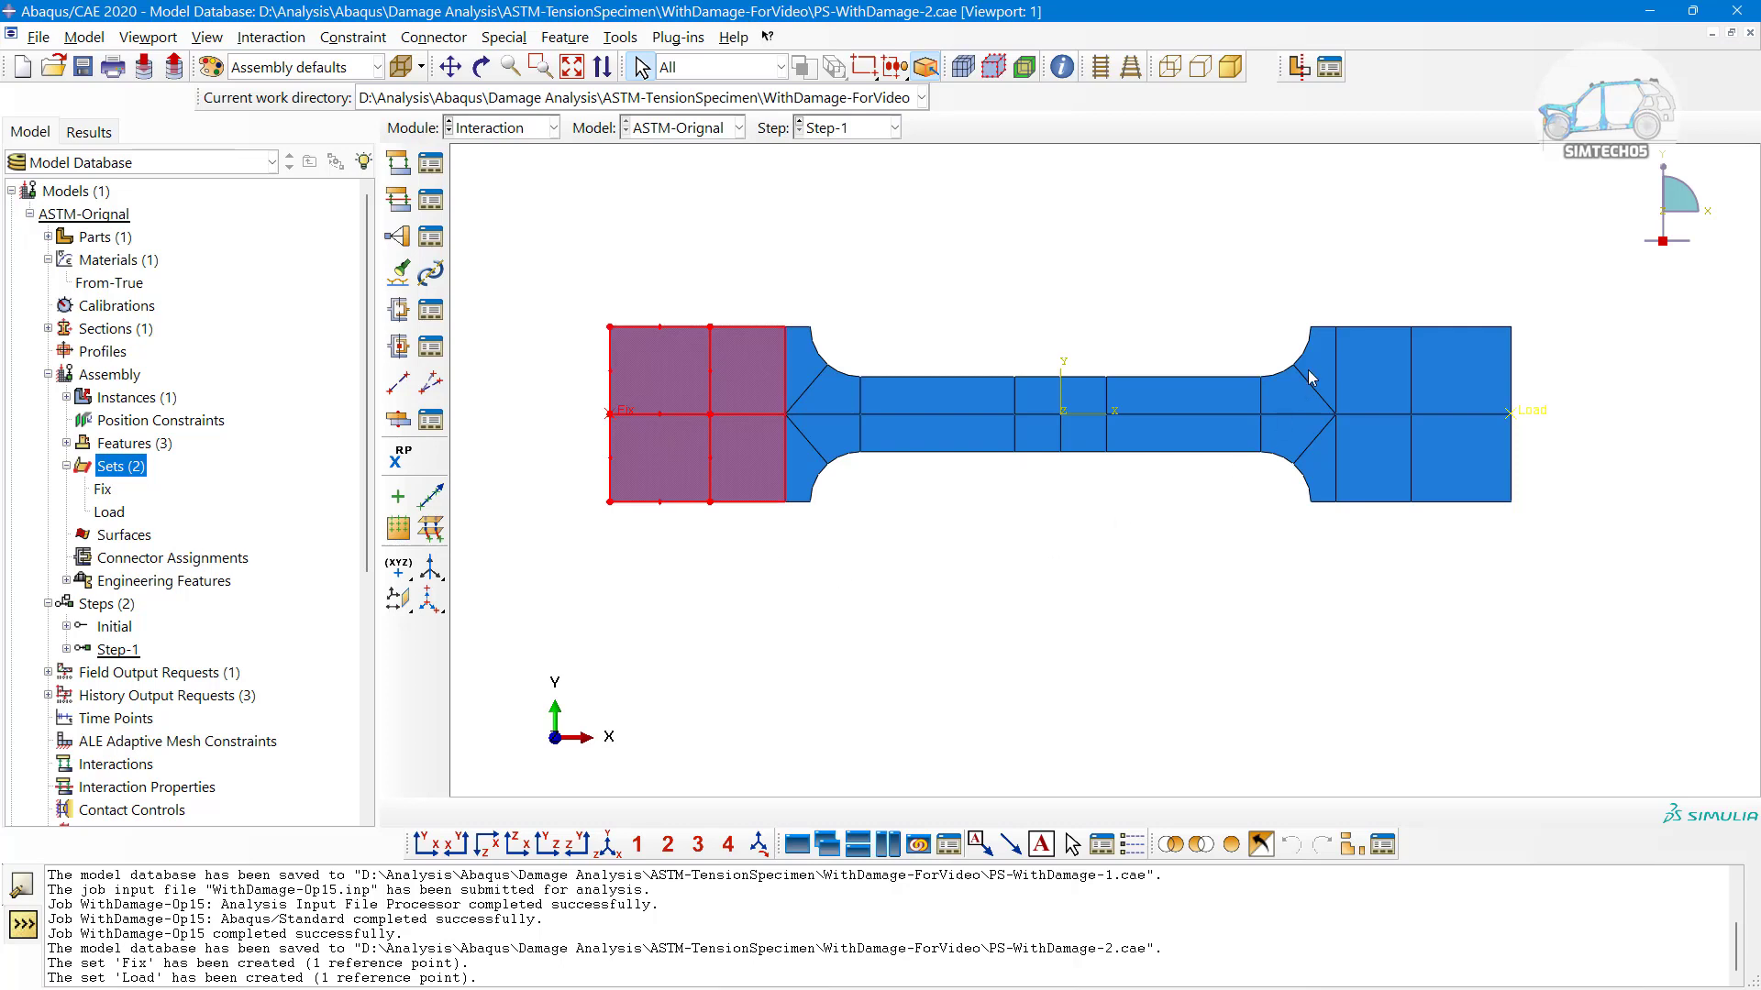
left_click_drag(1375, 309, 1555, 587, "shift")
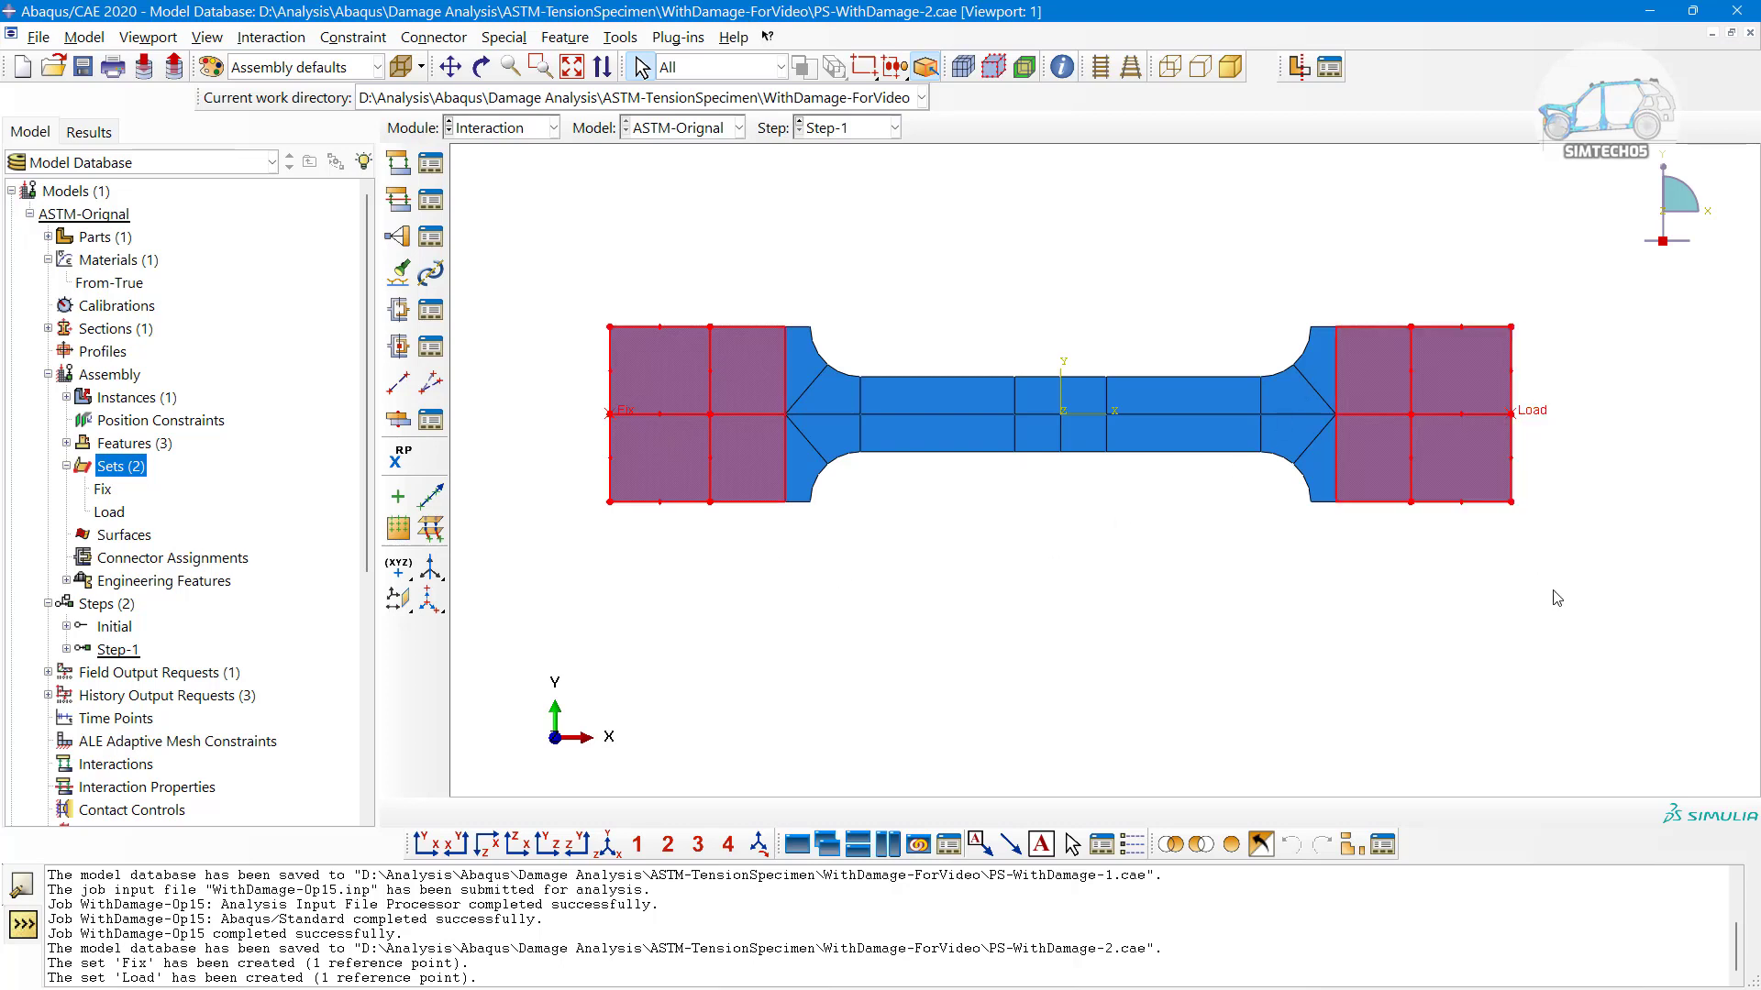
left_click(1557, 598)
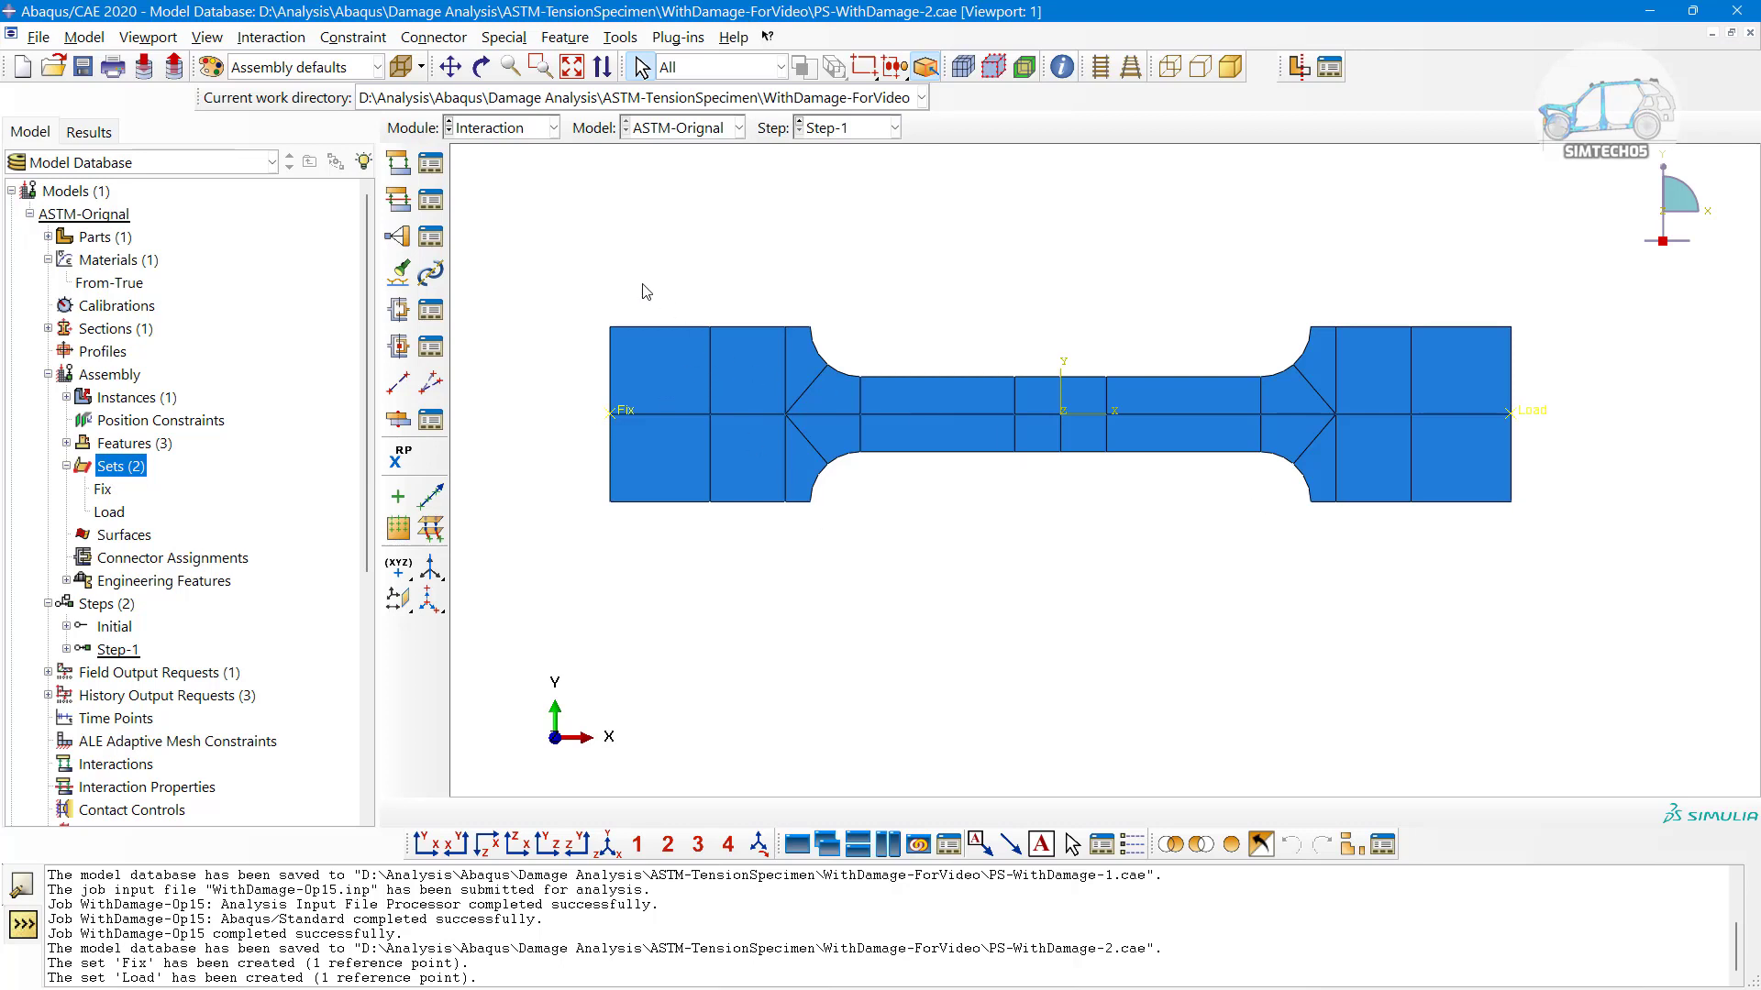
left_click_drag(620, 266, 810, 541)
left_click_drag(1386, 323, 1527, 523, "shift")
left_click(1009, 596)
Create a rigid body constraint on the specimen's left grip section, with the Fix point as its reference point
left_click(431, 237)
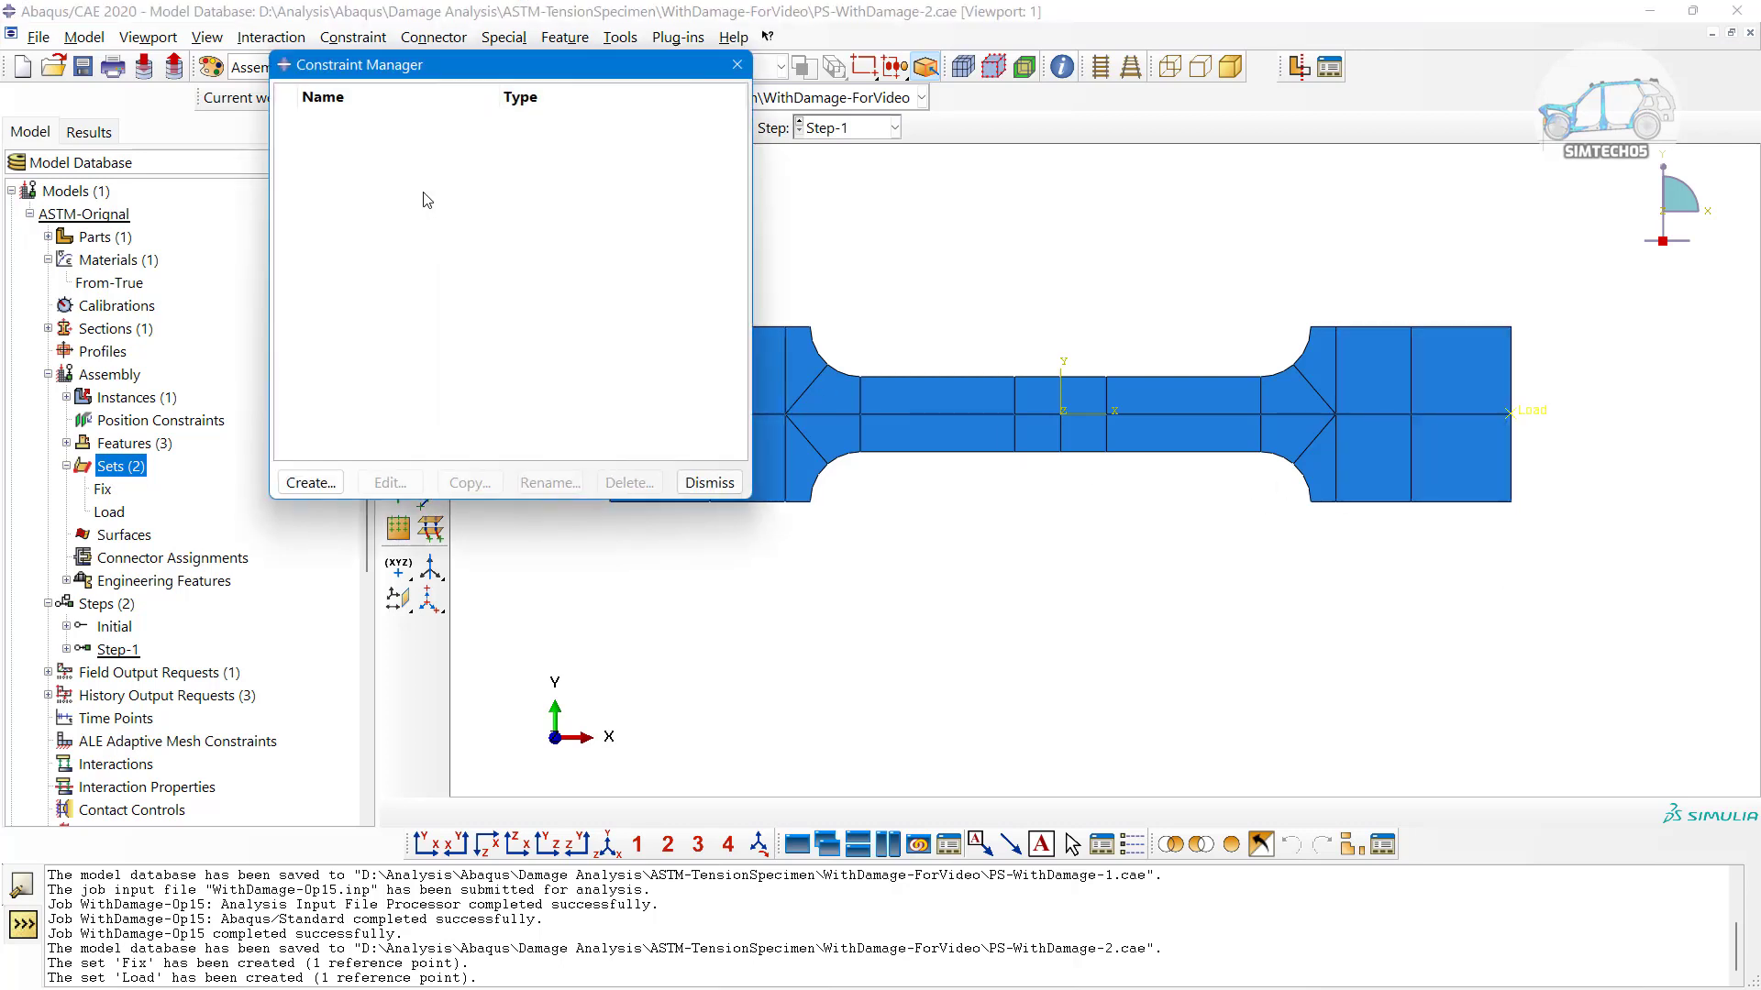
left_click_drag(447, 62, 353, 93)
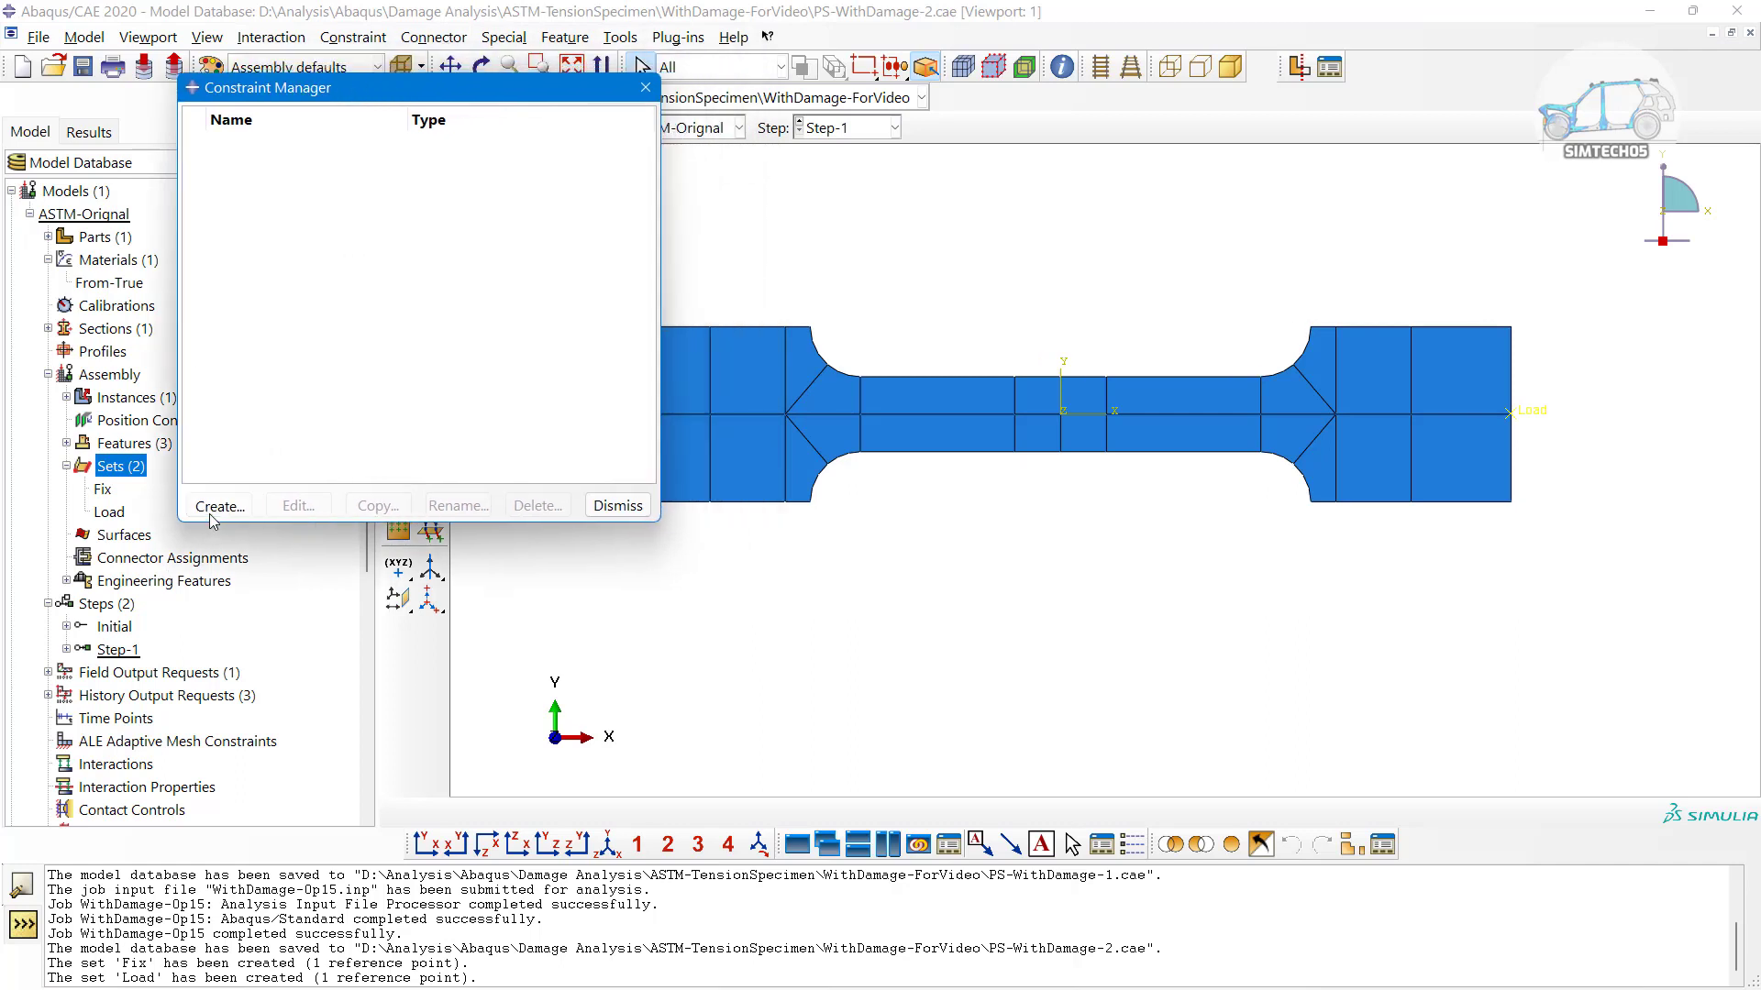
left_click(219, 505)
left_click(443, 233)
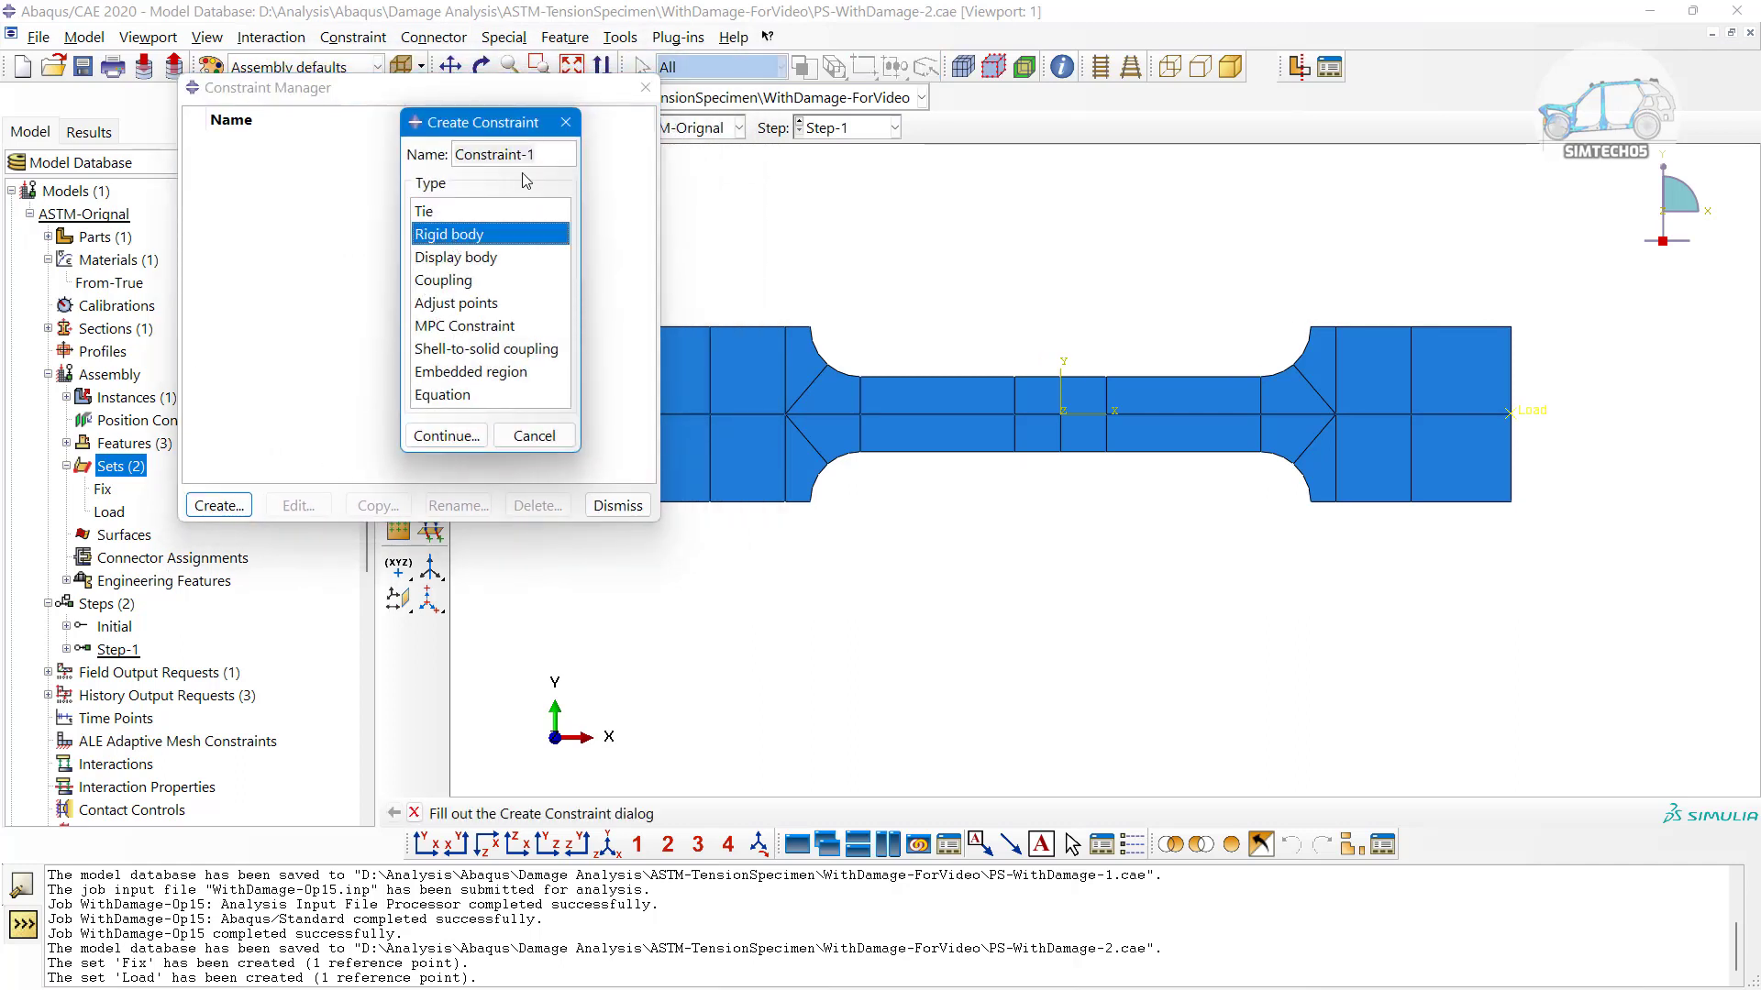
left_click(441, 436)
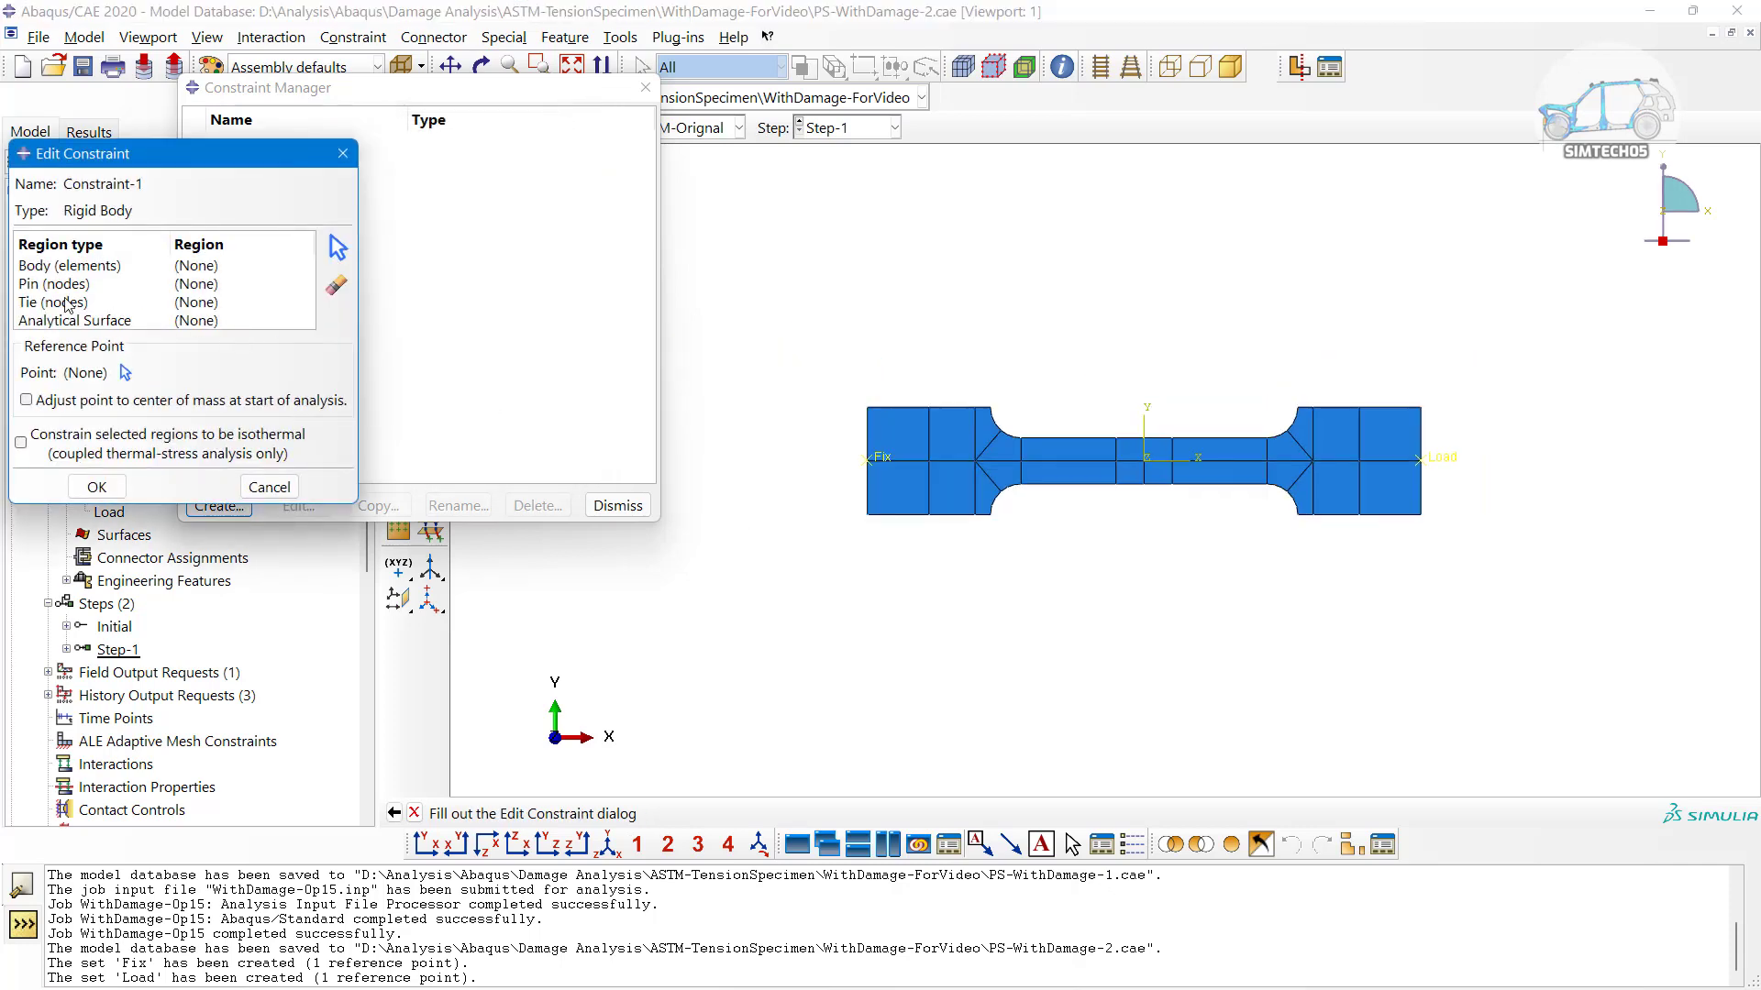
left_click(65, 268)
left_click(337, 247)
left_click_drag(809, 342, 954, 588)
left_click(900, 814)
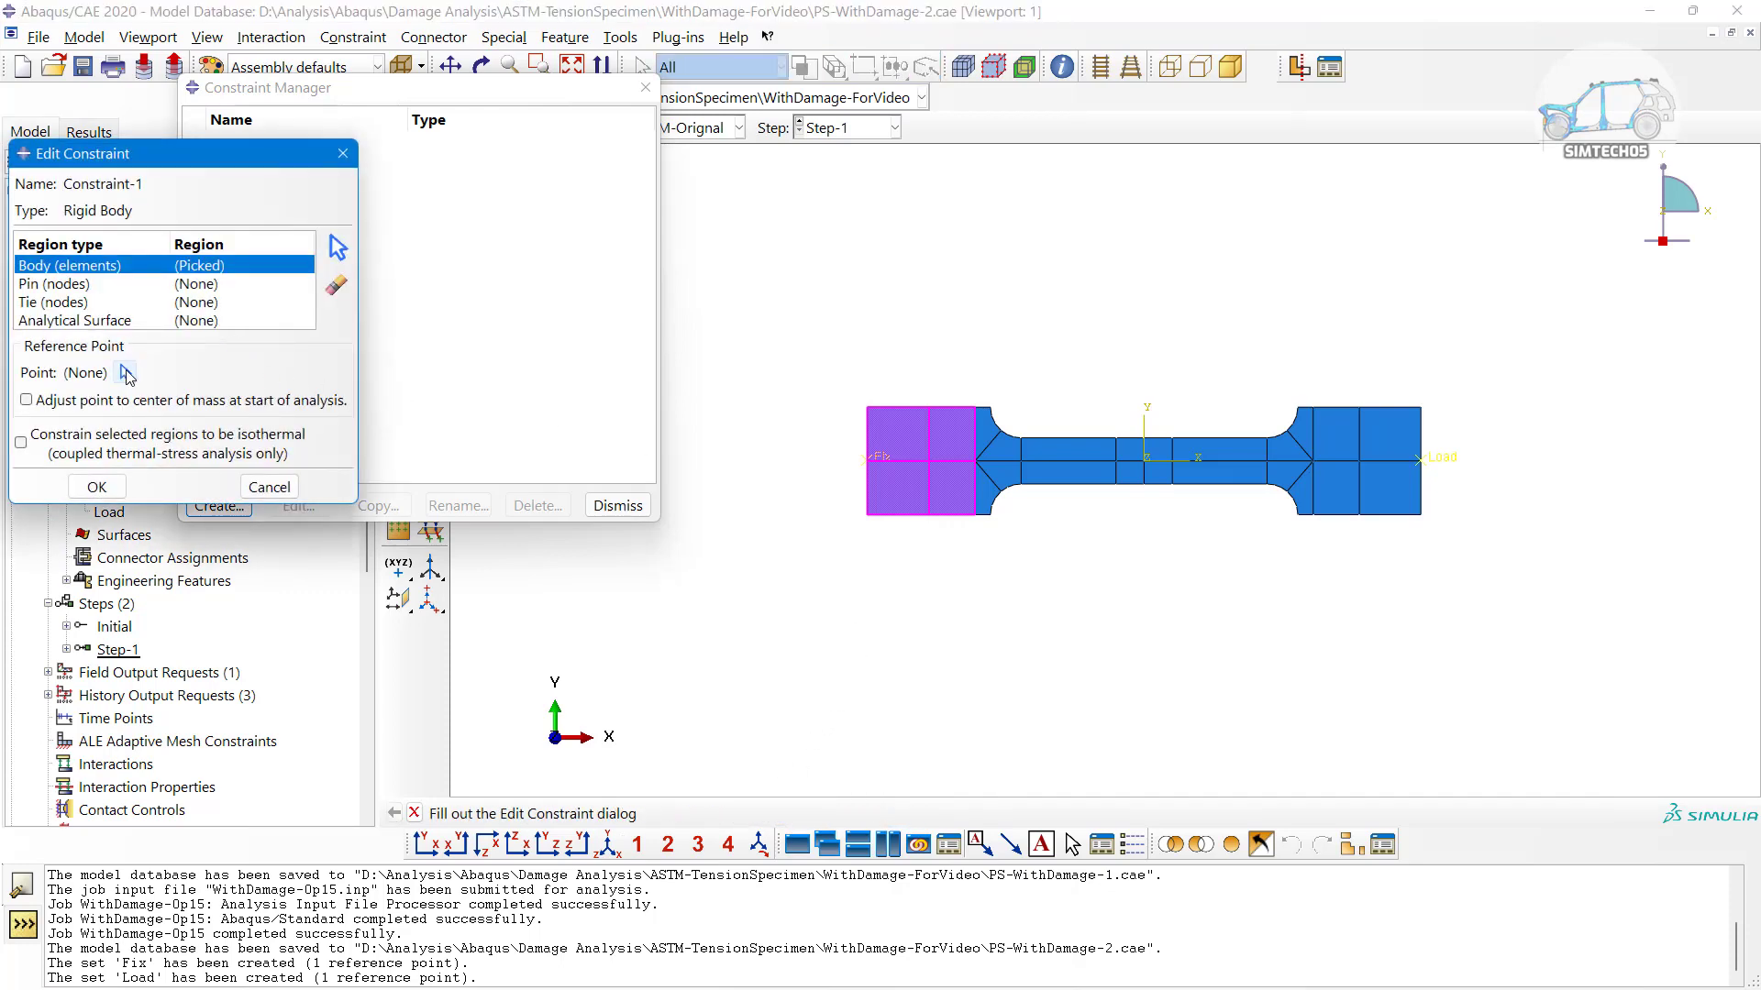
left_click(122, 371)
left_click(883, 461)
left_click(100, 487)
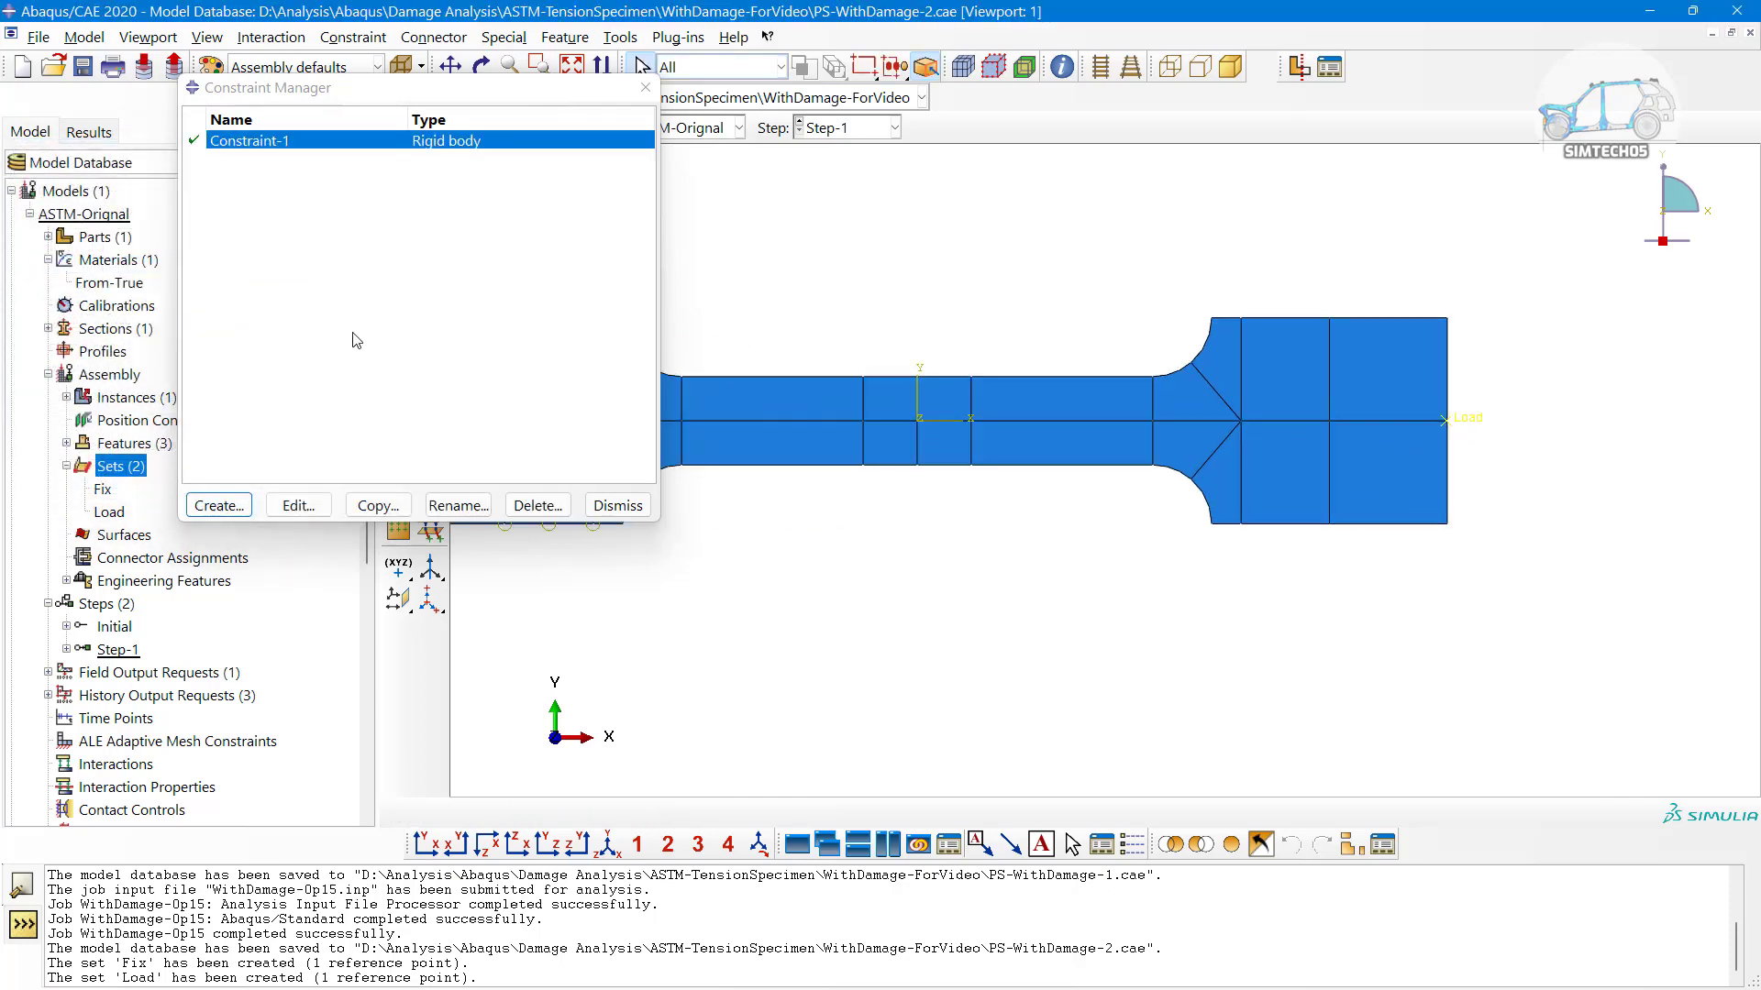
Create a rigid body constraint on the specimen's right grip section, with the Load point as its reference point
left_click(227, 503)
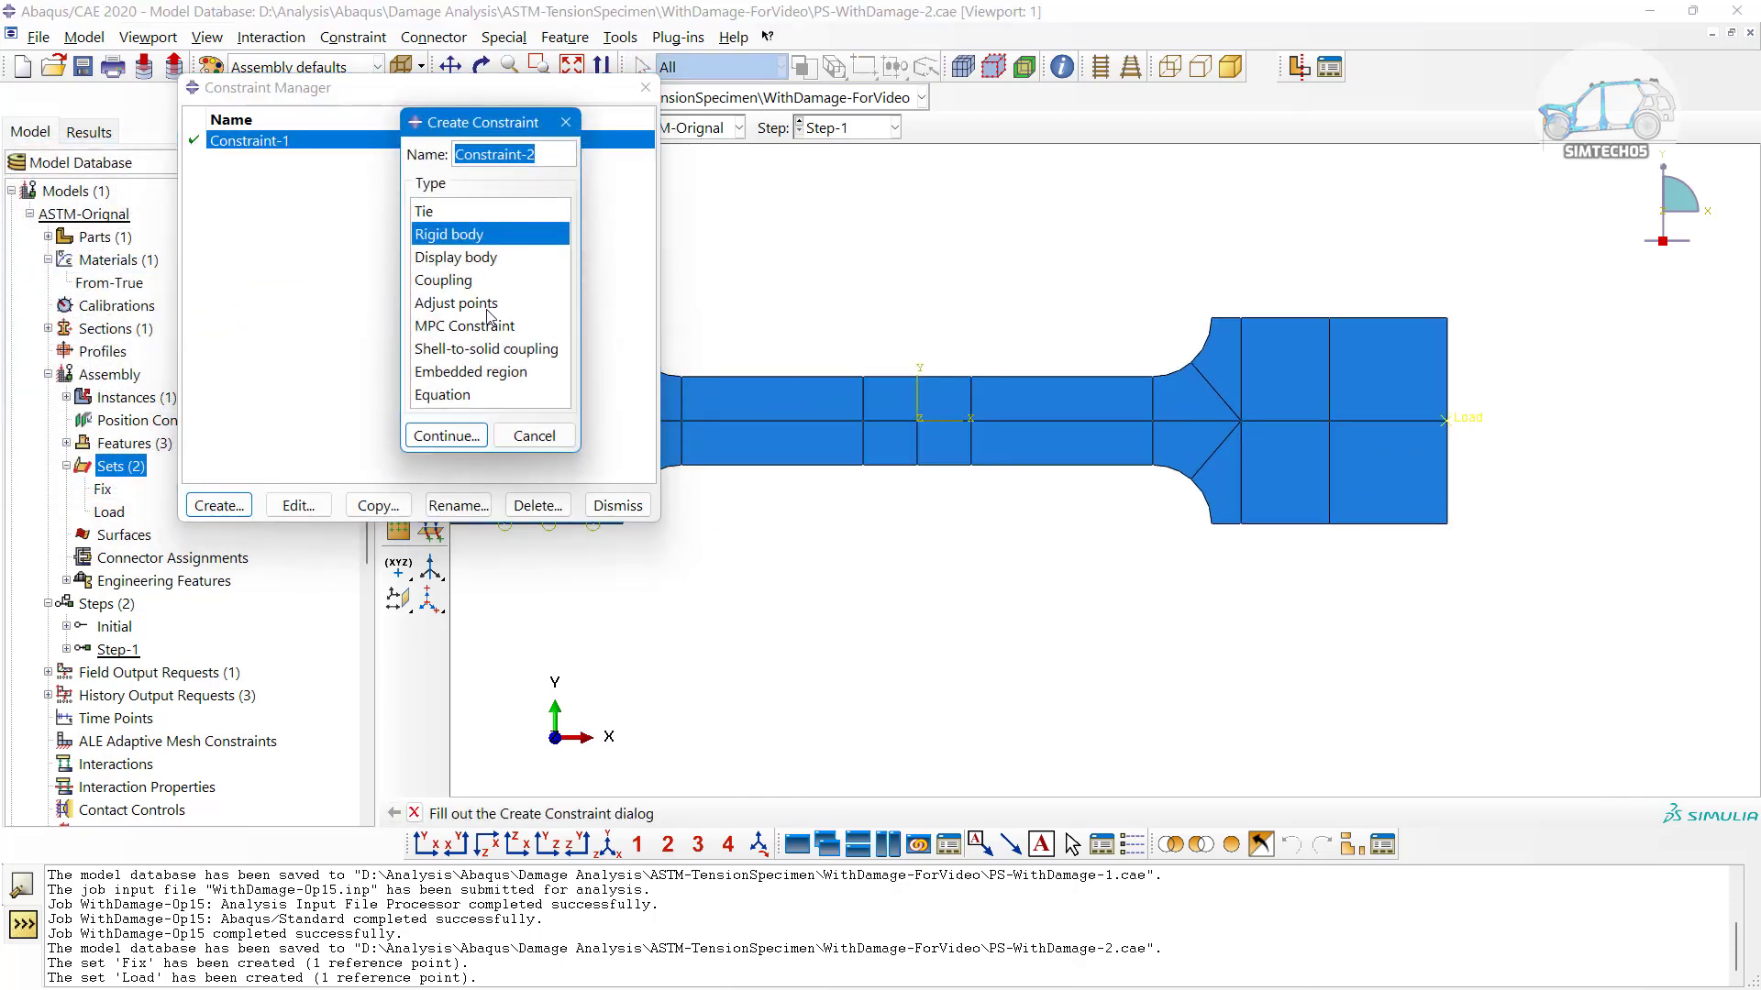
left_click(445, 436)
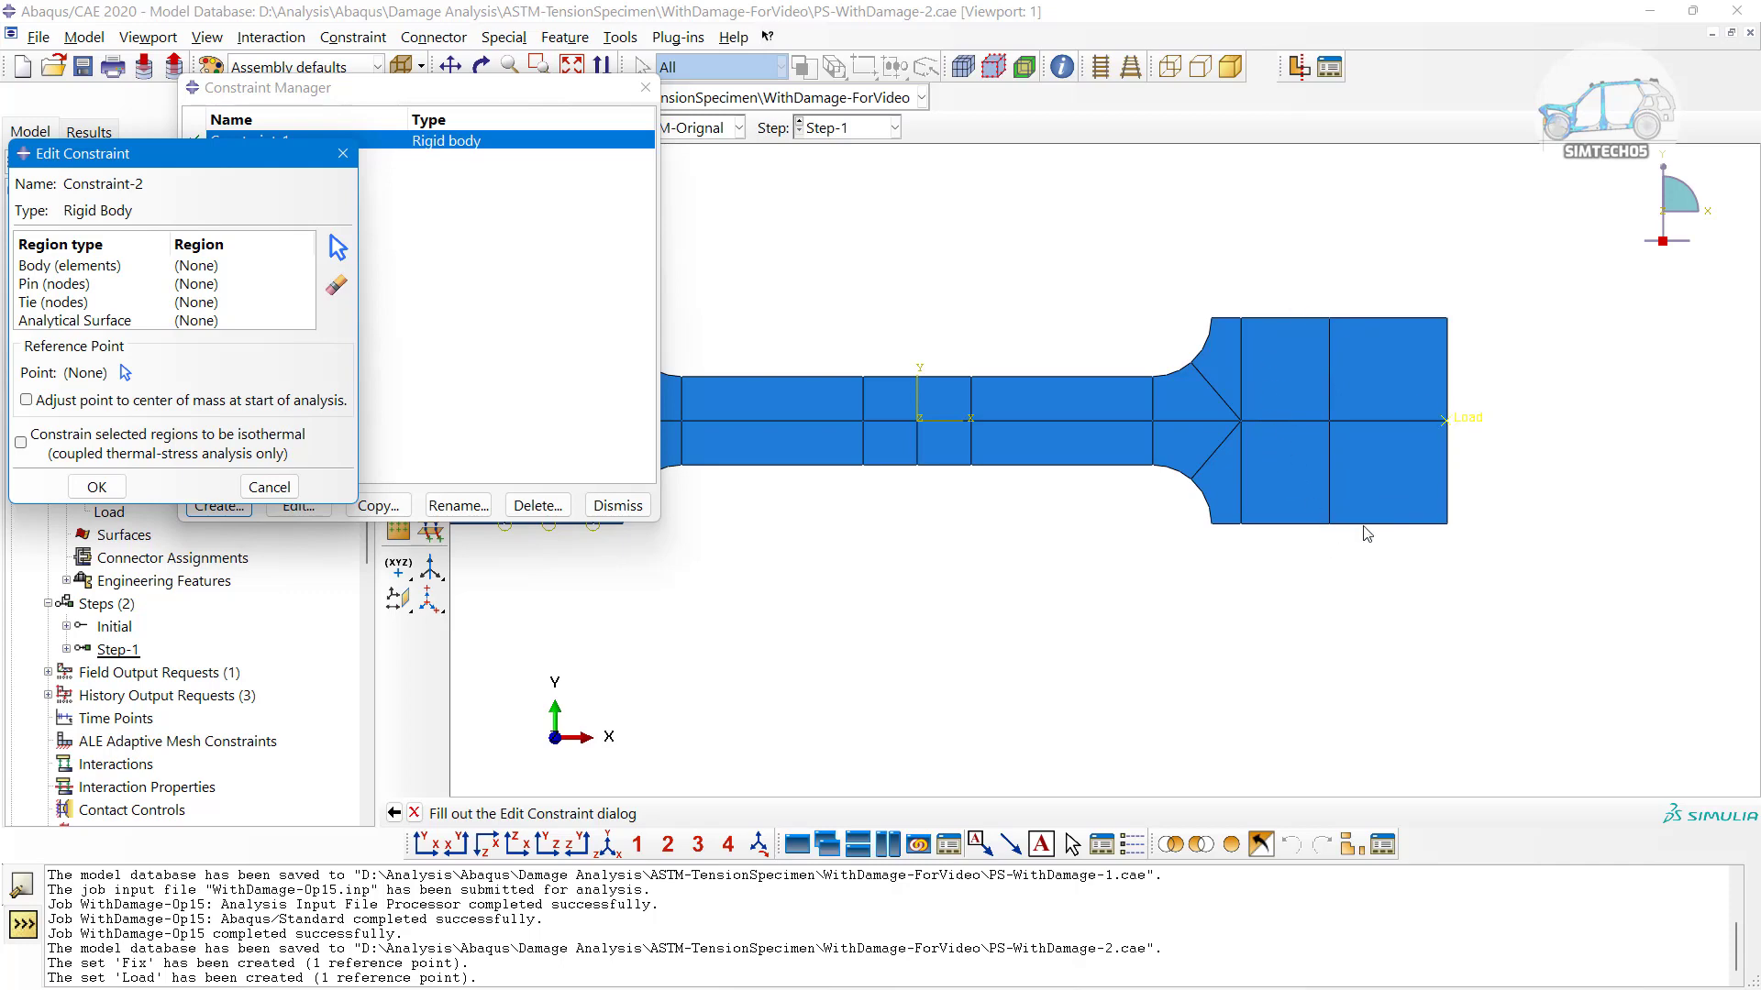
left_click_drag(267, 158, 595, 144)
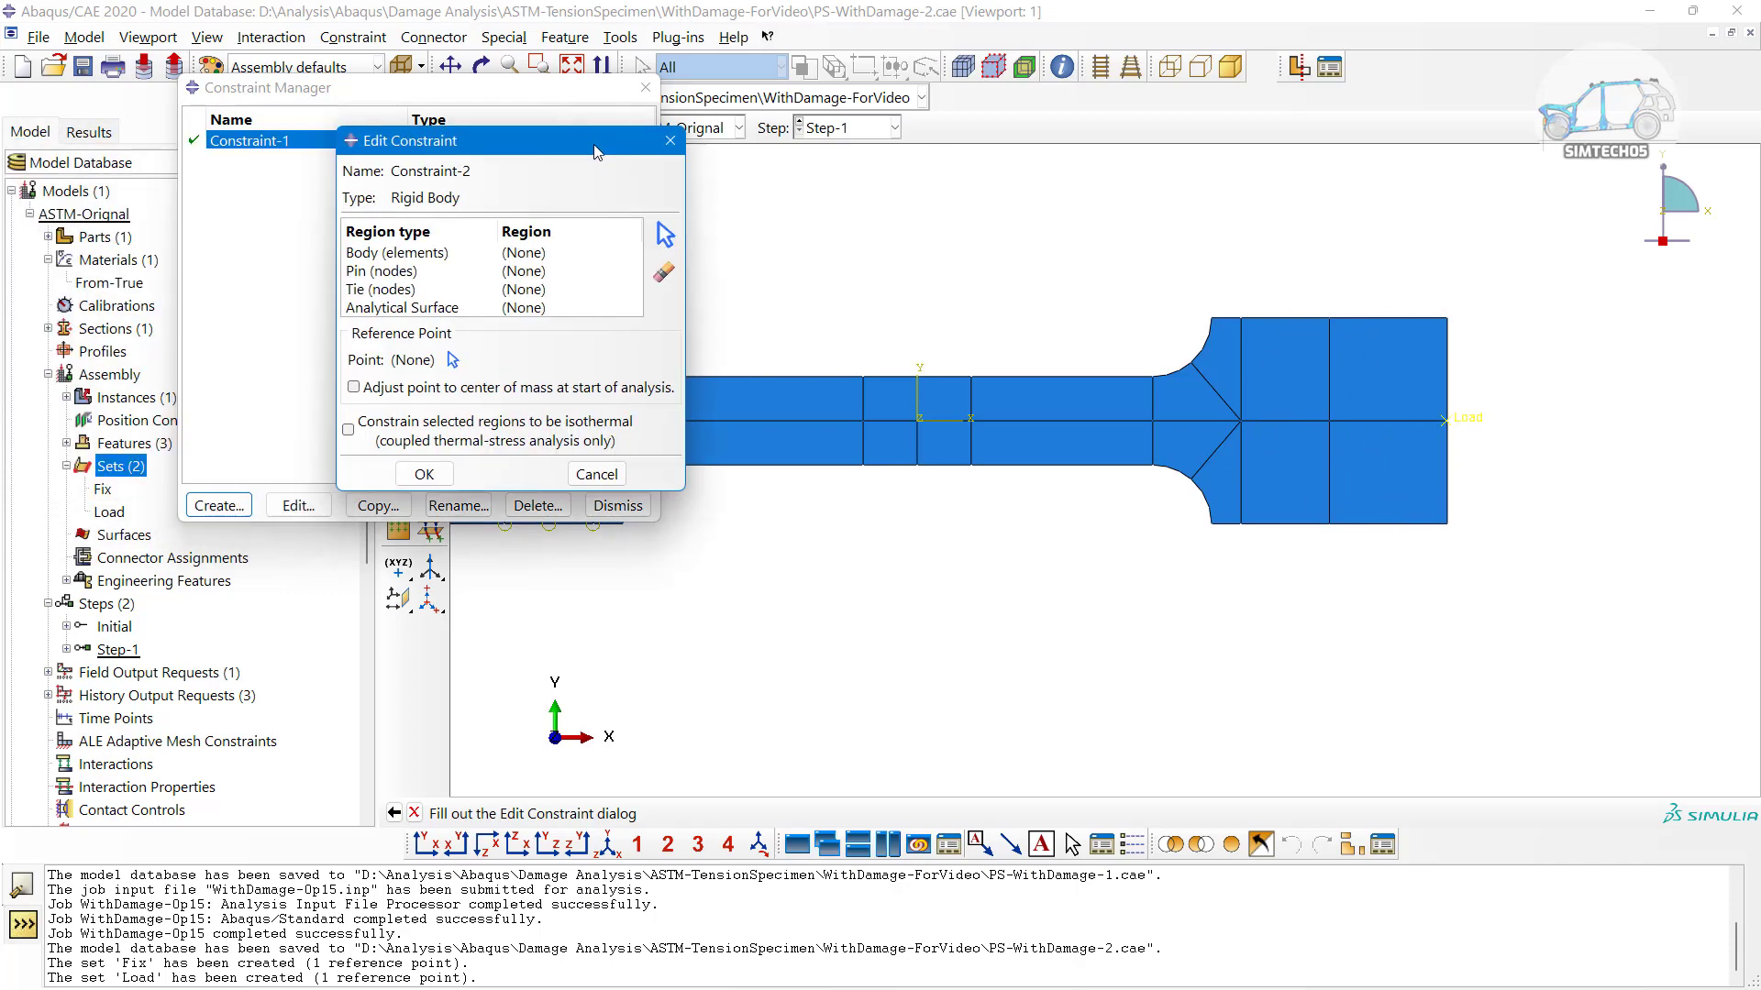
left_click(525, 253)
left_click(667, 234)
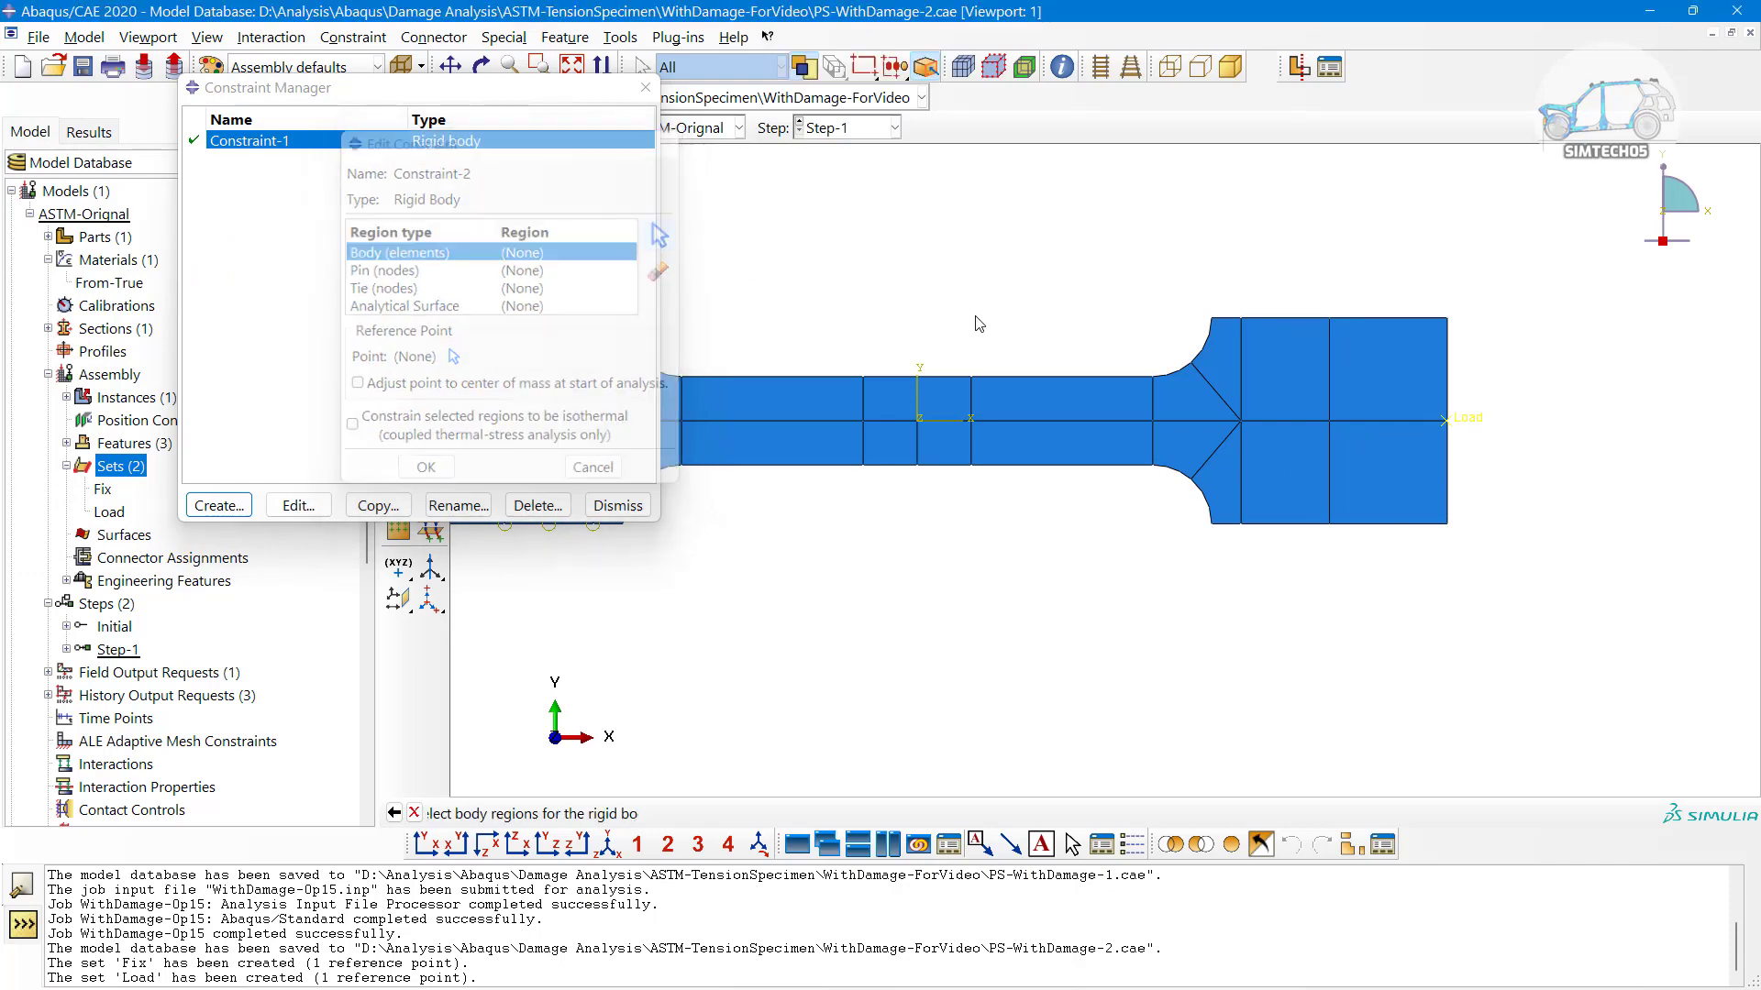
left_click_drag(1227, 276, 1472, 597)
middle_click(1472, 597)
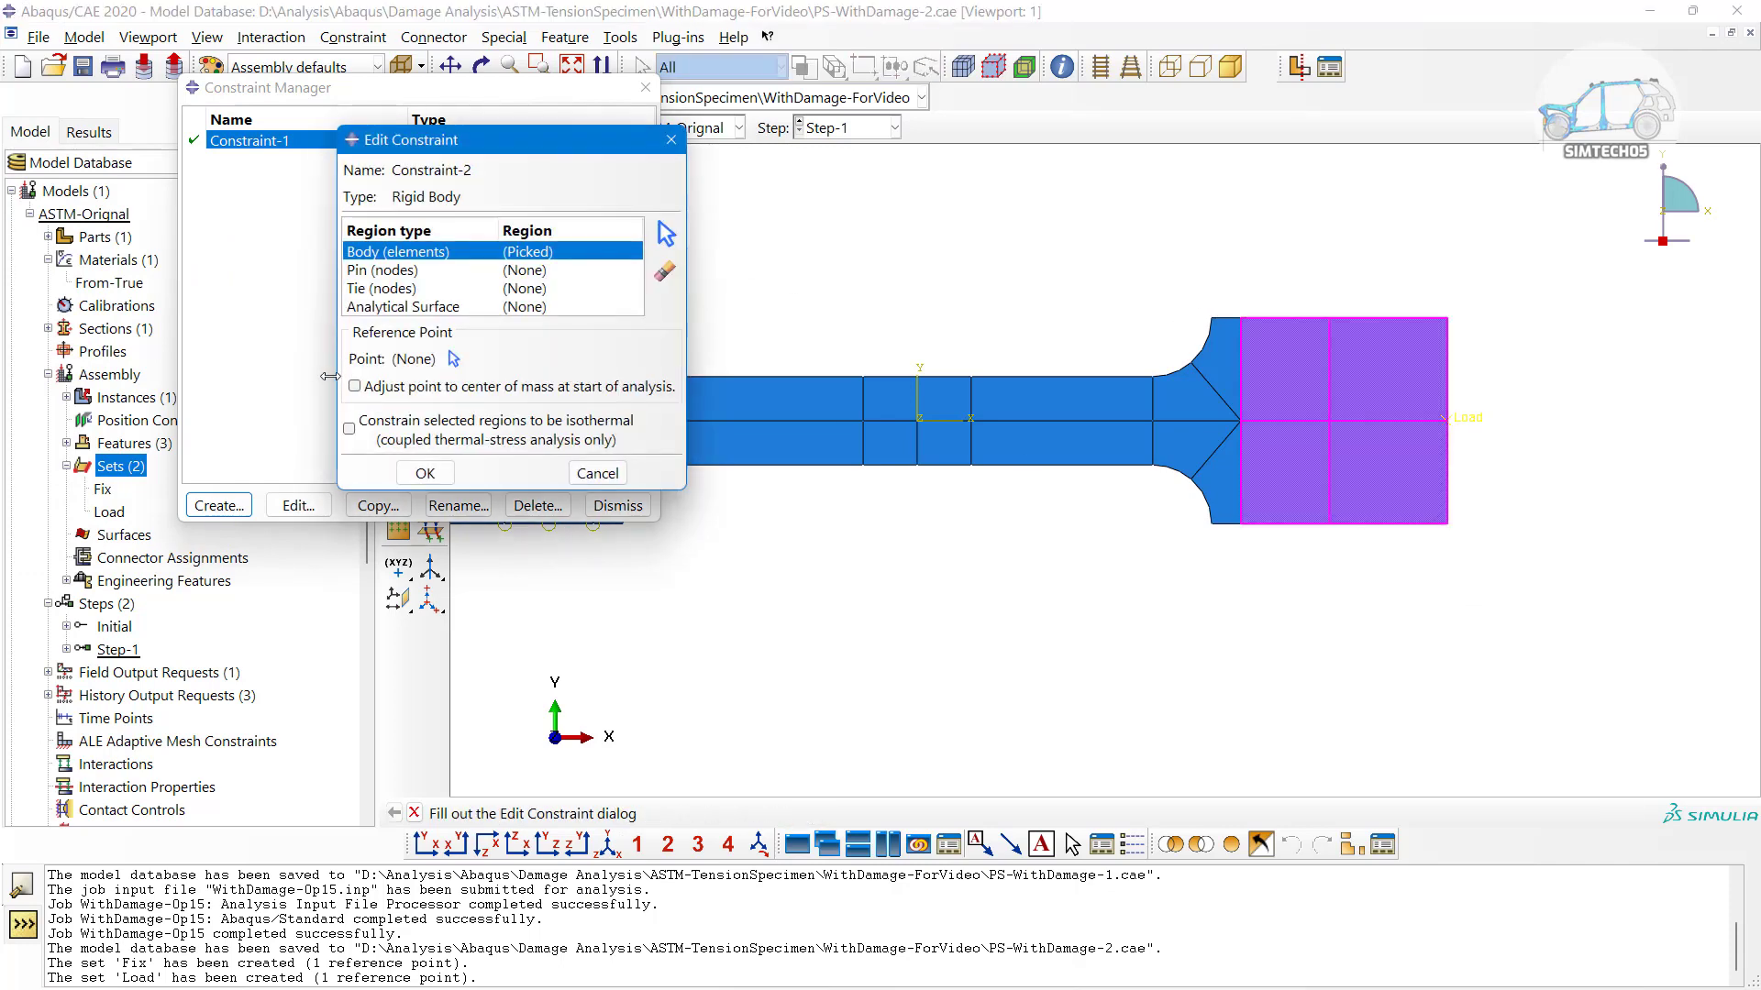
left_click(446, 358)
left_click(1447, 420)
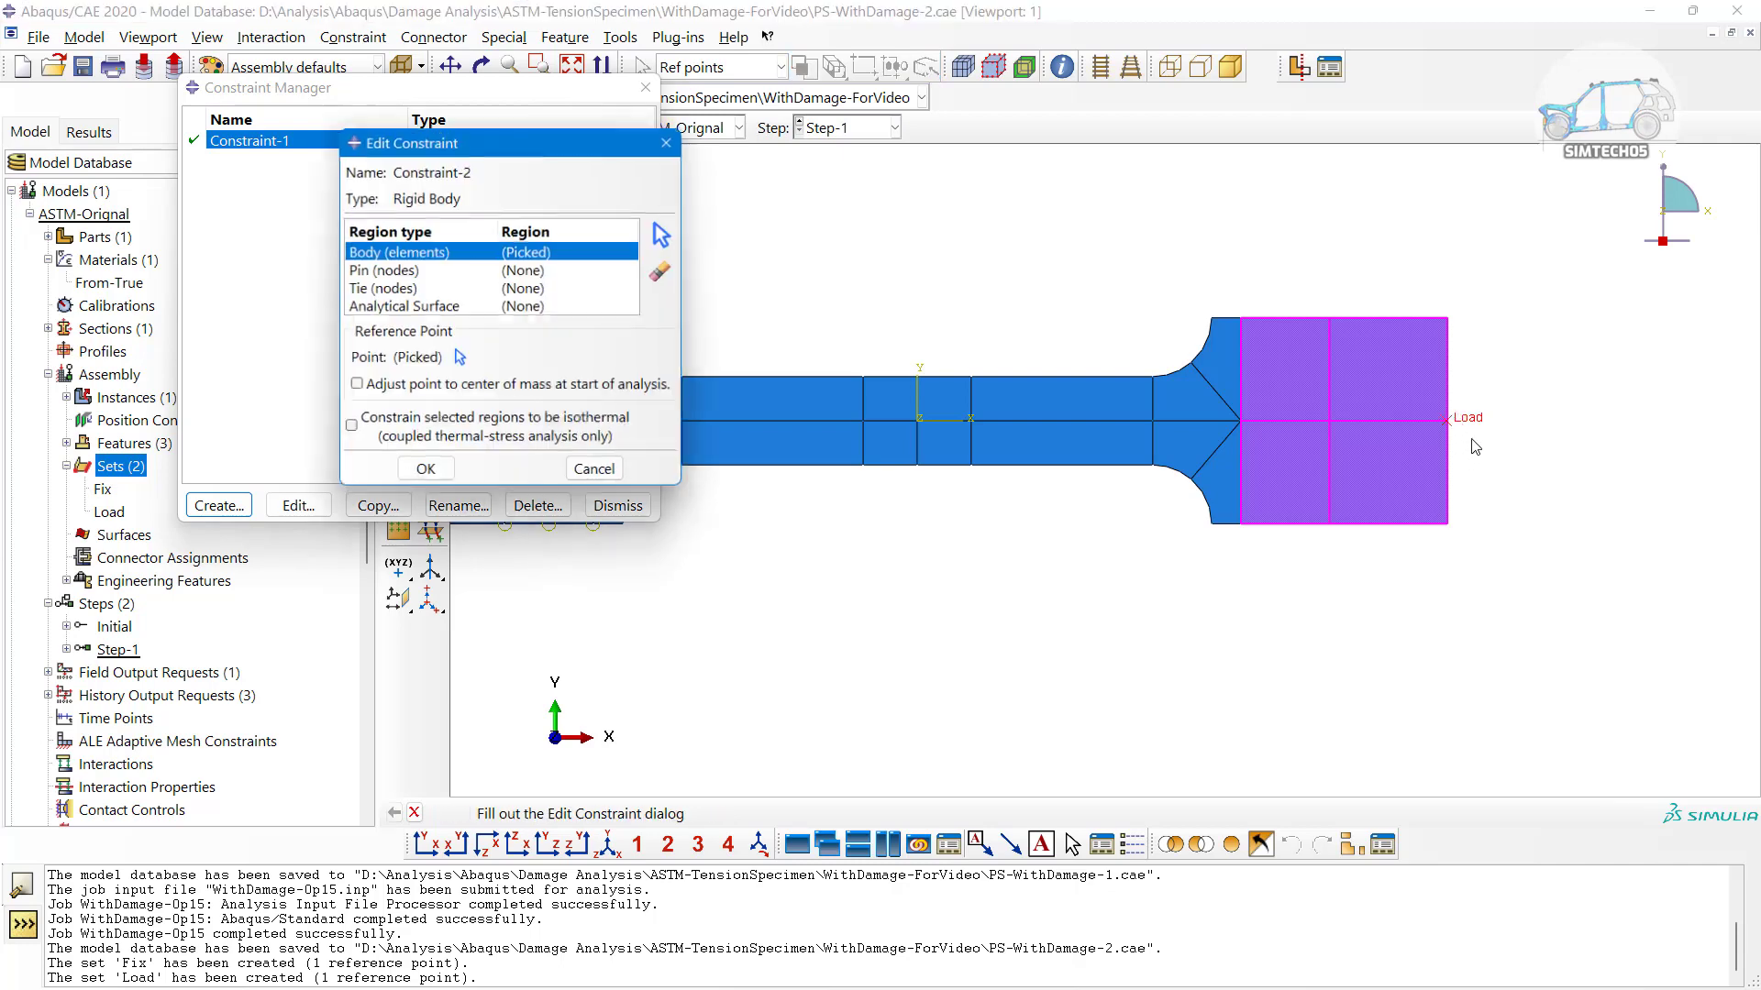
left_click(424, 472)
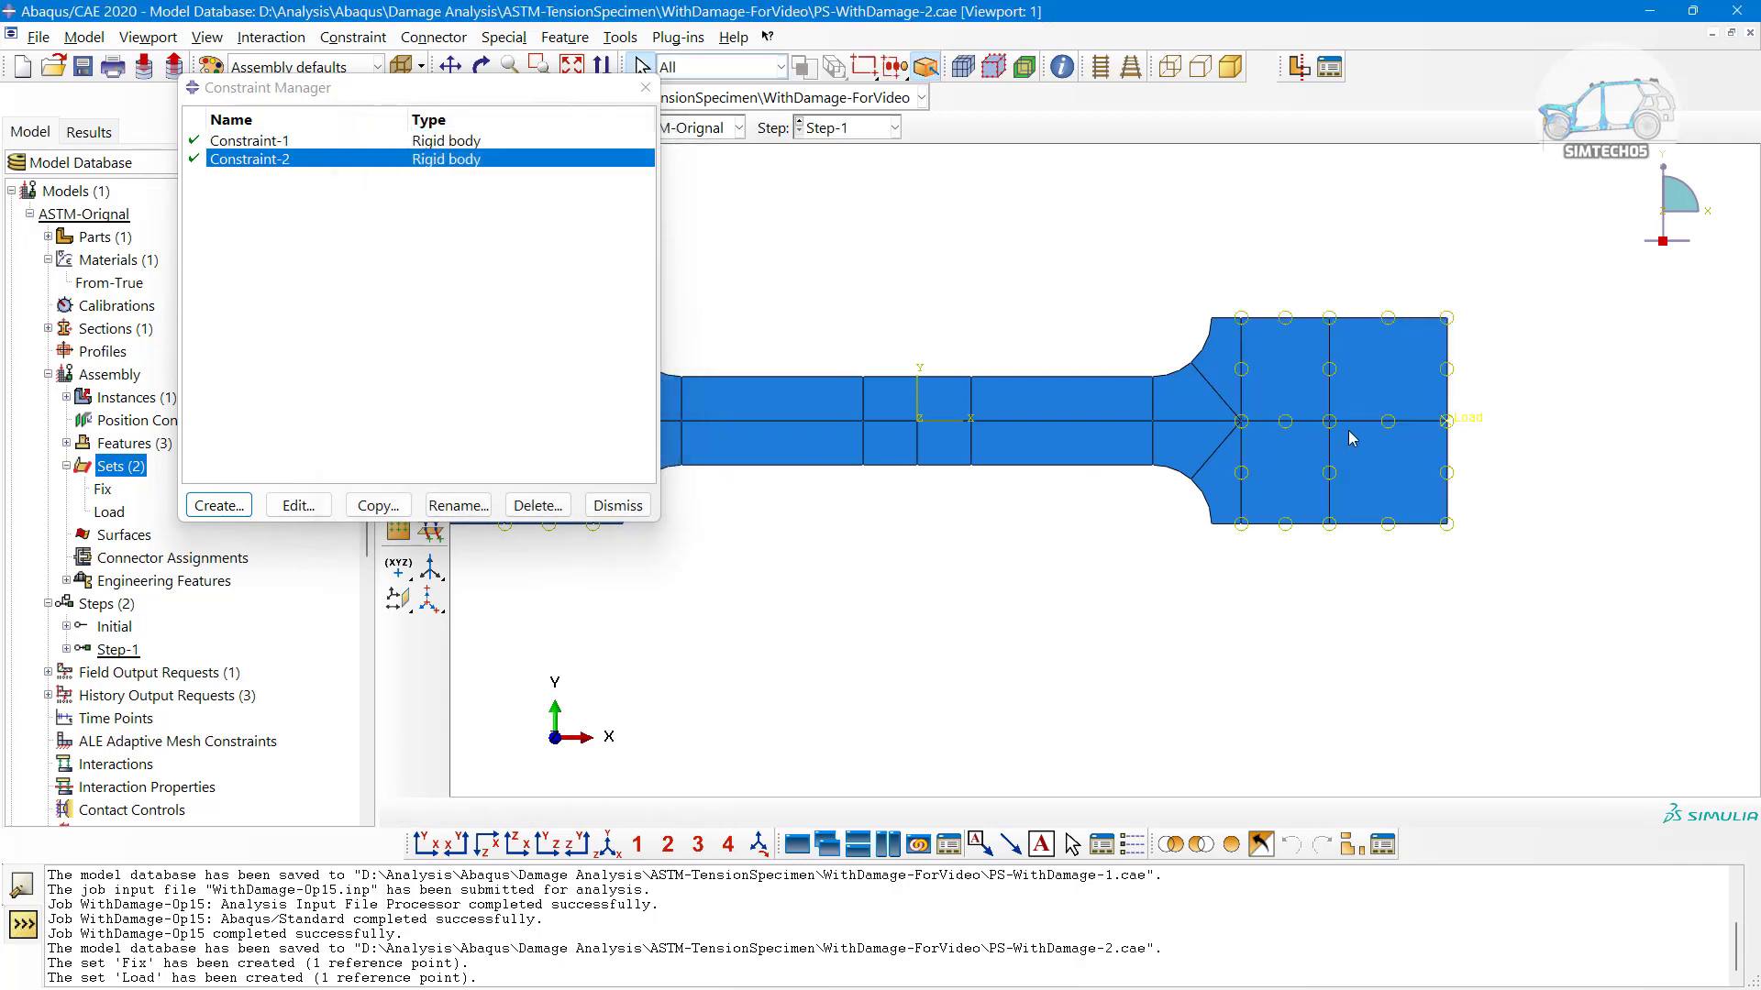
left_click(617, 505)
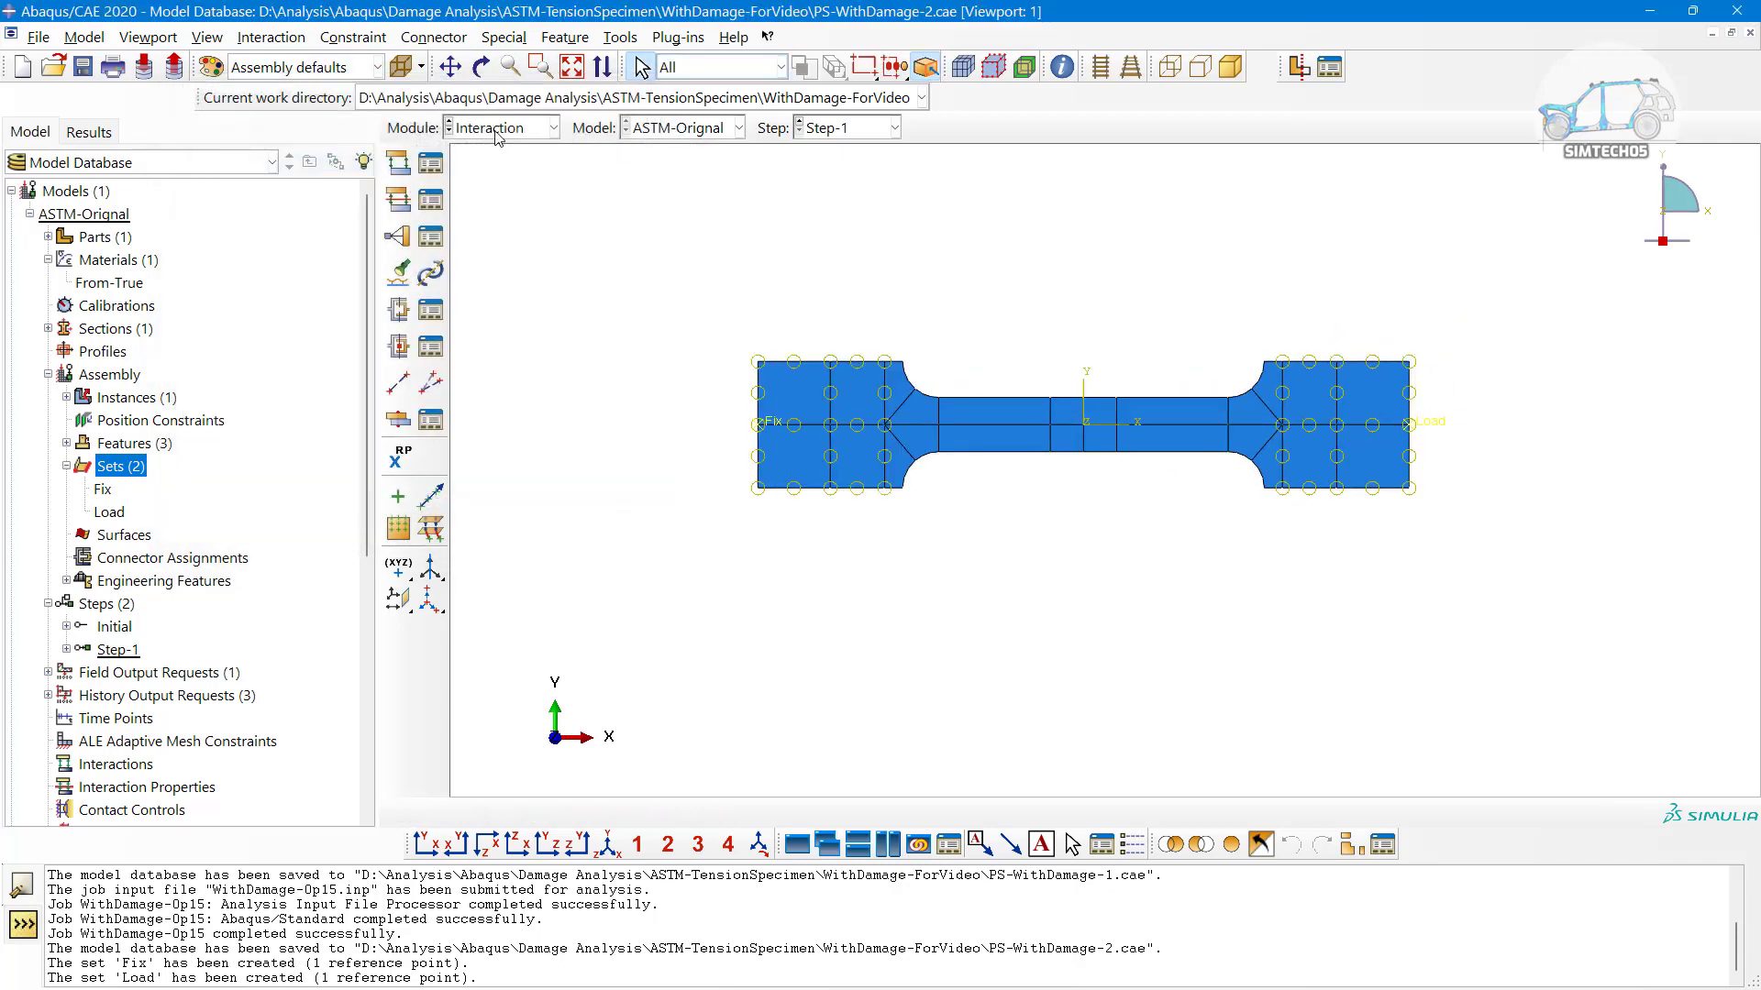
Switch to the Load module and open the Boundary Condition Manager
left_click(448, 133)
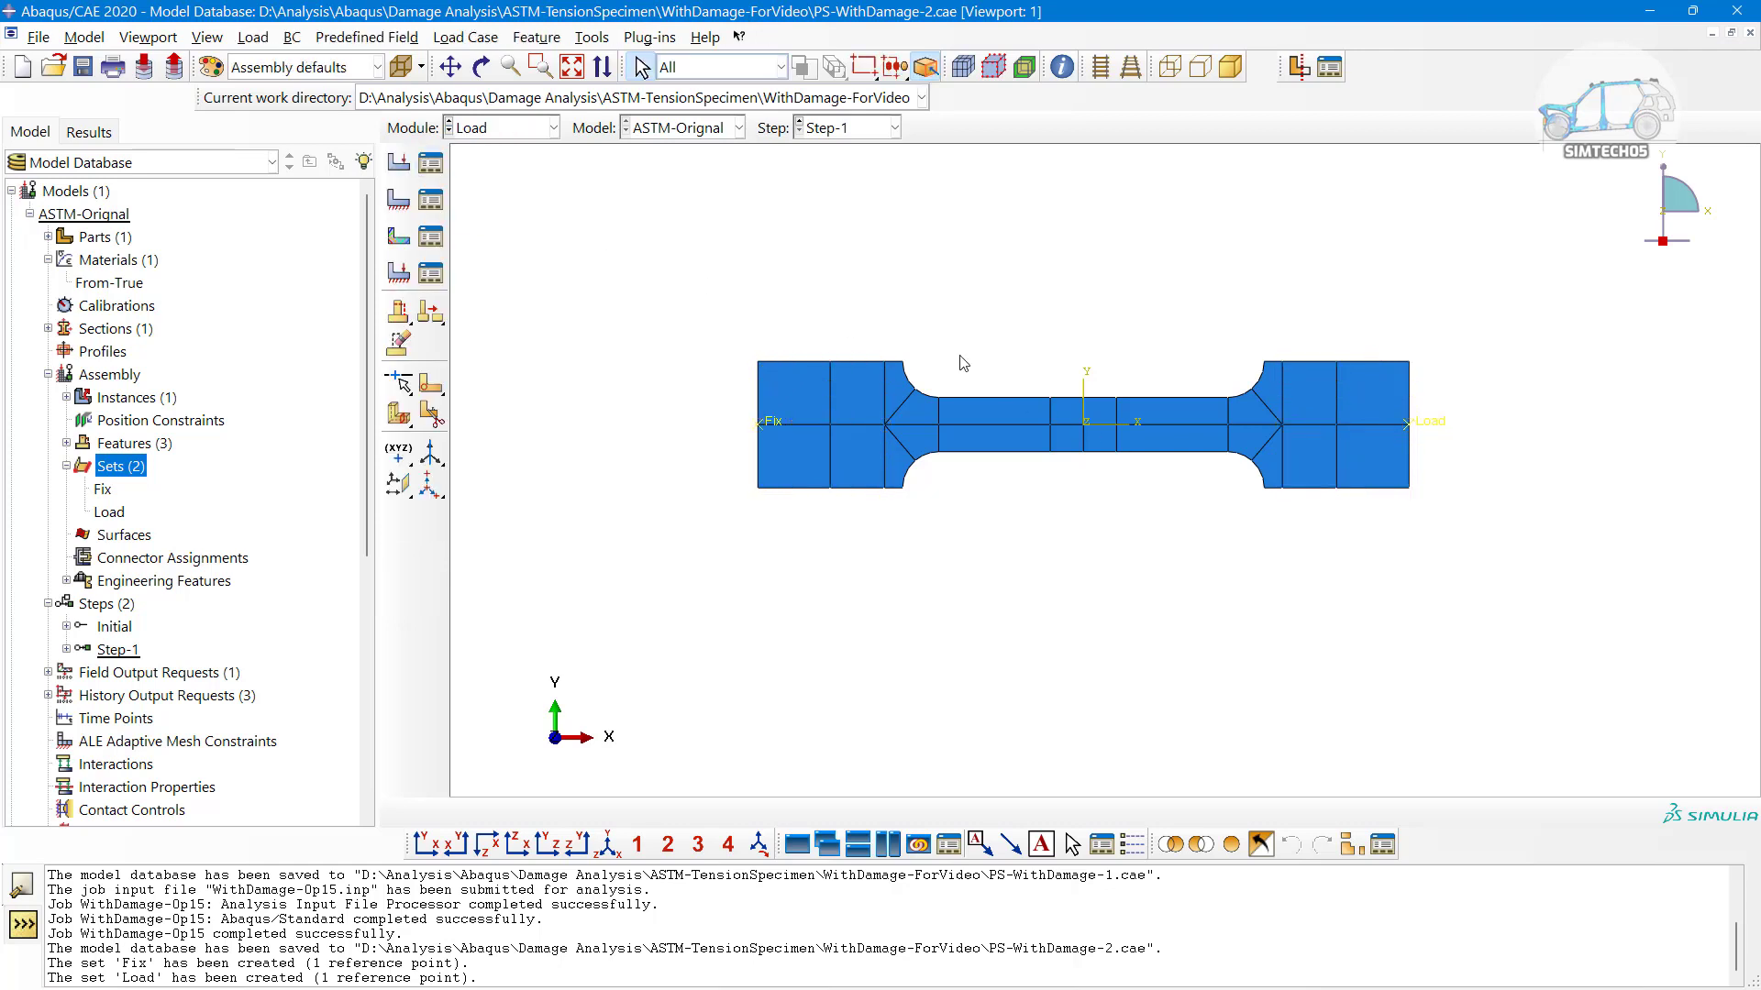
scroll(963, 363, "up", 1)
left_click(430, 200)
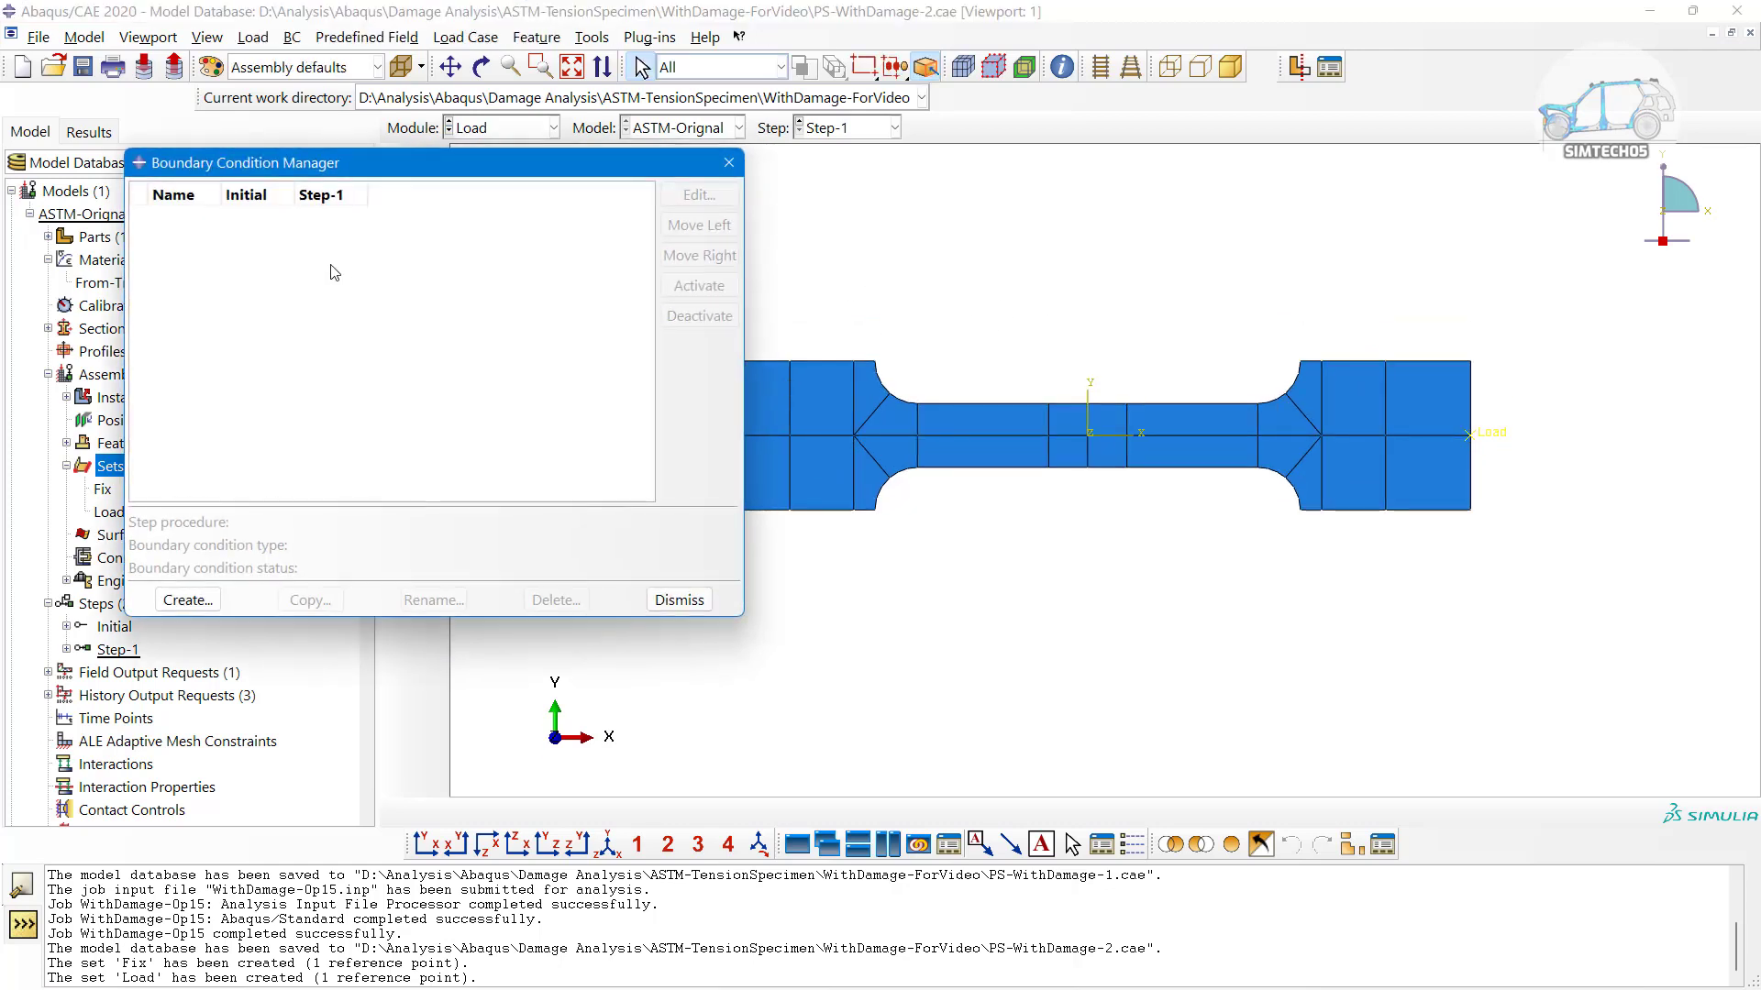
left_click_drag(580, 160, 553, 156)
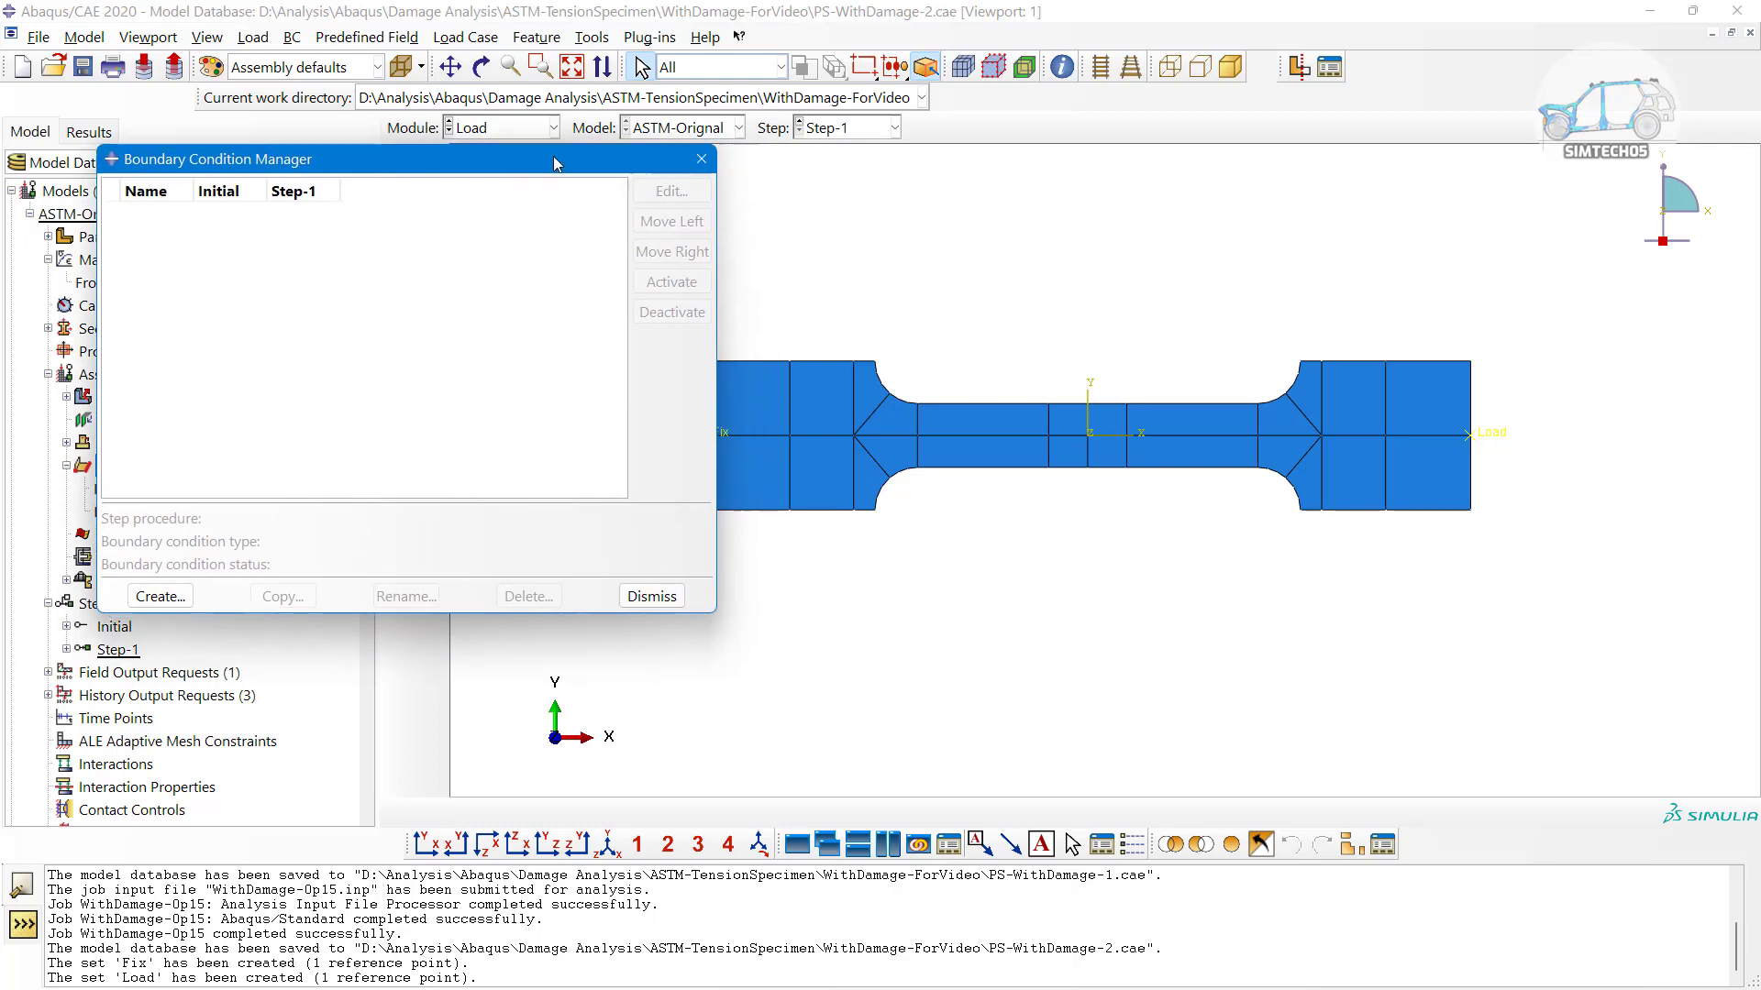
Create an encastre boundary condition named Fix at the Fix reference point and shift its creation to the Initial step
left_click(161, 596)
scroll(1329, 372, "down", 1)
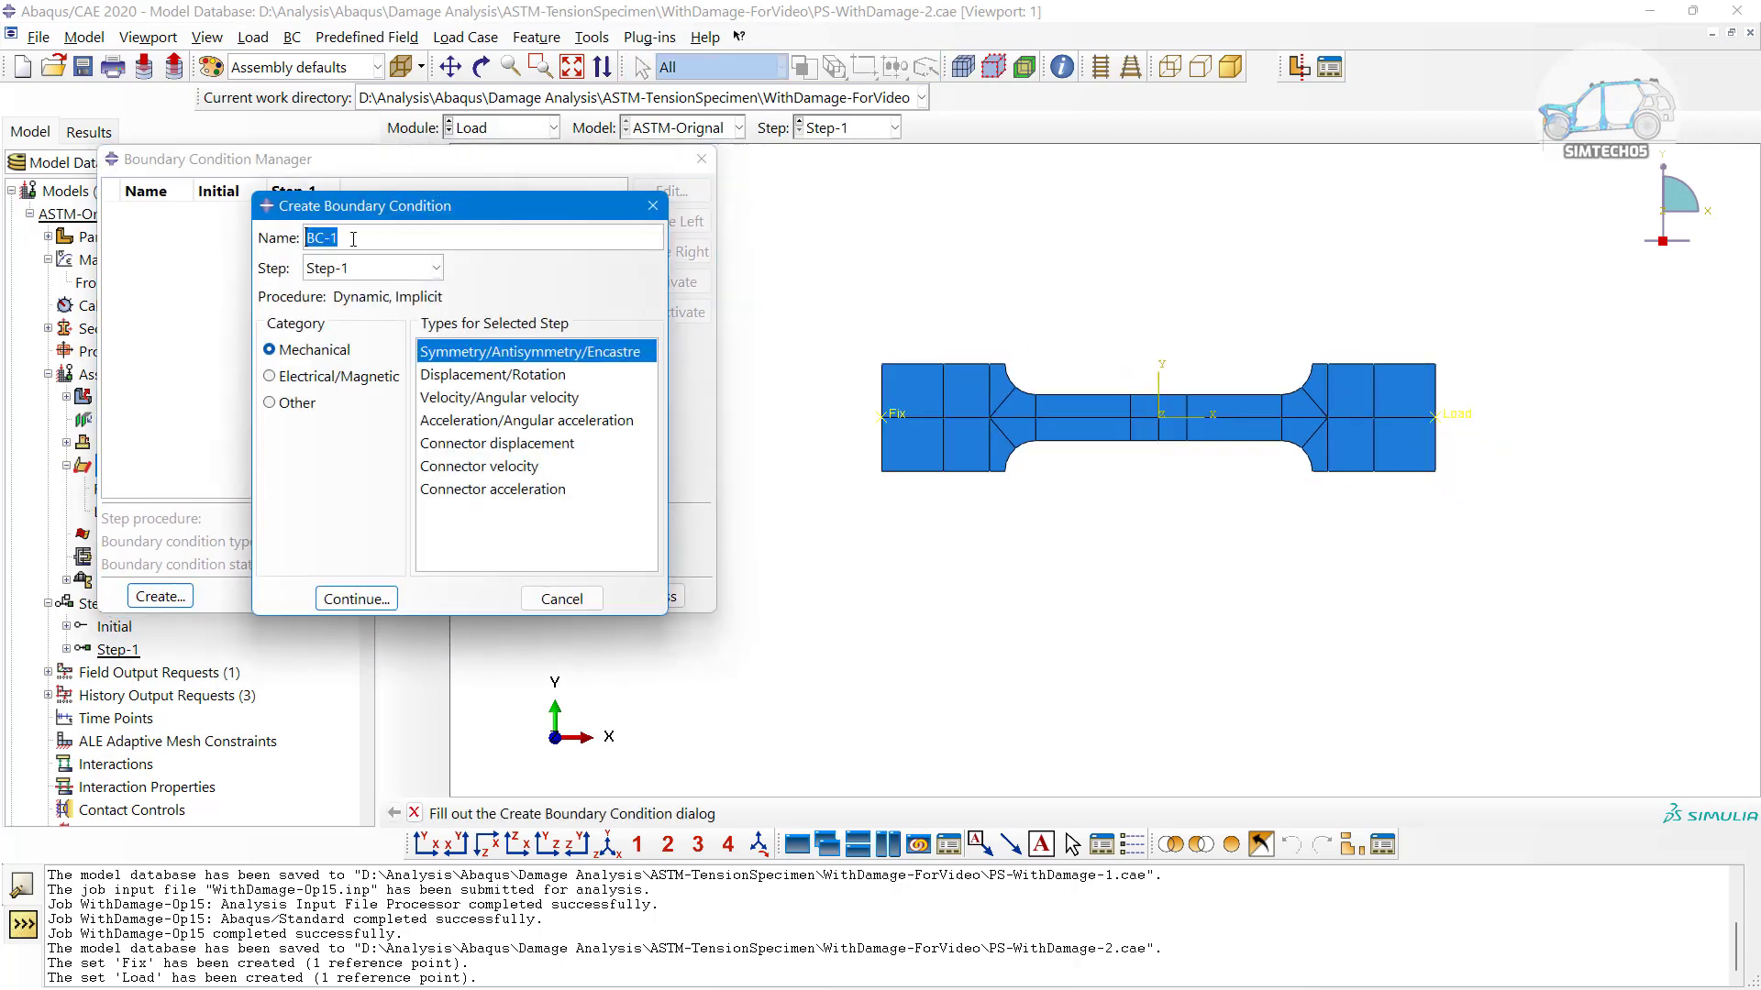
type("Fix")
left_click(371, 599)
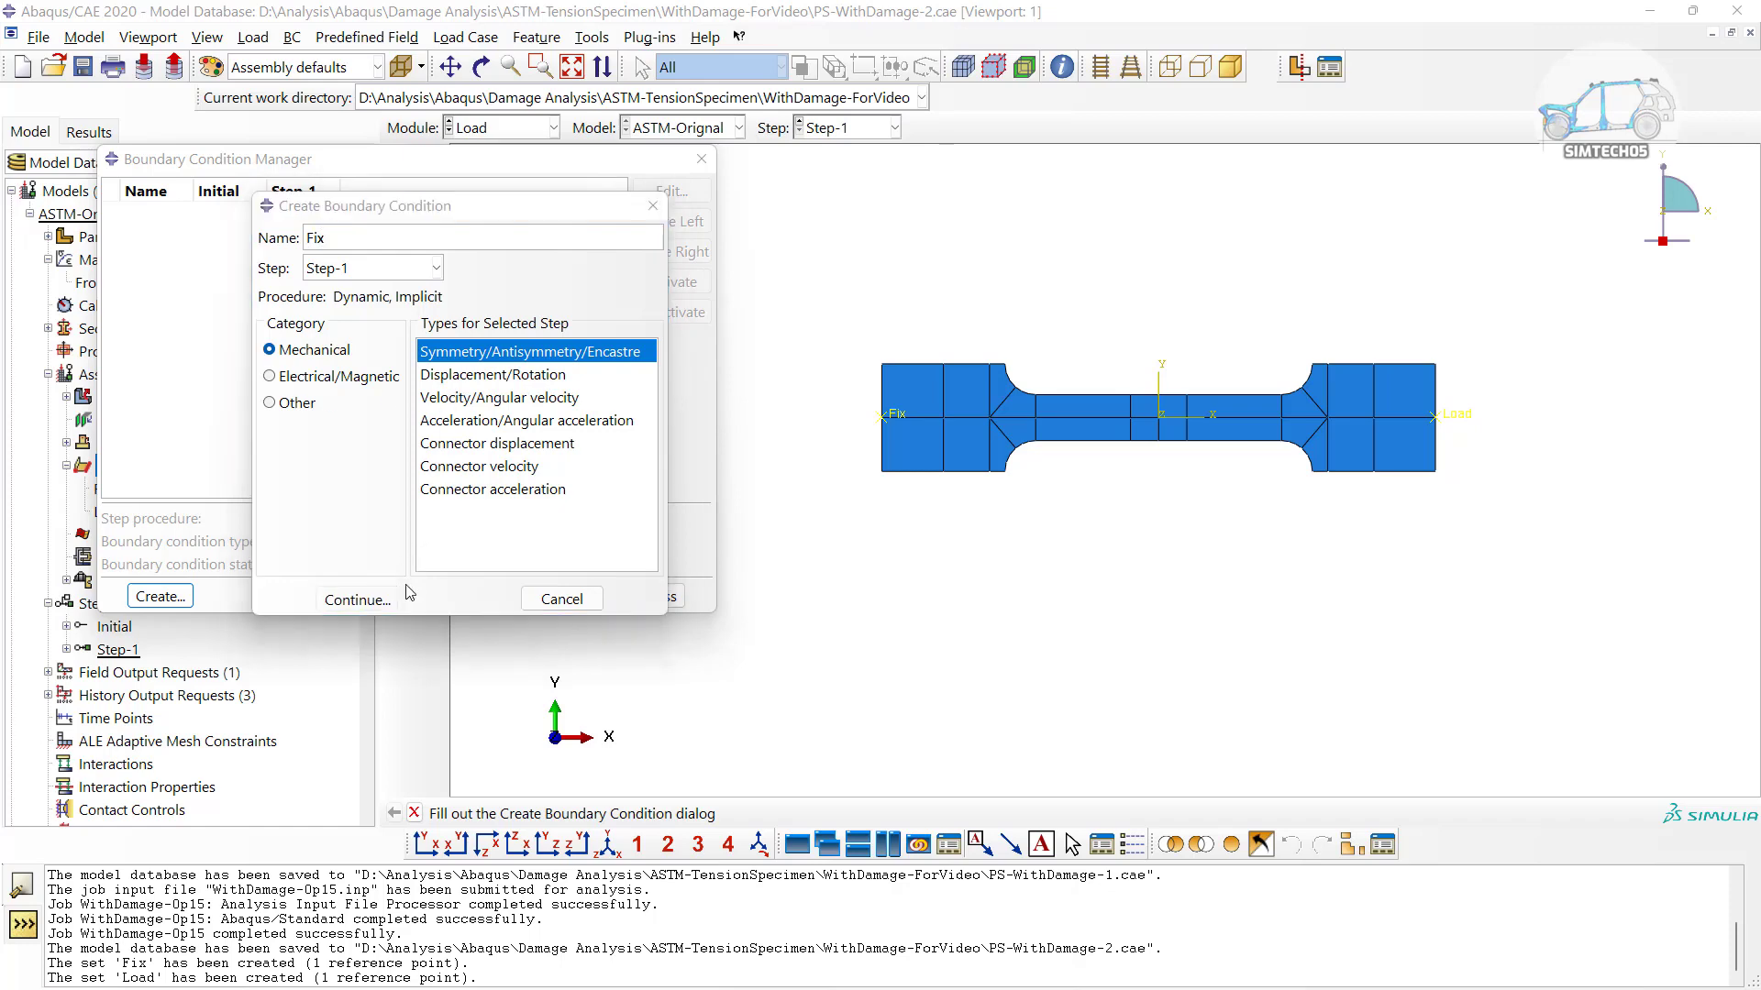
left_click(884, 416)
middle_click(885, 540)
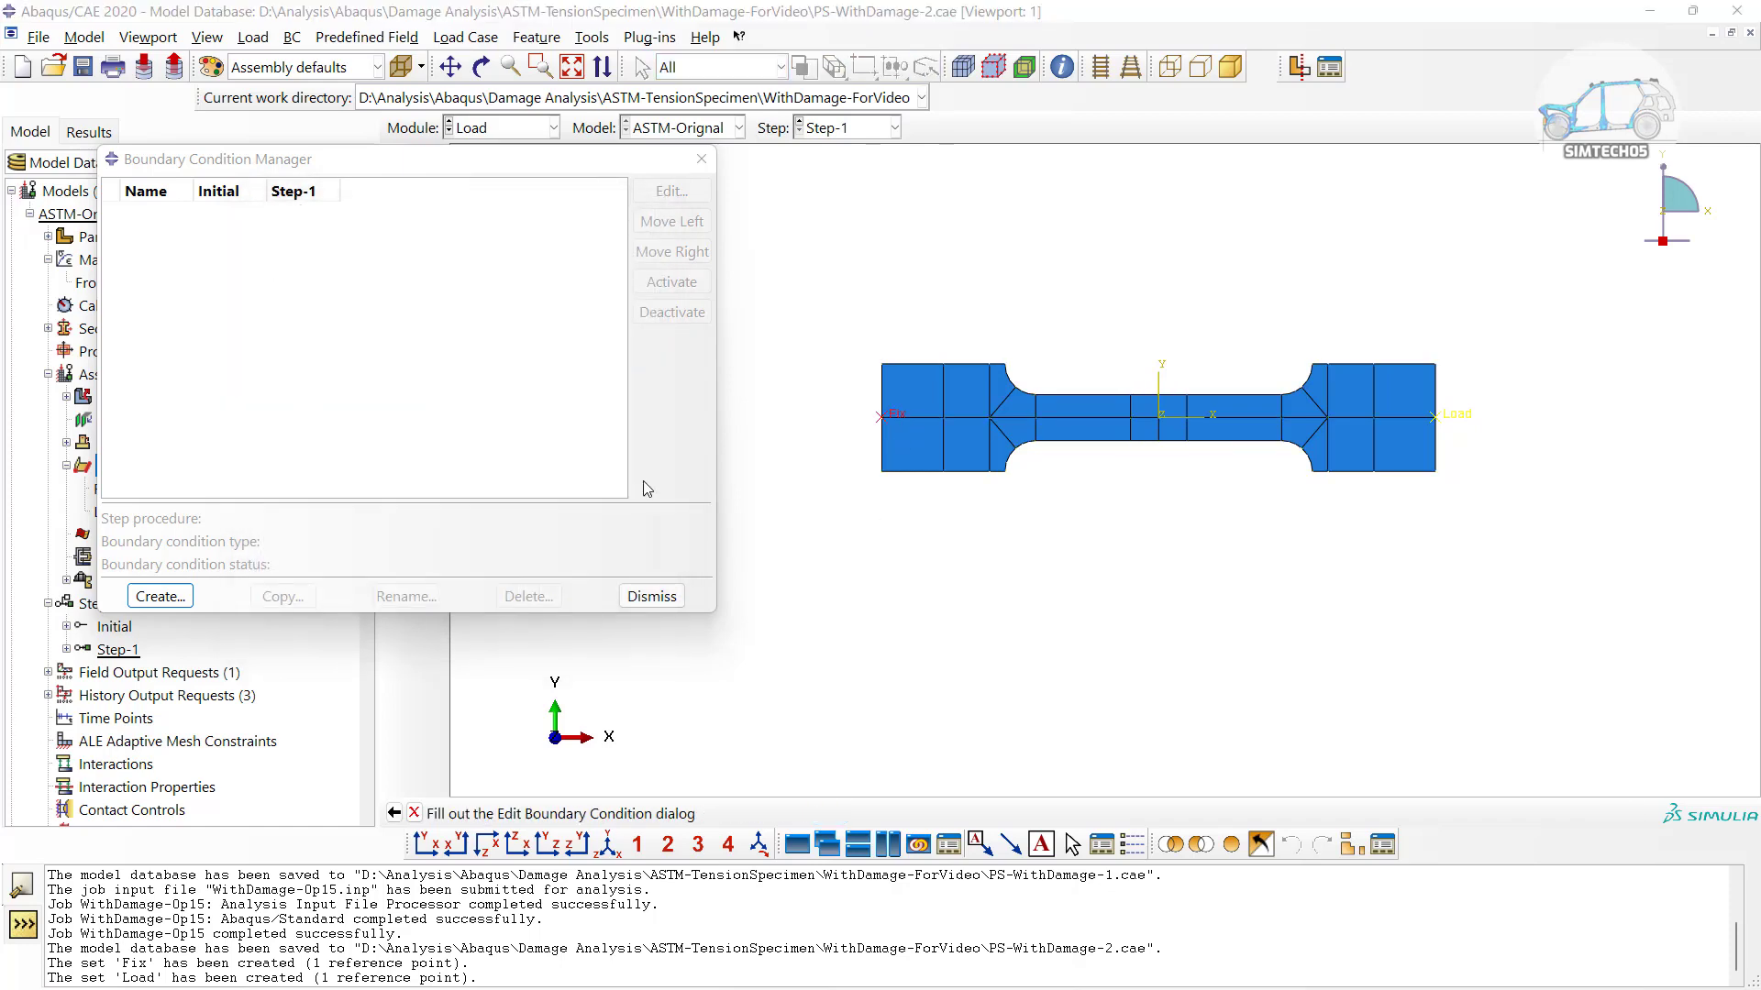
left_click(168, 477)
left_click(175, 511)
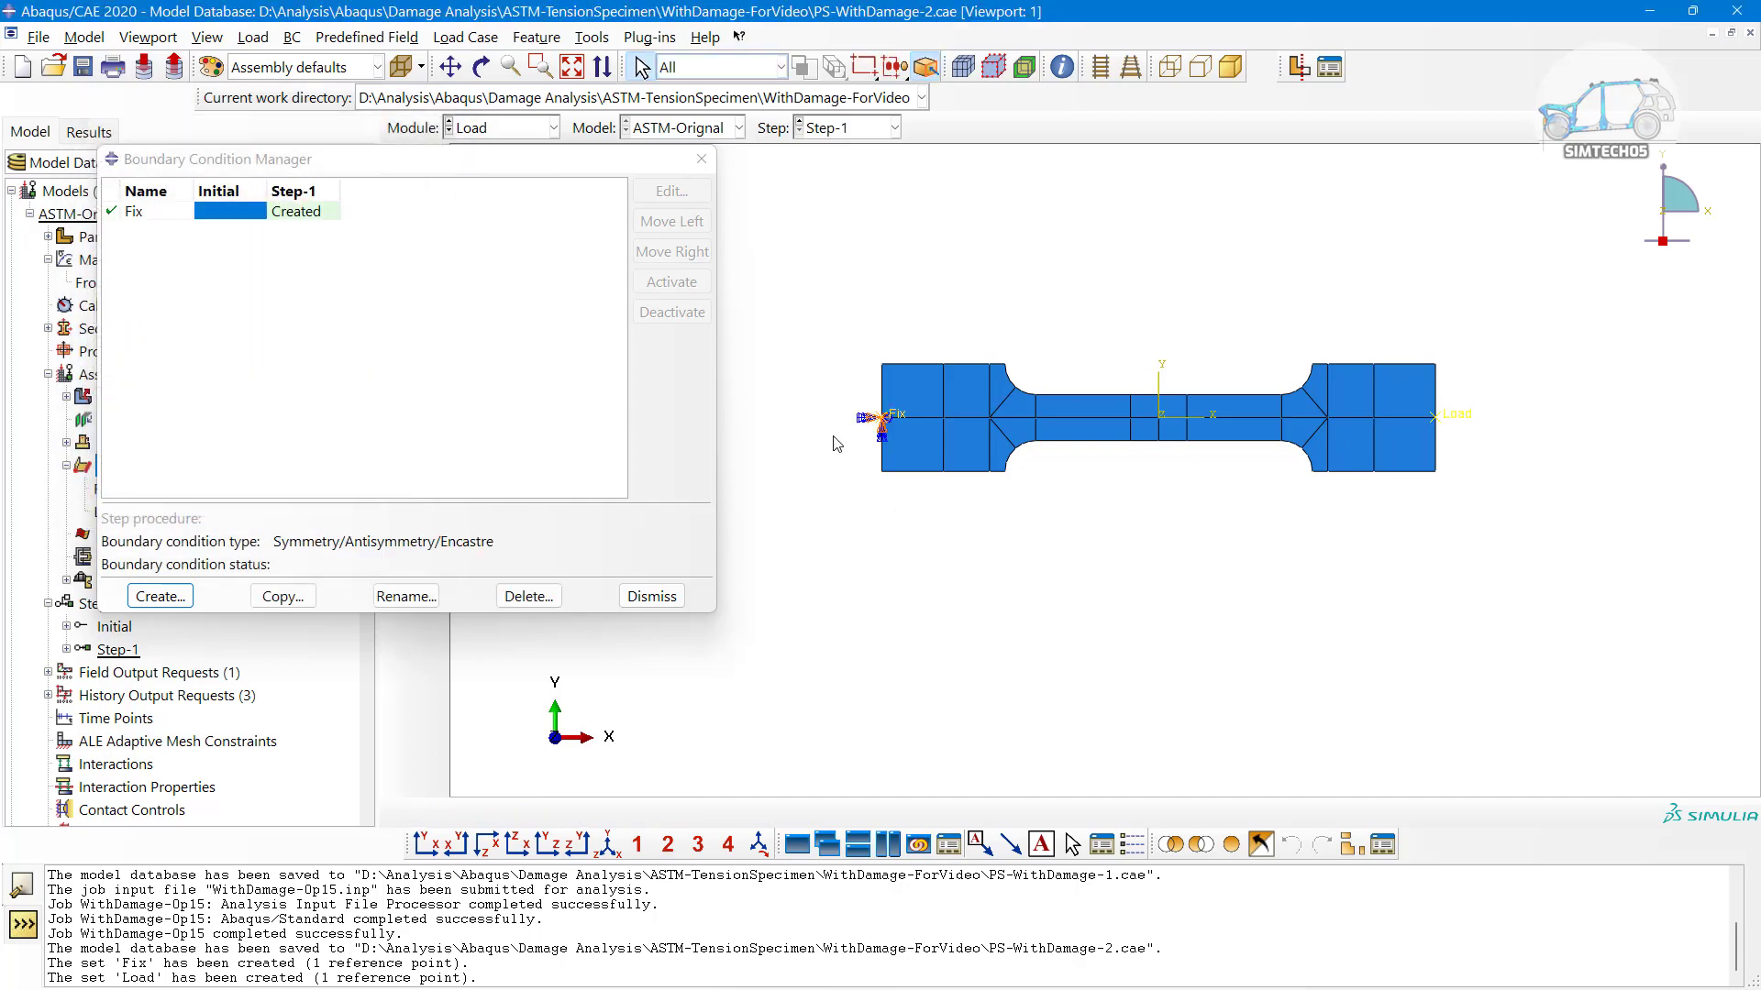
left_click(674, 222)
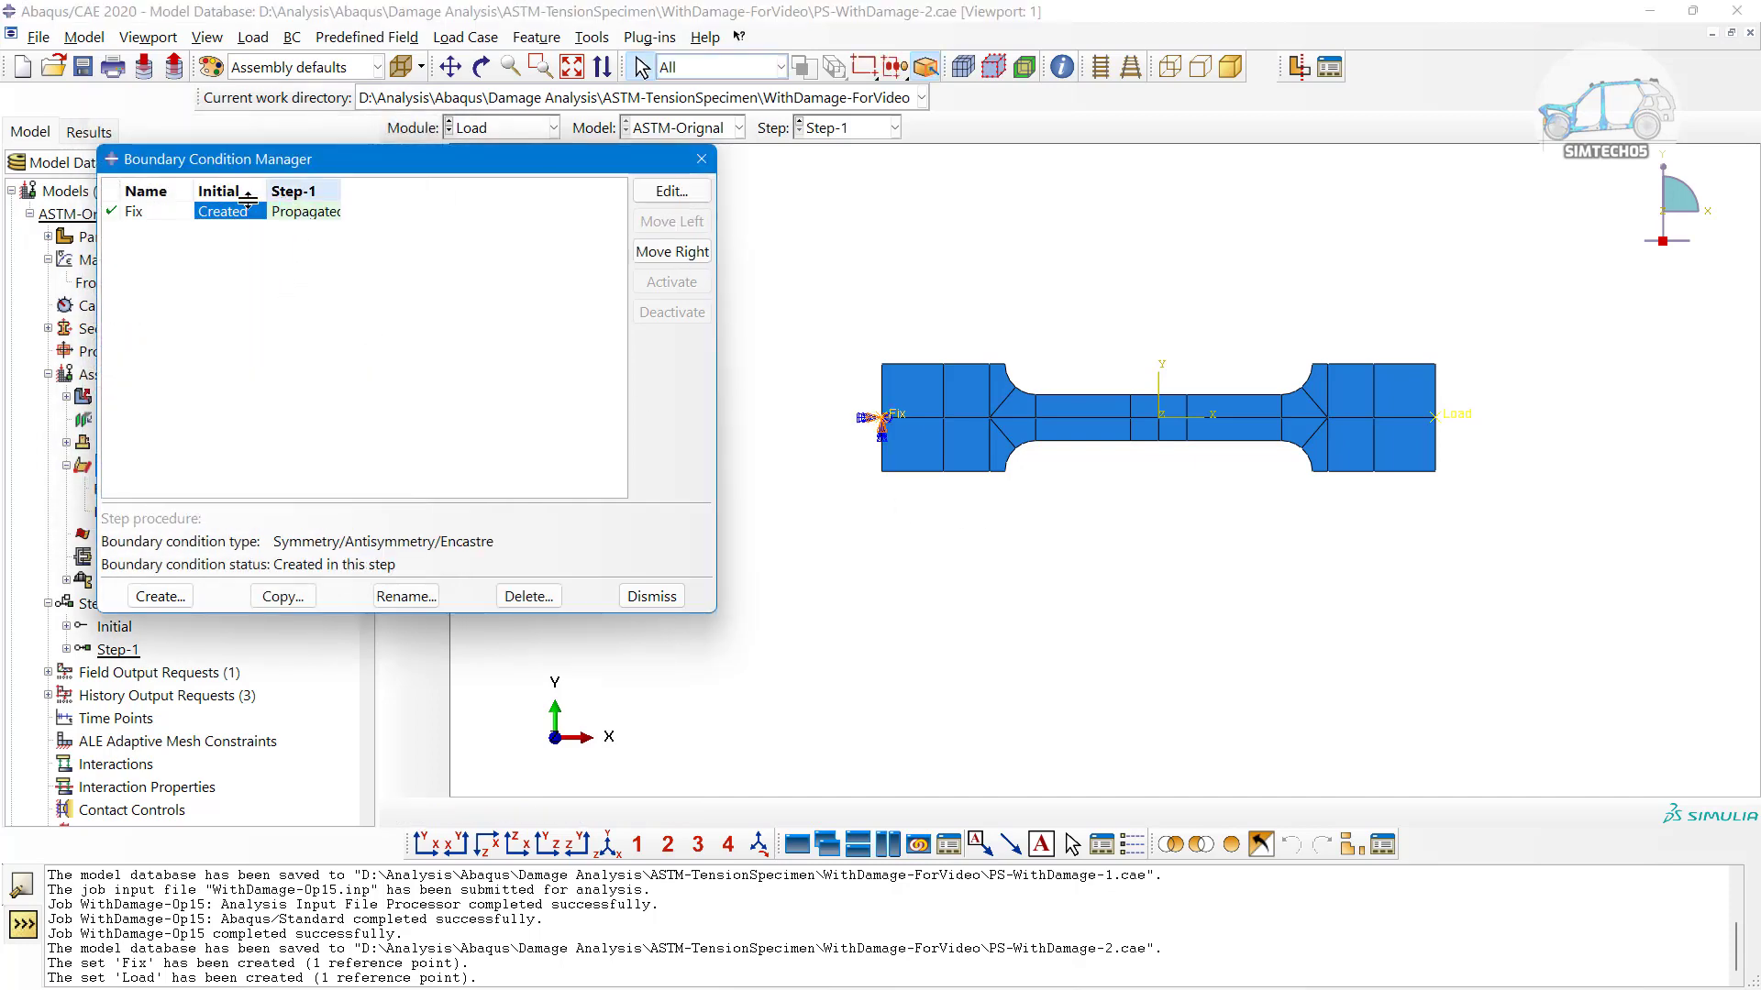
Create a Displacement/Rotation boundary condition named Disp in Step-1 at the Load reference point, with U1 set to 40
left_click(160, 596)
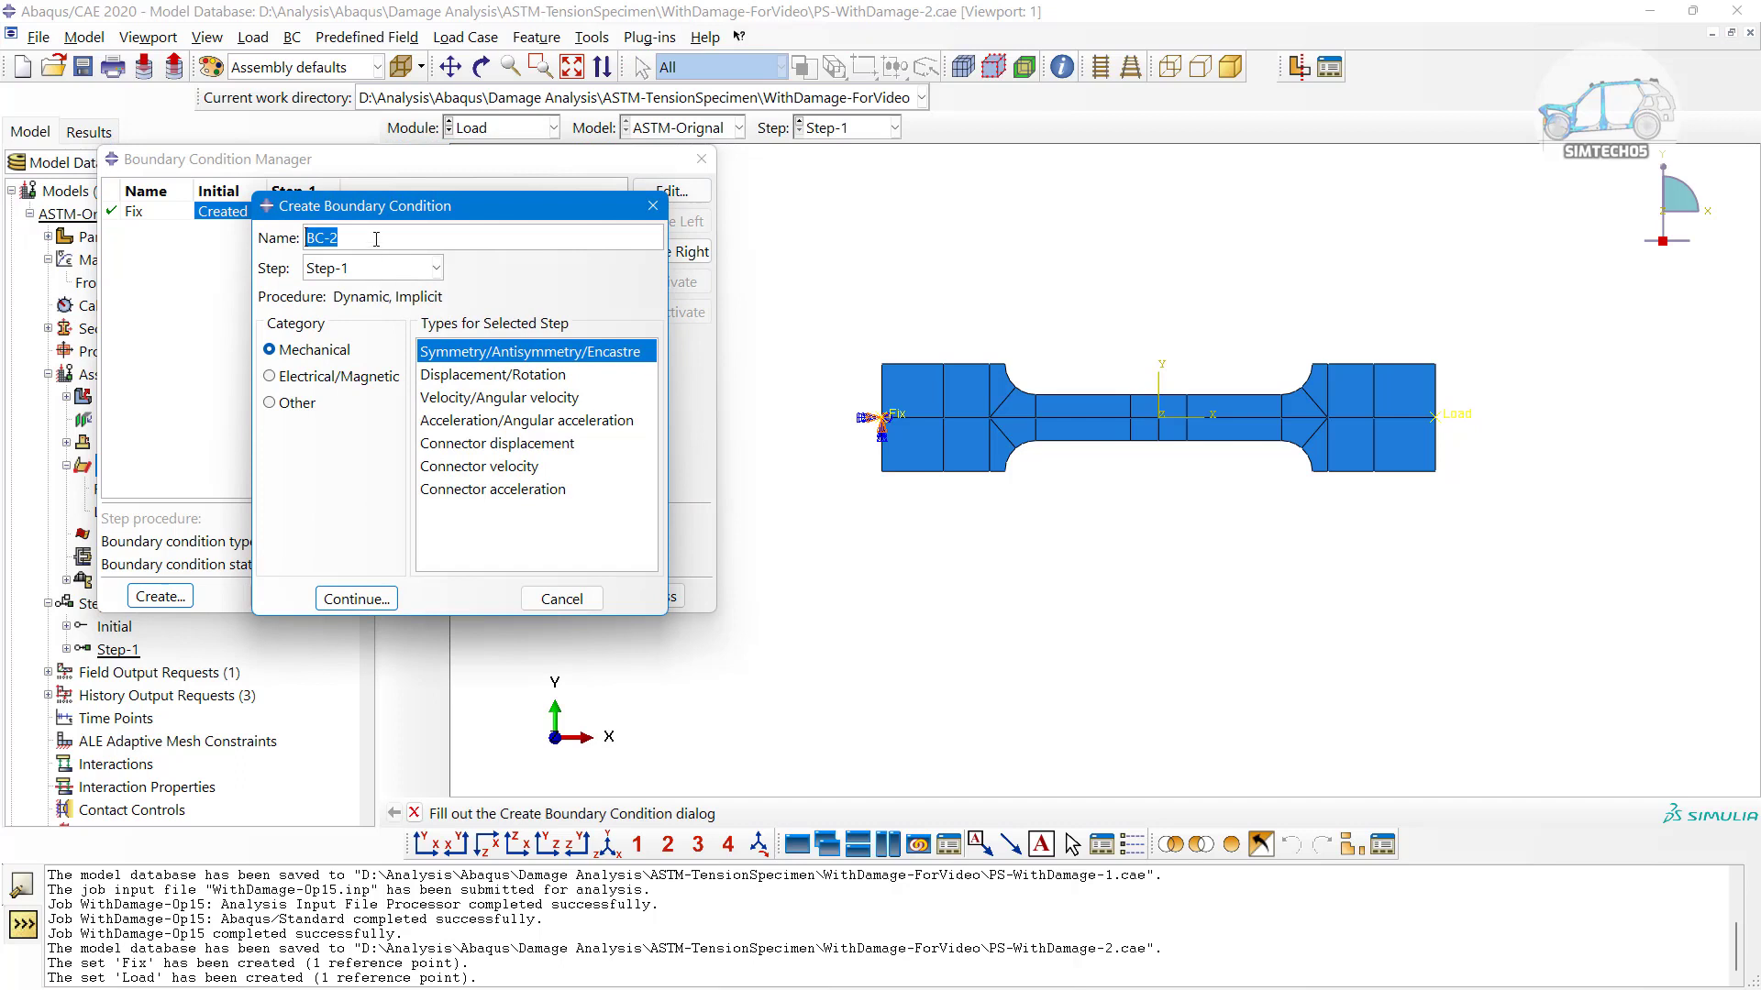
type("Disp")
left_click(465, 377)
left_click(357, 598)
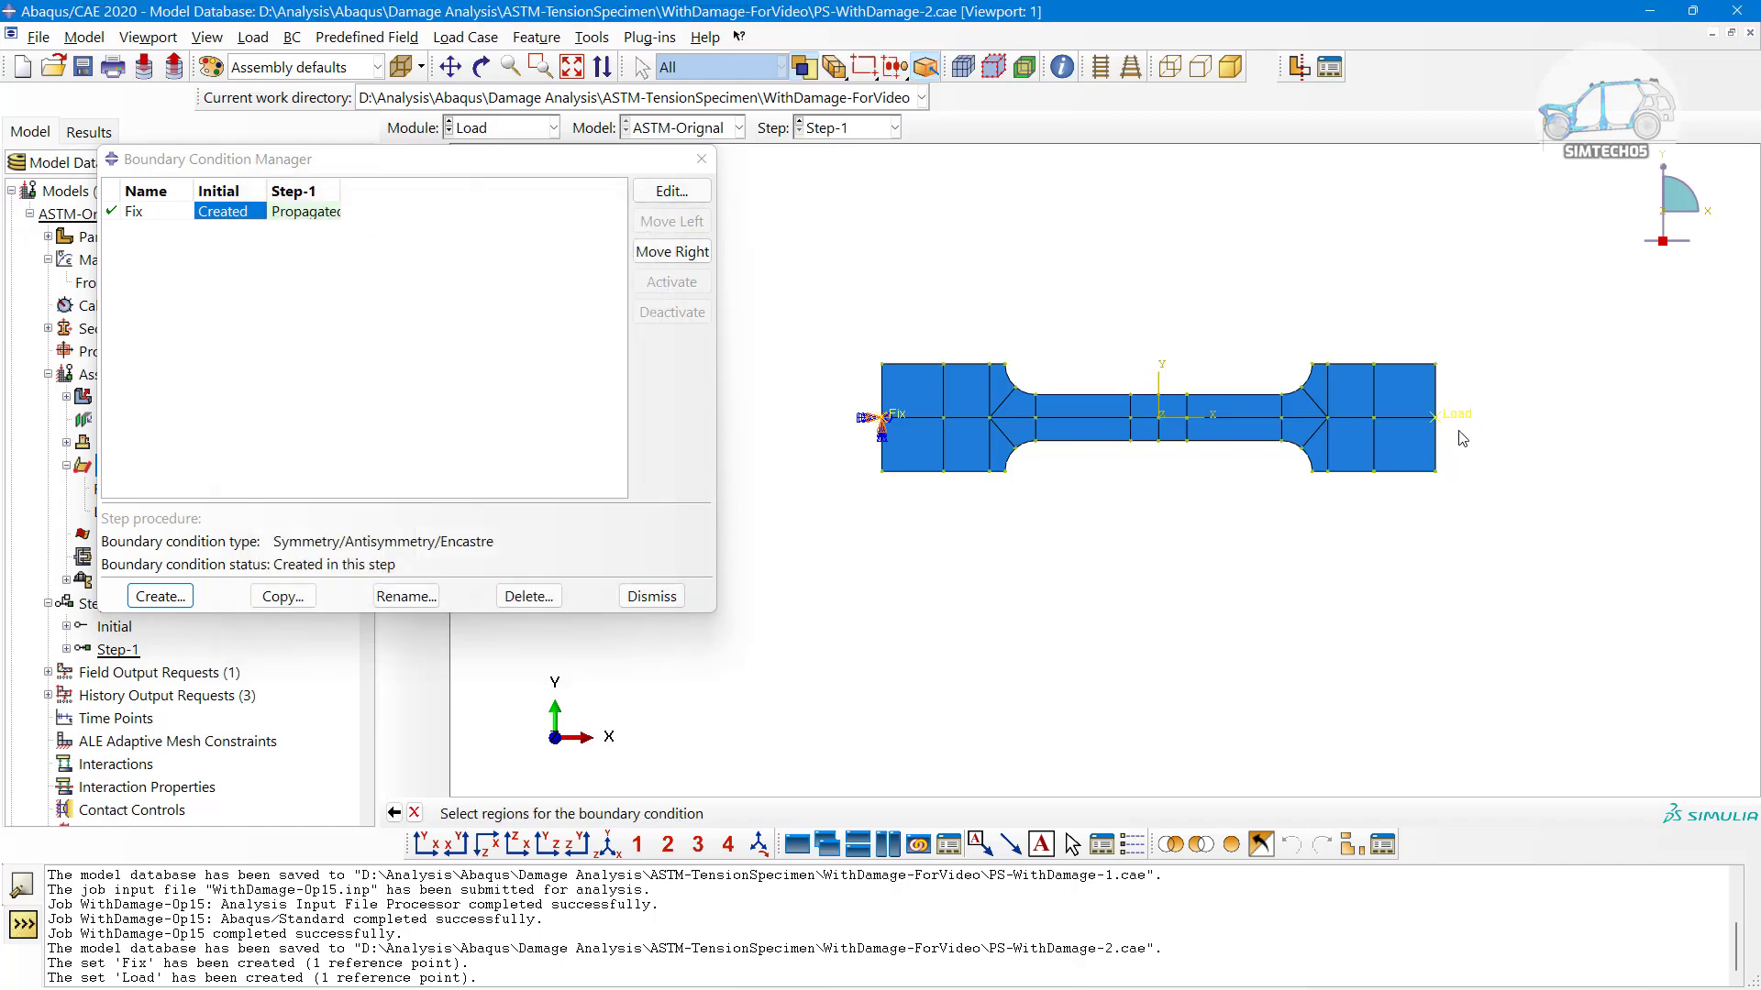
left_click(1455, 424)
middle_click(1465, 471)
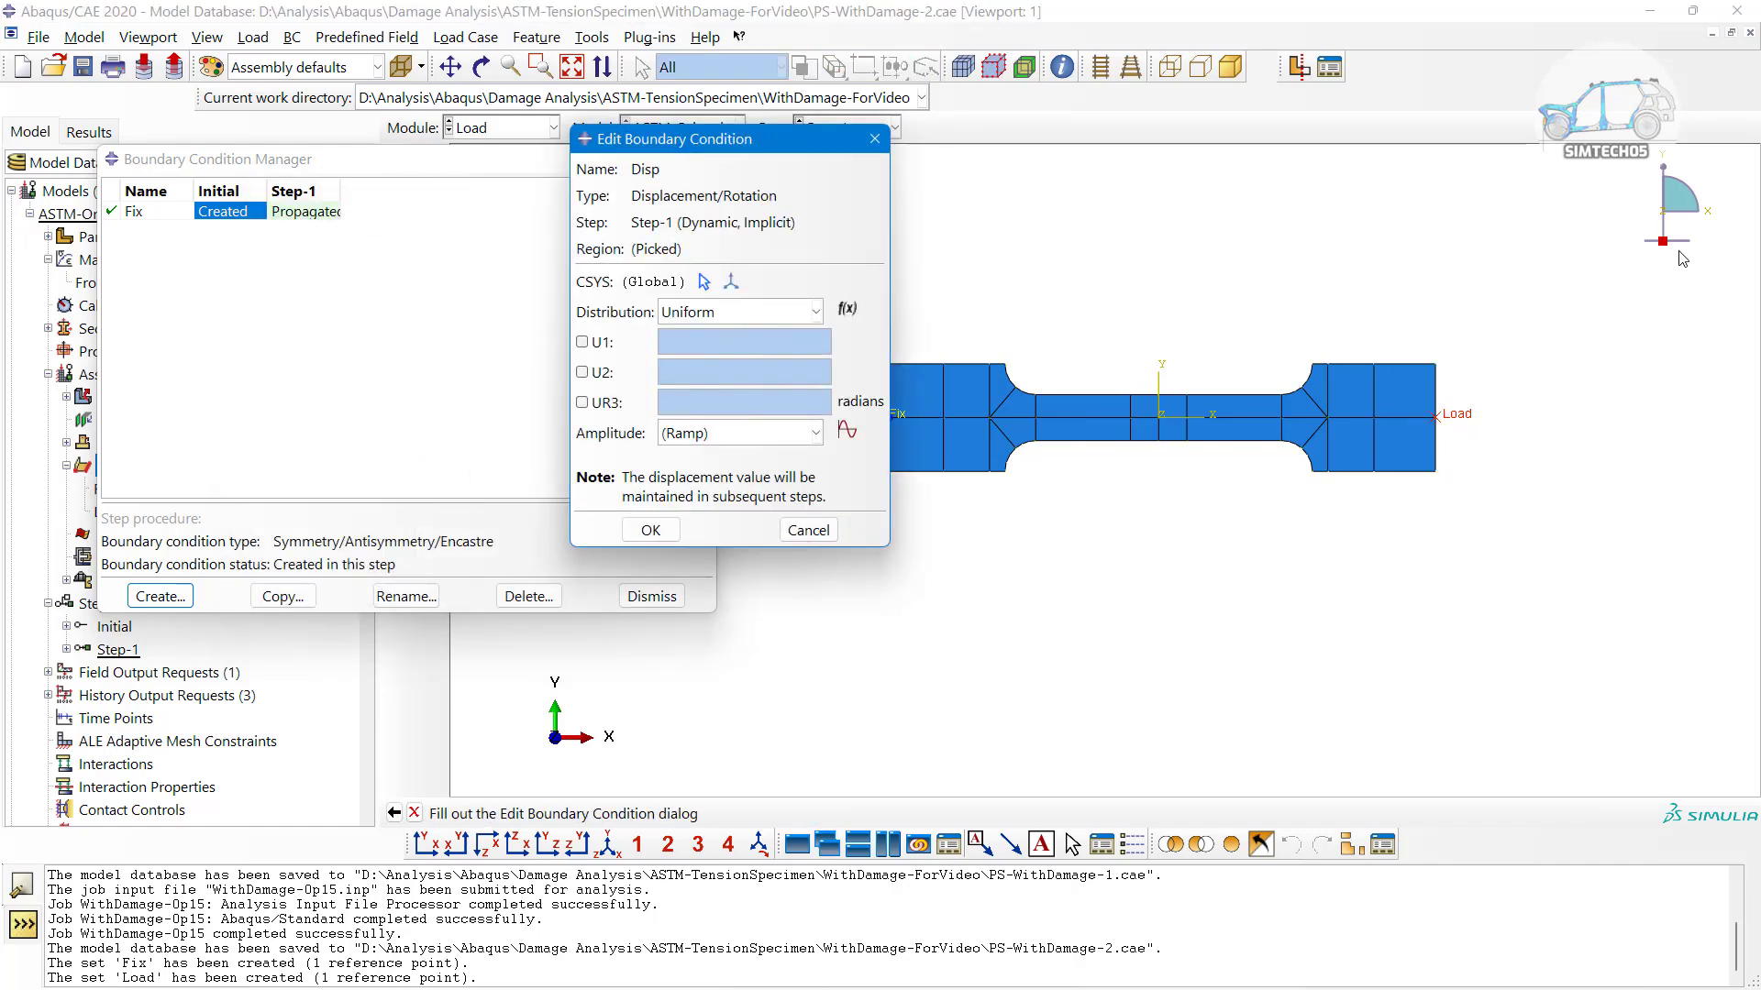
left_click(583, 342)
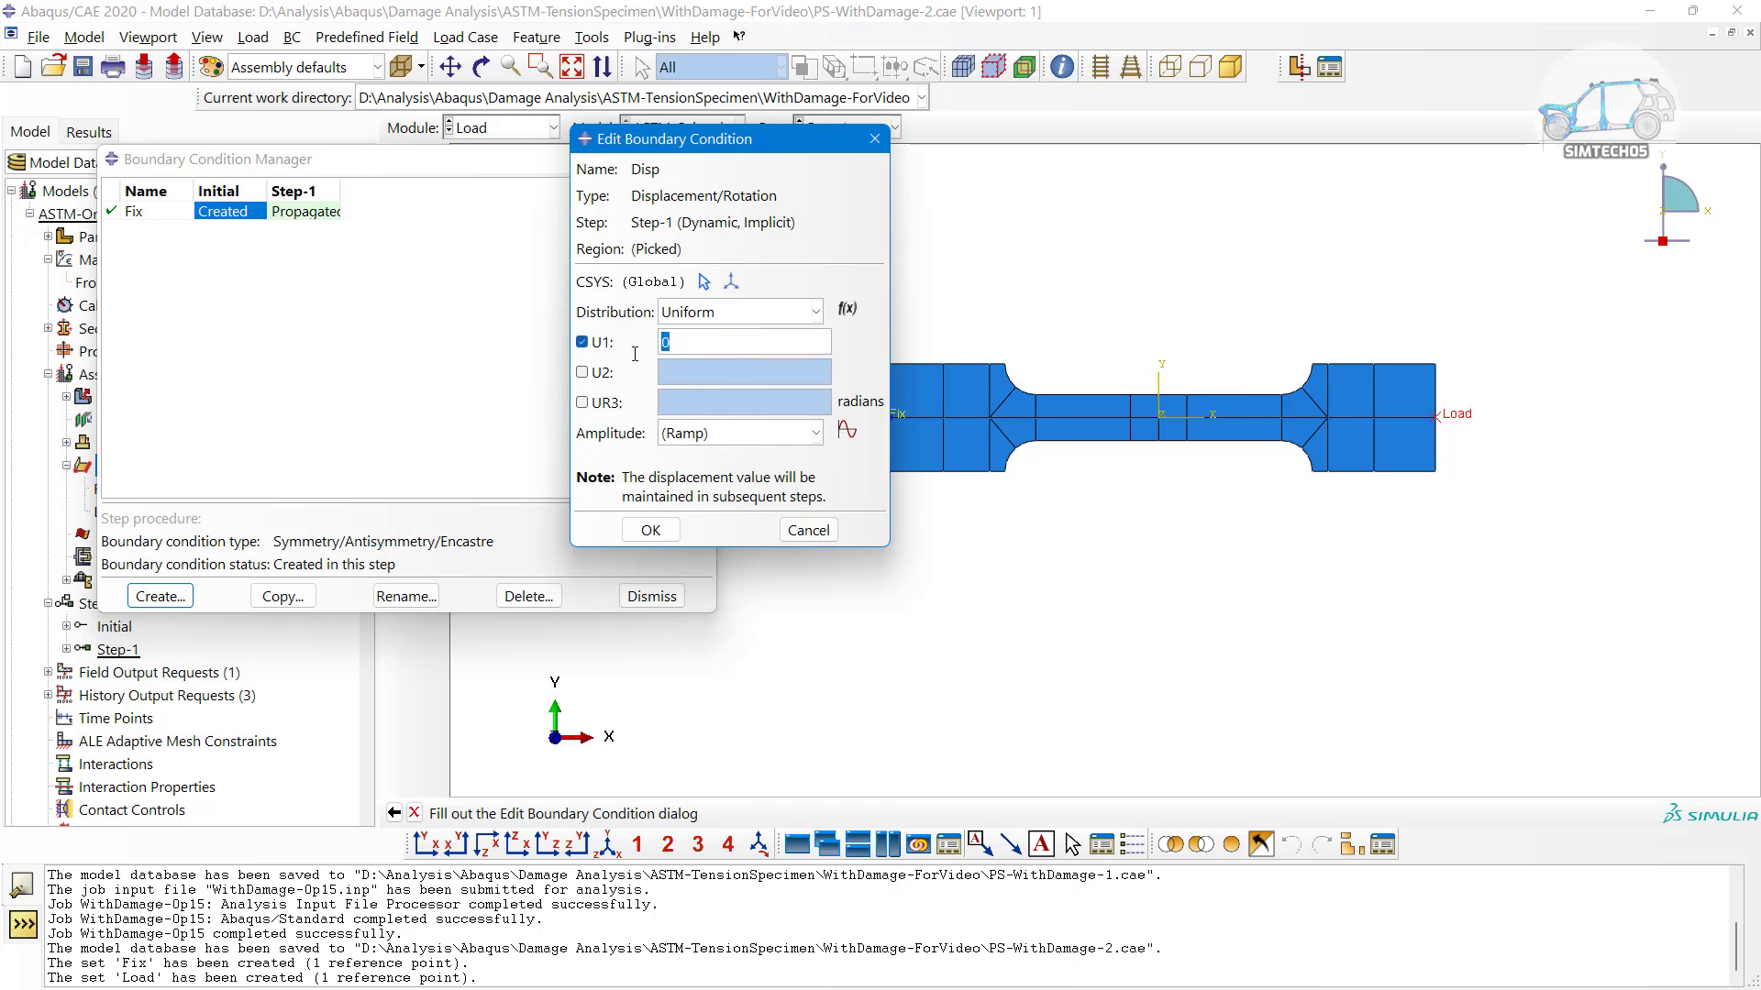
type("40")
left_click(650, 530)
scroll(1548, 462, "up", 2)
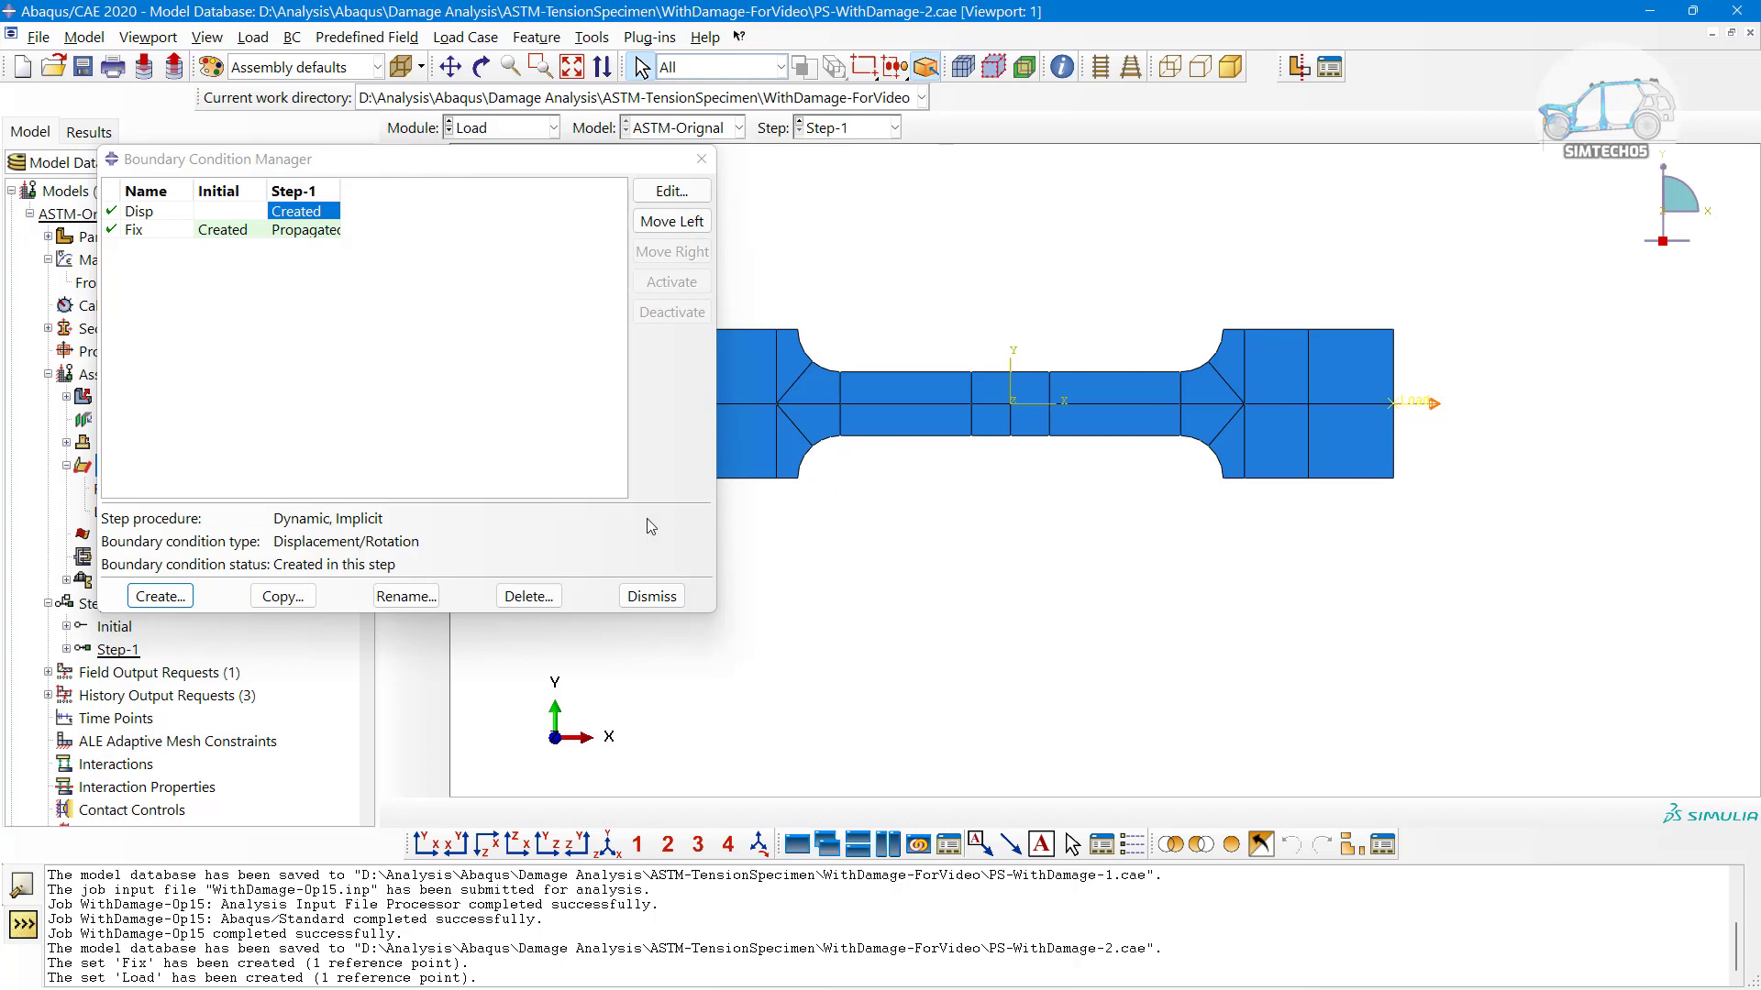
left_click(652, 596)
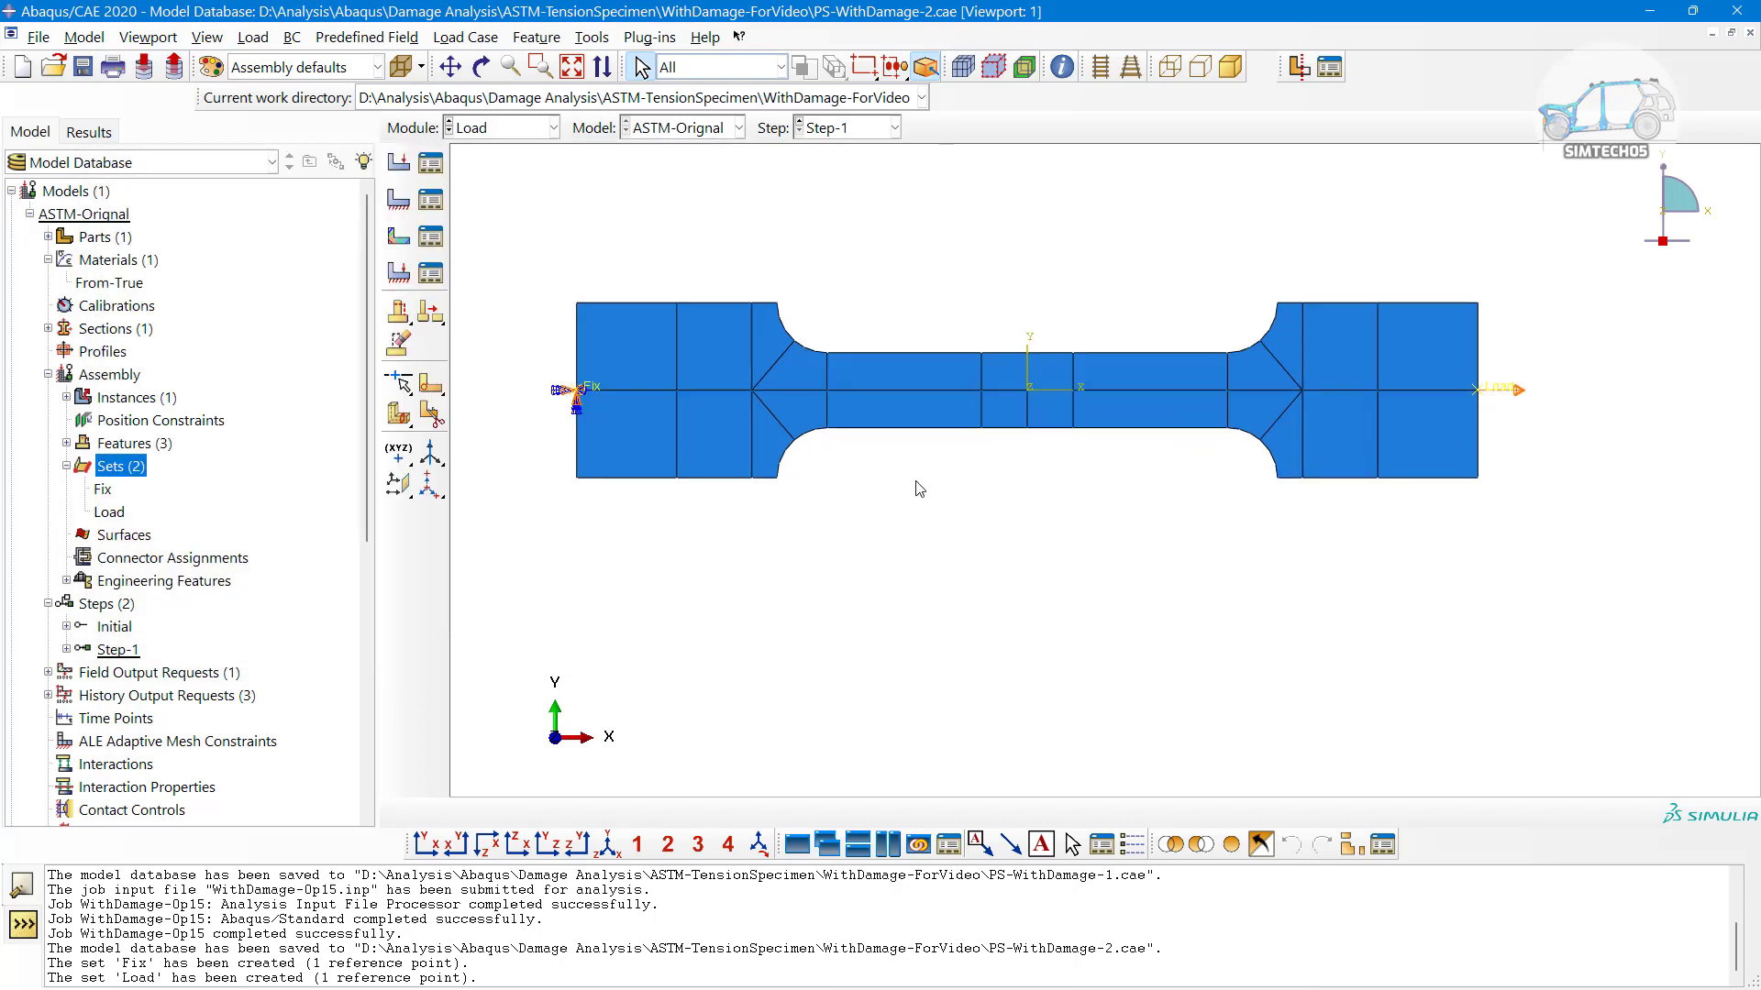
Switch to the Mesh module and delete the existing mesh of the ASTM-Speciman part
left_click(449, 133)
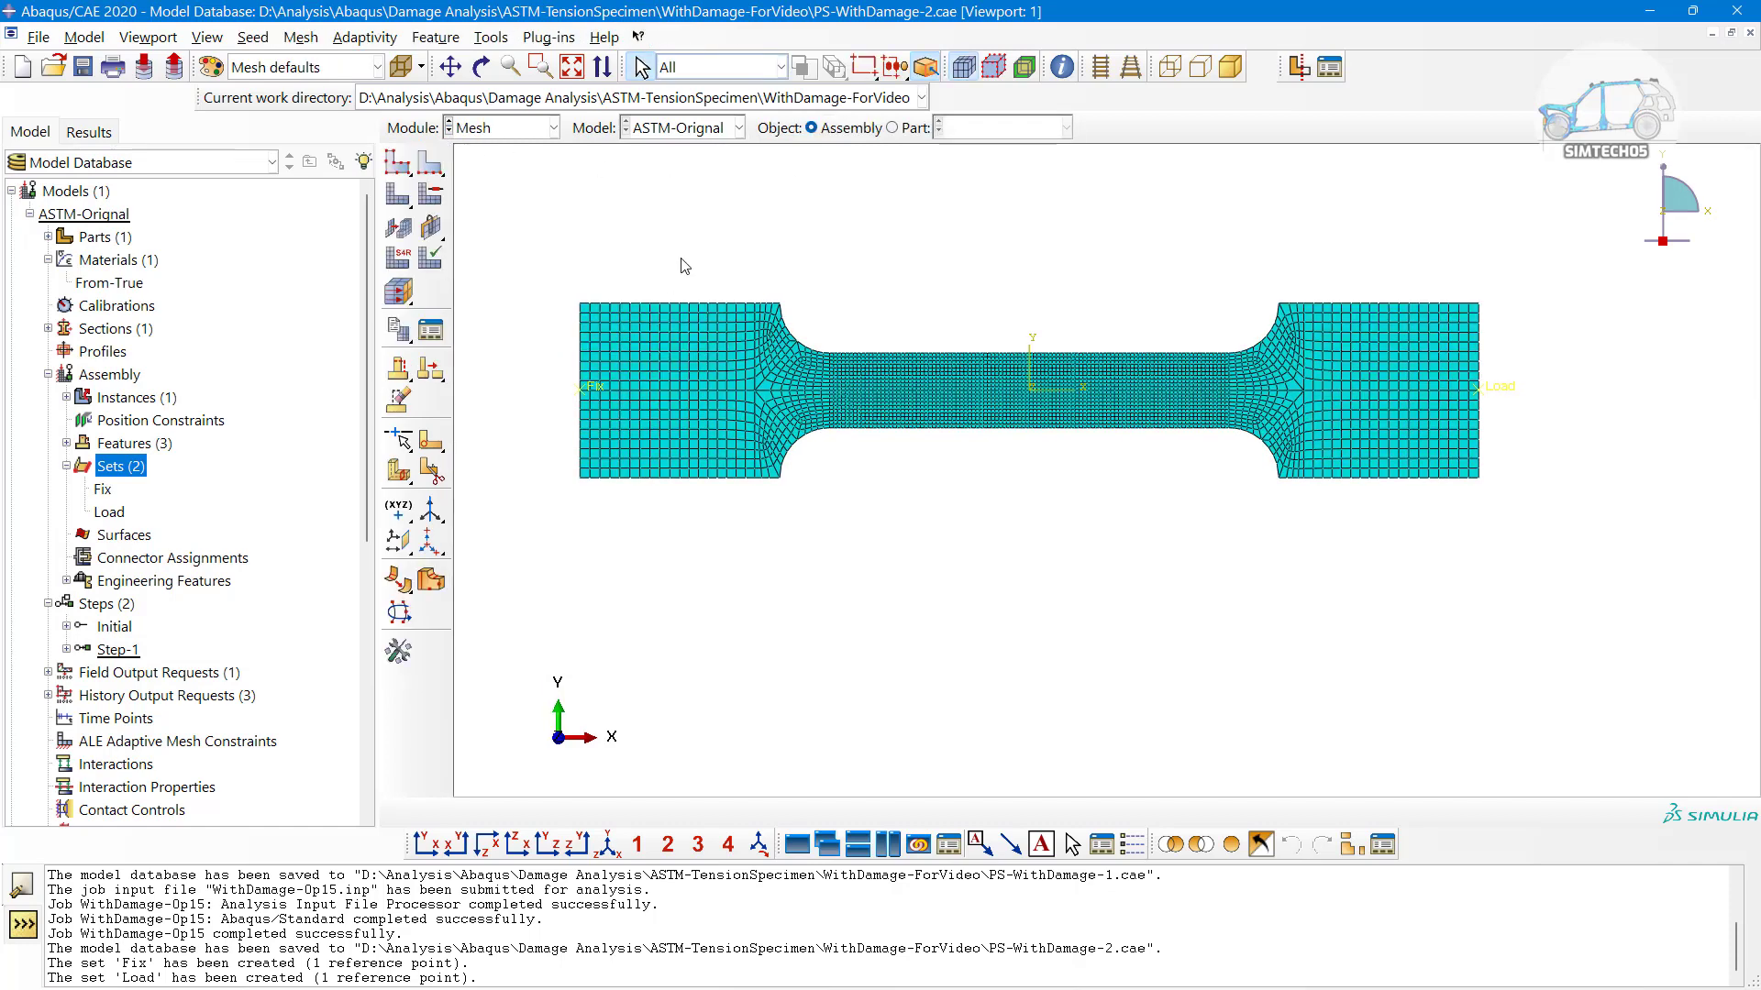
left_click(892, 128)
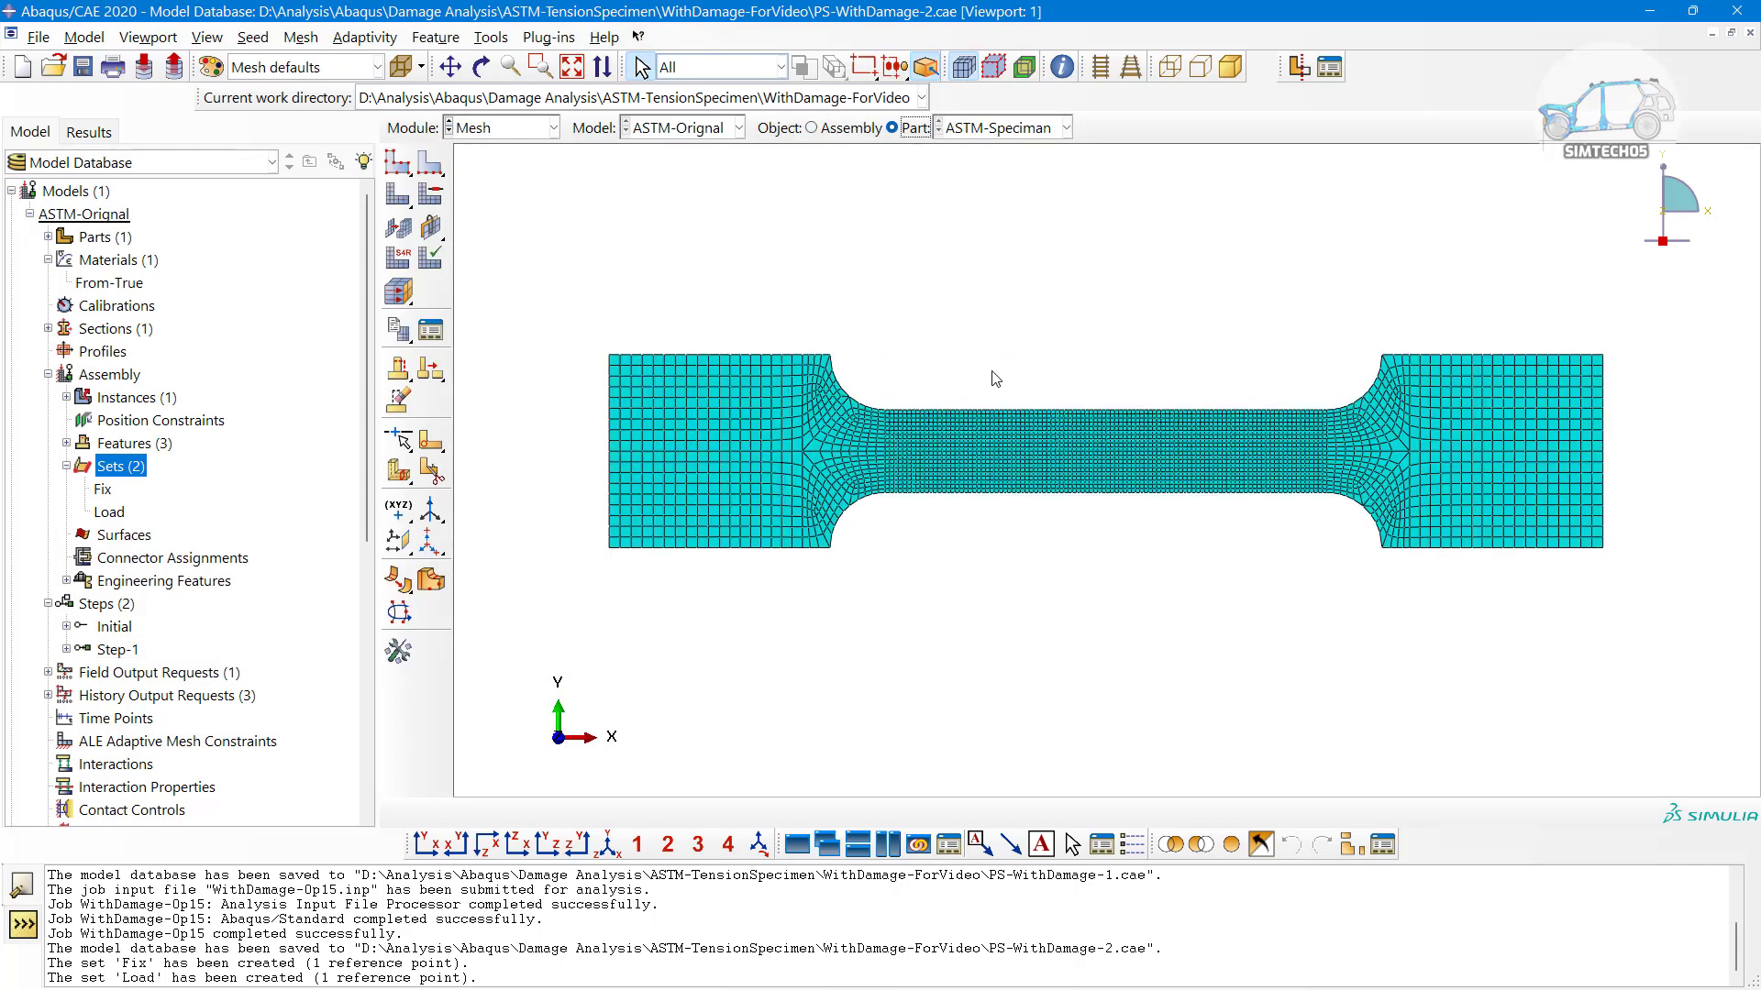
left_click(401, 197)
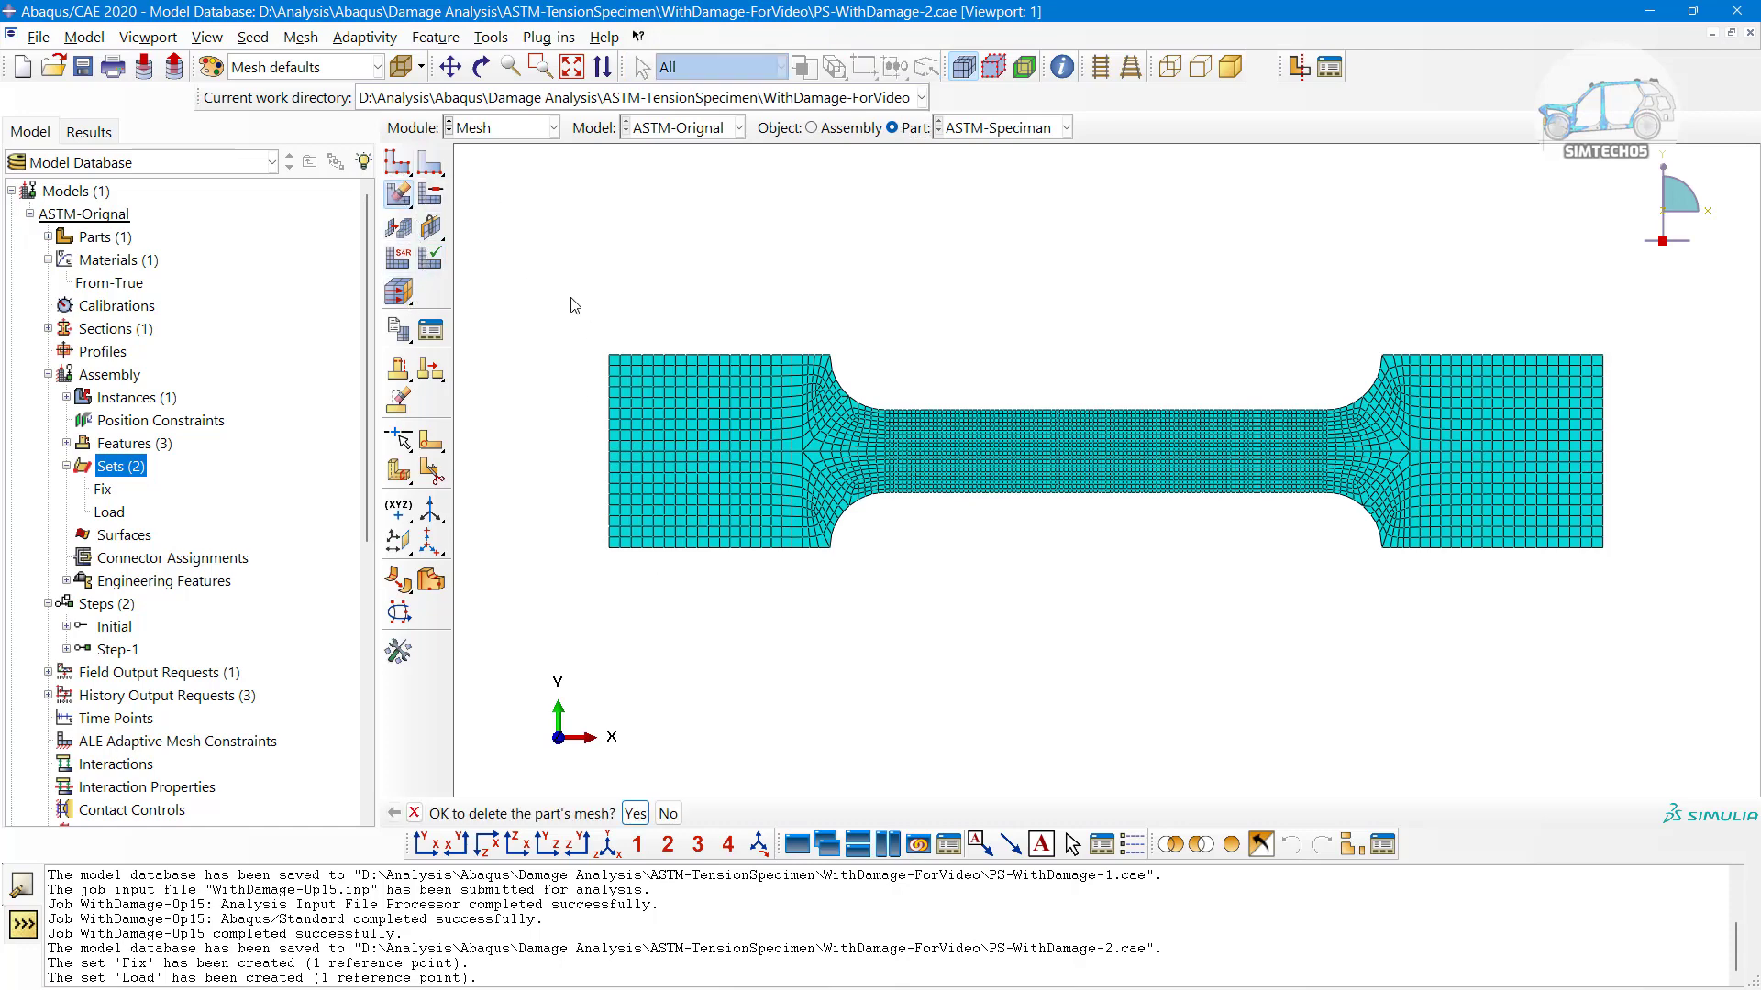
left_click(635, 813)
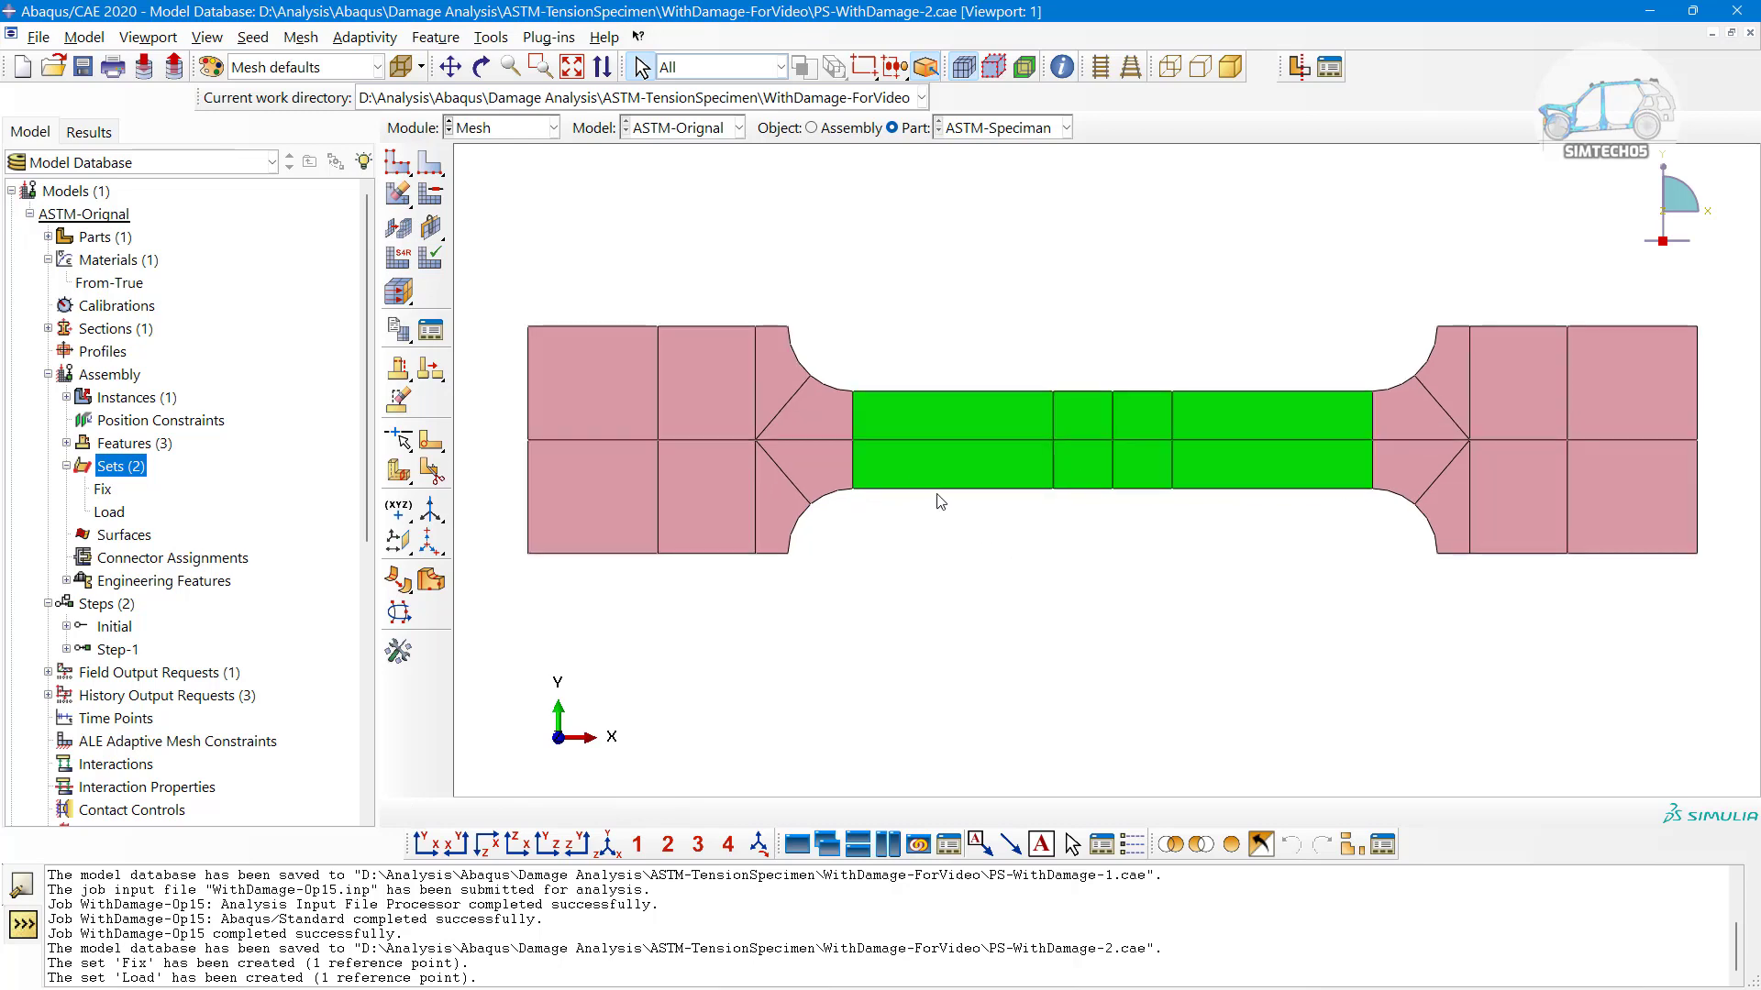
Apply structured Quad mesh controls to the narrow gauge section and seed the part with an approximate global size of 5
left_click_drag(910, 340, 1295, 564)
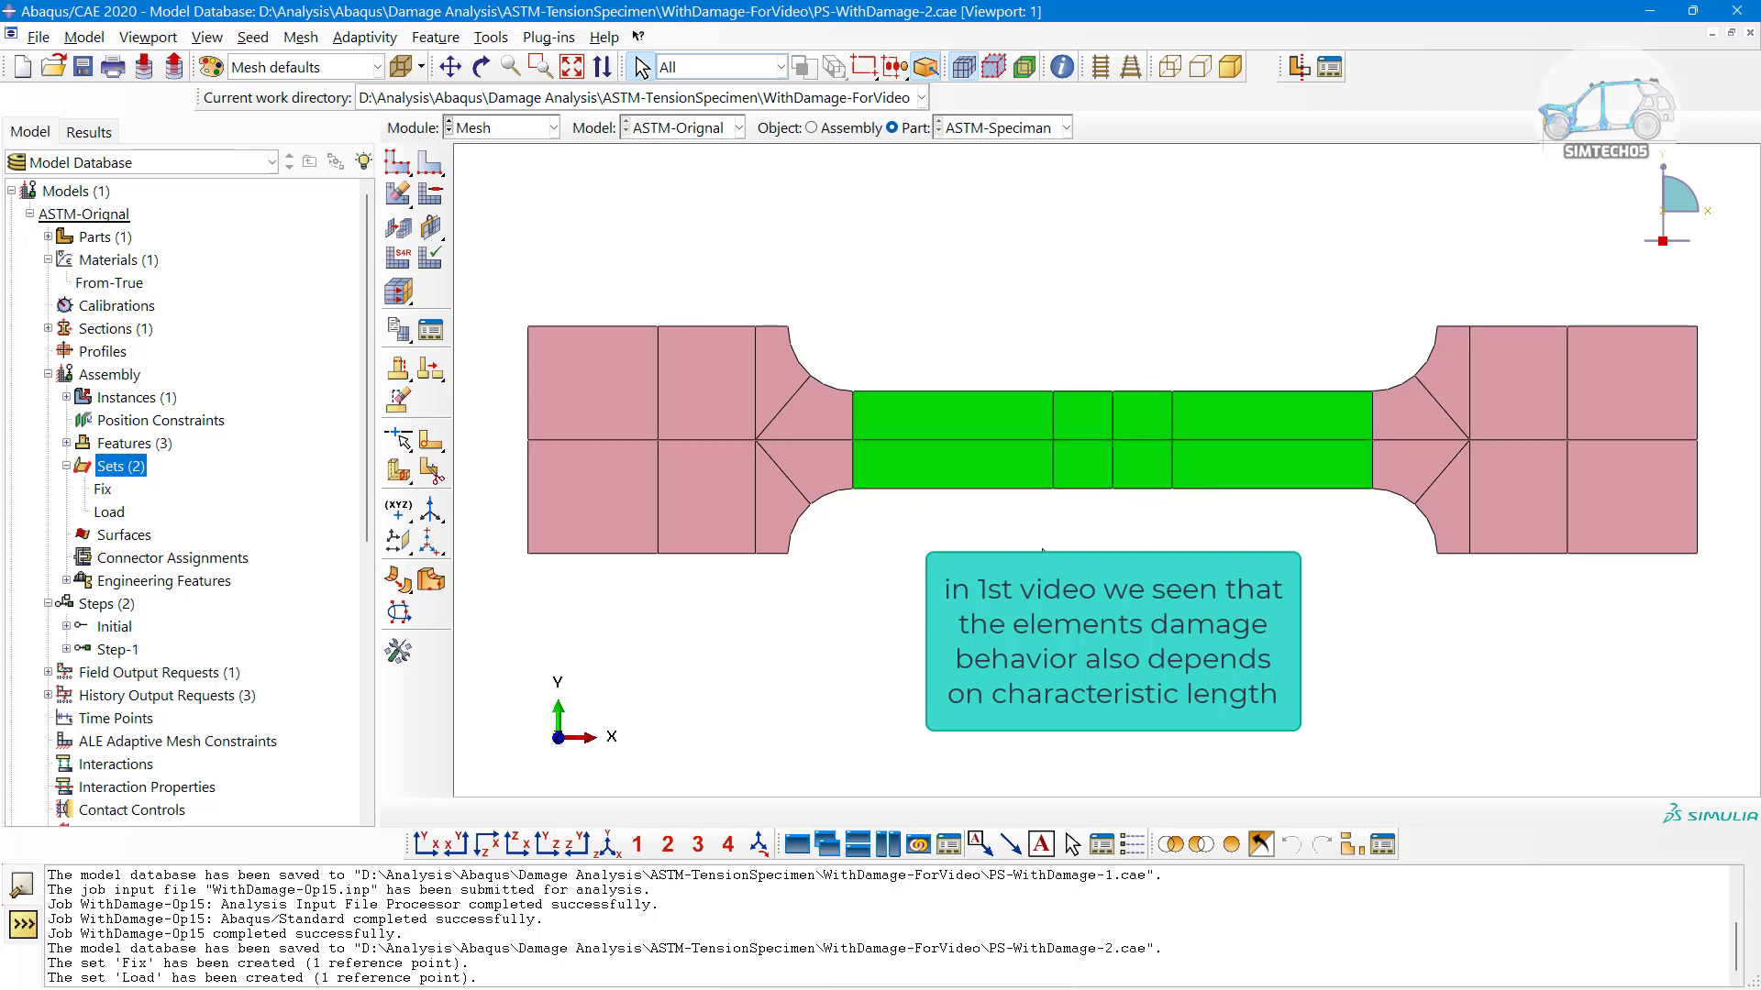
left_click(424, 194)
left_click_drag(825, 362, 1394, 518)
middle_click(1273, 569)
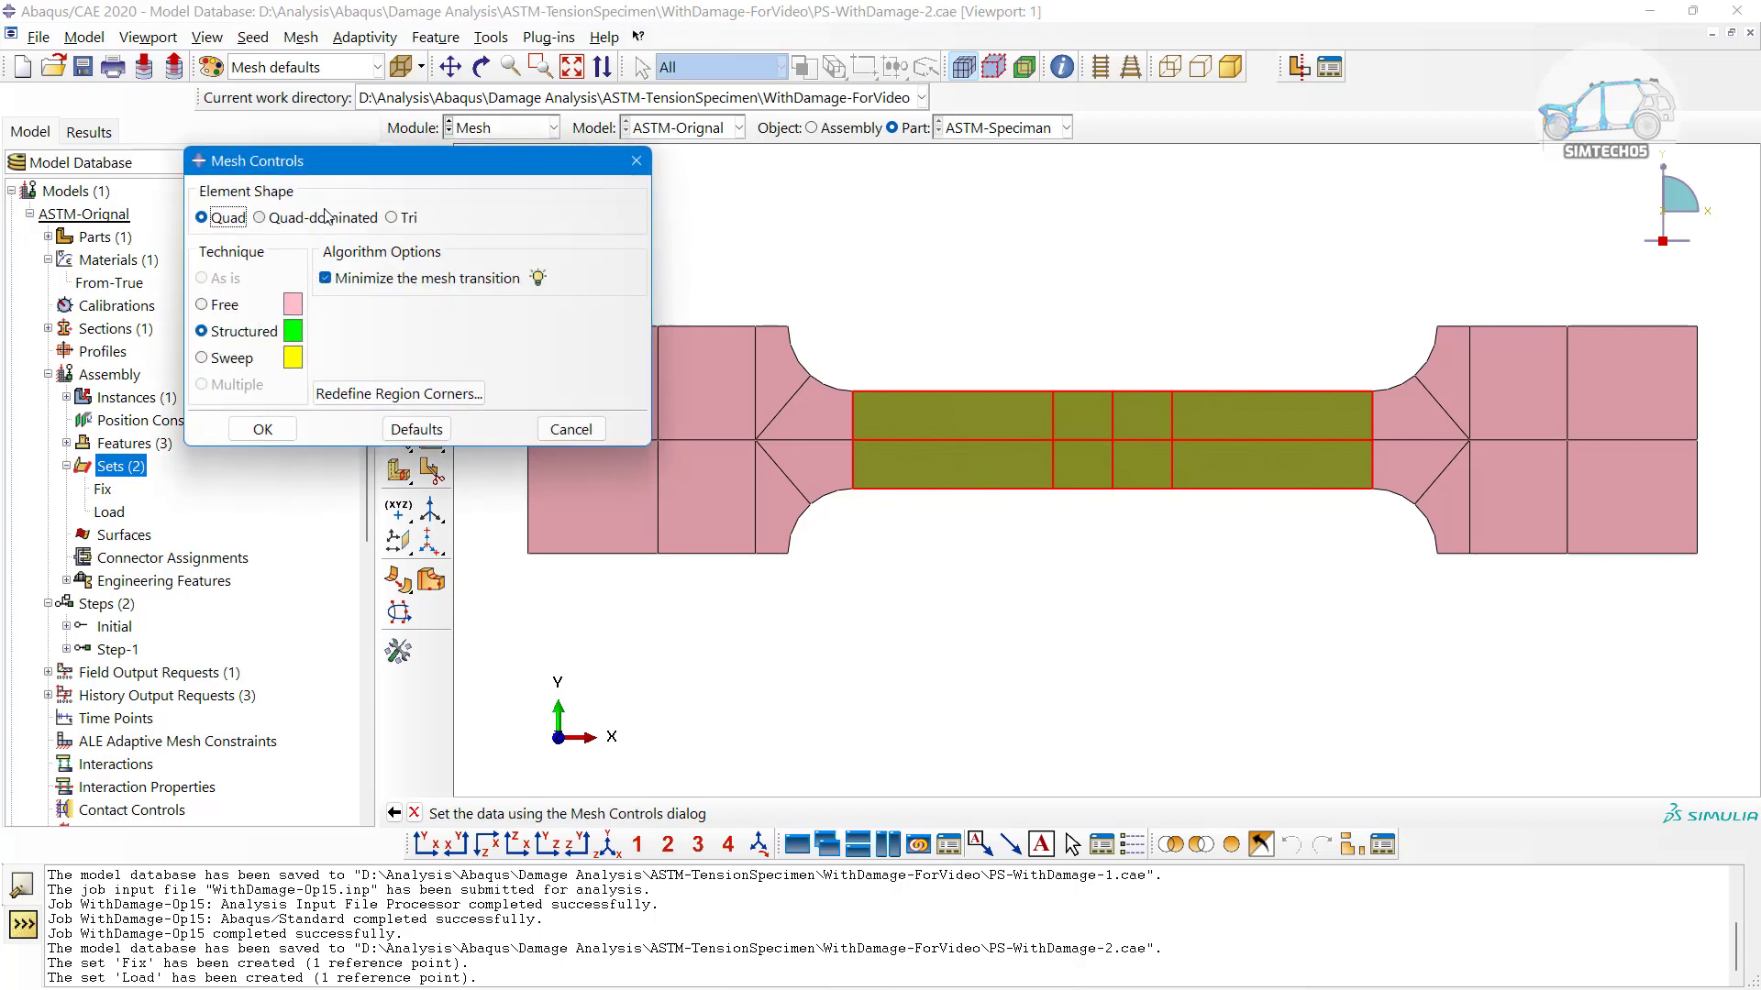
left_click(263, 430)
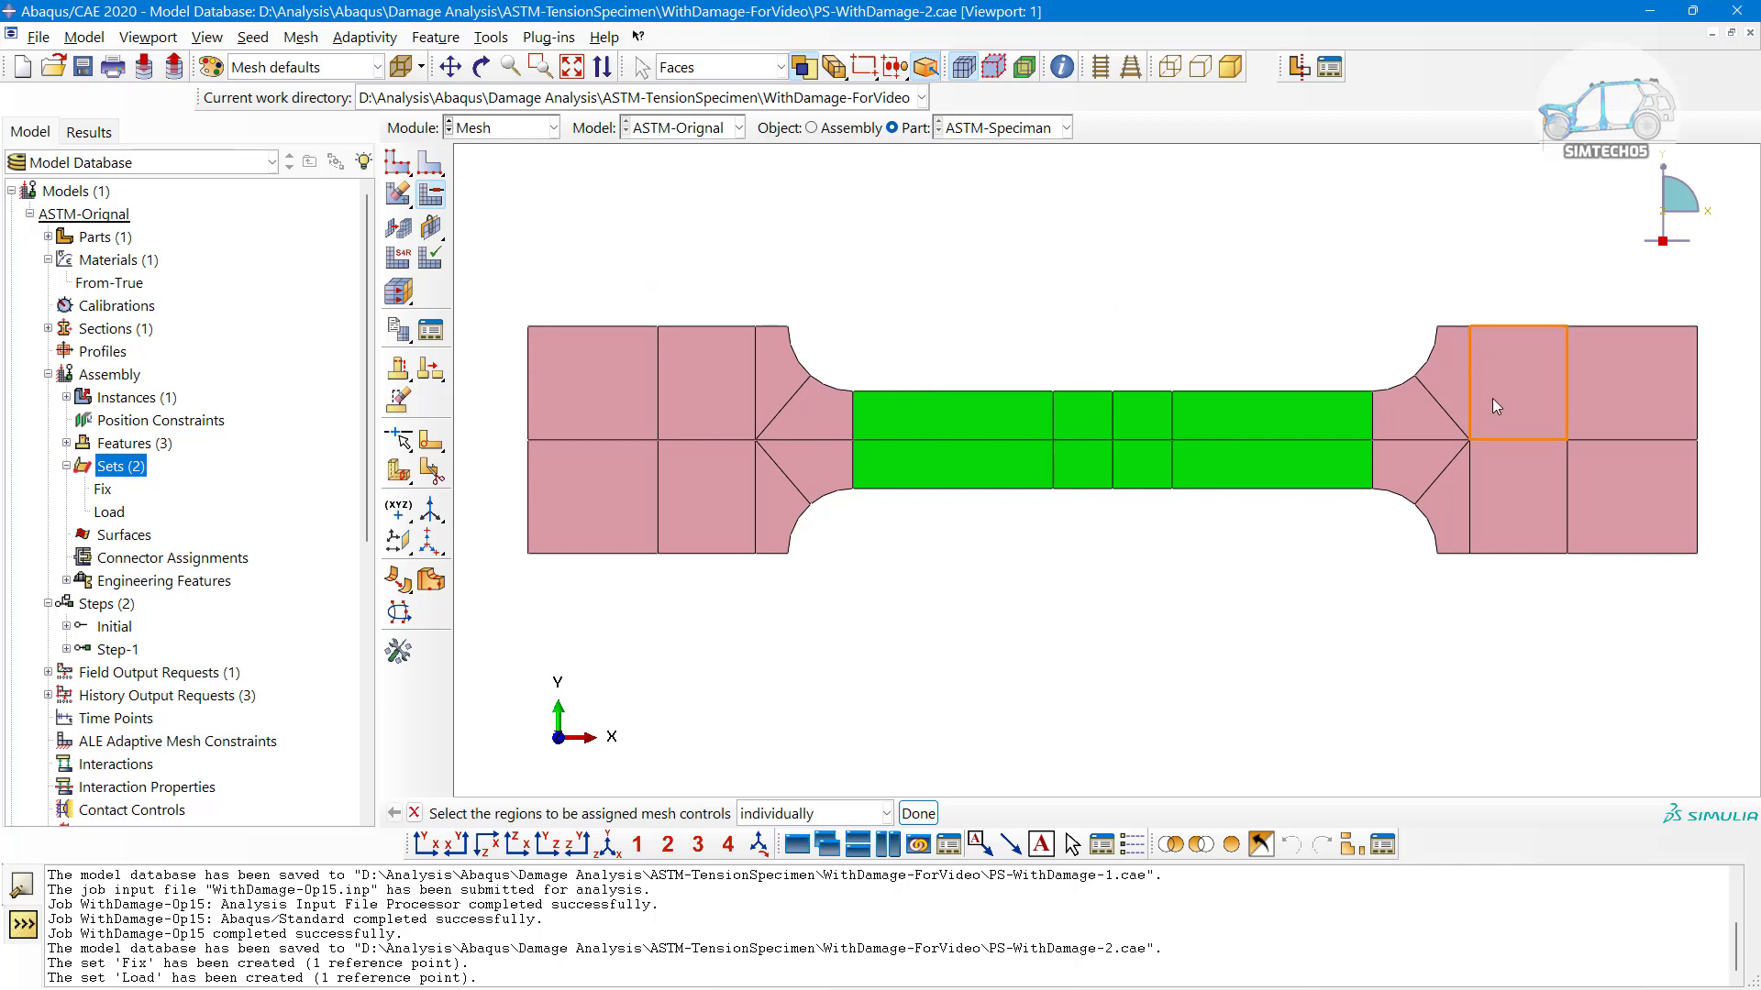
left_click(391, 172)
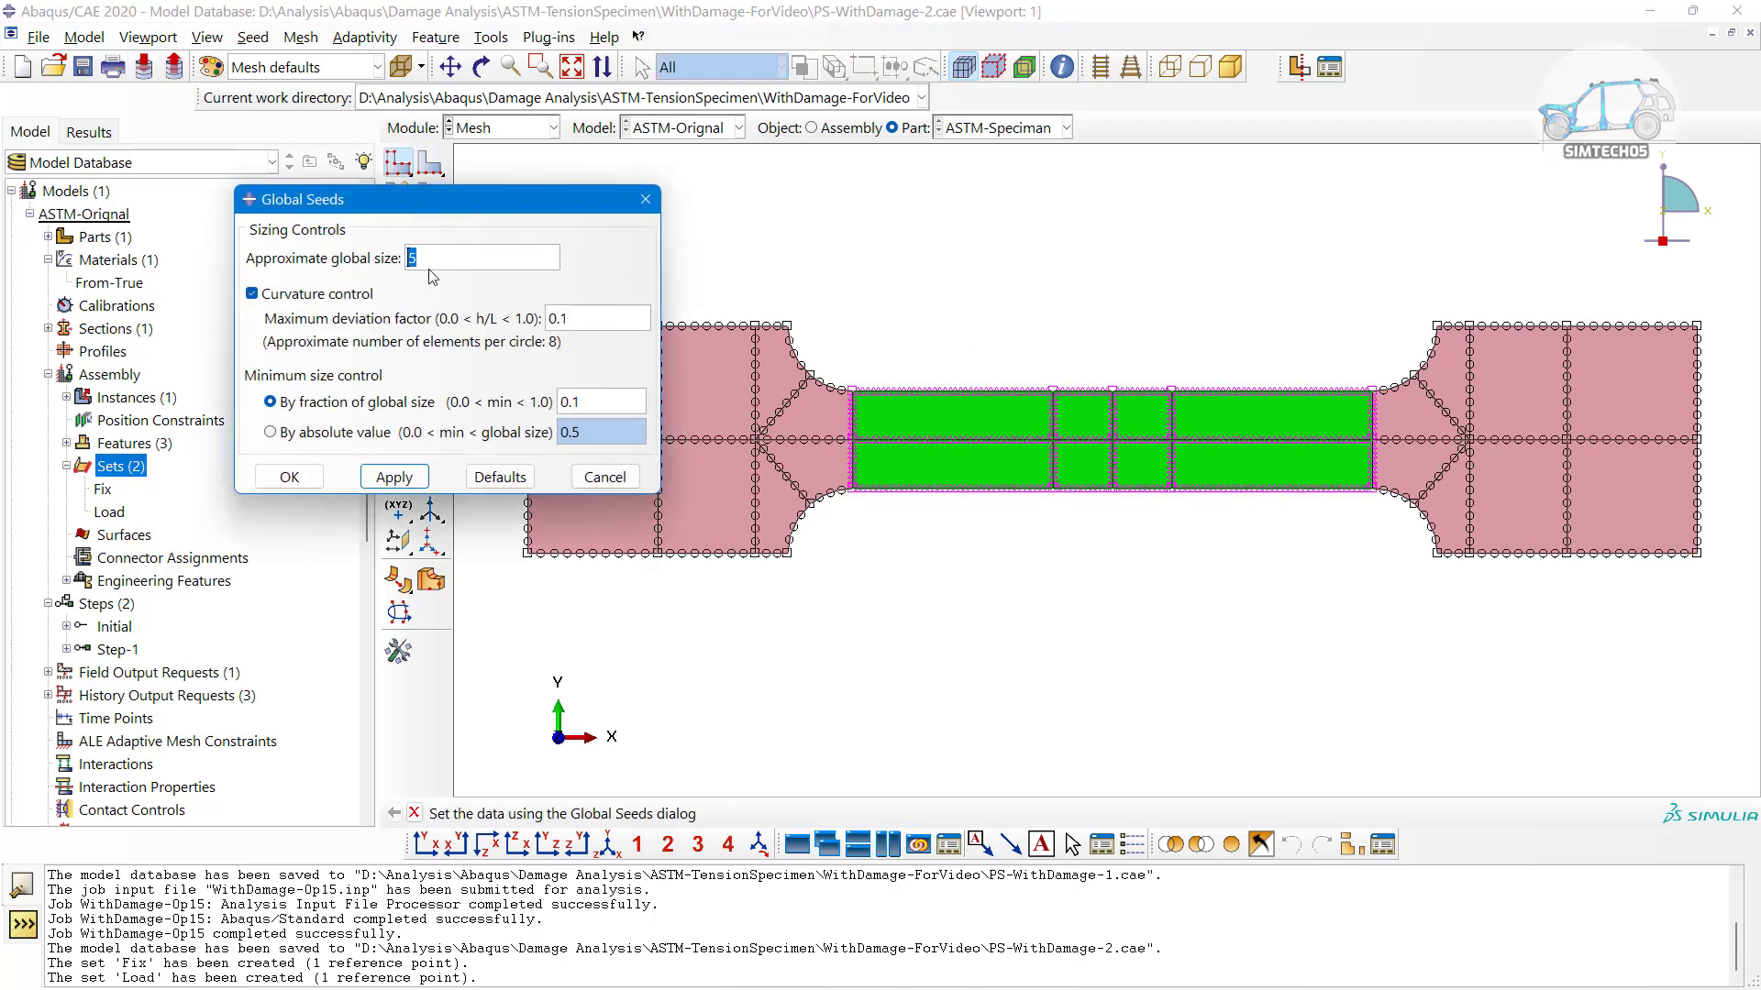
left_click(289, 476)
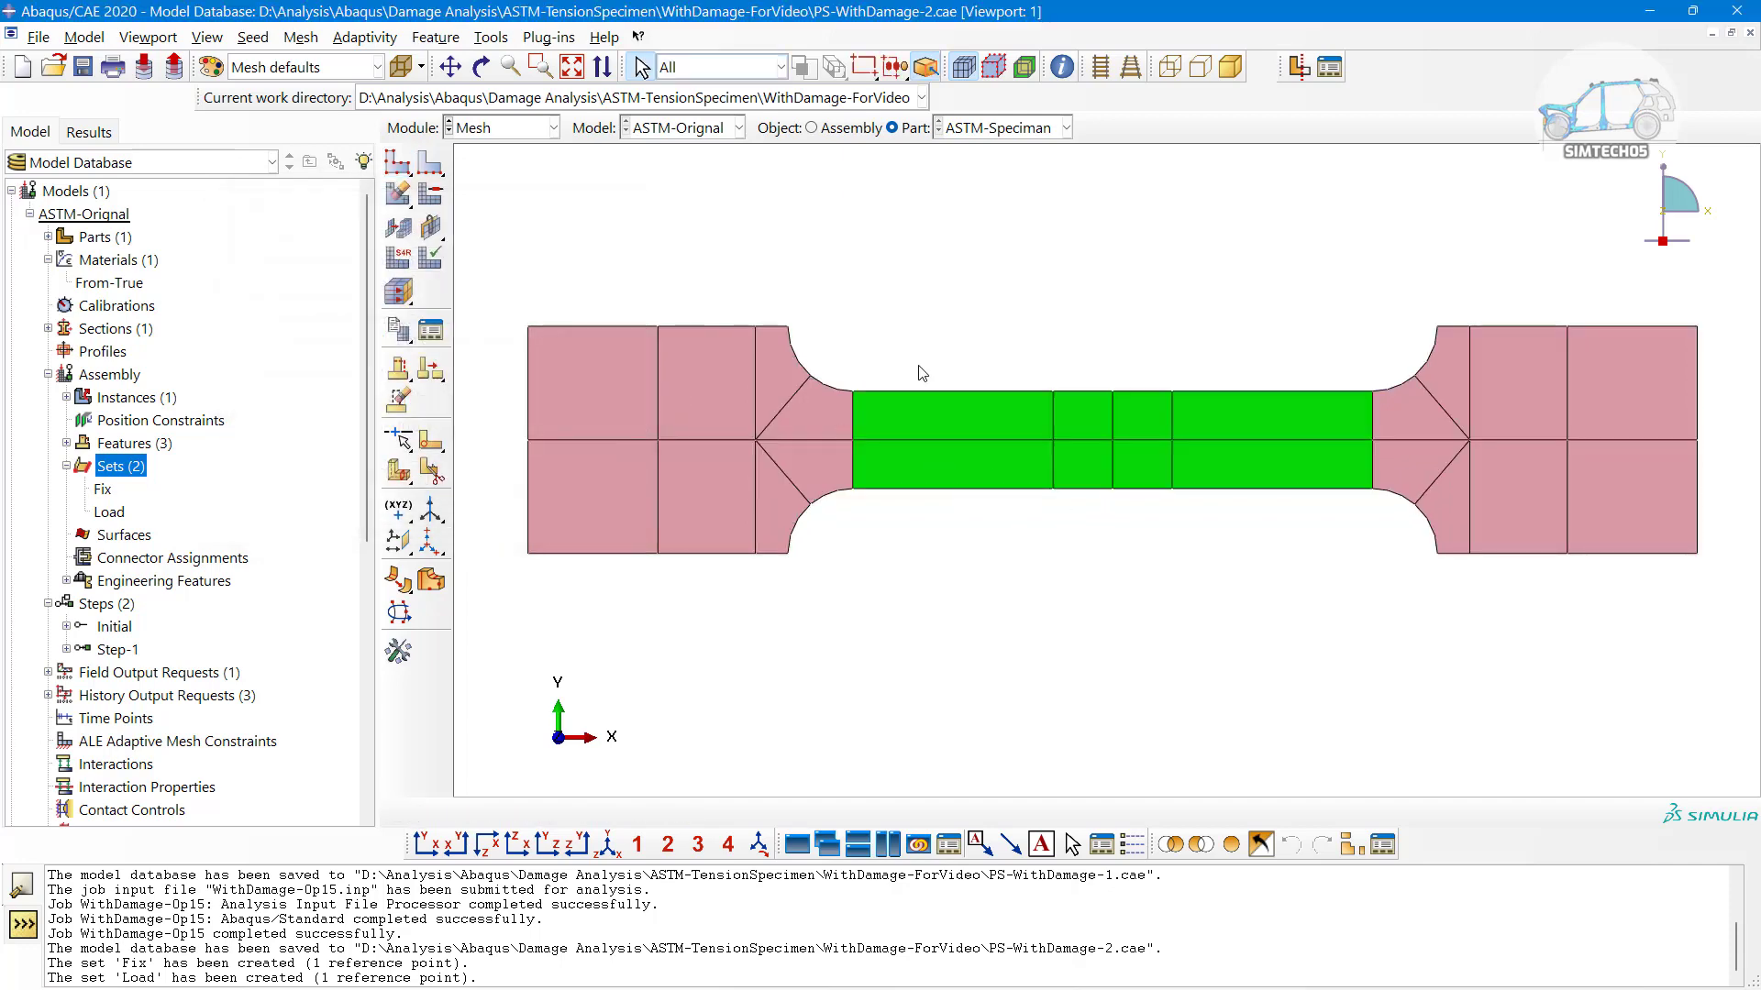
Assign local seeds by size with an approximate element size of 2 to the faces of the narrow gauge section
left_click(430, 162)
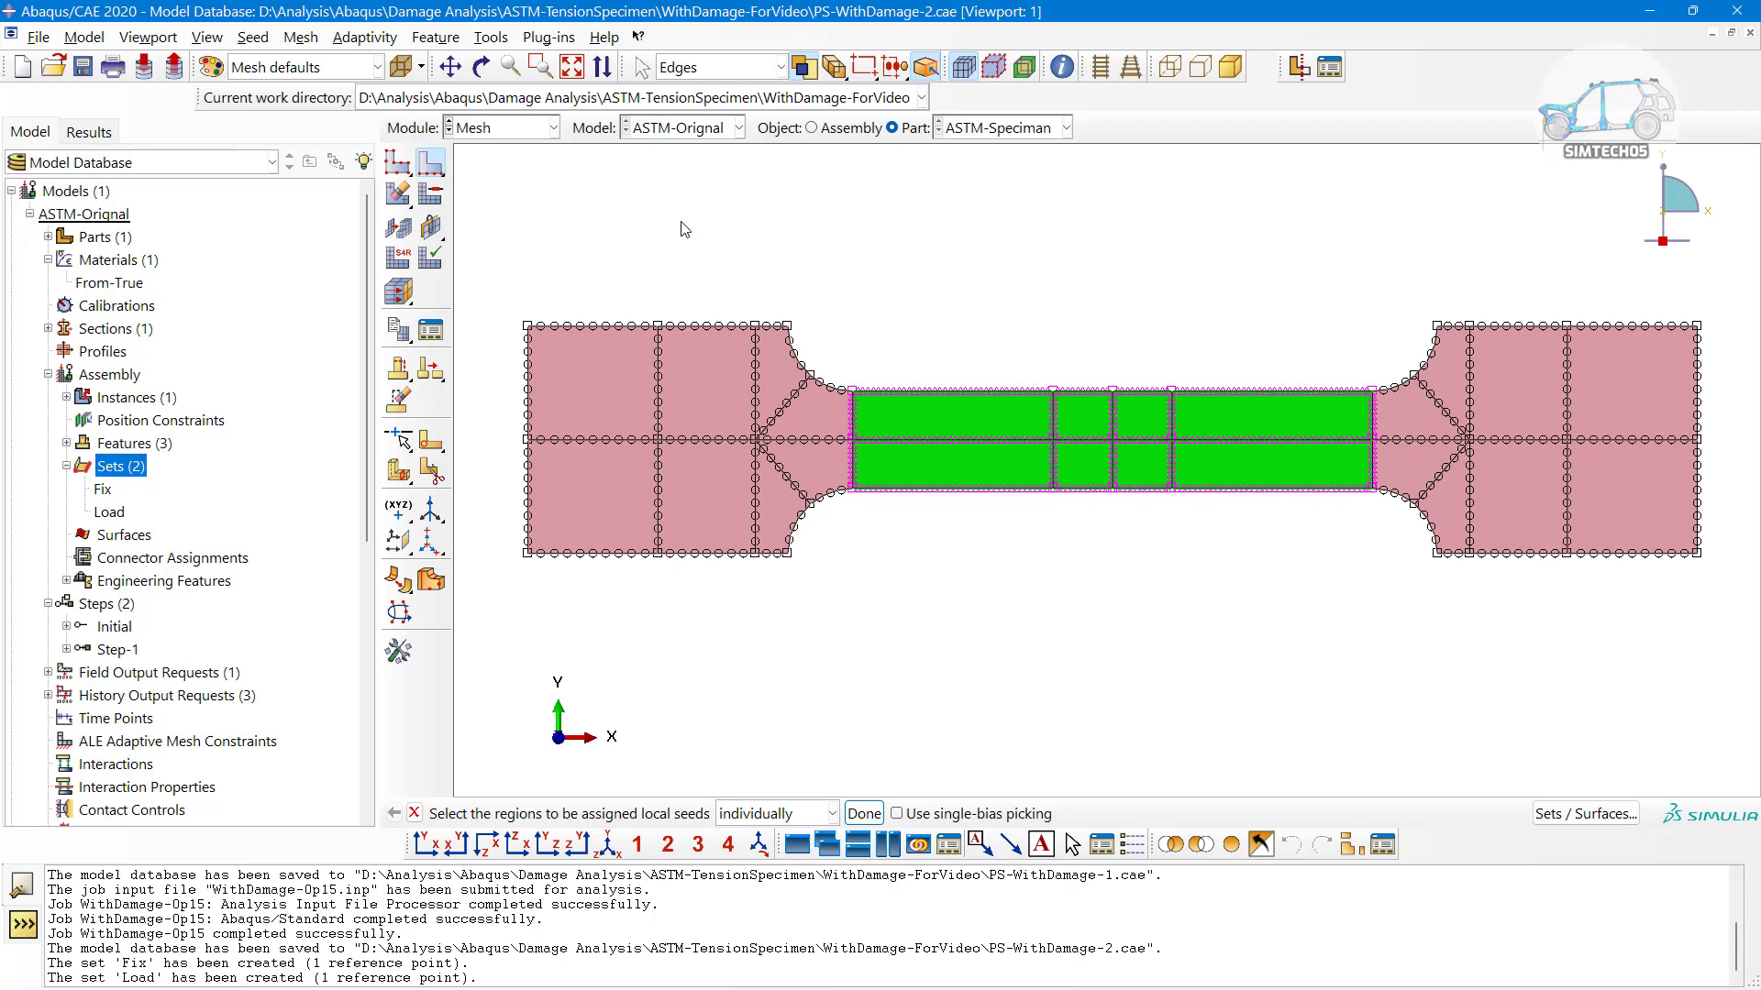
left_click(725, 69)
left_click(688, 161)
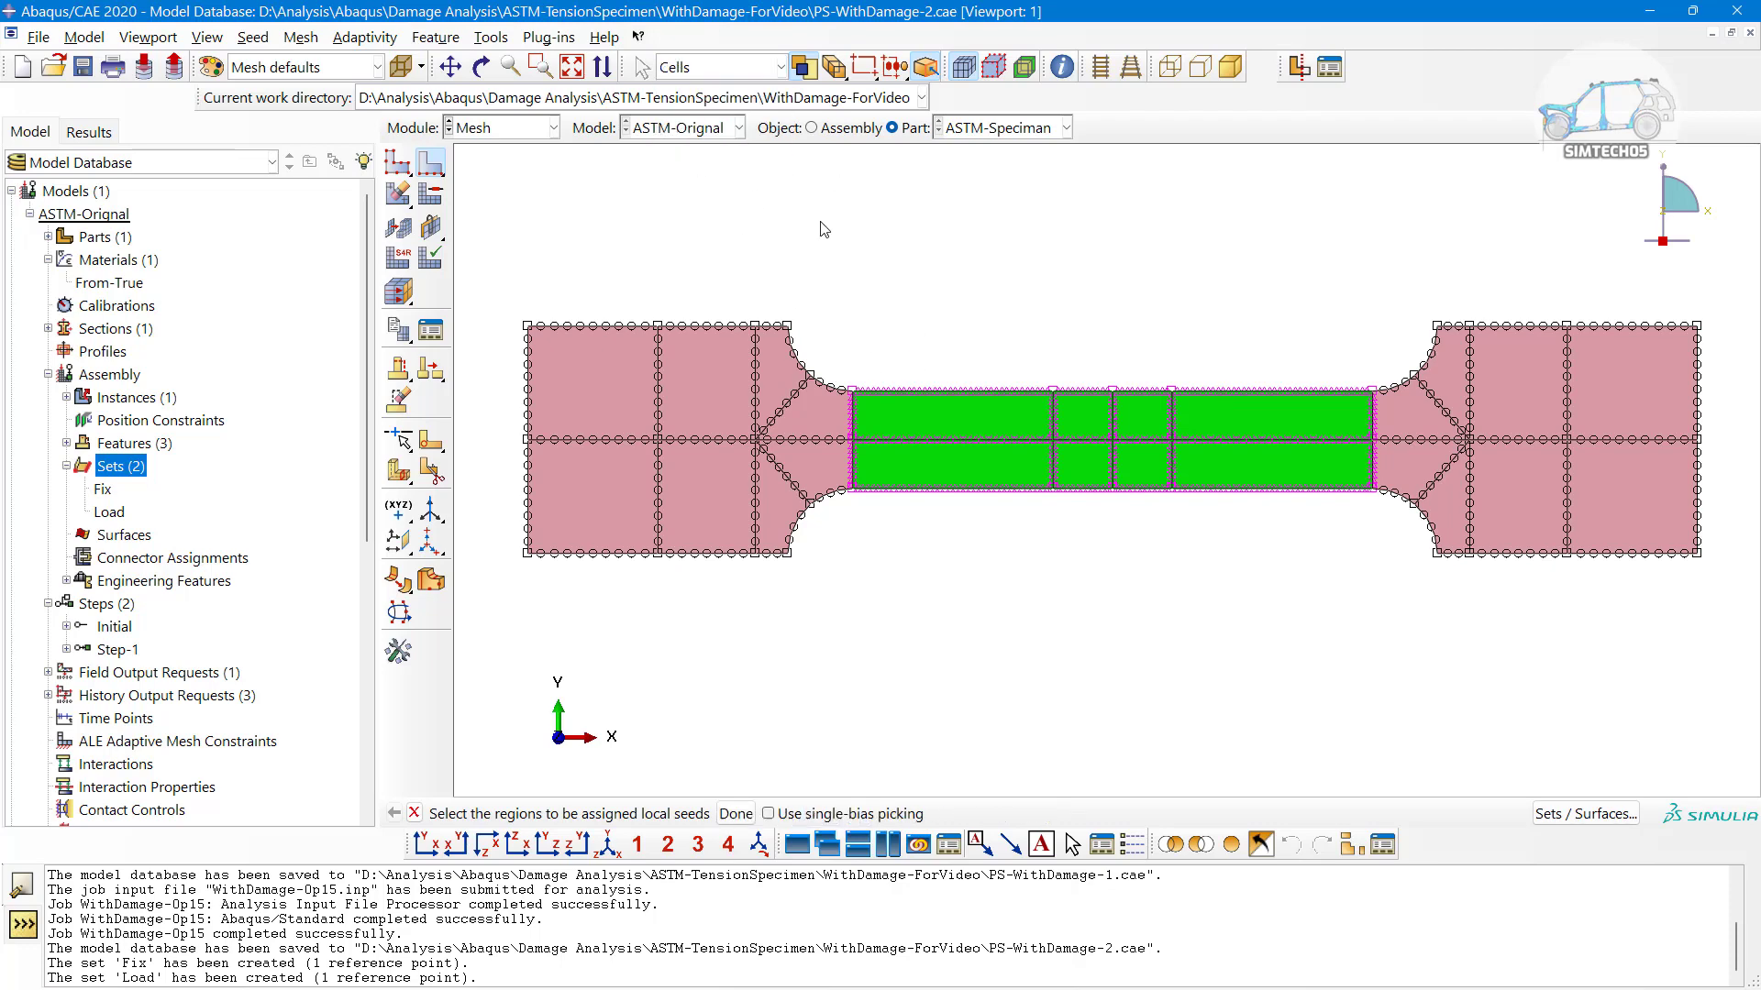
left_click_drag(896, 223, 1337, 618)
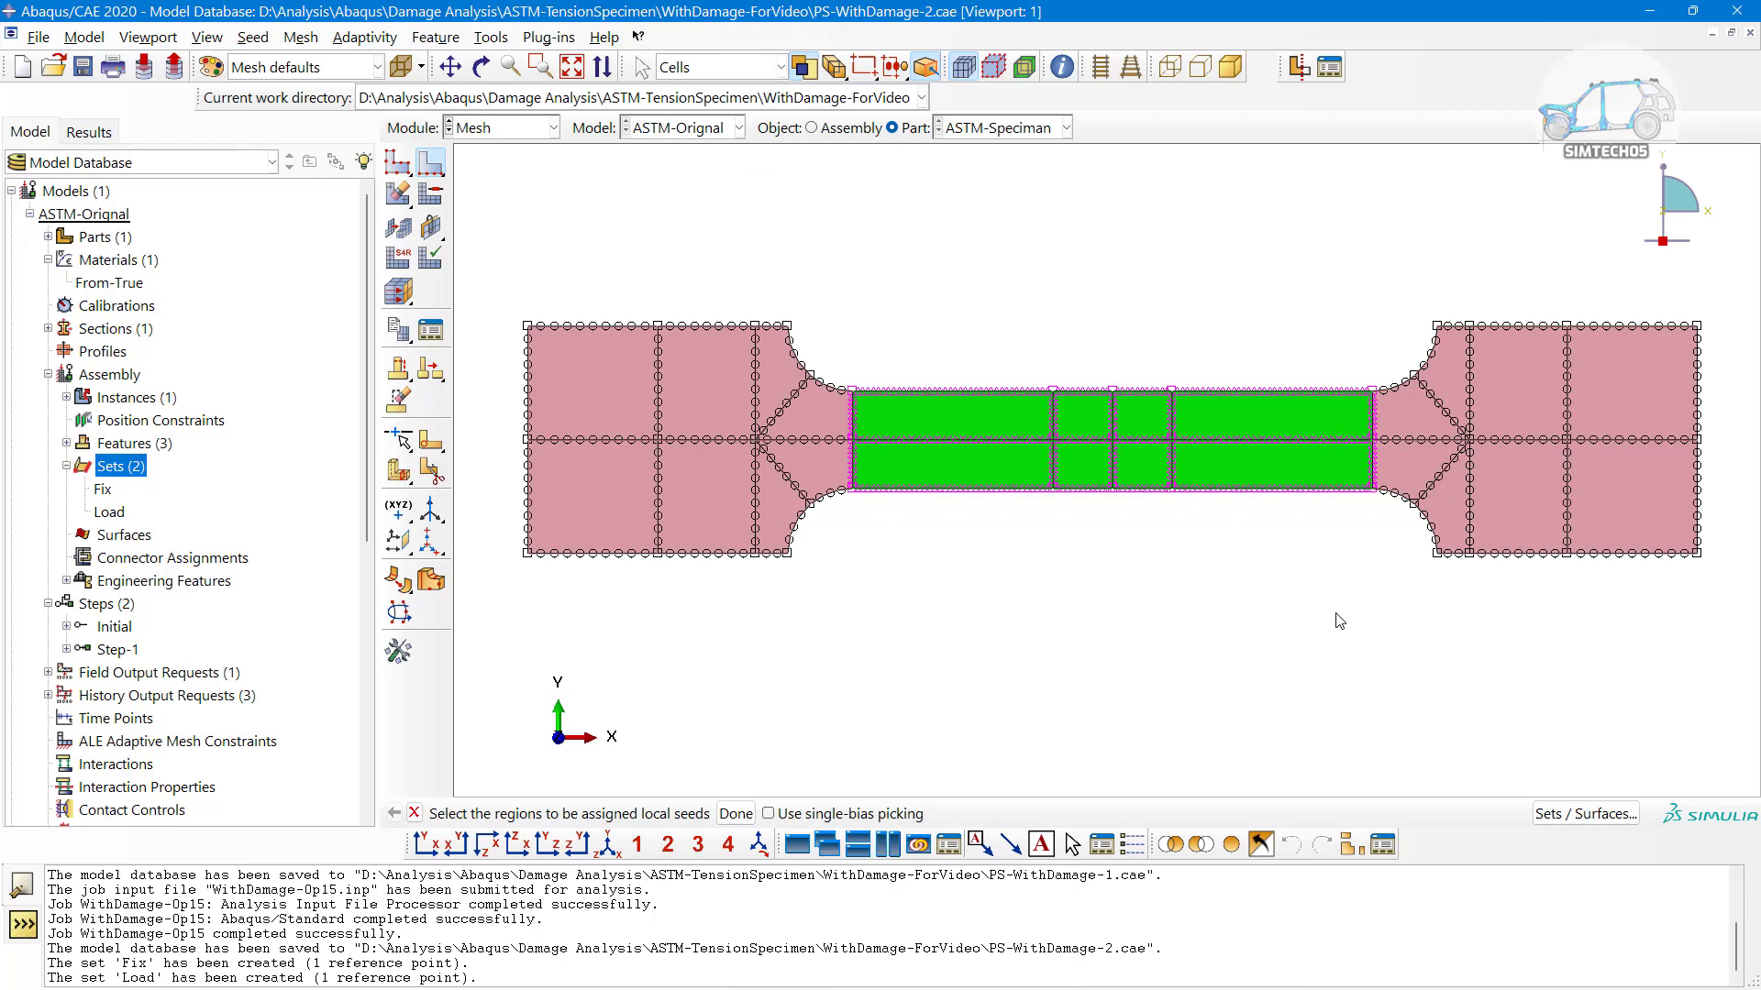
left_click(716, 73)
left_click(688, 137)
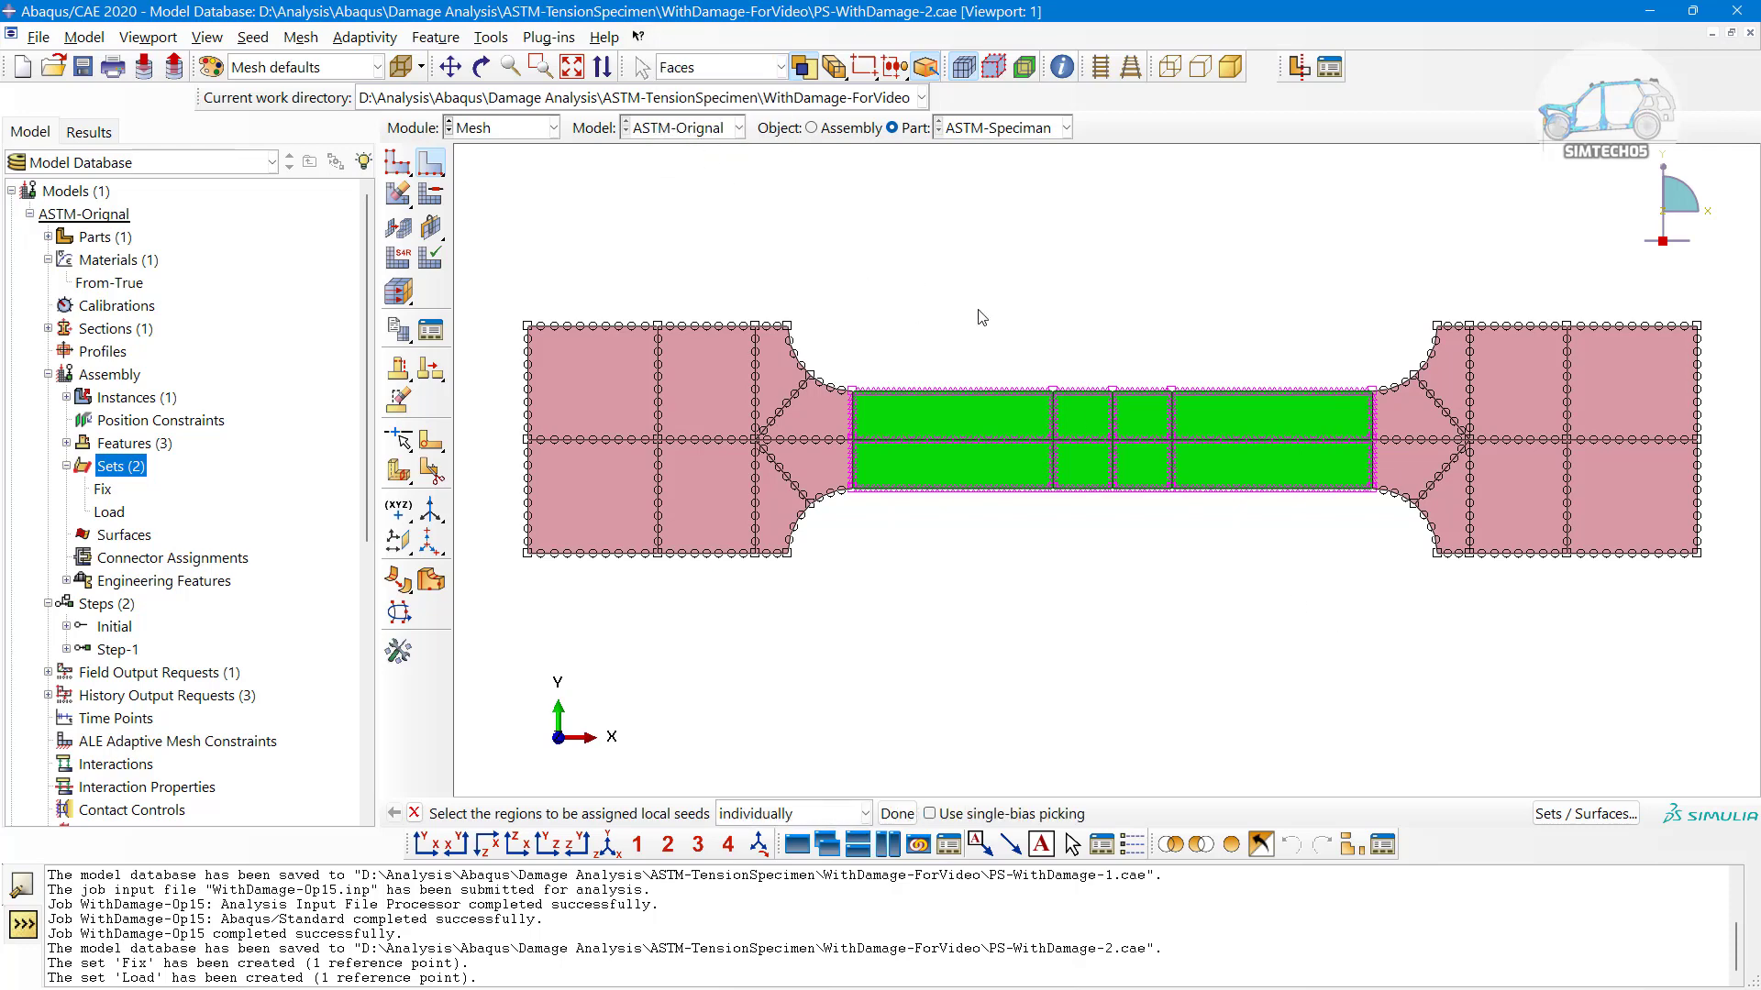
left_click_drag(981, 316, 1250, 557)
middle_click(1264, 590)
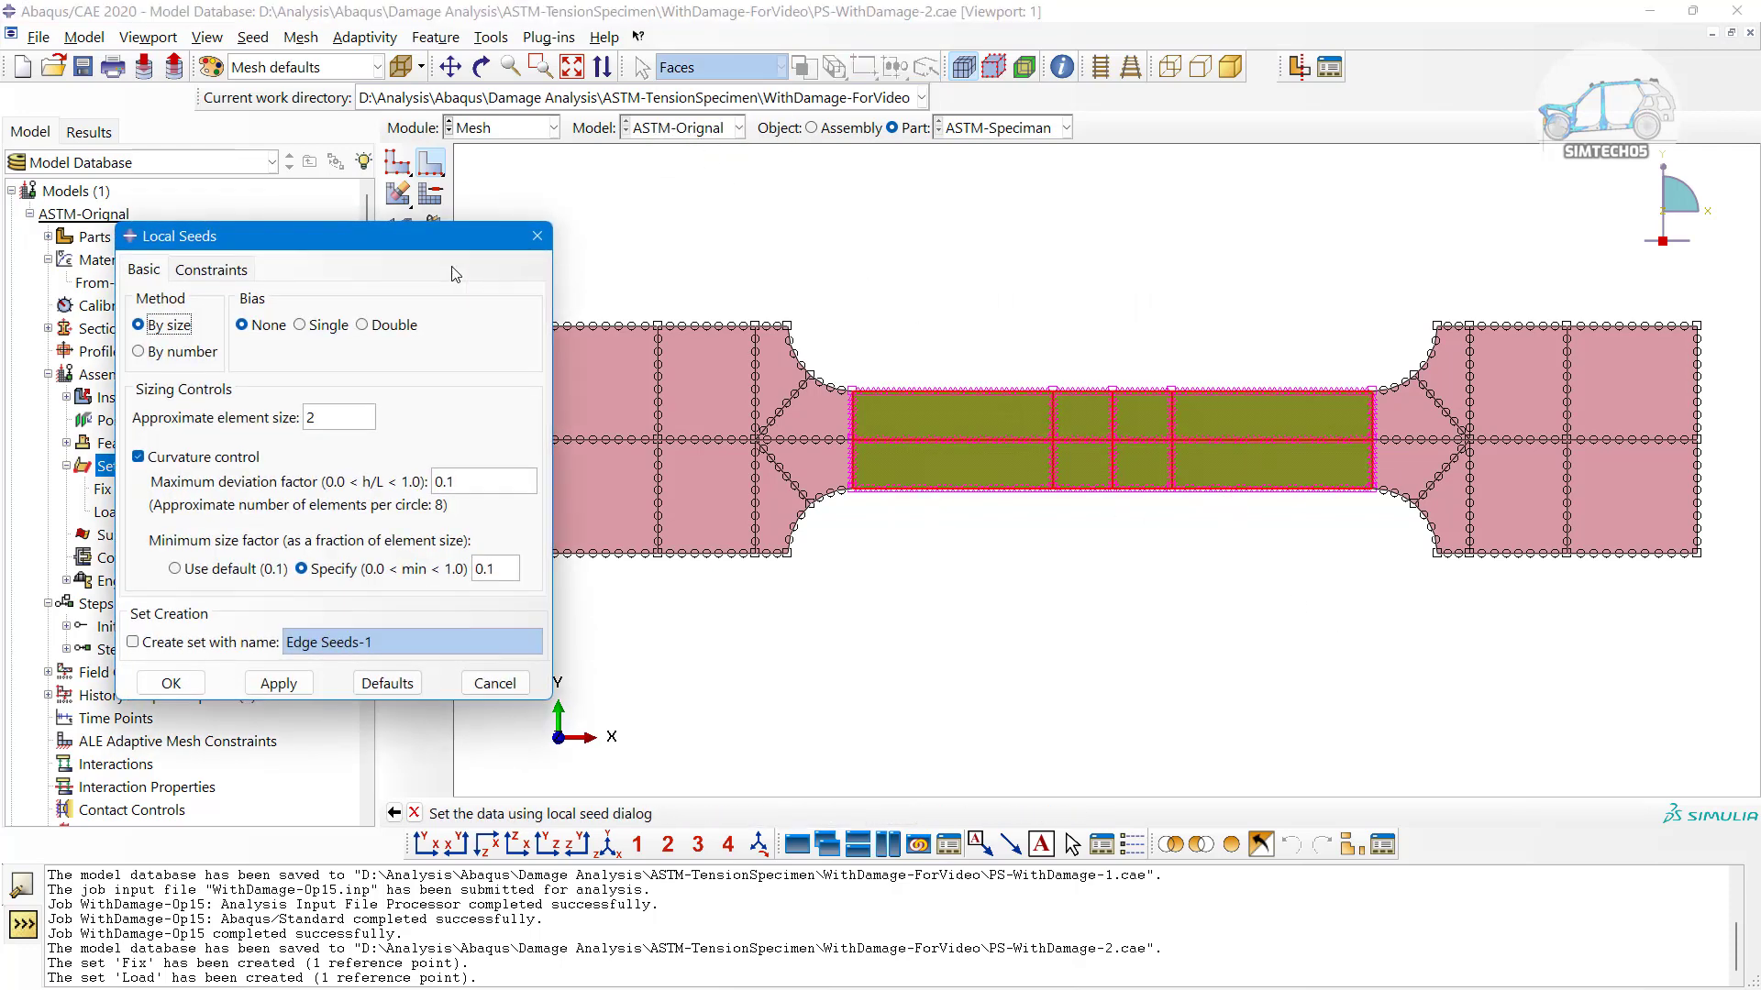
left_click(336, 418)
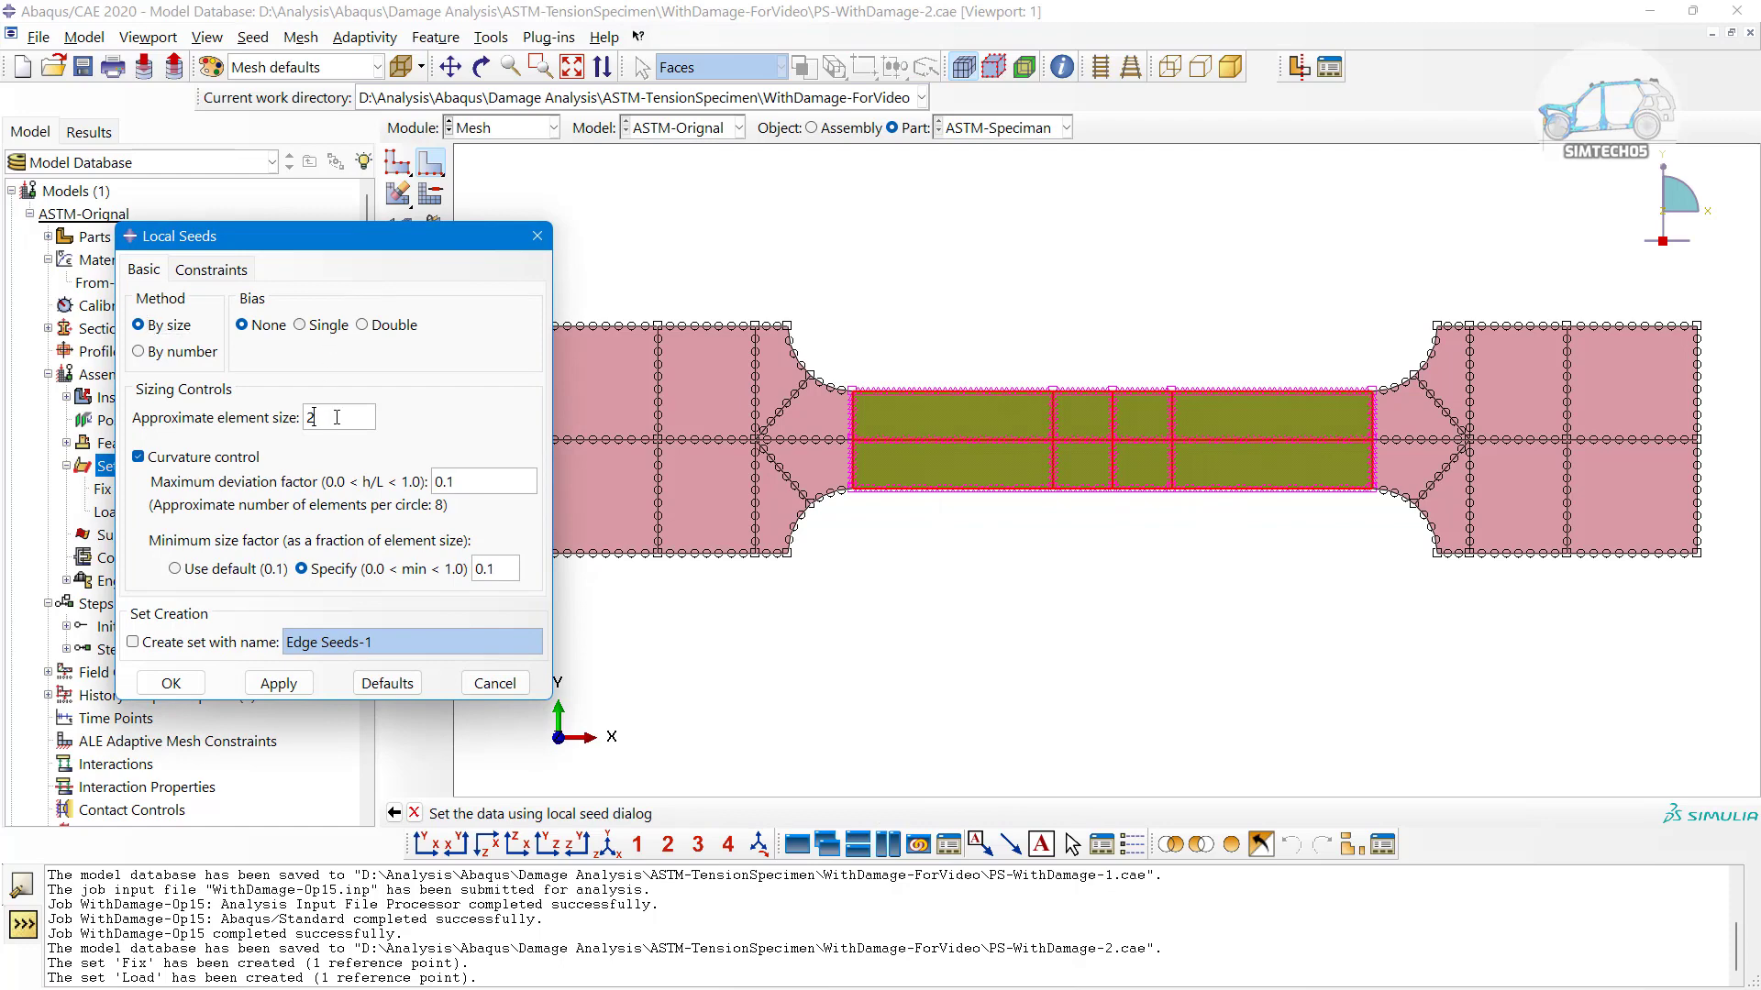
left_click(175, 677)
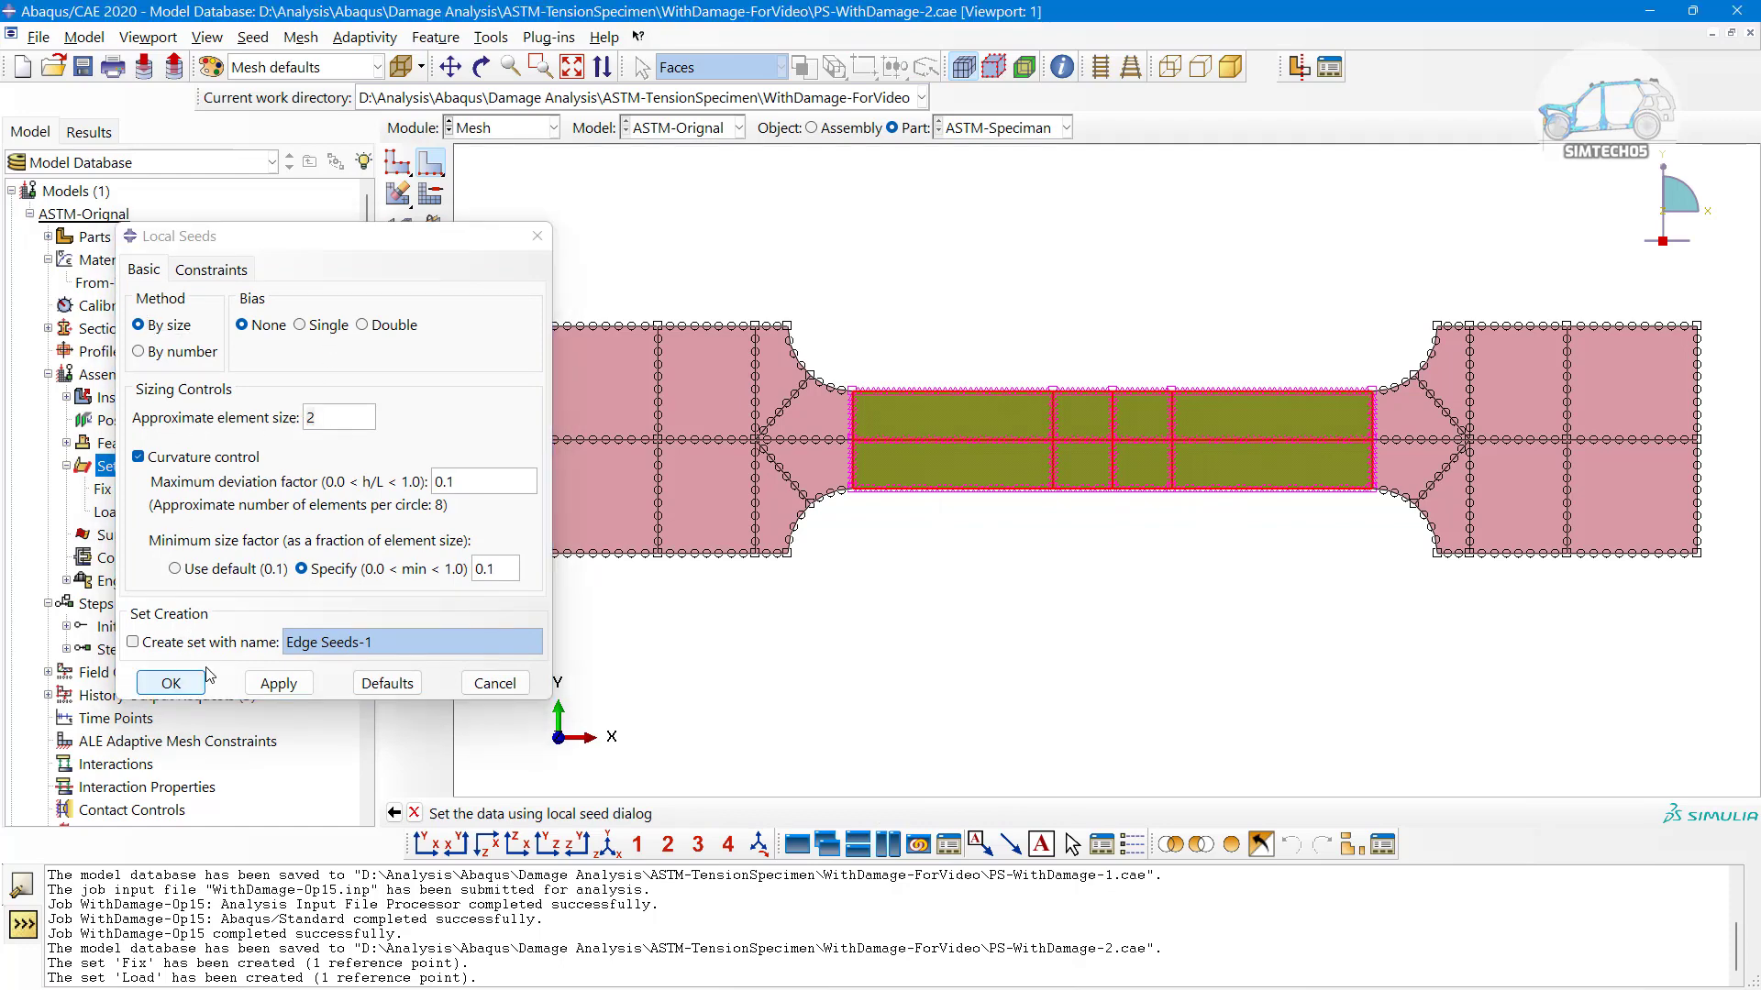
Mesh the ASTM-Speciman part and inspect the generated elements in the gauge section and grips
left_click(430, 195)
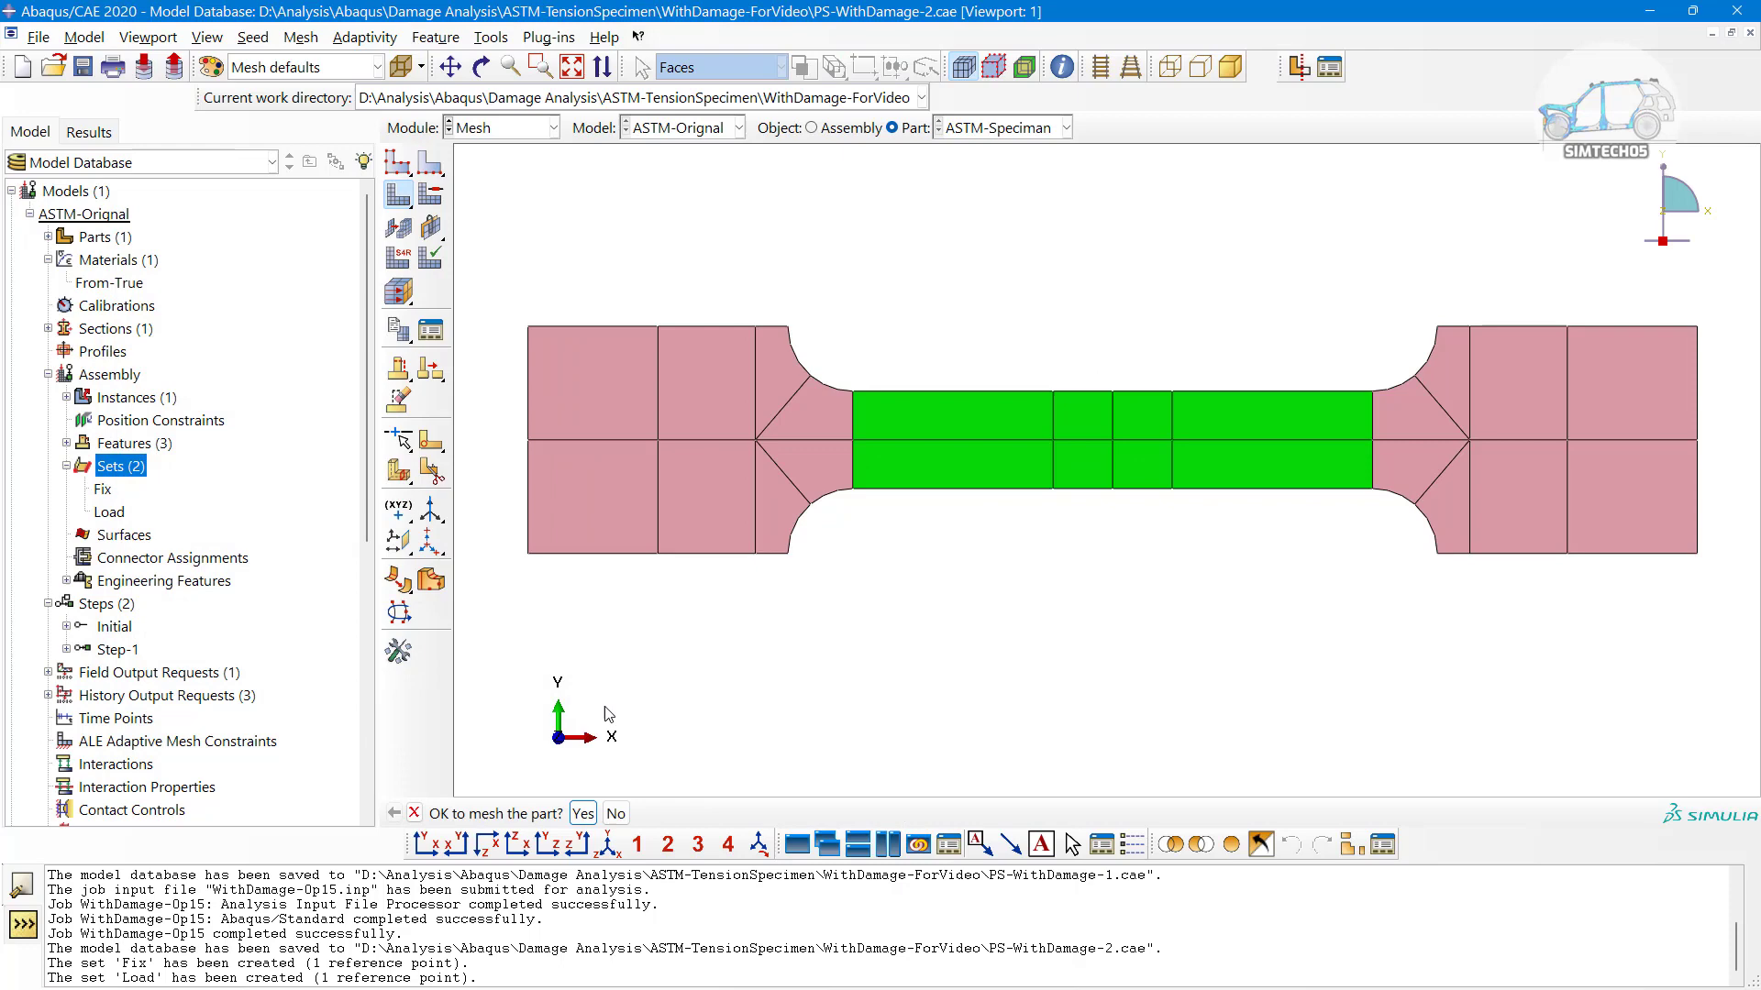
left_click(585, 814)
scroll(701, 559, "up", 2)
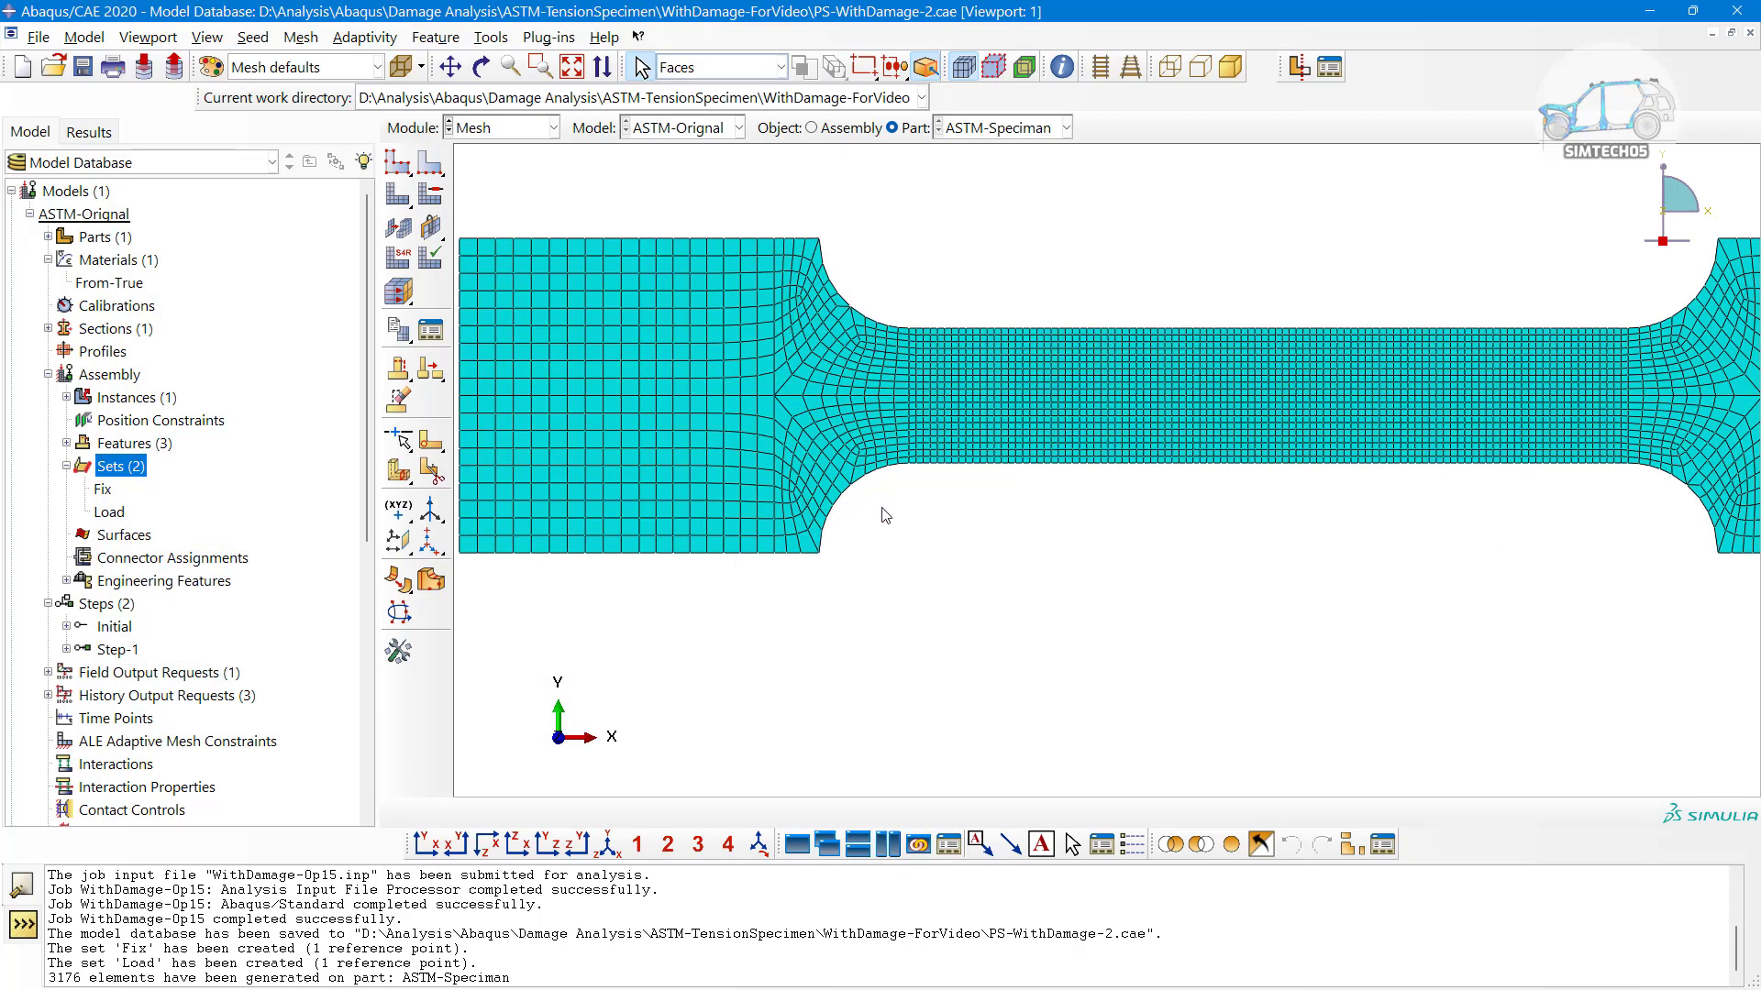
scroll(970, 511, "down", 3)
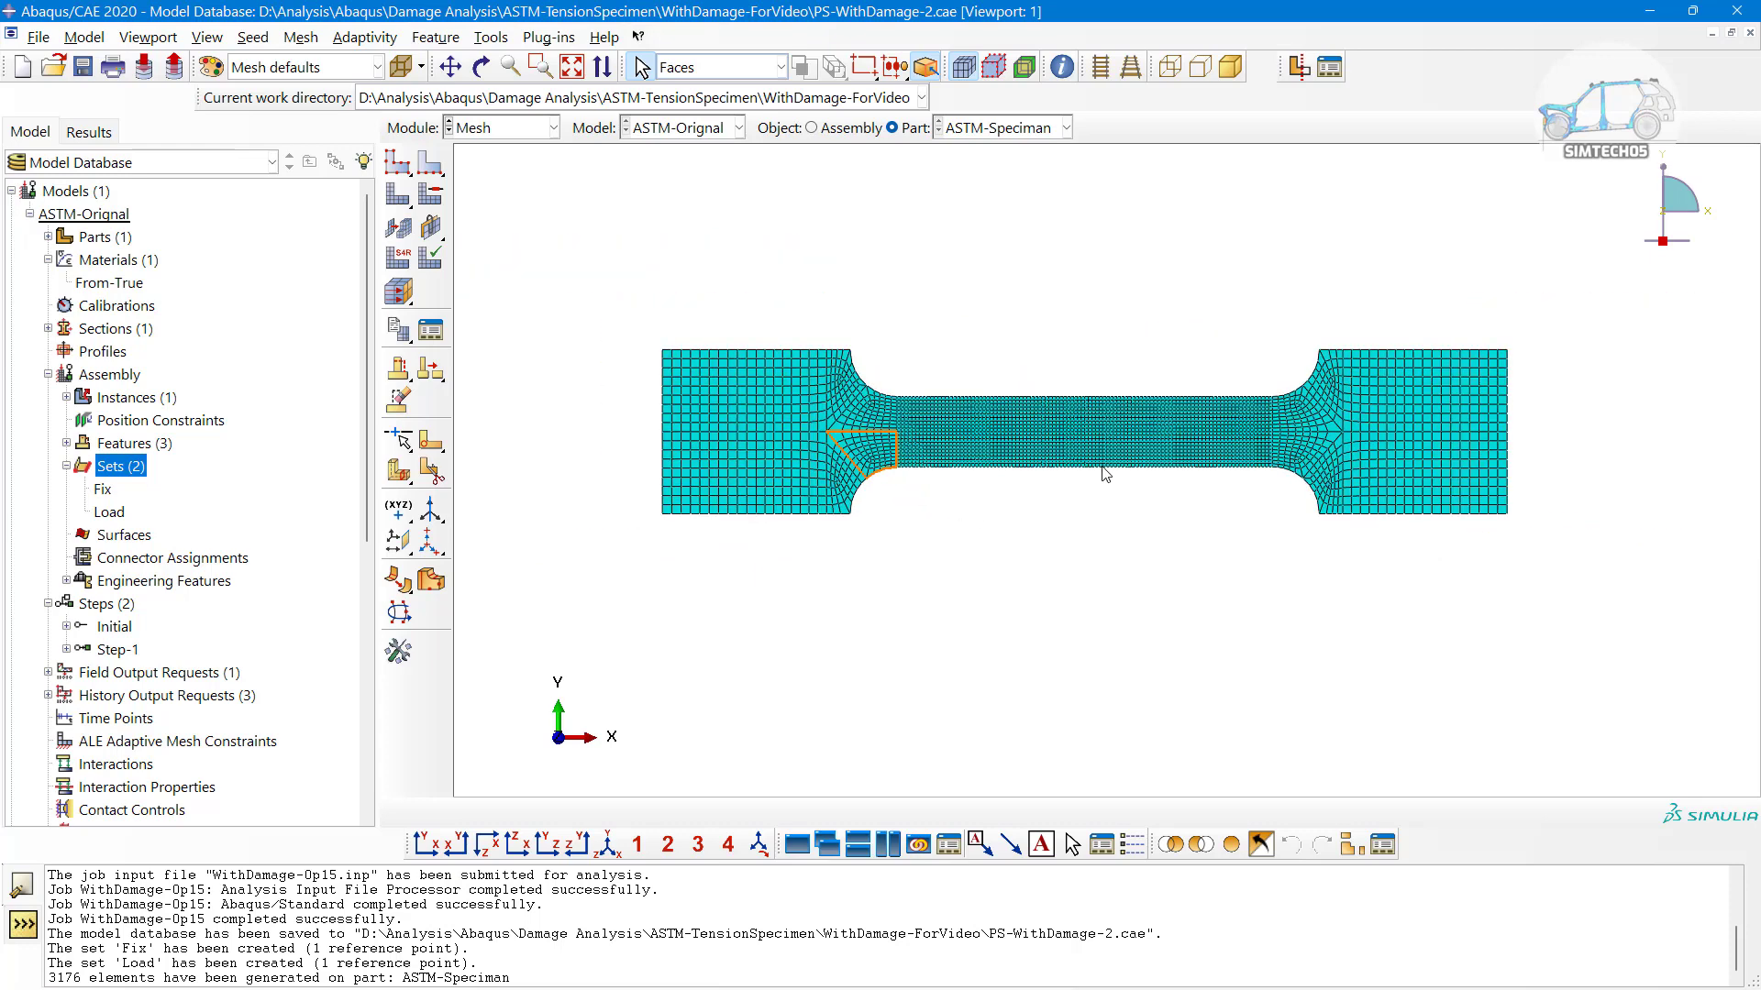
scroll(1106, 474, "up", 1)
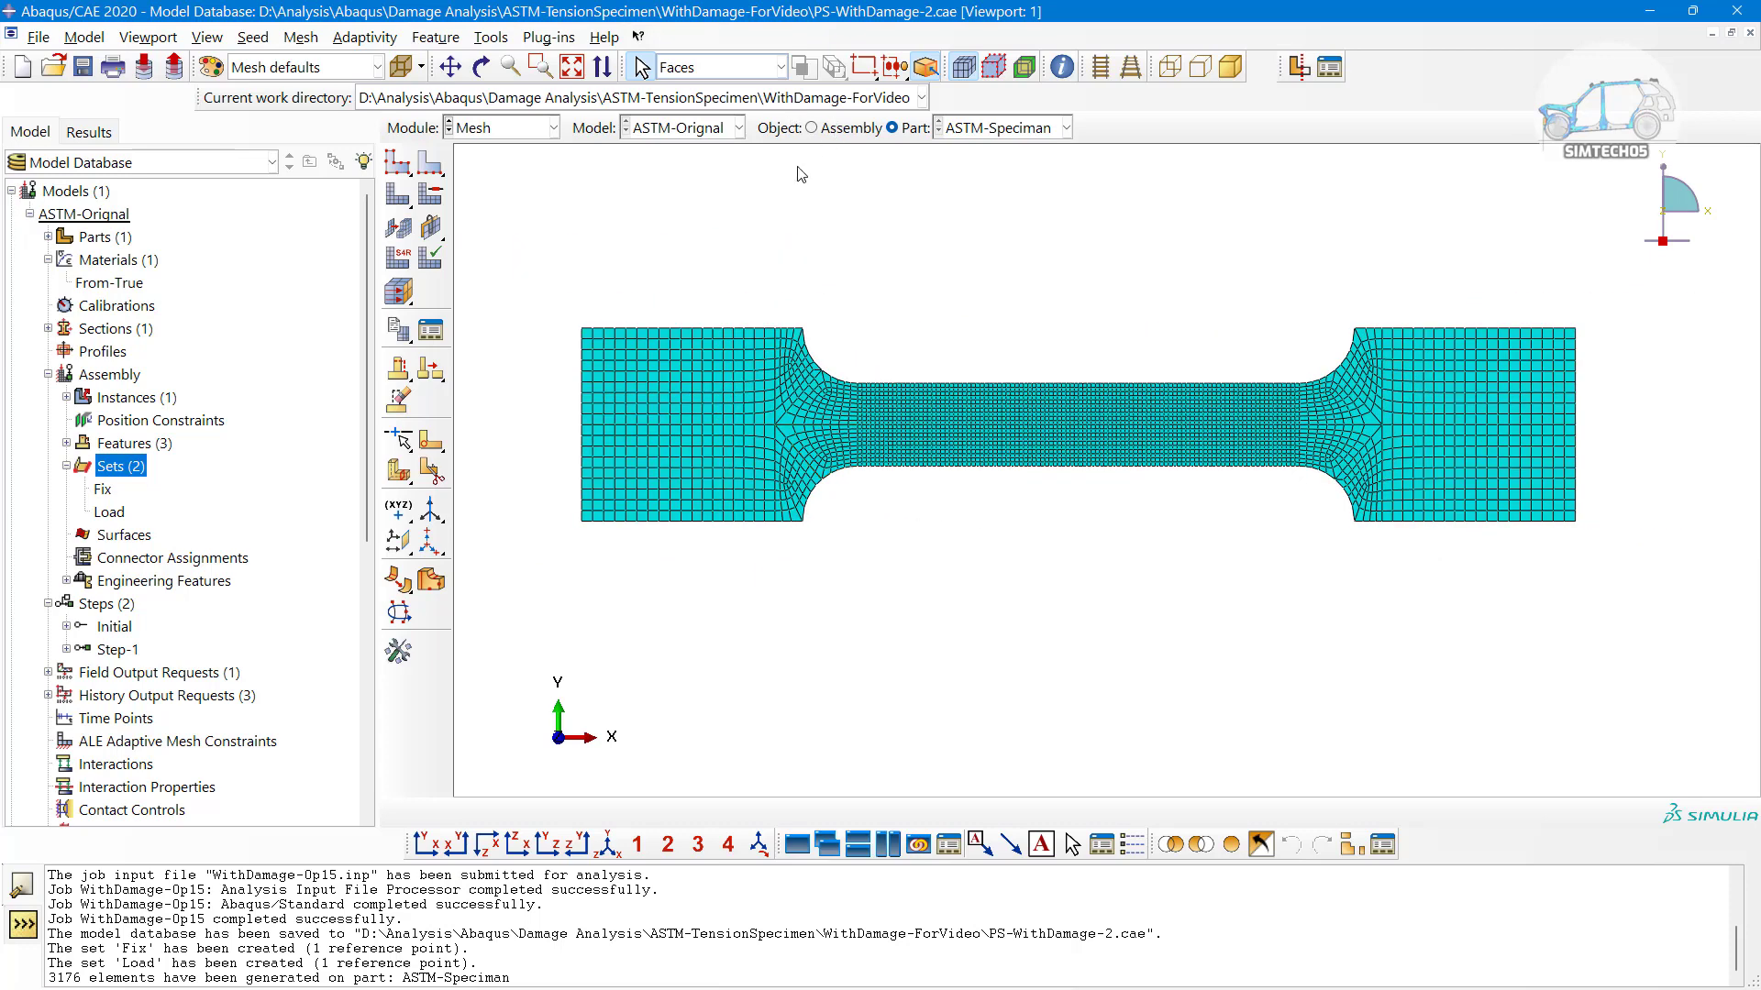
Assign linear Plane Stress elements with reduced integration from the Standard library to the whole specimen
left_click(398, 258)
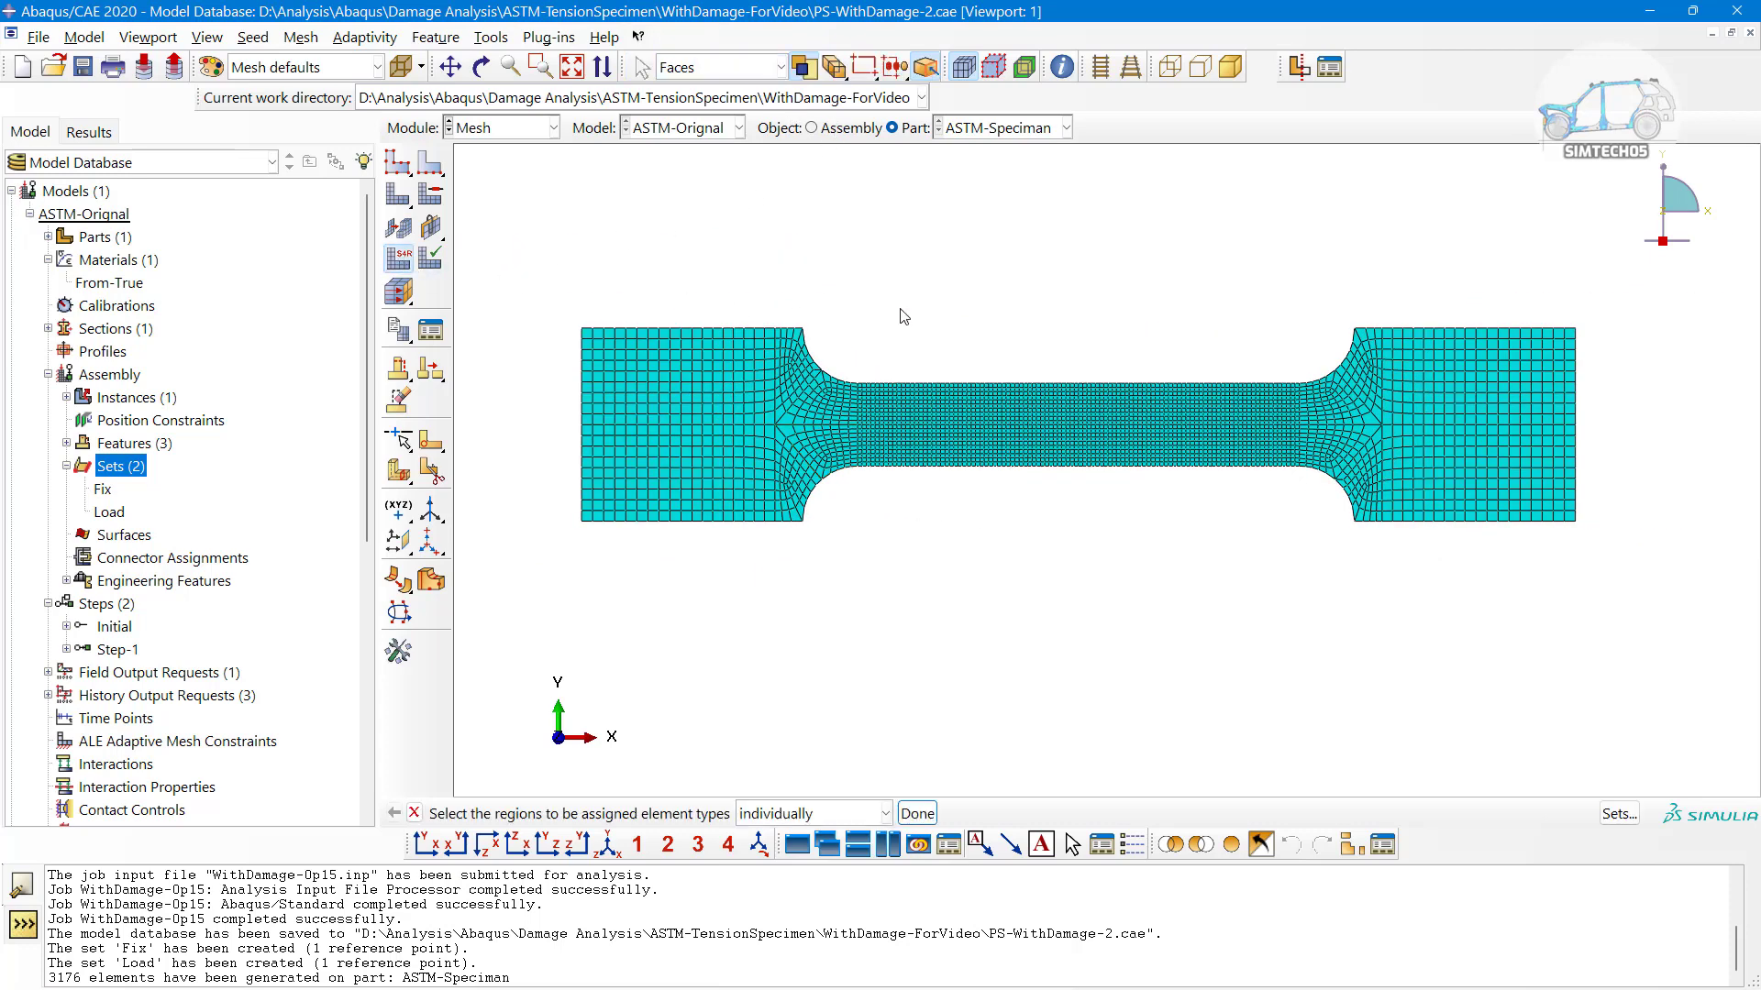
scroll(901, 401, "down", 1)
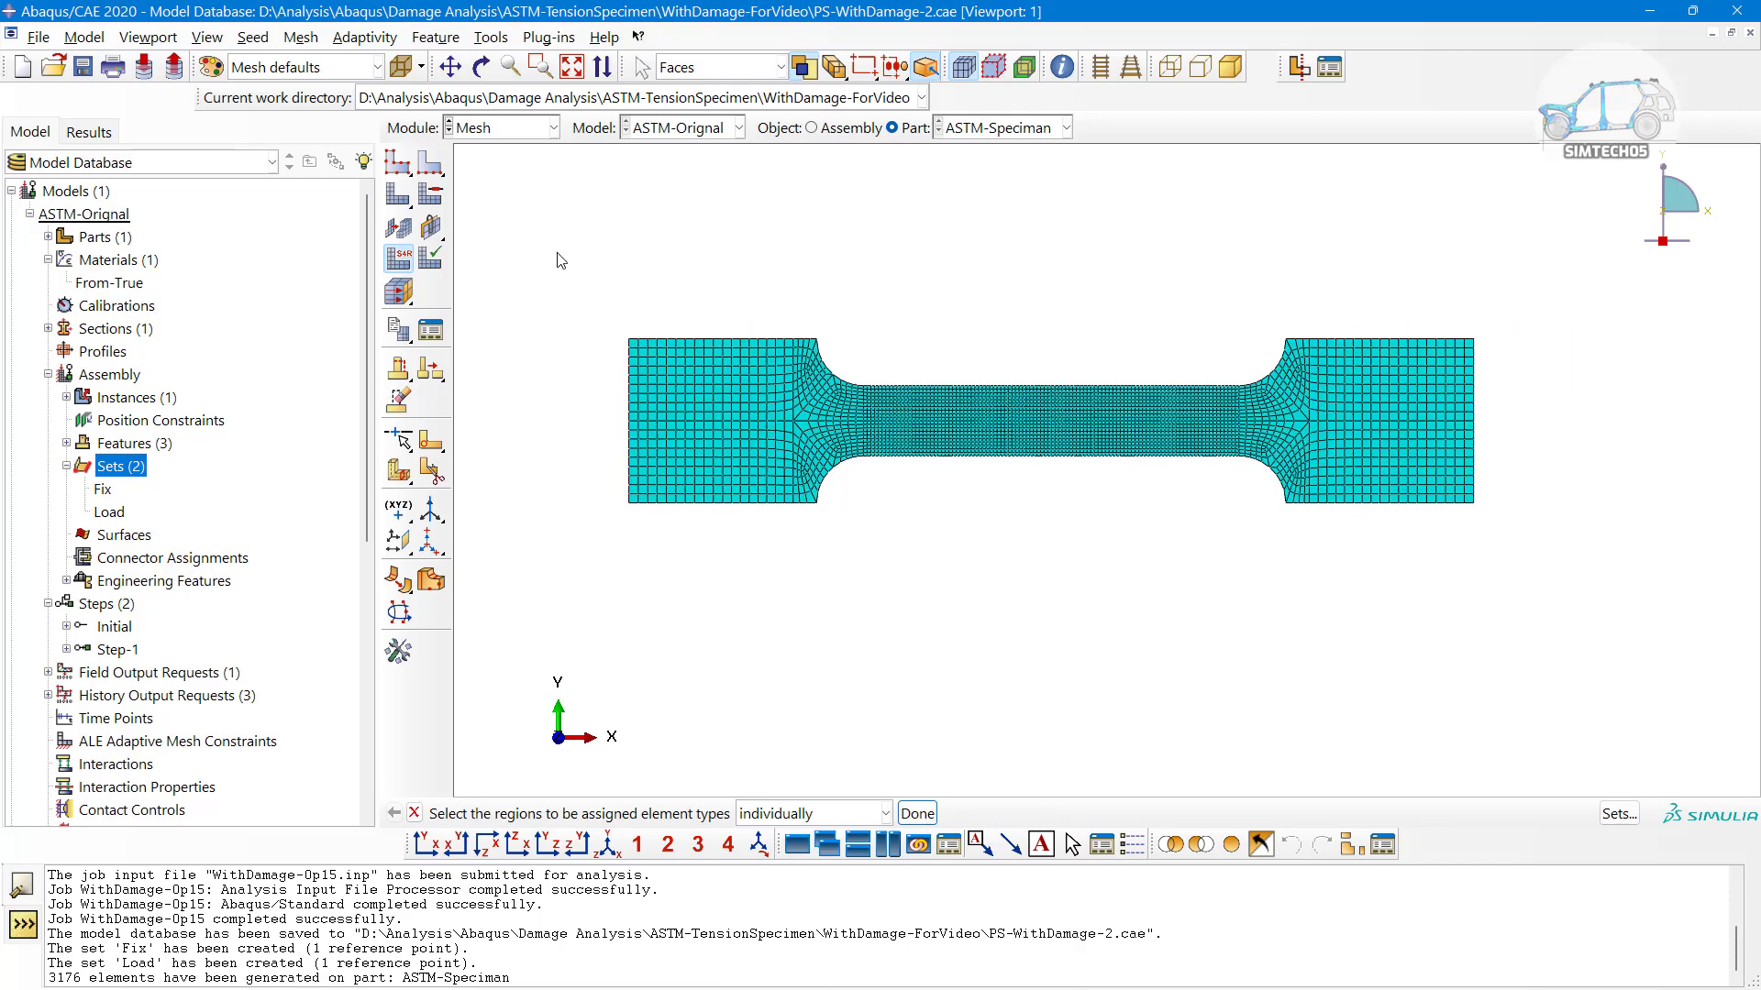
left_click_drag(556, 260, 1629, 664)
middle_click(1346, 556)
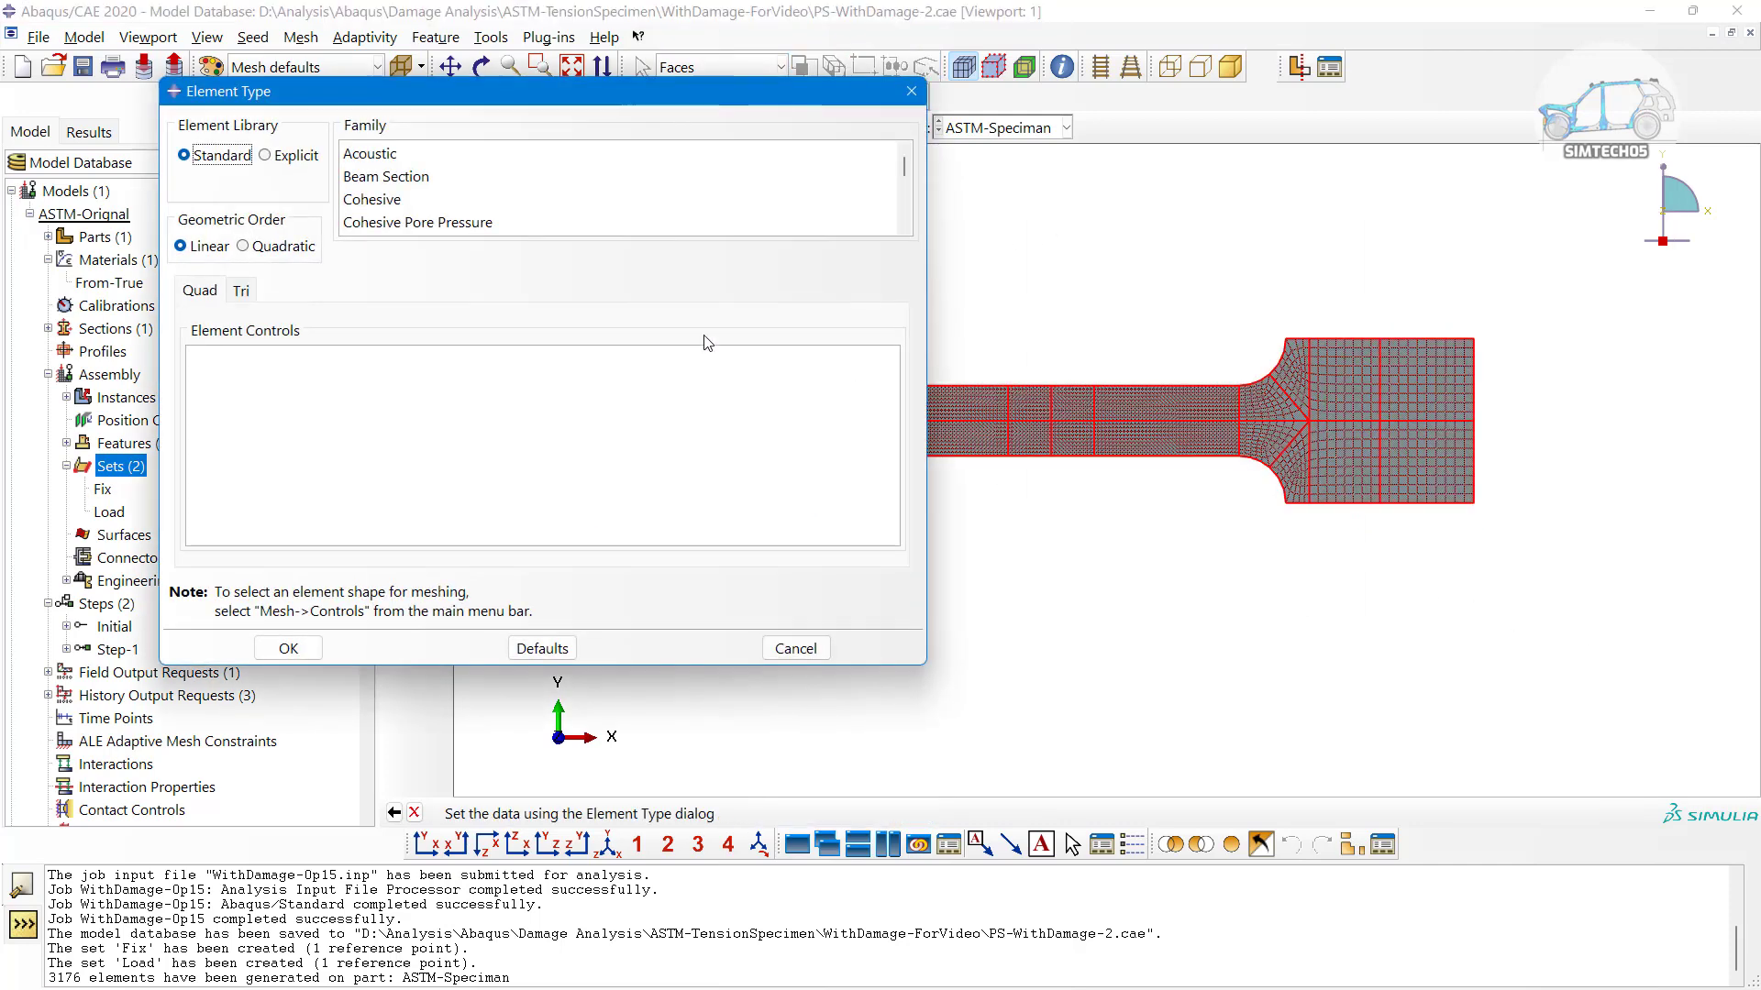
scroll(466, 182, "down", 4)
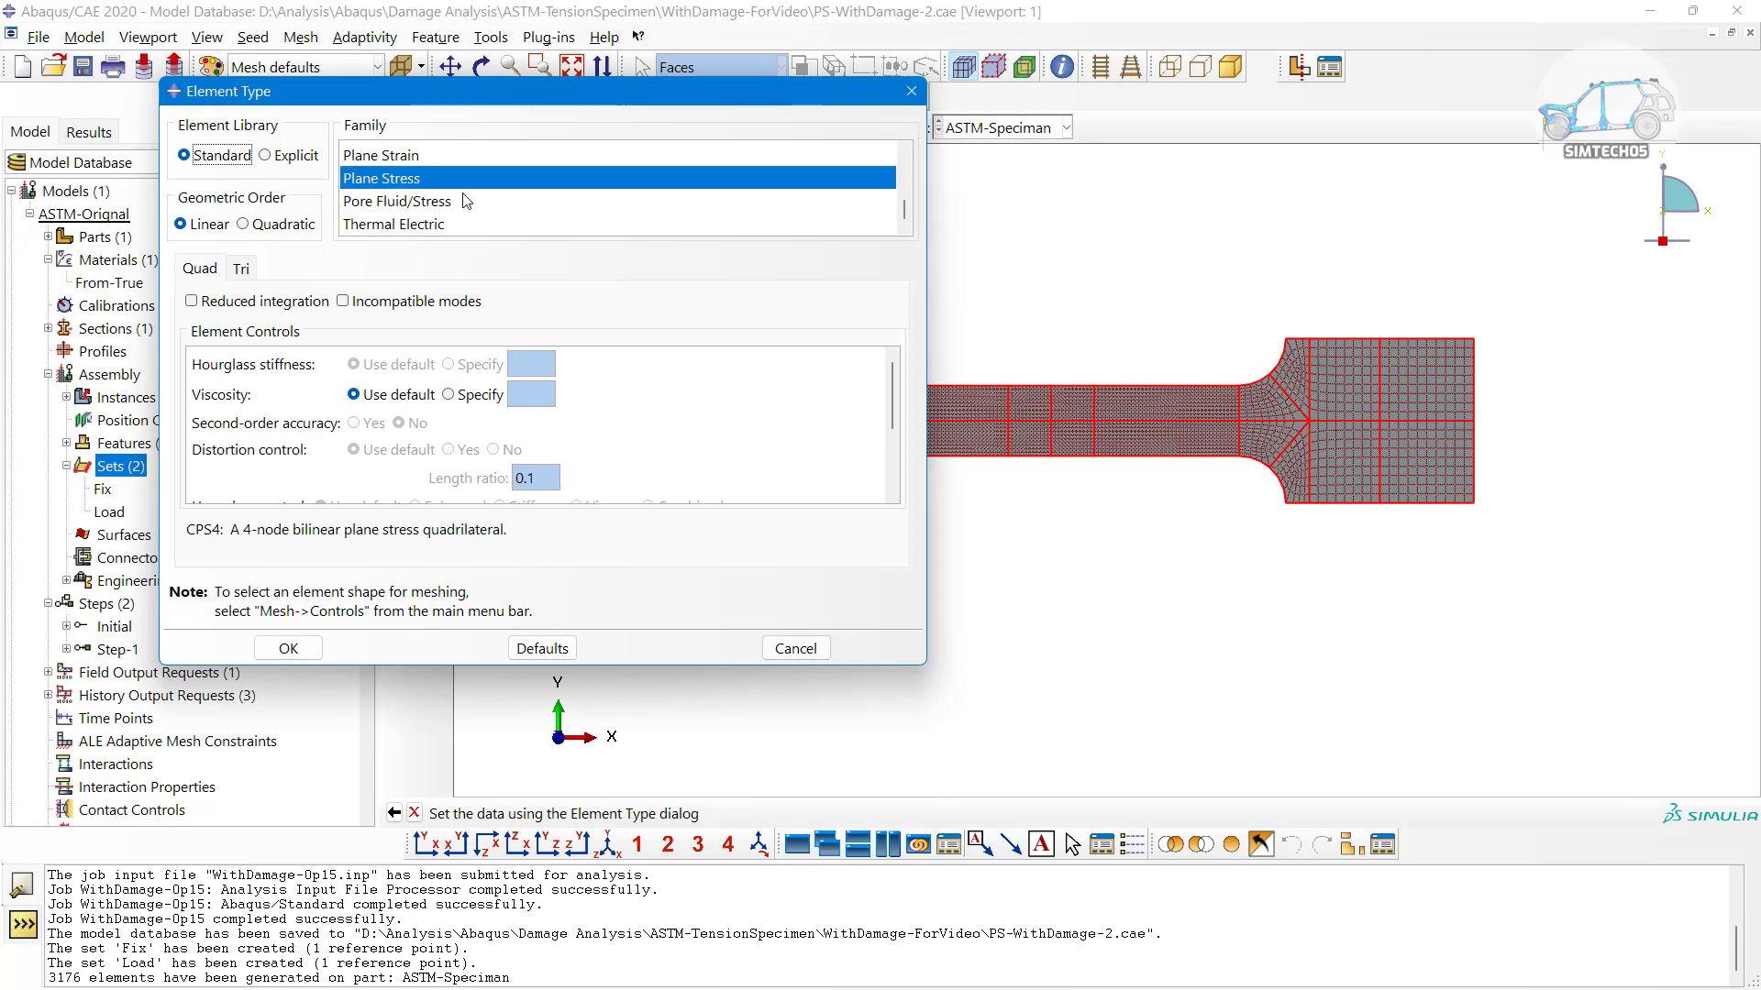
left_click(376, 158)
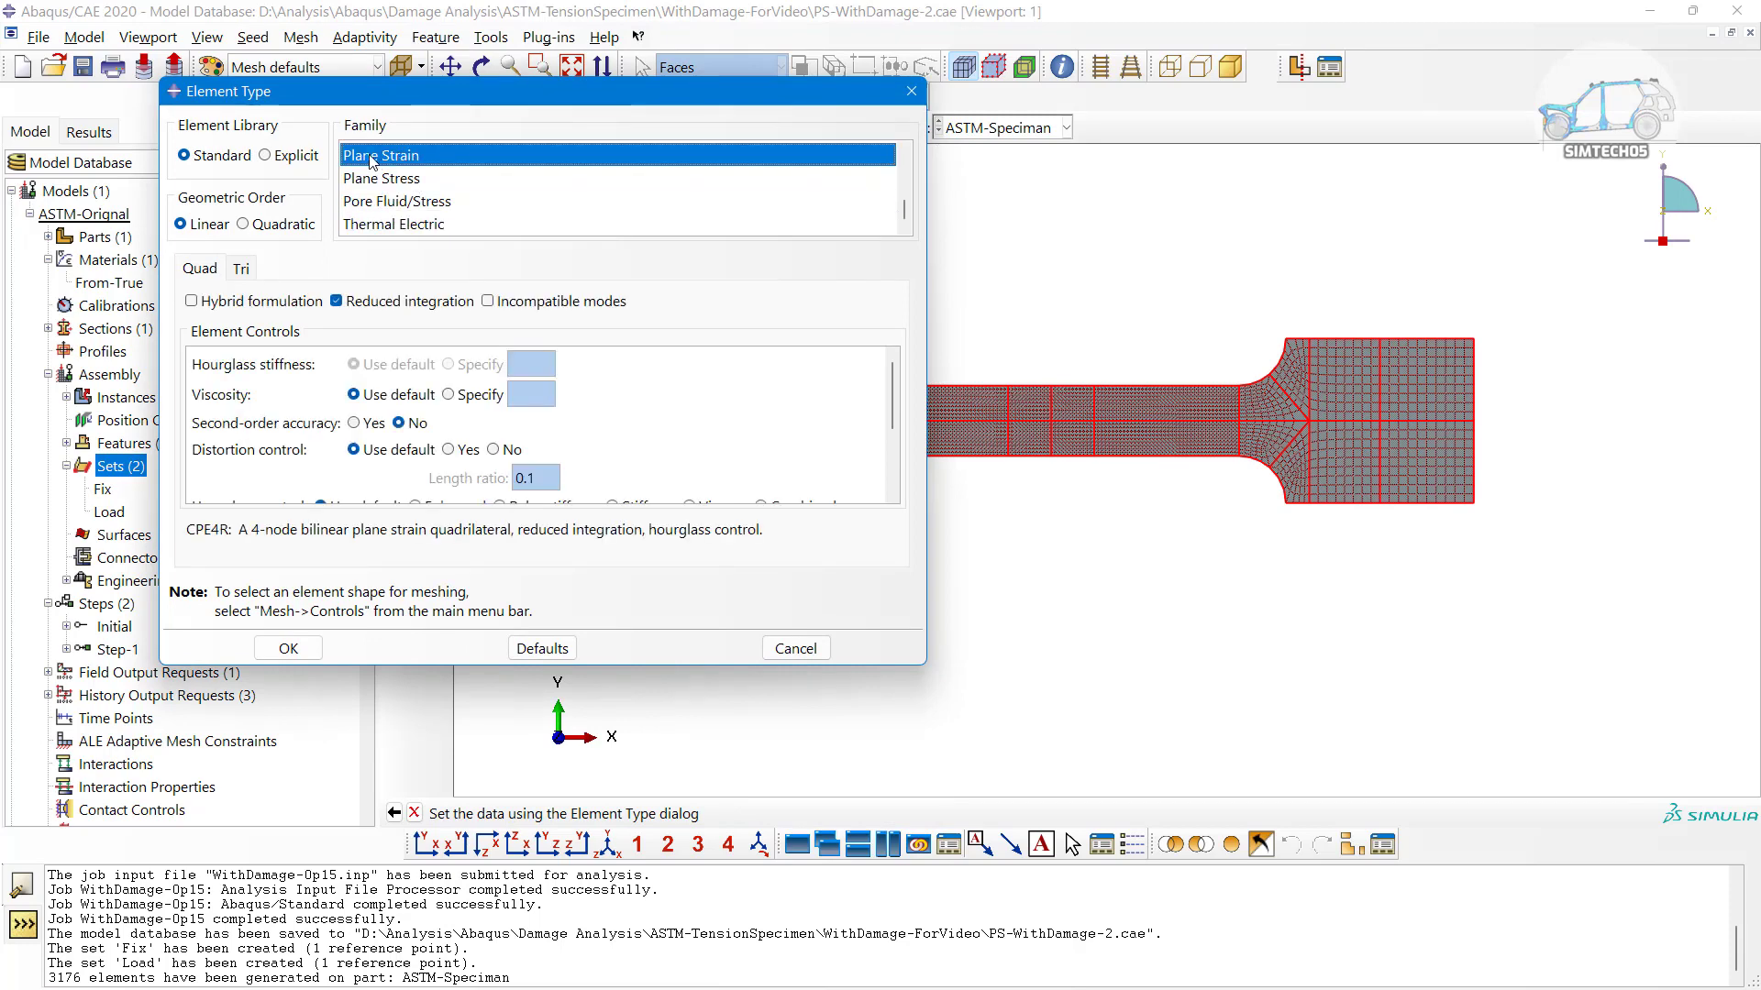
left_click(382, 180)
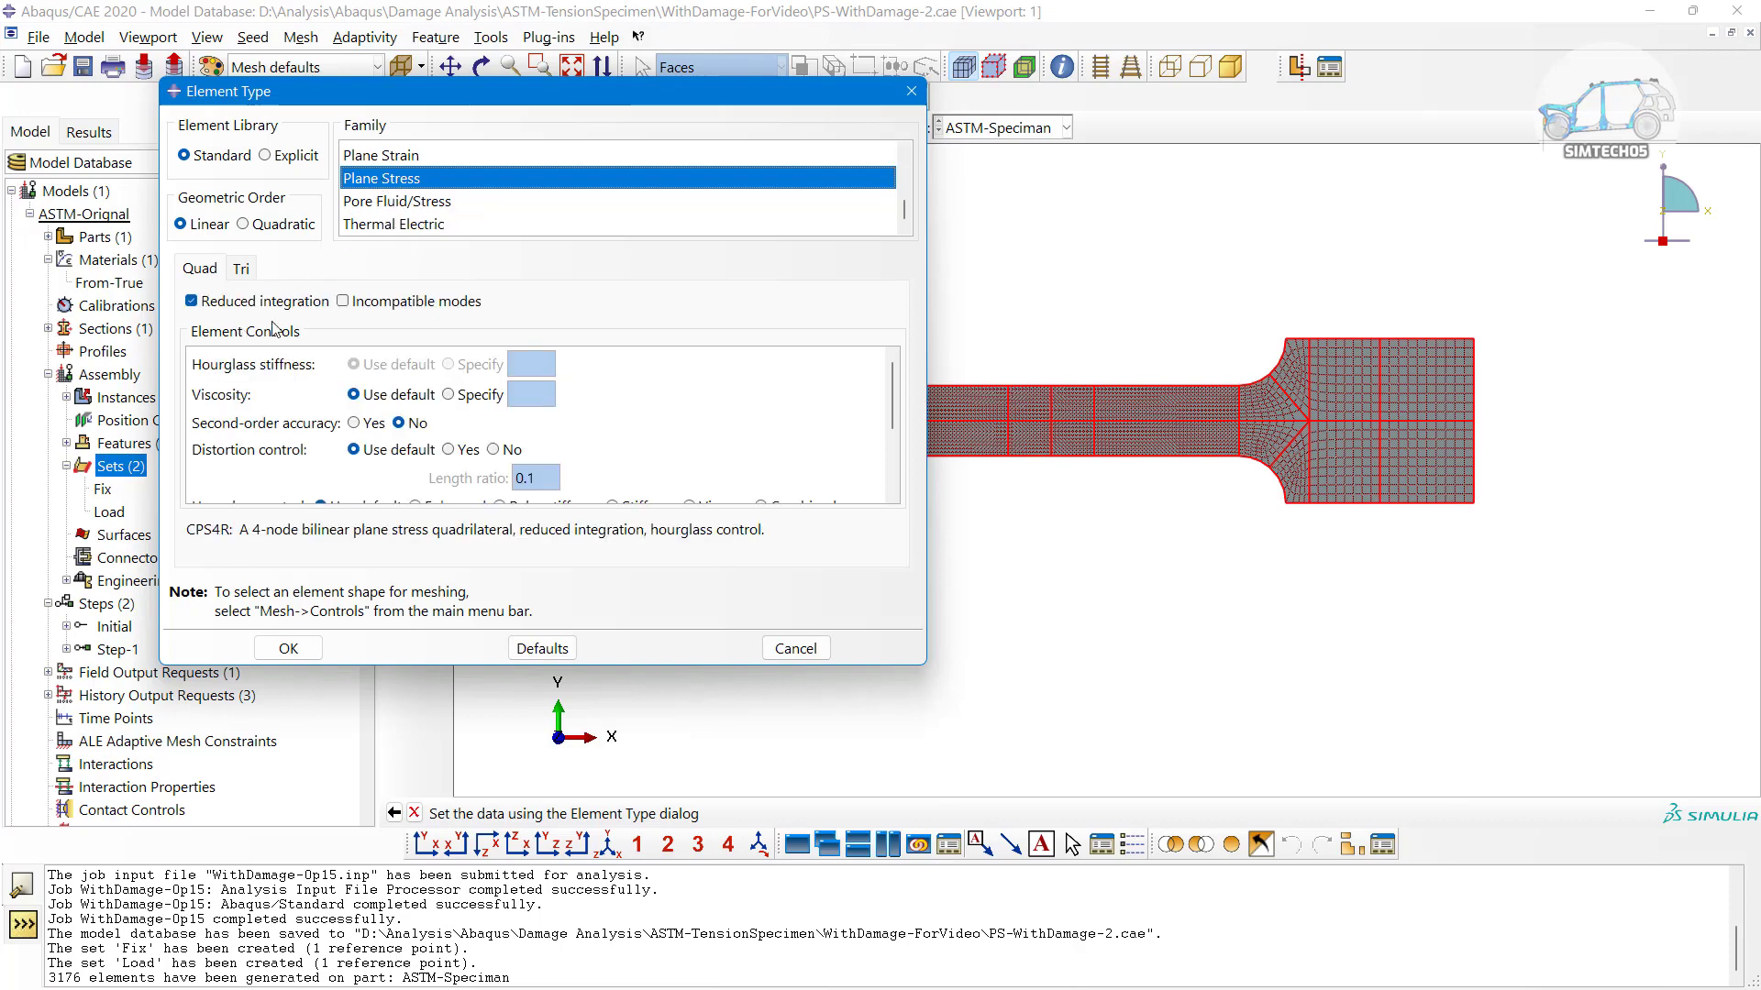
left_click(288, 649)
scroll(1047, 347, "up", 1)
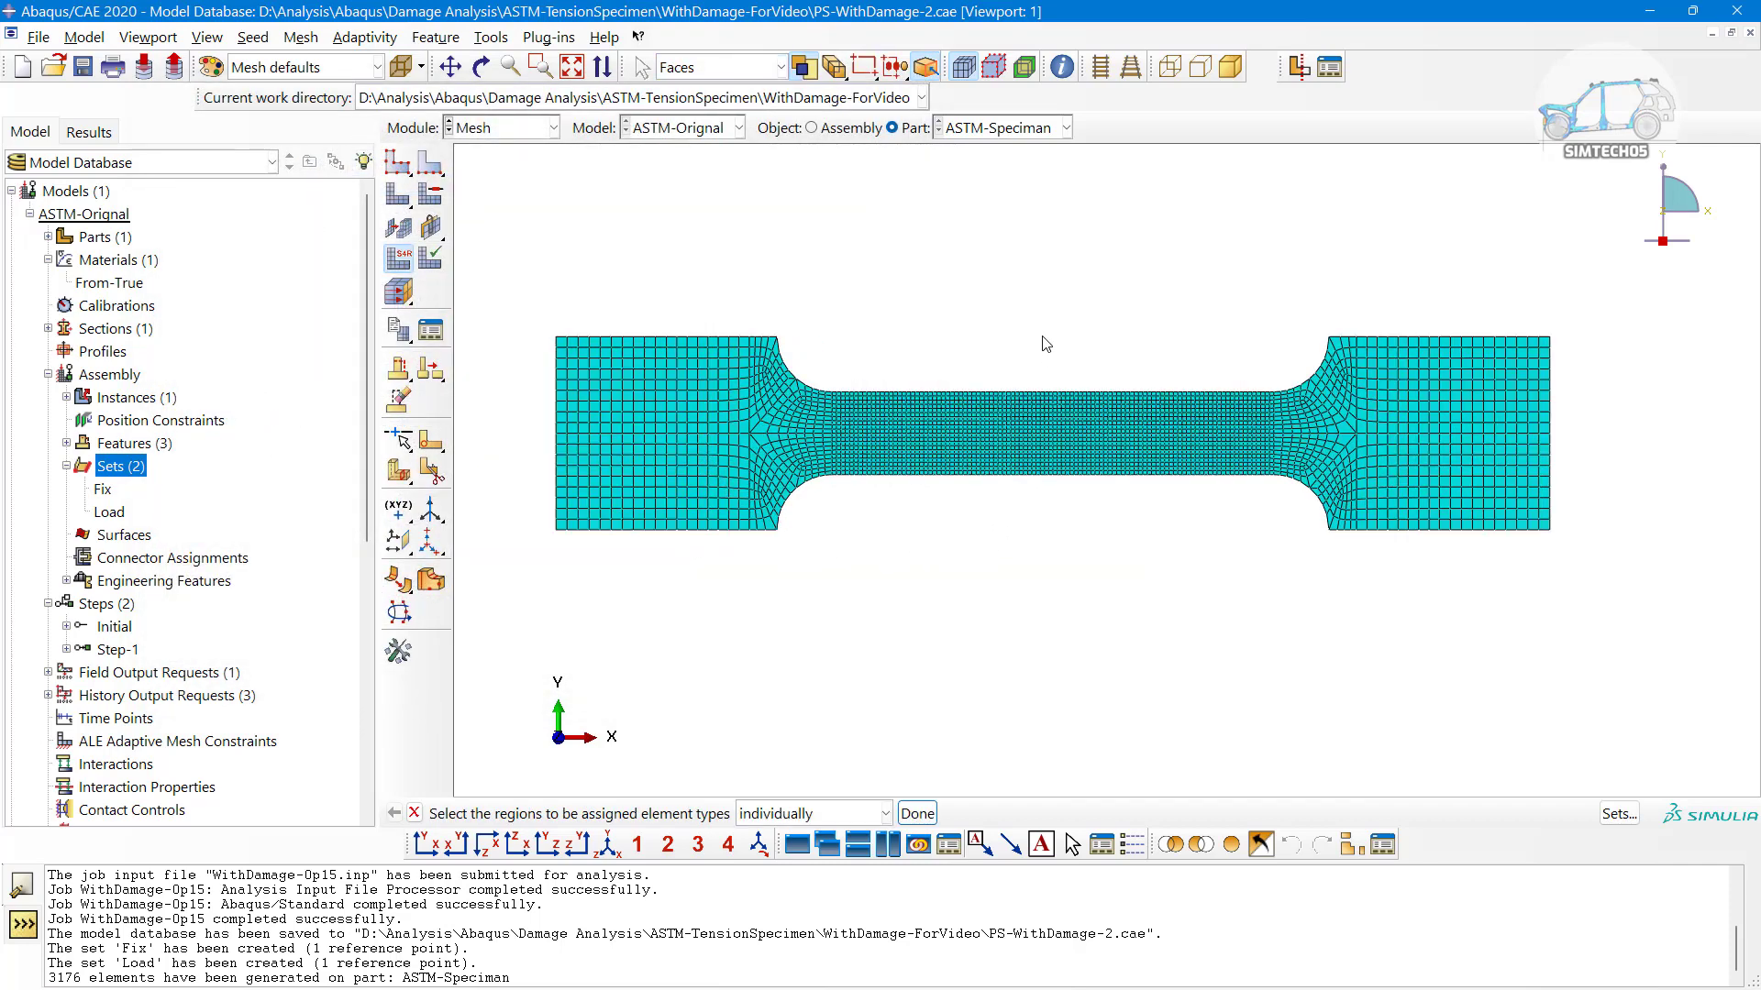
Show the meshed assembly, switch to the Job module and open the job manager
left_click(835, 133)
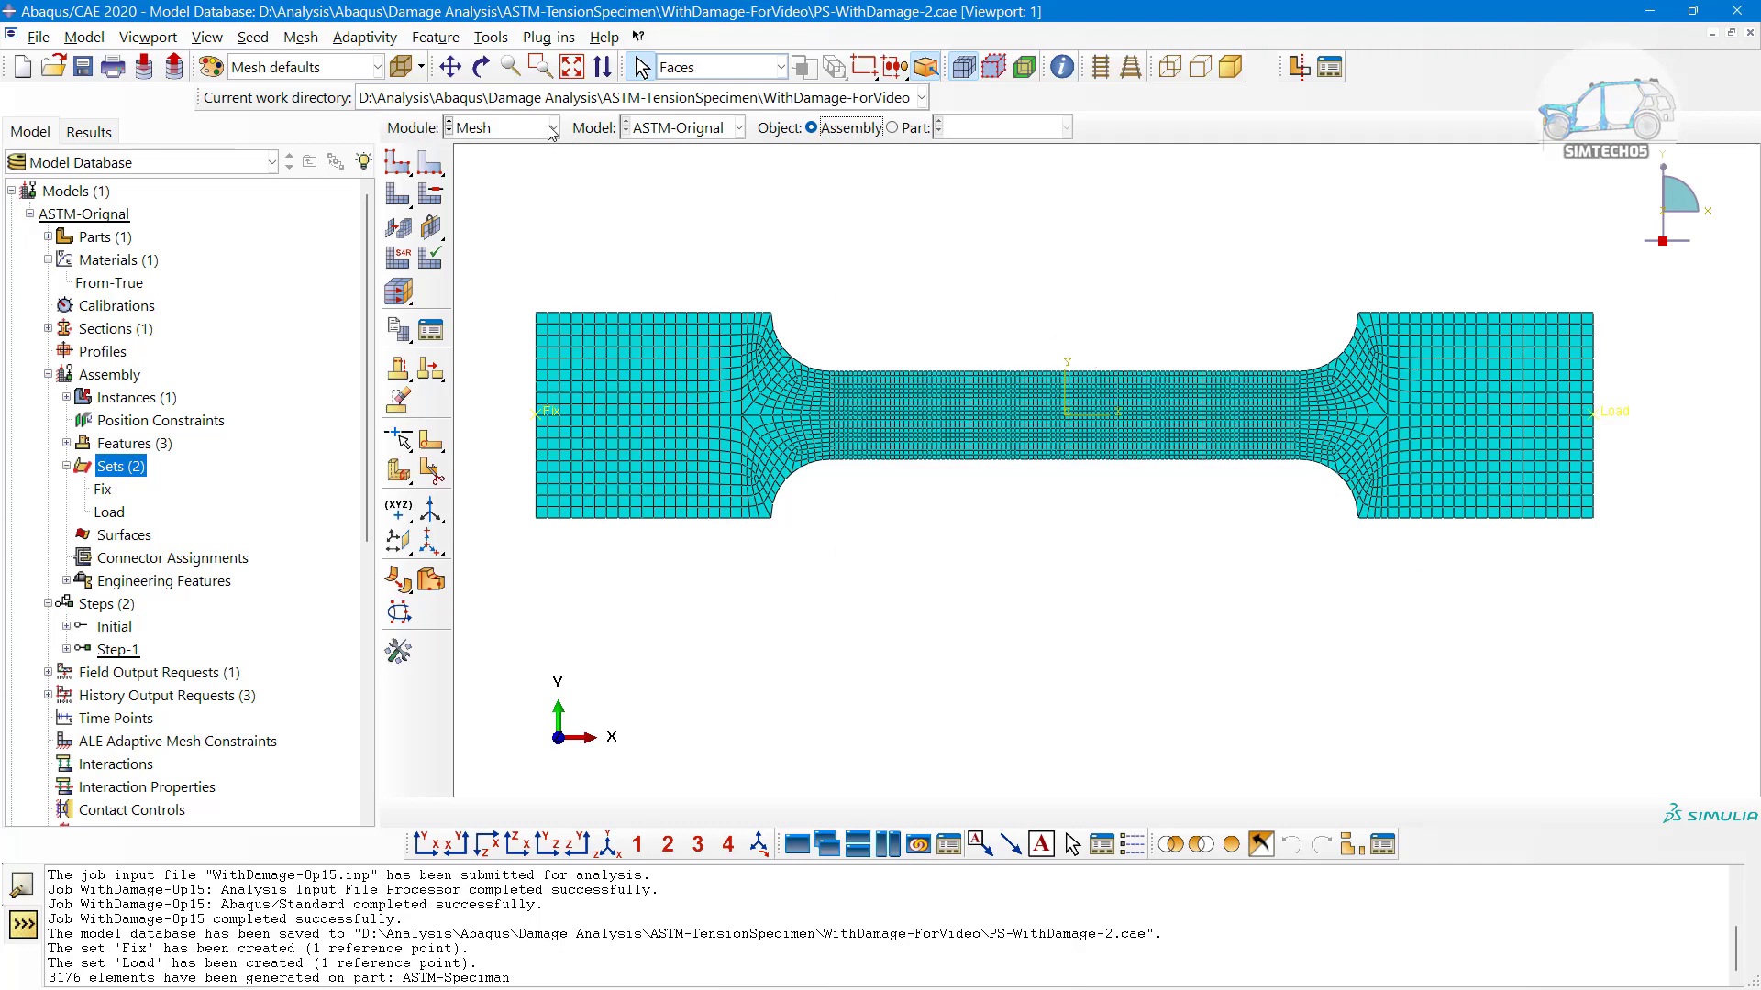
left_click(482, 131)
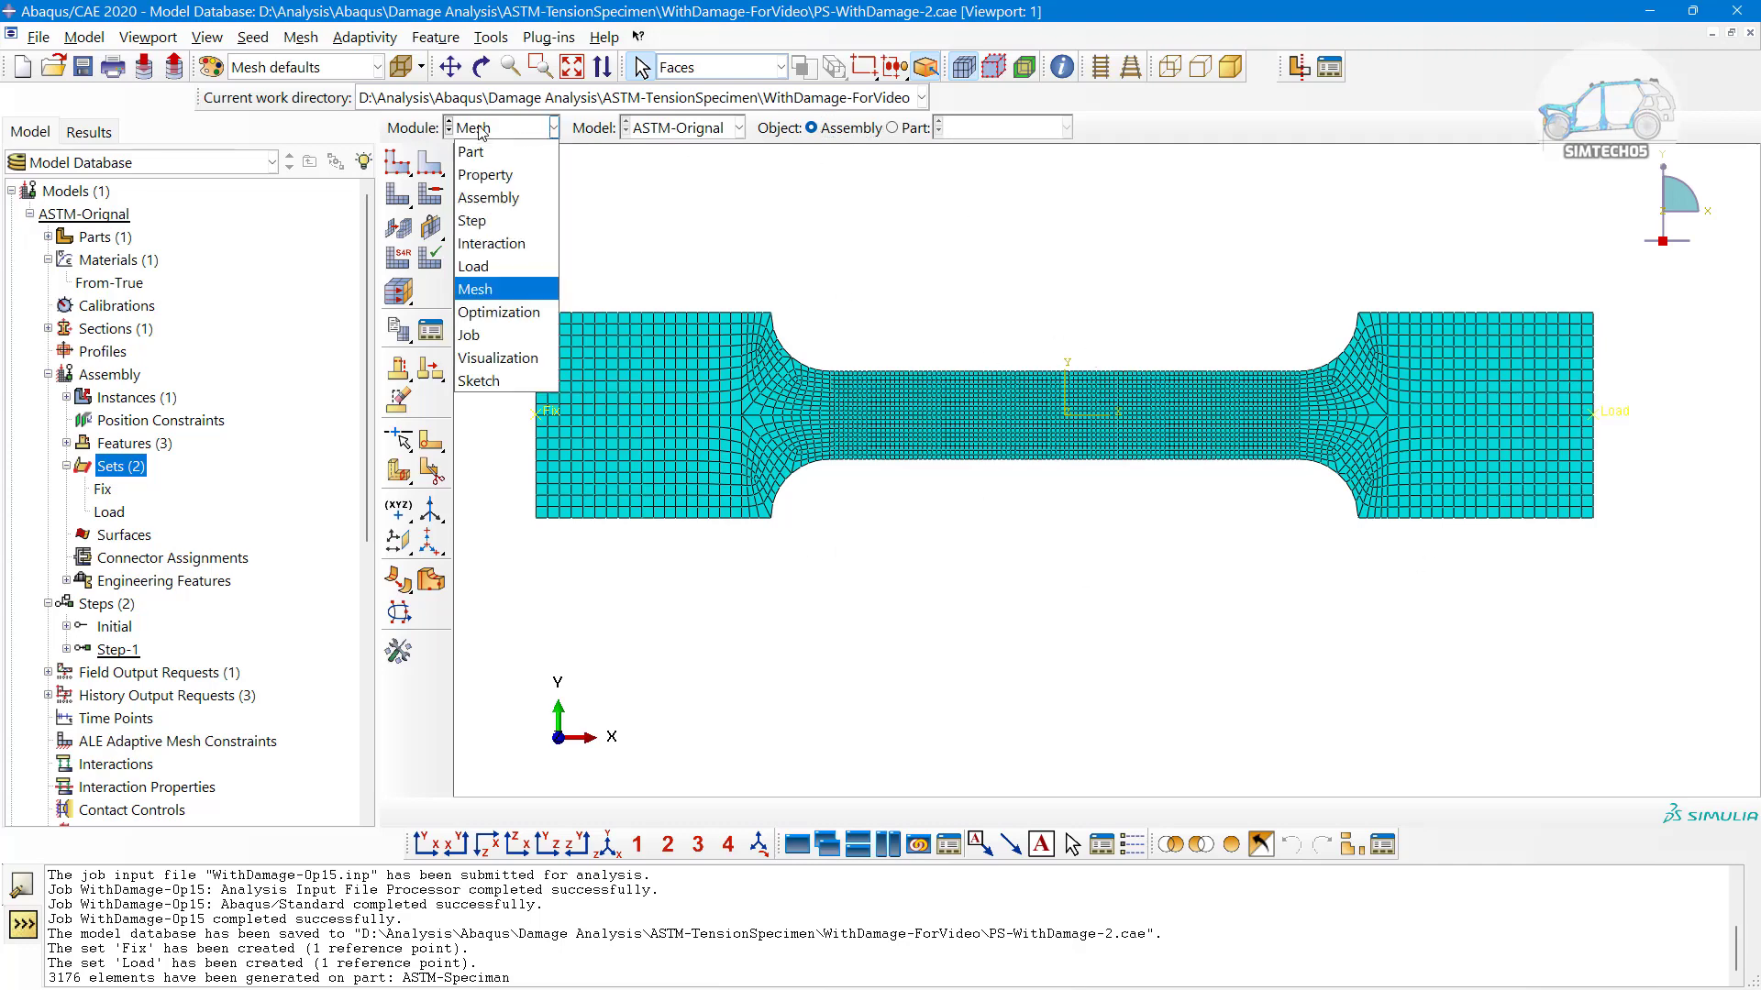
left_click(493, 336)
left_click(430, 163)
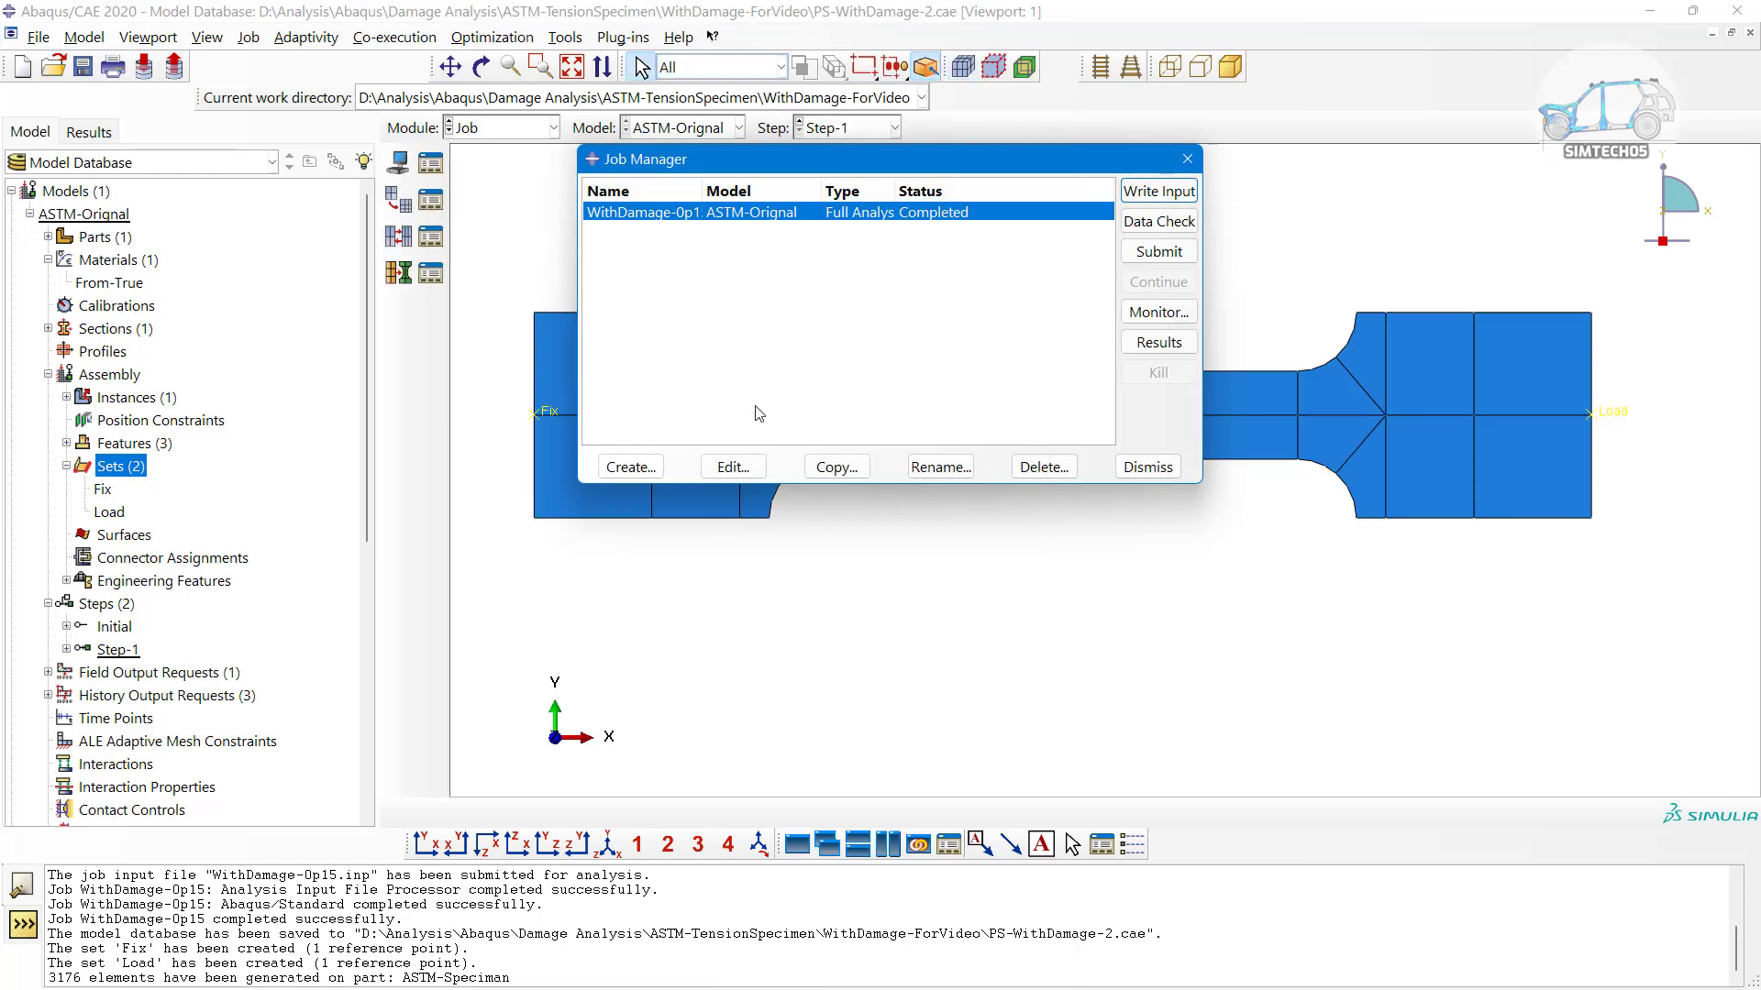
Try to create a job named withDamage-0p15 from the ASTM-Orignal model
left_click(630, 467)
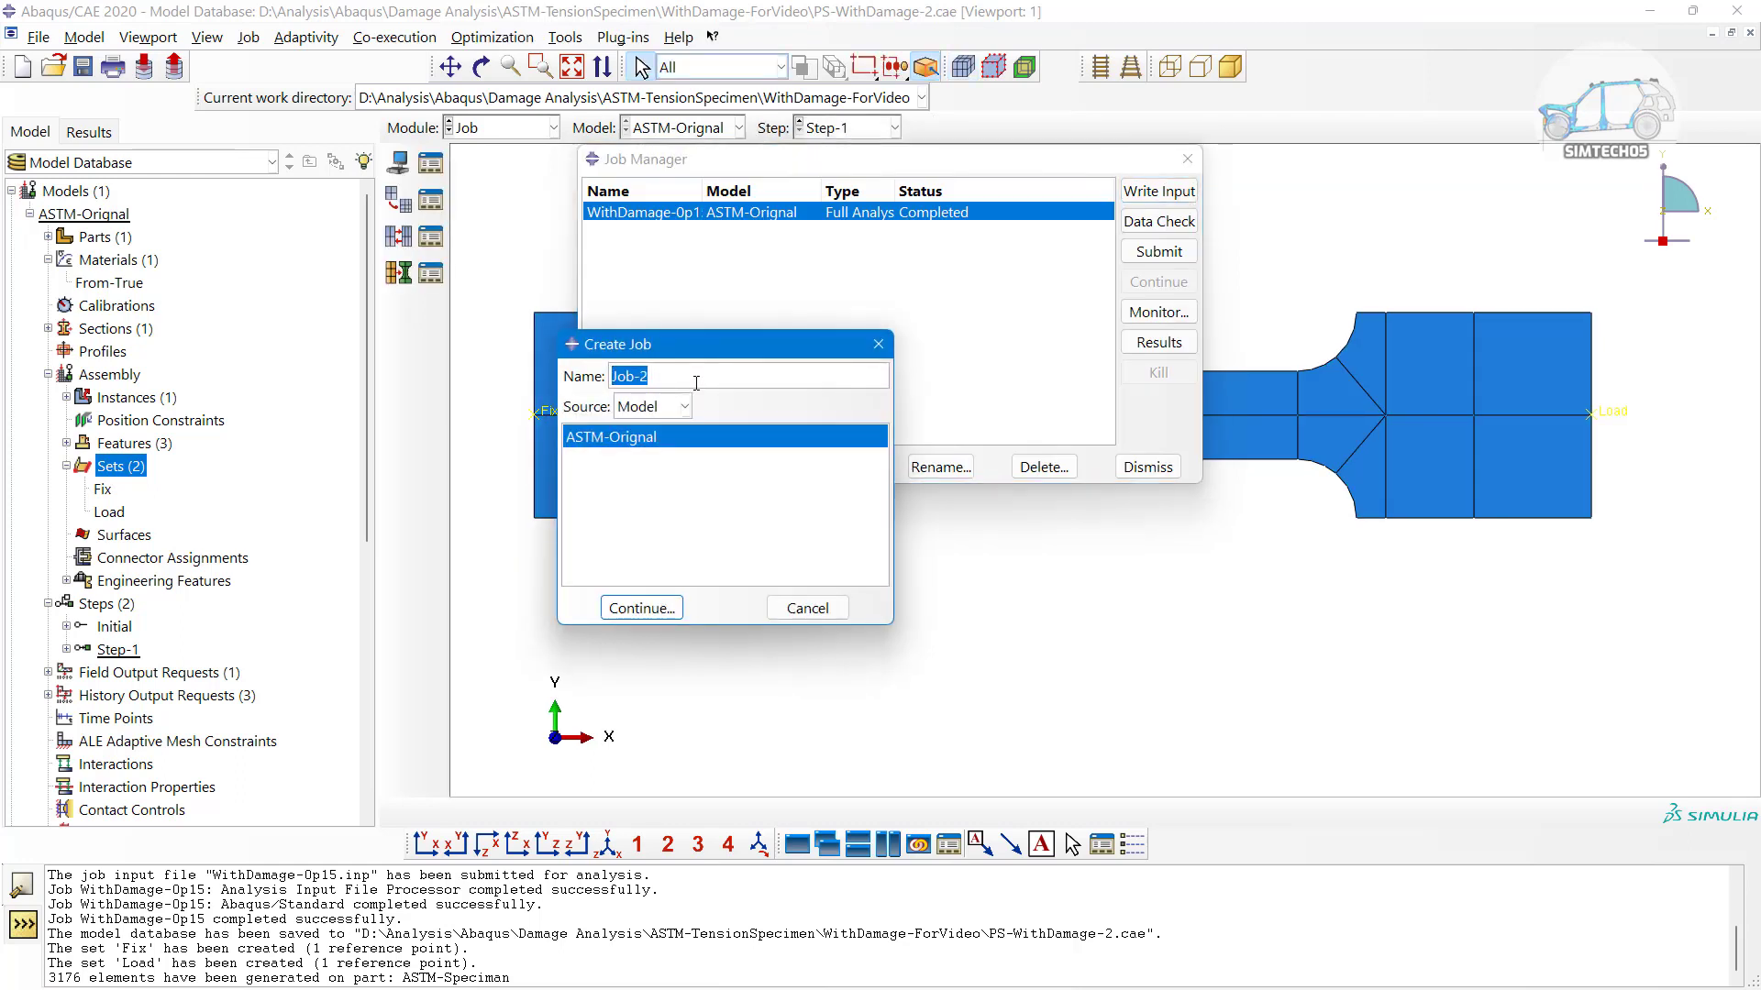
type("wi")
type("0p")
key("BackSpace")
type(".15")
left_click(624, 603)
left_click(724, 594)
key("Right")
key("Left")
key("BackSpace")
type("p")
left_click_drag(744, 377, 440, 356)
left_click(598, 605)
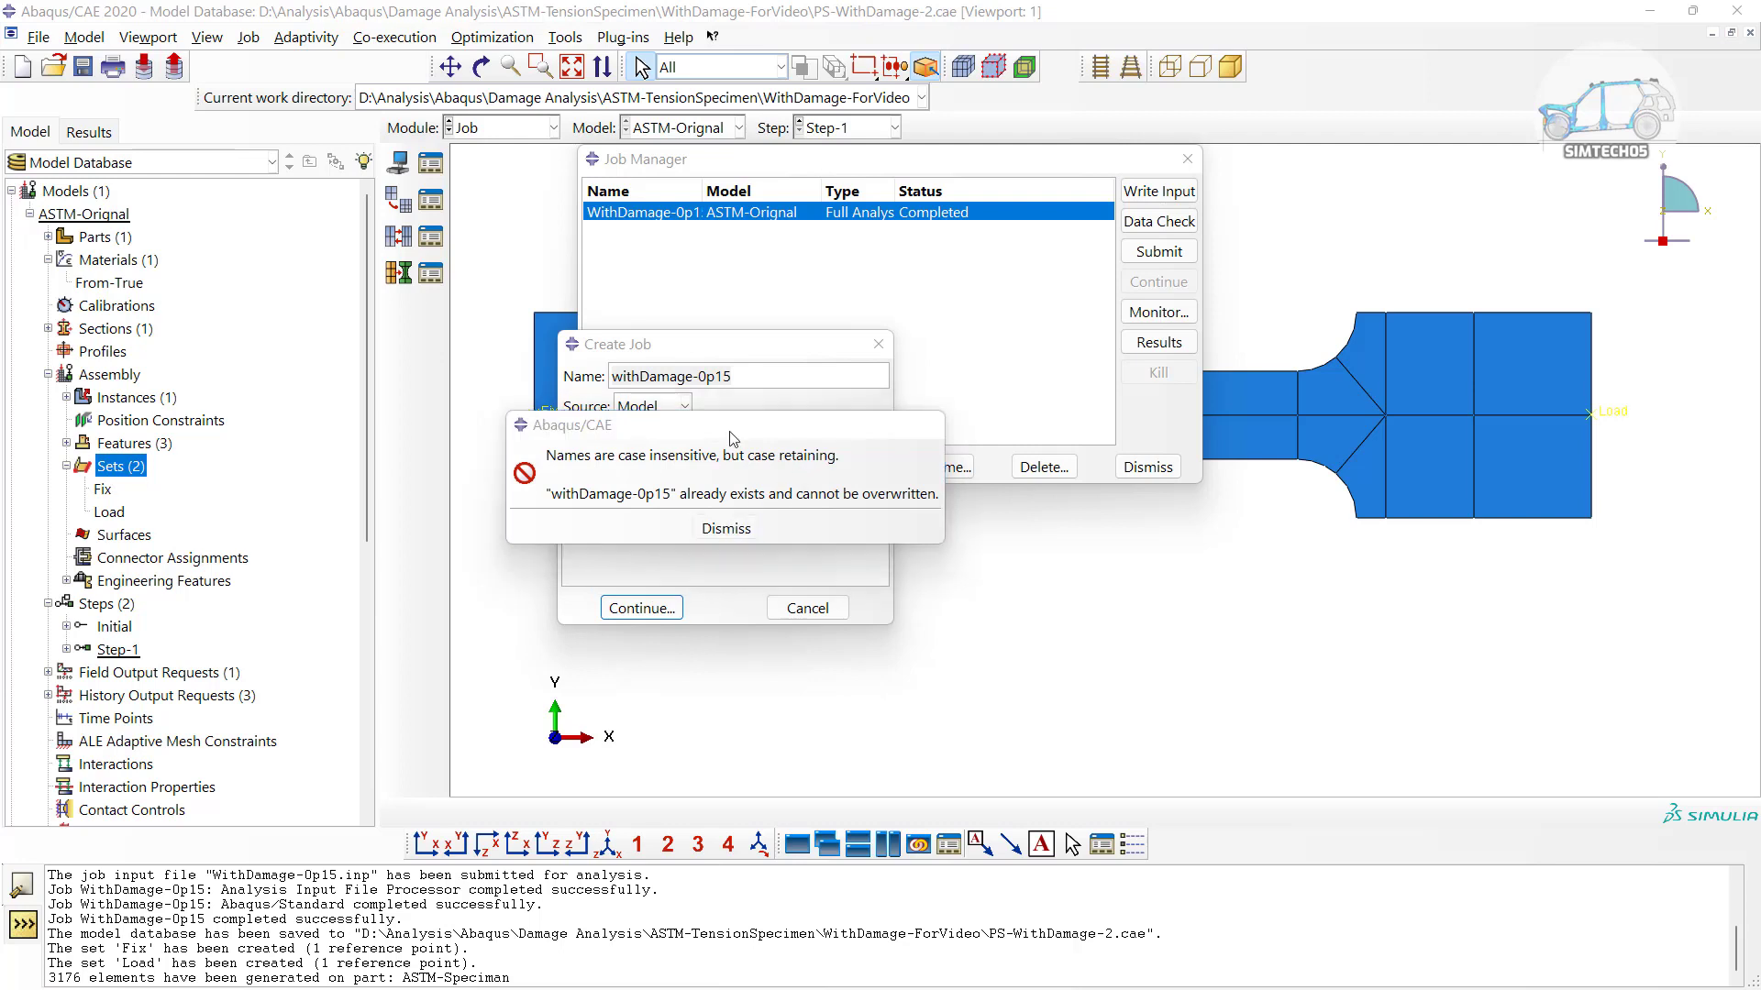
Append -A to the job name and create withDamage-0p15-A as a full analysis, keeping the default job settings
left_click(726, 528)
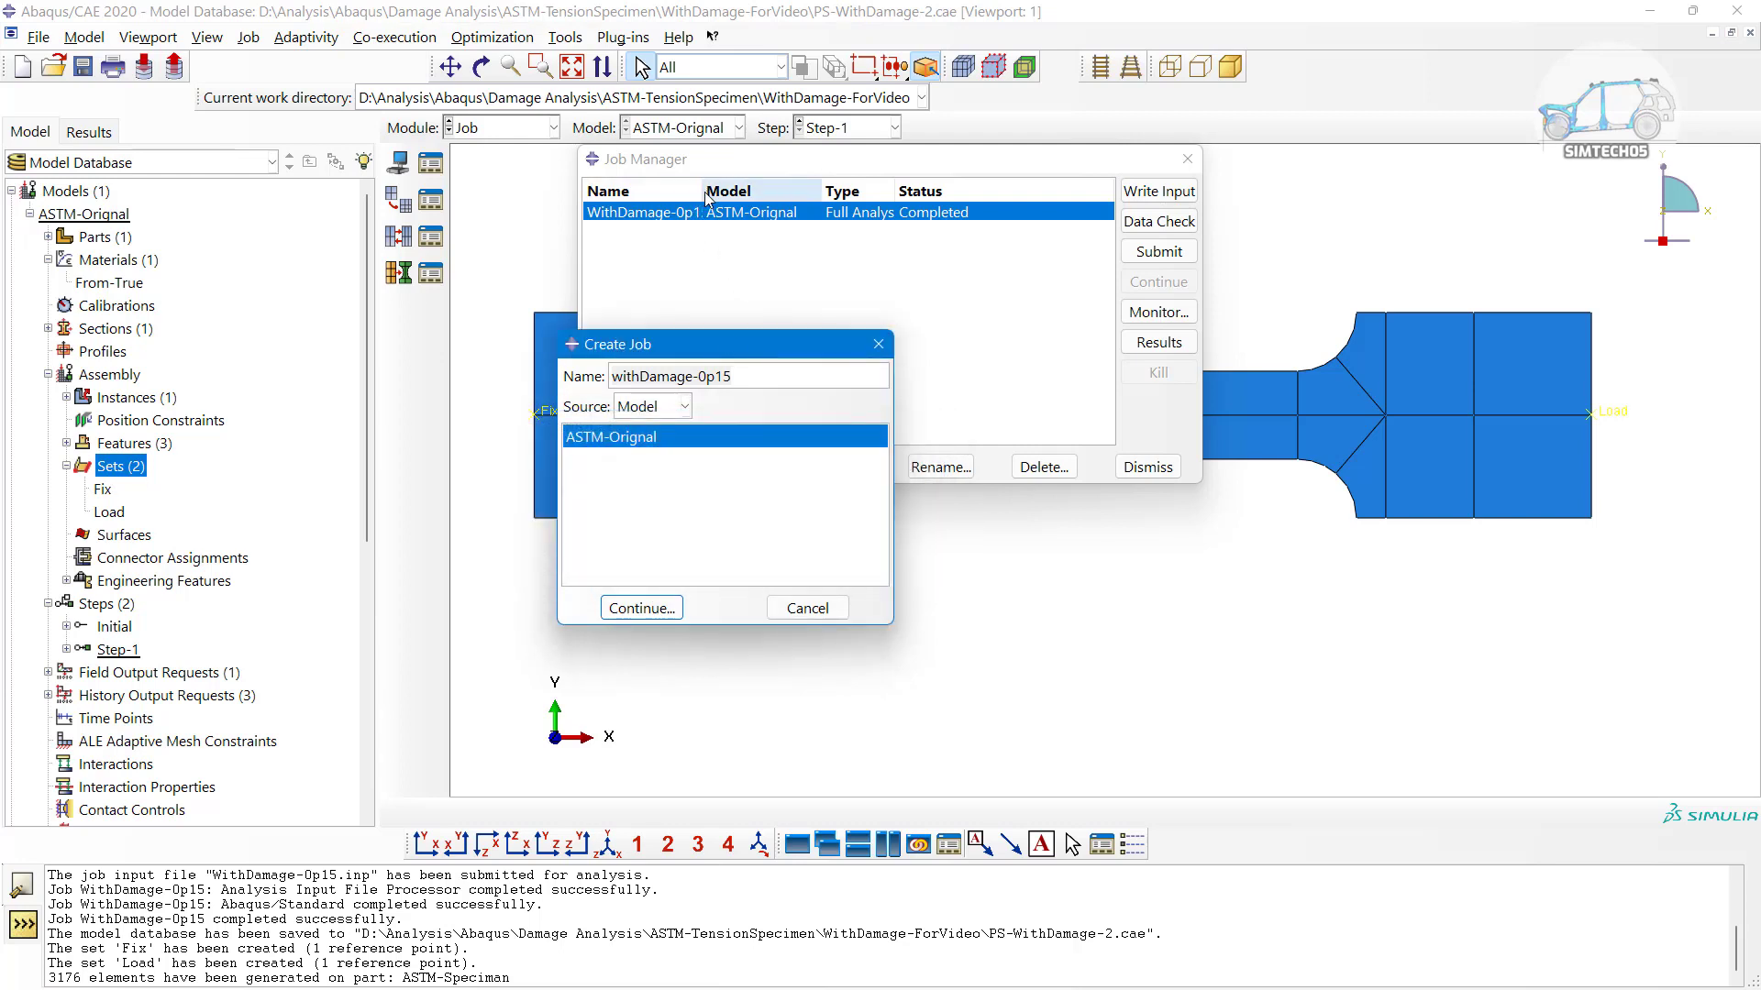
double_click(703, 199)
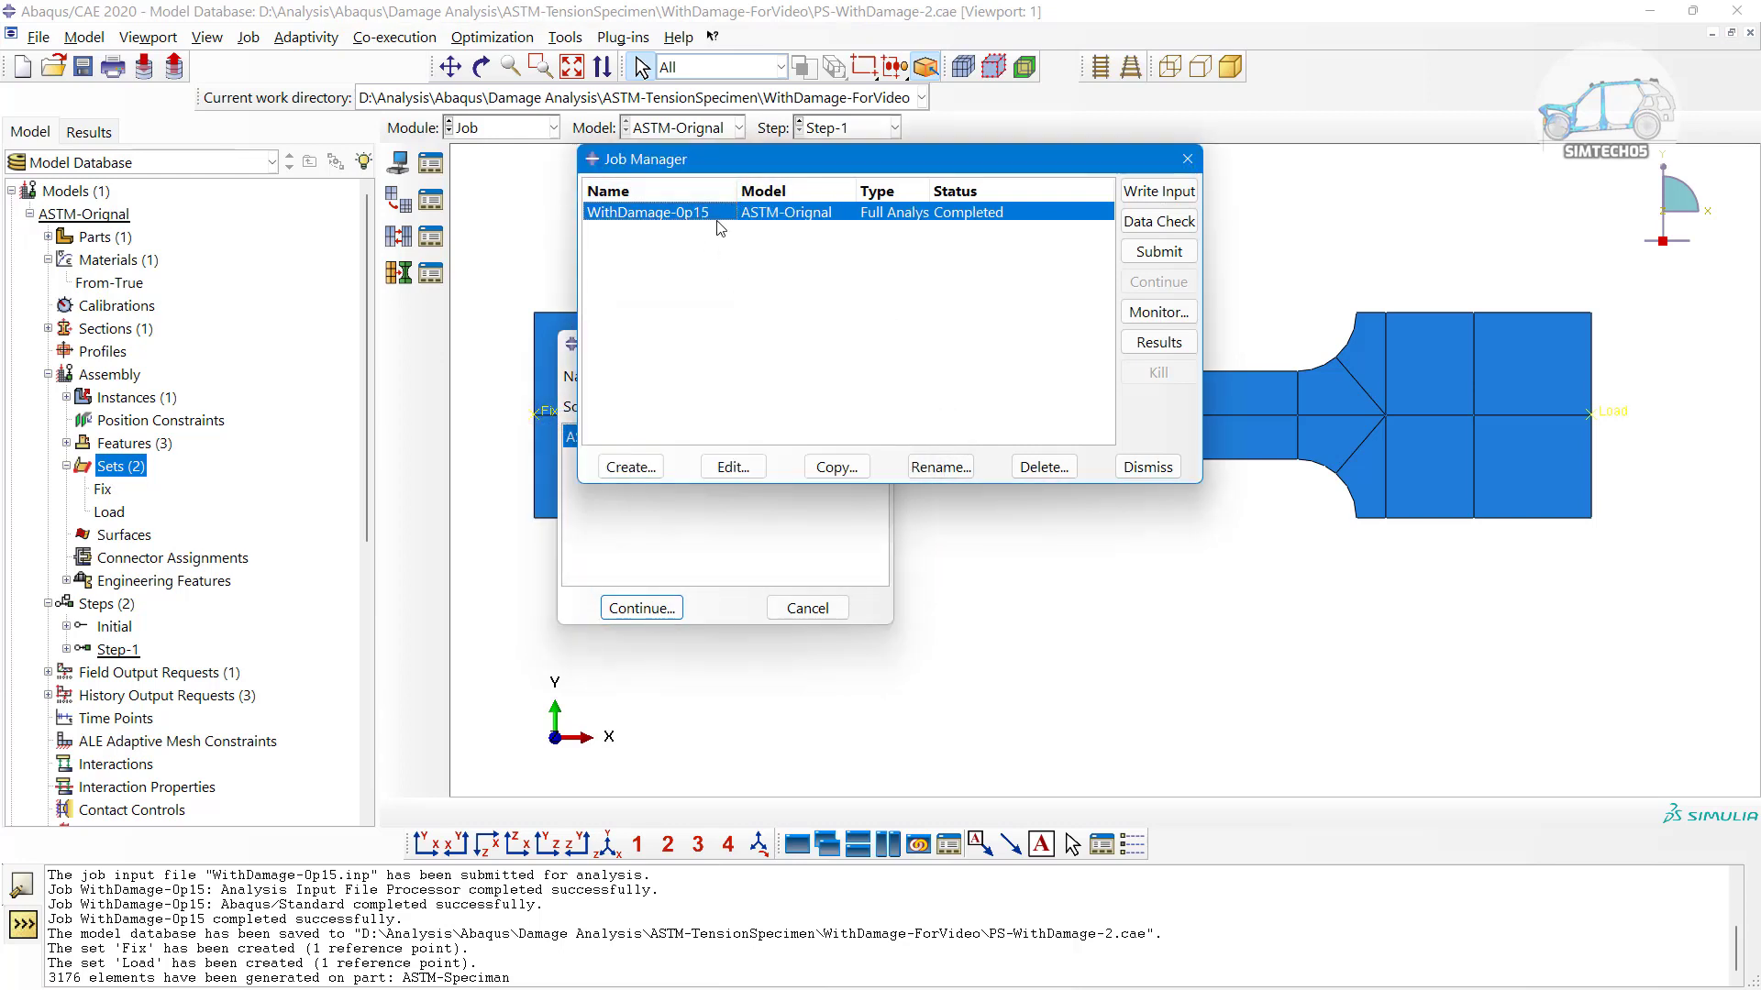
left_click(711, 545)
left_click(745, 376)
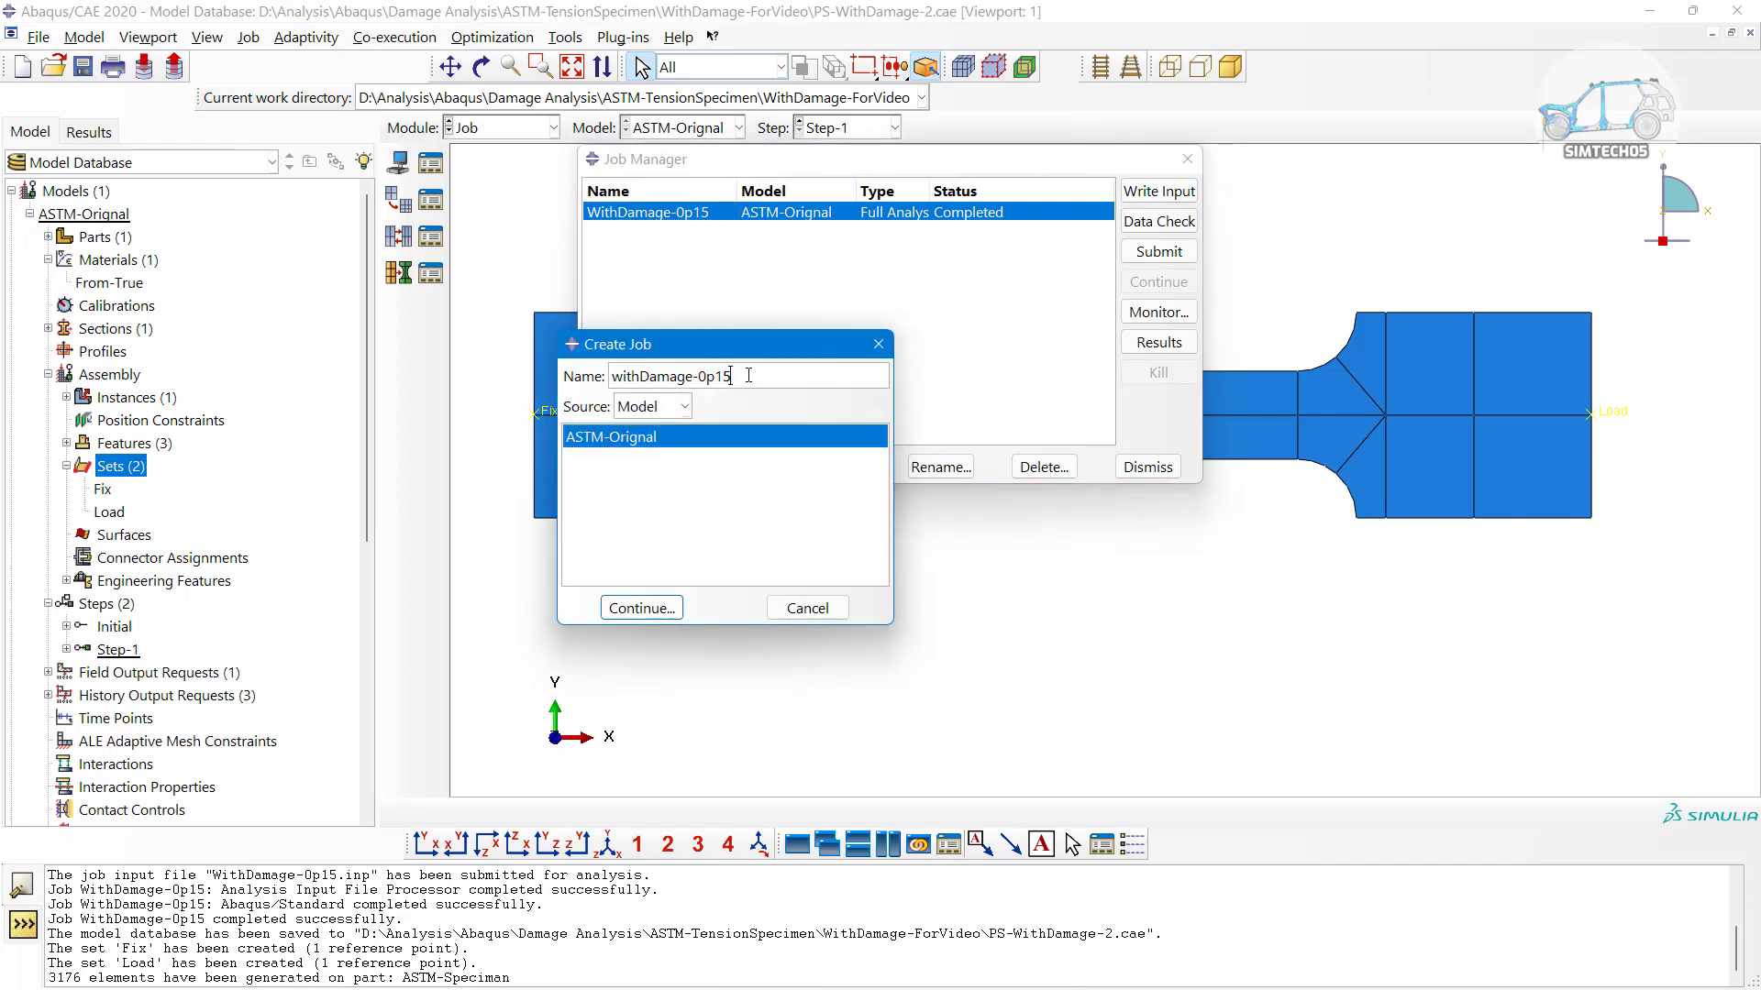
type("-A")
left_click(663, 609)
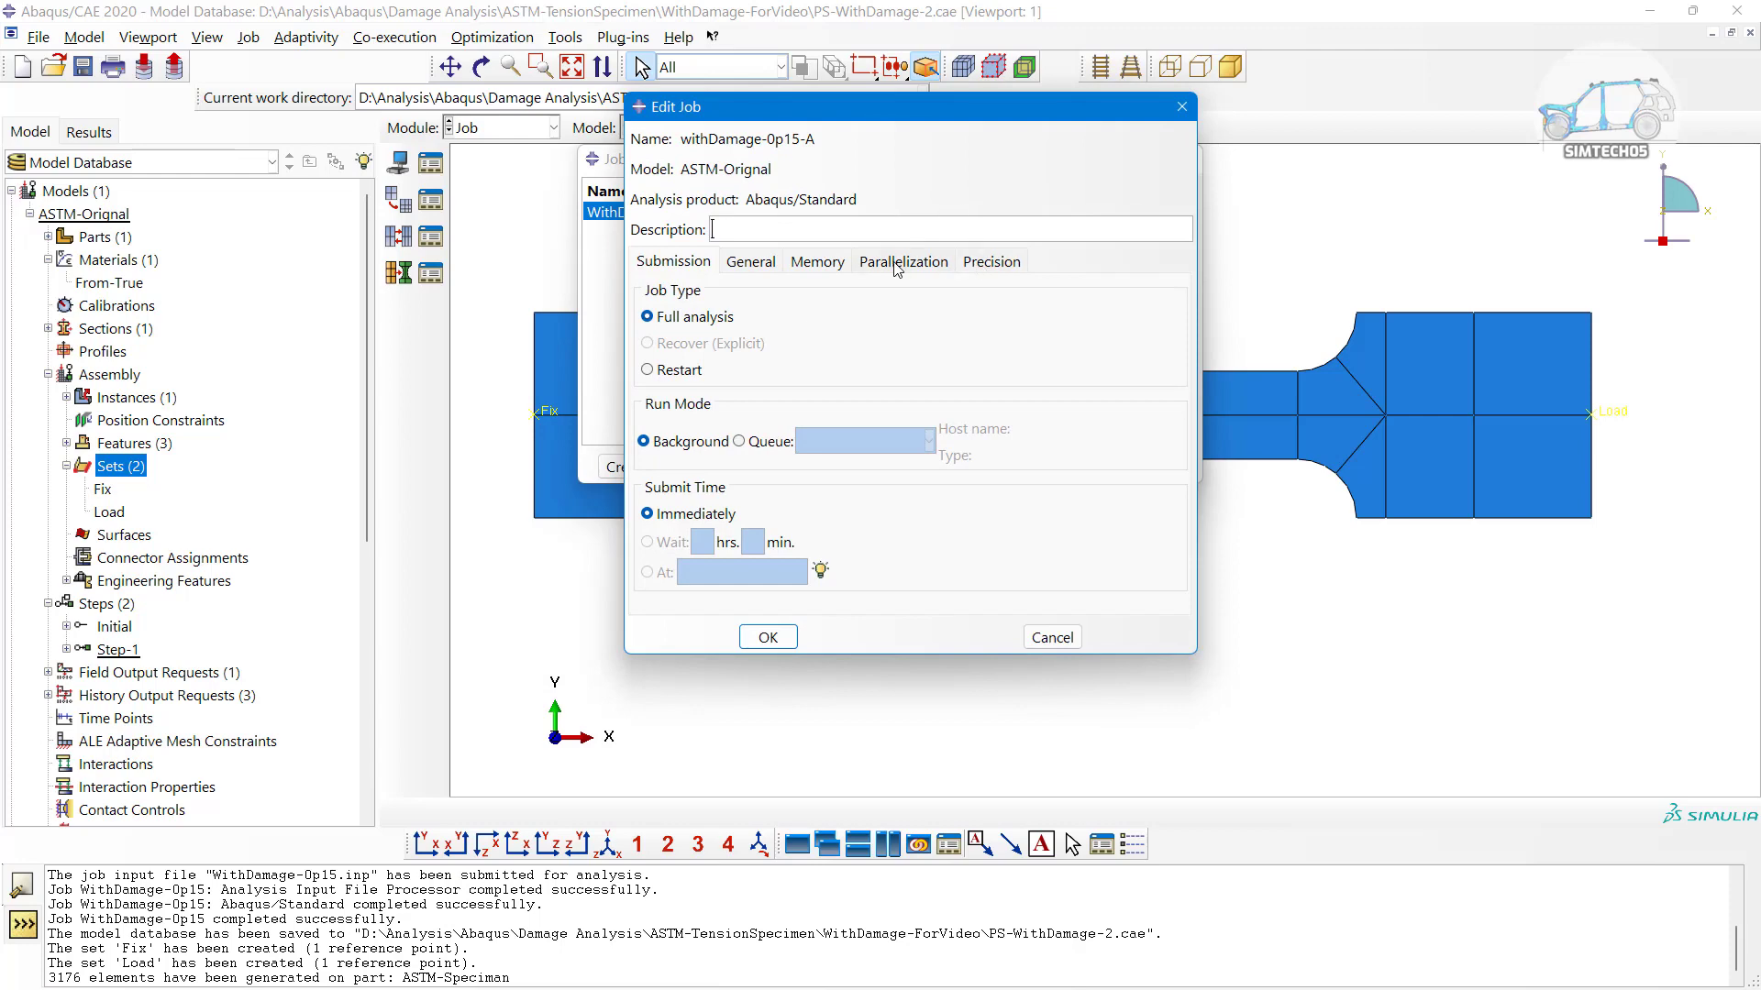
left_click(899, 263)
left_click(768, 638)
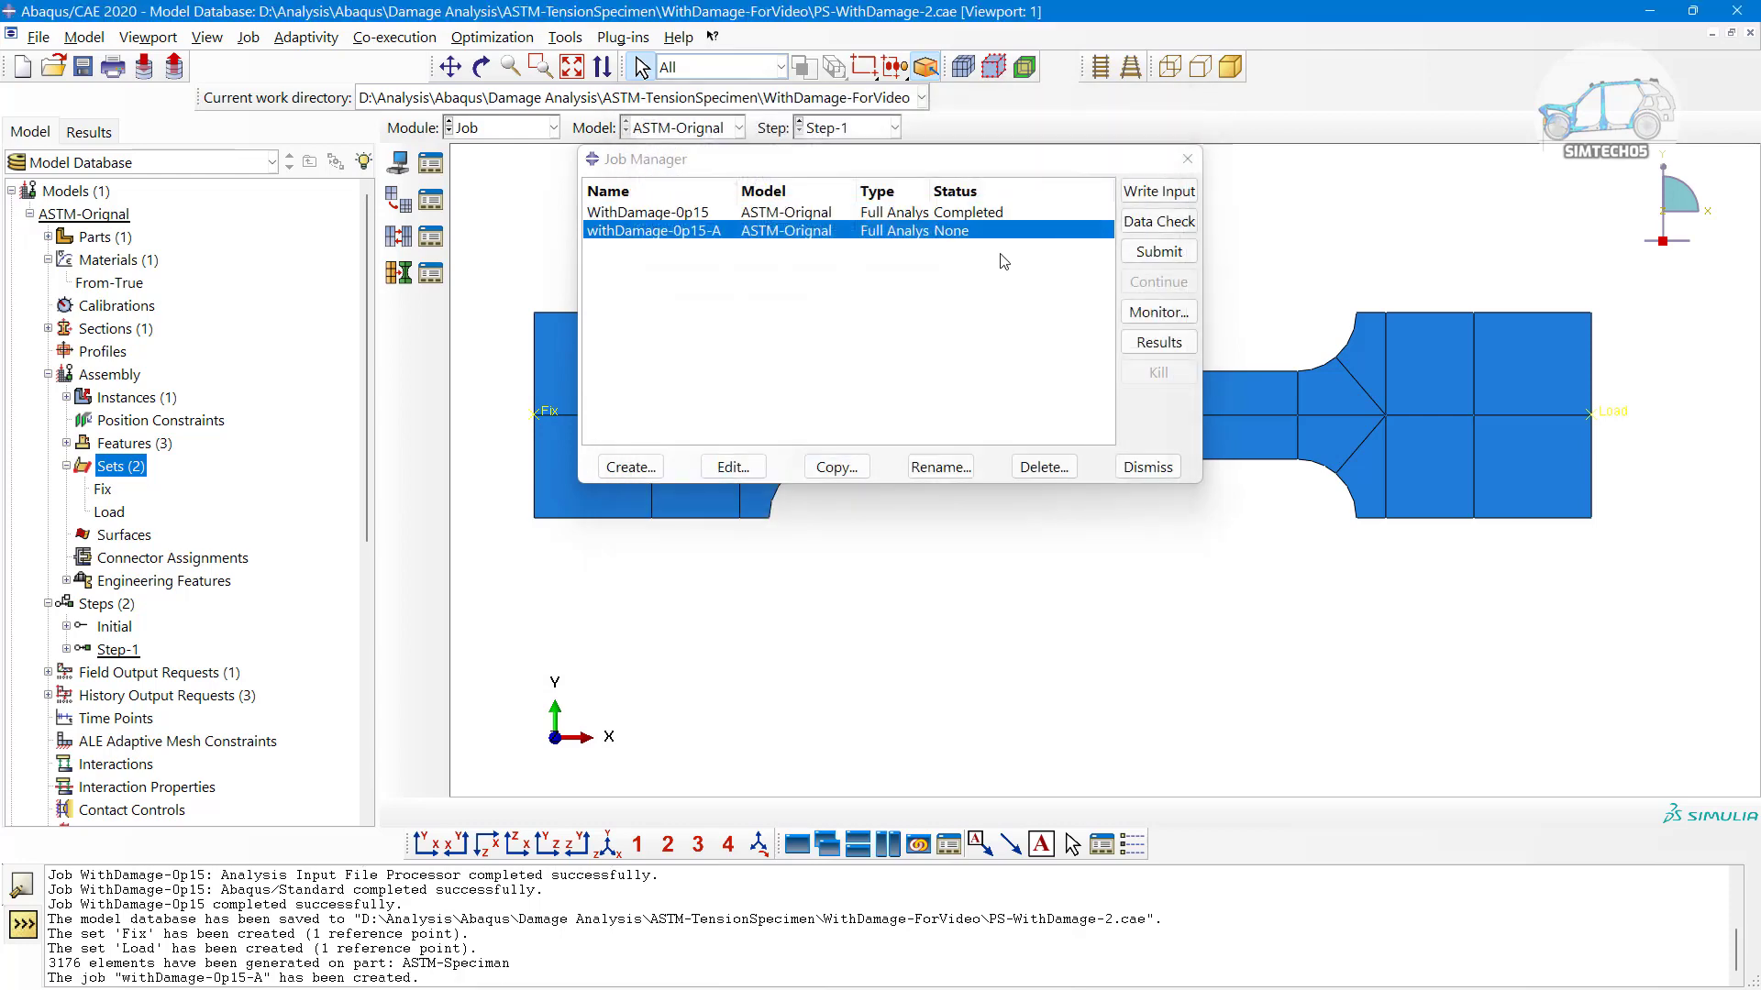
Submit the withDamage-0p15-A job and examine the time increments in its monitor
left_click(1171, 256)
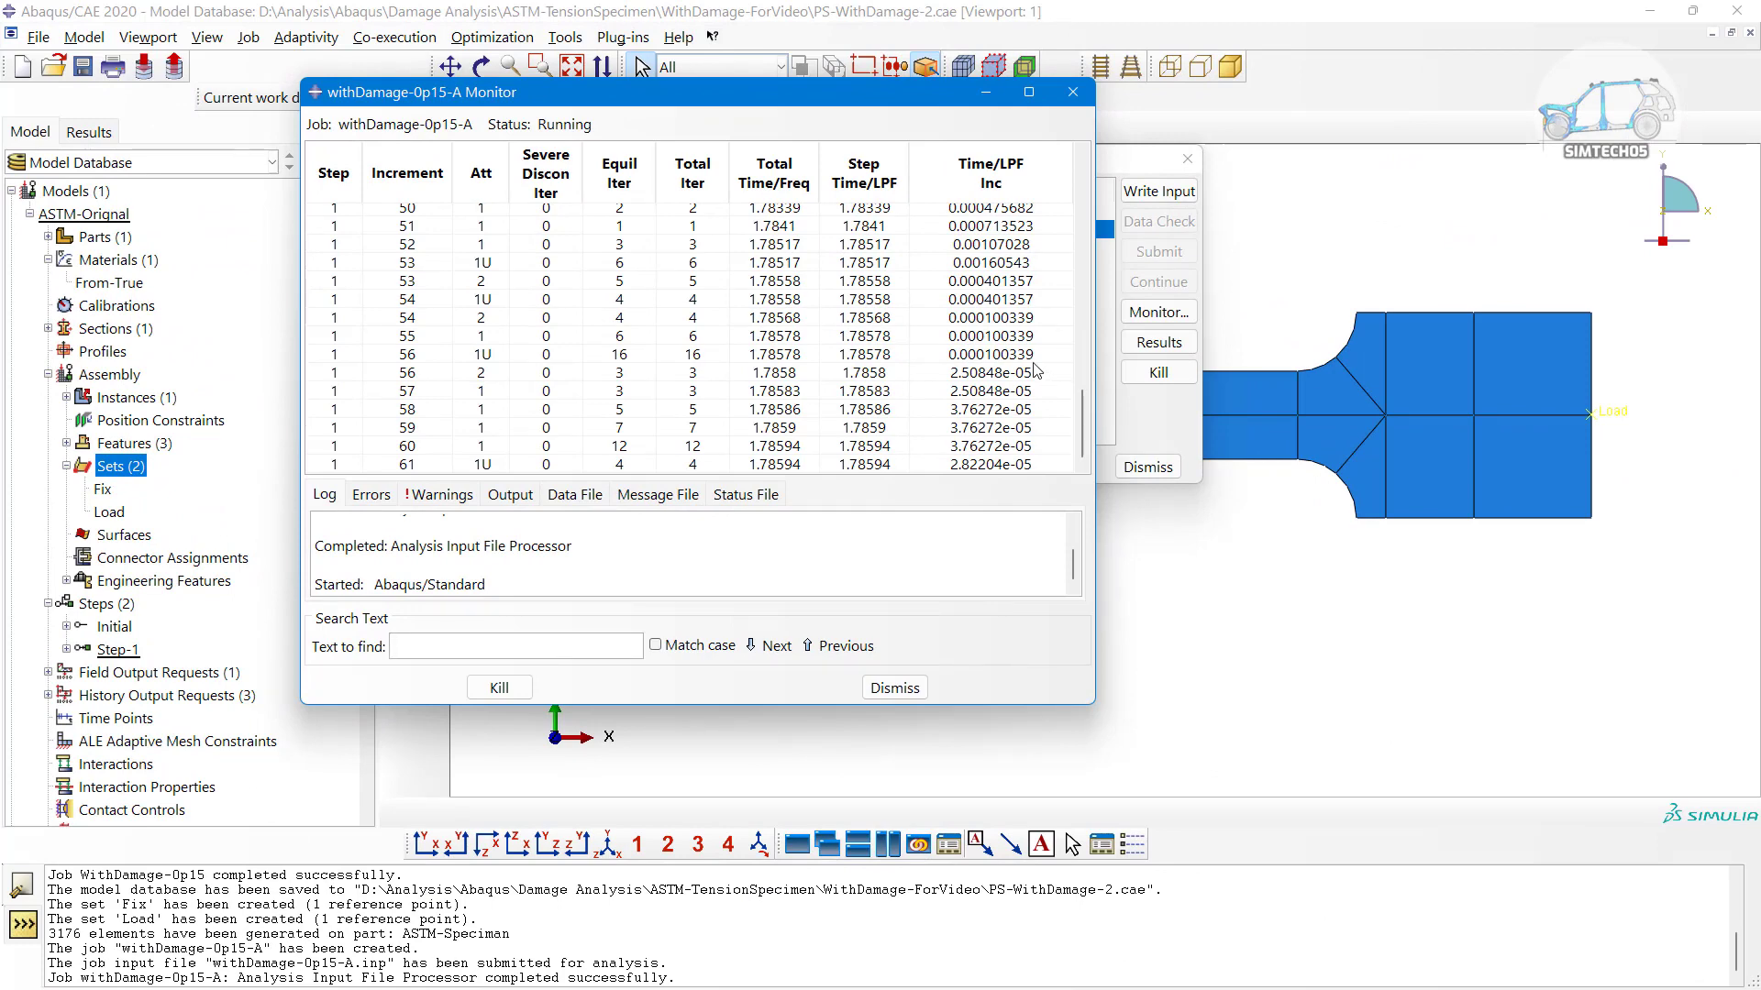
left_click_drag(1000, 376, 999, 422)
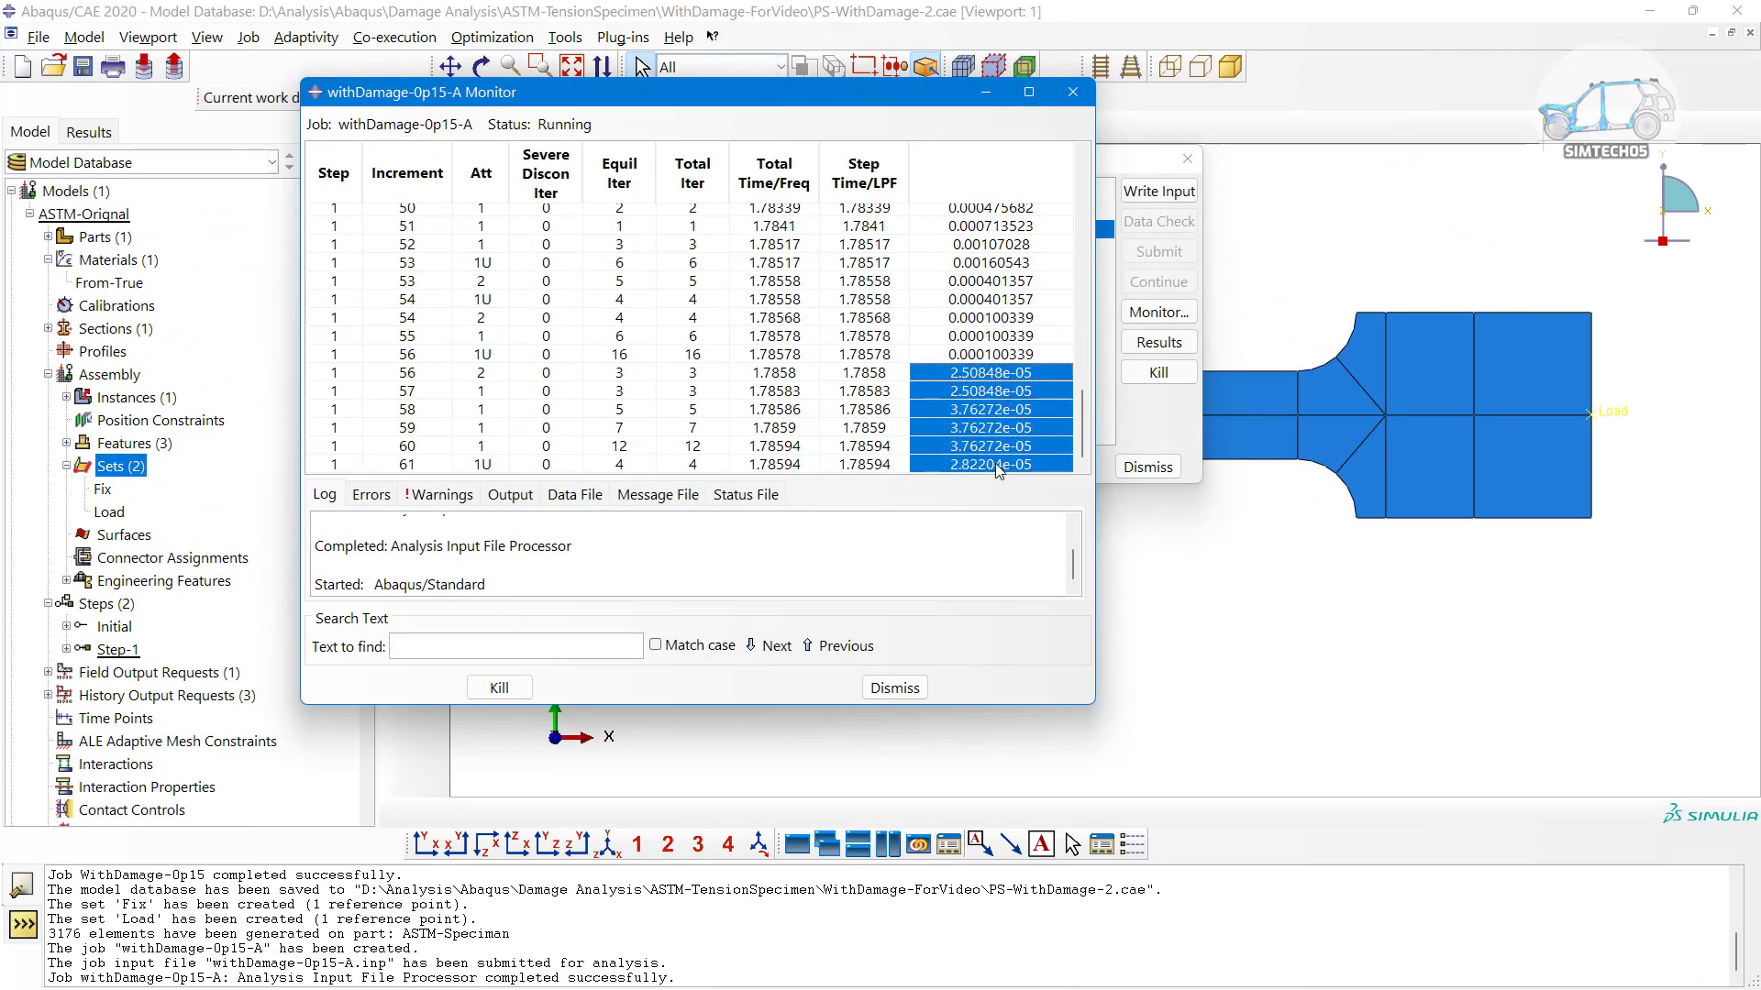
left_click(990, 227)
left_click_drag(991, 237, 1000, 413)
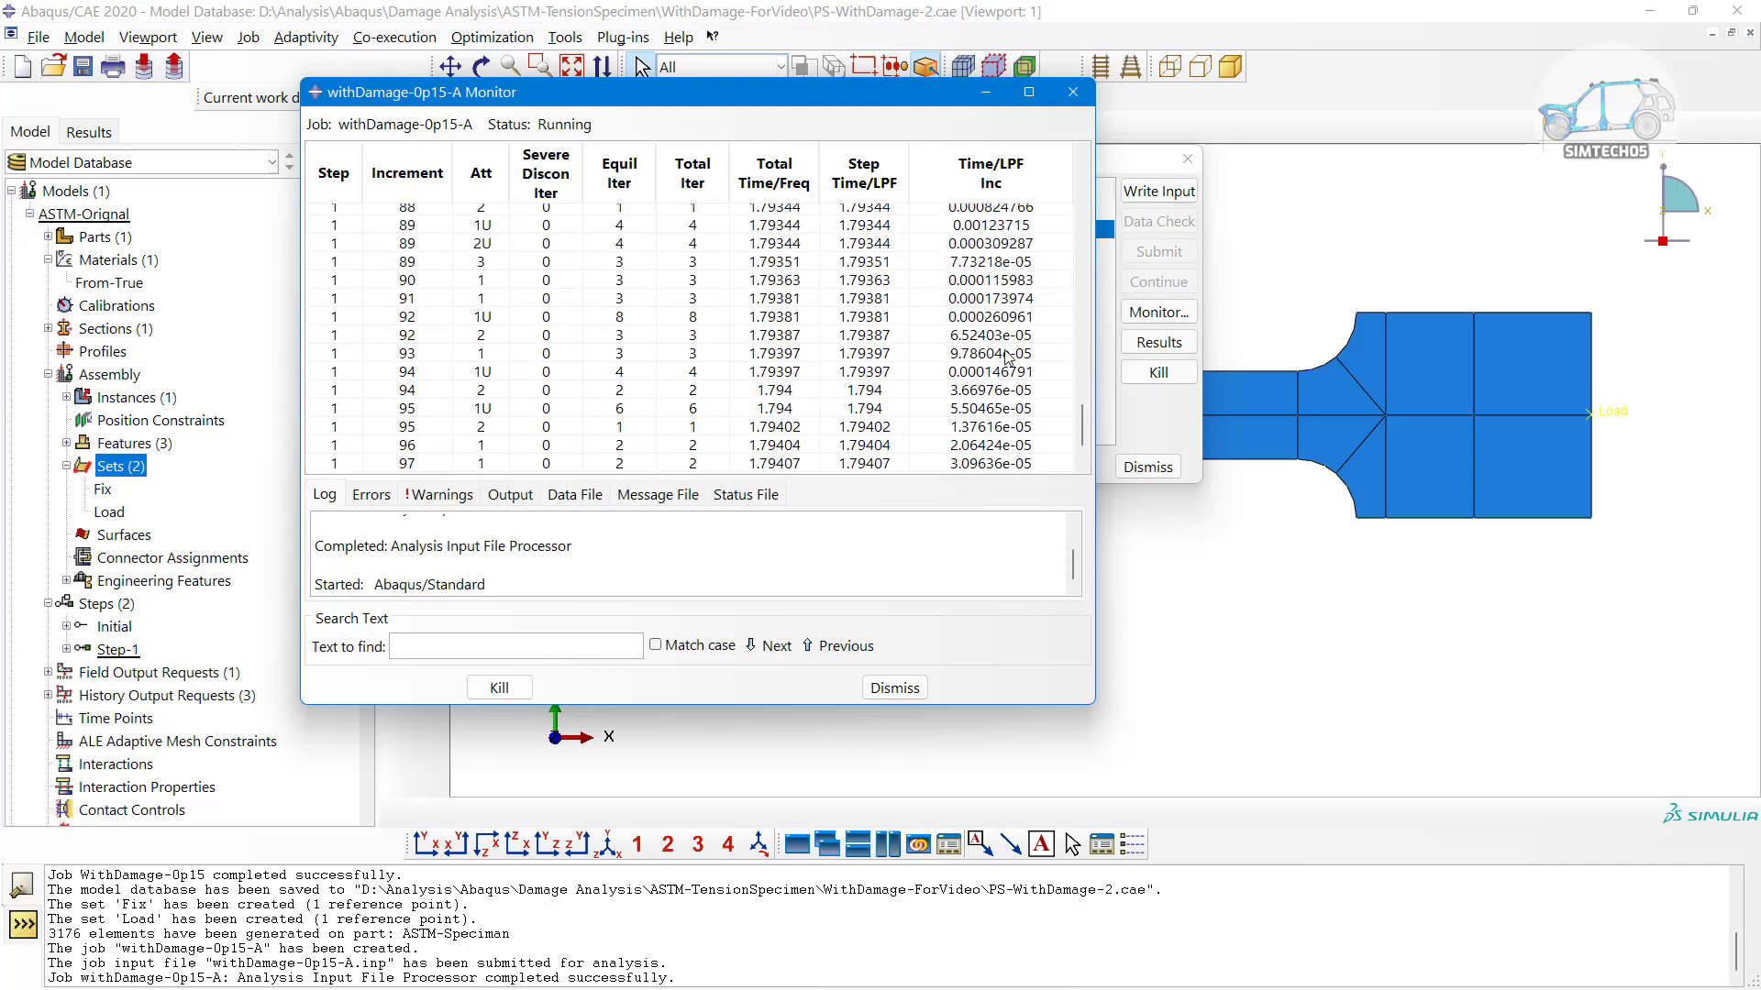
scroll(1006, 356, "up", 8)
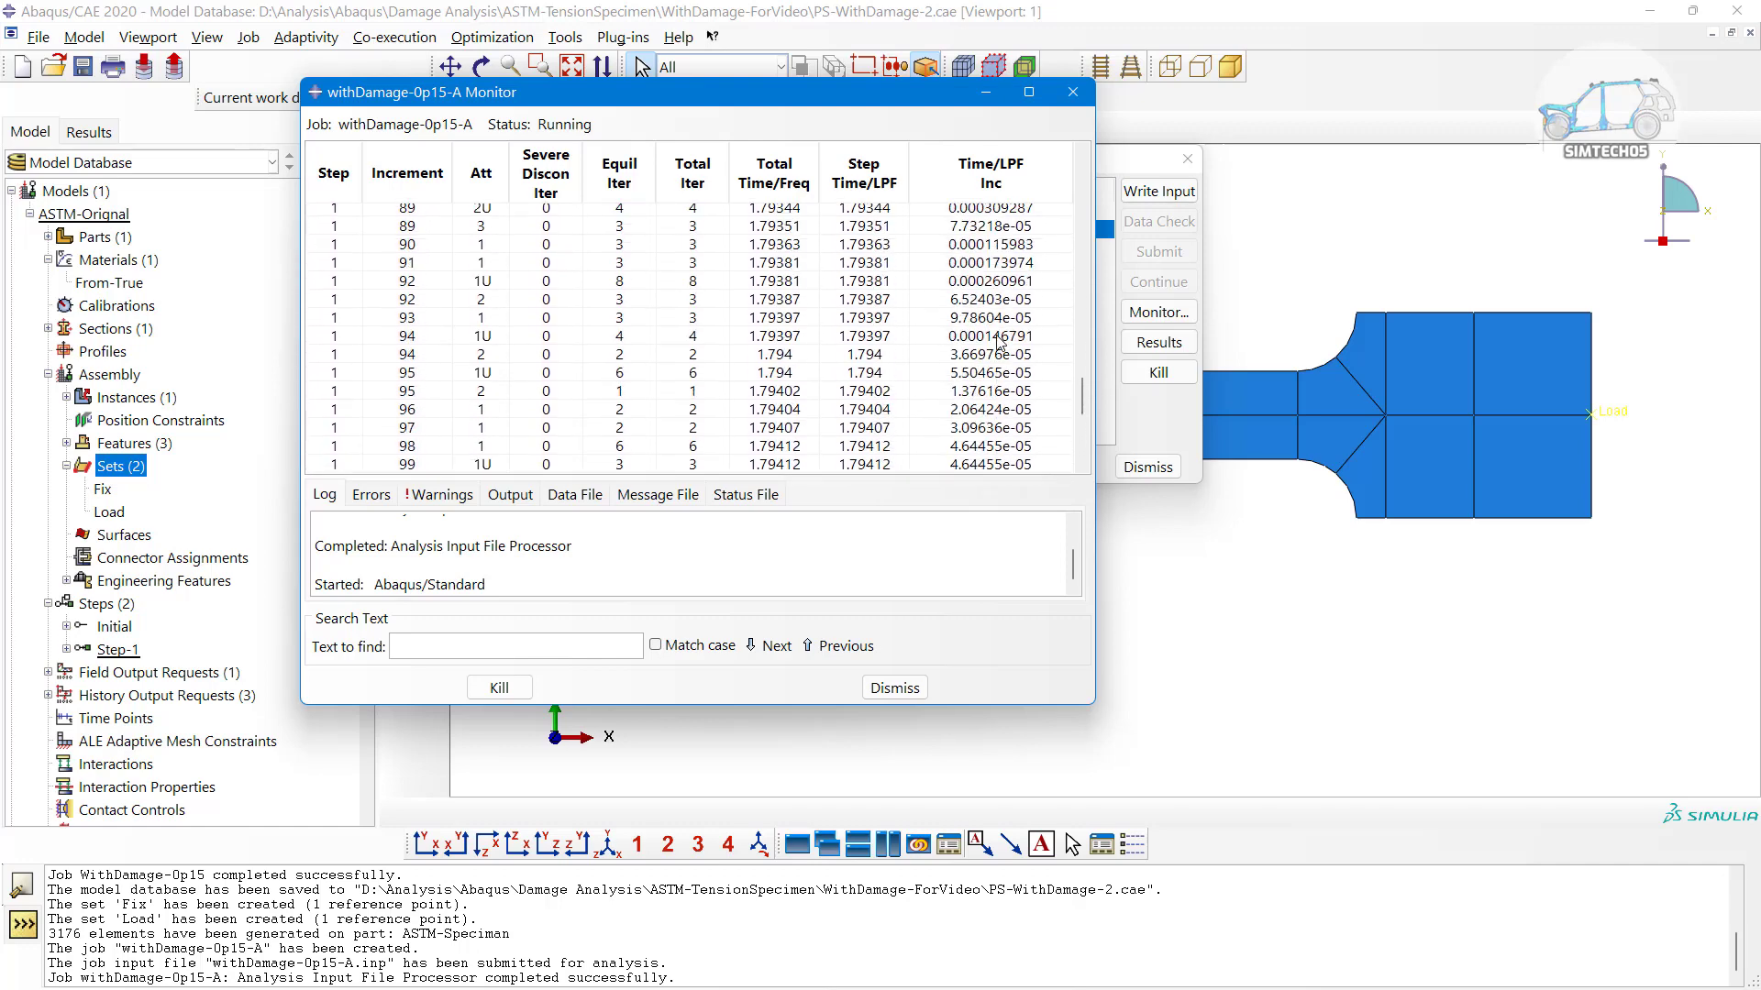
scroll(999, 343, "up", 1)
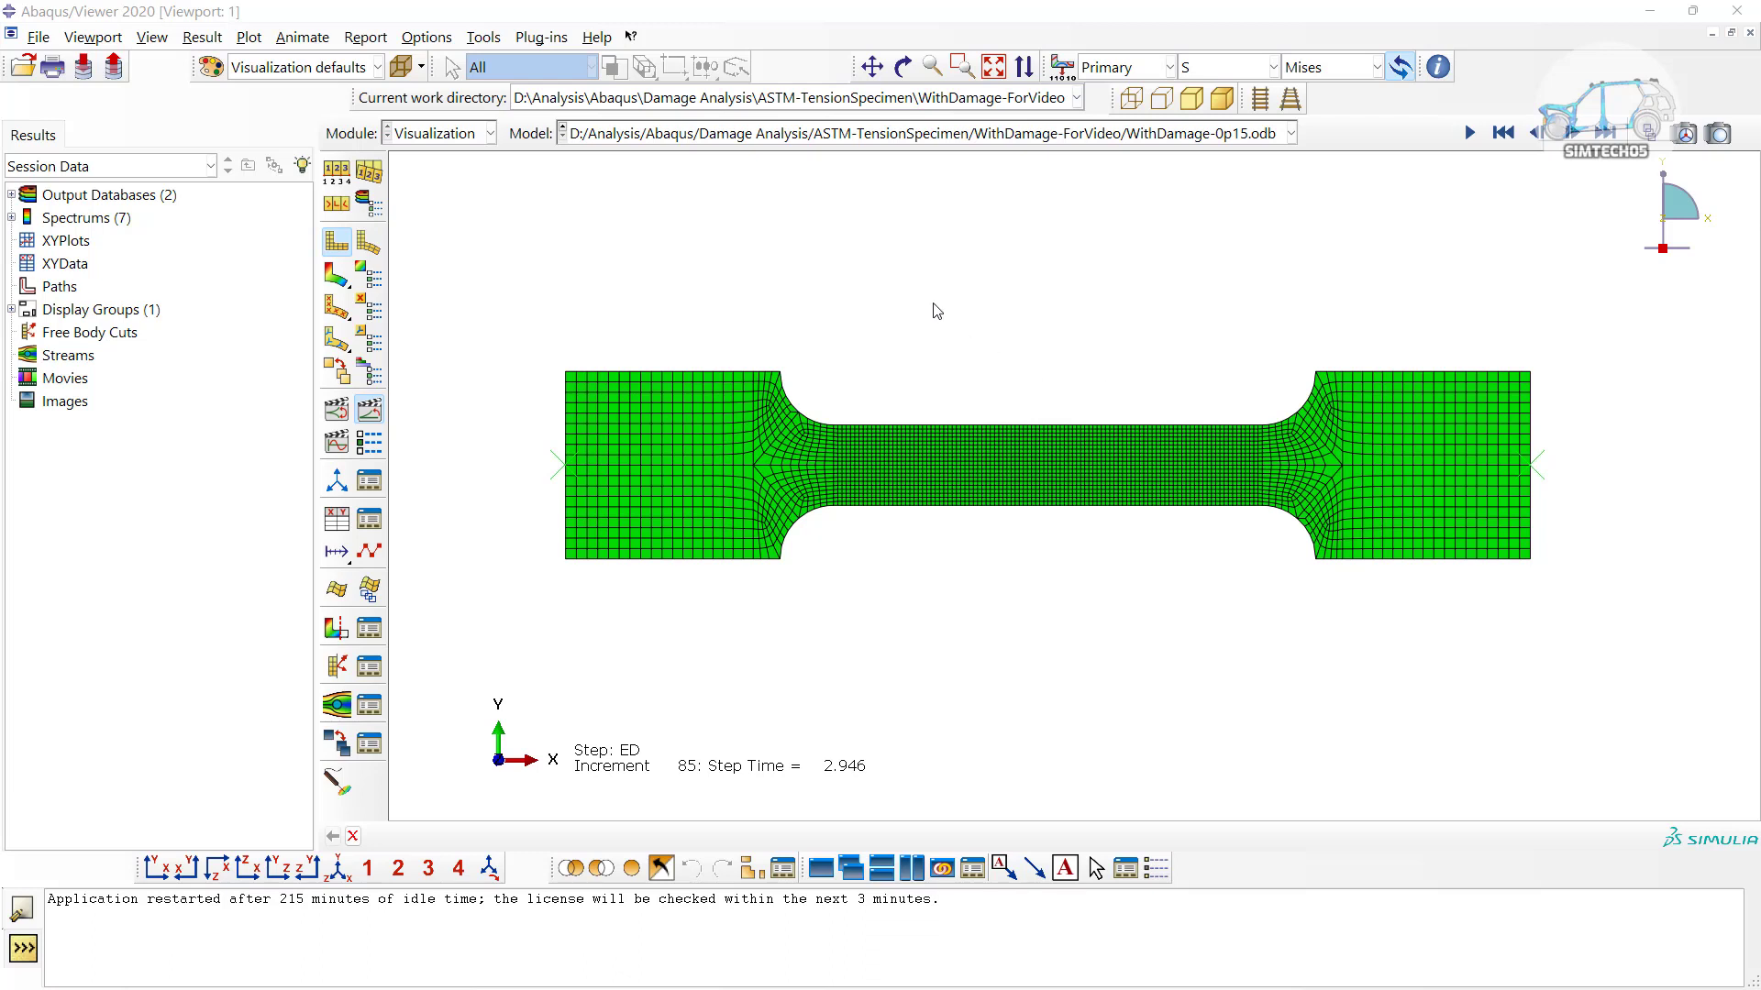
In Abaqus/Viewer, plot the Mises stress contours on the deformed specimen of WithDamage-0p15.odb and animate the time history
left_click(346, 273)
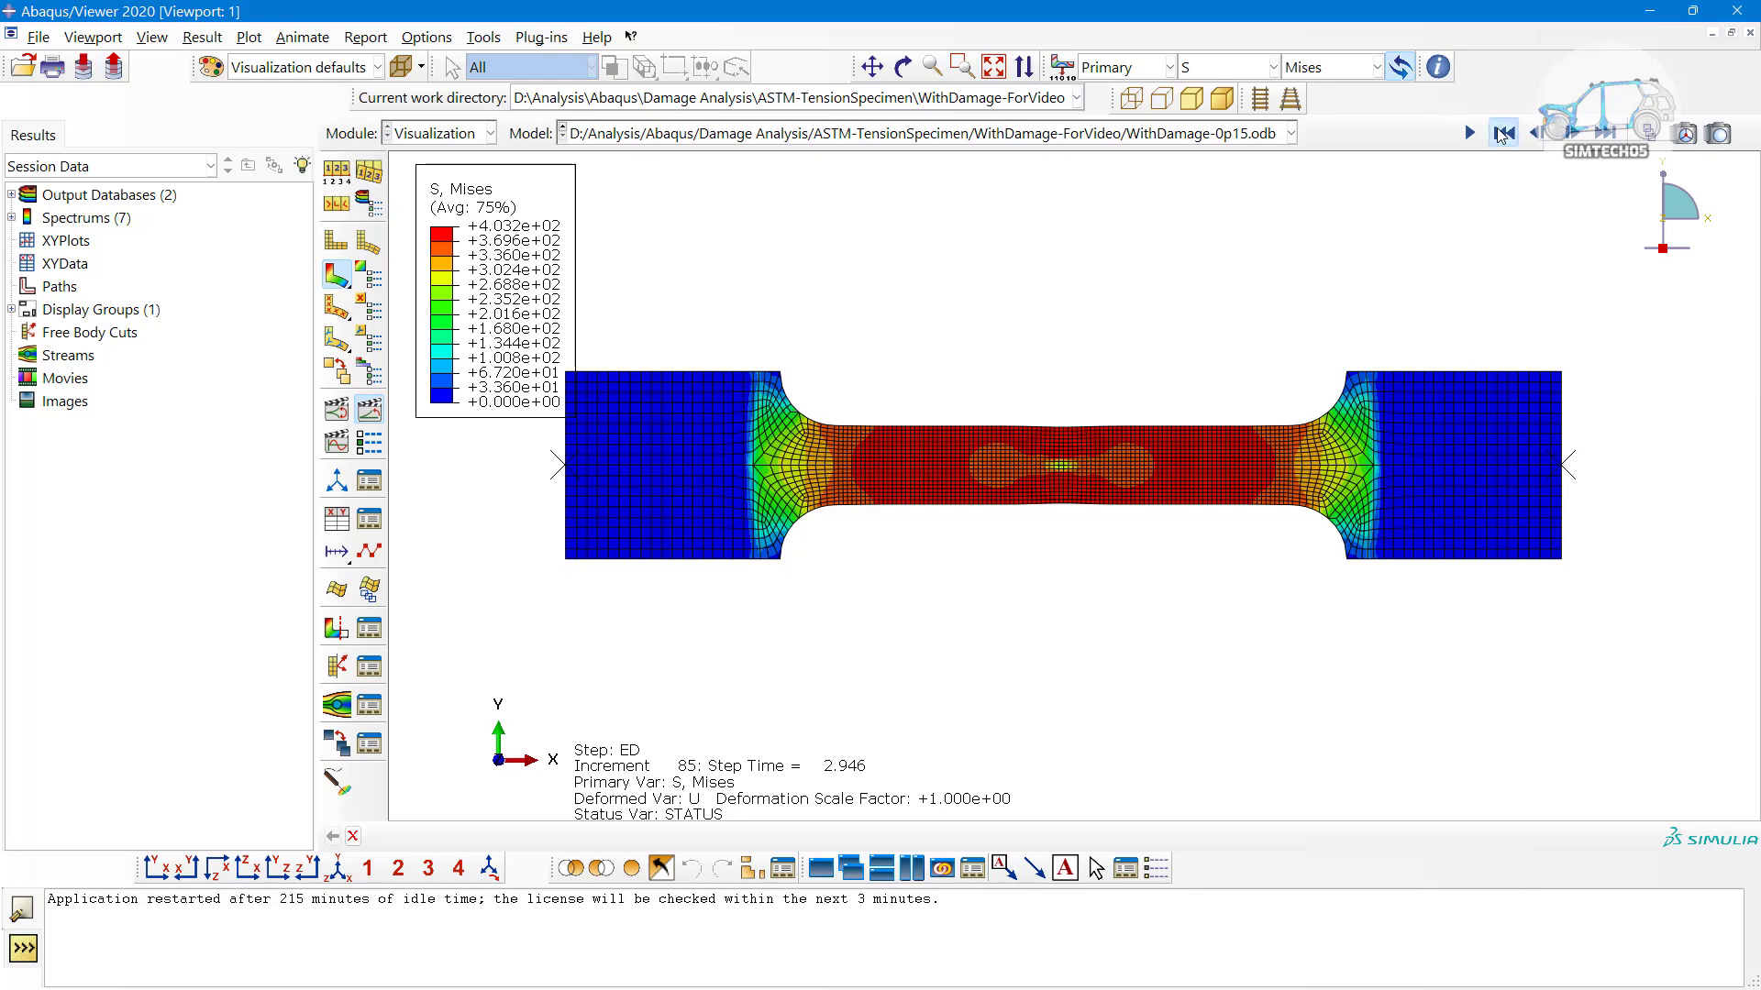
left_click(369, 409)
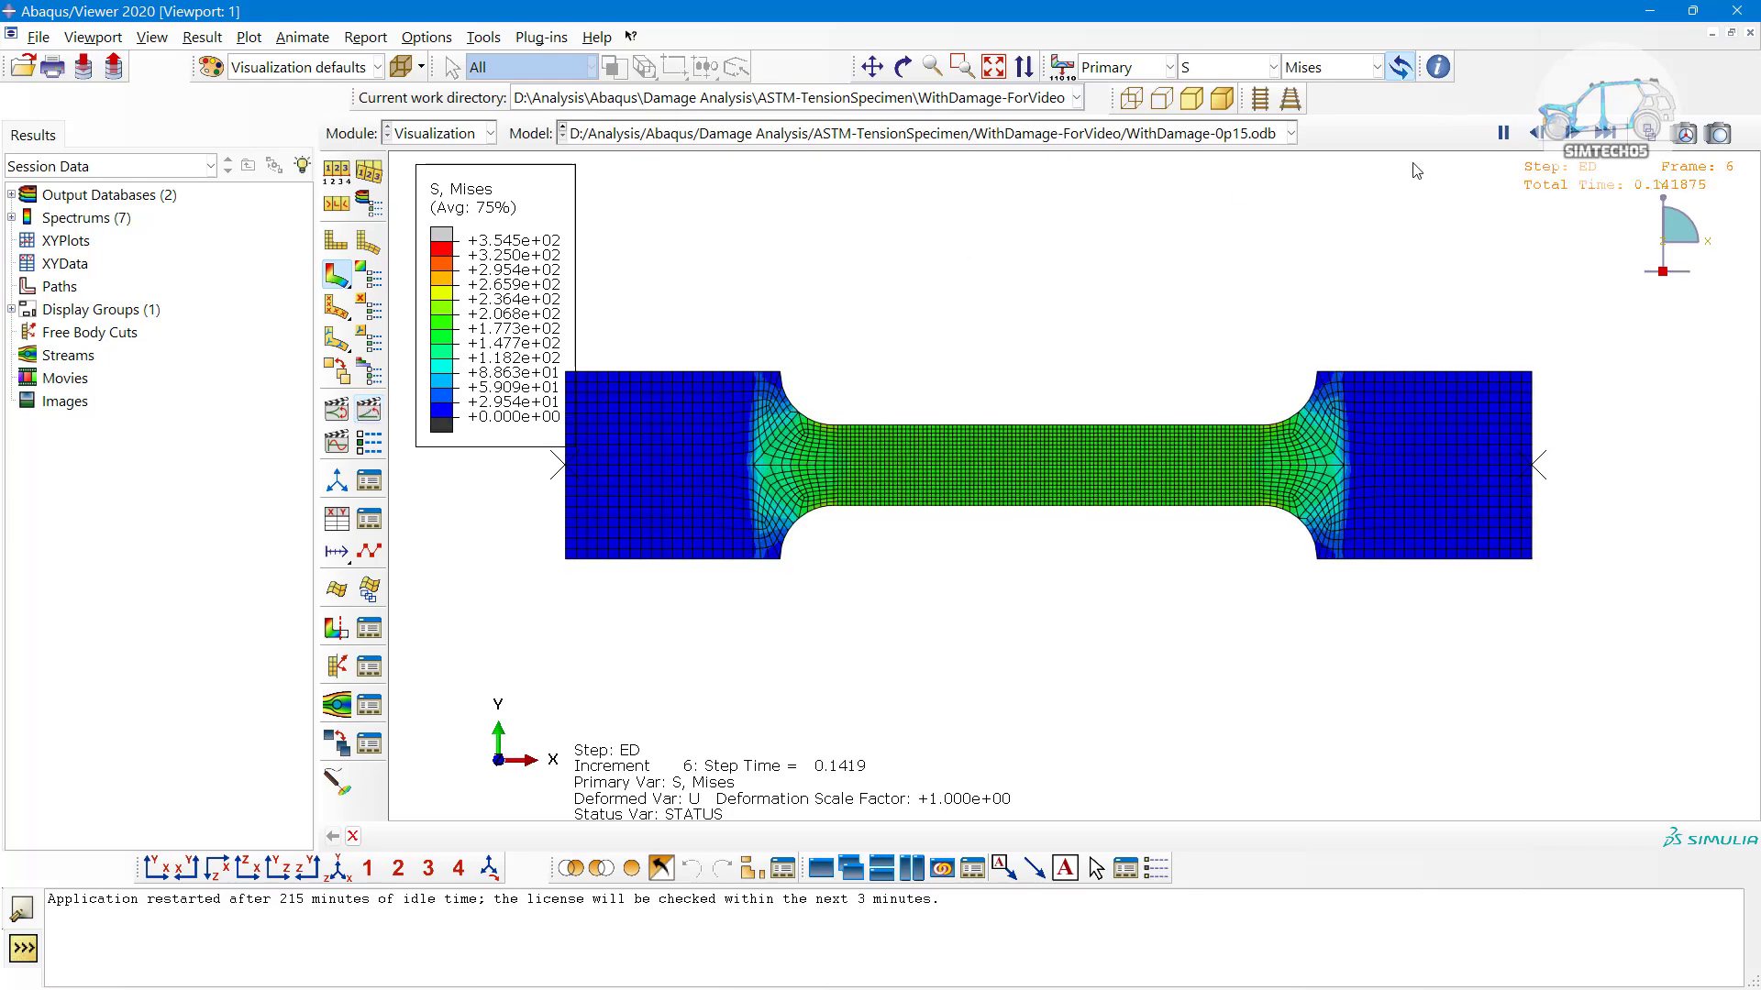
Replay the Mises stress animation from the first frame, examine the gauge section as it fractures, and pause the playback
left_click(1501, 133)
left_click(1497, 134)
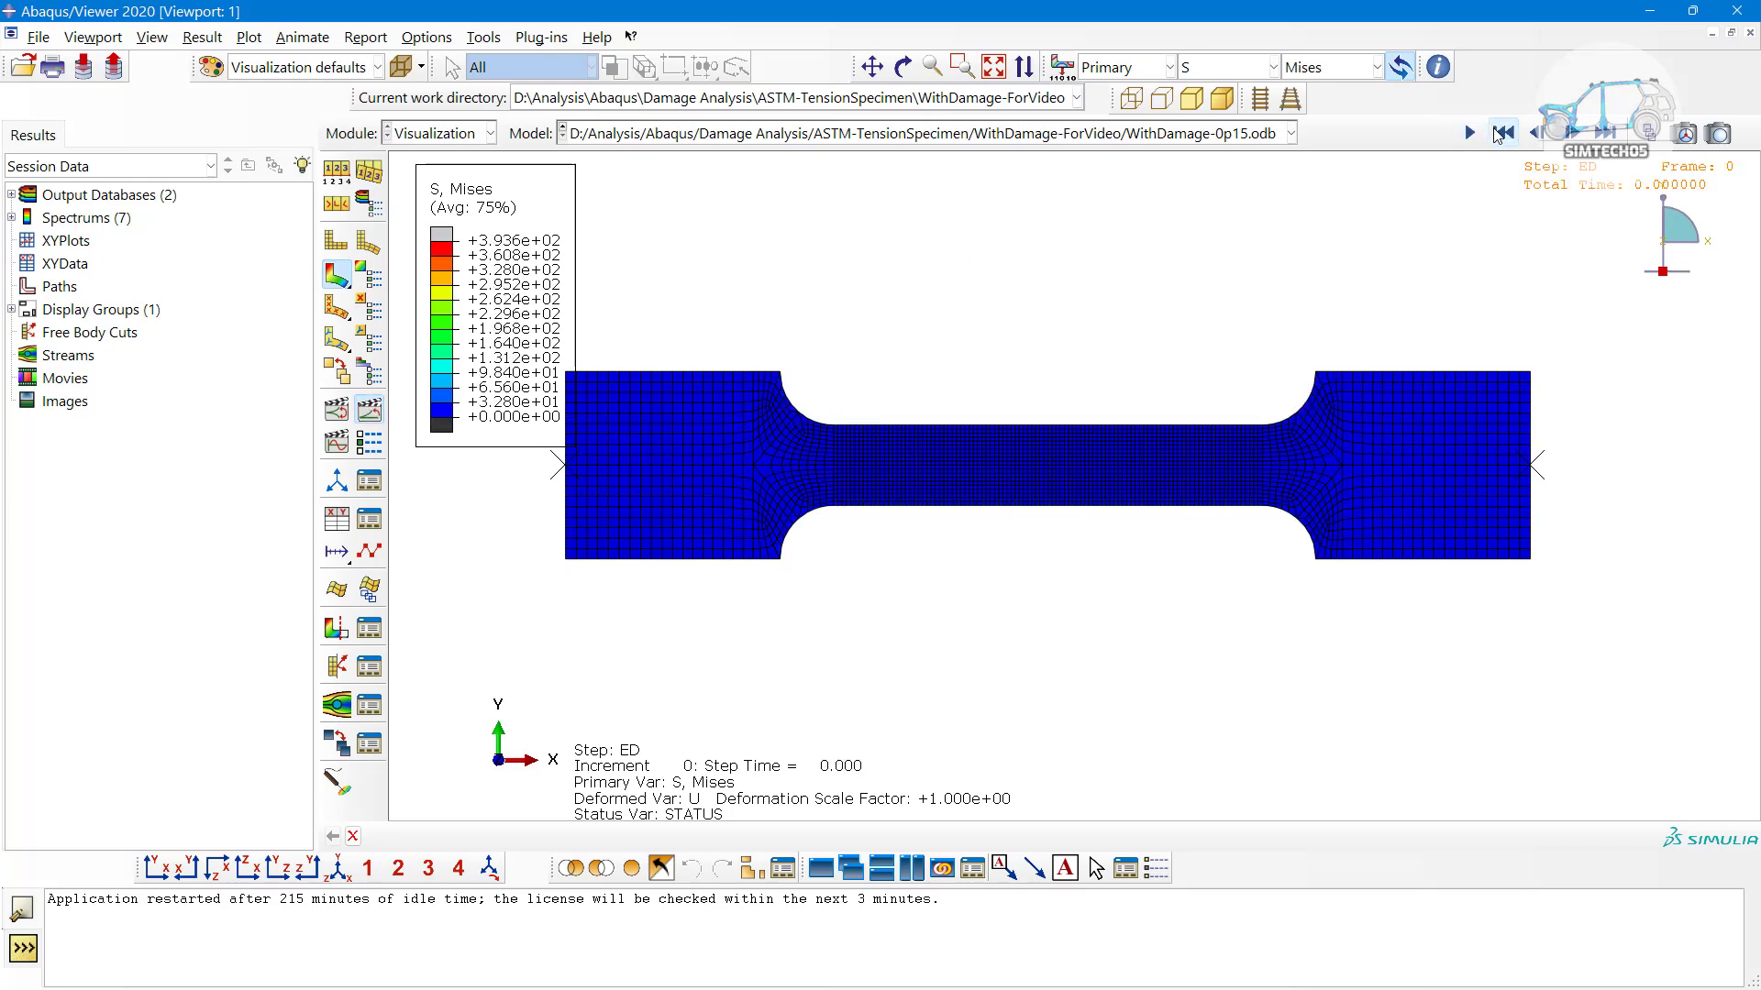
left_click(1470, 133)
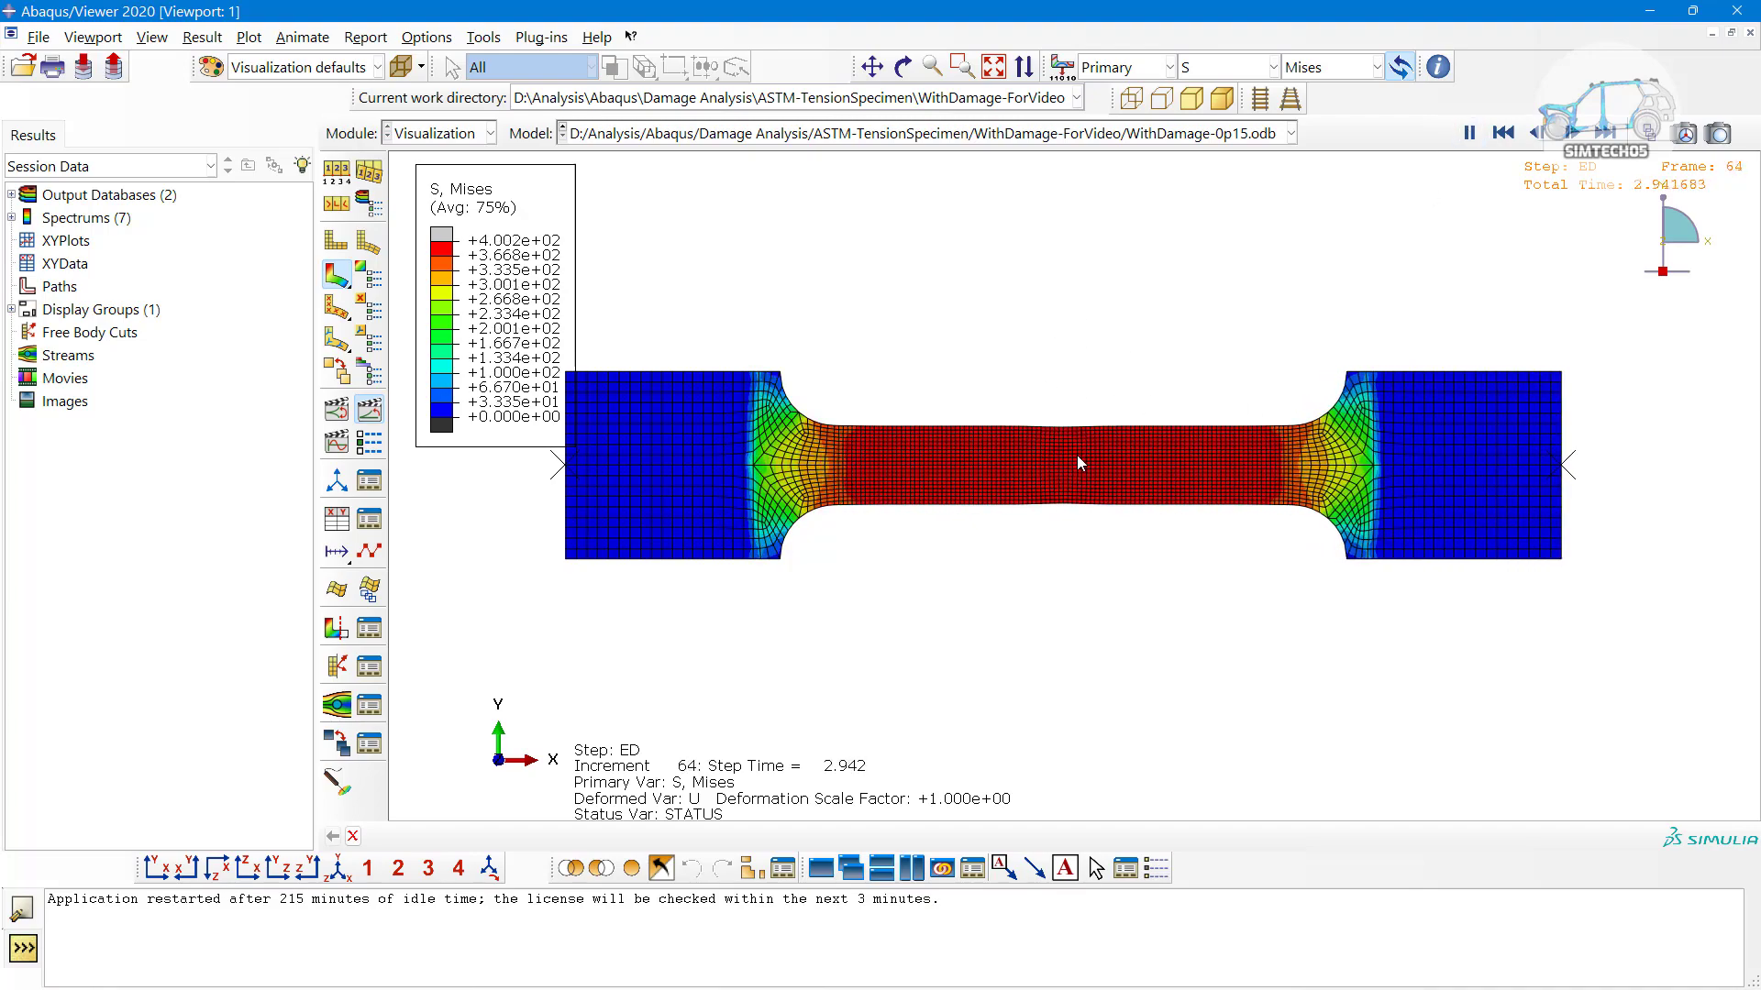
scroll(1076, 455, "up", 5)
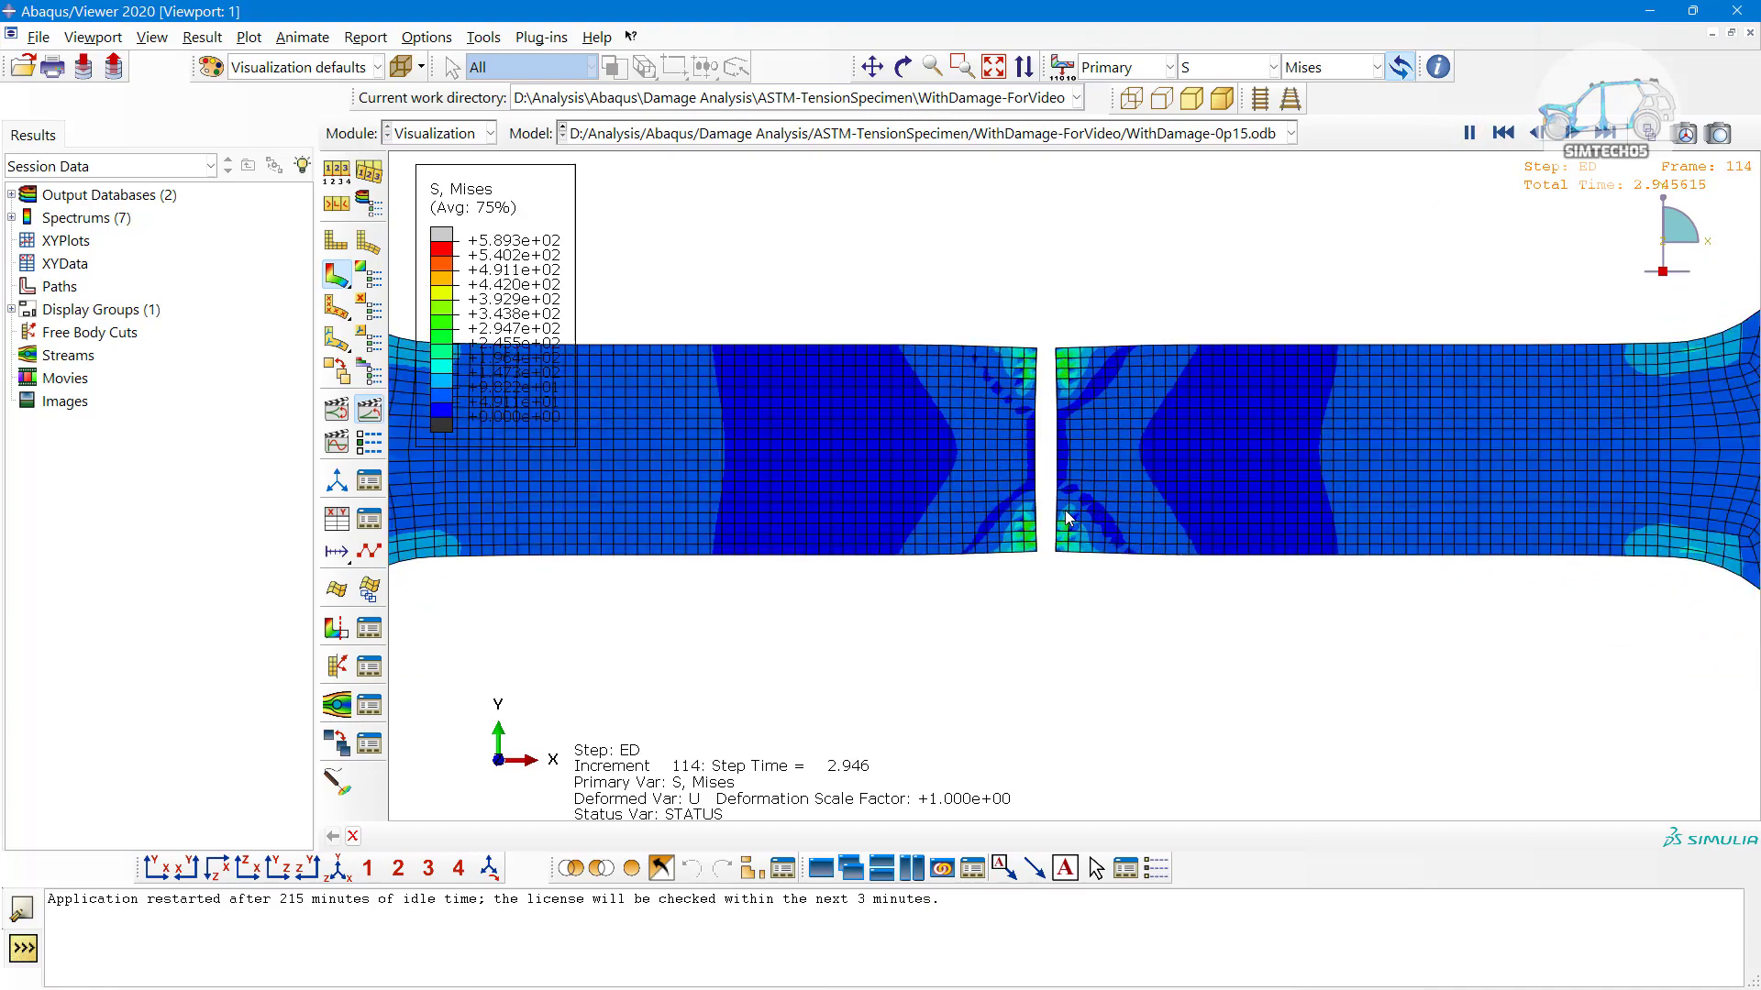
left_click(1469, 136)
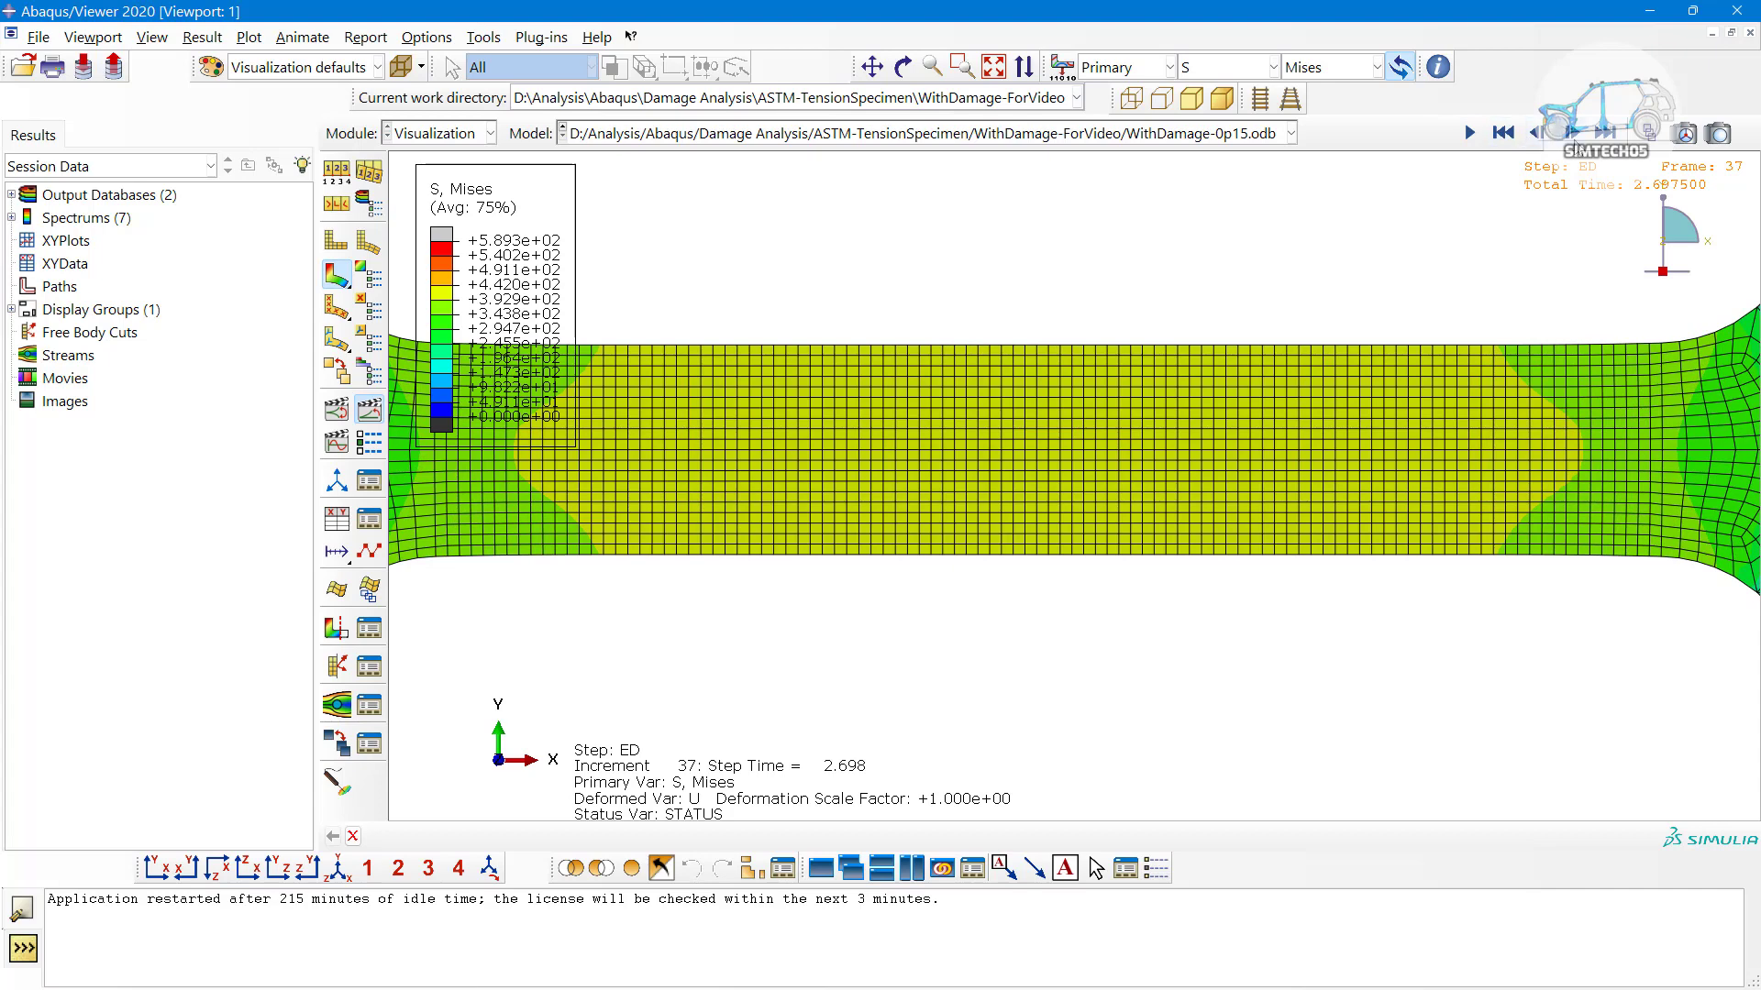
Jump to frame 84 with the Frame Selector and examine the Mises stress in the necked centre of the gauge section
left_click(1649, 135)
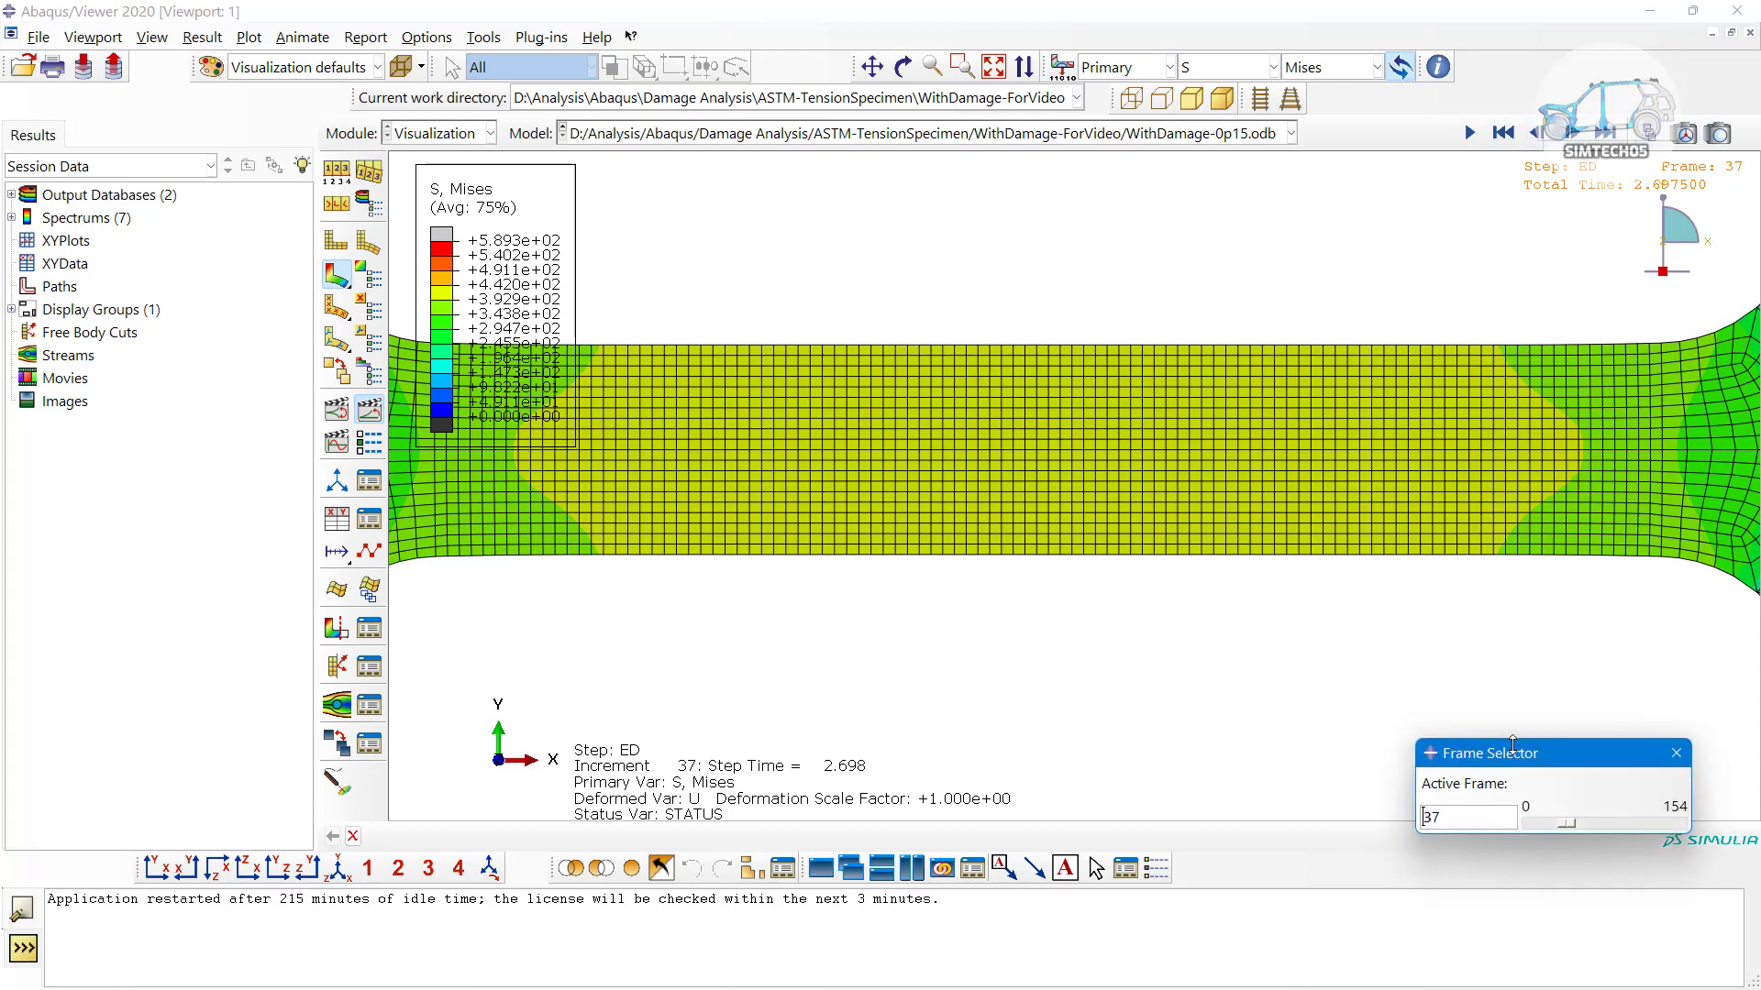
left_click_drag(1512, 744, 1379, 632)
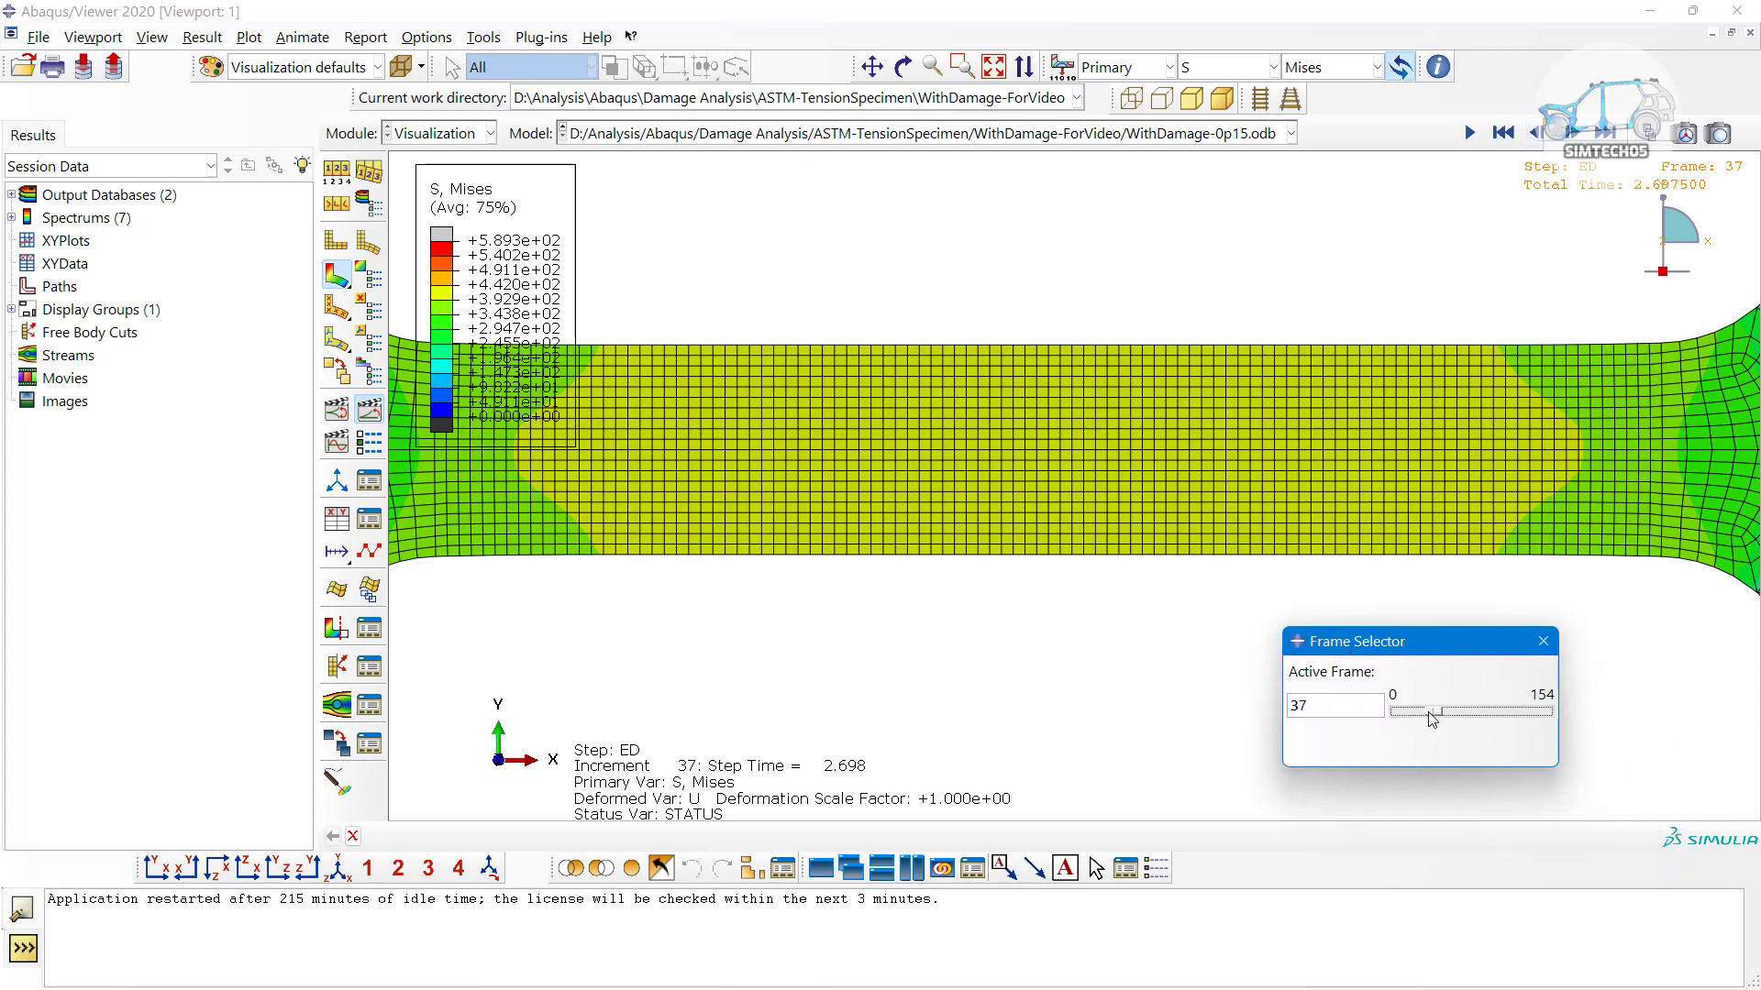
left_click_drag(1433, 718, 1468, 713)
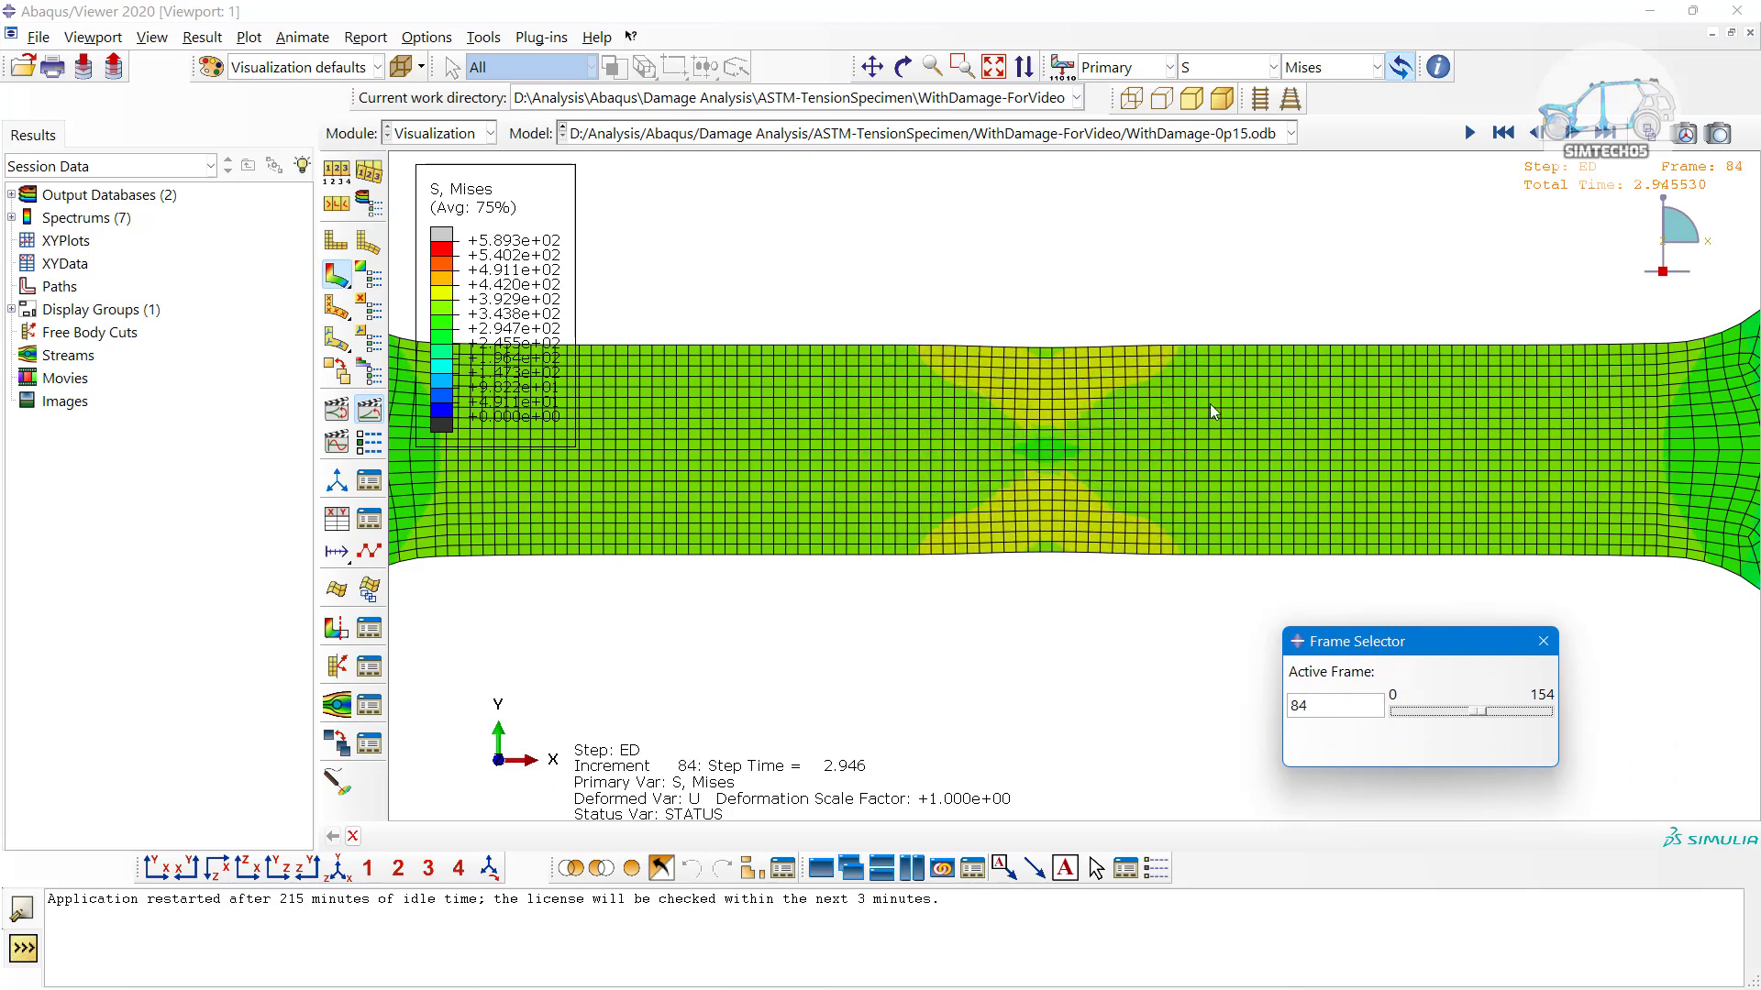
scroll(1092, 426, "down", 1)
scroll(1092, 425, "down", 1)
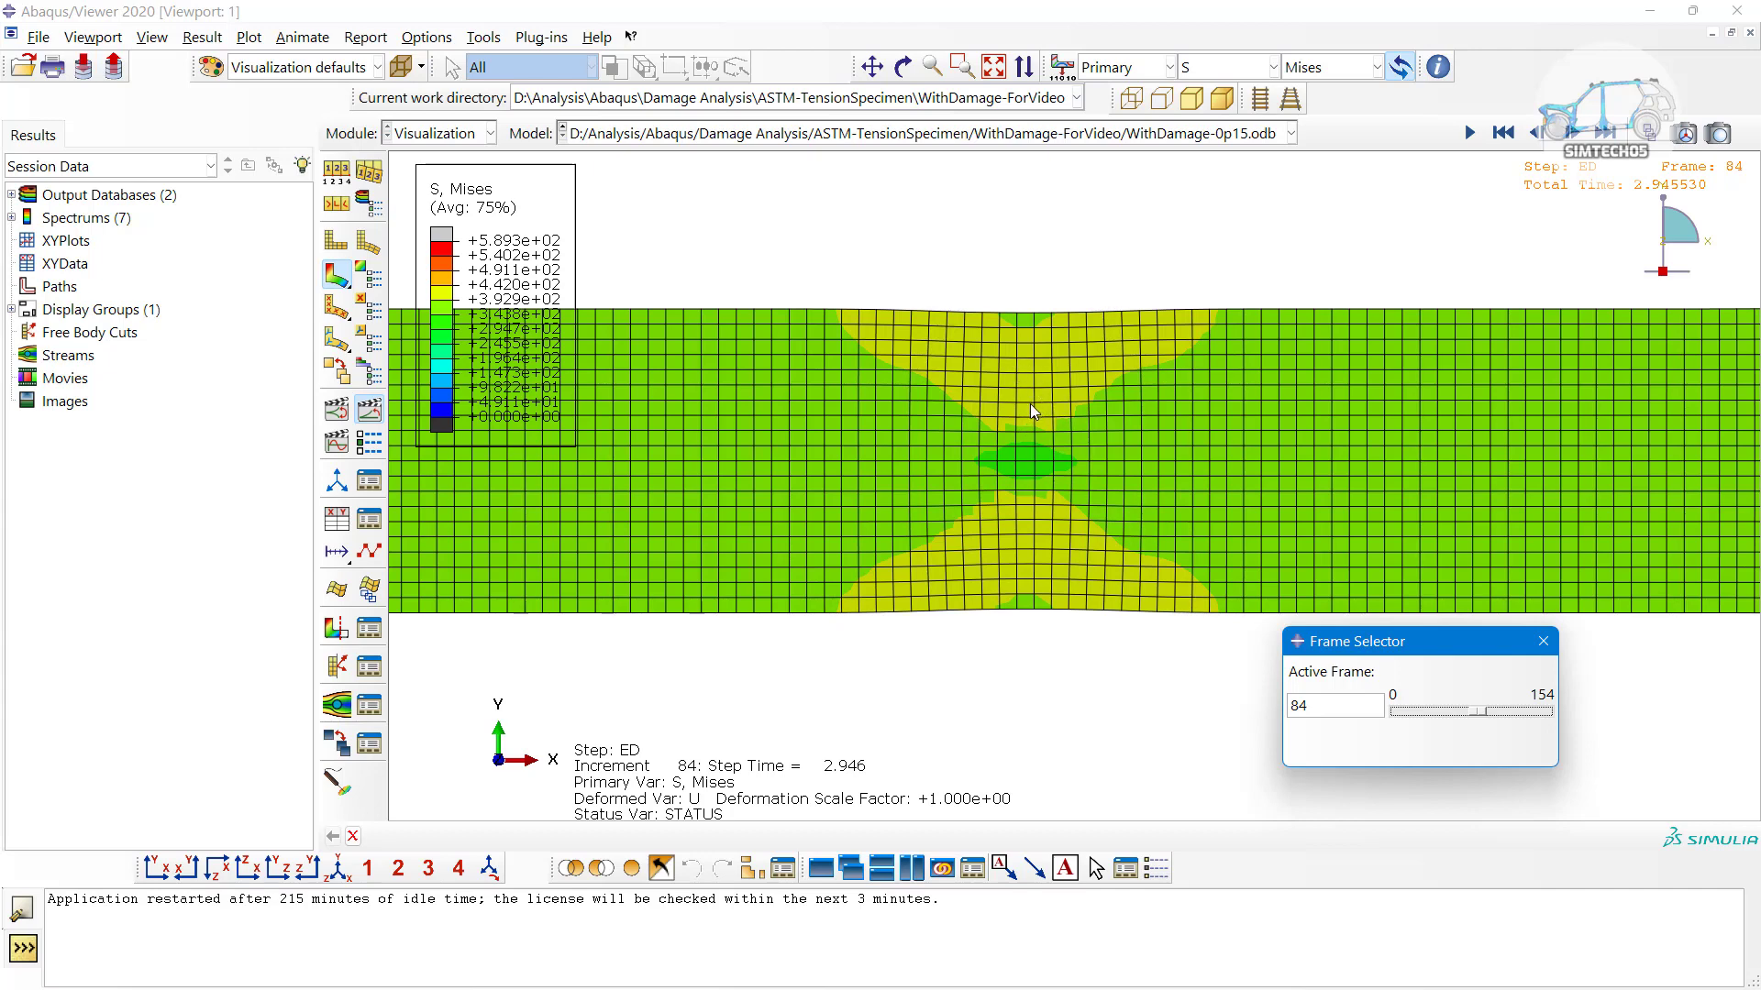
scroll(1008, 459, "up", 2)
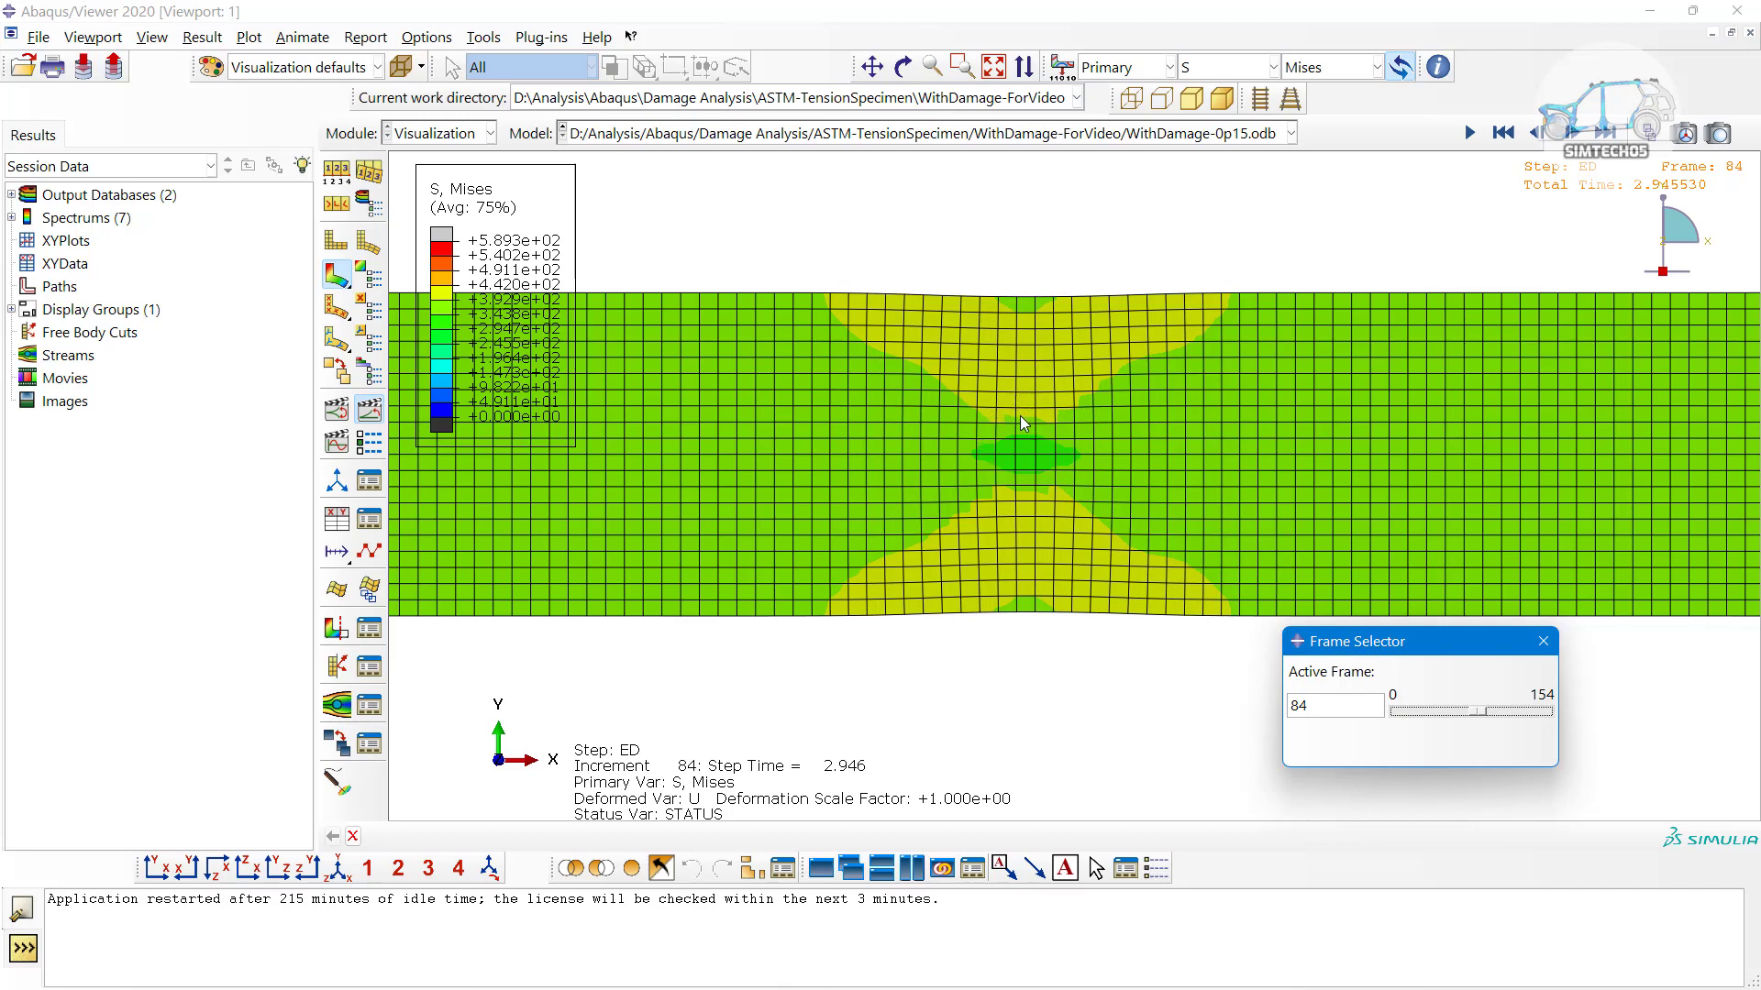
Plot the plastic strain PE contours, followed by the equivalent plastic strain PEEQ, at frame 84
left_click(1245, 68)
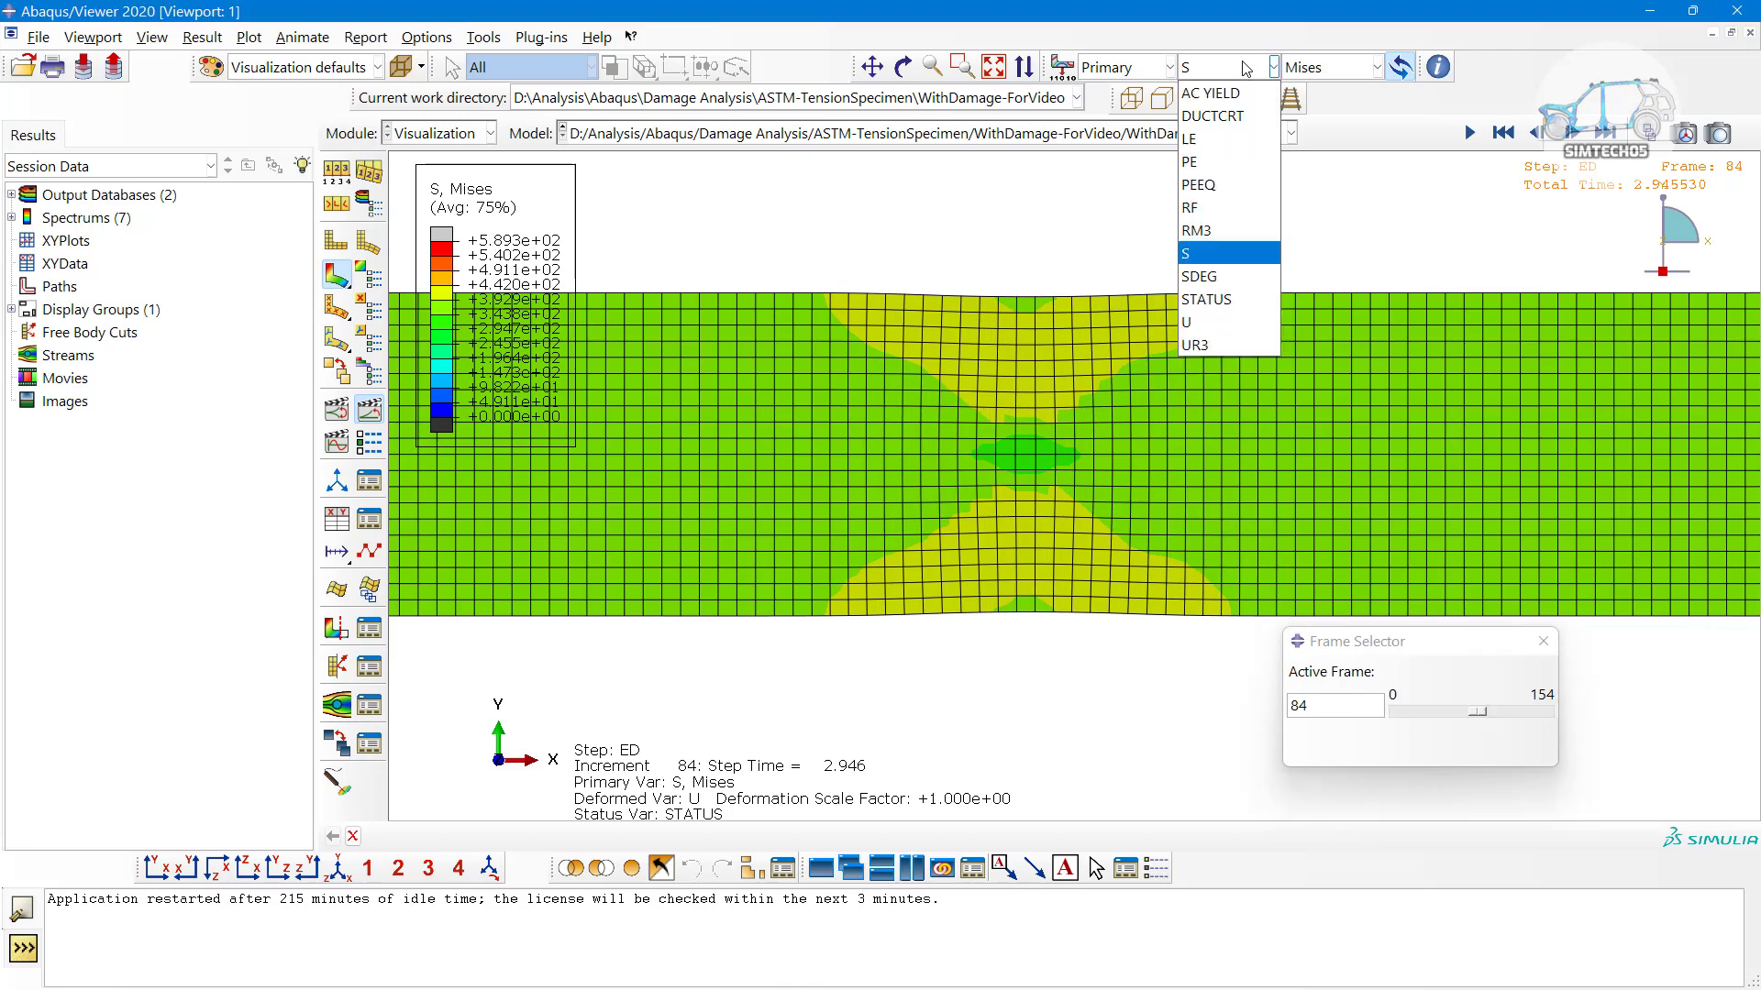
left_click(1207, 162)
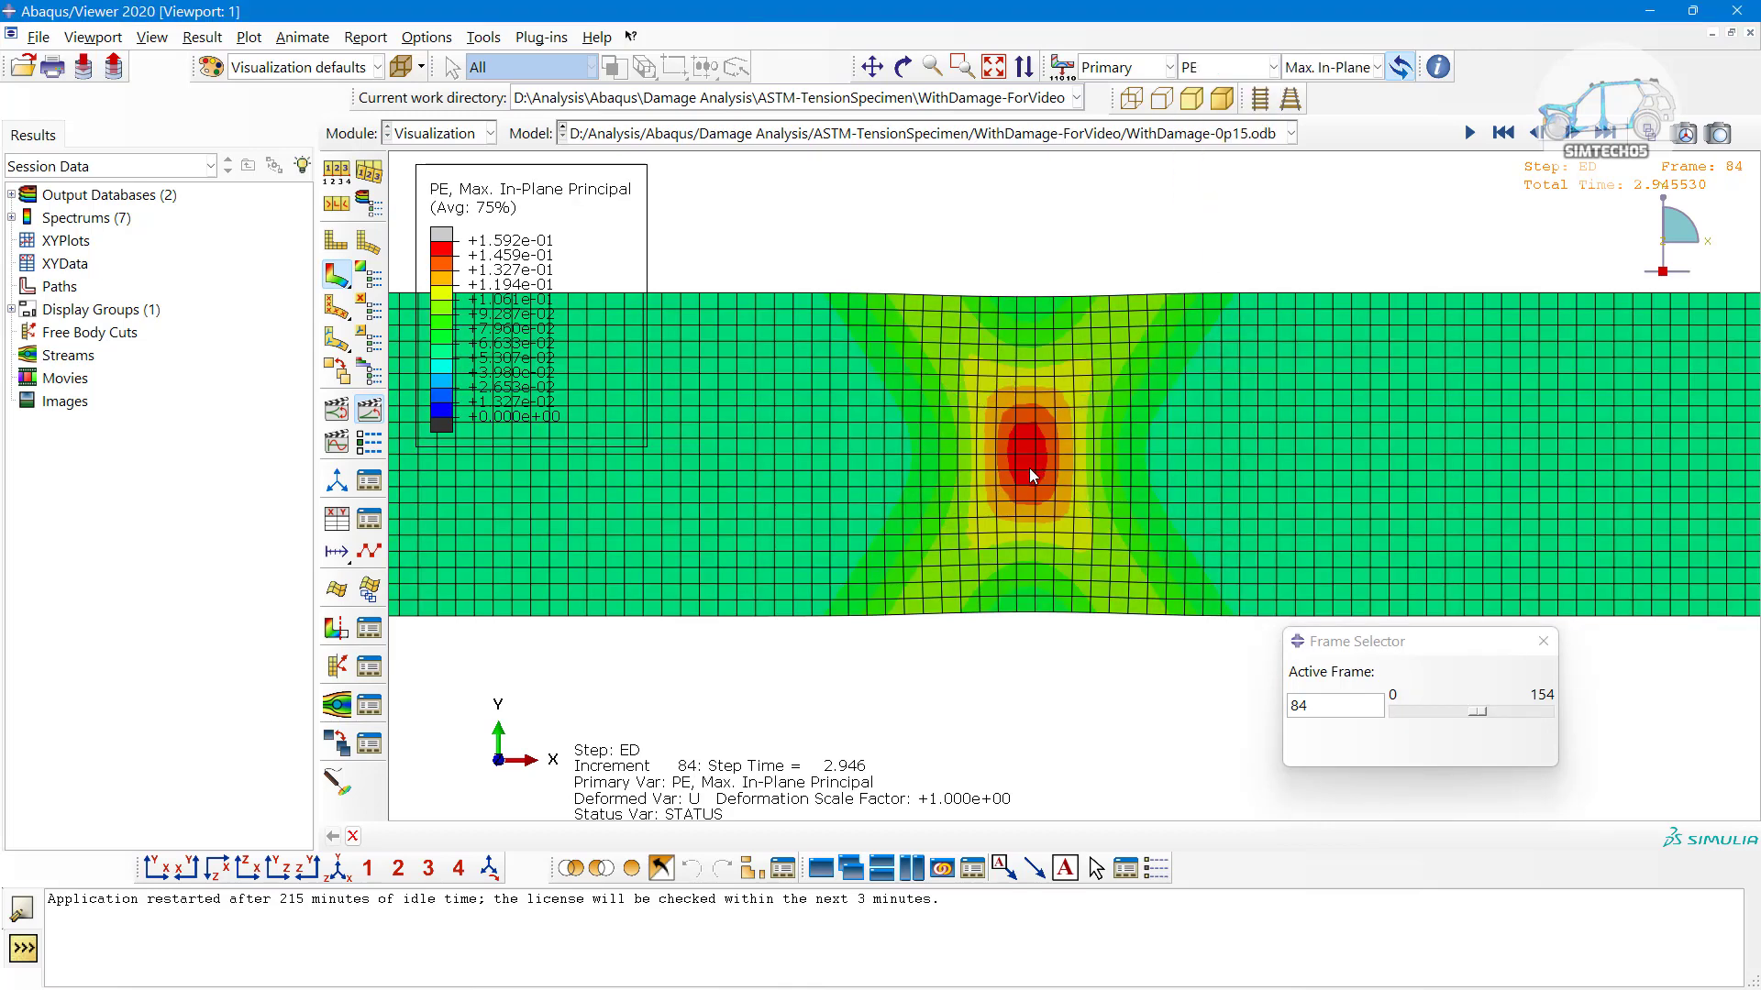
left_click(1263, 68)
left_click(1201, 185)
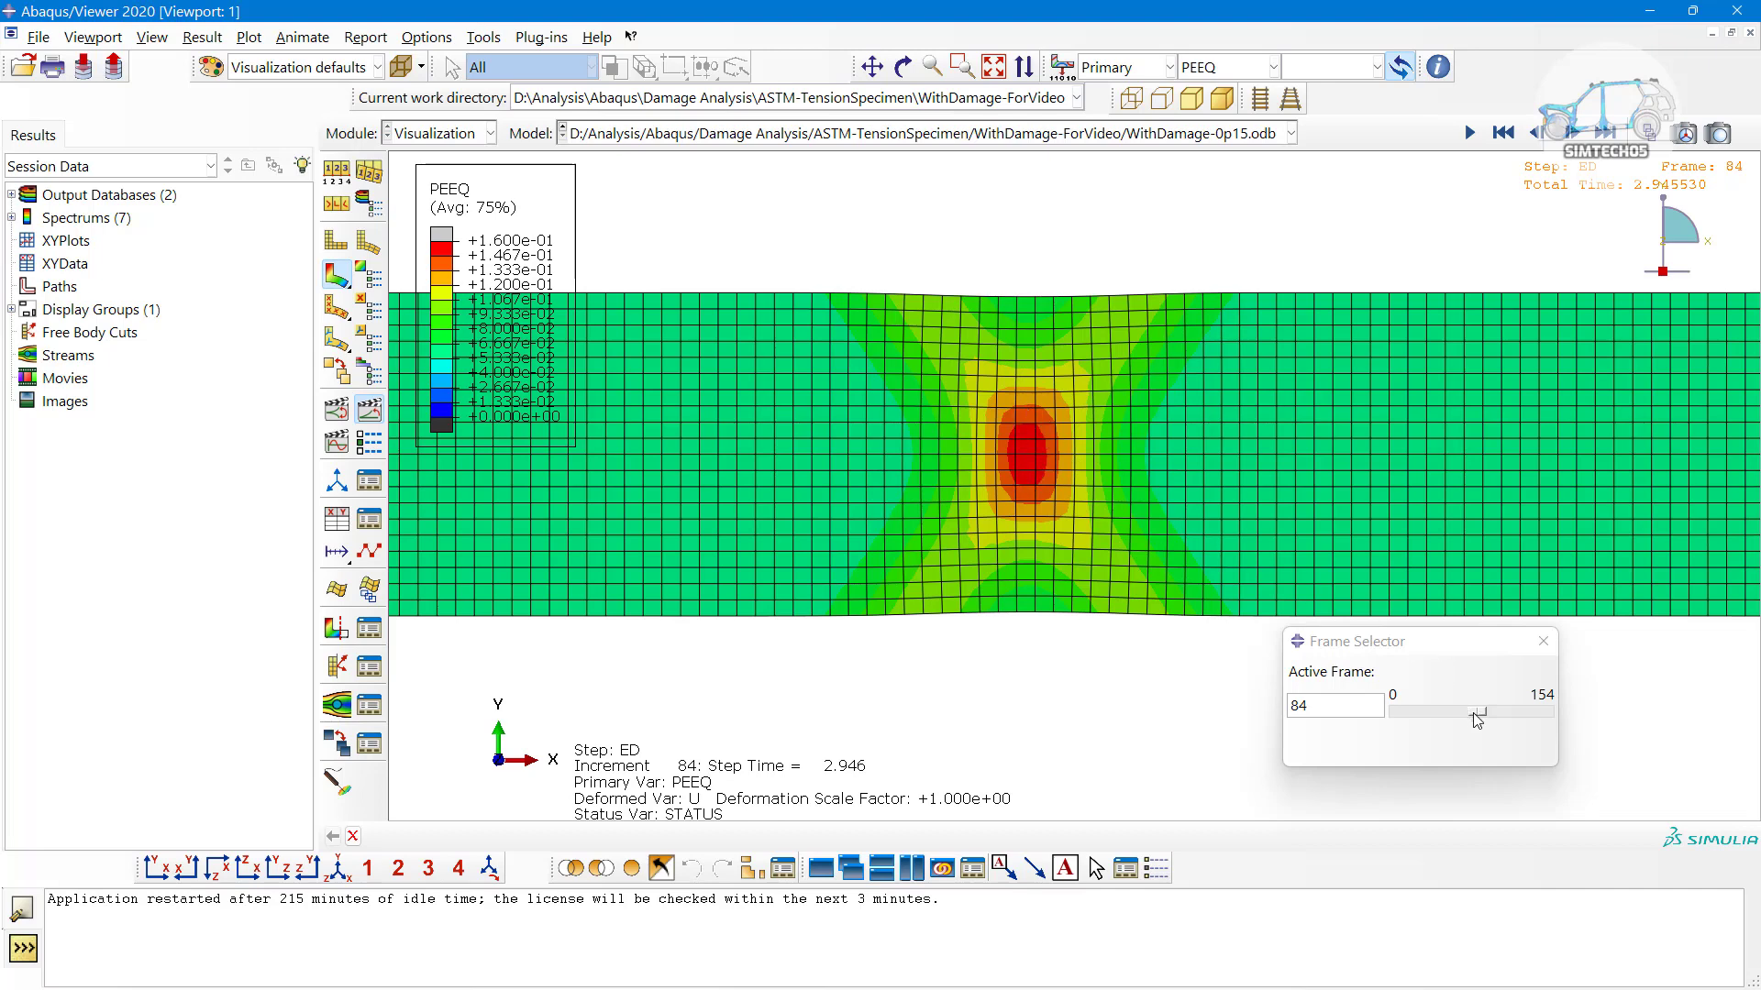
left_click_drag(1473, 712, 1473, 714)
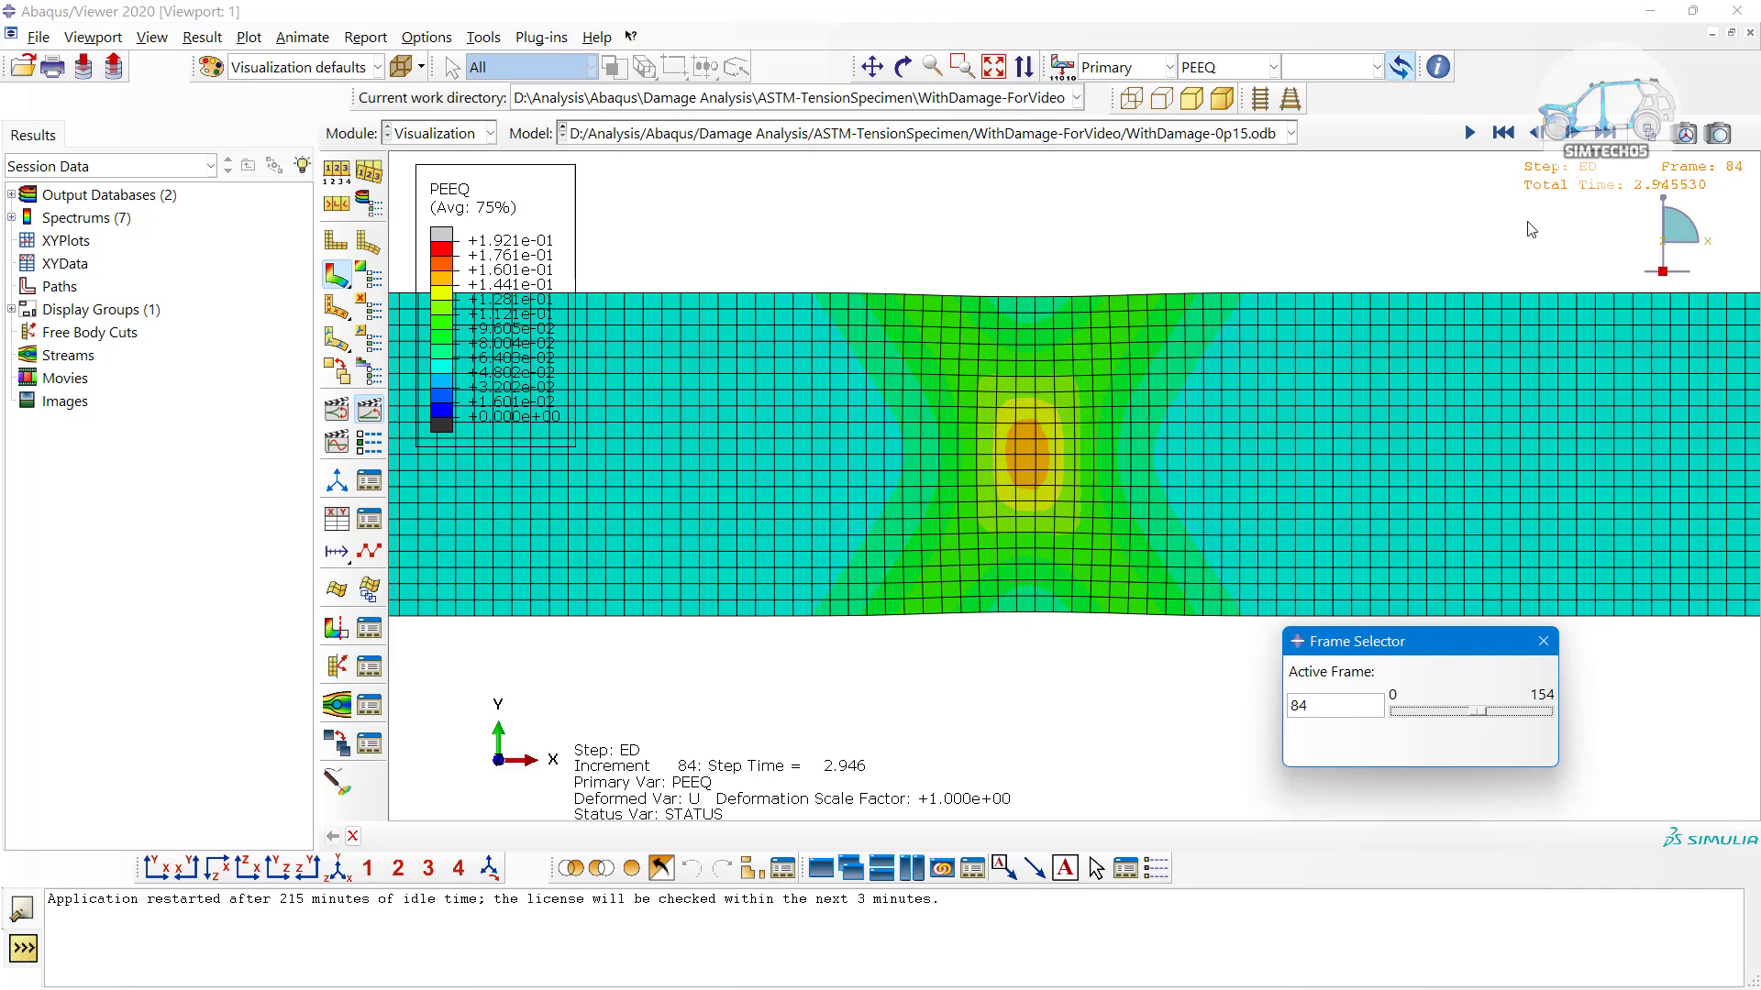
Step the PEEQ plot forward to frame 87 and back to frame 85 to examine the start of cracking
left_click(1572, 135)
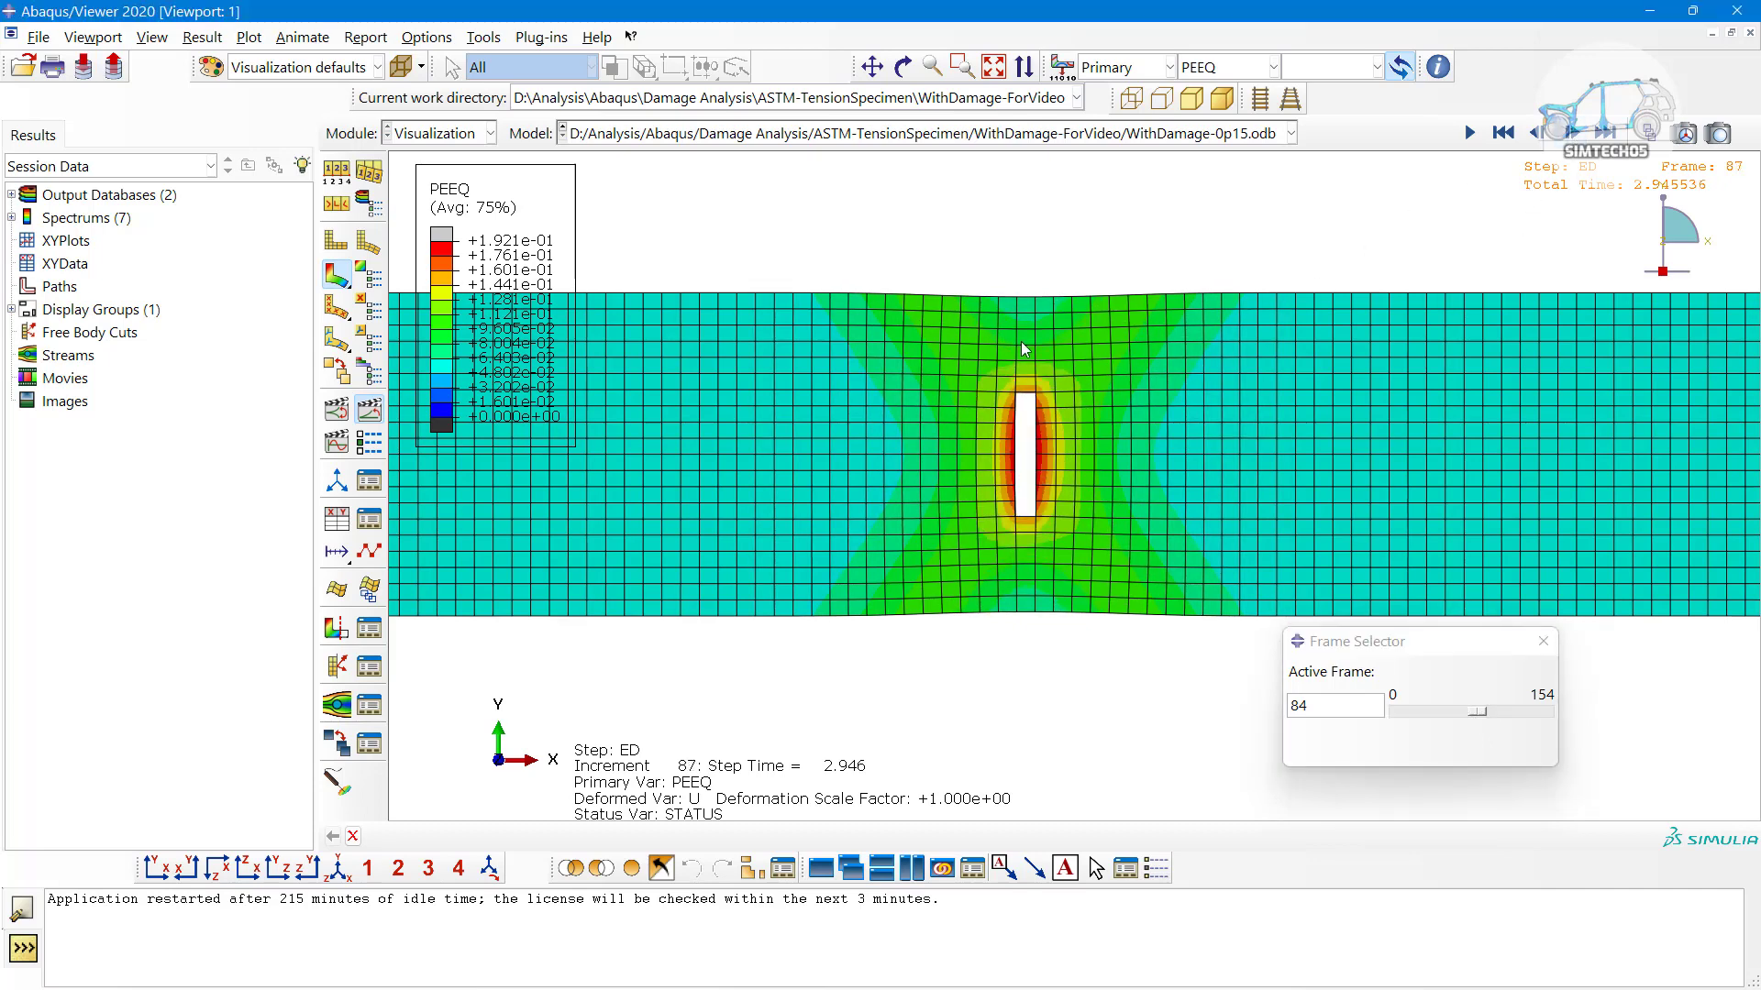
left_click(1532, 138)
left_click(1532, 138)
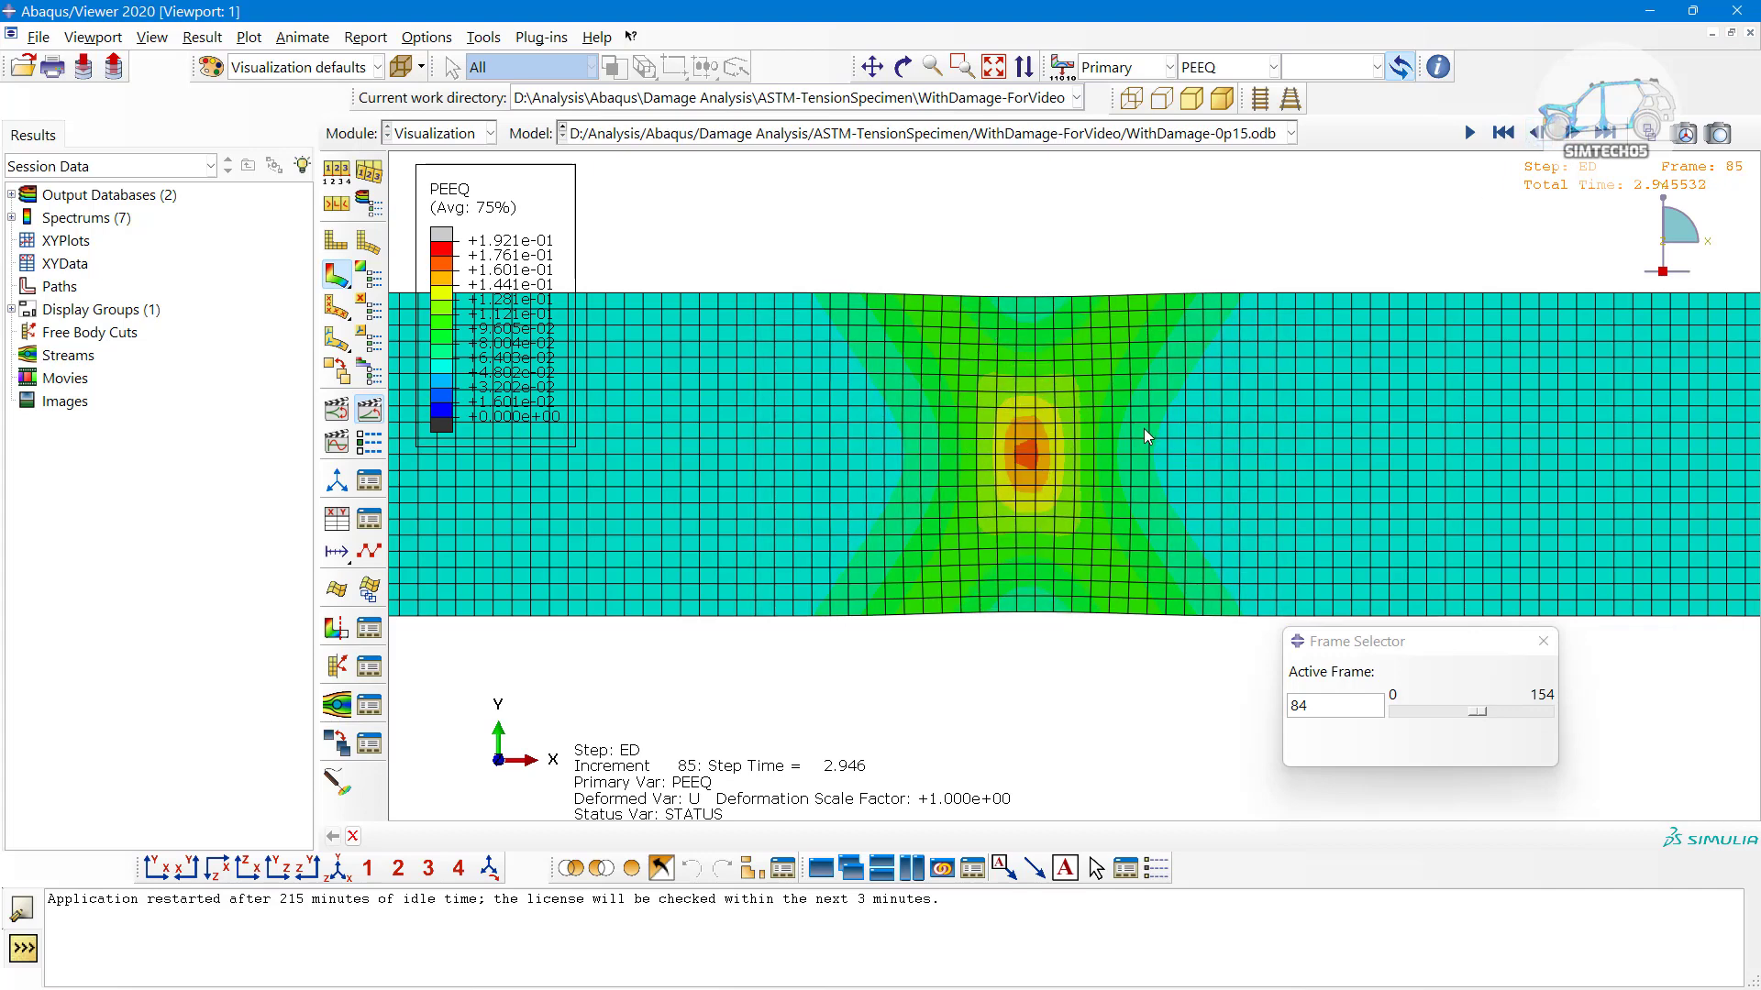
scroll(1143, 427, "up", 1)
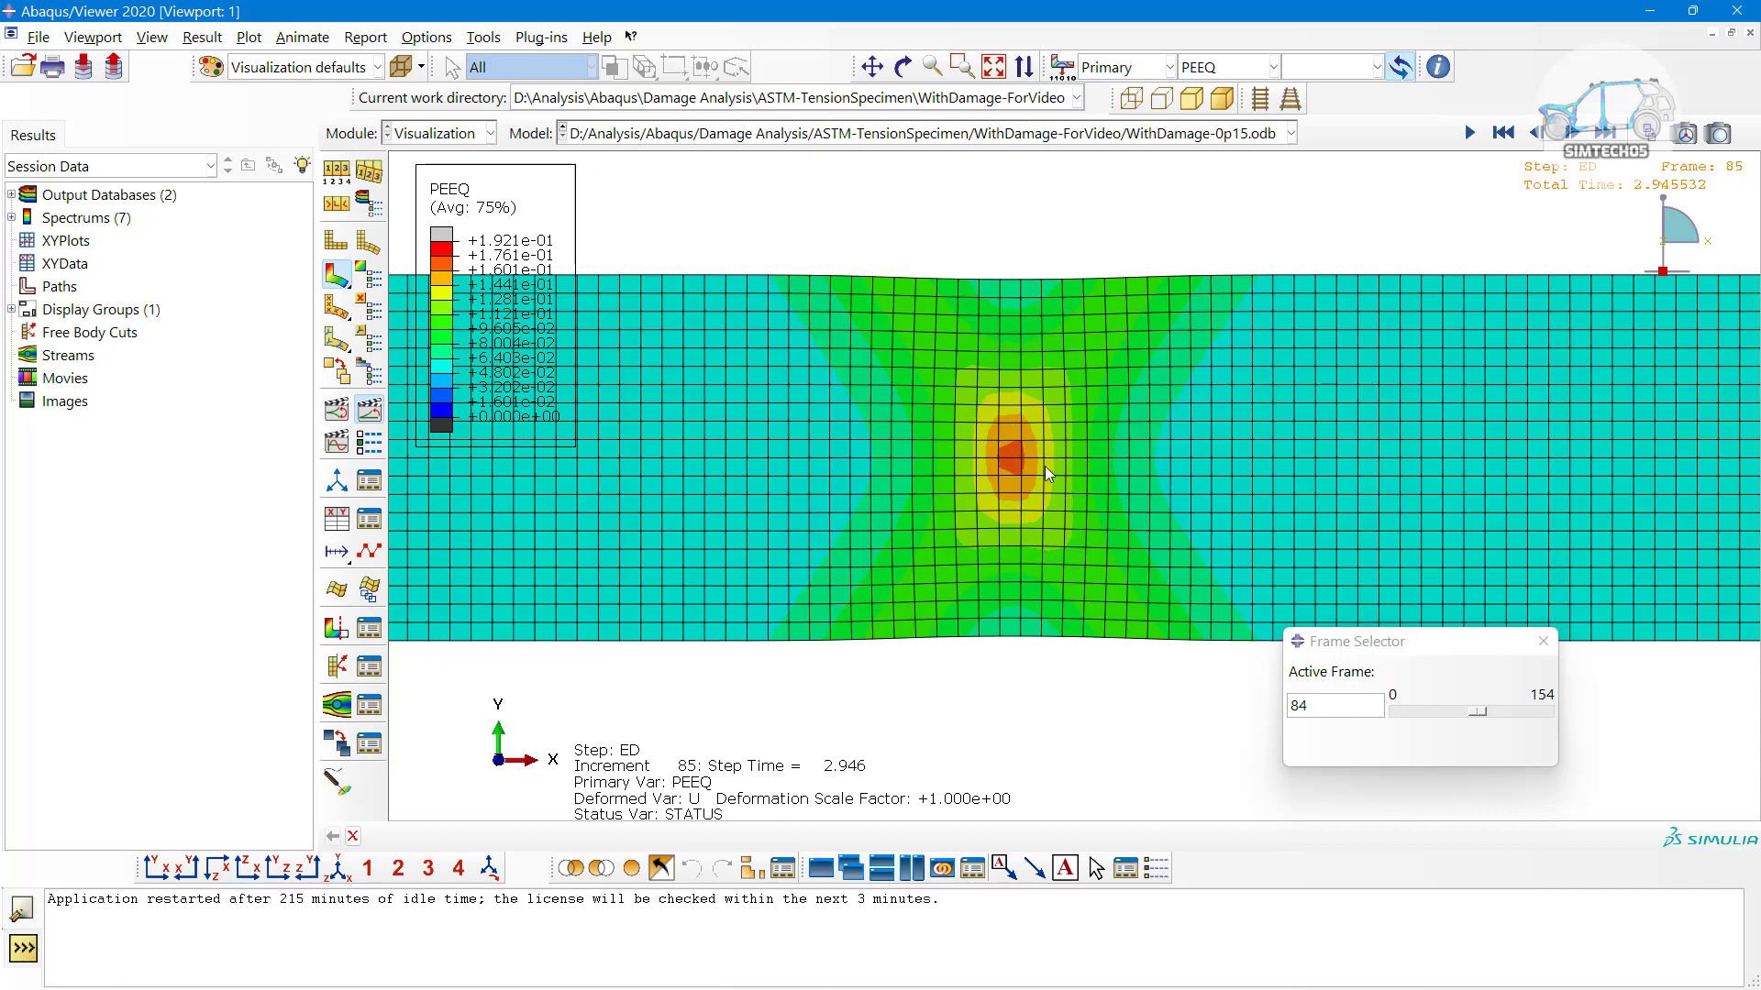
Advance the PEEQ plot frame by frame from frame 85 past frame 100 to examine the crack growing across the gauge section
left_click(1564, 135)
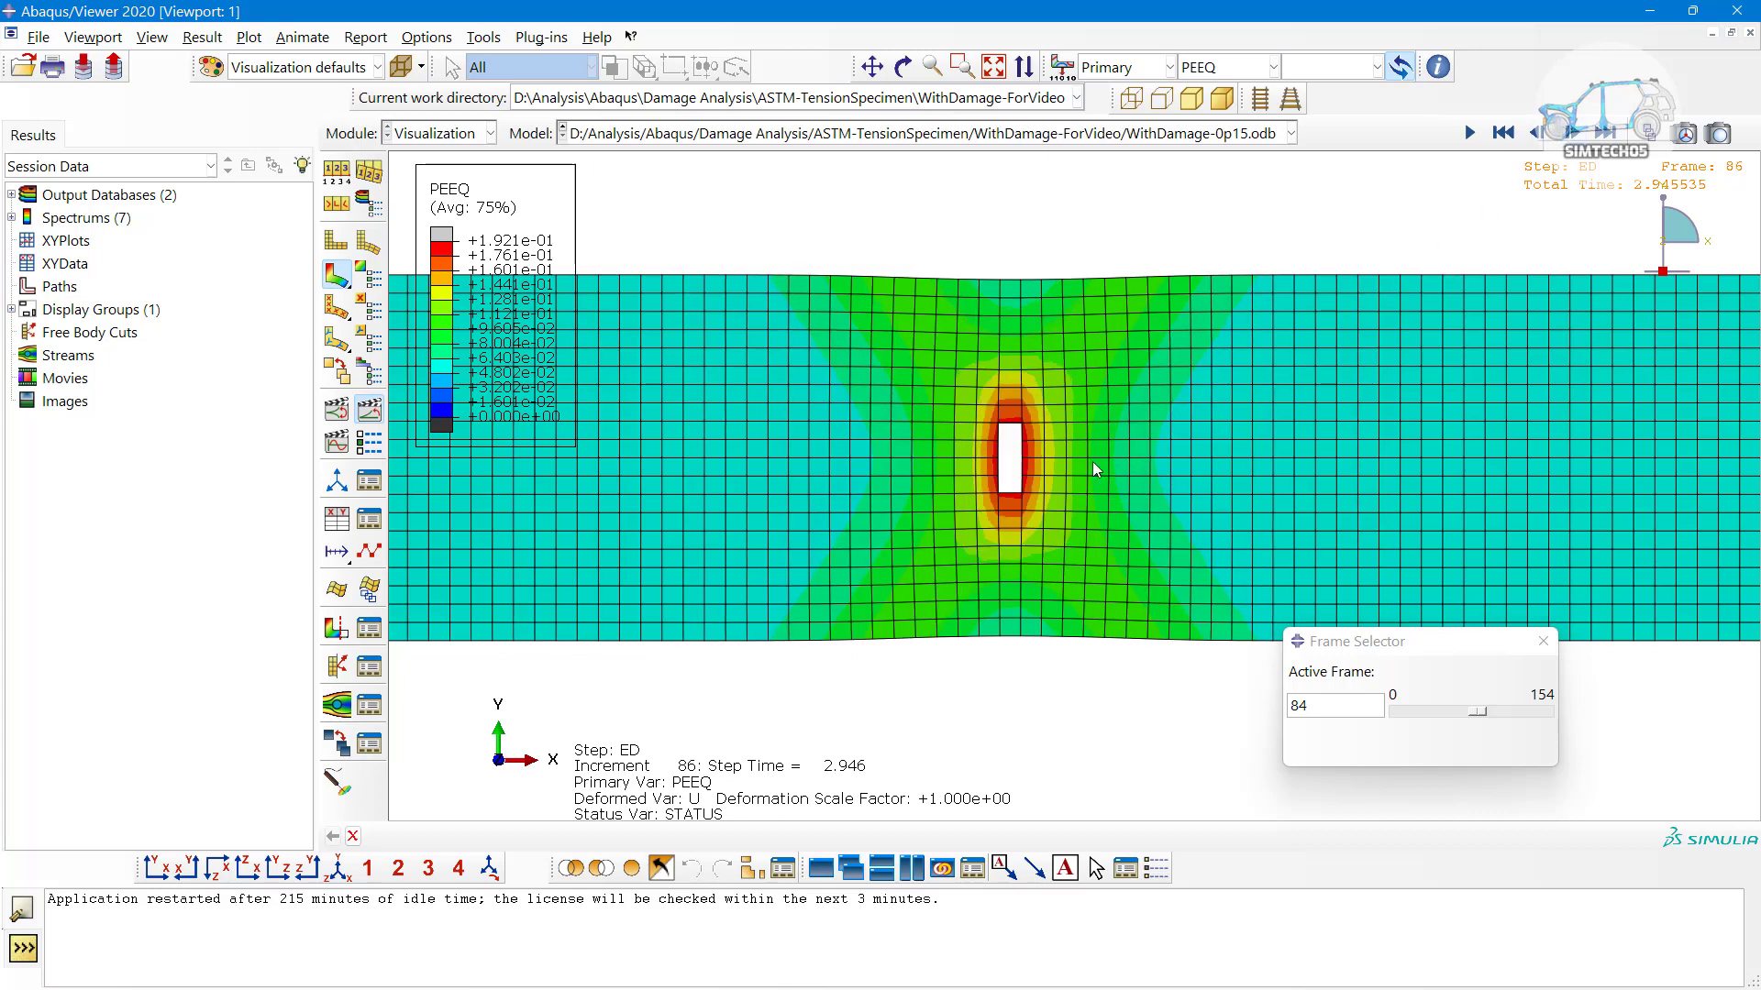
left_click(1571, 136)
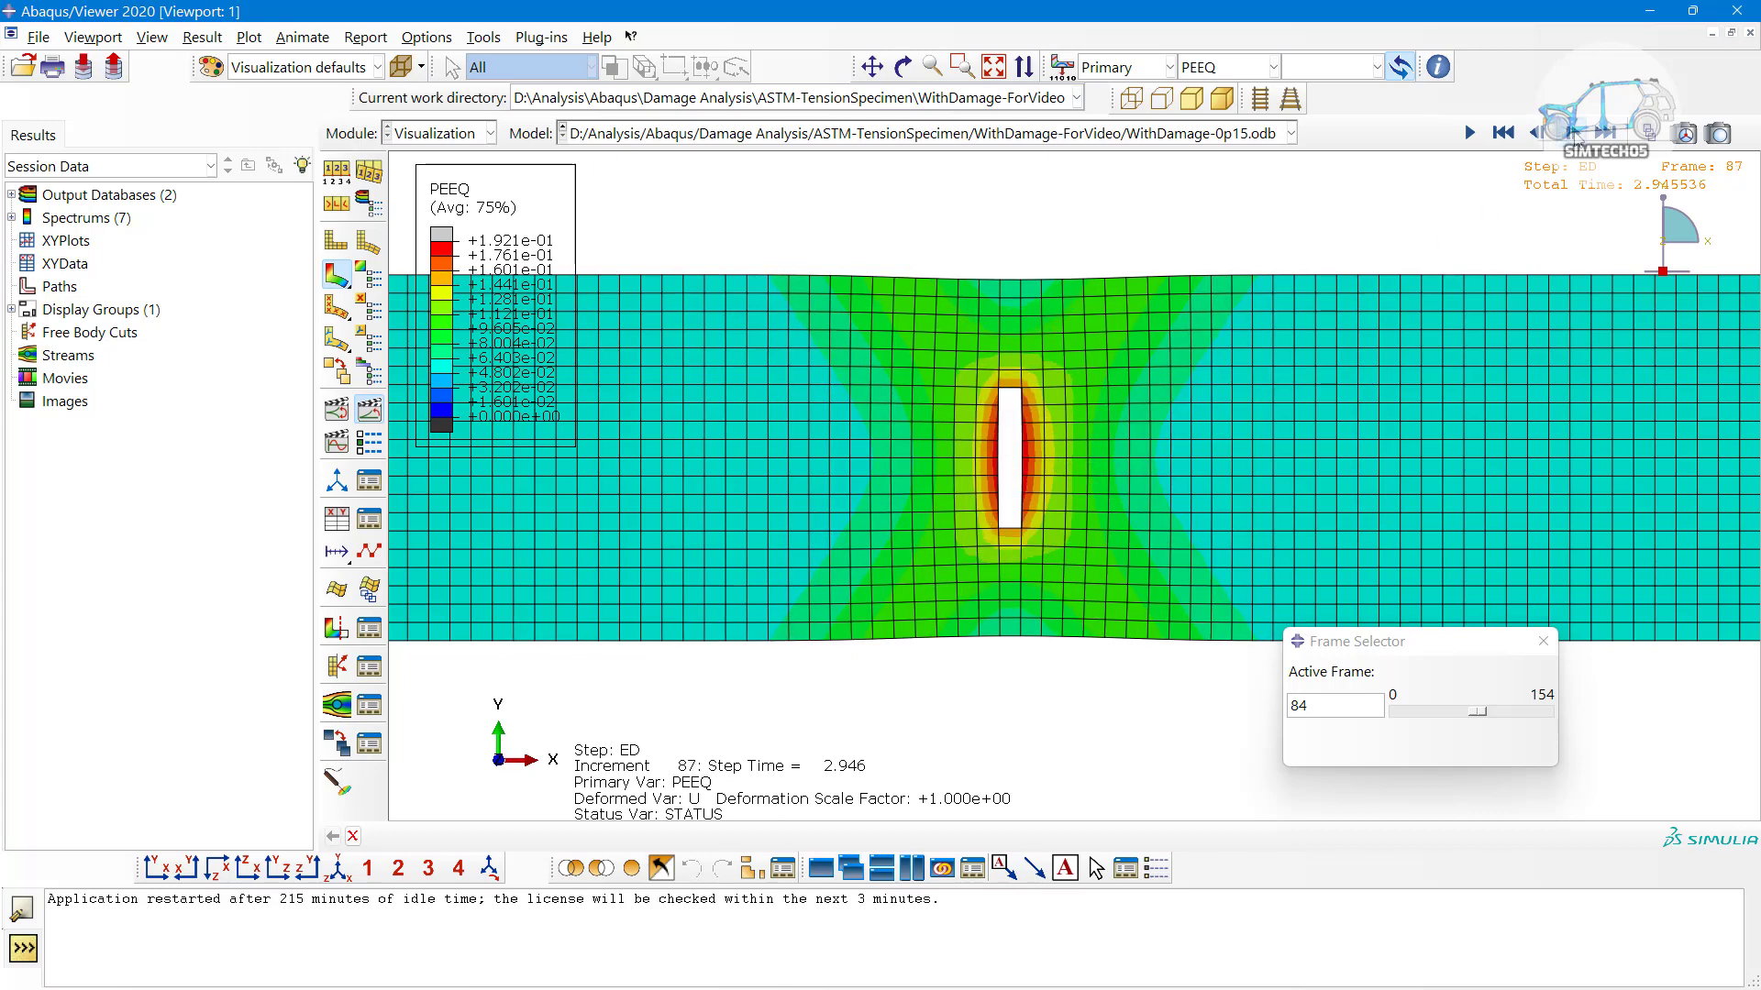
left_click(1572, 135)
left_click(1572, 136)
left_click(1572, 136)
left_click(1572, 136)
left_click(1572, 136)
left_click(1572, 136)
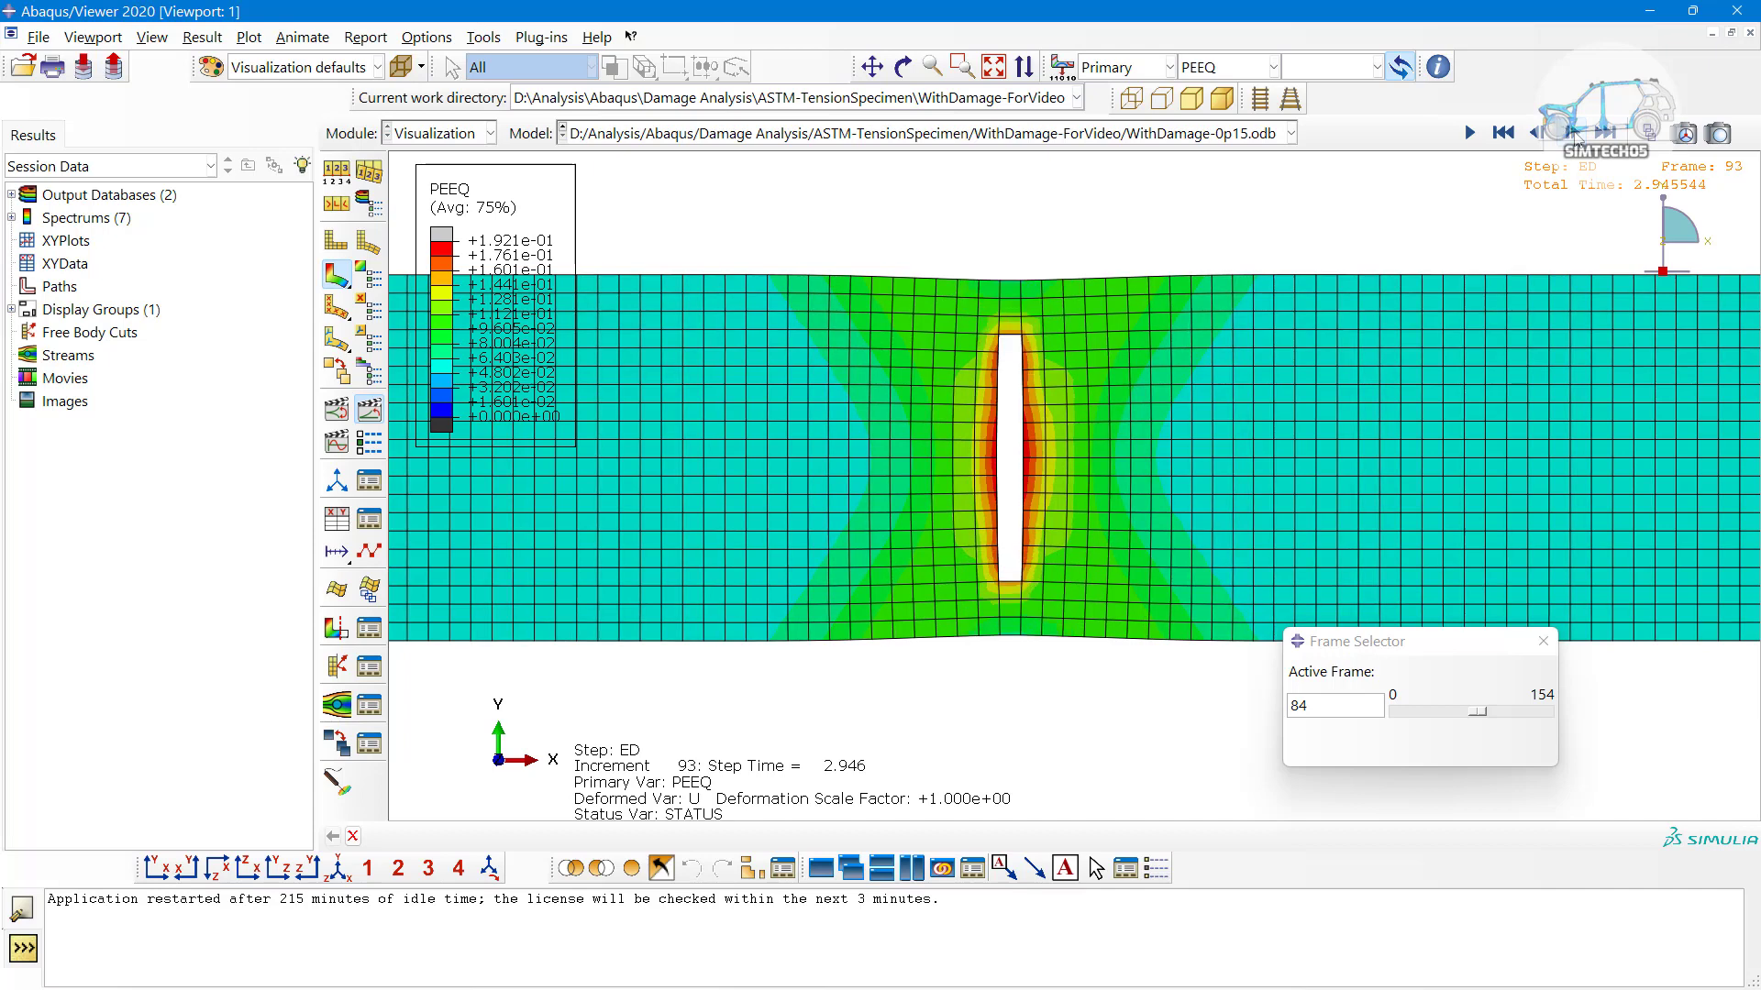
left_click(1572, 134)
left_click(1572, 134)
left_click(1572, 134)
left_click(1571, 134)
left_click(1572, 133)
left_click(1572, 134)
left_click(1572, 134)
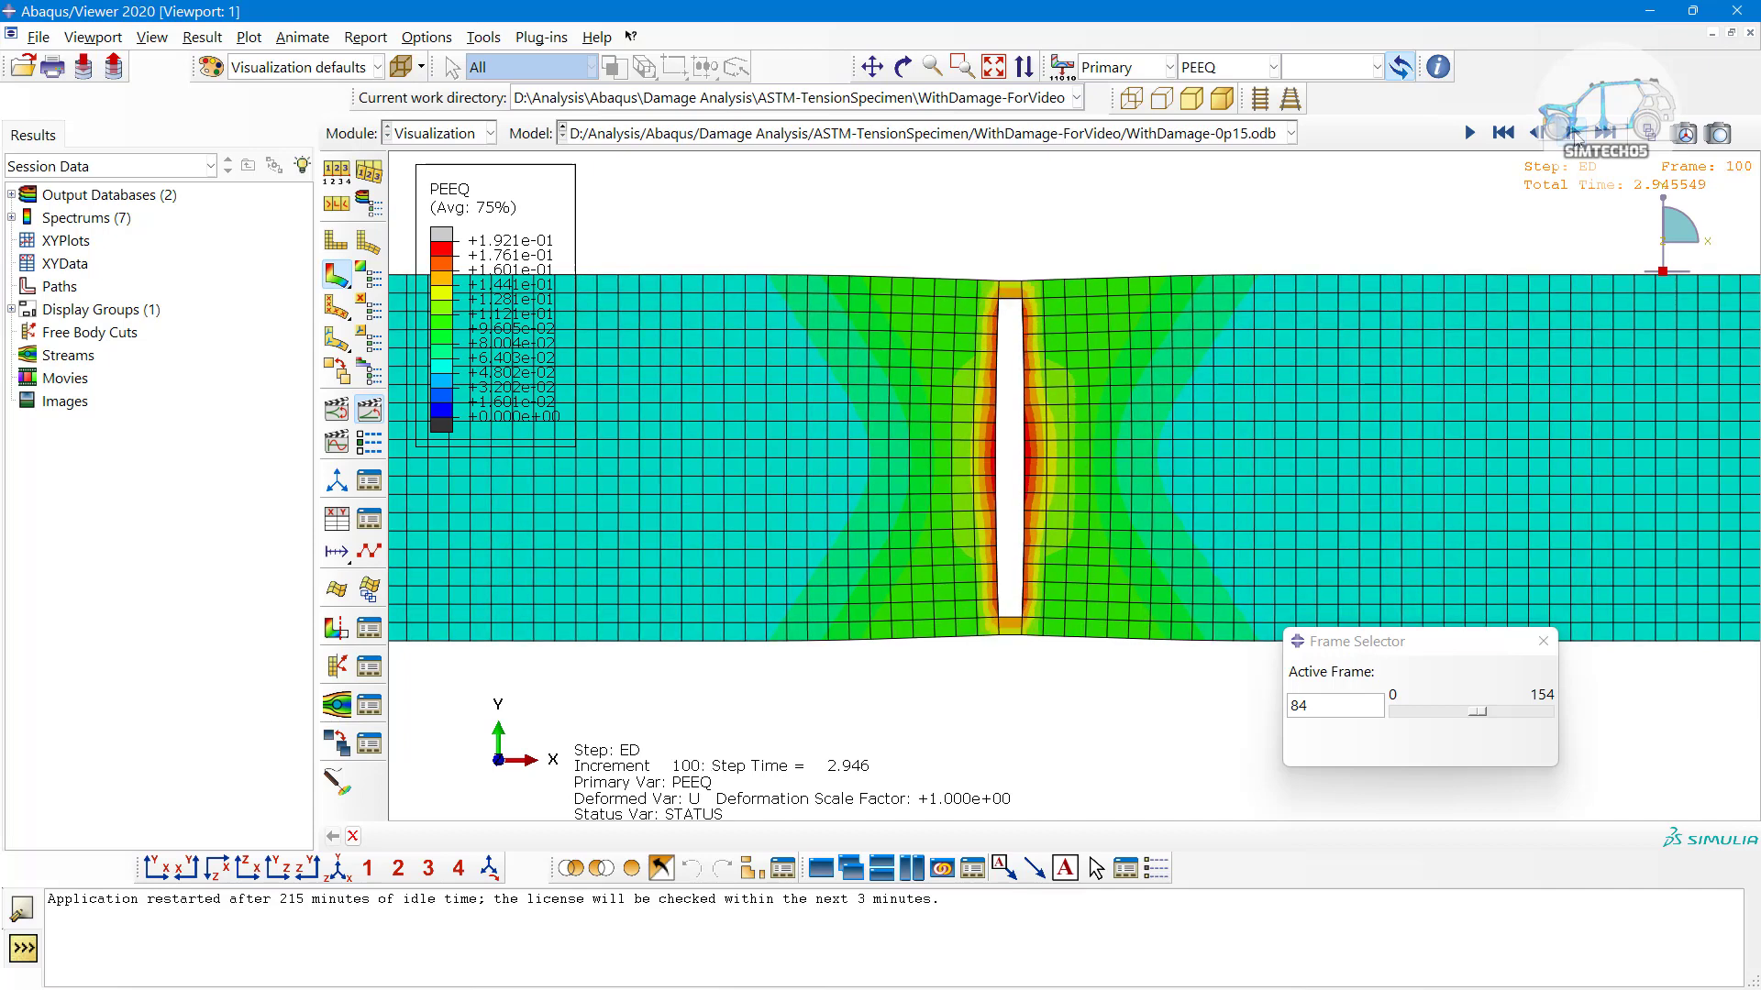
left_click(1572, 134)
Step the PEEQ plot back frame by frame to frame 91
left_click(1539, 134)
left_click(1539, 134)
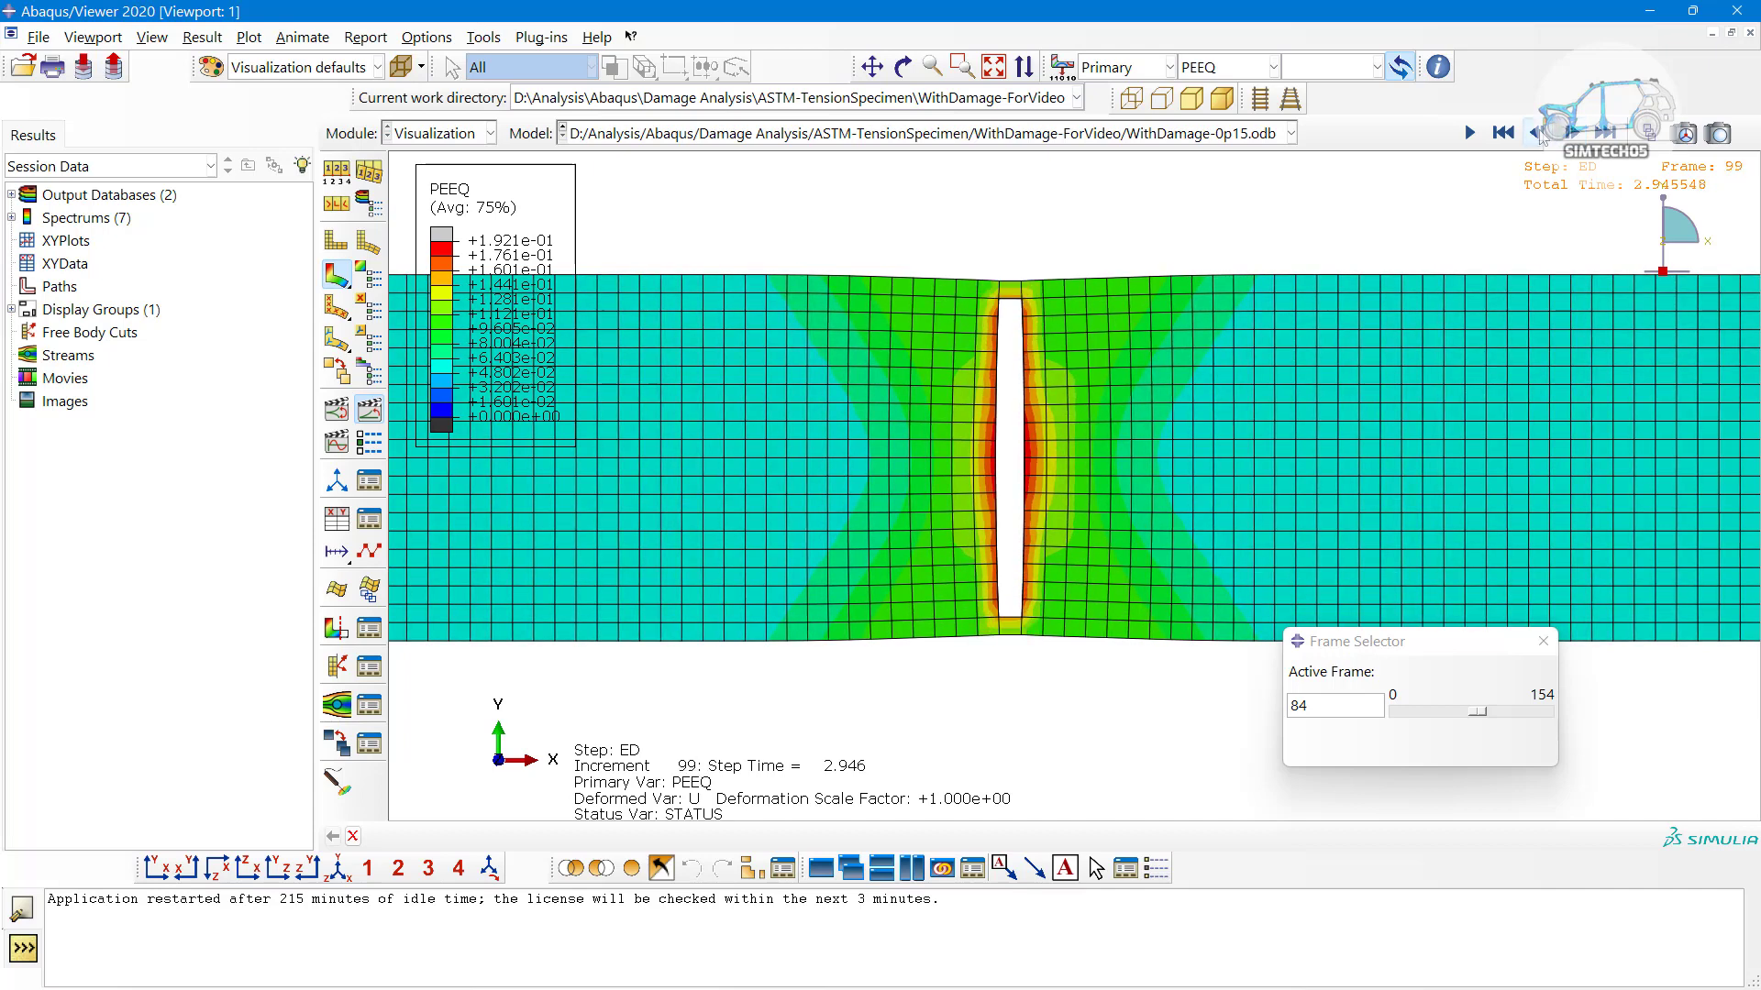
left_click(1539, 134)
left_click(1539, 134)
left_click(1539, 134)
left_click(1539, 134)
left_click(1539, 134)
left_click(1539, 134)
left_click(1539, 134)
left_click(1539, 134)
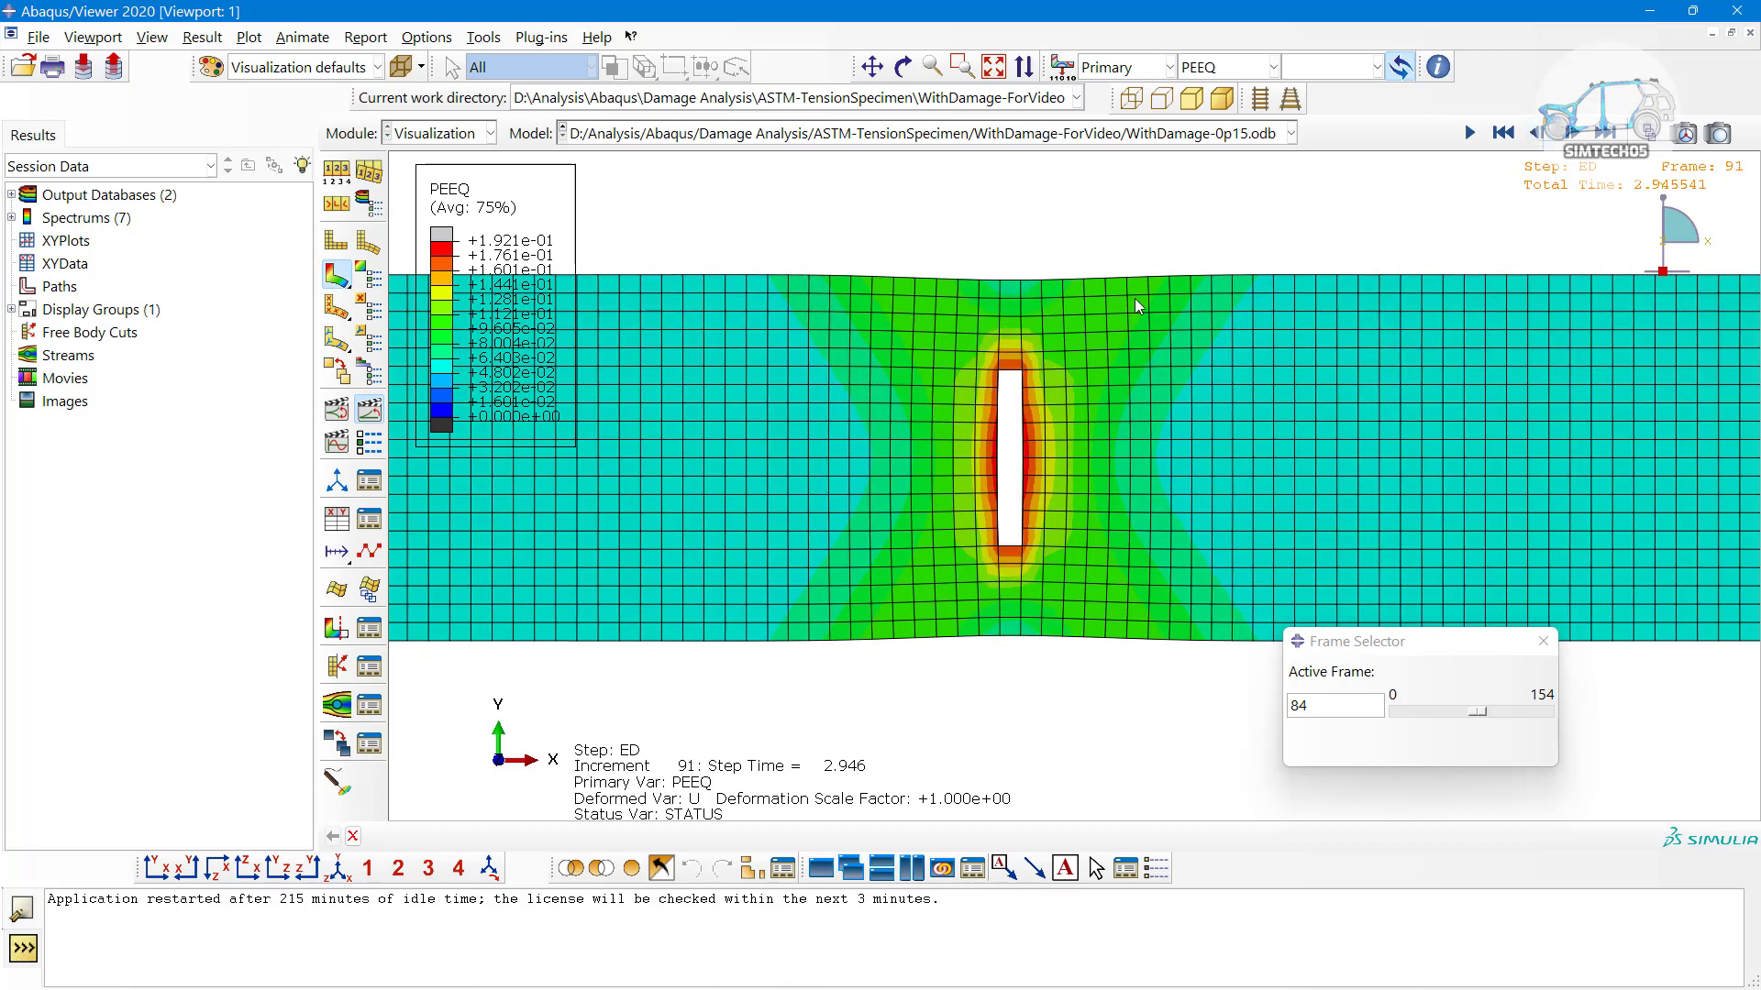
Plot the Mises stress again and step between frames 91 and 85, stopping at frame 87, to examine stress around the crack
left_click(1233, 68)
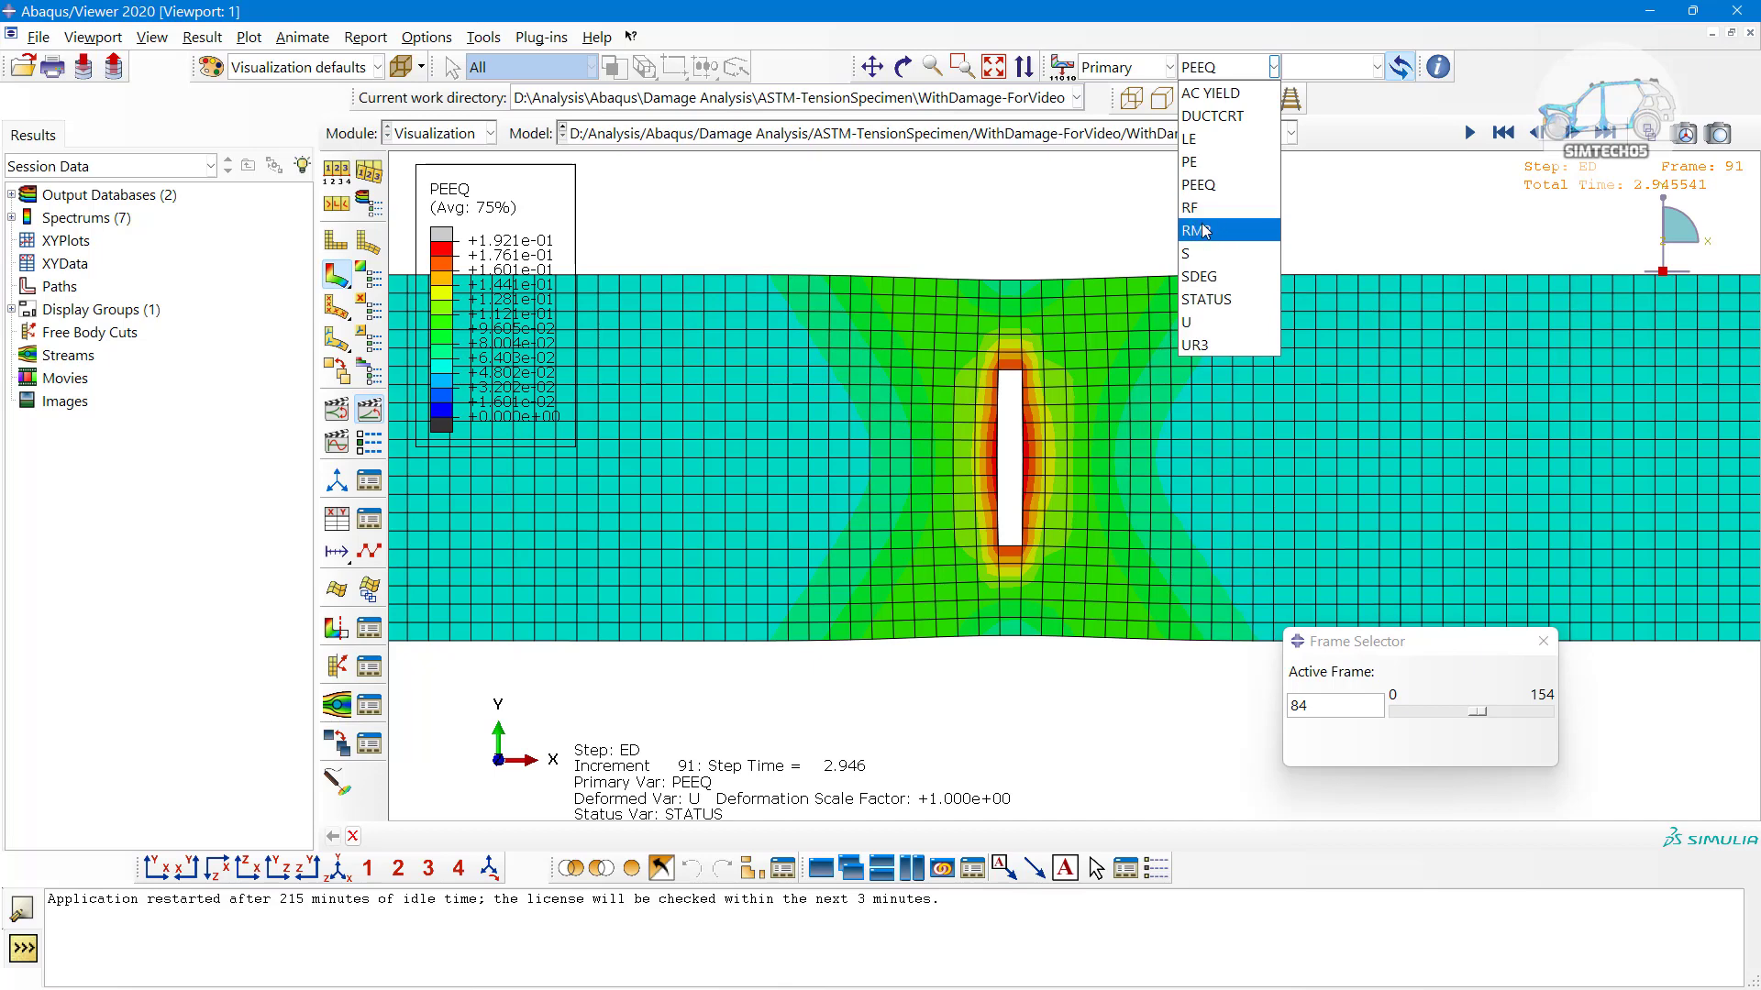
left_click(1201, 254)
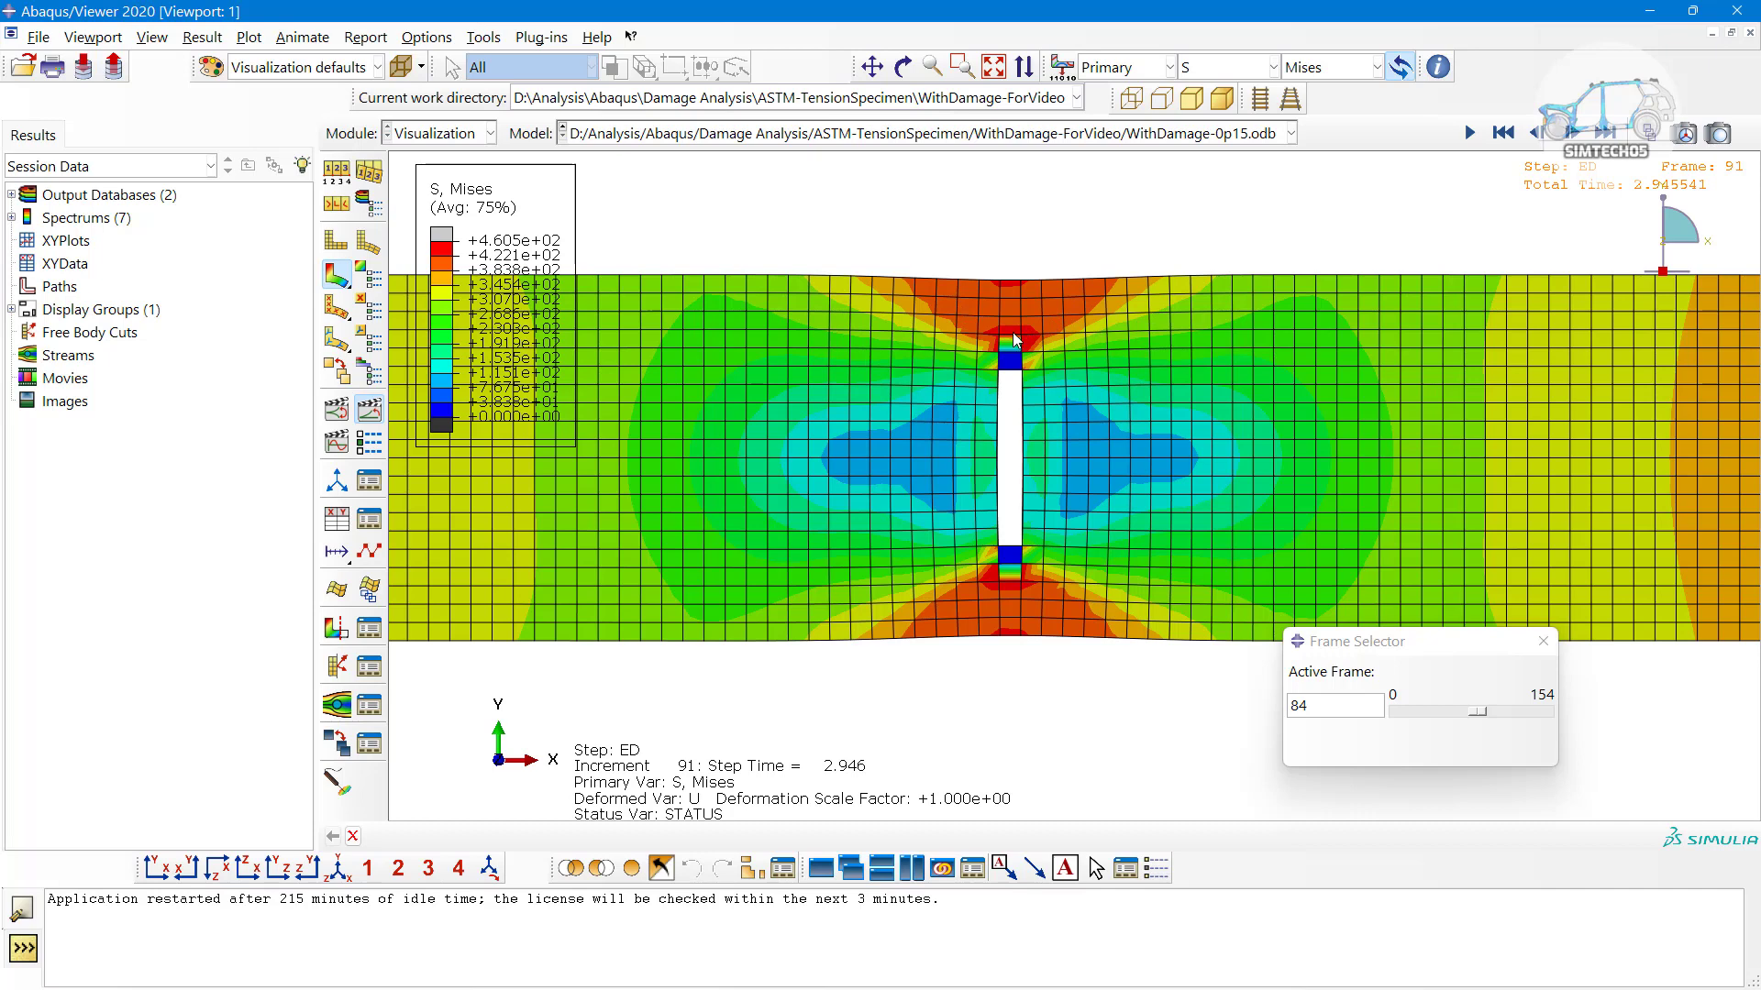
left_click(1537, 133)
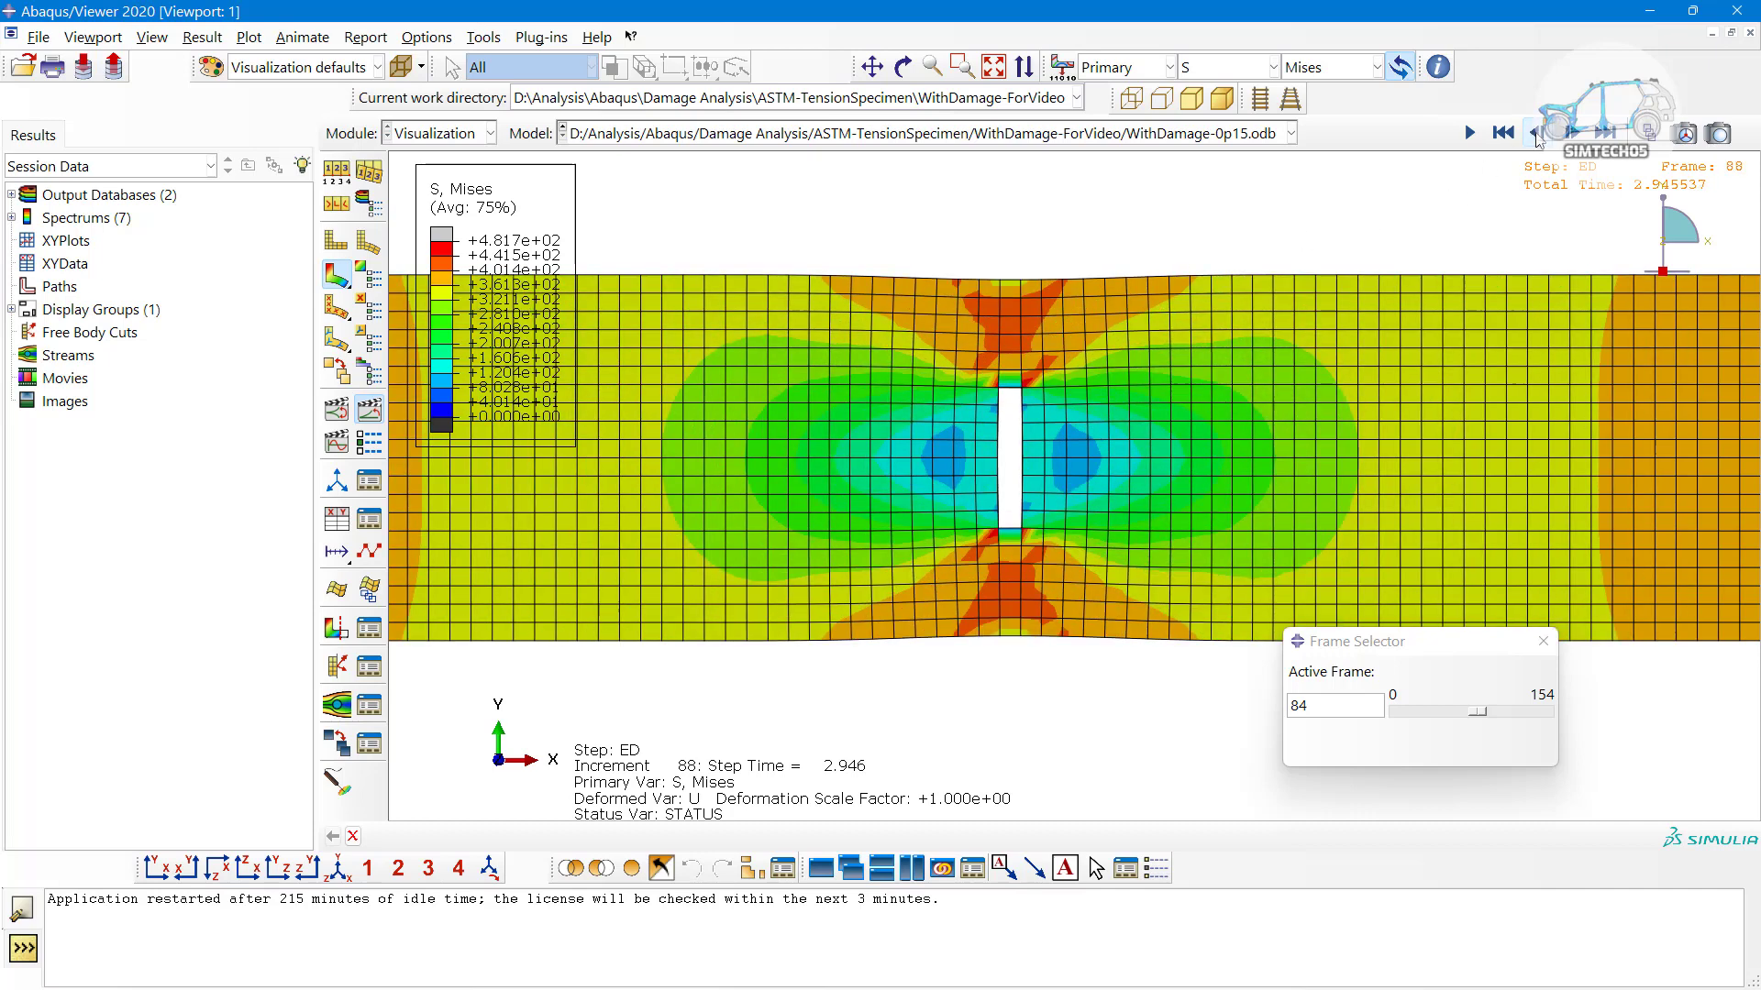
left_click(1536, 134)
left_click(1571, 133)
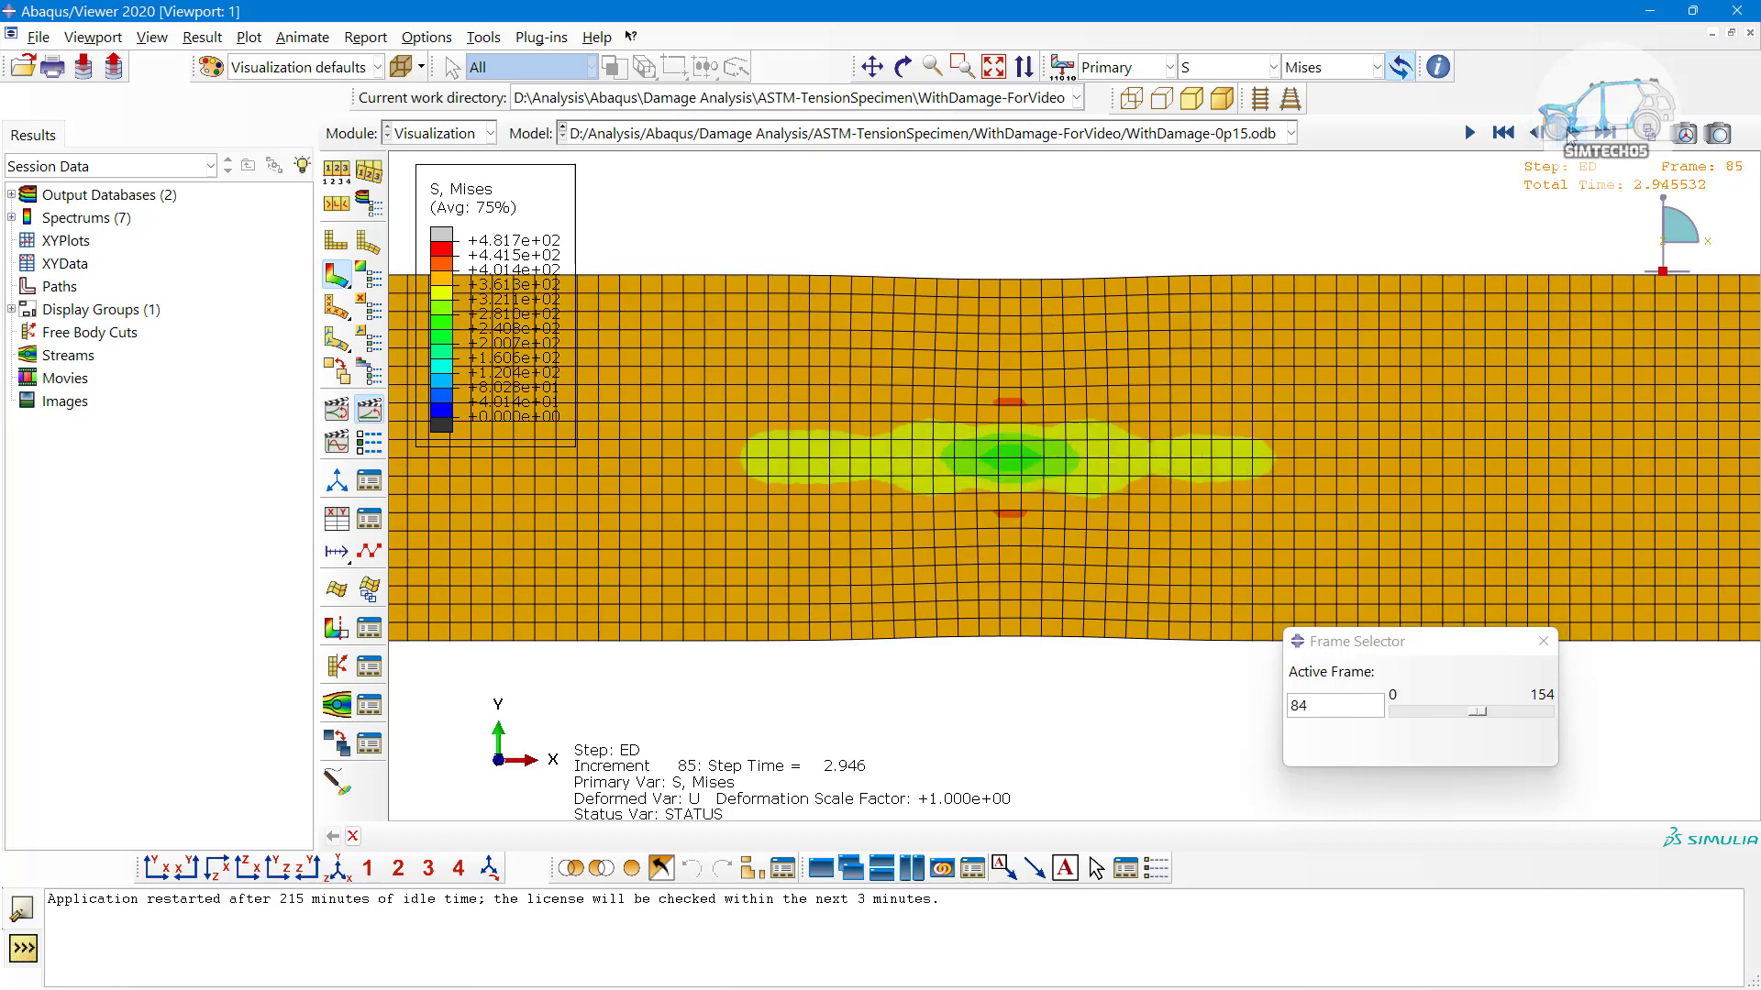
left_click(1571, 134)
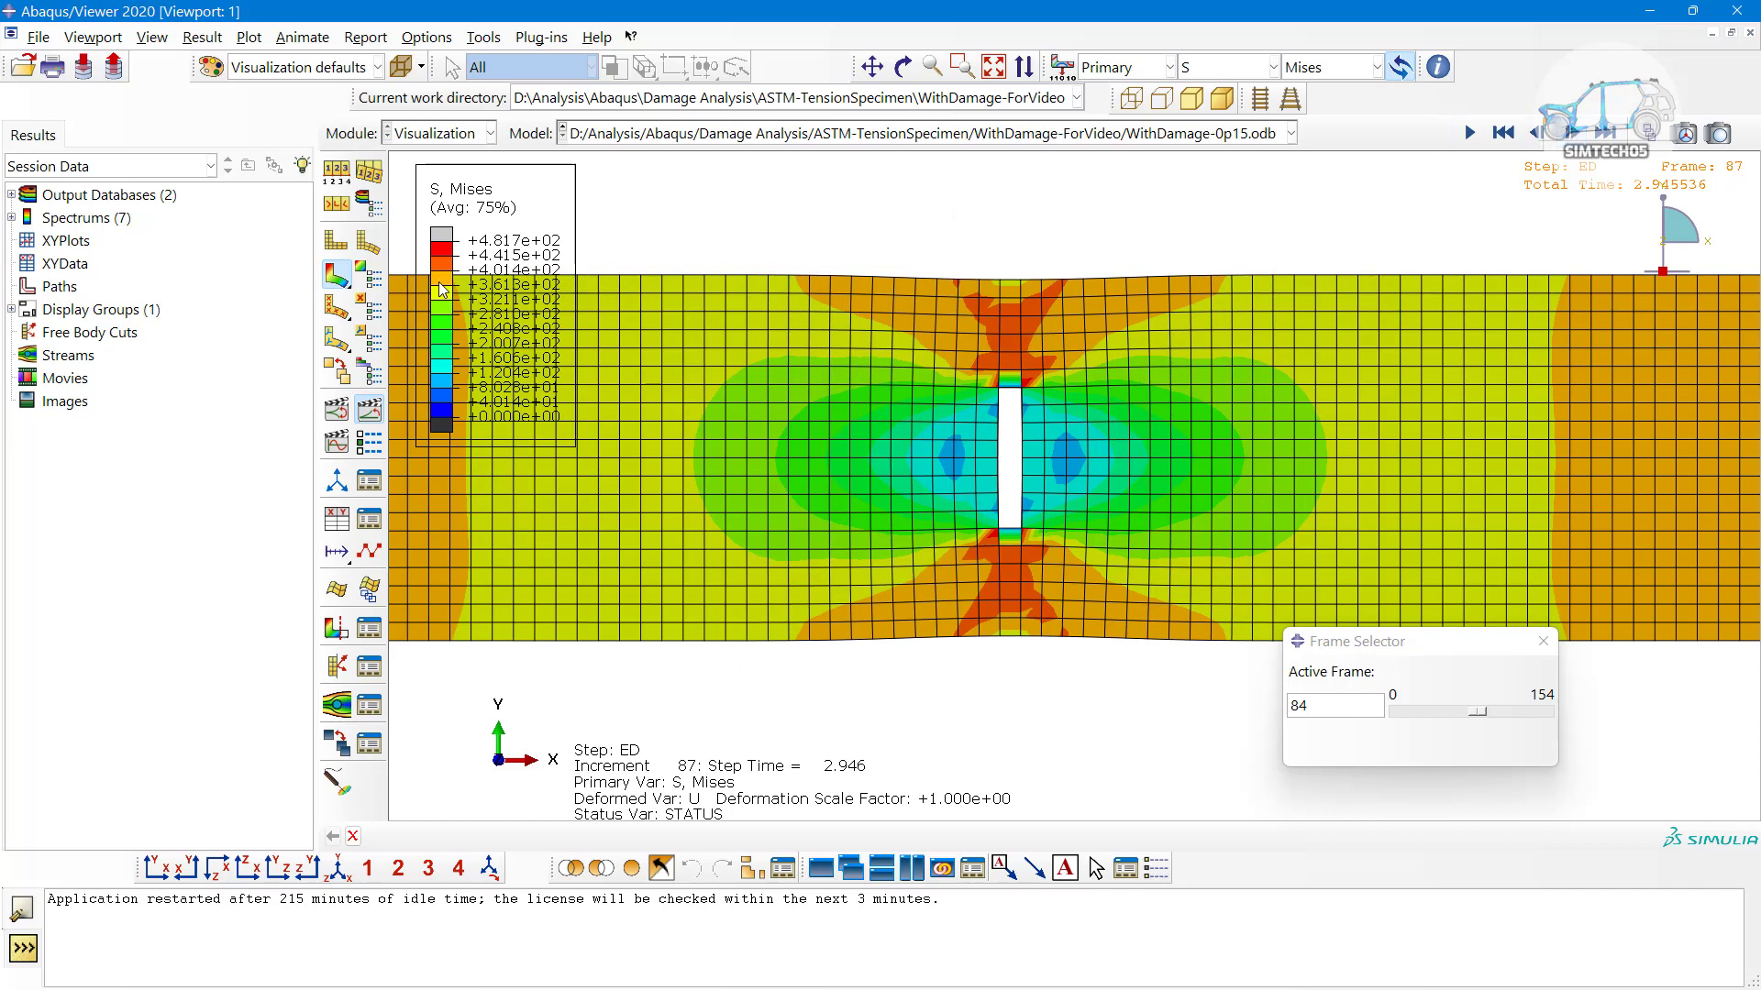
Set the contour plot's auto-computed animation limits to Recompute limits for each frame
left_click(368, 275)
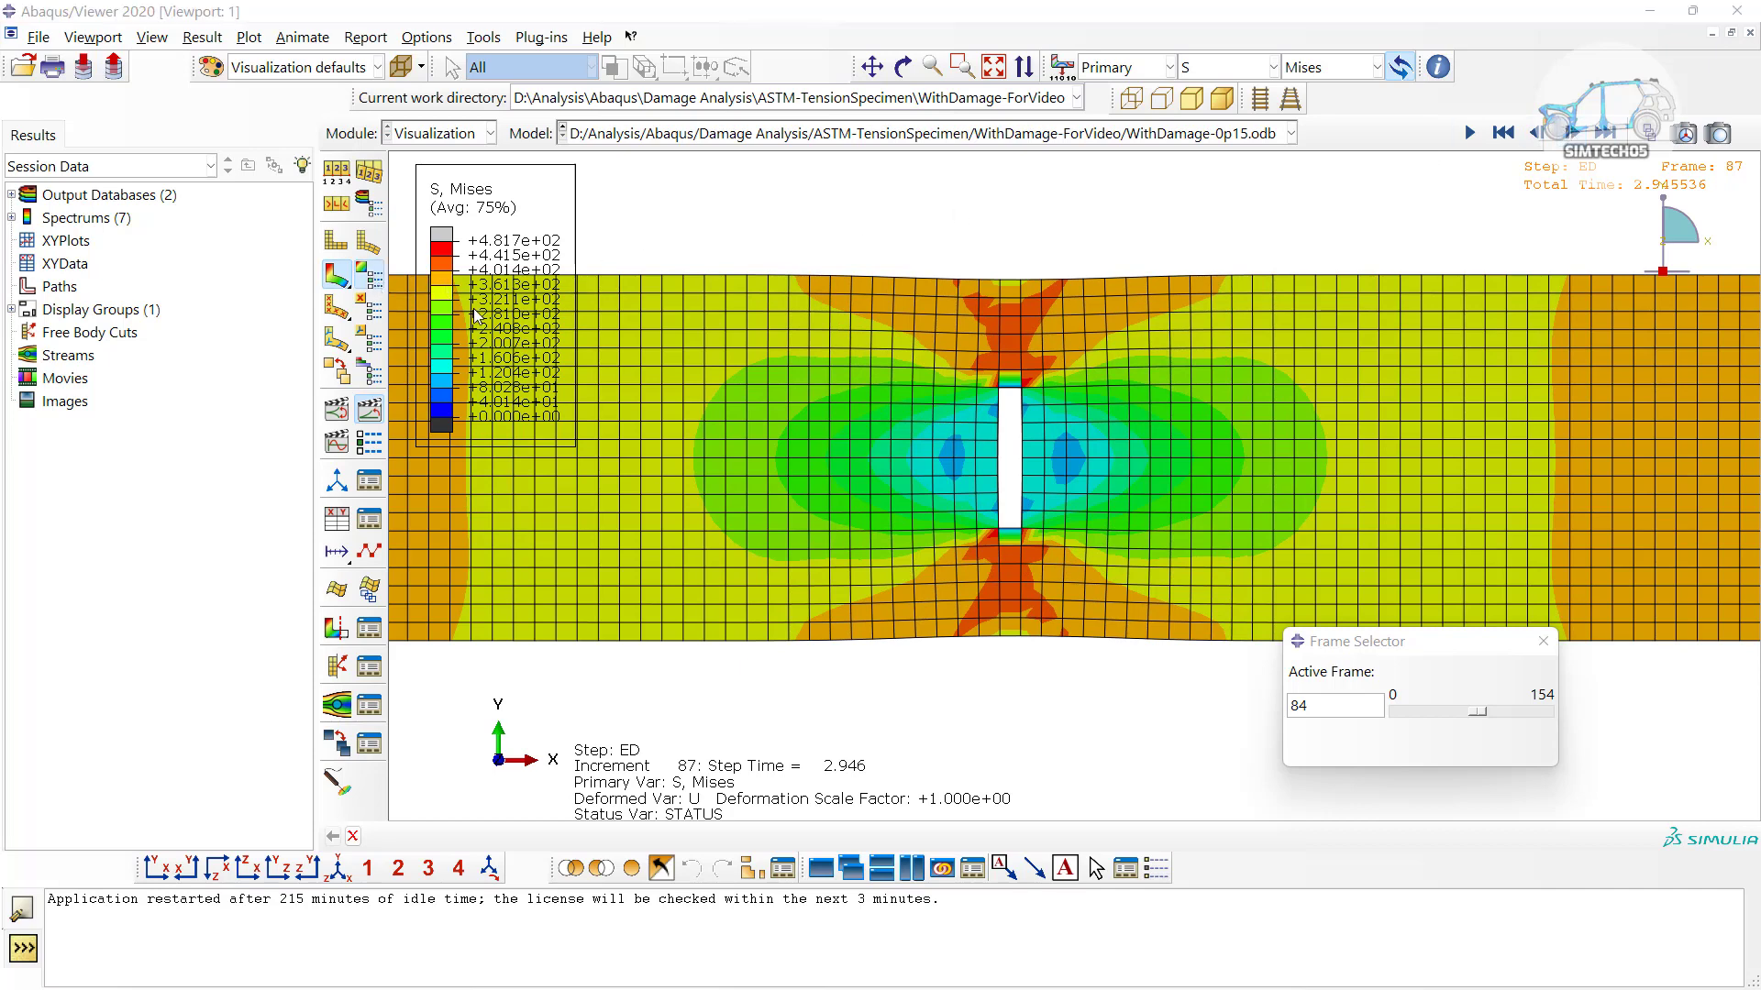
left_click(630, 261)
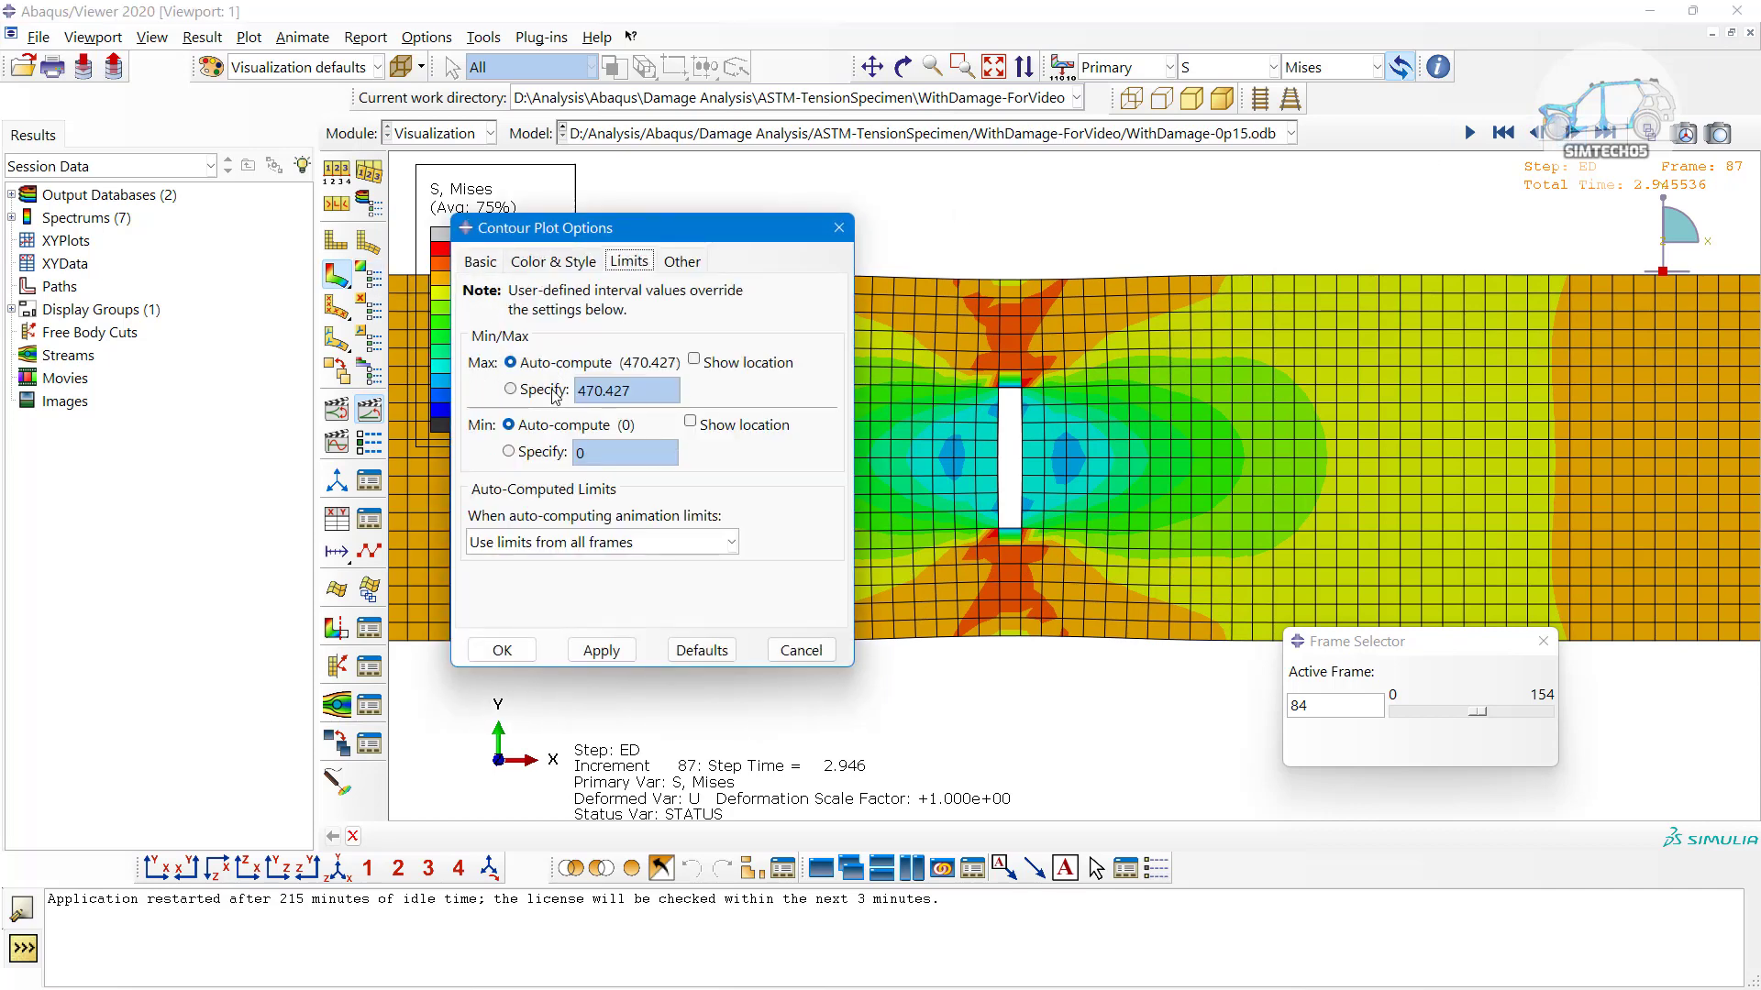
left_click(561, 543)
left_click(560, 613)
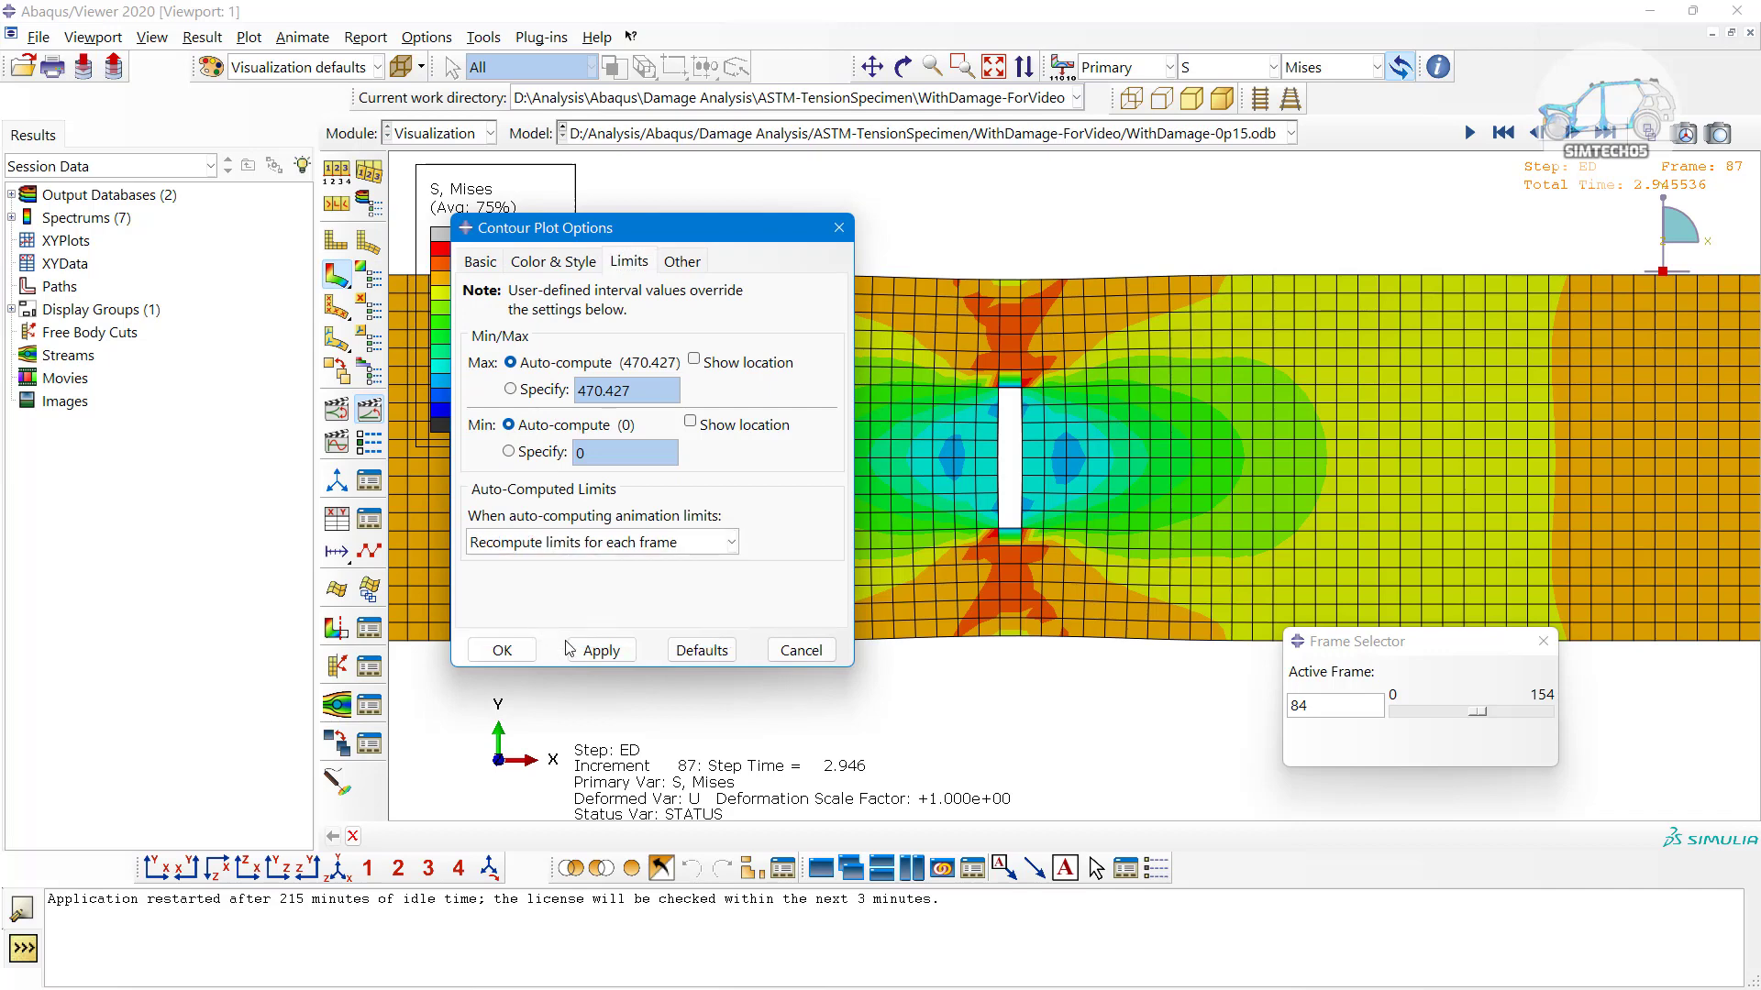
left_click(594, 655)
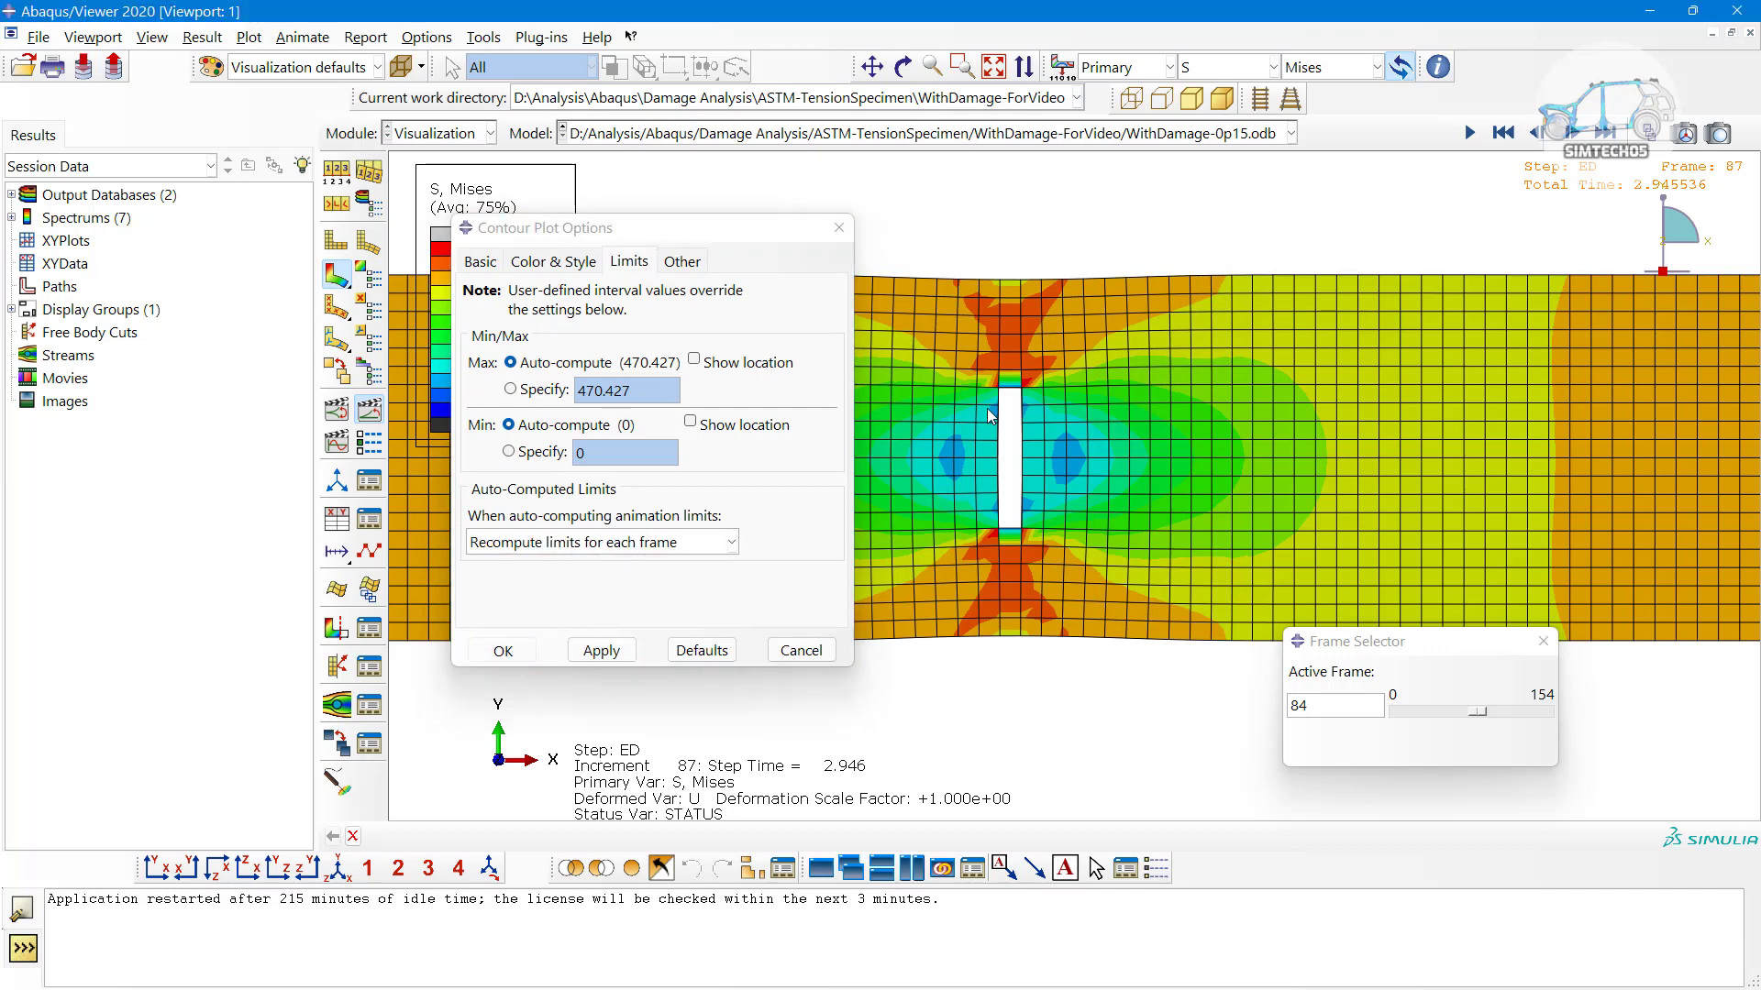
left_click(515, 657)
Return to frame 85 and advance the Mises plot frame by frame to frame 92 to examine stress at the crack tips
left_click(1533, 133)
left_click(1533, 133)
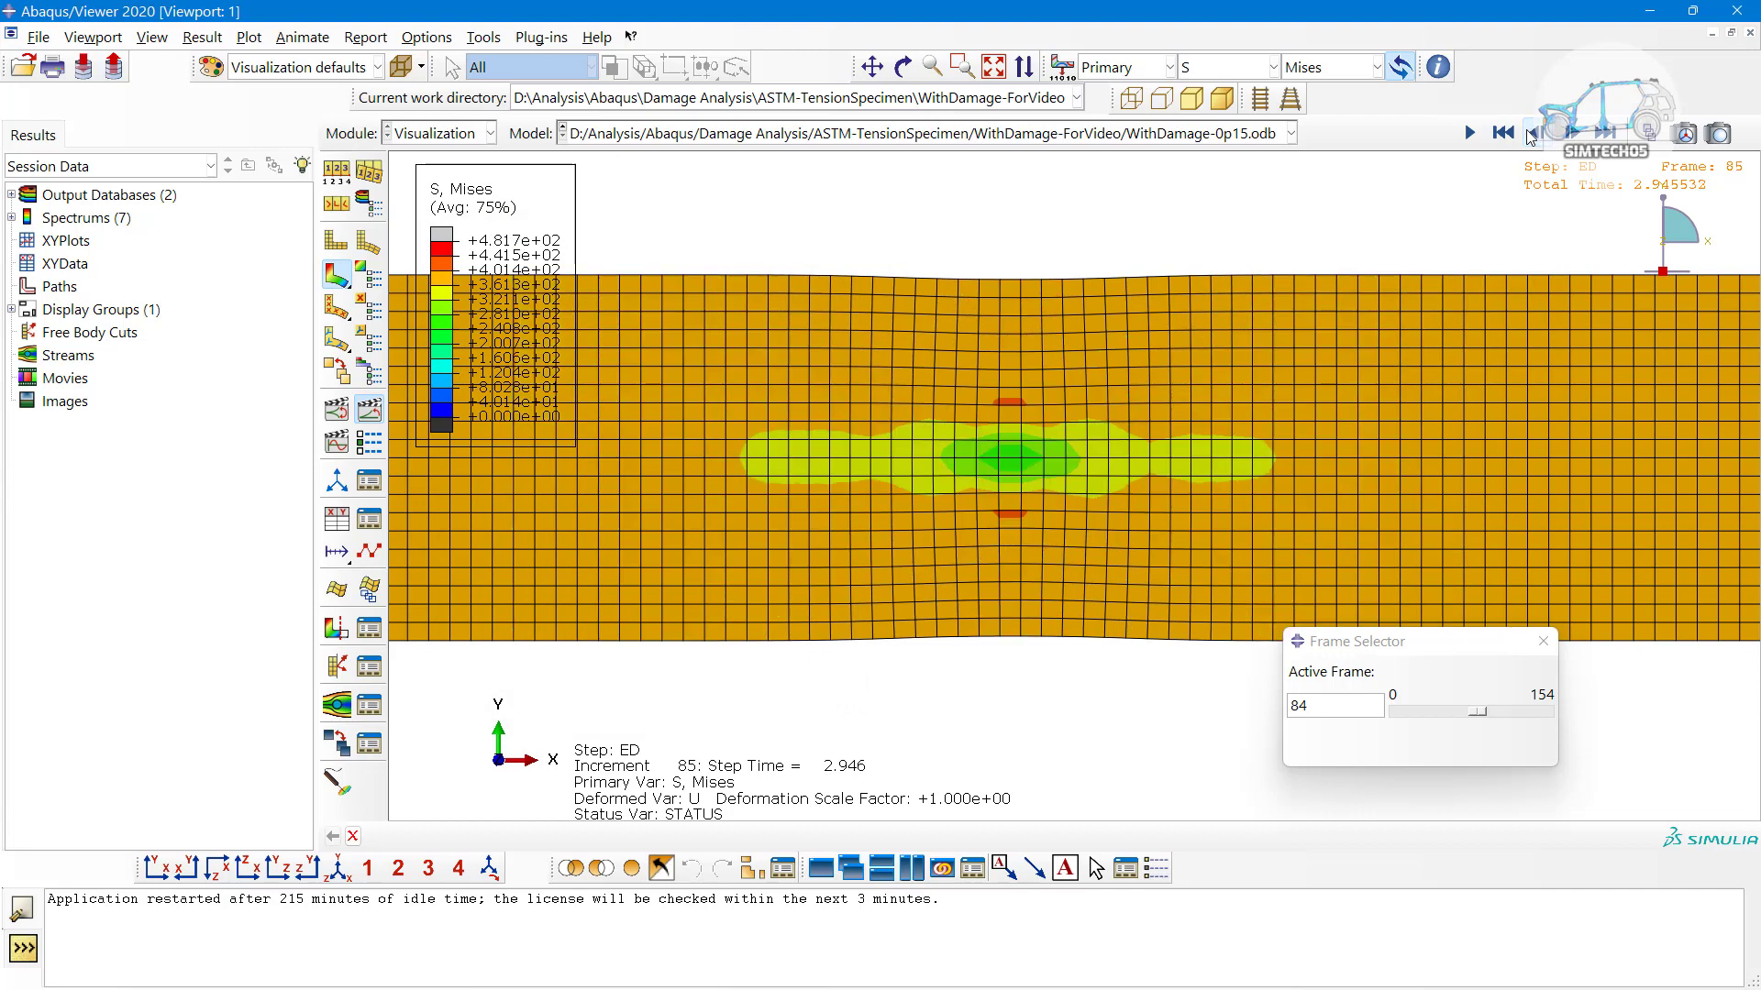
left_click(1574, 134)
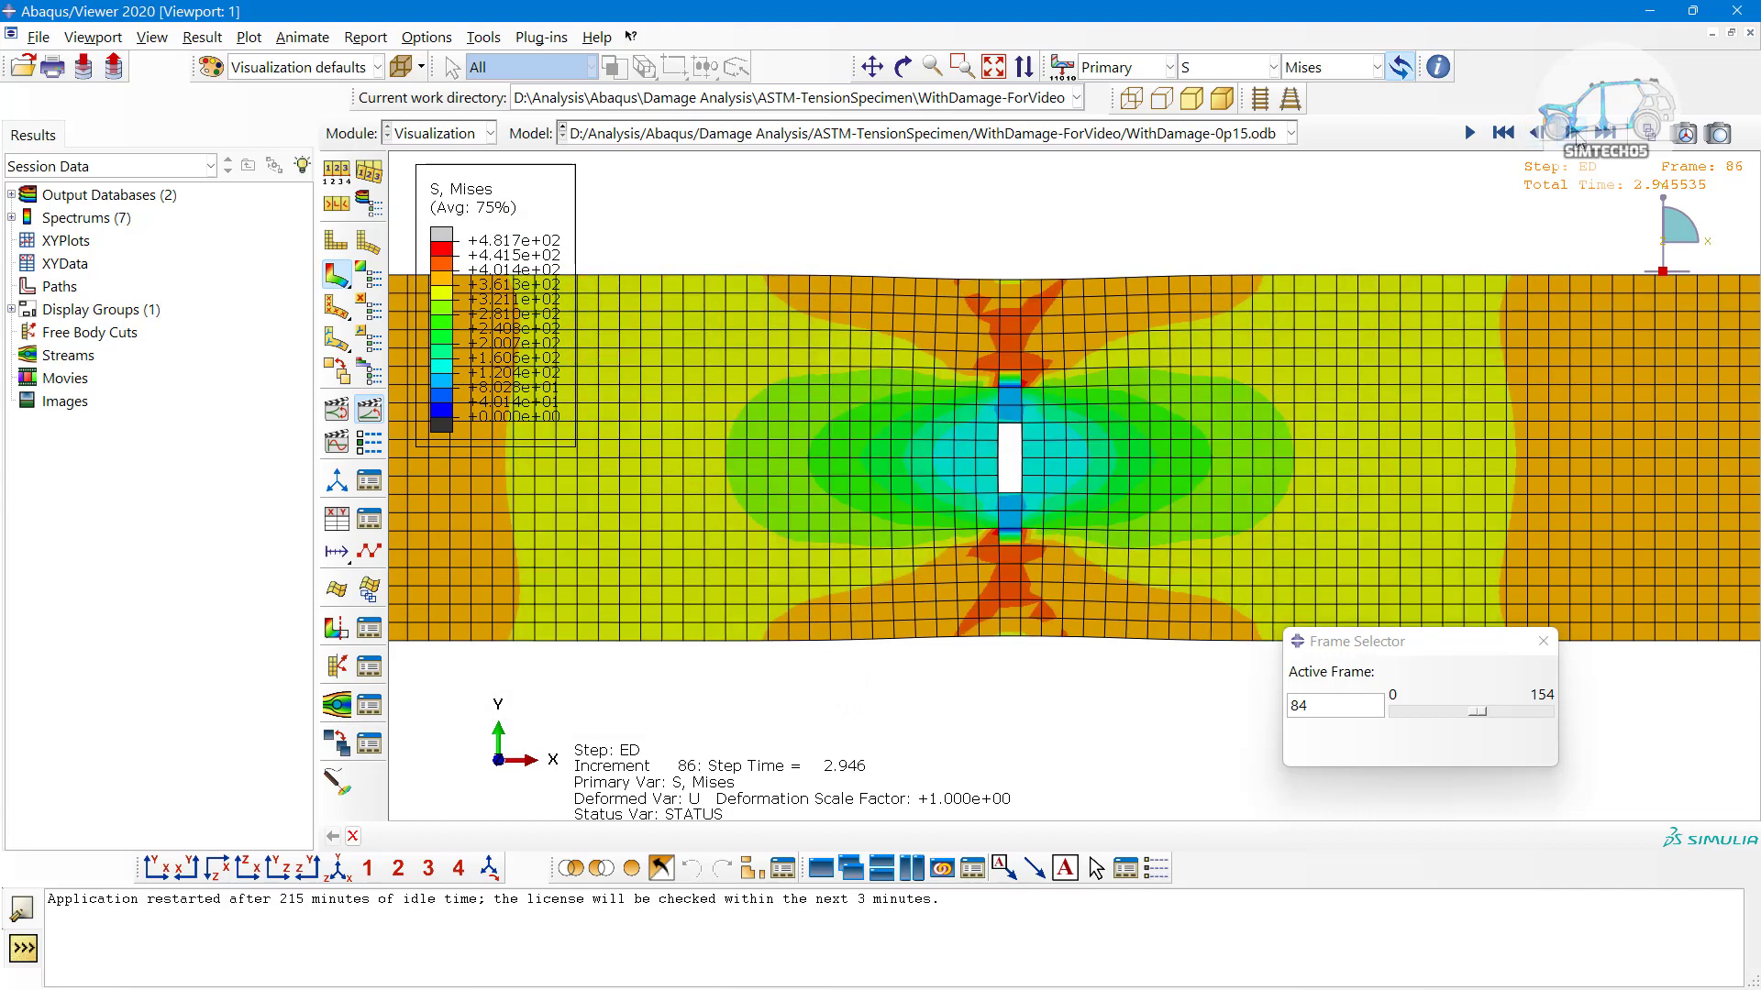
left_click(1574, 134)
left_click(1574, 134)
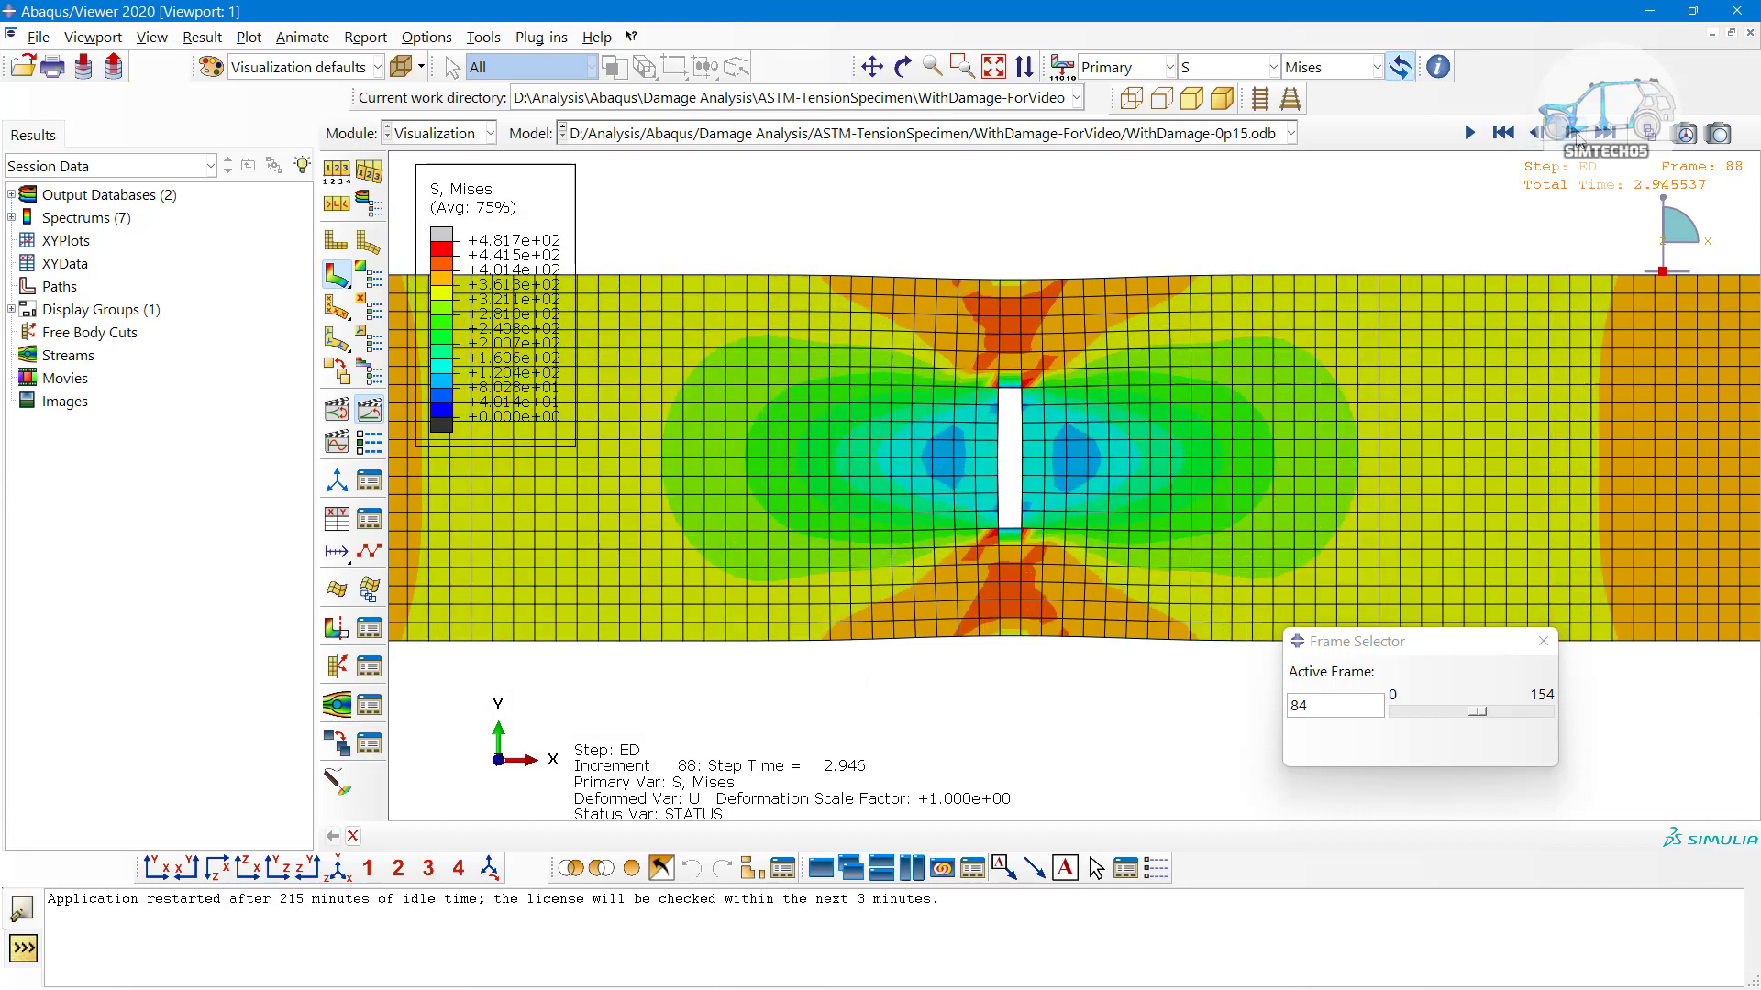
left_click(1574, 134)
left_click(1574, 134)
left_click(1573, 134)
left_click(1574, 134)
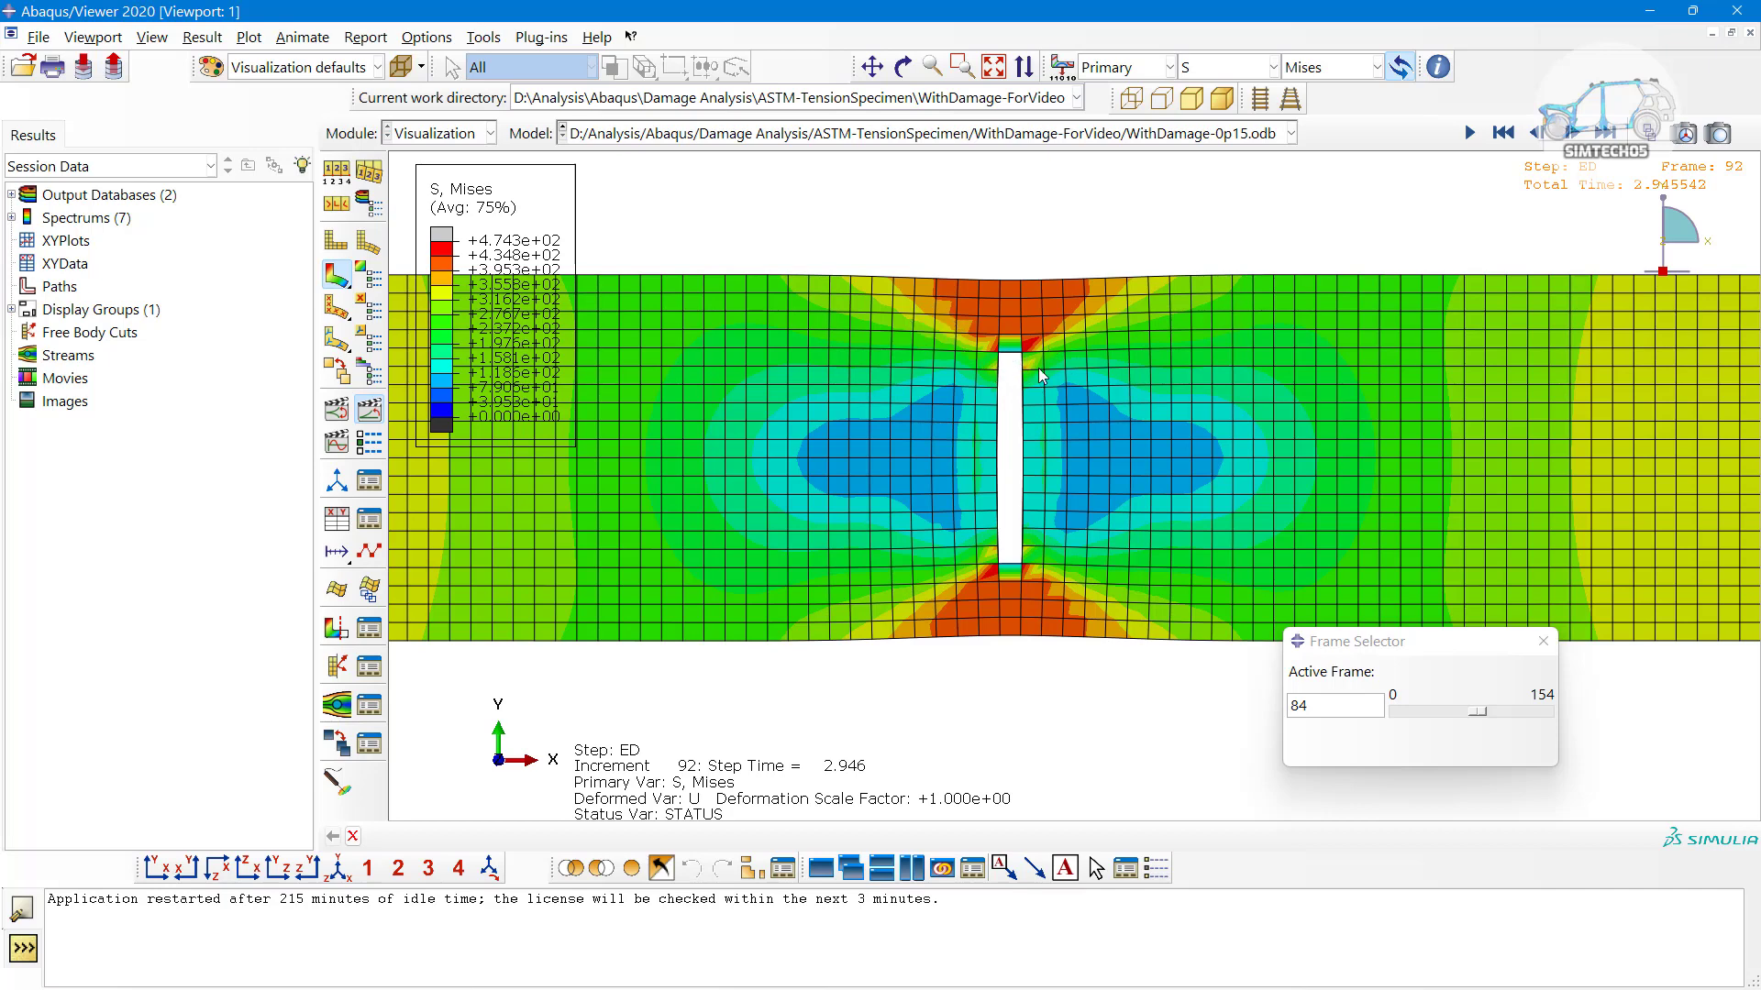
Advance the Mises plot frame by frame to frame 97, and step back to frame 94 to examine the crack-tip stress
left_click(1571, 133)
left_click(1571, 133)
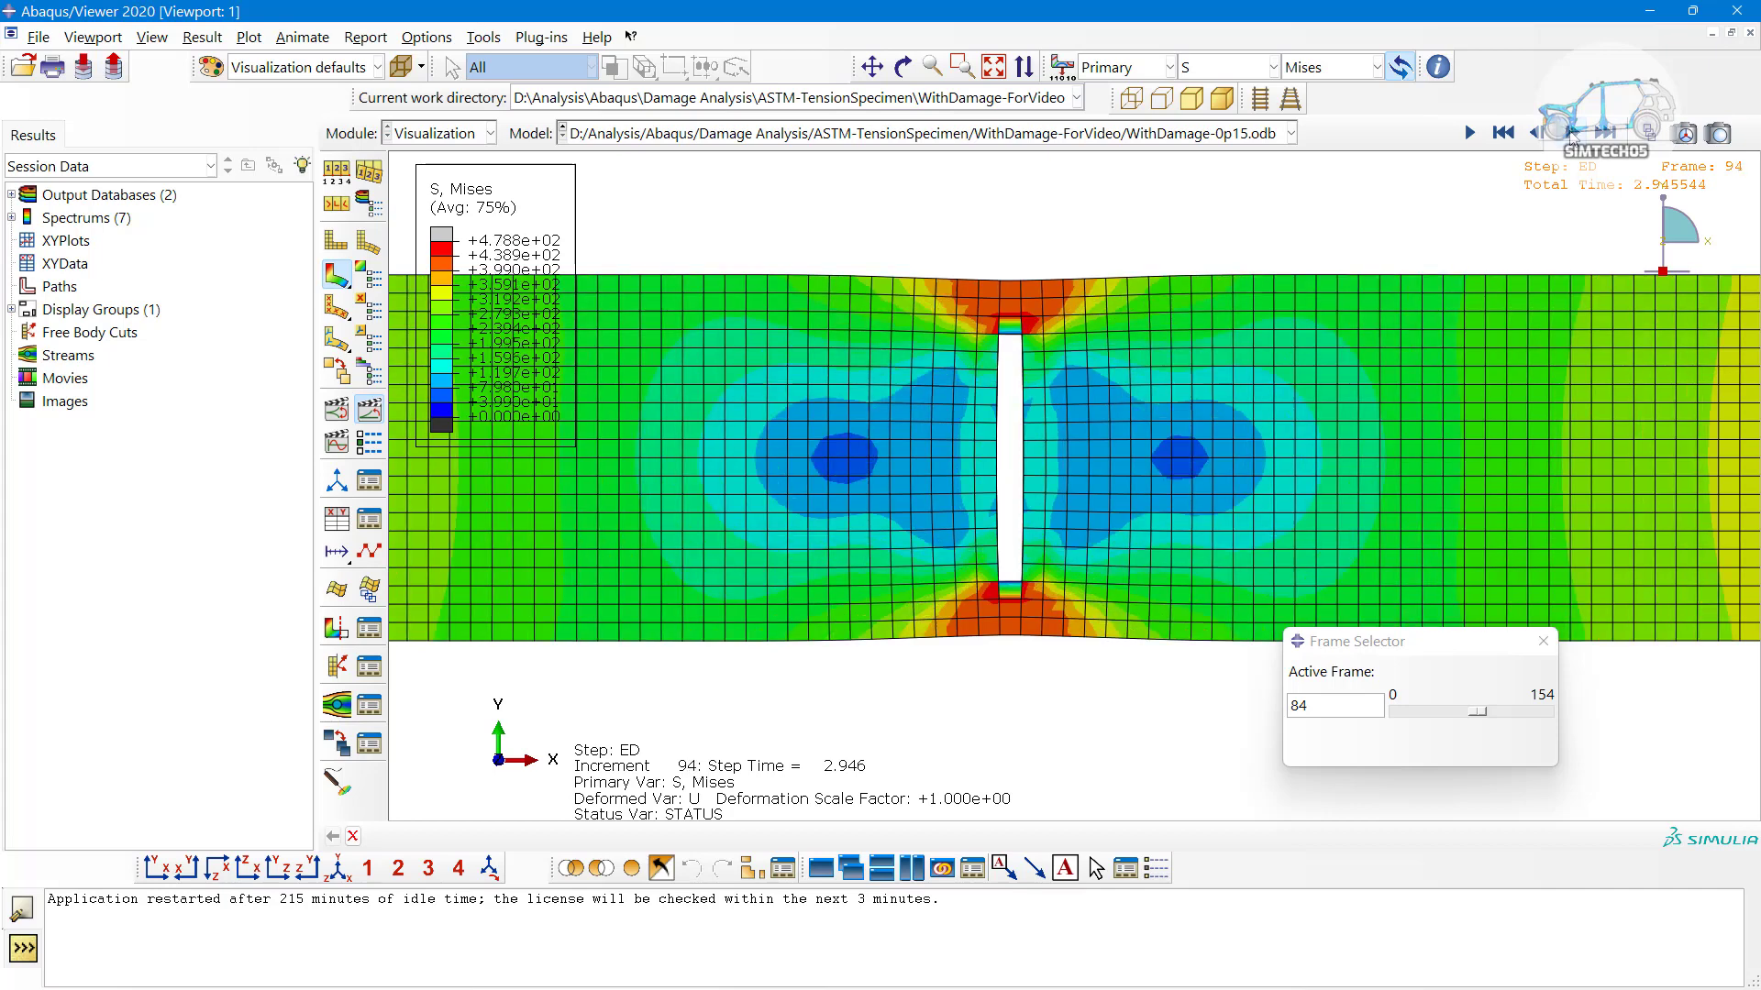
left_click(1571, 134)
left_click(1571, 133)
left_click(1571, 134)
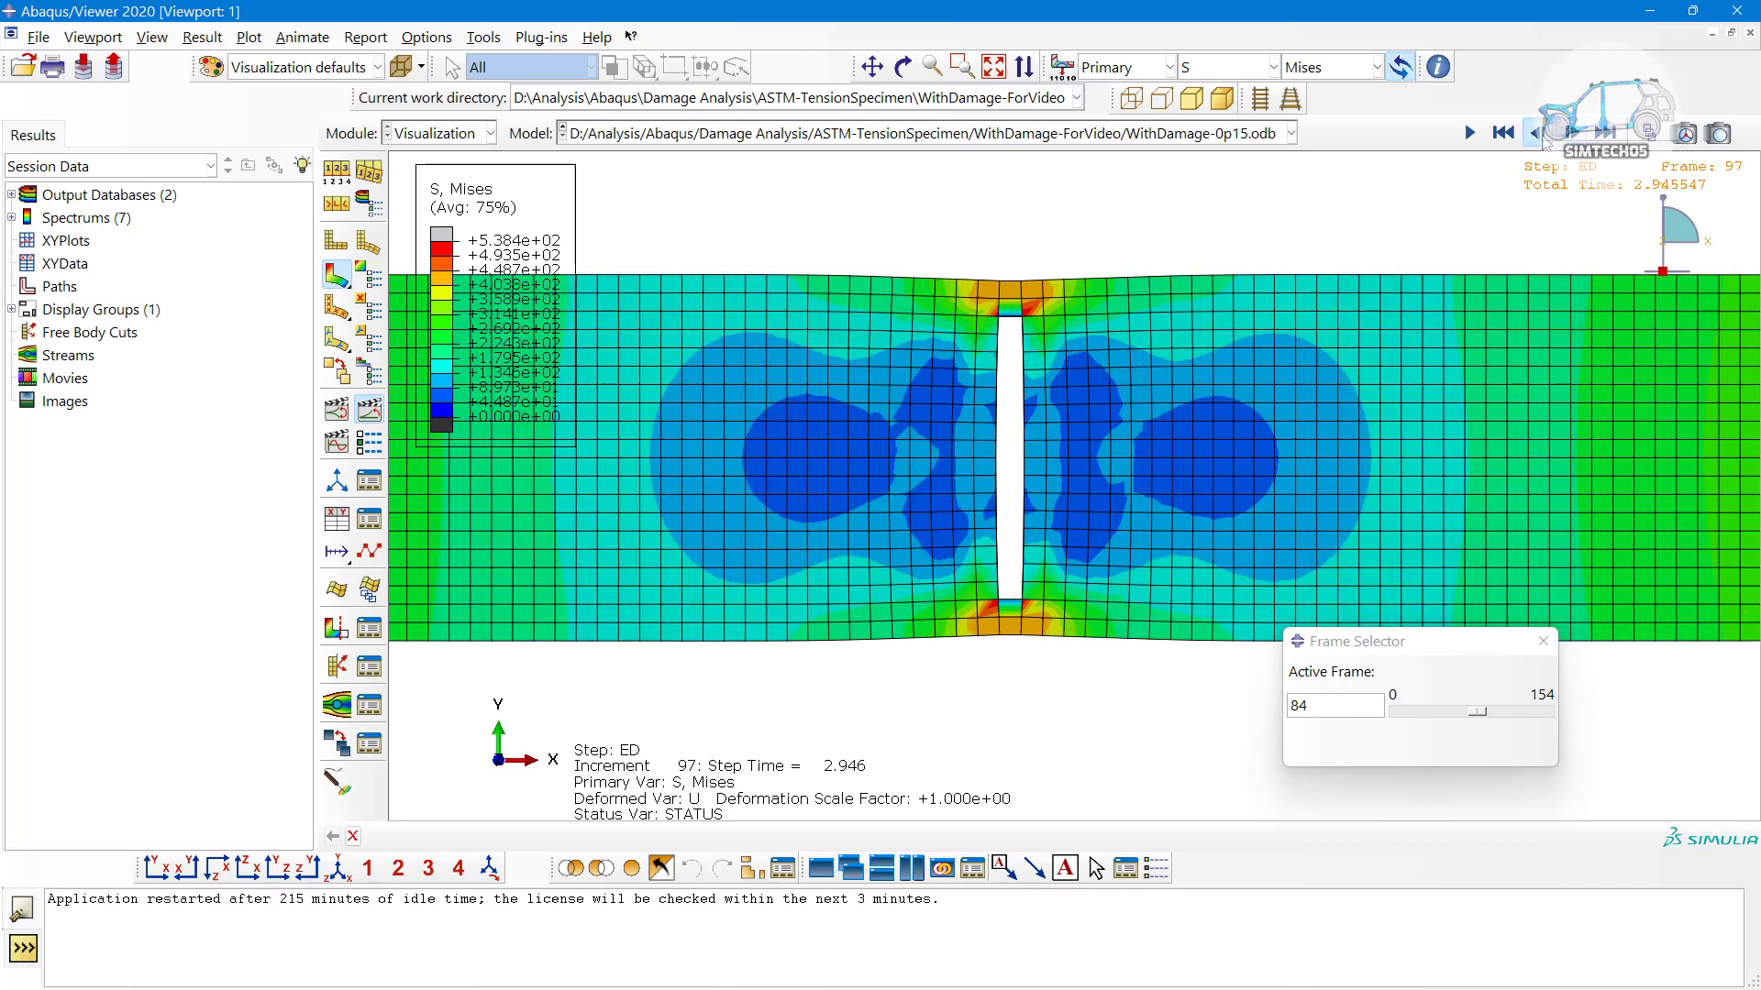
left_click(1533, 133)
left_click(1533, 133)
left_click(1533, 133)
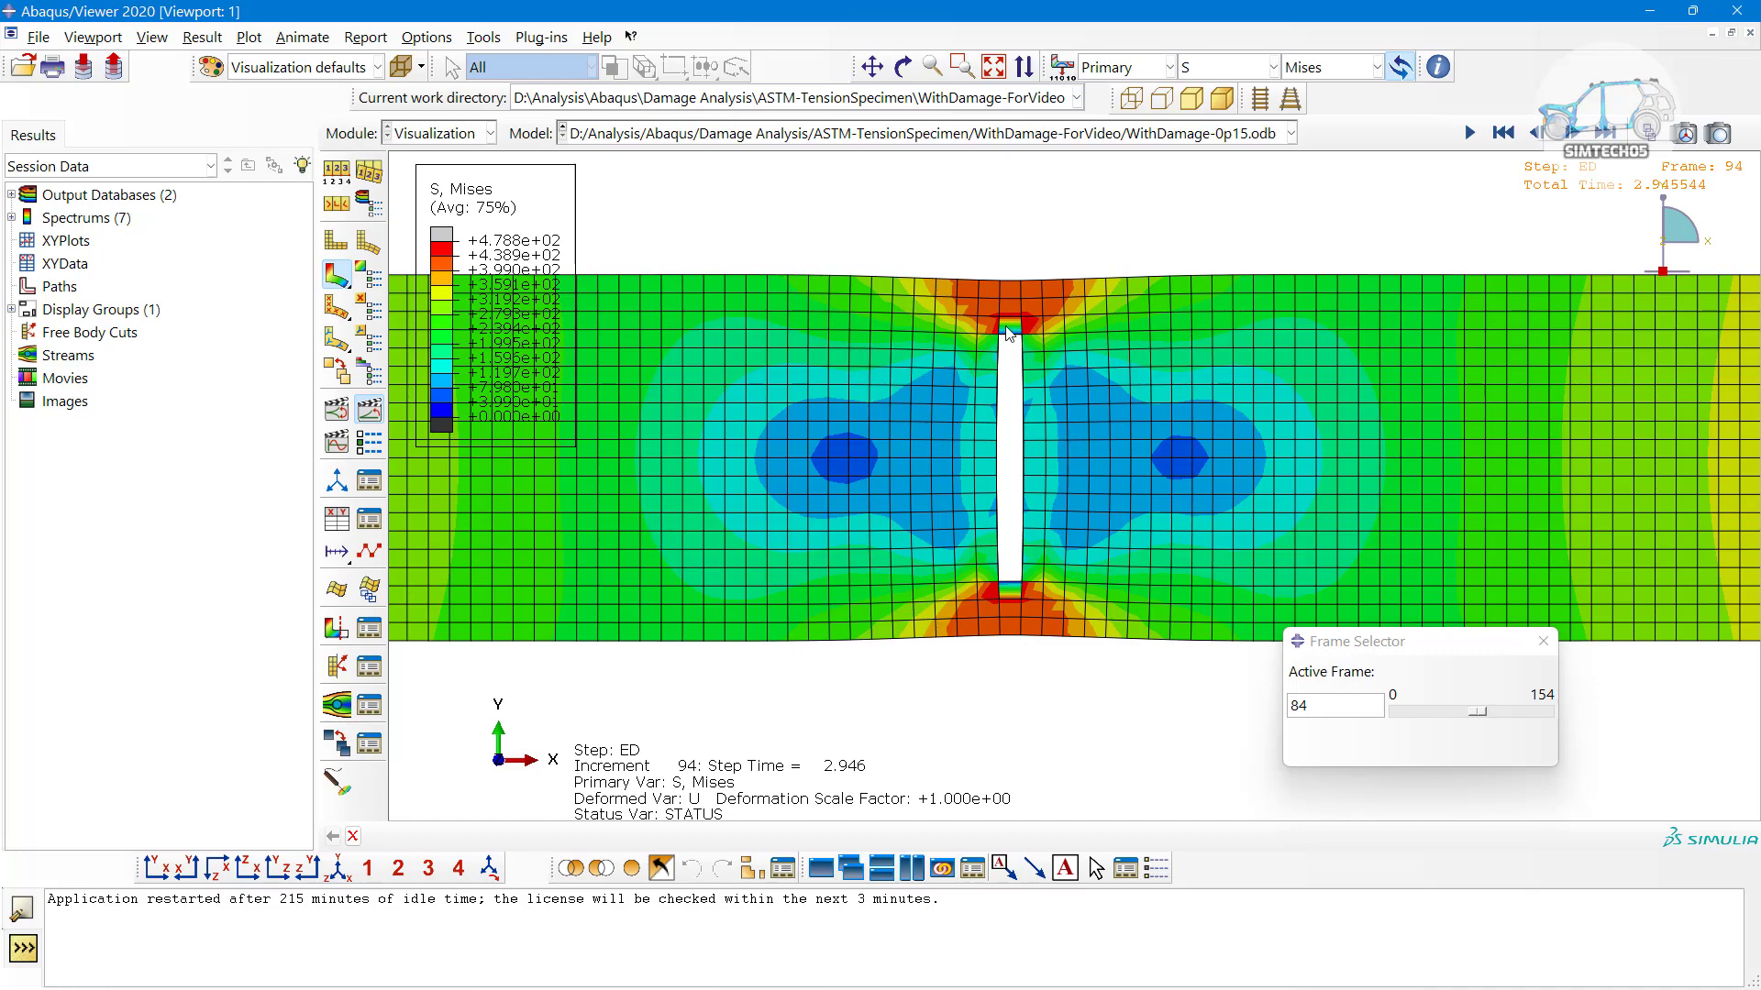
Play the Mises stress time-history animation to review crack growth through full separation, and end the replay at frame 91
left_click(1470, 133)
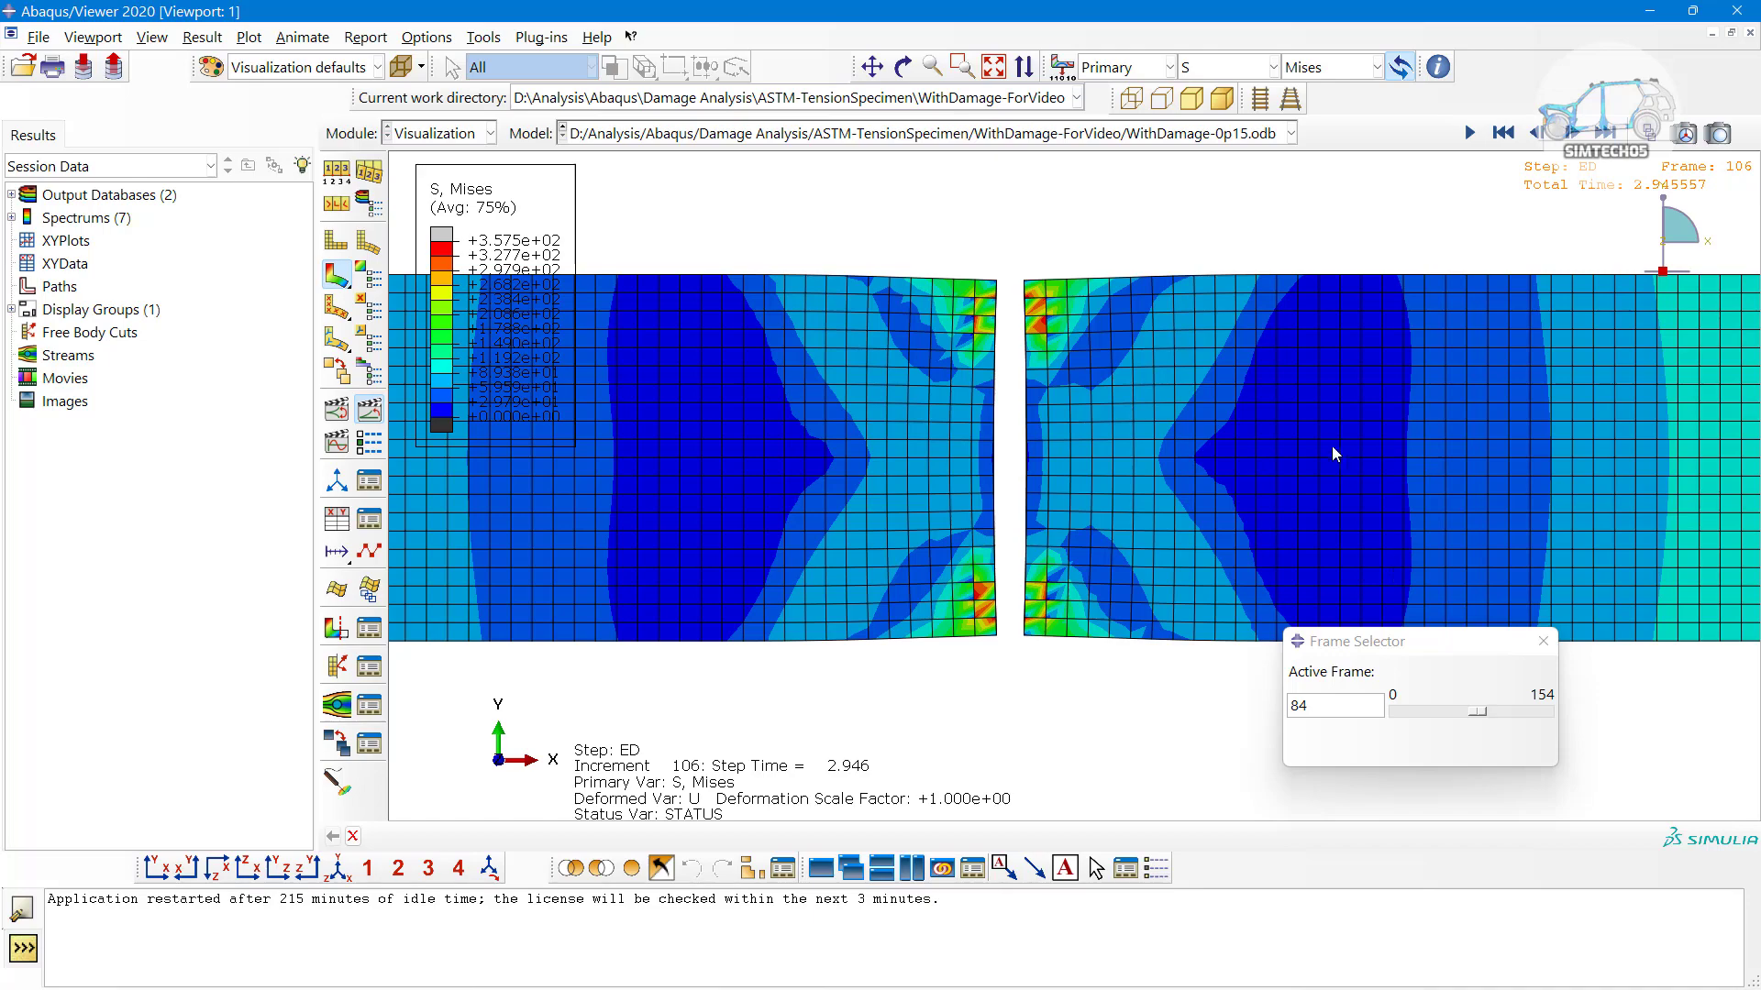
scroll(1331, 446, "down", 6)
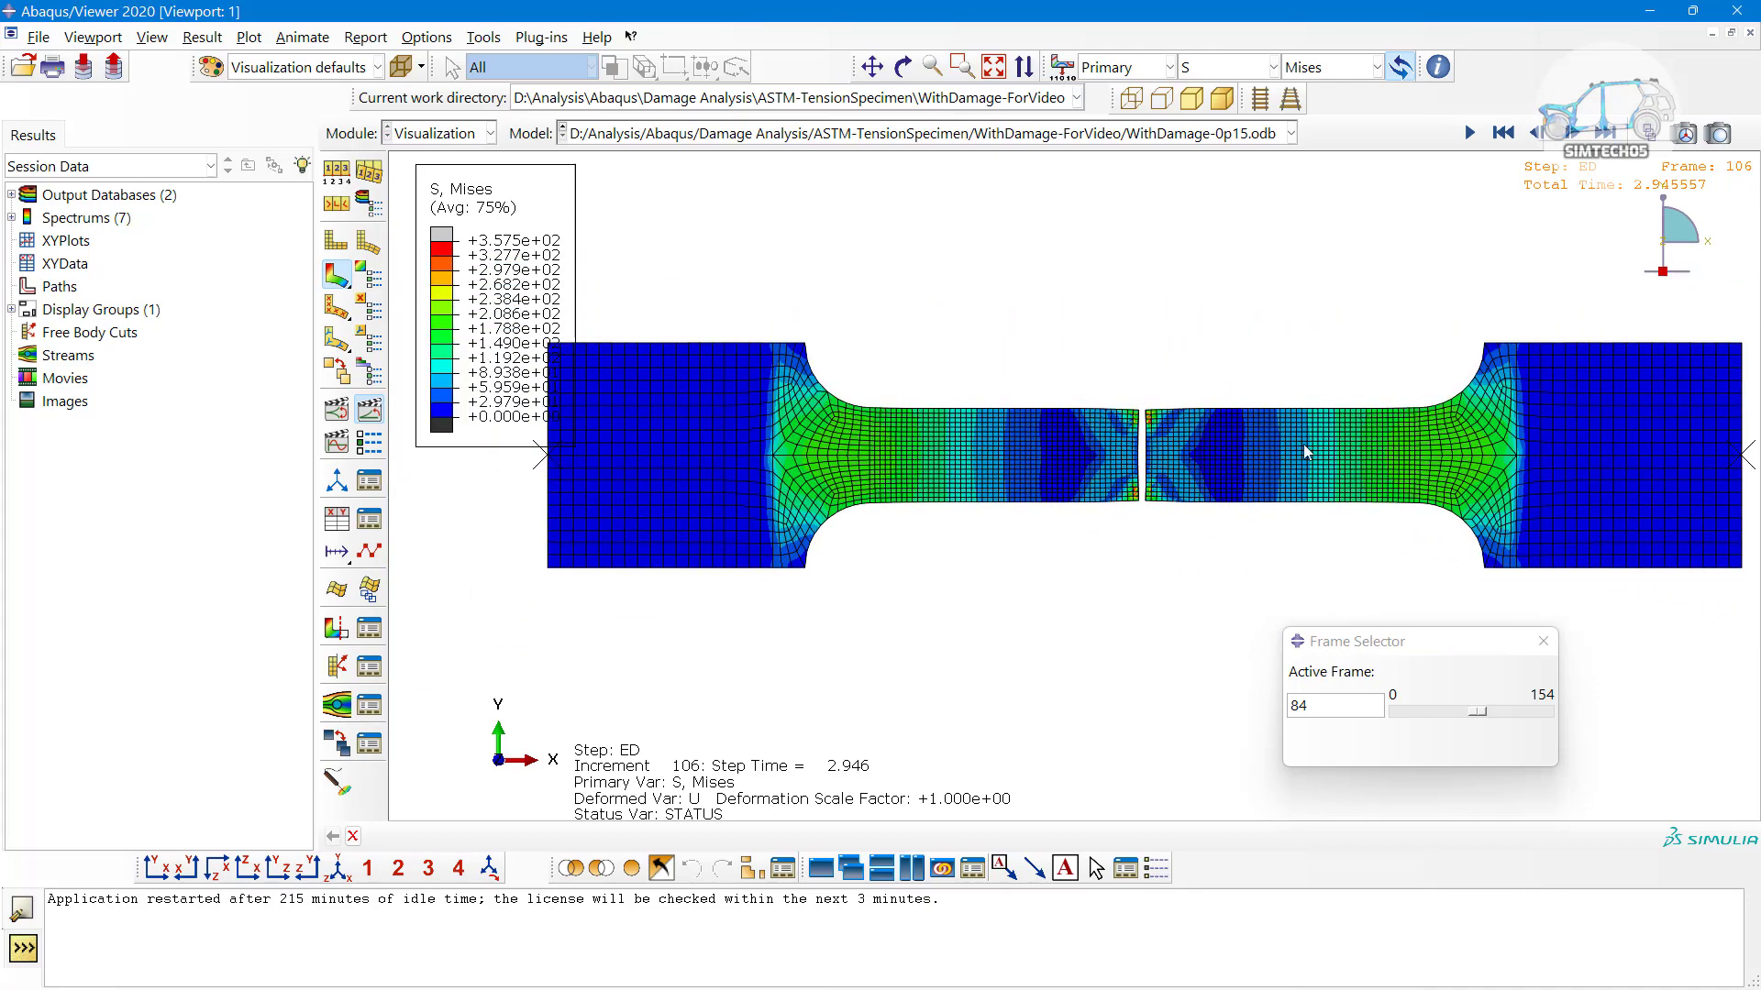
left_click(369, 410)
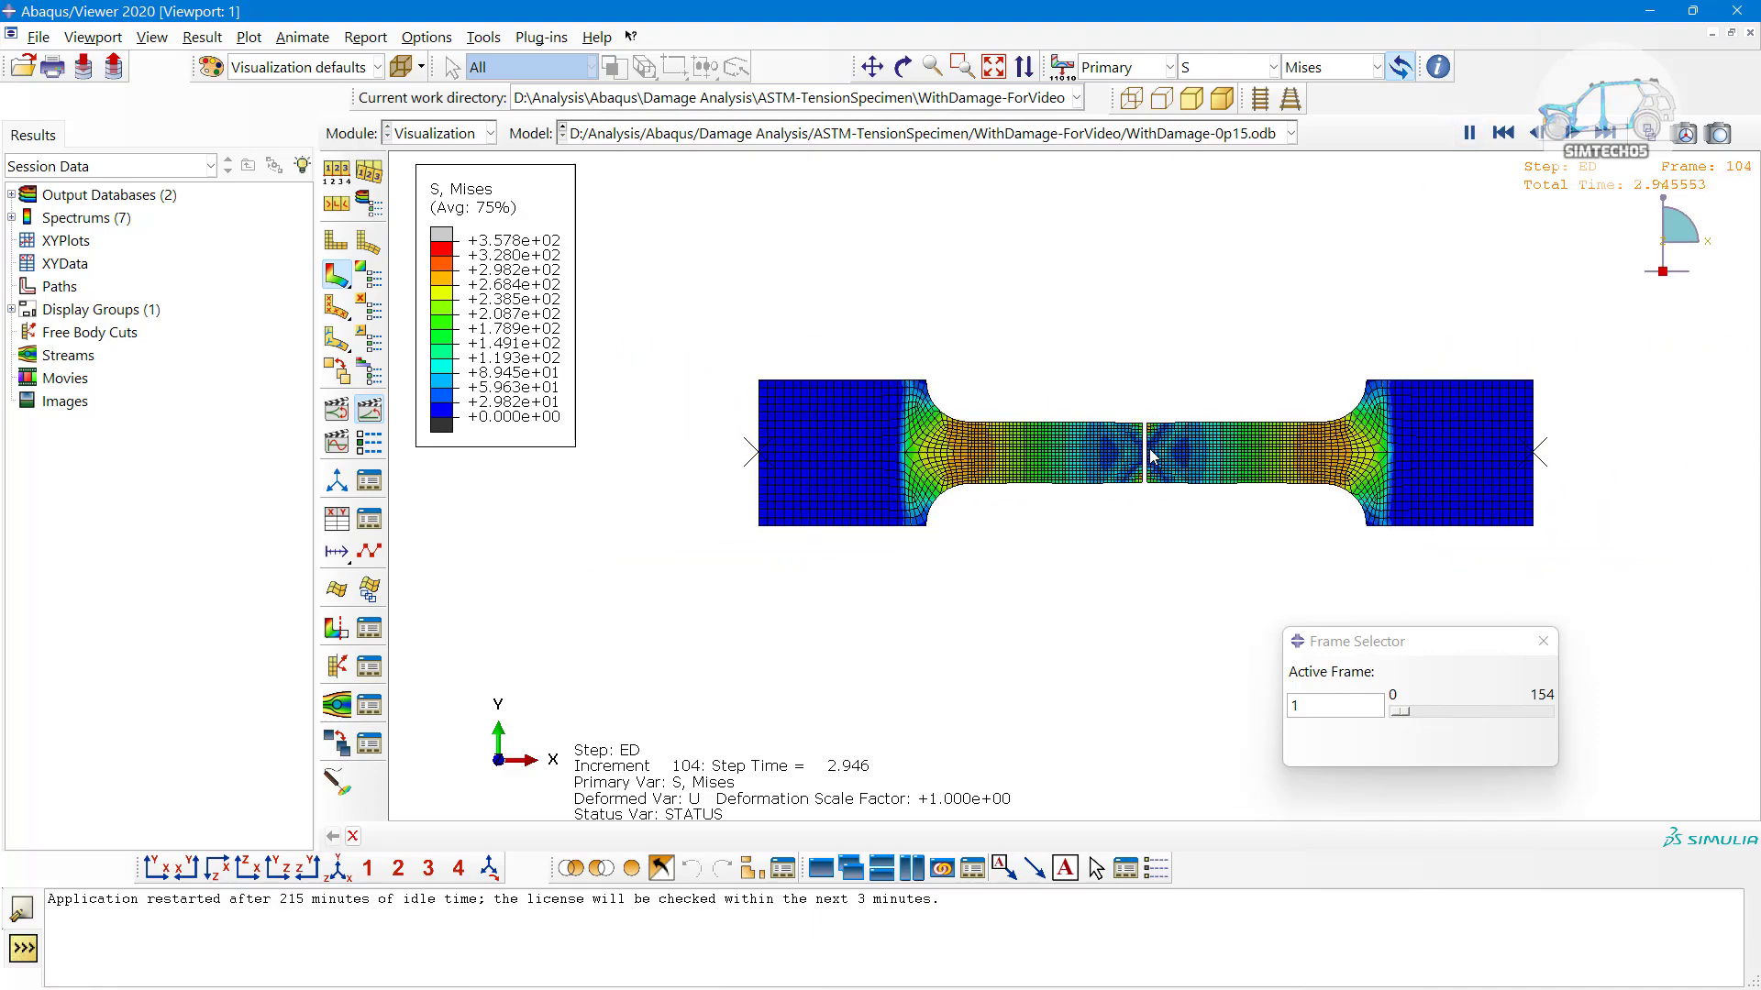
scroll(1151, 454, "up", 10)
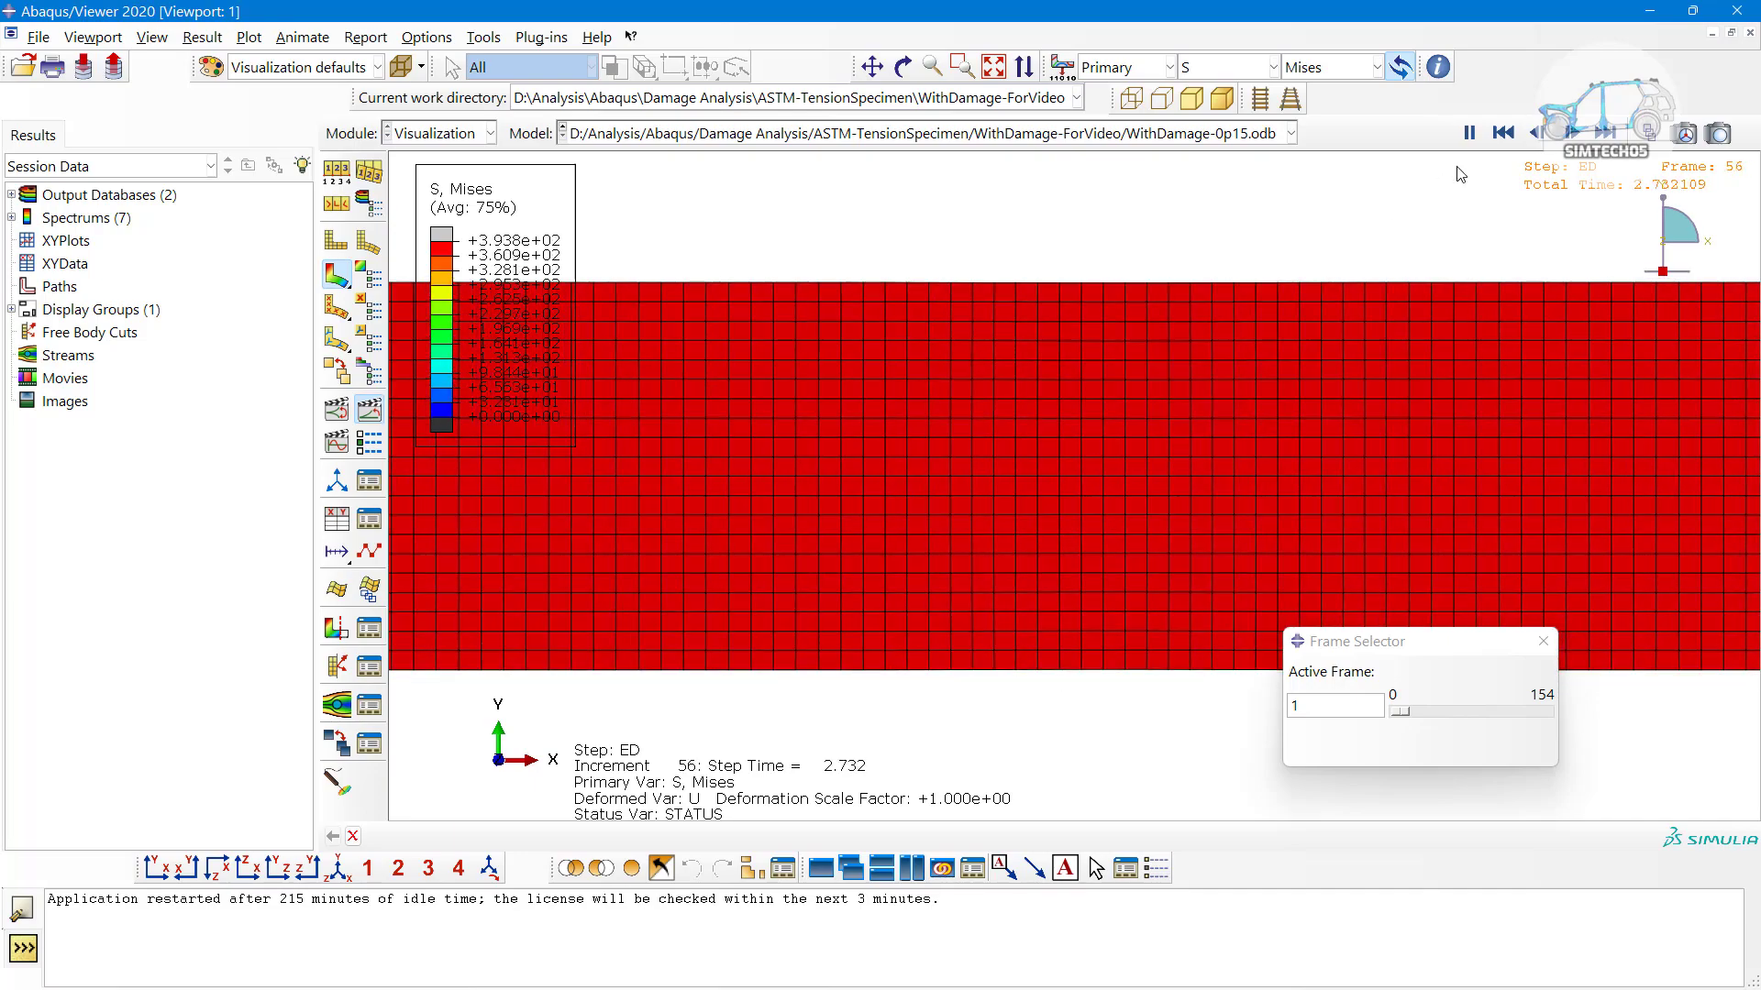
left_click(1114, 467)
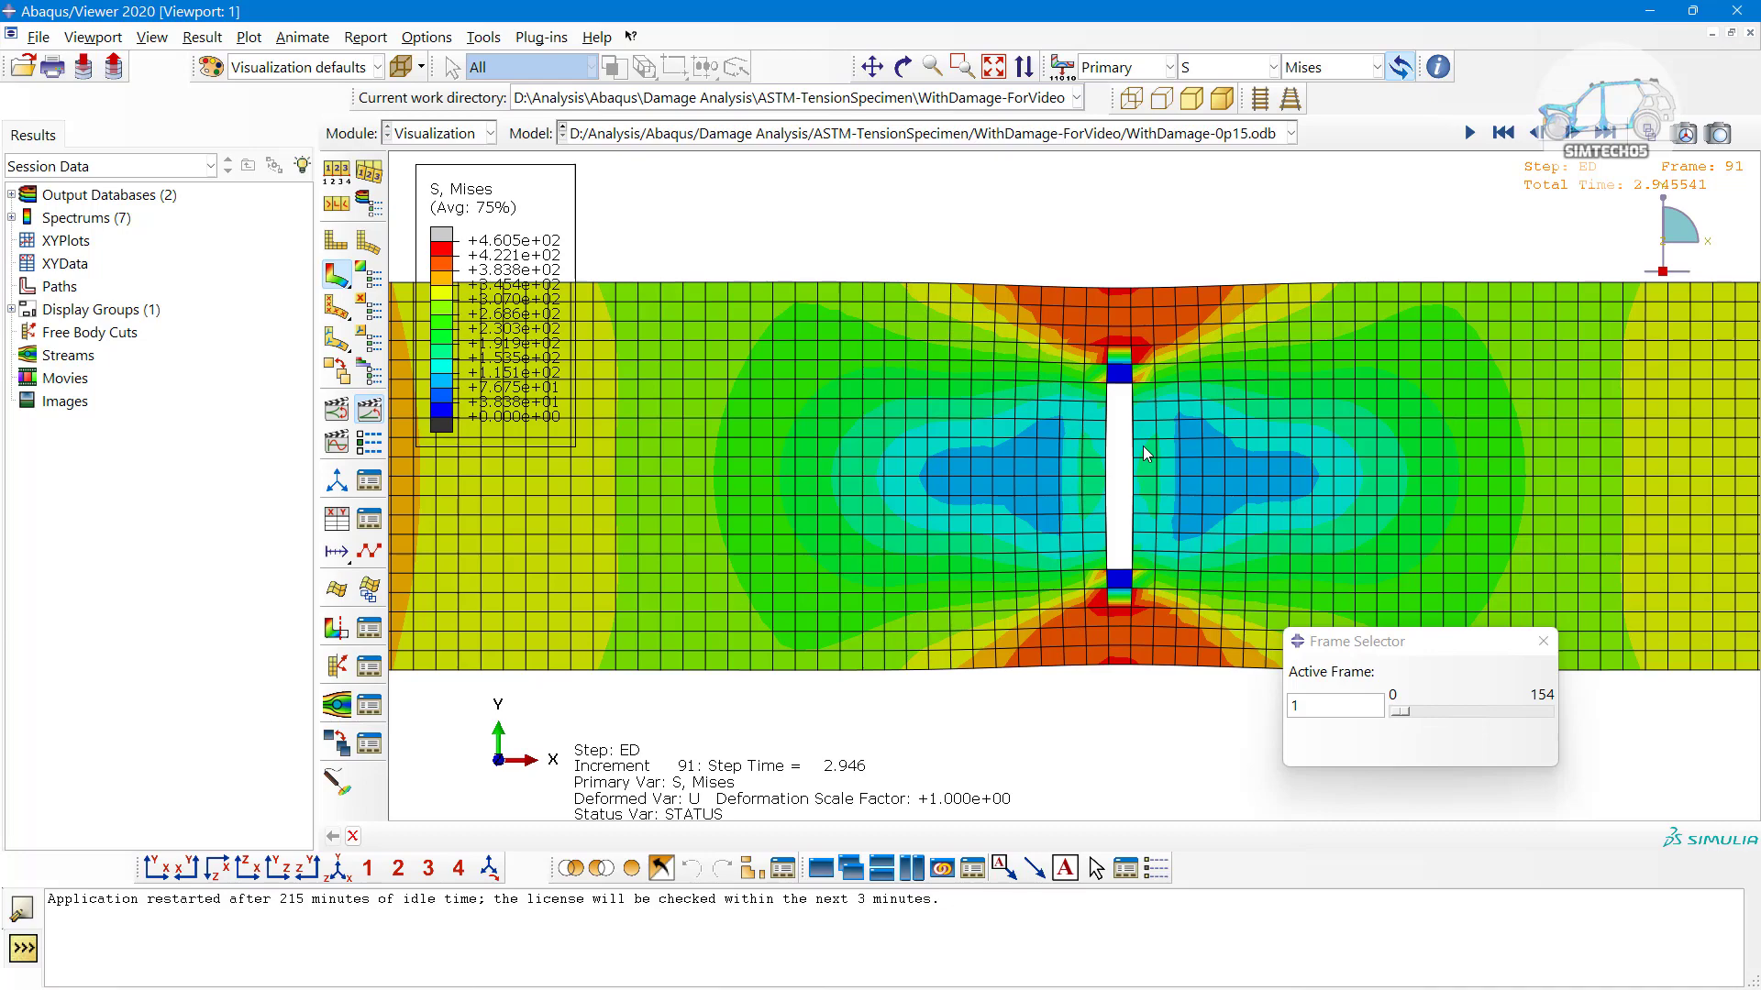
Show the whole specimen at frame 91 and shift the Frame Selector dialog aside to examine the overall Mises stress distribution
middle_click_drag(1142, 445, 826, 464)
scroll(900, 491, "down", 10)
scroll(1137, 524, "up", 1)
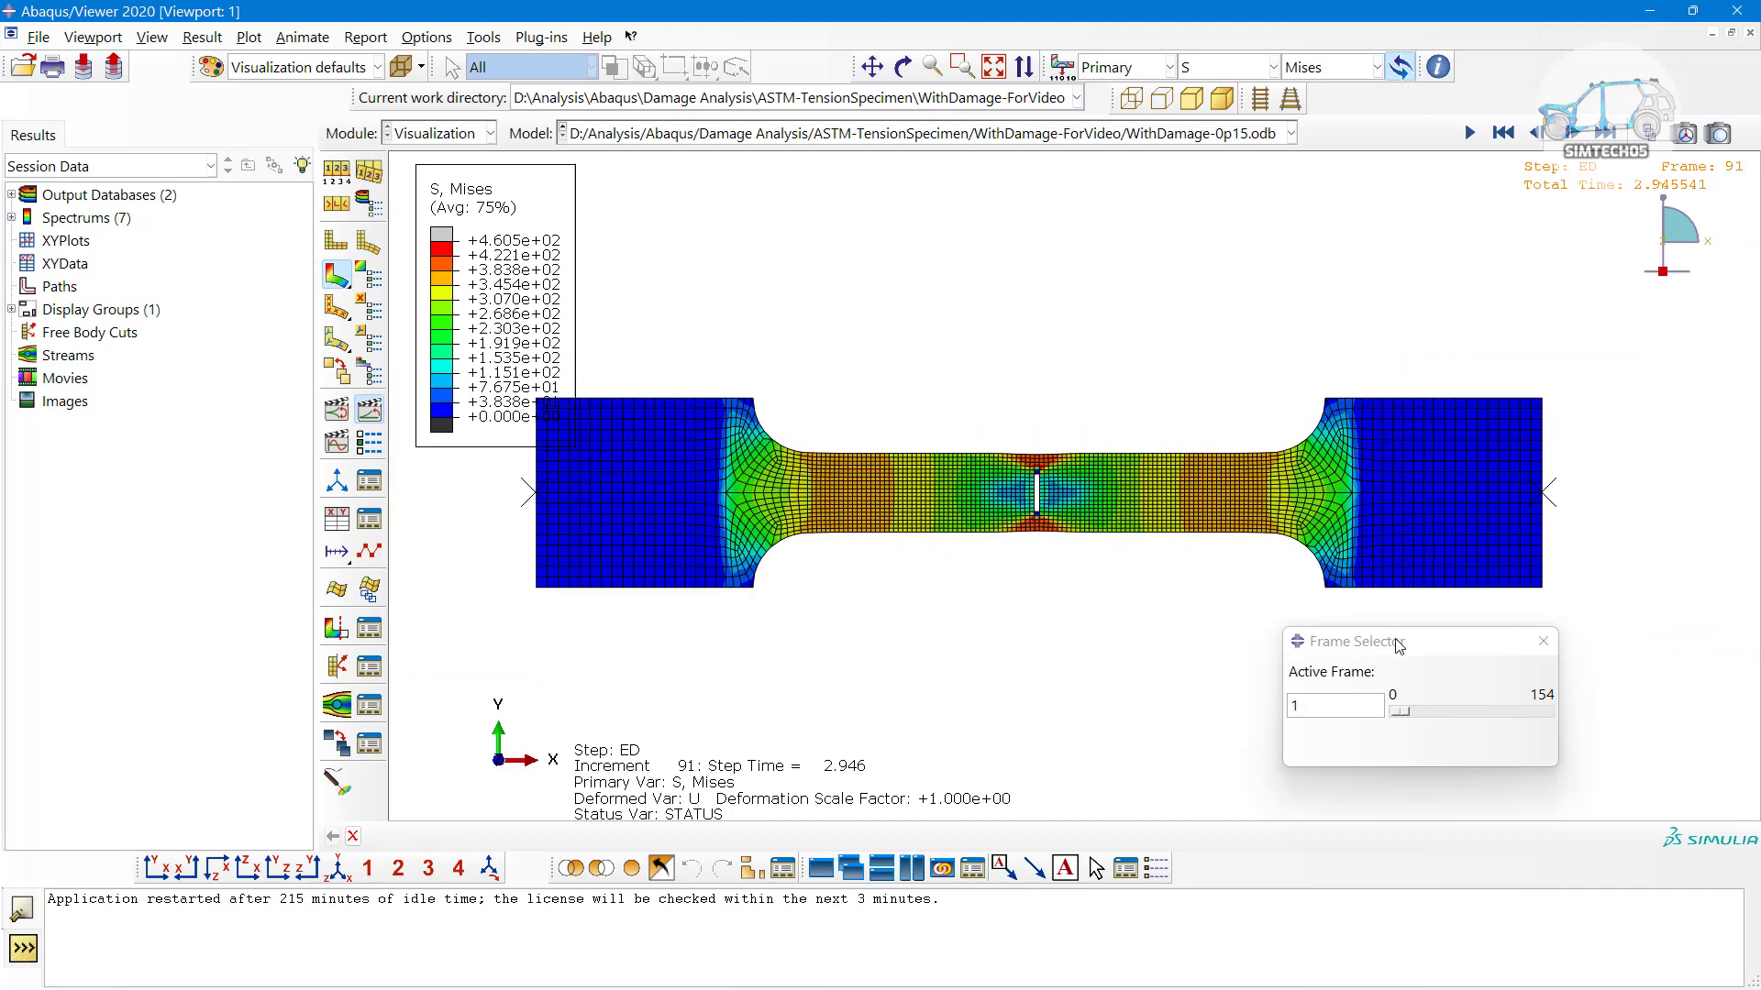
left_click_drag(1393, 641, 1309, 648)
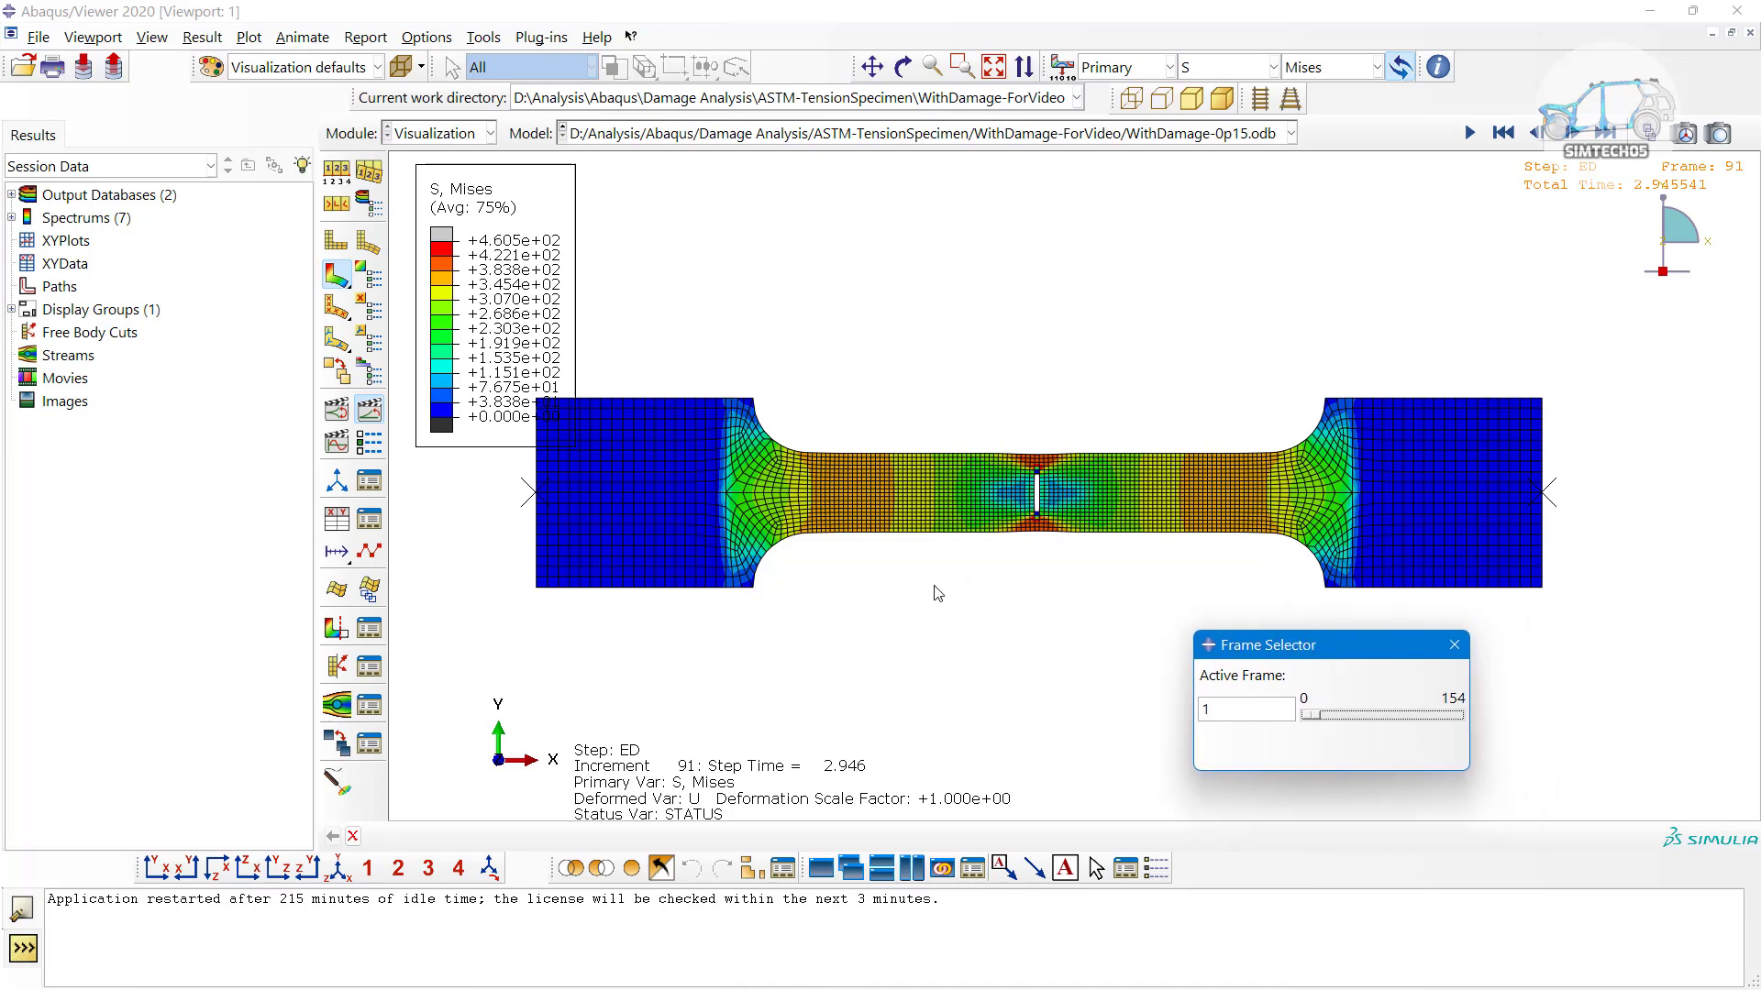
scroll(1064, 495, "down", 1)
scroll(1075, 498, "up", 1)
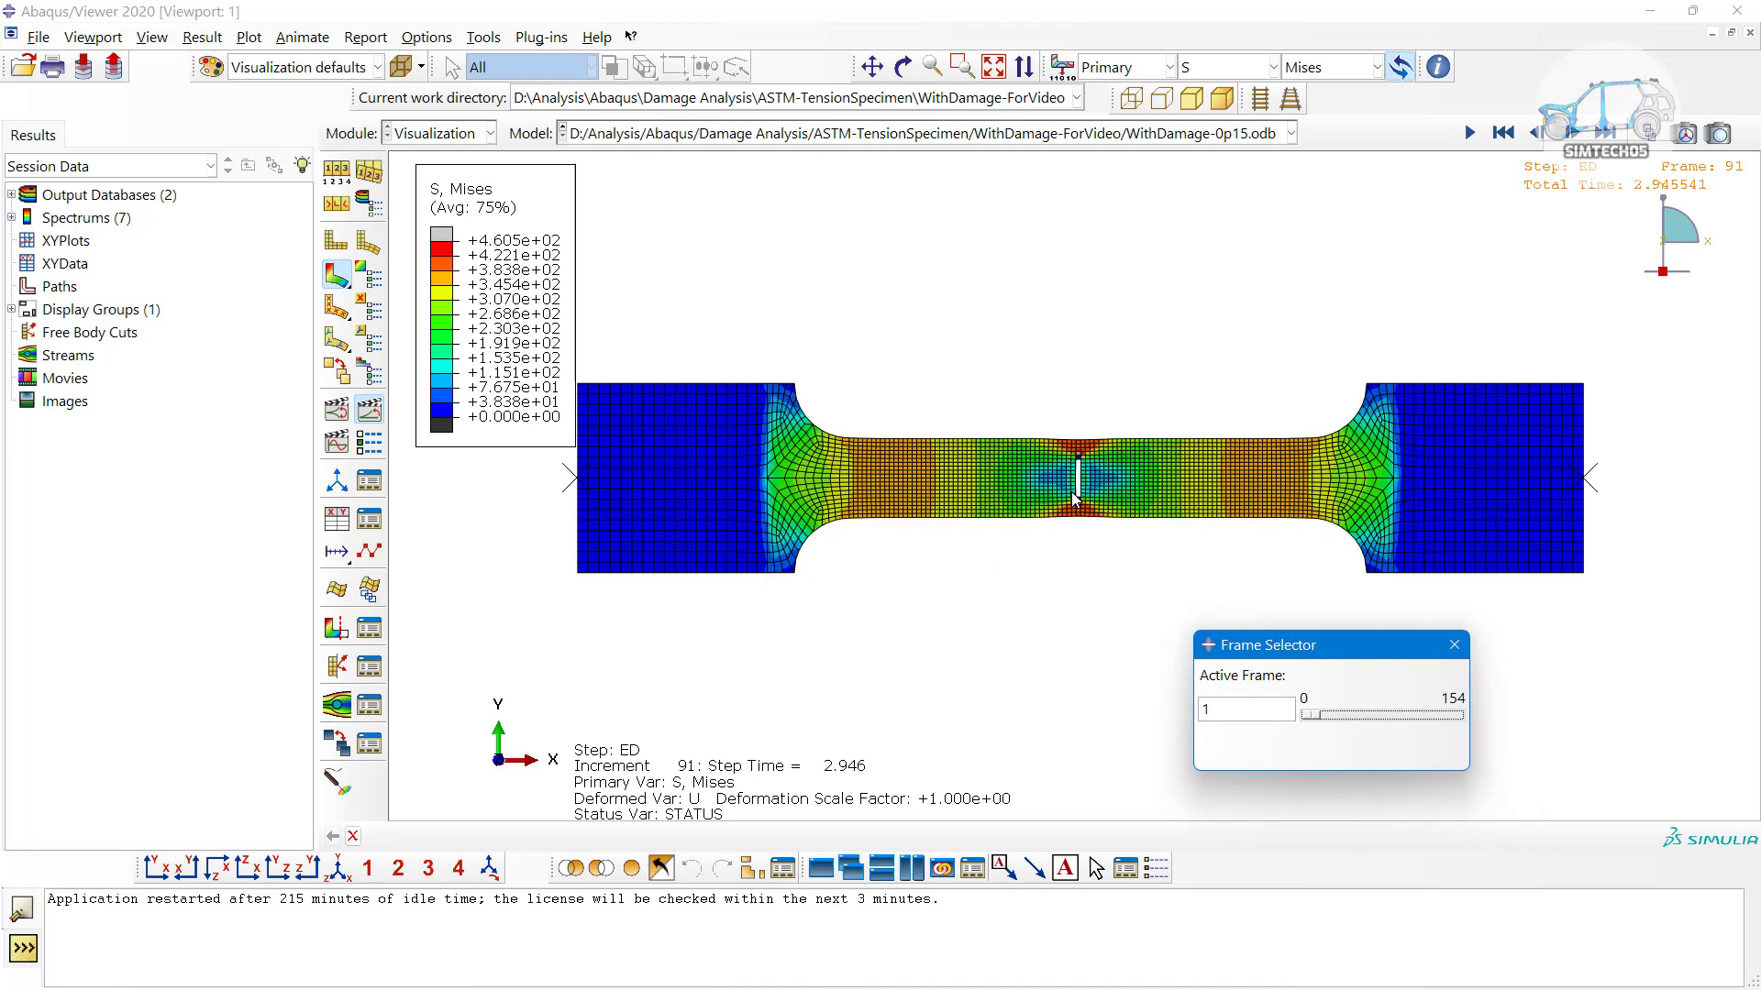